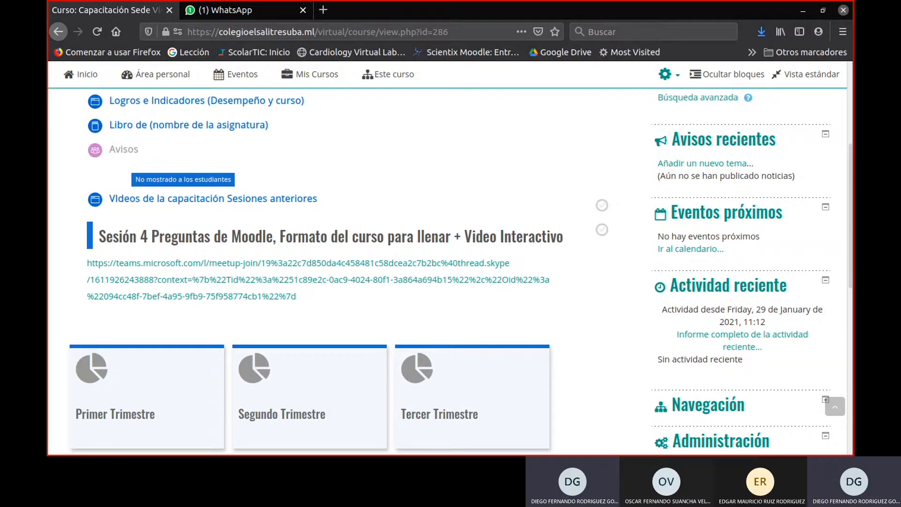
# - Open the question list in the question bank of the Cap-2021 course
pyautogui.scroll(-10, 745, 326)
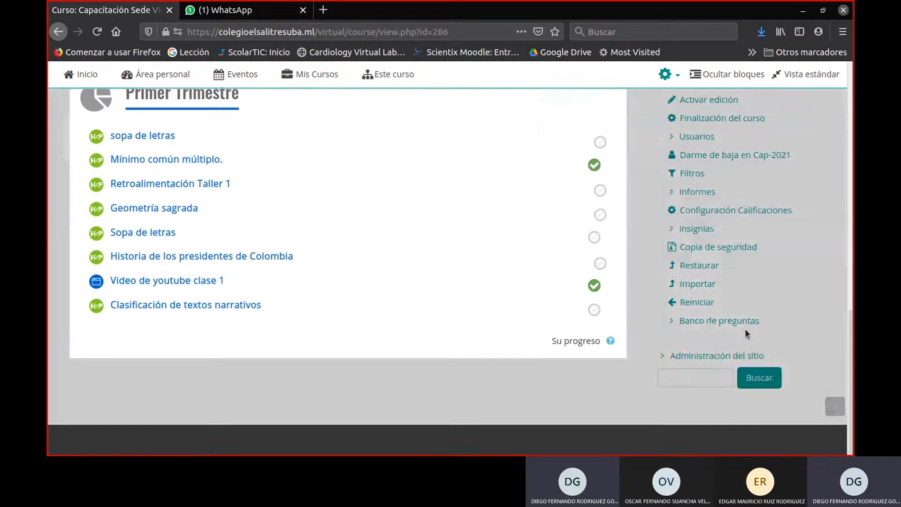
pyautogui.click(731, 320)
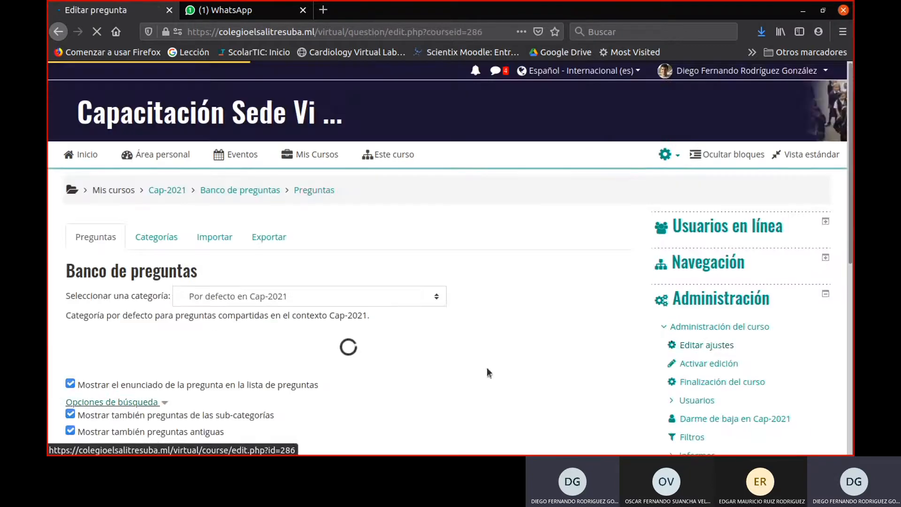
pyautogui.scroll(-2, 415, 318)
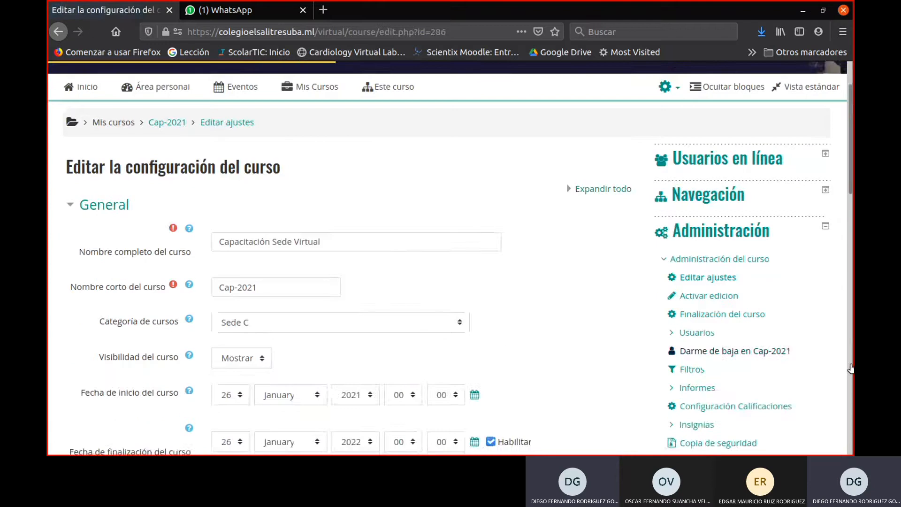
pyautogui.scroll(-8, 800, 388)
pyautogui.click(709, 123)
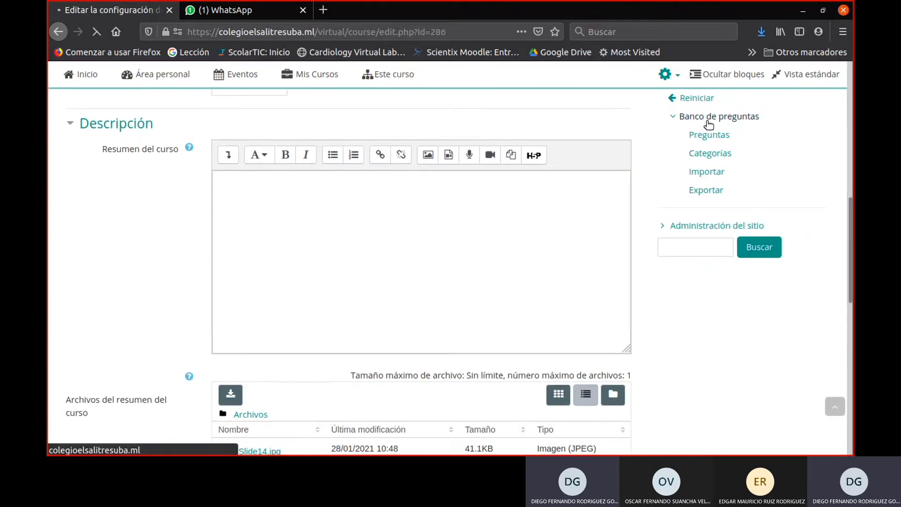
pyautogui.scroll(-4, 421, 289)
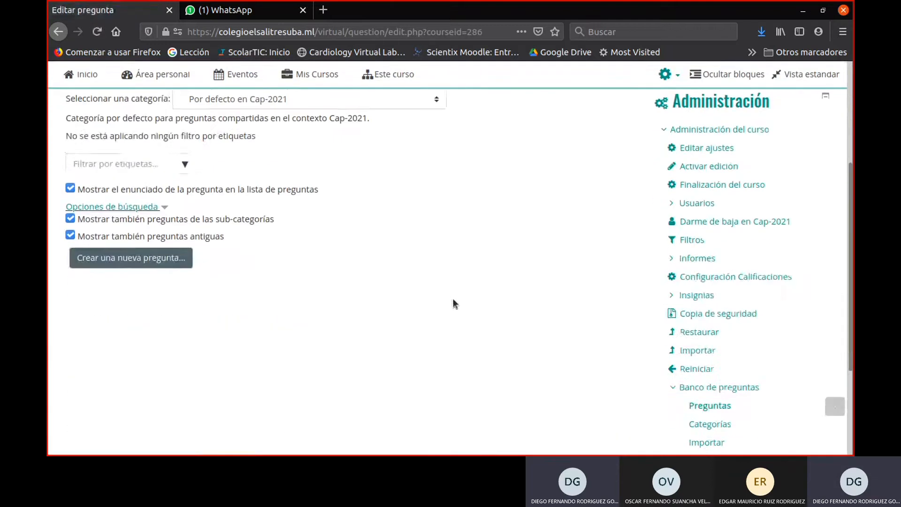
# - Create a new question of the type Verdadero/Falso in the question bank
pyautogui.scroll(1, 452, 298)
pyautogui.click(137, 297)
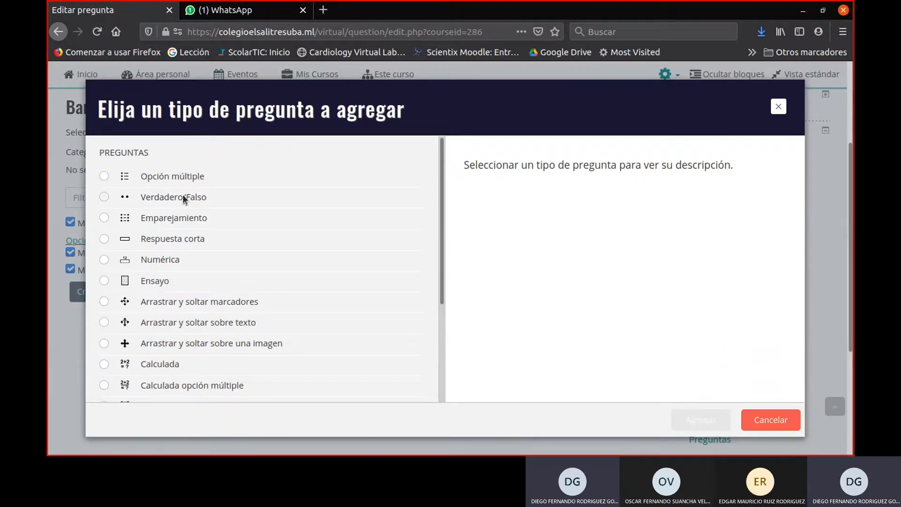
pyautogui.click(182, 195)
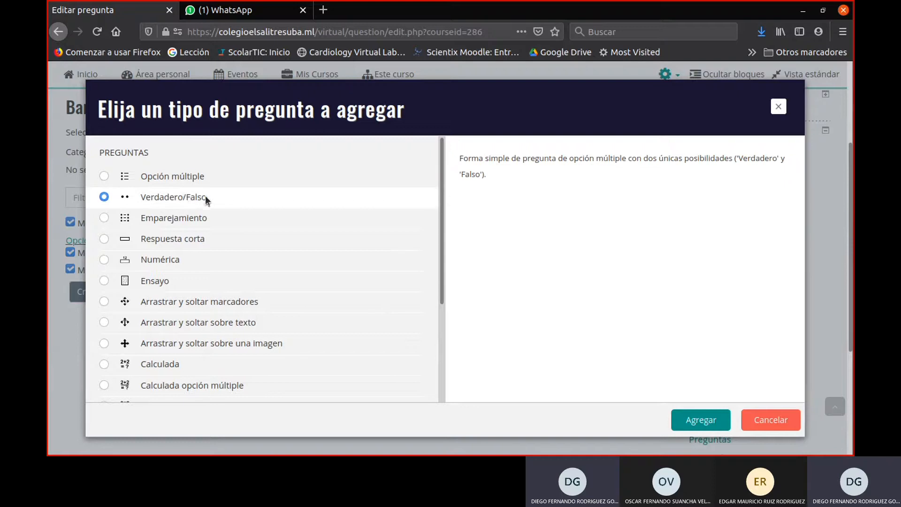
pyautogui.click(704, 416)
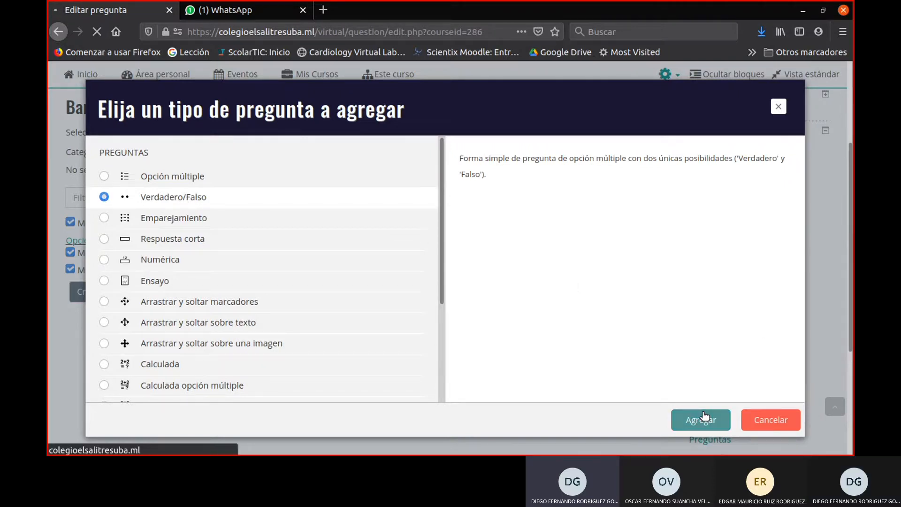
# - Name the new true/false question "El color del cielo"
pyautogui.scroll(-3, 357, 281)
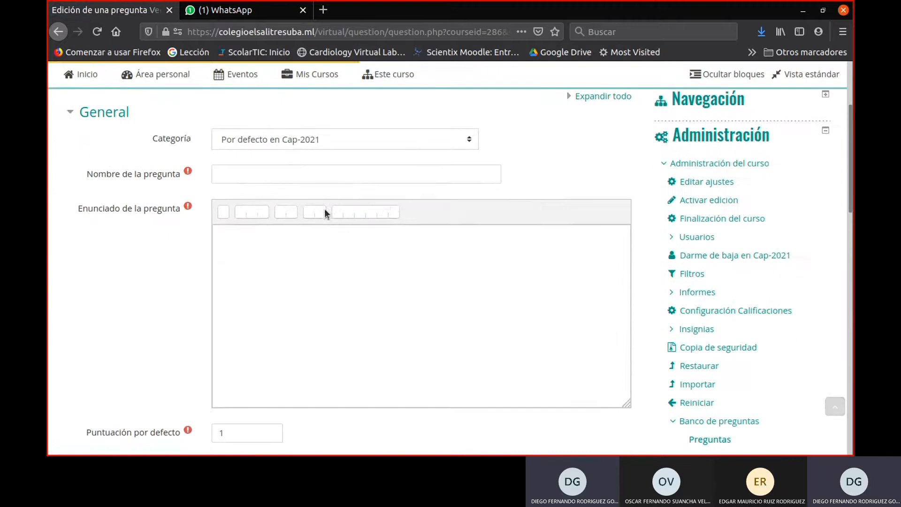
pyautogui.click(303, 172)
pyautogui.scroll(-3, 300, 168)
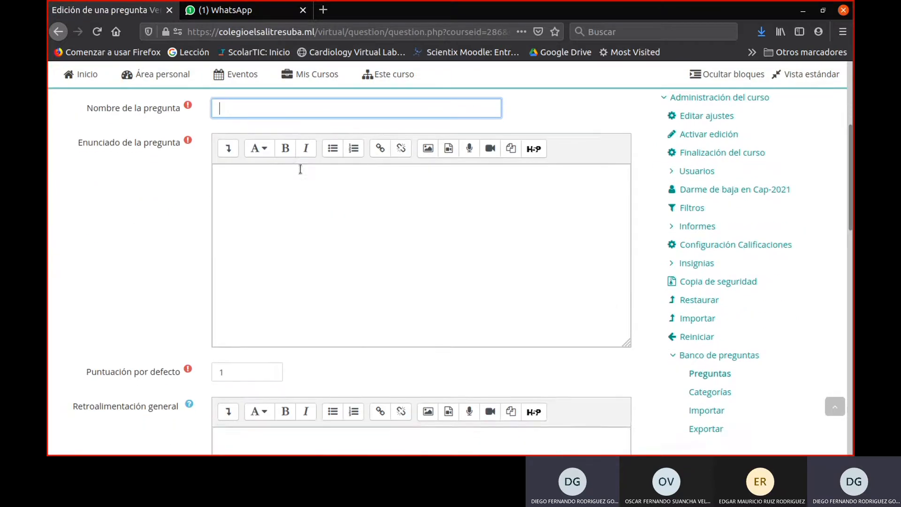
pyautogui.scroll(1, 301, 169)
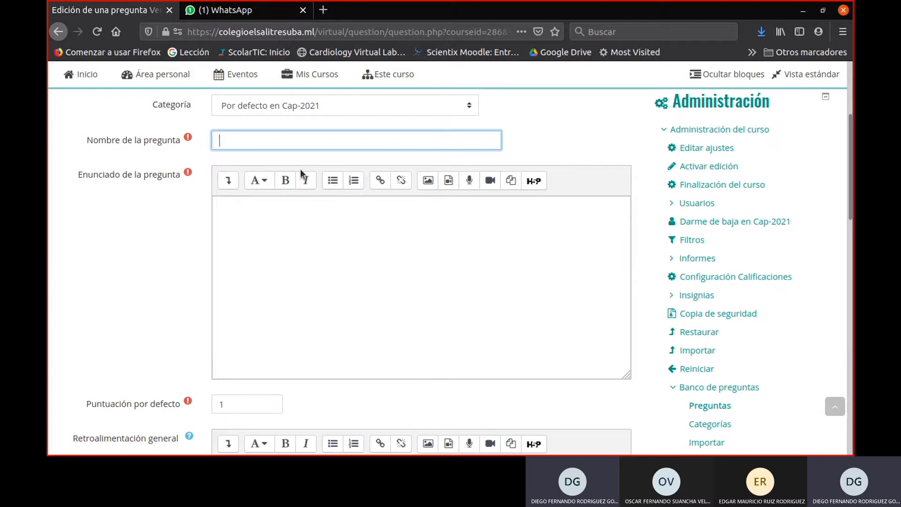
pyautogui.write('El cielo a')
pyautogui.press('BackSpace')
pyautogui.press('BackSpace')
pyautogui.press('BackSpace')
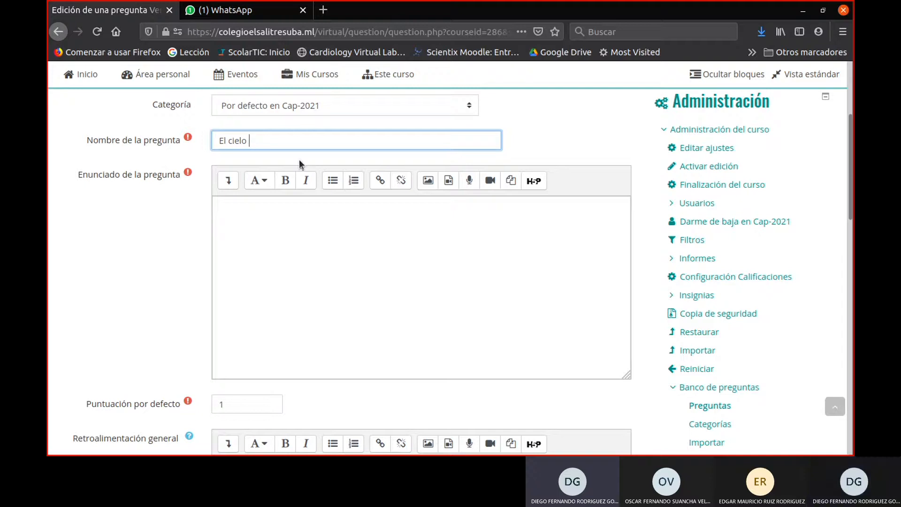
pyautogui.press('BackSpace')
pyautogui.press('BackSpace')
pyautogui.press('BackSpace')
pyautogui.press('BackSpace')
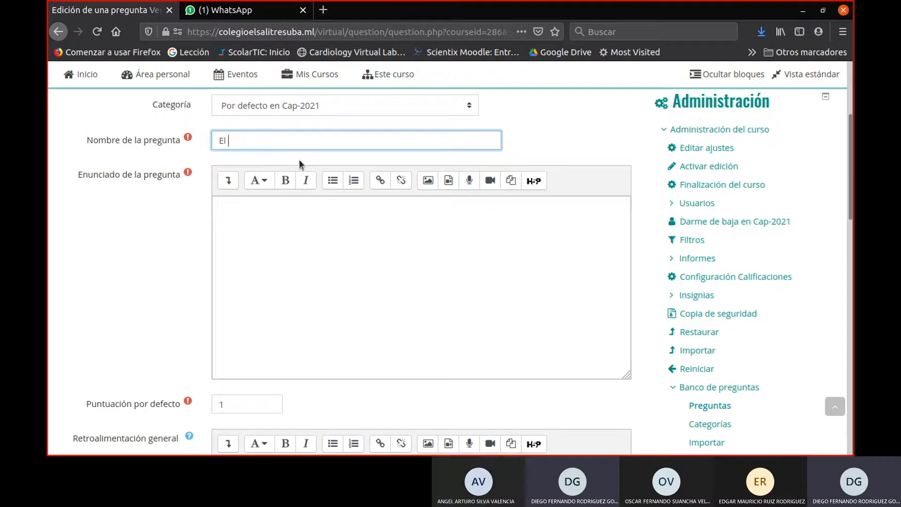
pyautogui.write('color del cielo')
# - Write "¿El cielo es azul?" as the question text
pyautogui.click(297, 290)
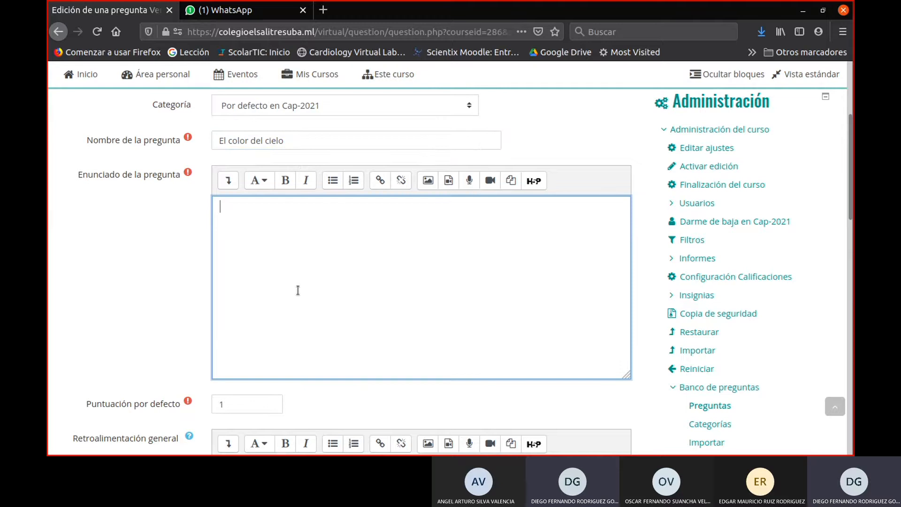
pyautogui.write('¿El cielo es azul?')
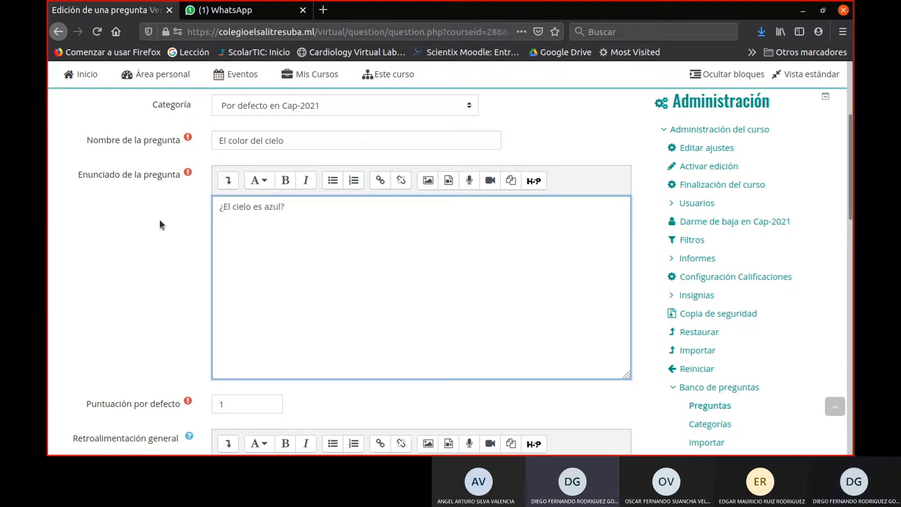
# - Remove the letter u from "azul" in the question text and enter it again
pyautogui.press('Left')
pyautogui.press('Left')
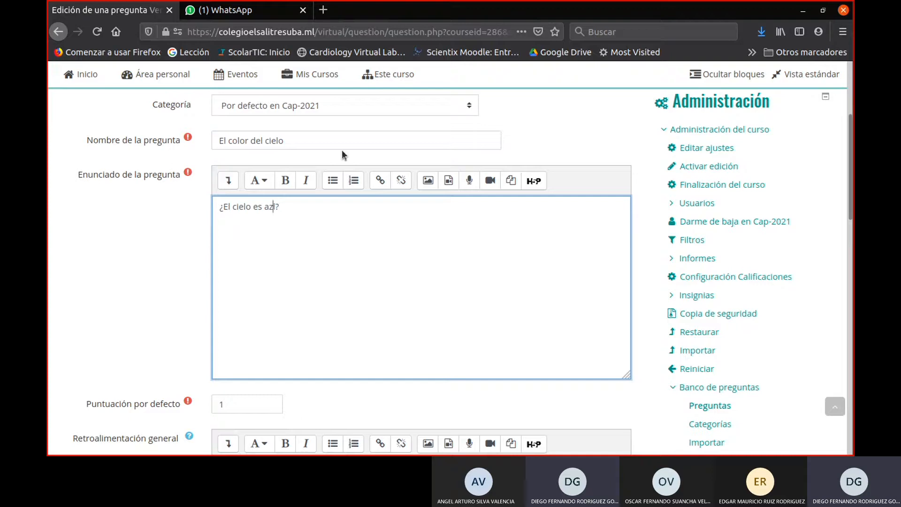
pyautogui.press('BackSpace')
pyautogui.write('ú')
pyautogui.press('BackSpace')
pyautogui.hotkey('alt', 'Tab')
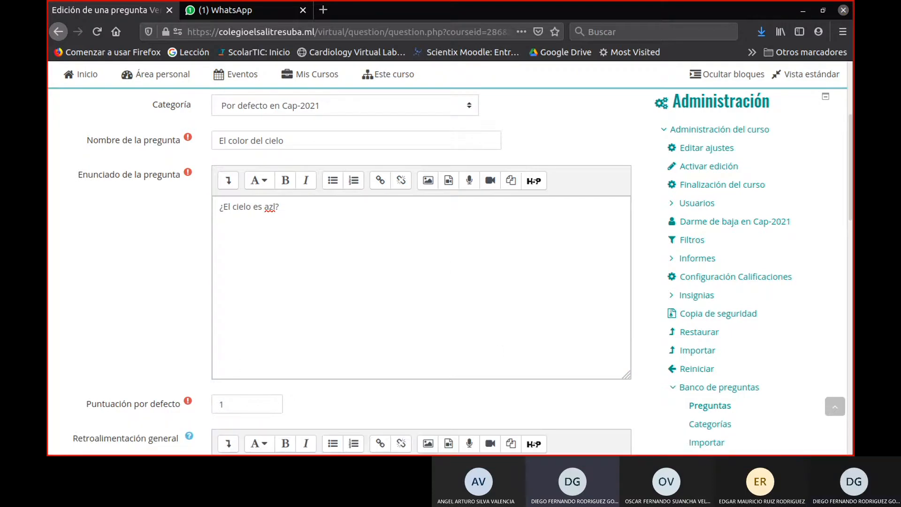
pyautogui.click(273, 209)
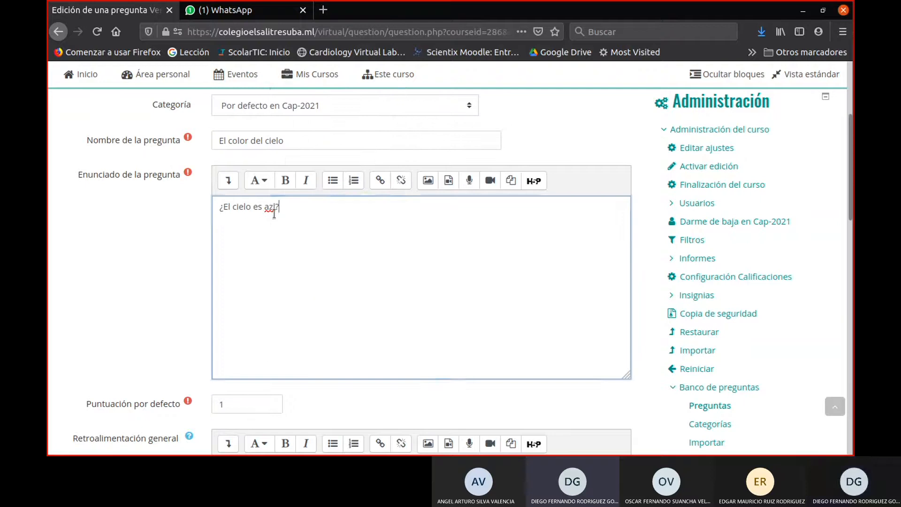
pyautogui.write('u')
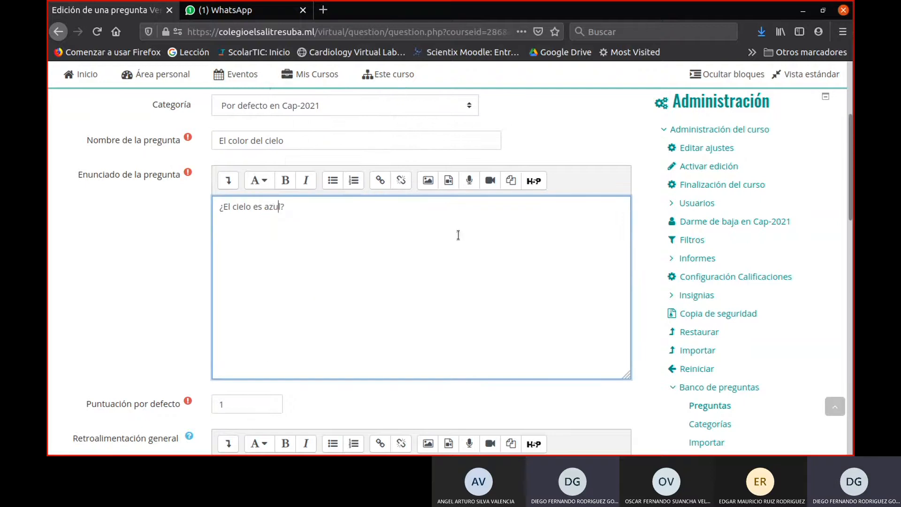
# - Format the question text as Encabezado (largo), and try the medium and small heading styles on it
pyautogui.moveTo(297, 212); pyautogui.dragTo(165, 209)
pyautogui.click(259, 180)
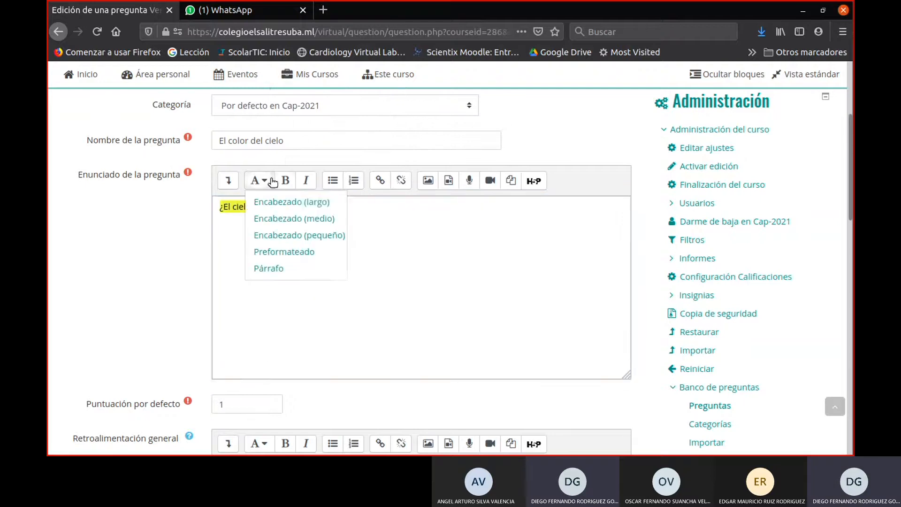
pyautogui.click(277, 202)
pyautogui.click(259, 180)
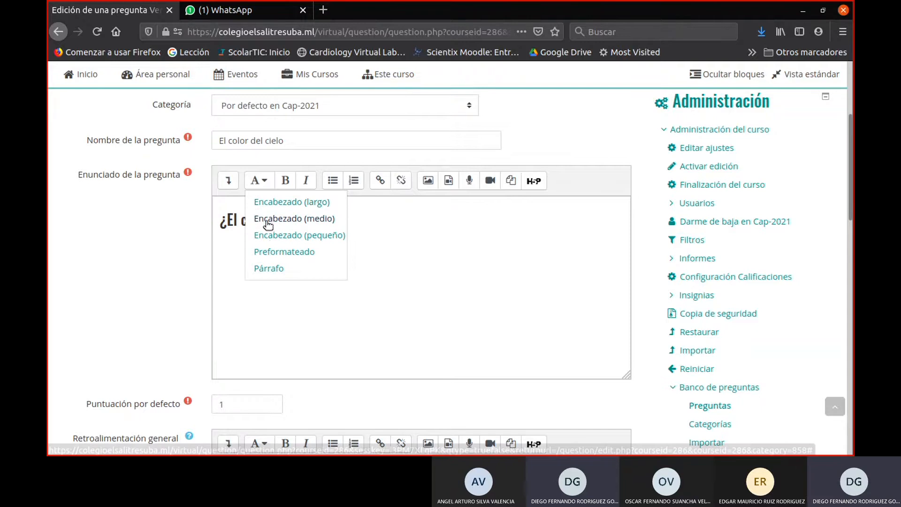
pyautogui.click(265, 218)
pyautogui.click(259, 180)
pyautogui.click(272, 236)
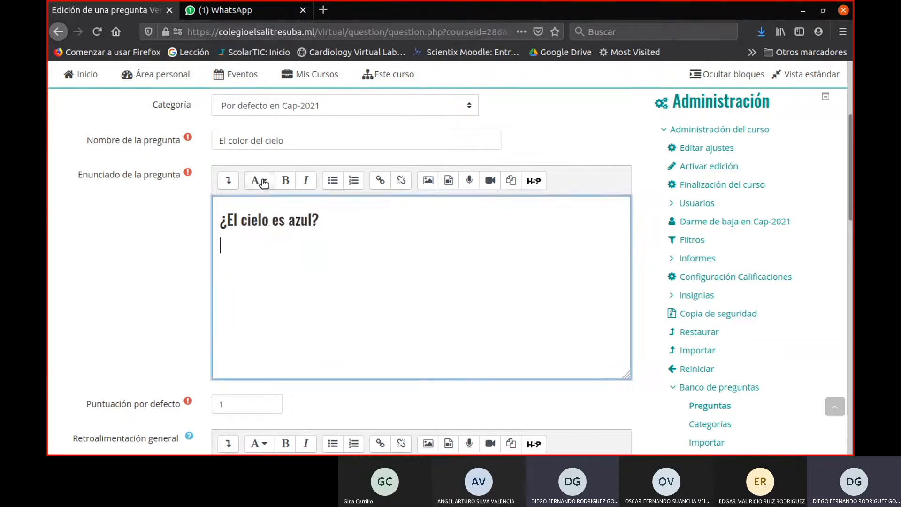
# - Apply the Encabezado (medio) style to the text "¿El cielo es azul?"
pyautogui.click(259, 181)
pyautogui.click(294, 219)
pyautogui.click(321, 222)
pyautogui.tripleClick(321, 221)
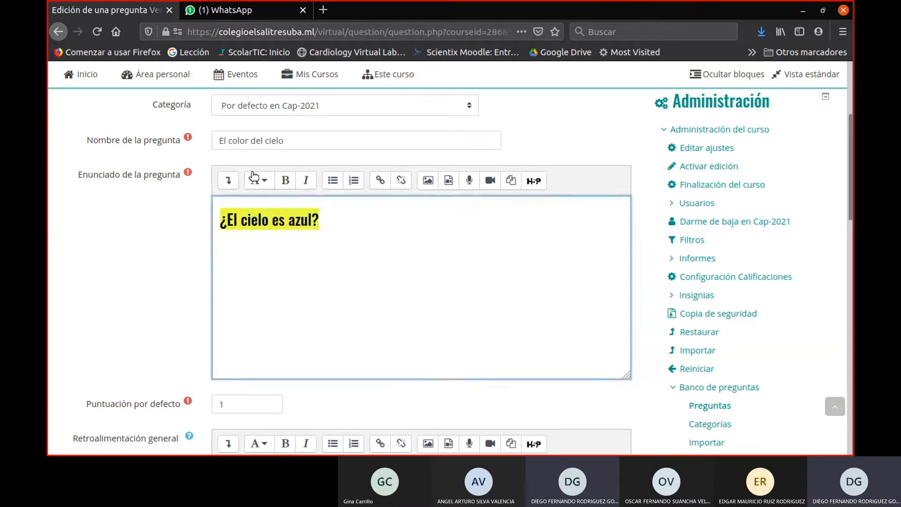
pyautogui.click(259, 180)
pyautogui.click(267, 219)
pyautogui.press('BackSpace')
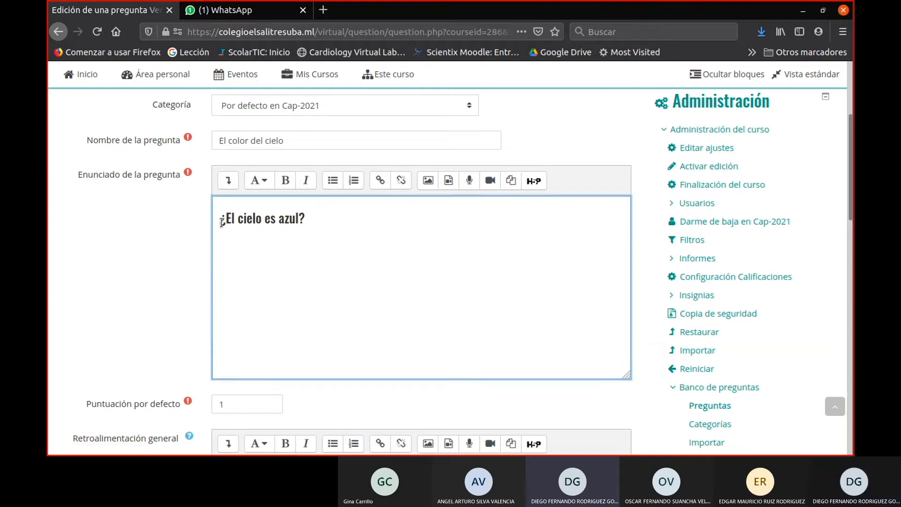
# - Try the Encabezado (pequeño) and Preformateado styles on the question text
pyautogui.moveTo(220, 218); pyautogui.dragTo(306, 219)
pyautogui.click(268, 187)
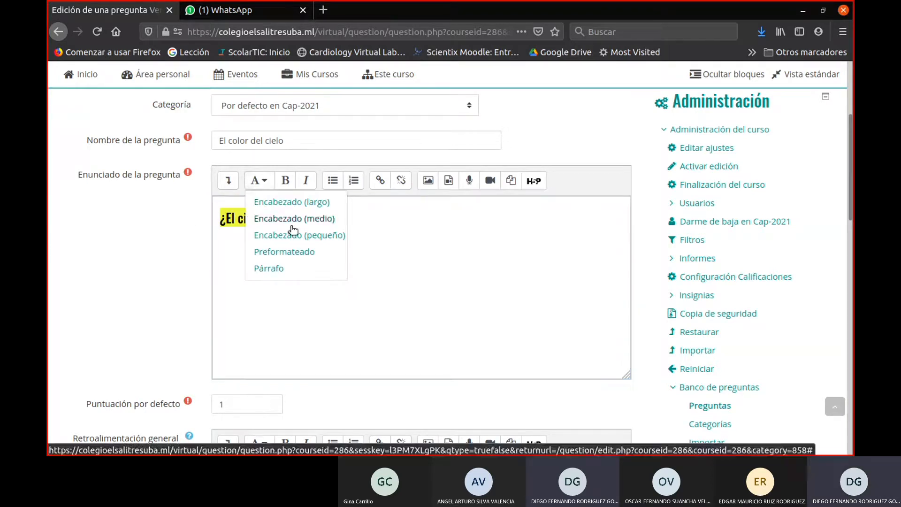
pyautogui.click(291, 233)
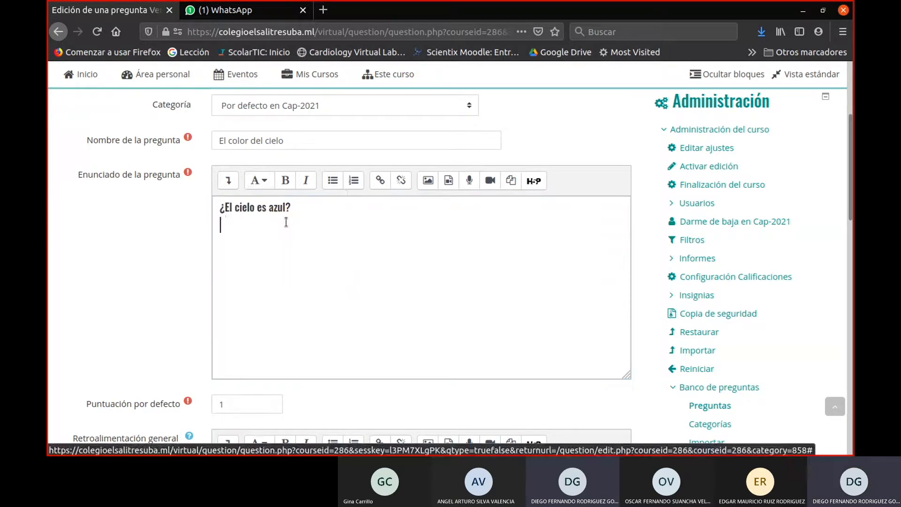
pyautogui.click(259, 180)
pyautogui.click(267, 252)
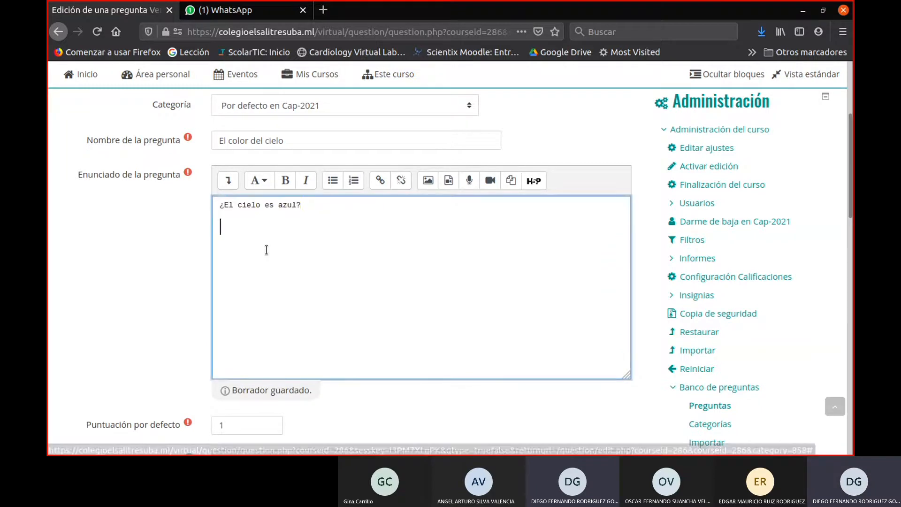
# - Format the whole question text with the Encabezado (largo) style
pyautogui.moveTo(266, 250); pyautogui.dragTo(181, 205)
pyautogui.click(268, 186)
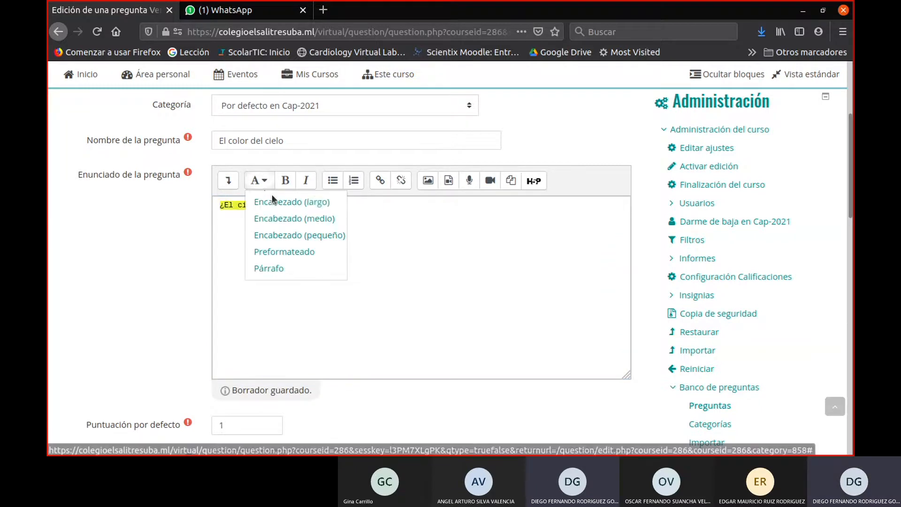
pyautogui.click(287, 201)
pyautogui.click(459, 301)
# - Review the default score and general feedback fields of the question
pyautogui.scroll(-5, 437, 290)
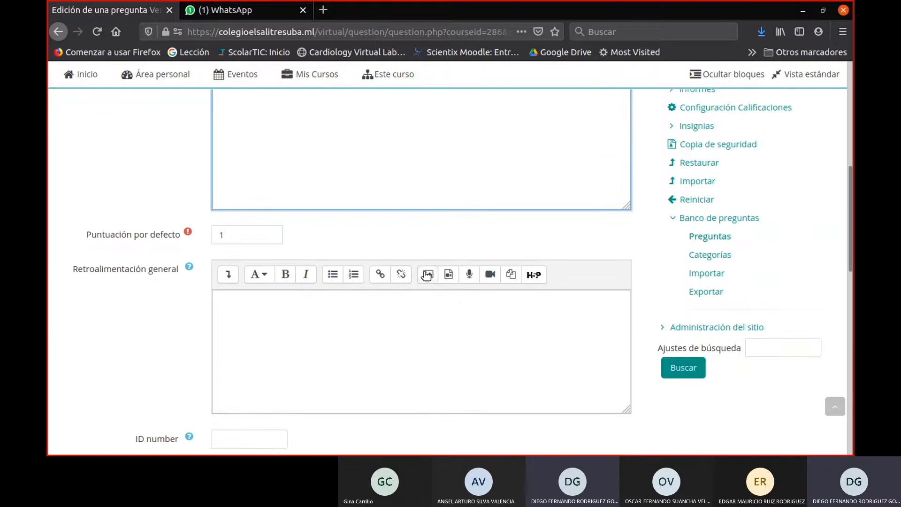
pyautogui.click(256, 209)
pyautogui.scroll(3, 255, 210)
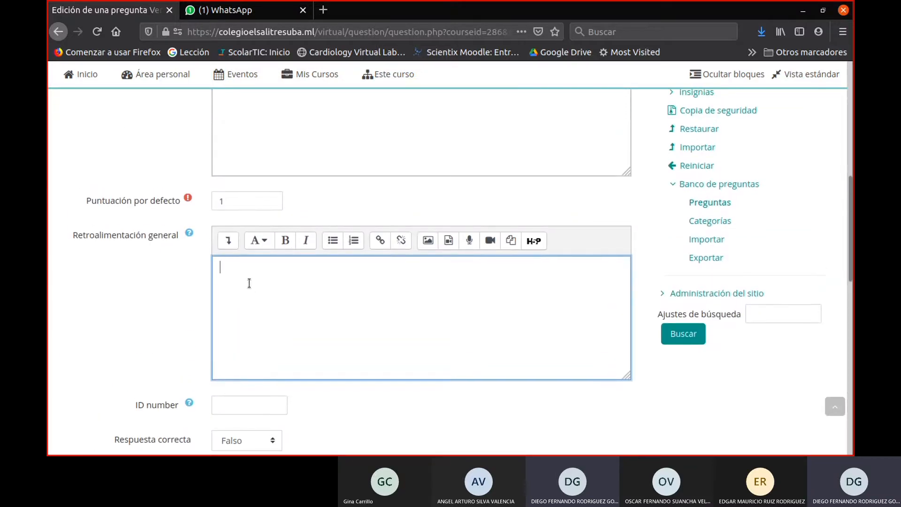
pyautogui.click(246, 197)
pyautogui.doubleClick(221, 200)
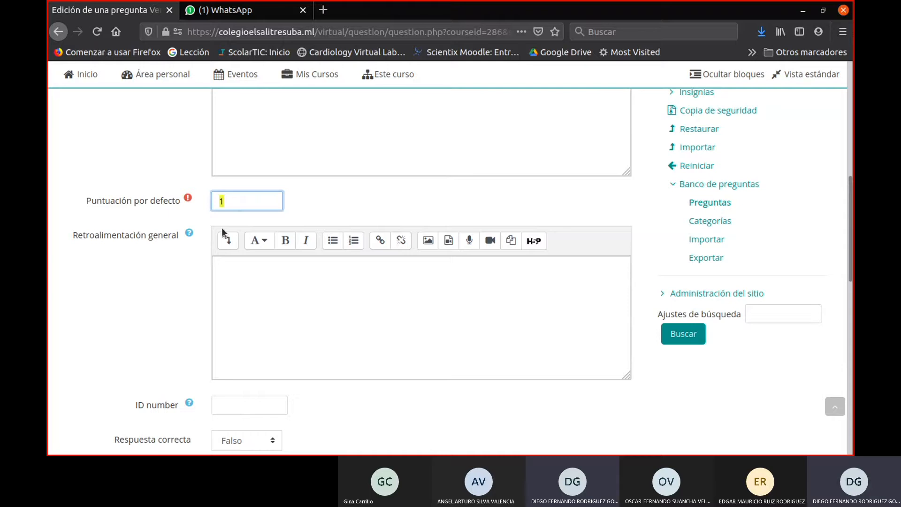
pyautogui.click(244, 205)
# - Examine the available choices for the question's correct answer without changing the selection
pyautogui.scroll(-3, 251, 258)
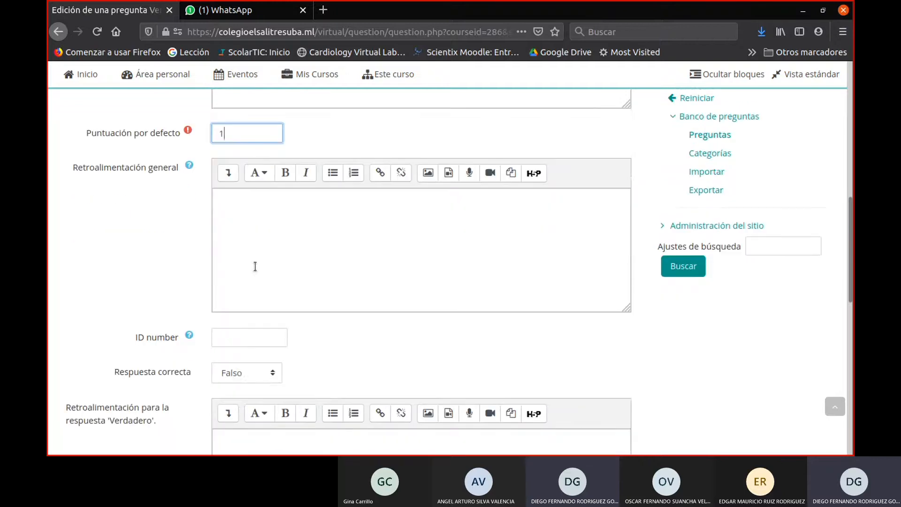
pyautogui.scroll(-1, 254, 267)
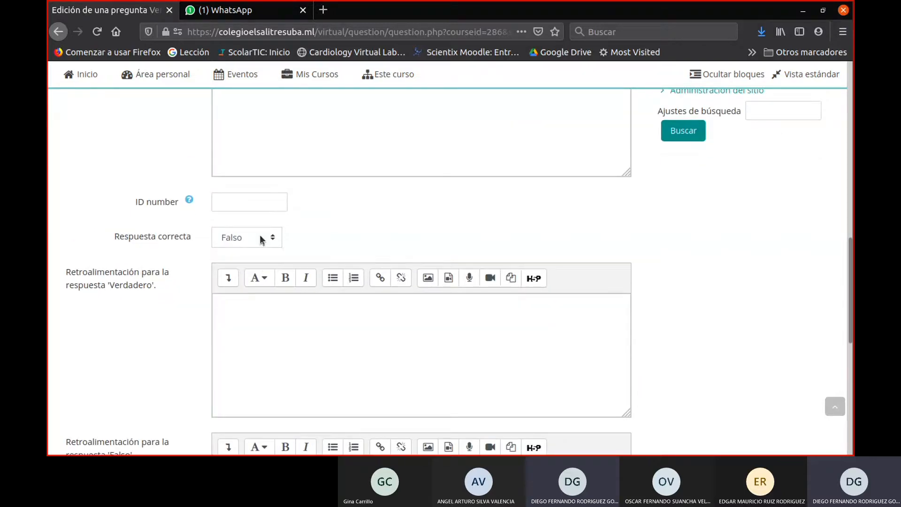
pyautogui.click(257, 243)
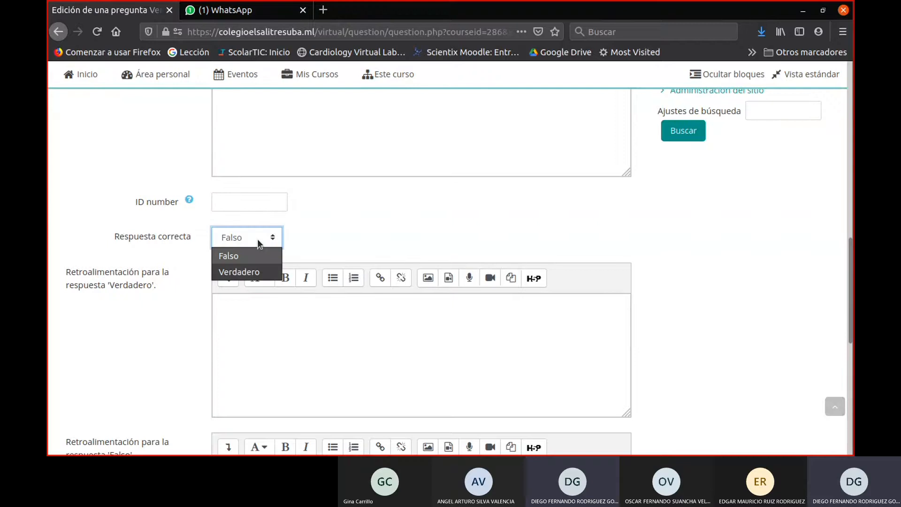
pyautogui.click(257, 239)
pyautogui.scroll(5, 285, 236)
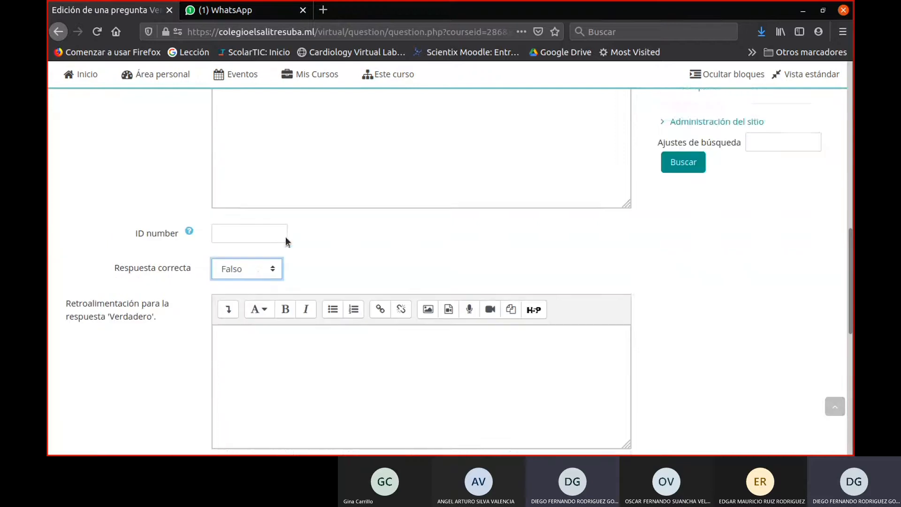
# - Set the true/false question's correct answer to Verdadero
pyautogui.scroll(4, 323, 284)
pyautogui.scroll(-8, 333, 317)
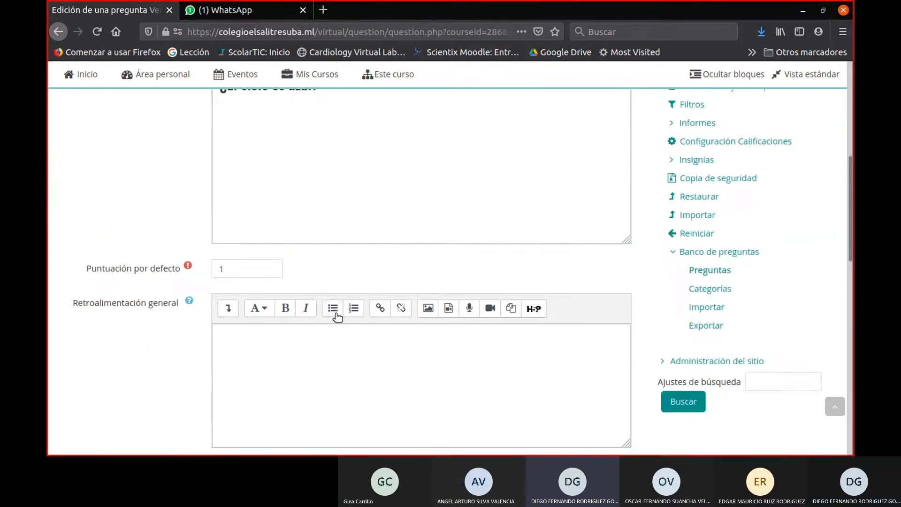
pyautogui.scroll(-2, 333, 314)
pyautogui.click(243, 204)
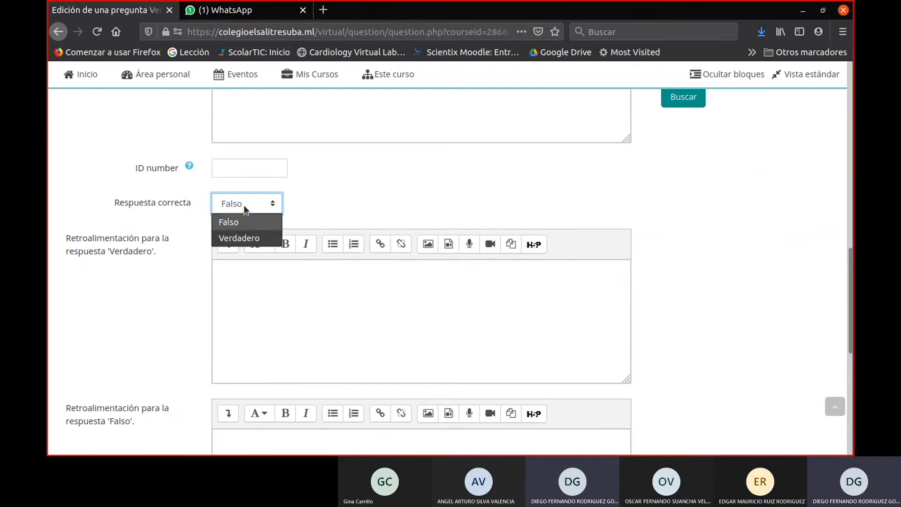
pyautogui.click(248, 239)
# - Enter "Es correcto" as the feedback for the 'Verdadero' answer
pyautogui.scroll(6, 321, 263)
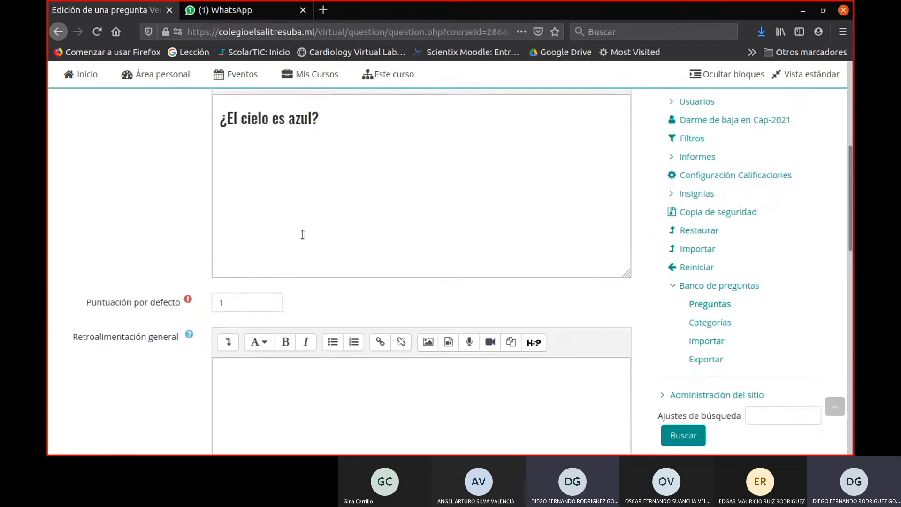
pyautogui.scroll(-3, 301, 235)
pyautogui.scroll(-3, 276, 373)
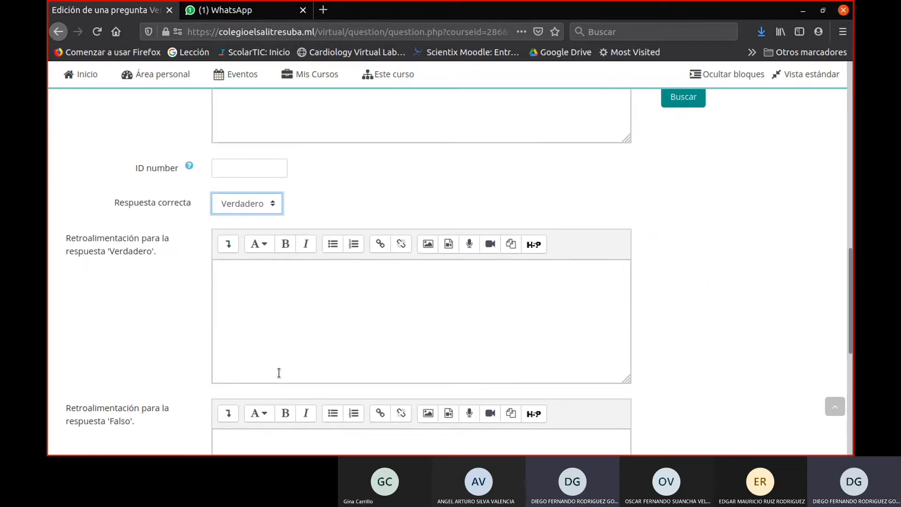
pyautogui.click(282, 317)
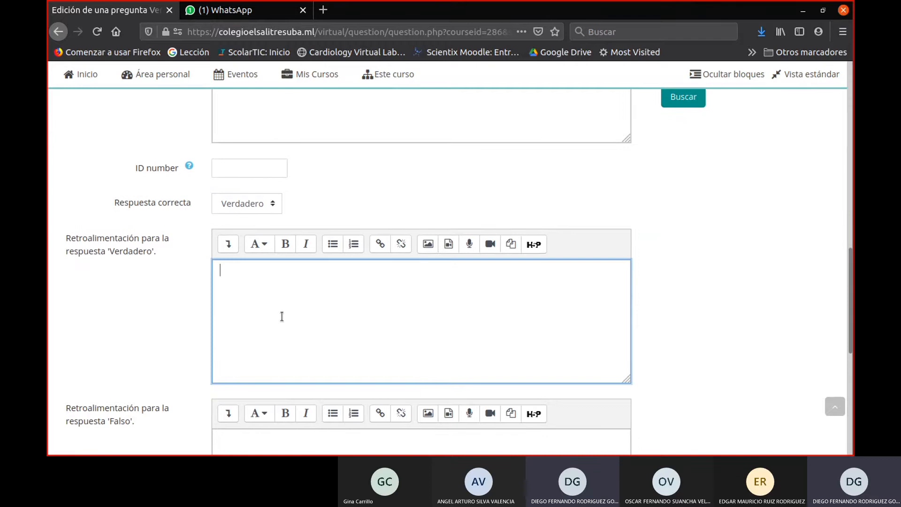
pyautogui.write('Es correcto')
pyautogui.scroll(-3, 288, 316)
pyautogui.click(291, 318)
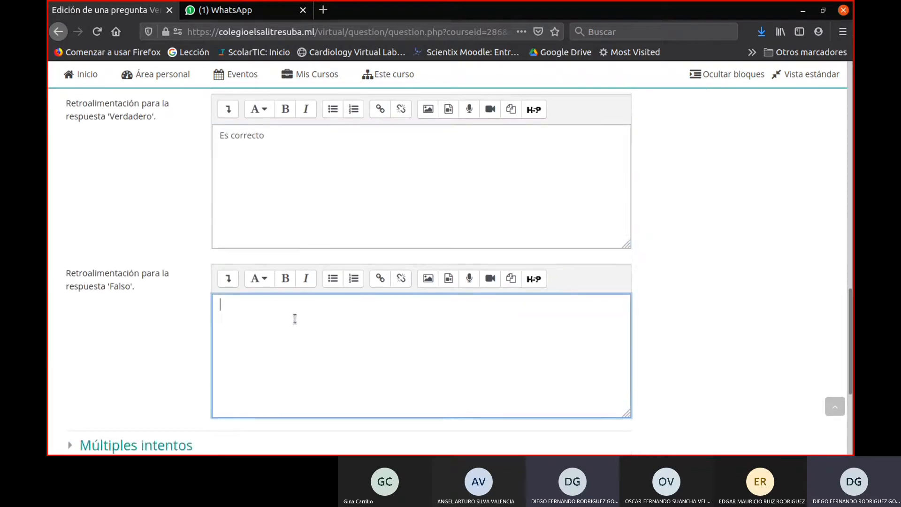
pyautogui.scroll(1, 314, 305)
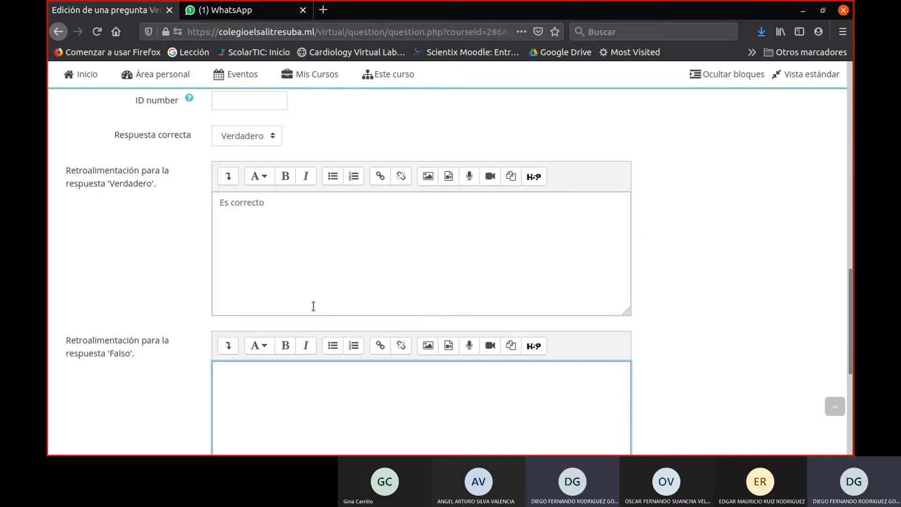
pyautogui.click(313, 305)
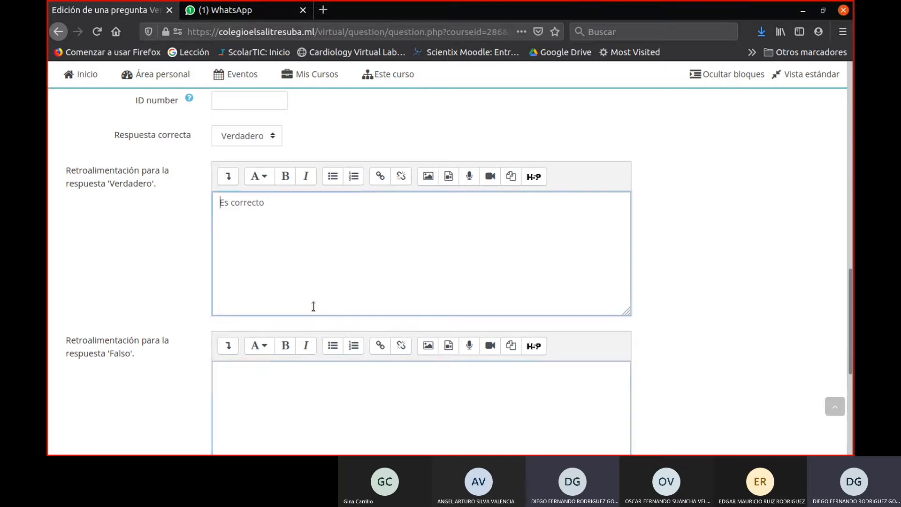
pyautogui.write('El')
pyautogui.press('BackSpace')
pyautogui.press('BackSpace')
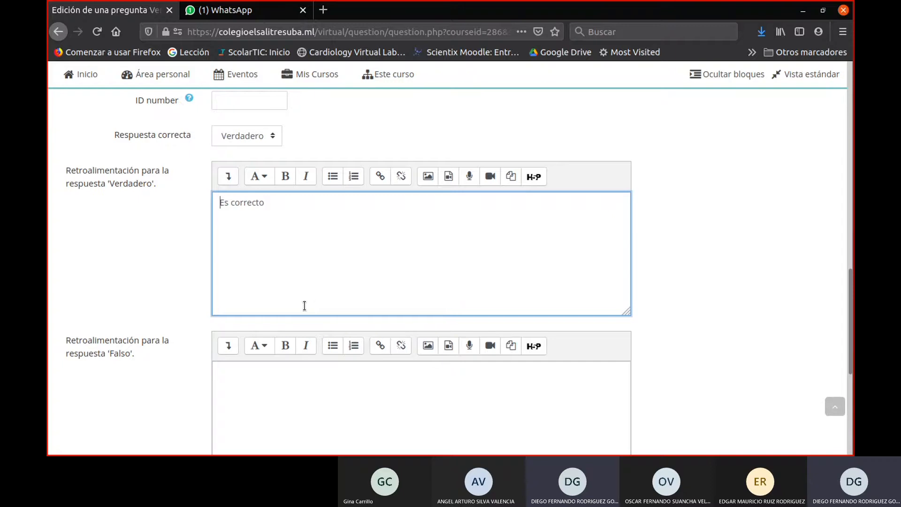
# - Enter "El color que percibimos es azul" as the feedback for the 'Falso' answer and save the question
pyautogui.click(307, 384)
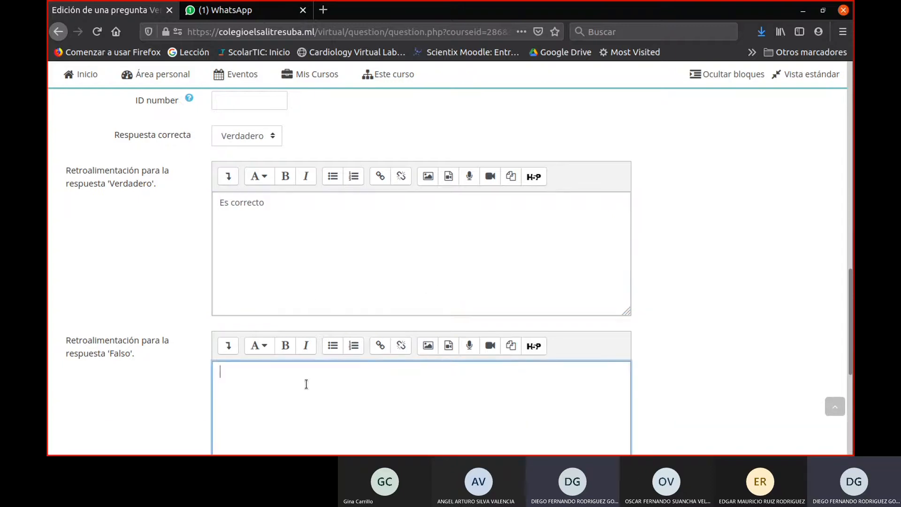
pyautogui.write('El color que percibimos ')
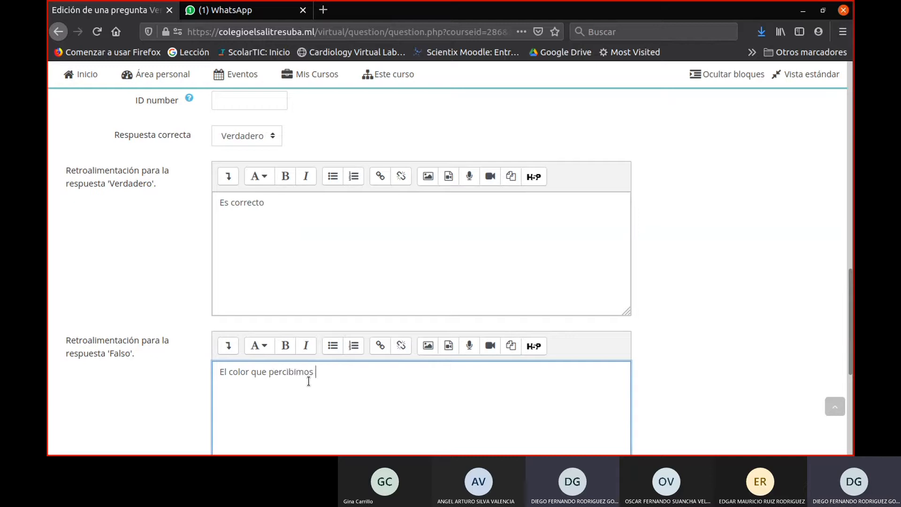
pyautogui.write('es azul')
pyautogui.scroll(-4, 436, 302)
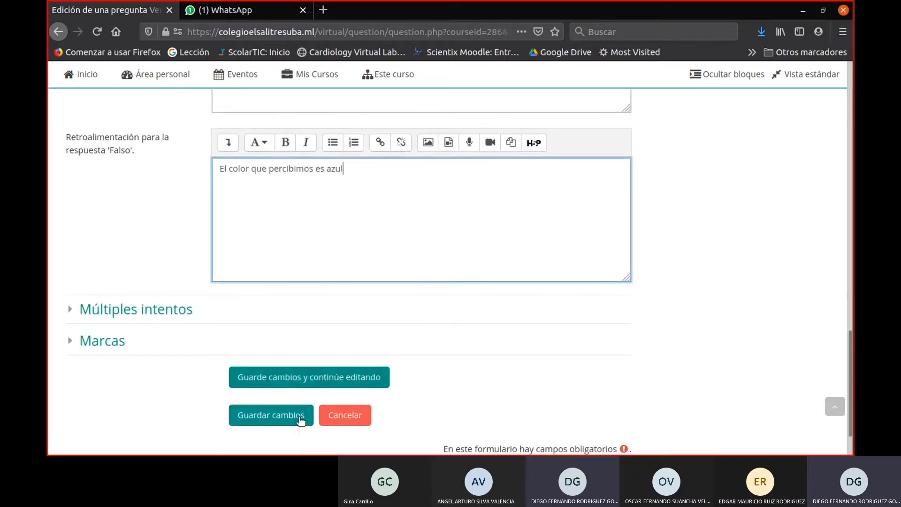
pyautogui.click(300, 421)
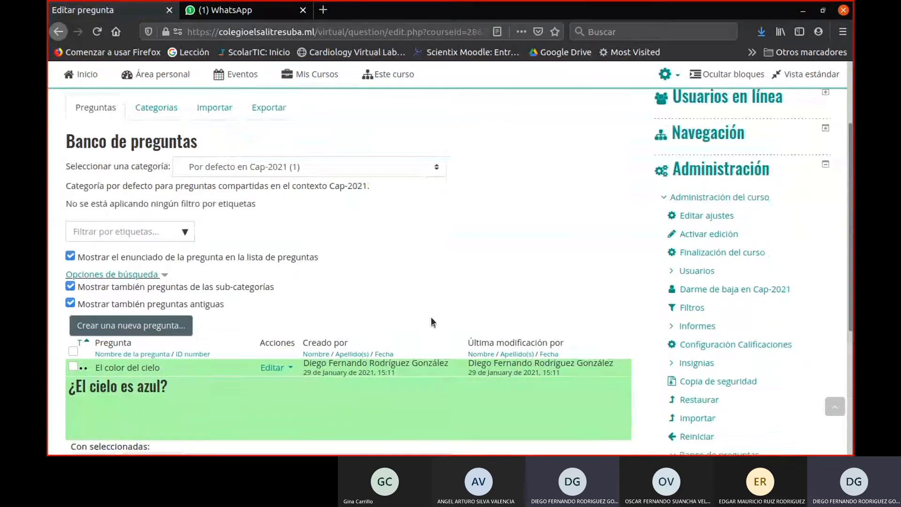
# - Preview the El color del cielo question, trying both answers and filling it in with the correct response
pyautogui.click(272, 233)
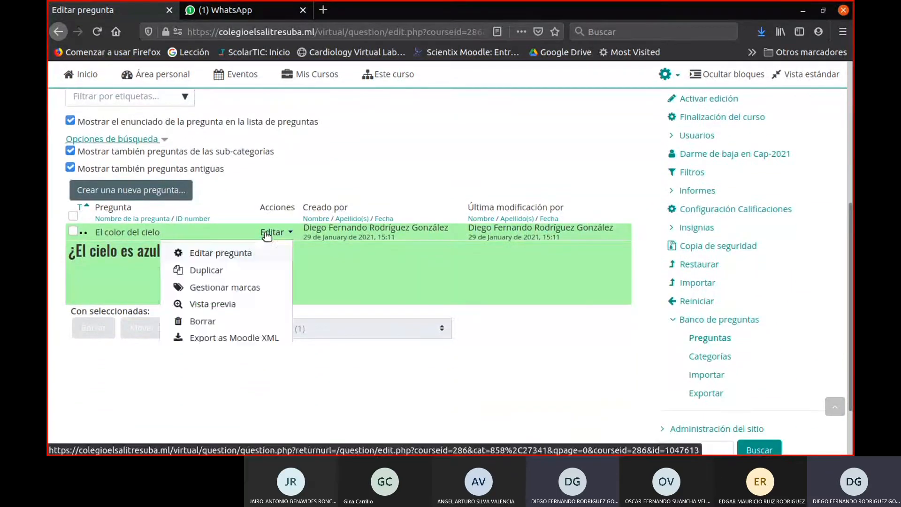
pyautogui.click(211, 305)
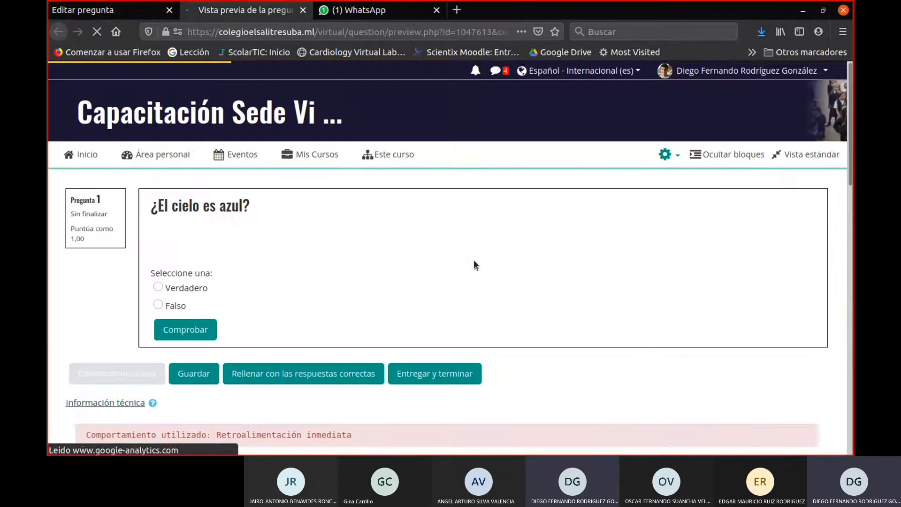
pyautogui.click(159, 288)
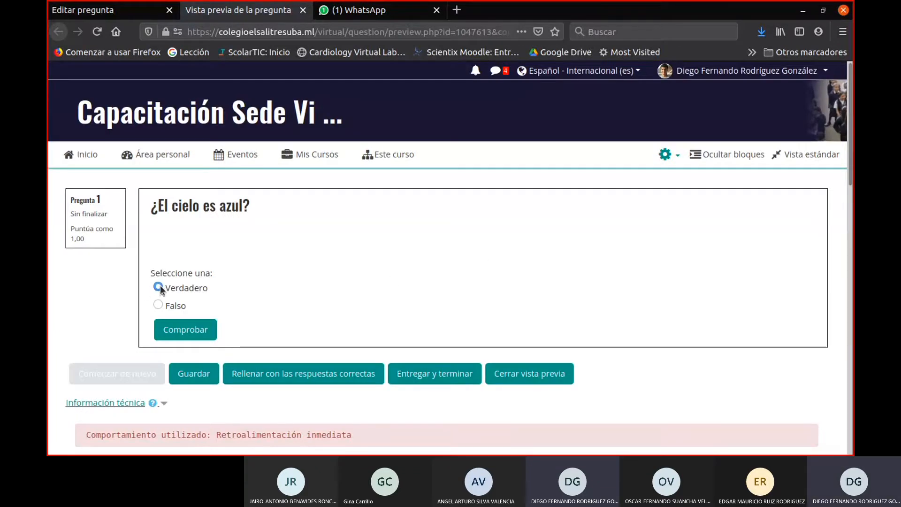
pyautogui.click(158, 305)
pyautogui.click(158, 287)
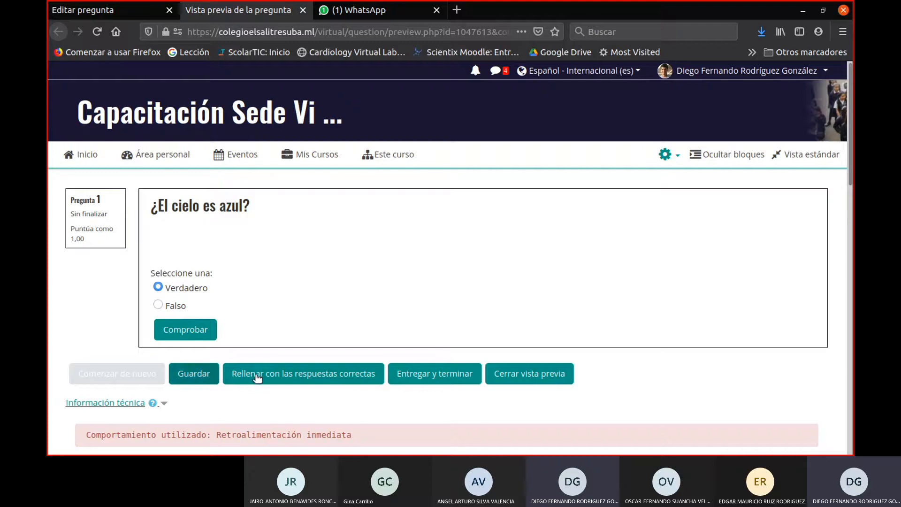
pyautogui.click(290, 379)
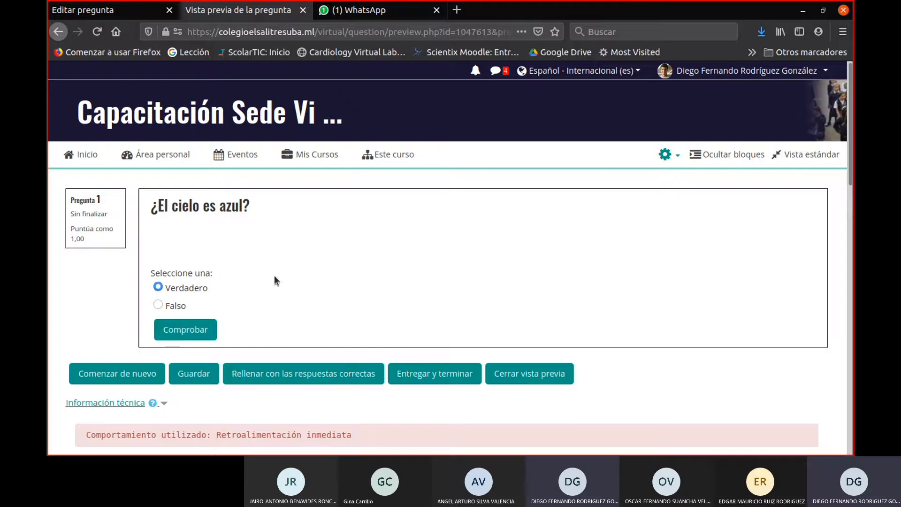
# - Return to the question bank and add a new question of the Respuesta corta type
pyautogui.click(85, 14)
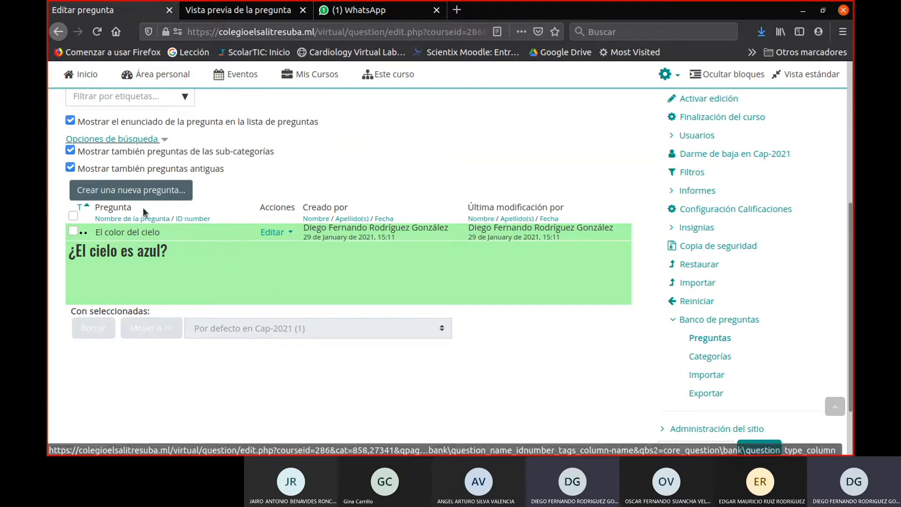
pyautogui.click(143, 192)
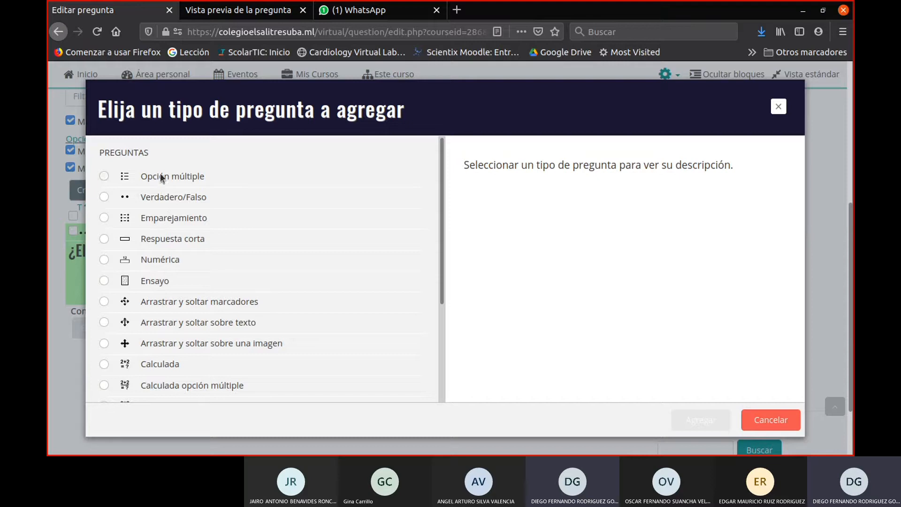
pyautogui.click(169, 242)
pyautogui.click(714, 428)
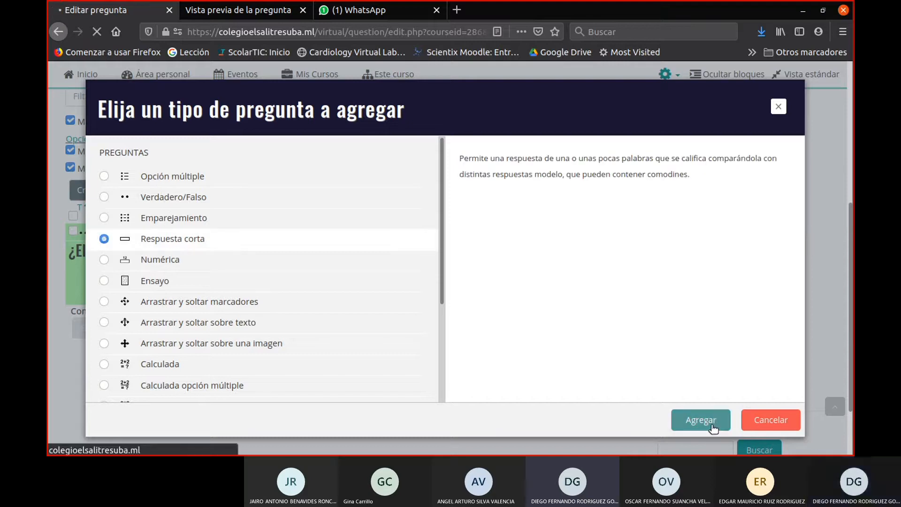
pyautogui.scroll(-3, 321, 339)
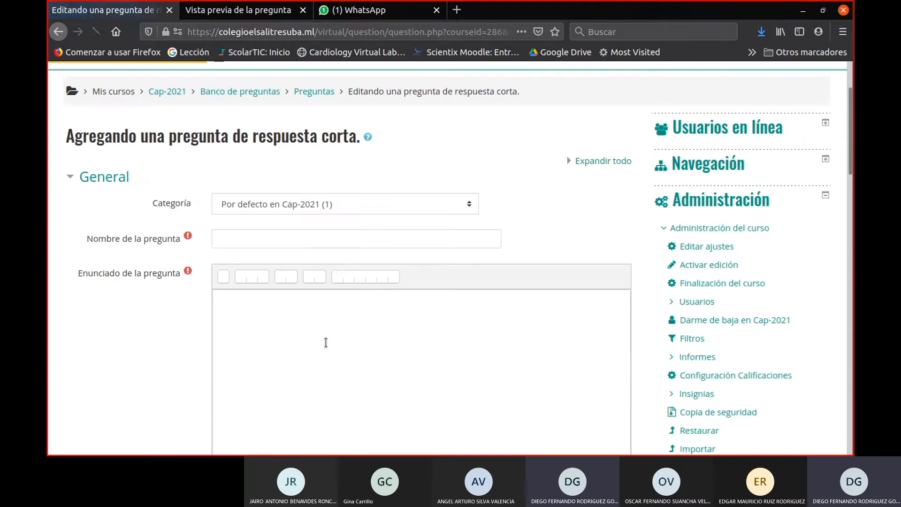
pyautogui.scroll(-1, 326, 340)
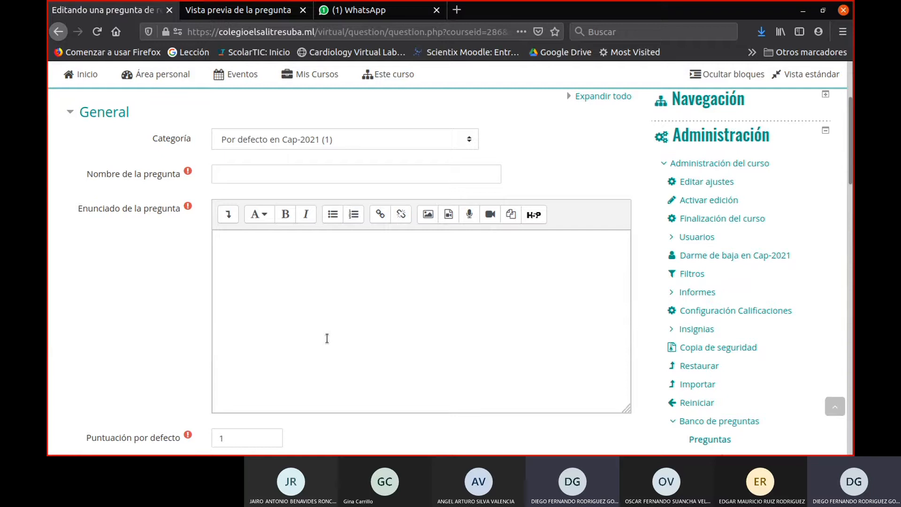
# - Name the short-answer question "El cielo es azul 2"
pyautogui.click(227, 169)
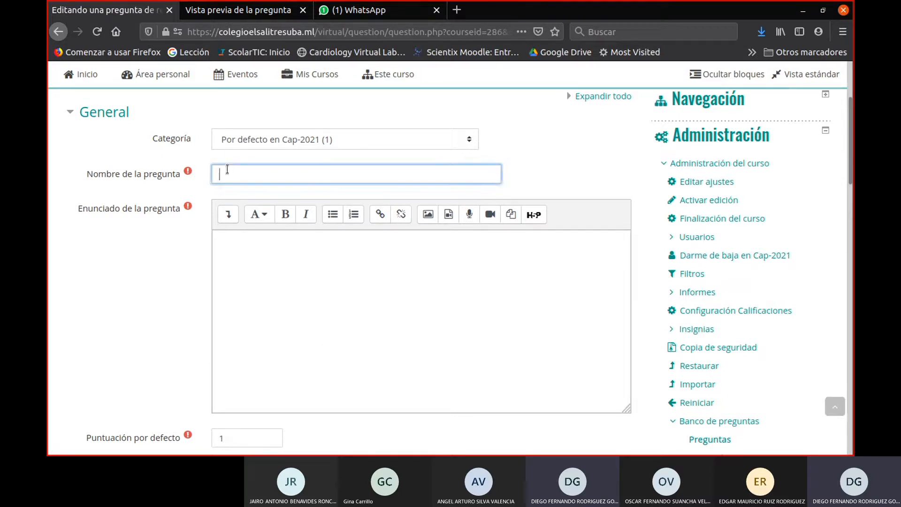
pyautogui.write('E')
pyautogui.press('BackSpace')
pyautogui.write('El cielo es azul 2')
# - Enter "¿De qué color es el cielo?" as the short-answer question's text, with the accent on "qué"
pyautogui.click(377, 273)
pyautogui.scroll(-1, 378, 262)
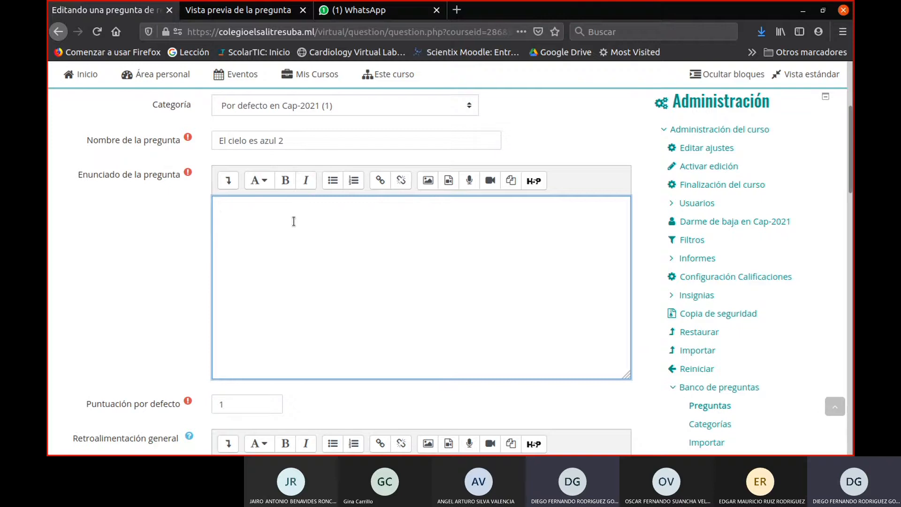
pyautogui.write('¿De que color es el cielo?')
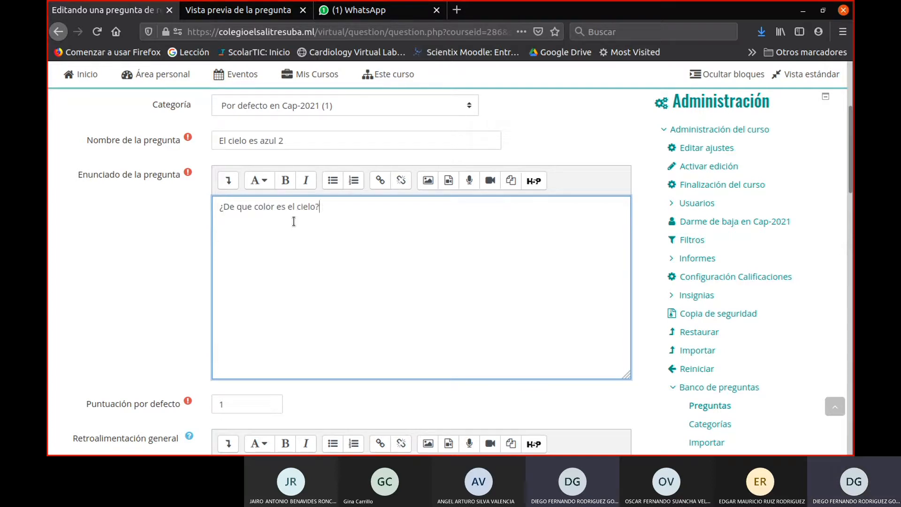
pyautogui.click(254, 207)
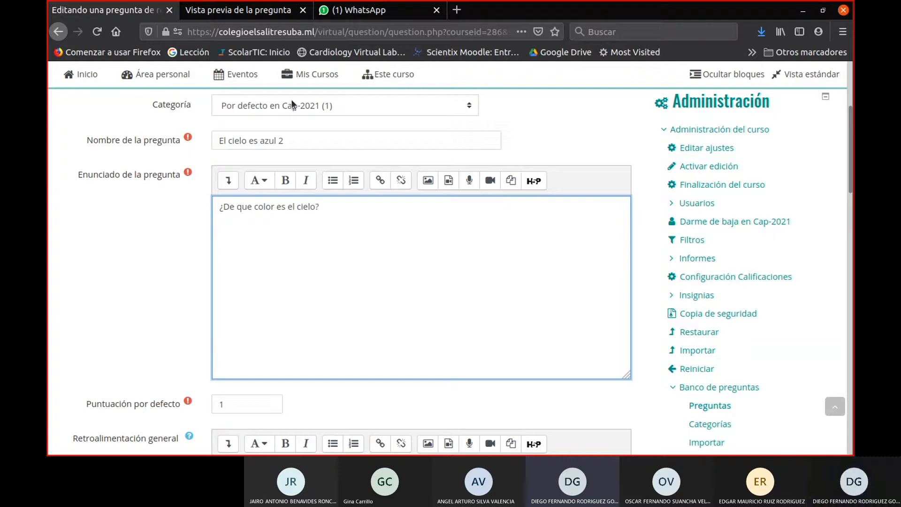
pyautogui.press('BackSpace')
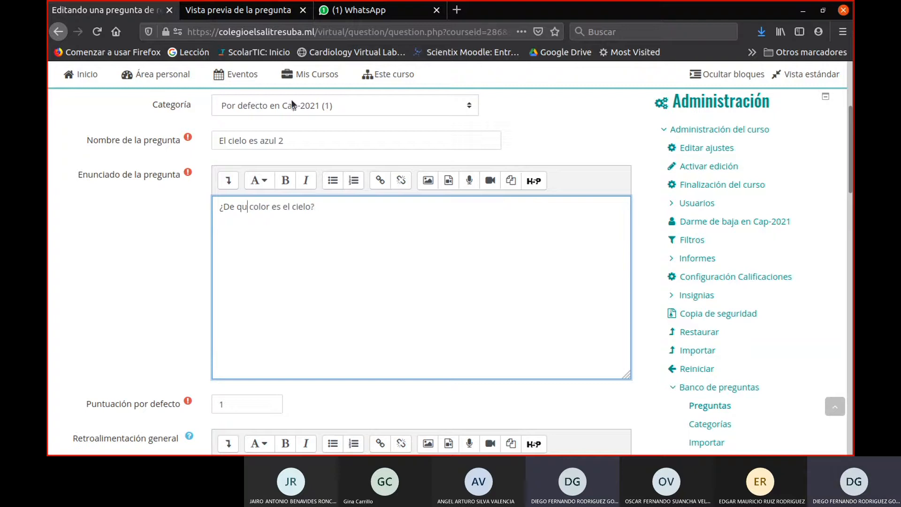
pyautogui.write('é')
# - Try the case option "Mayúsculas y minúsculas deben coincidir" for the answers and return it to "Igual mayúsculas que minúsculas"
pyautogui.scroll(-2, 303, 315)
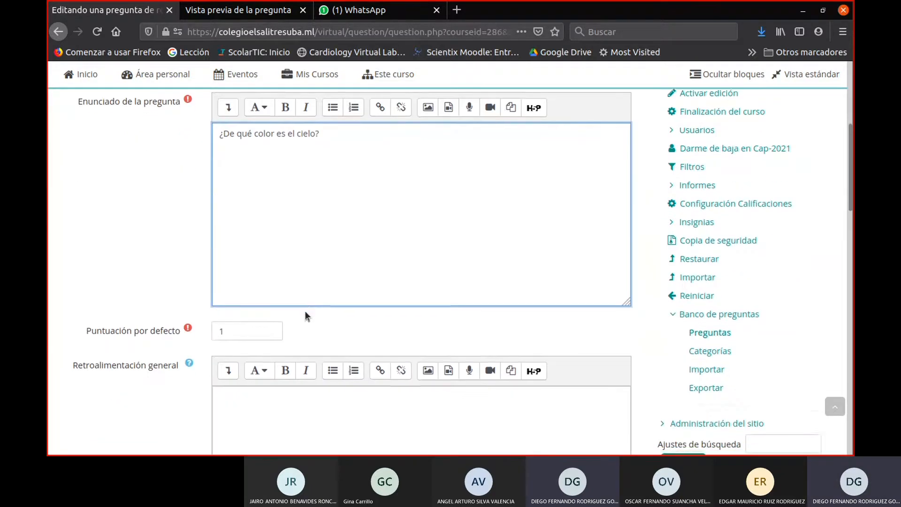
pyautogui.scroll(-2, 305, 311)
pyautogui.click(298, 339)
pyautogui.scroll(-5, 299, 341)
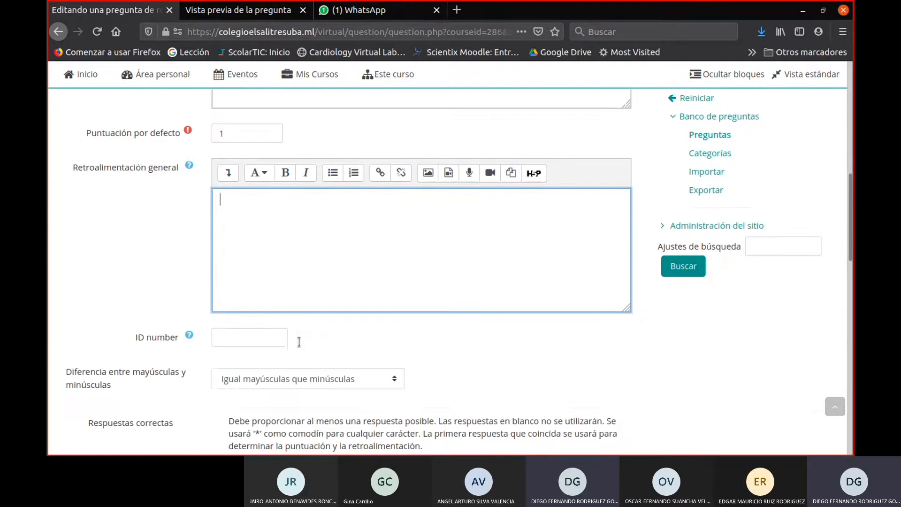
pyautogui.scroll(-4, 281, 234)
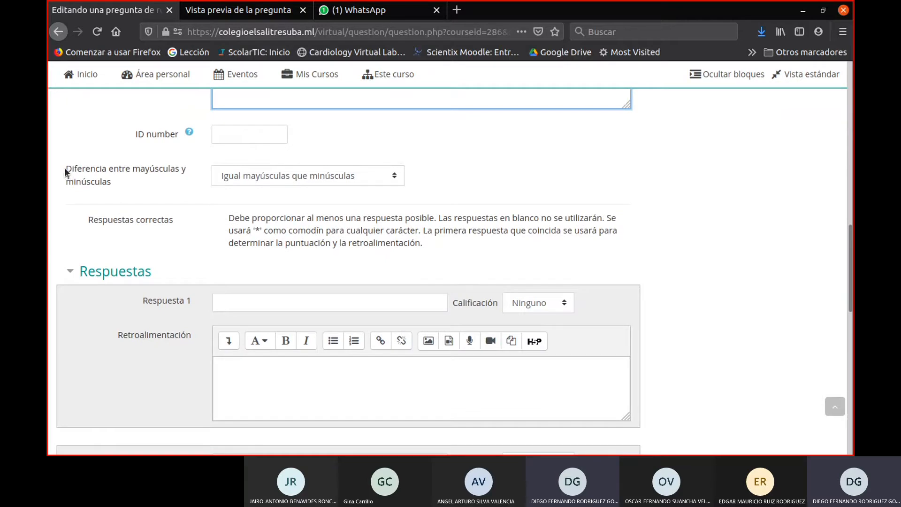
pyautogui.moveTo(64, 167); pyautogui.dragTo(115, 181)
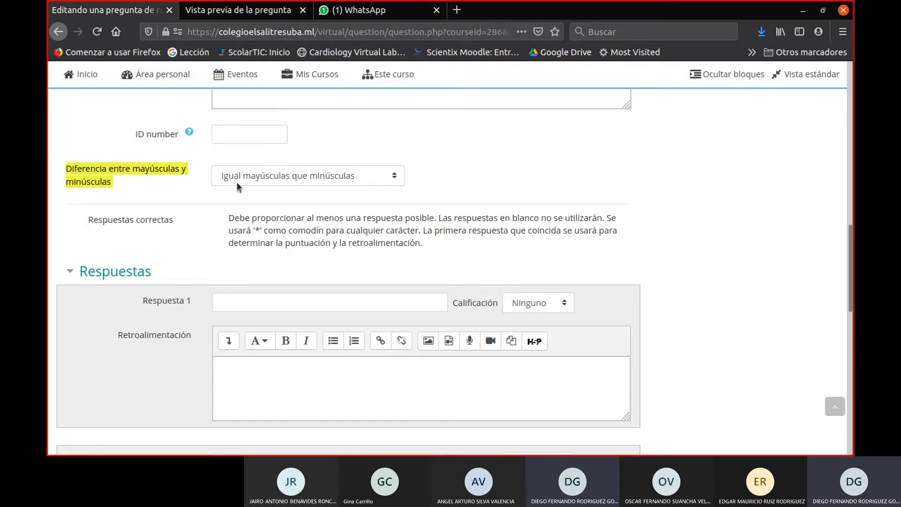
pyautogui.click(280, 179)
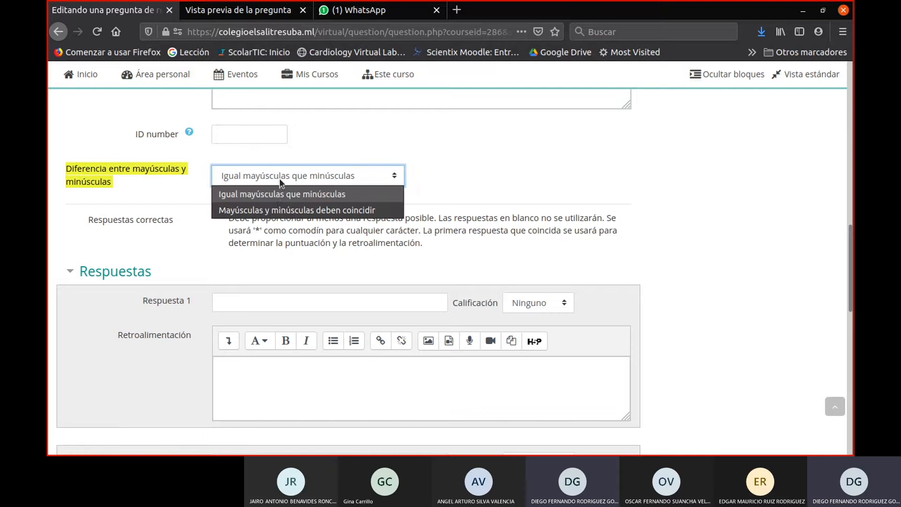
pyautogui.click(278, 209)
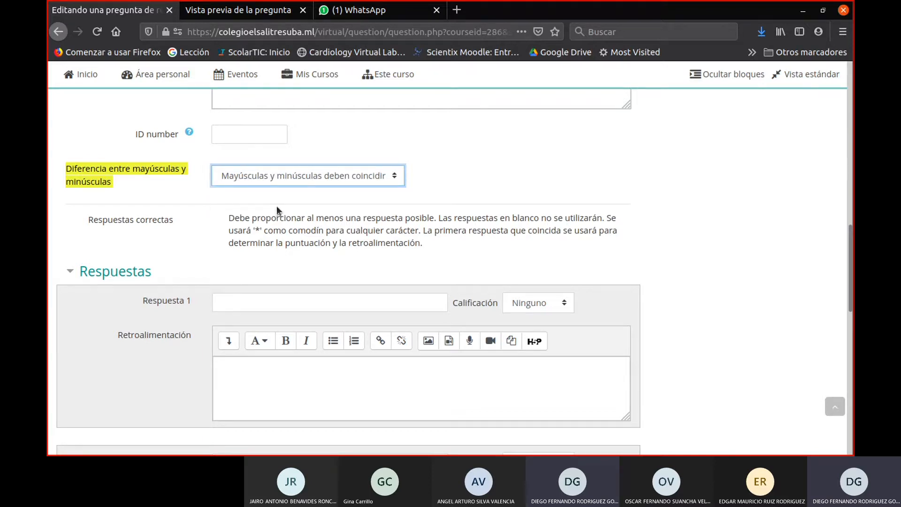
pyautogui.click(257, 179)
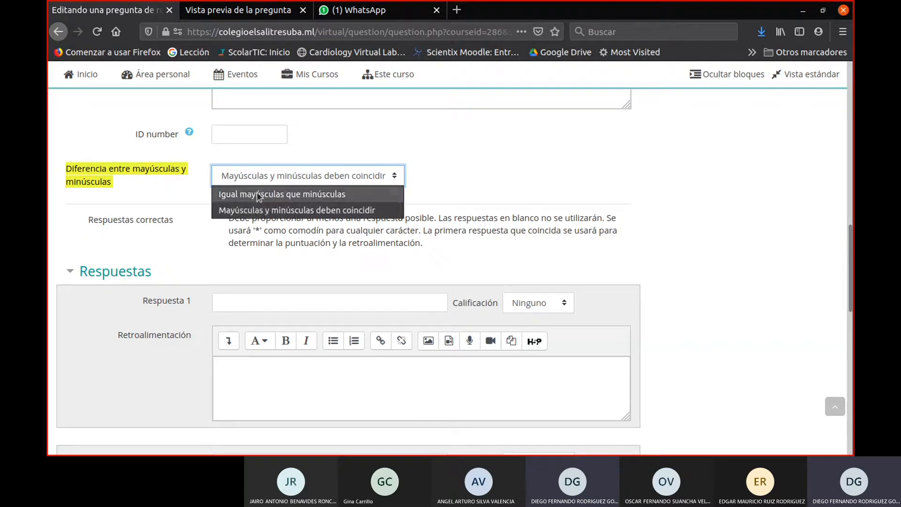
pyautogui.click(258, 194)
# - Enter "azul" as Respuesta 1 of the short-answer question and set its grade to 100%
pyautogui.click(291, 303)
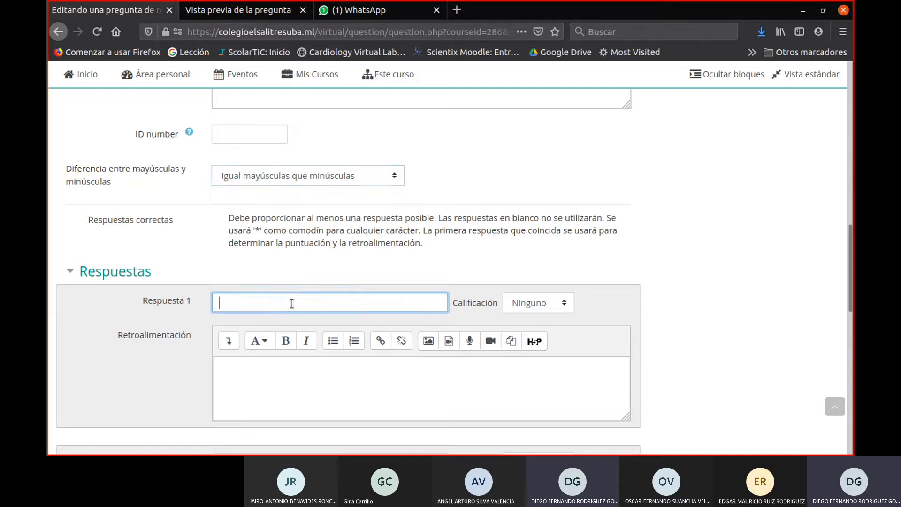
pyautogui.scroll(6, 338, 275)
pyautogui.scroll(4, 340, 272)
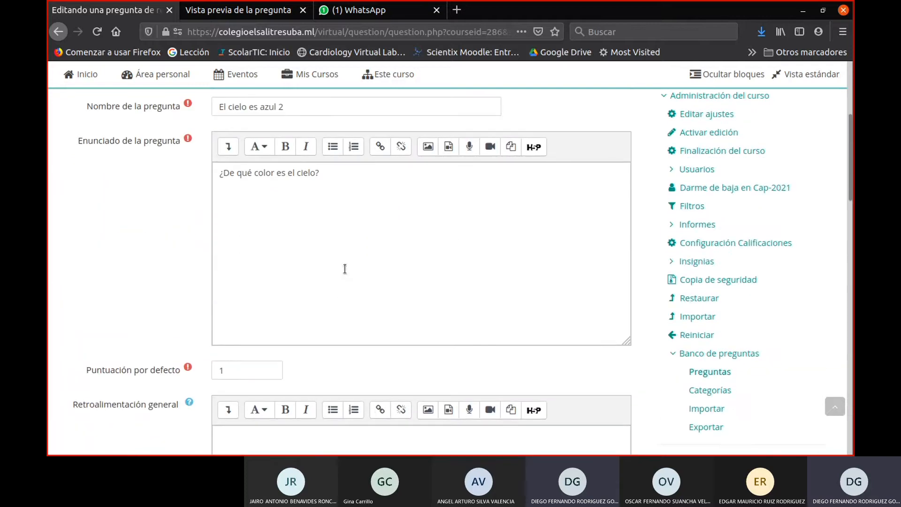
pyautogui.click(342, 174)
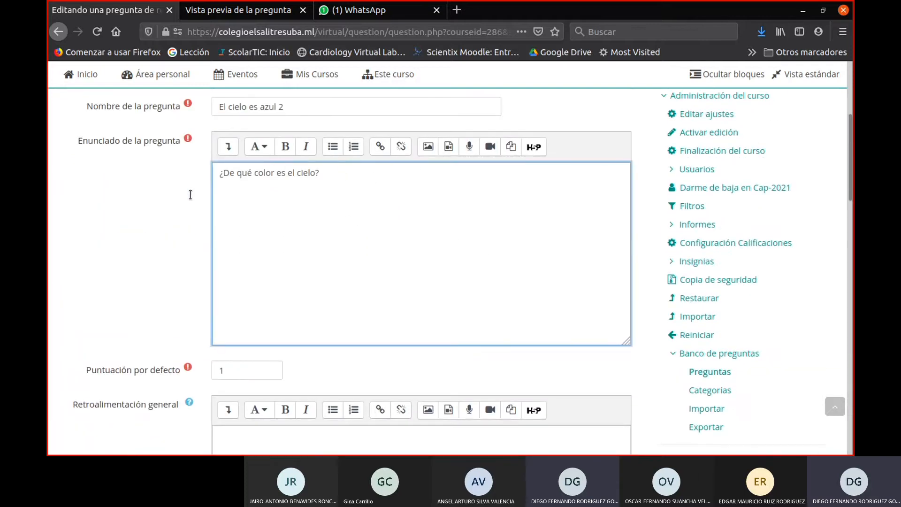
pyautogui.tripleClick(217, 175)
pyautogui.scroll(-10, 313, 282)
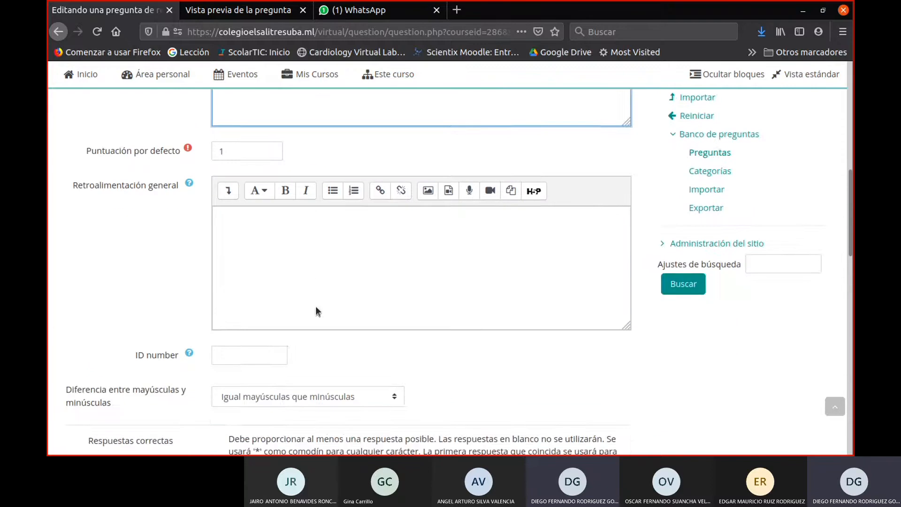
pyautogui.click(243, 238)
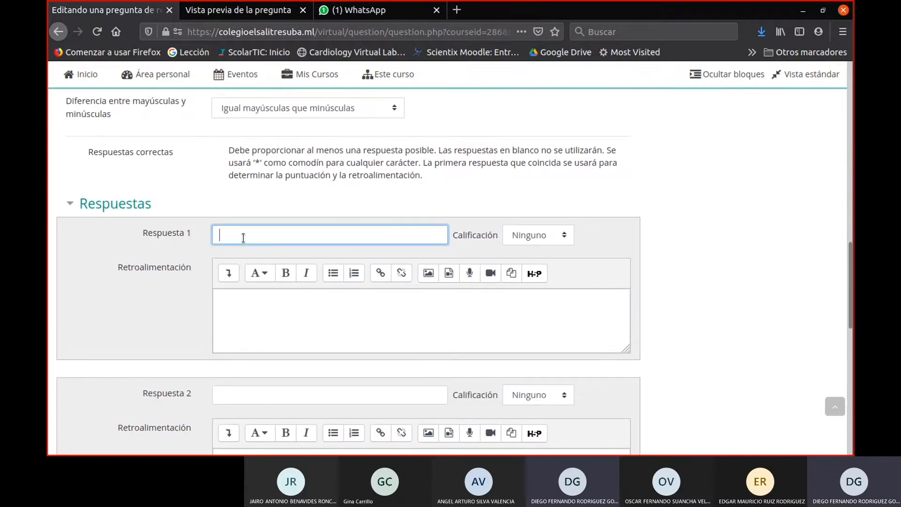
pyautogui.write('azul')
pyautogui.click(562, 233)
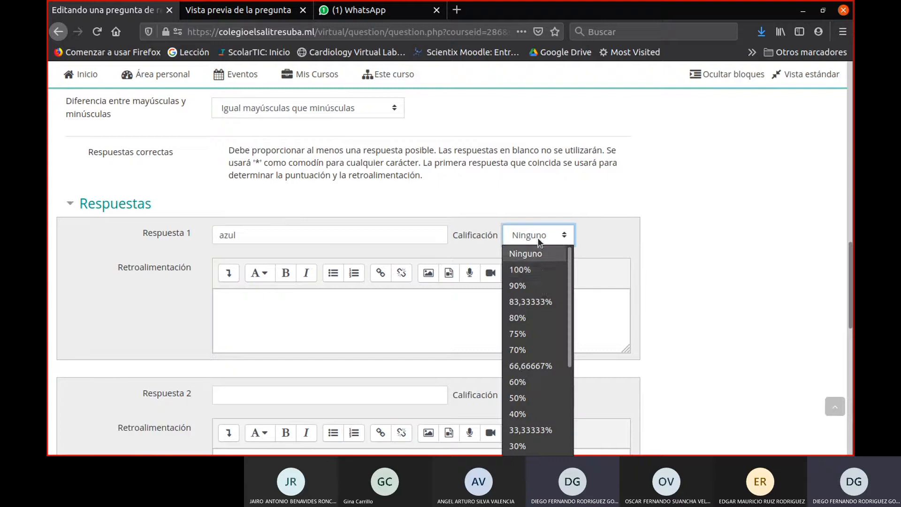
pyautogui.click(542, 270)
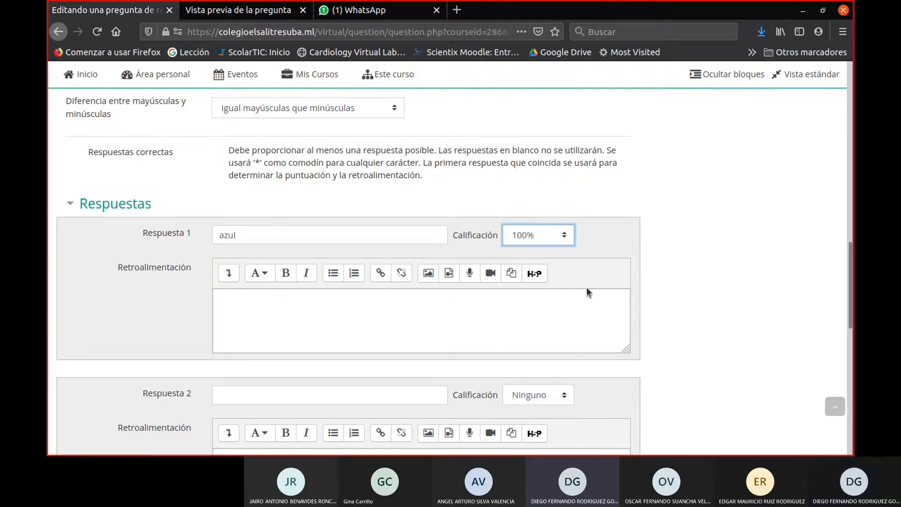
# - Enter "cian" as Respuesta 2 of the short-answer question and set its grade to 100%
pyautogui.scroll(-2, 586, 292)
pyautogui.click(318, 300)
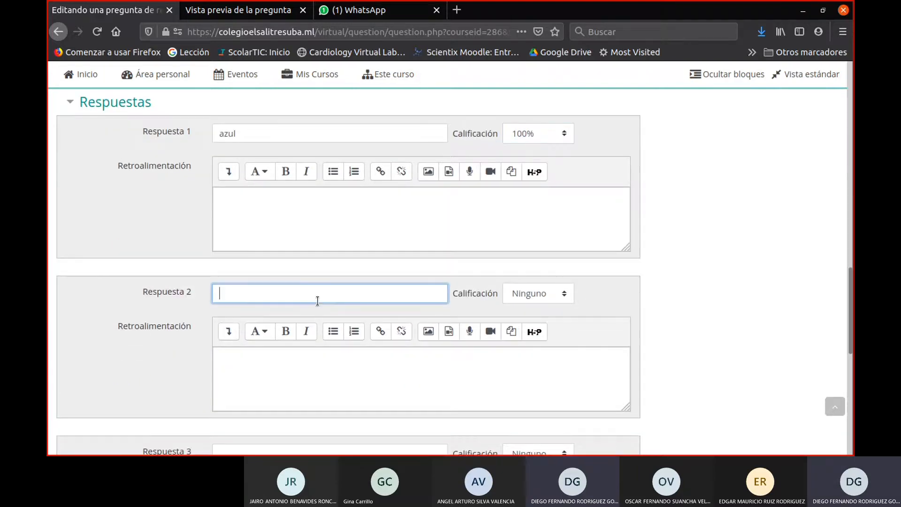
pyautogui.scroll(-2, 317, 300)
pyautogui.scroll(2, 317, 300)
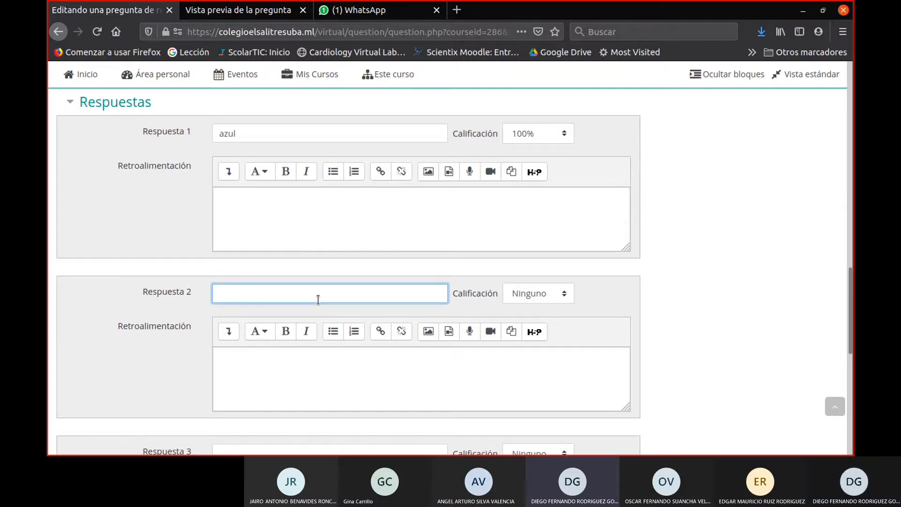
pyautogui.write('cian')
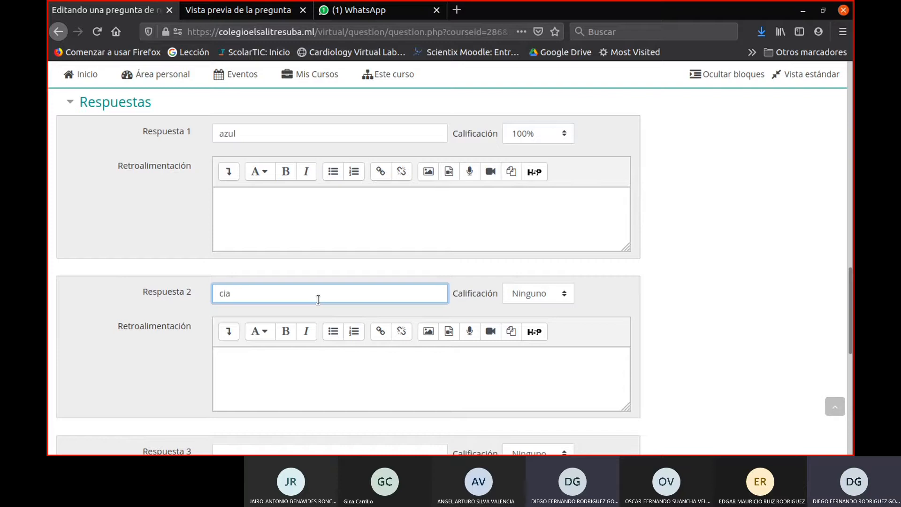
pyautogui.click(522, 294)
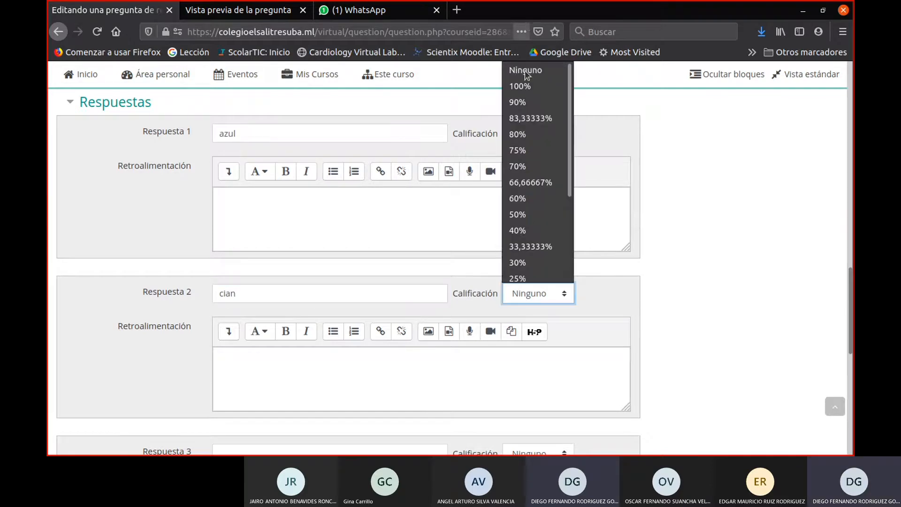
pyautogui.click(558, 86)
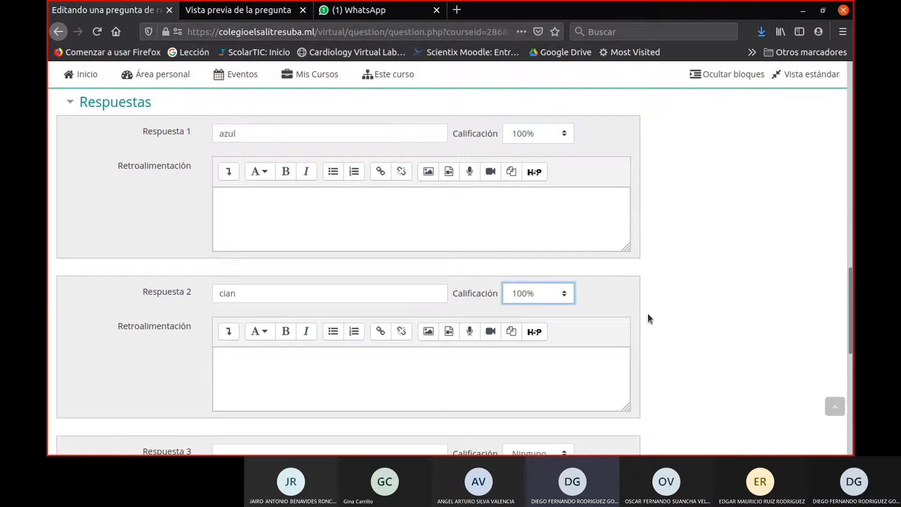
# - Save the short-answer question to the question bank
pyautogui.scroll(-3, 647, 313)
pyautogui.scroll(-2, 416, 321)
pyautogui.scroll(-3, 415, 318)
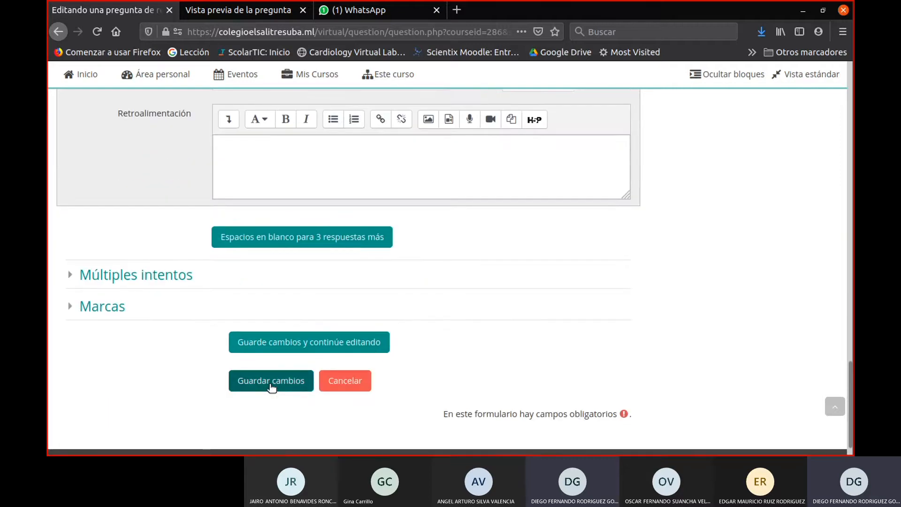
pyautogui.click(271, 382)
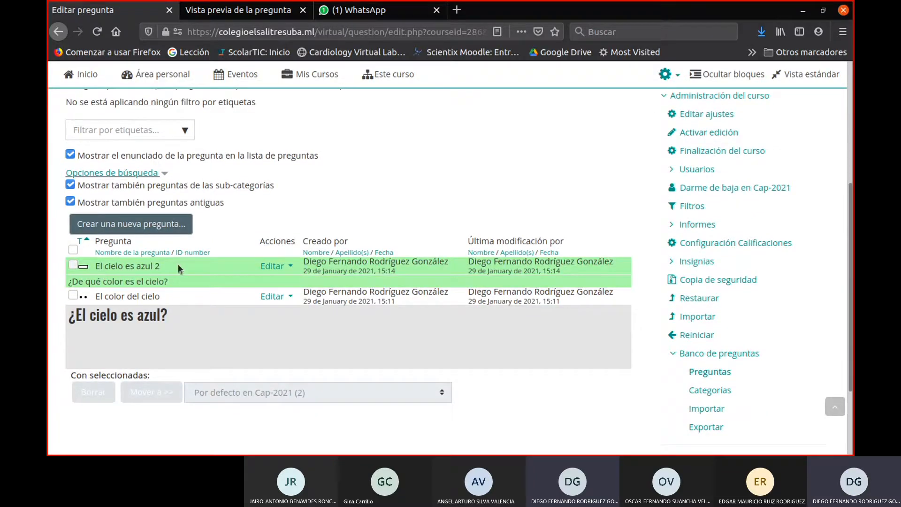
# - Preview the El cielo es azul 2 question and review its question text and answer field
pyautogui.click(277, 266)
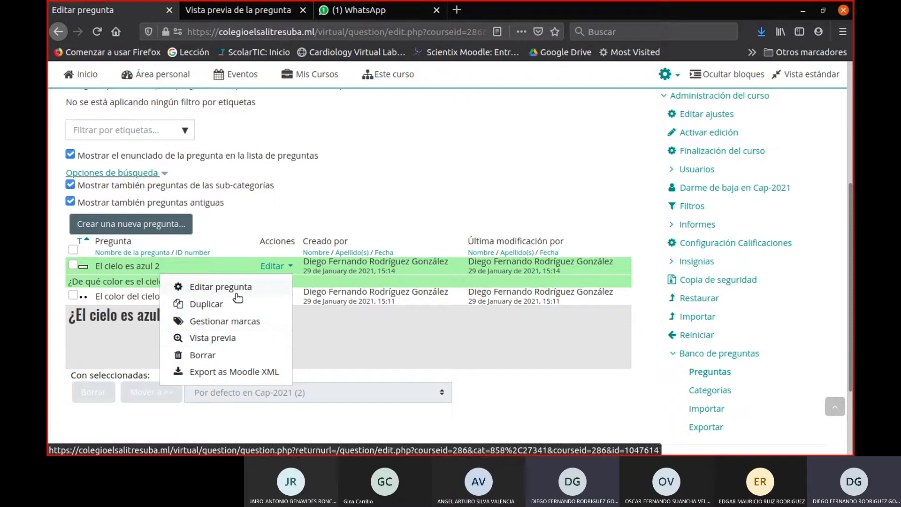
pyautogui.click(205, 341)
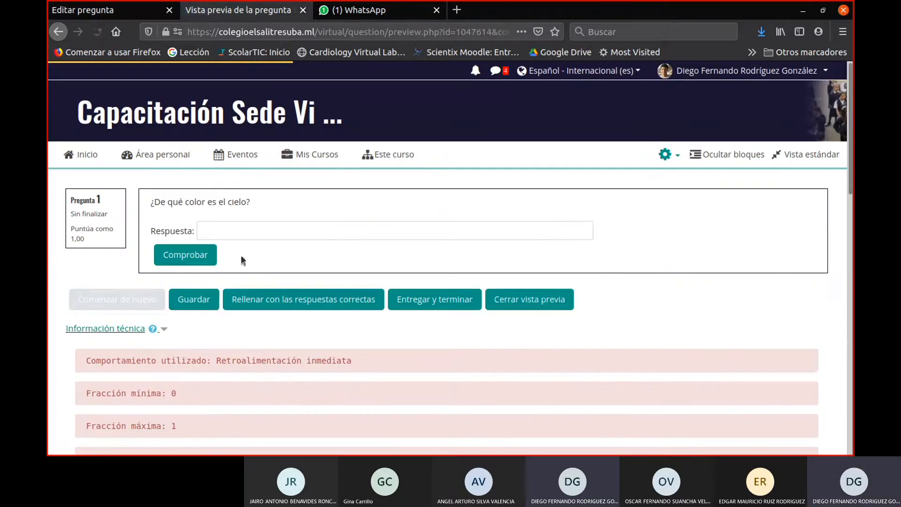
pyautogui.moveTo(151, 202); pyautogui.dragTo(278, 207)
pyautogui.click(259, 235)
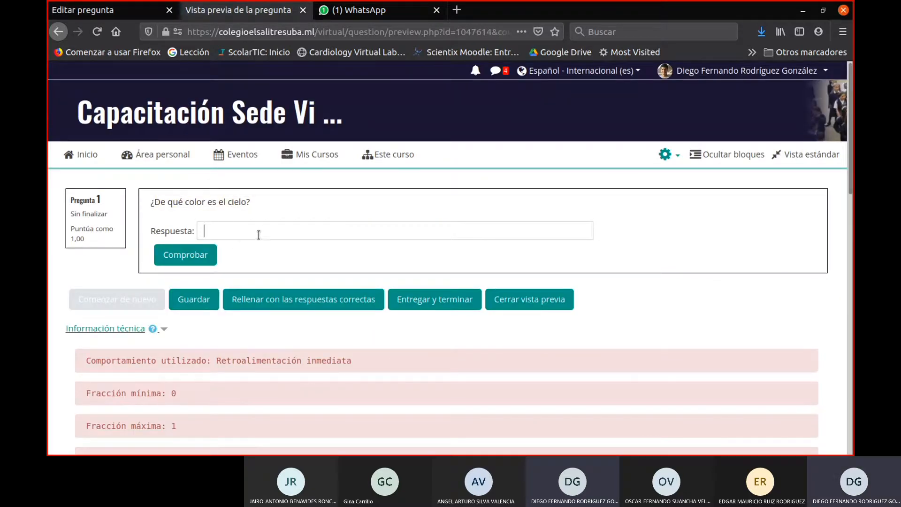
pyautogui.moveTo(149, 231); pyautogui.dragTo(203, 234)
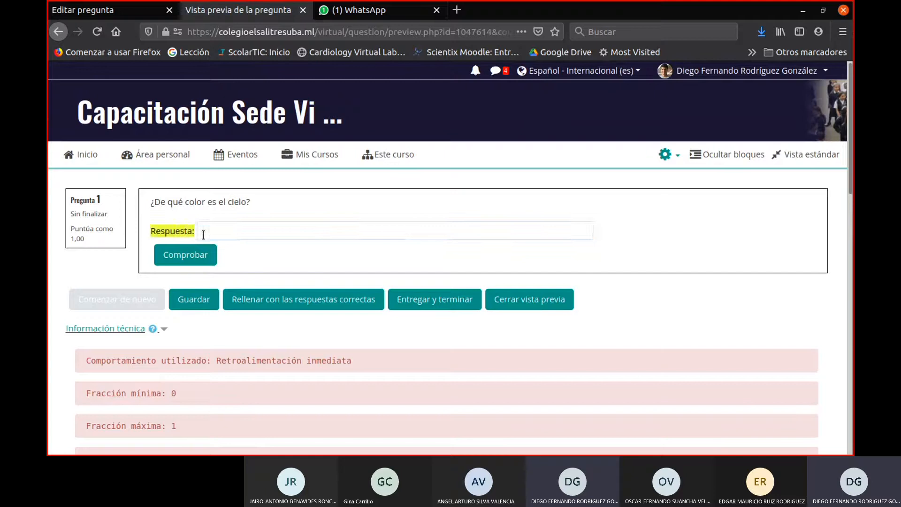
pyautogui.click(212, 232)
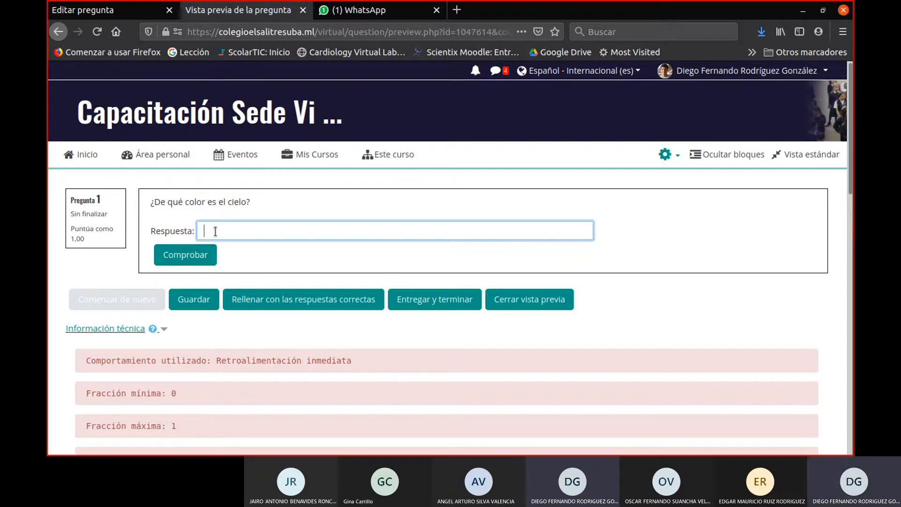
pyautogui.write('peroo')
pyautogui.press('BackSpace')
pyautogui.press('BackSpace')
pyautogui.write('ro')
pyautogui.press('BackSpace')
pyautogui.press('BackSpace')
pyautogui.press('BackSpace')
pyautogui.press('BackSpace')
pyautogui.press('BackSpace')
# - Answer the previewed question with "aZuL" in mixed case and check the answer
pyautogui.moveTo(261, 203); pyautogui.dragTo(150, 202)
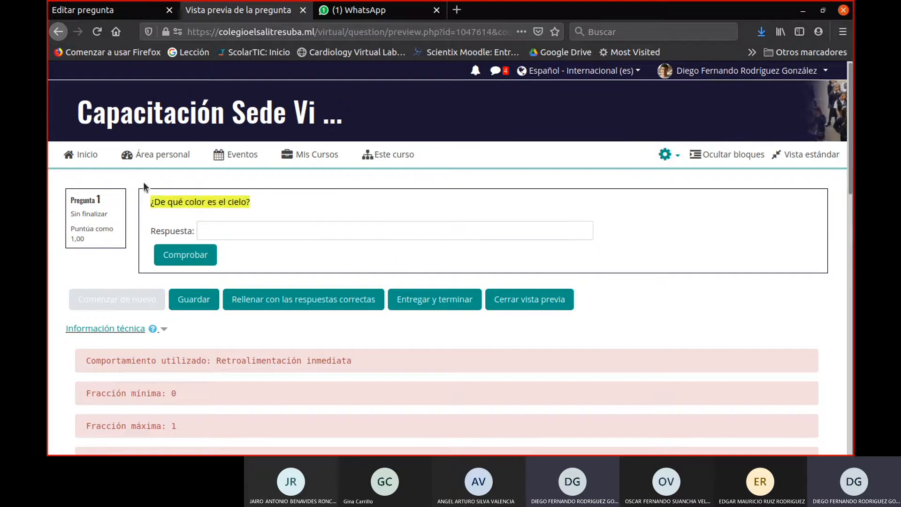
pyautogui.click(238, 235)
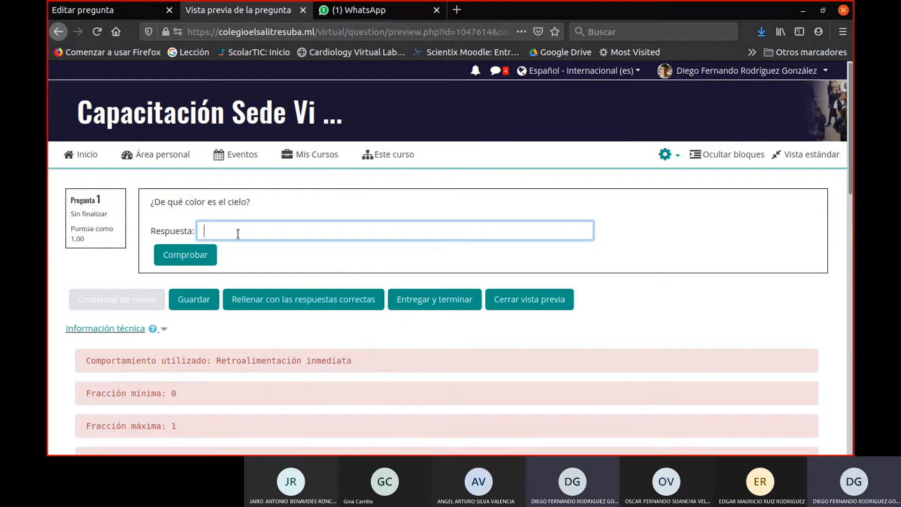
pyautogui.write('aZuL')
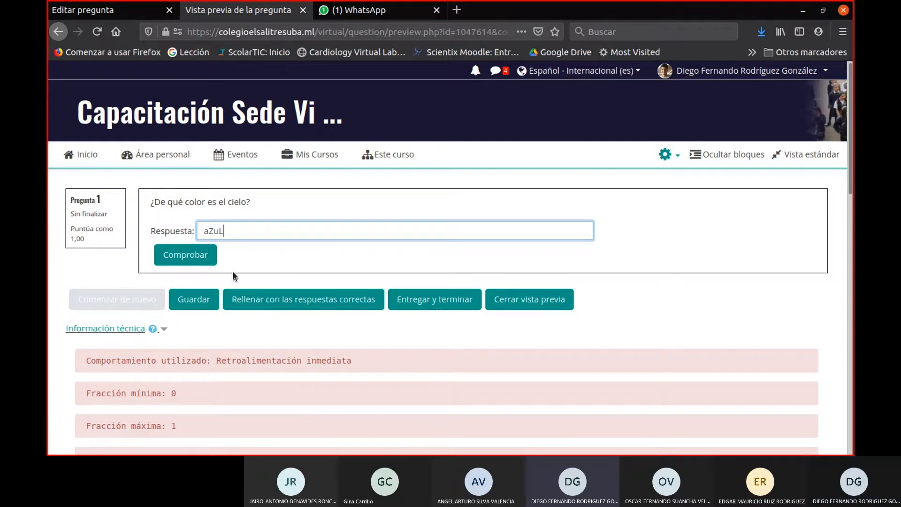
pyautogui.click(199, 257)
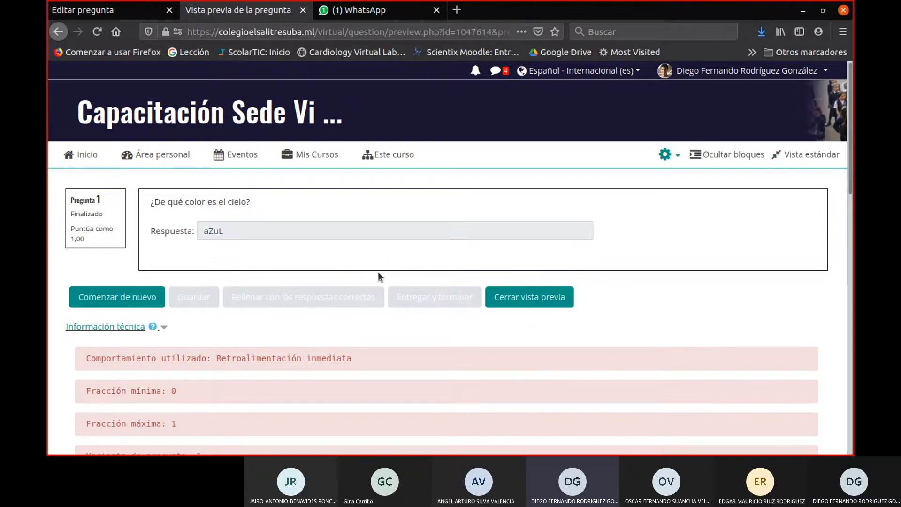
# - Examine the preview's technical information, comparing the correct answer summary, the given response and the question state
pyautogui.scroll(-10, 378, 273)
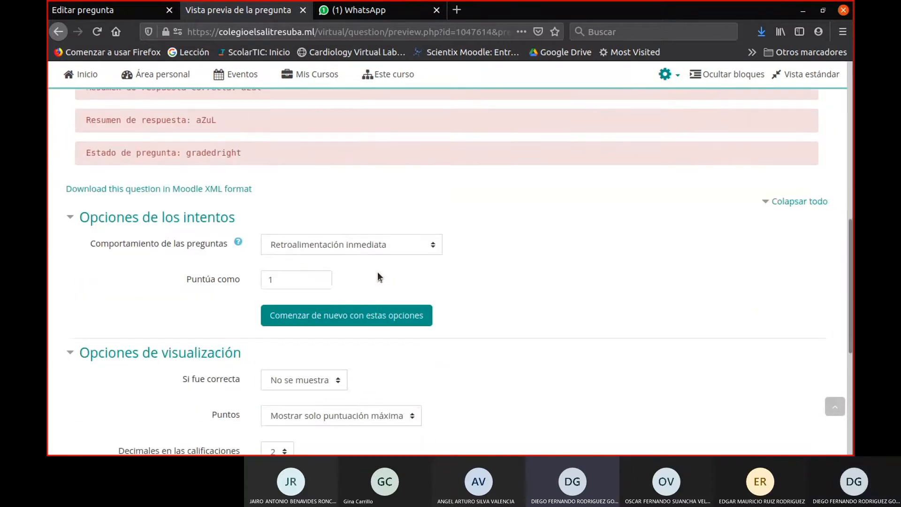
pyautogui.scroll(-6, 378, 273)
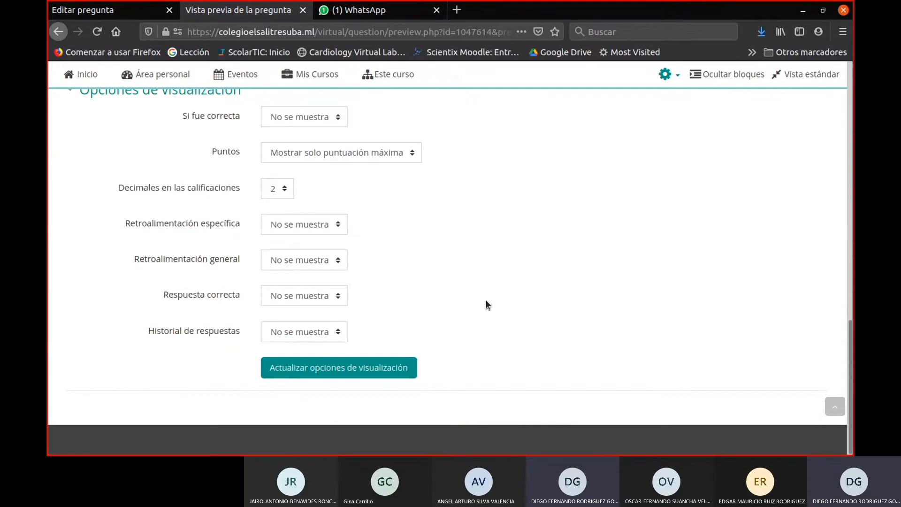
pyautogui.scroll(15, 486, 303)
pyautogui.scroll(-5, 488, 306)
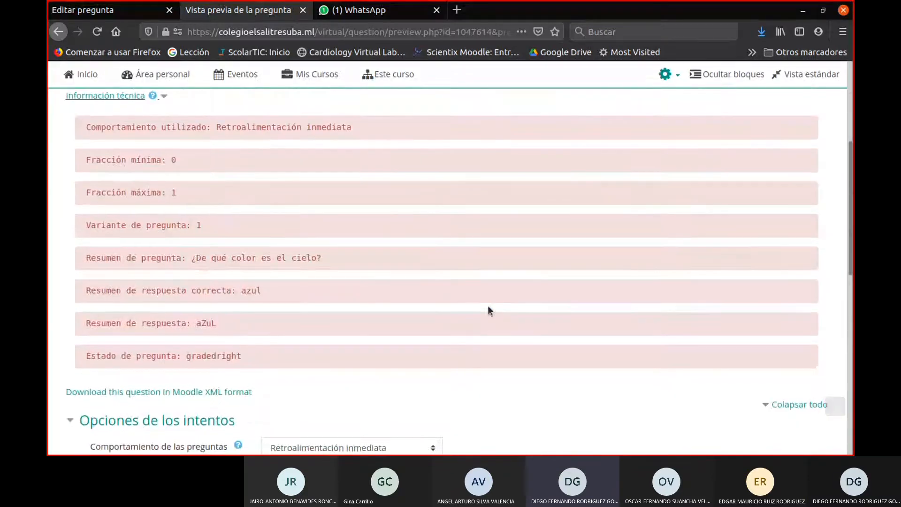
pyautogui.scroll(-1, 488, 306)
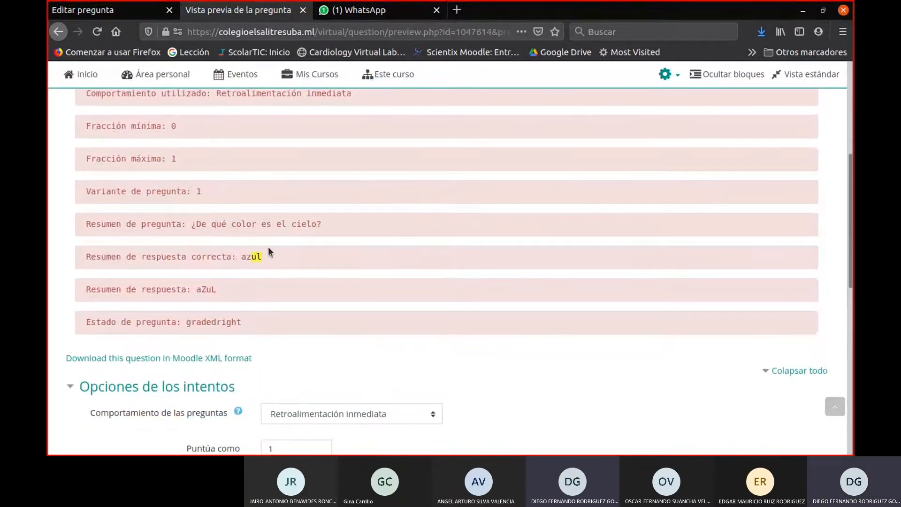
pyautogui.moveTo(268, 248); pyautogui.dragTo(240, 245)
pyautogui.moveTo(238, 287); pyautogui.dragTo(184, 288)
pyautogui.click(249, 325)
pyautogui.moveTo(249, 325)
pyautogui.mouseDown()
pyautogui.moveTo(178, 323)
pyautogui.moveTo(255, 317)
pyautogui.mouseUp()
pyautogui.click(186, 323)
pyautogui.click(265, 313)
pyautogui.scroll(5, 272, 329)
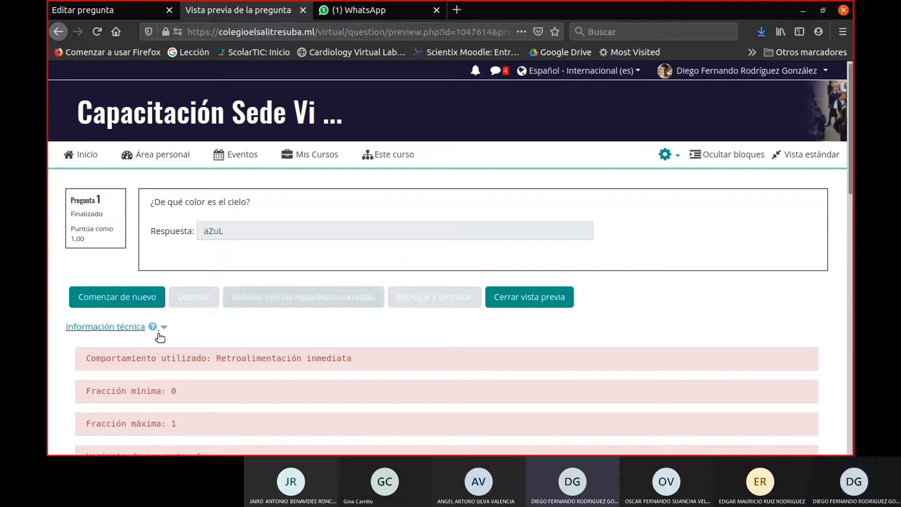
# - Restart the question preview, fill it in with the correct answer, and submit and finish the attempt
pyautogui.click(137, 298)
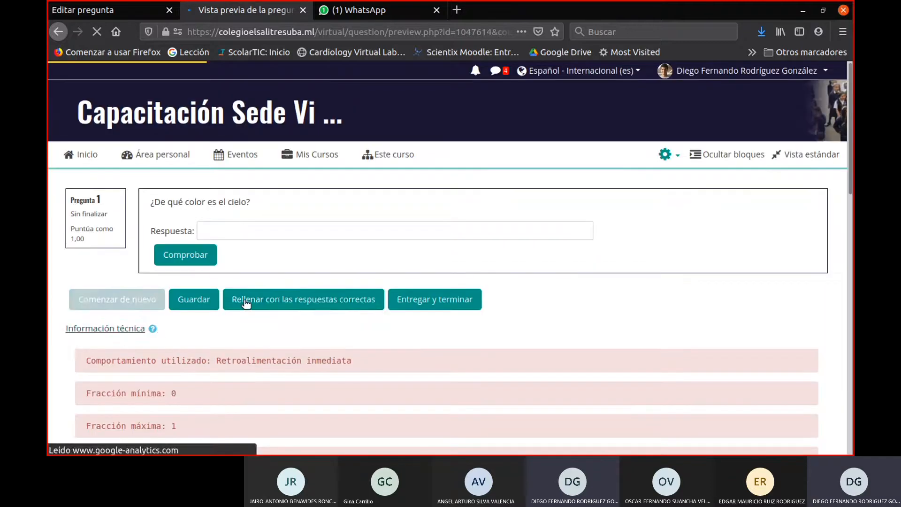
pyautogui.click(318, 306)
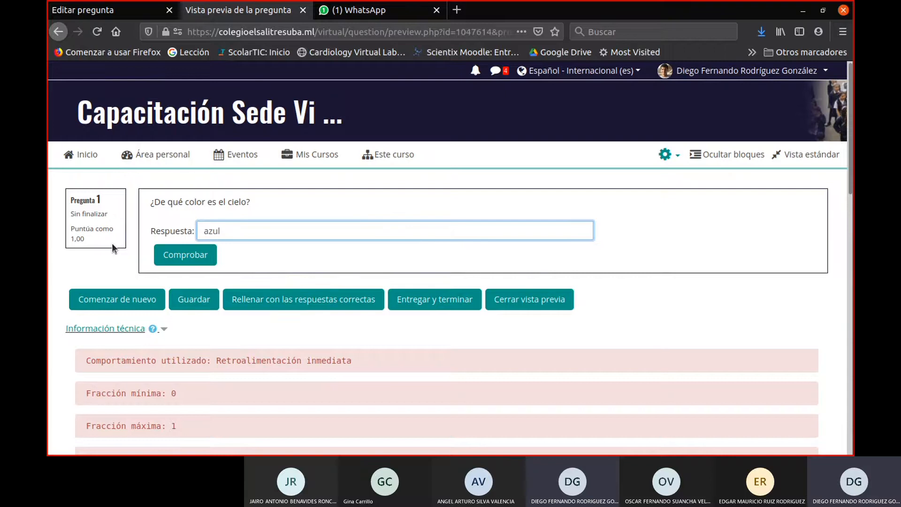
pyautogui.click(402, 305)
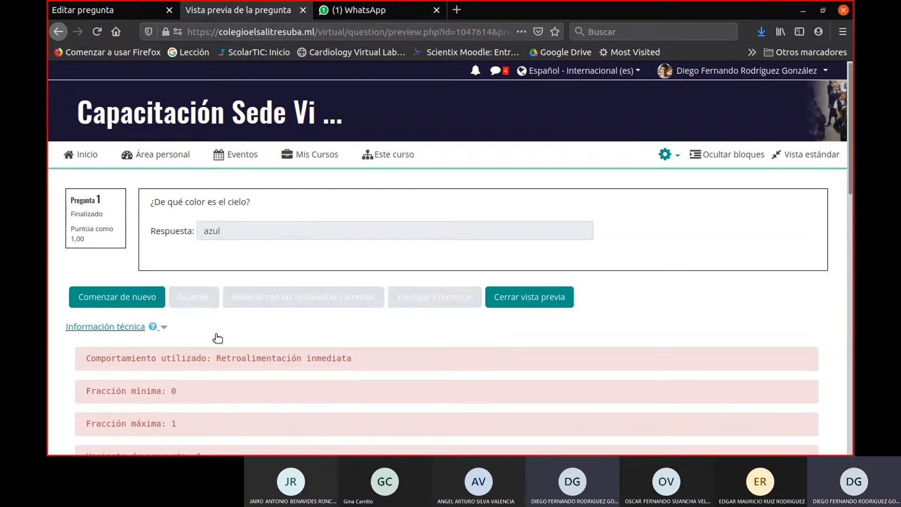
# - Close the question preview and return to the list of questions in the Cap-2021 question bank
pyautogui.click(303, 10)
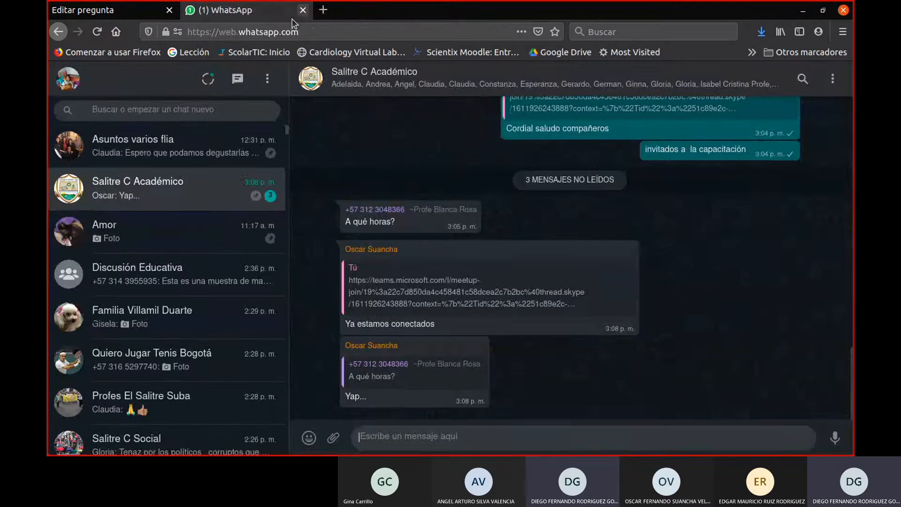
pyautogui.click(132, 5)
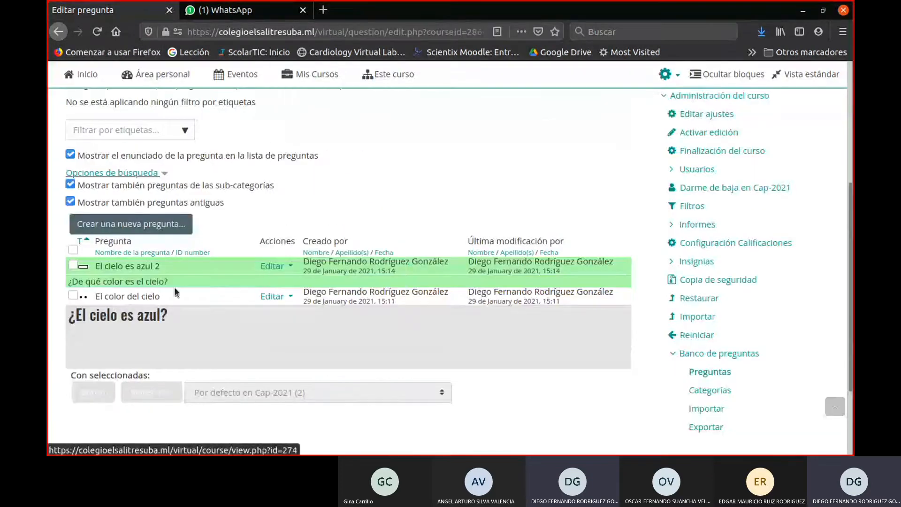
pyautogui.scroll(3, 288, 240)
pyautogui.scroll(2, 288, 241)
pyautogui.scroll(-4, 289, 246)
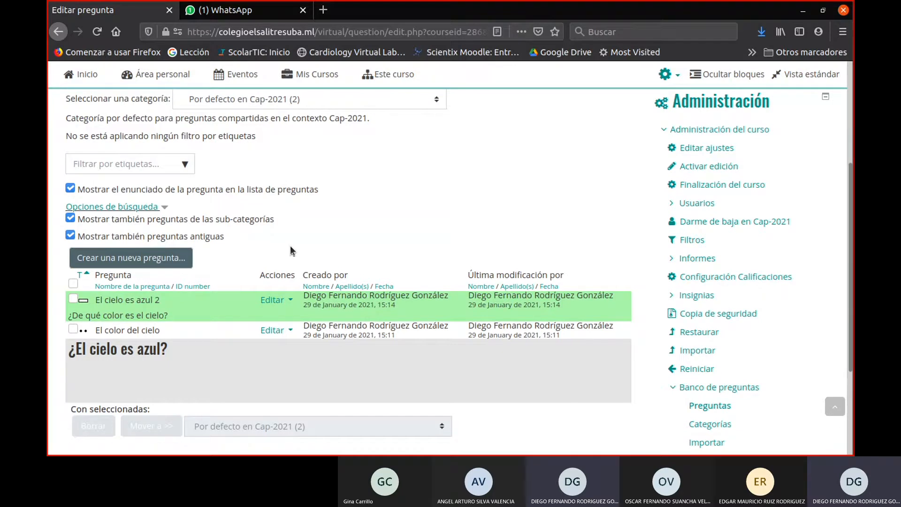
pyautogui.scroll(3, 290, 246)
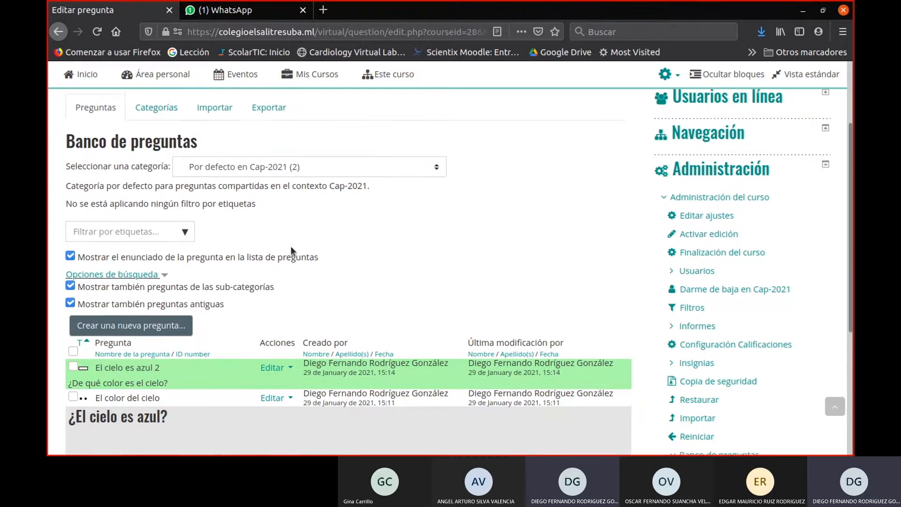
pyautogui.scroll(-3, 281, 254)
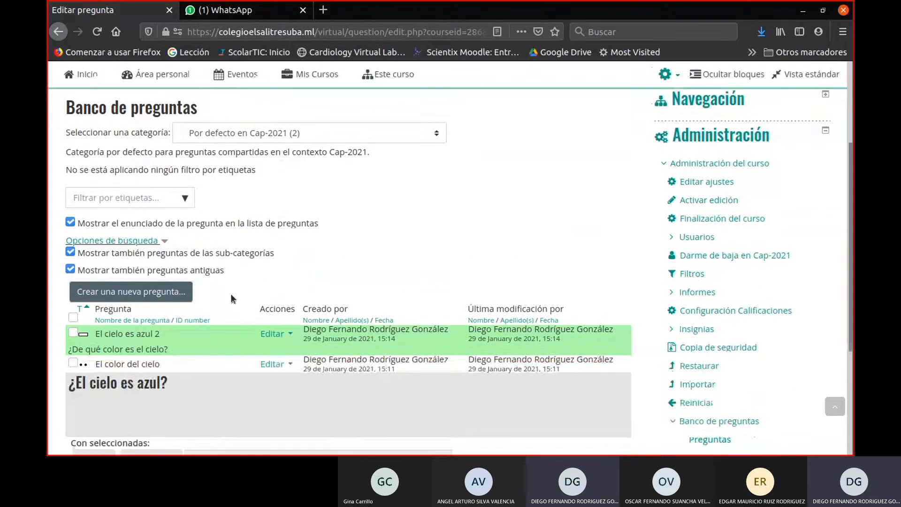
# - Add a new question of type Ensayo to the question bank
pyautogui.click(158, 291)
pyautogui.click(105, 280)
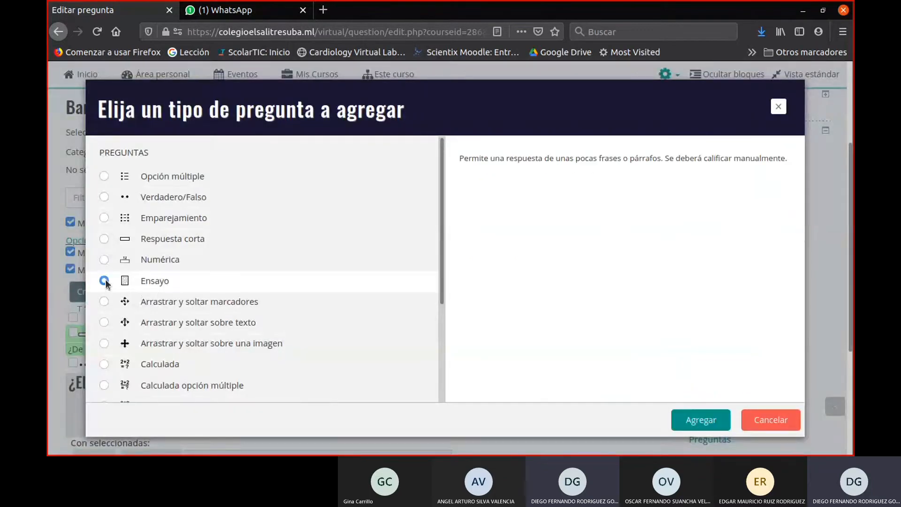
pyautogui.click(682, 424)
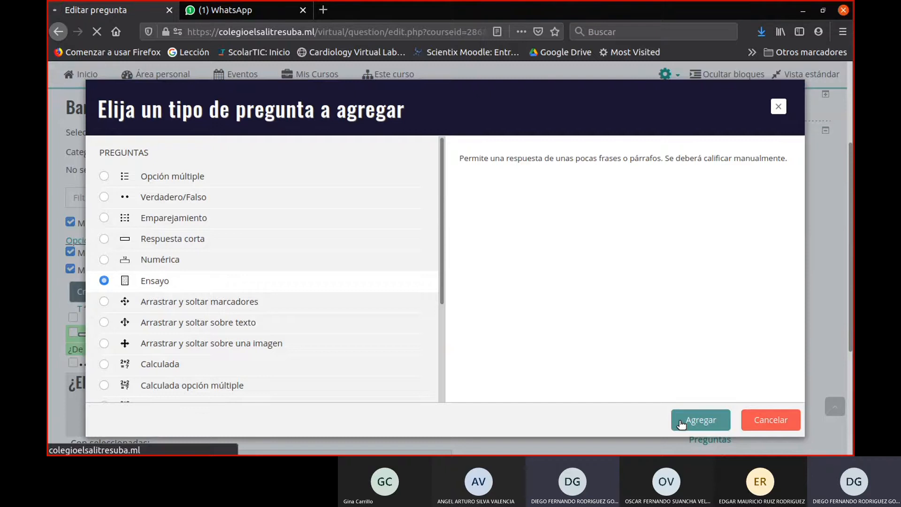
pyautogui.scroll(-3, 488, 334)
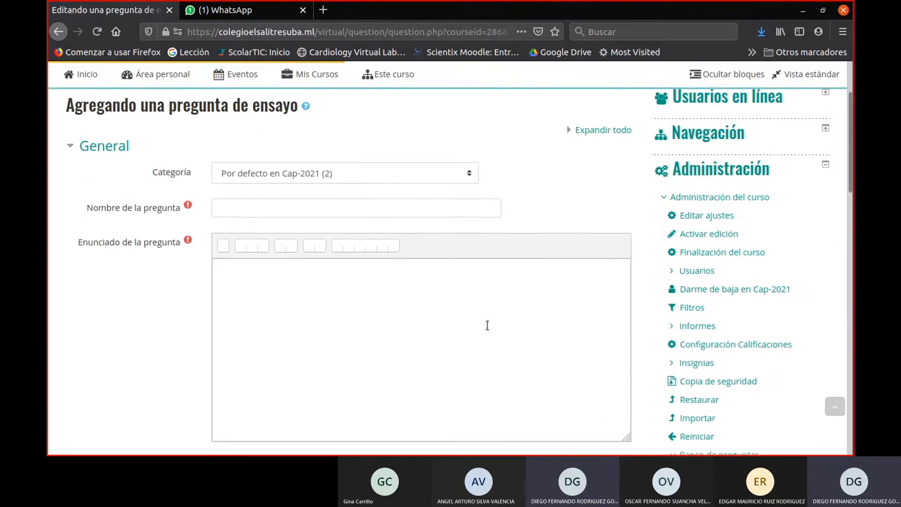
pyautogui.scroll(-4, 487, 325)
pyautogui.scroll(4, 487, 325)
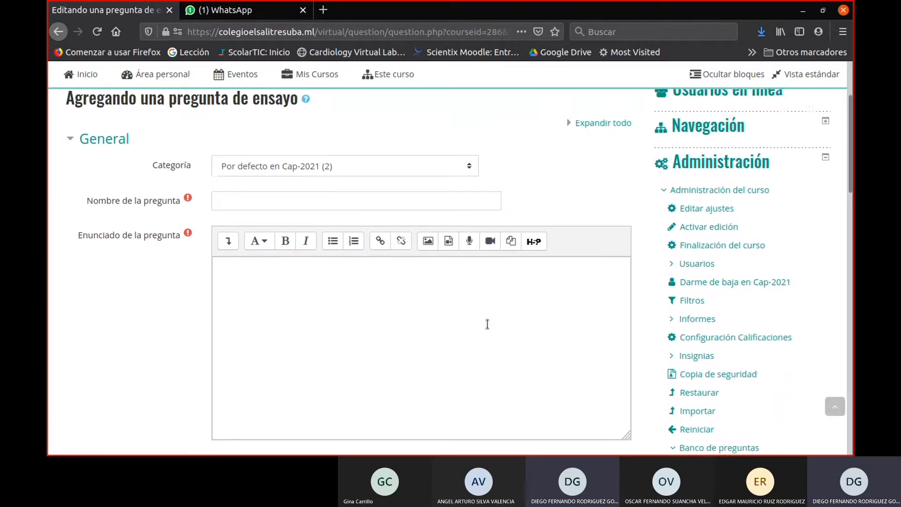
# - Name the essay question "Justificación de color del cielo"
pyautogui.click(256, 211)
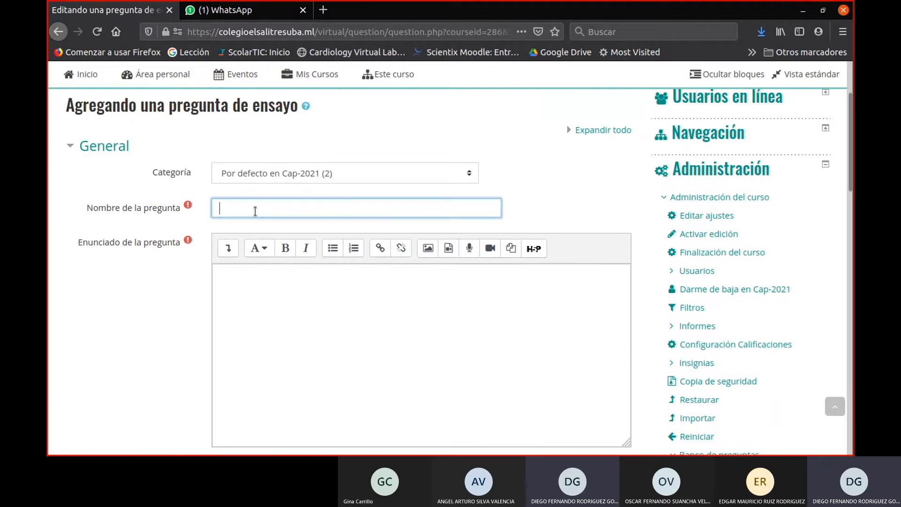
pyautogui.moveTo(252, 109); pyautogui.dragTo(298, 116)
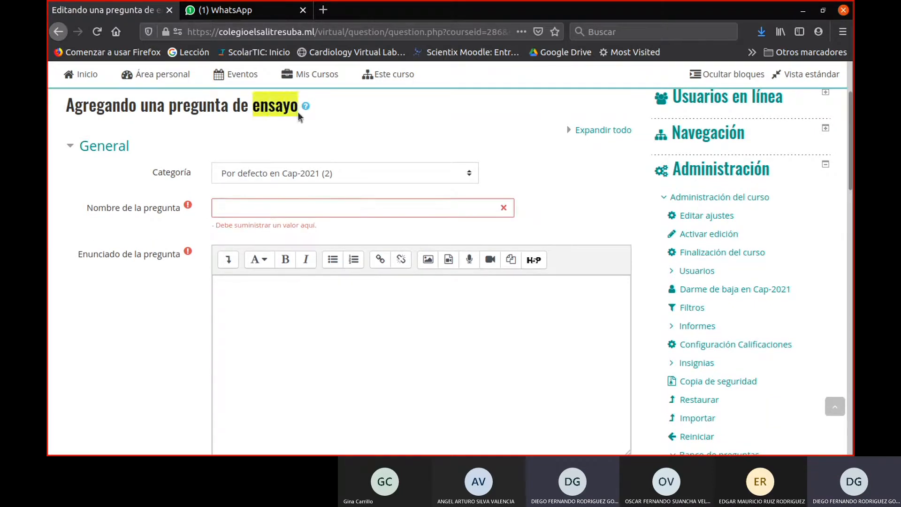
pyautogui.click(272, 211)
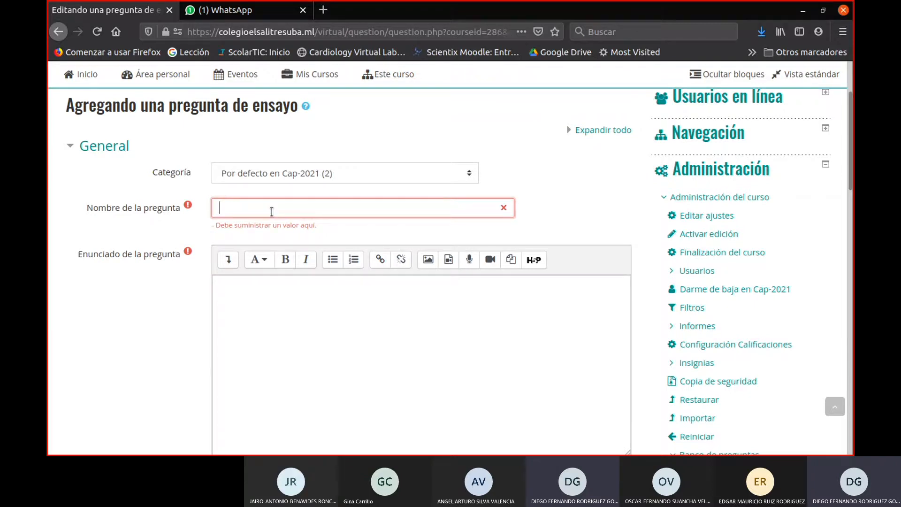
pyautogui.write('Justificac')
pyautogui.press('BackSpace')
pyautogui.write('ón de col')
pyautogui.press('BackSpace')
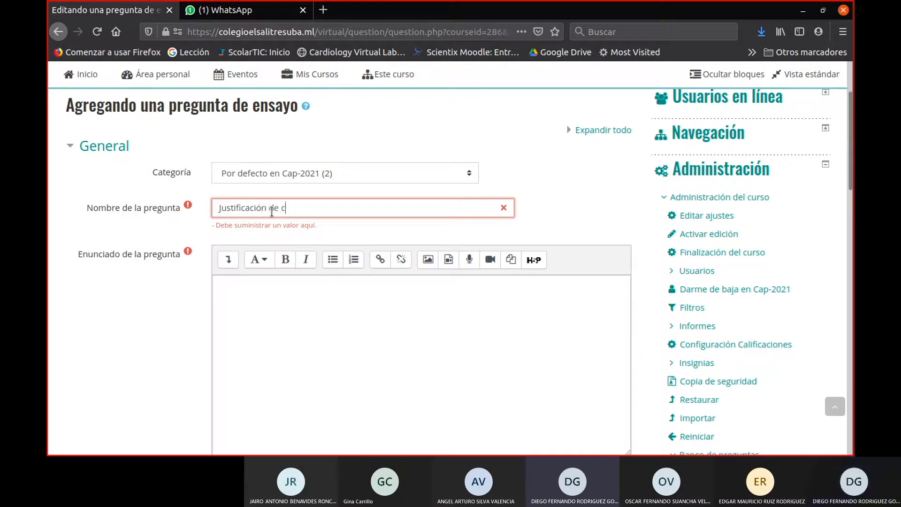
pyautogui.write('olor del cielo')
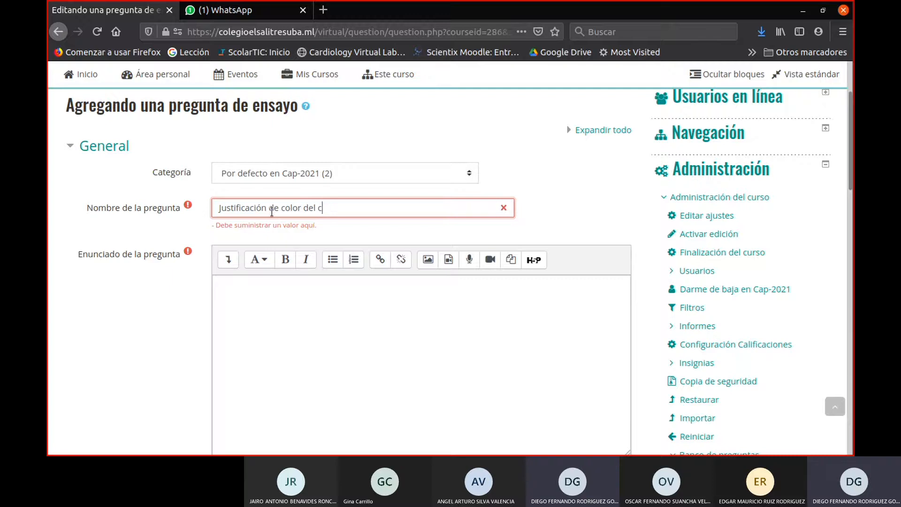
# - Enter "¿Por qué el cielo es azul?" as the essay's question text
pyautogui.click(339, 291)
pyautogui.scroll(-2, 339, 290)
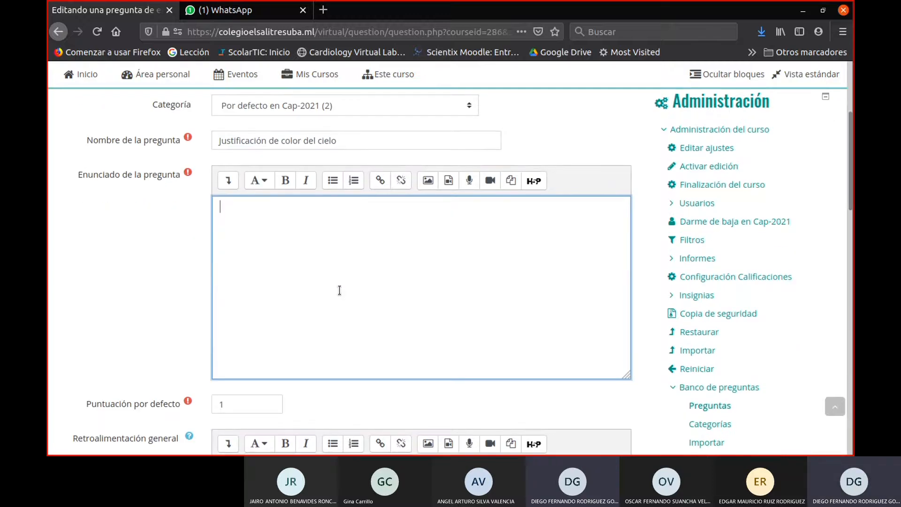
pyautogui.write('¿Por qué el cielo es azul?')
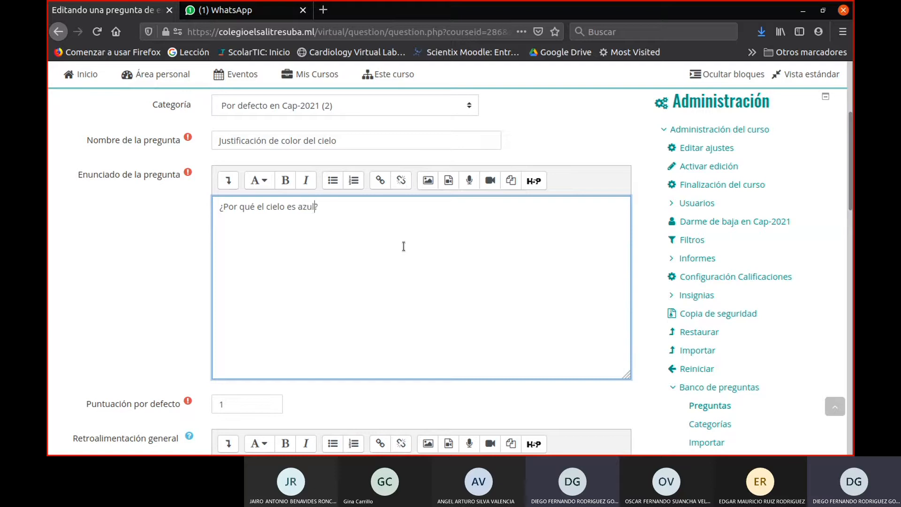
# - Review the essay's feedback and response settings, and expand the full formatting tools of the grader information editor
pyautogui.scroll(-5, 404, 245)
pyautogui.click(321, 284)
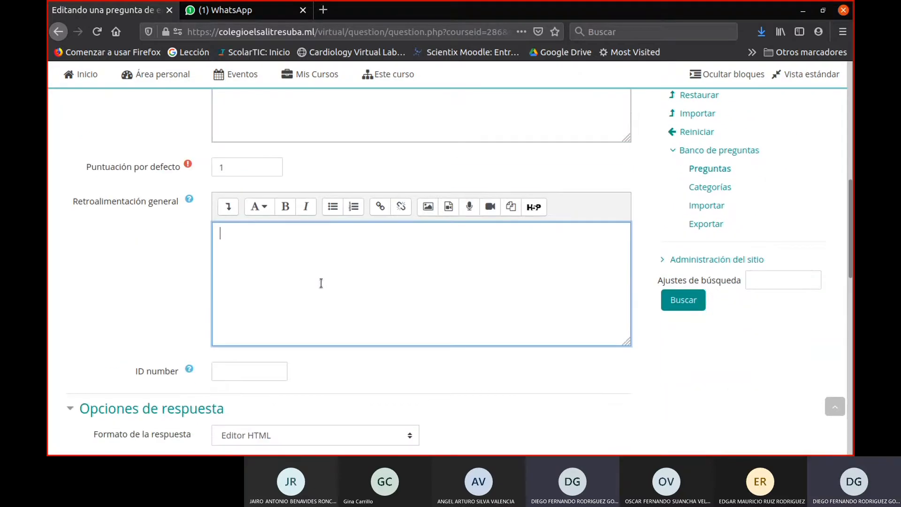
pyautogui.scroll(-5, 325, 303)
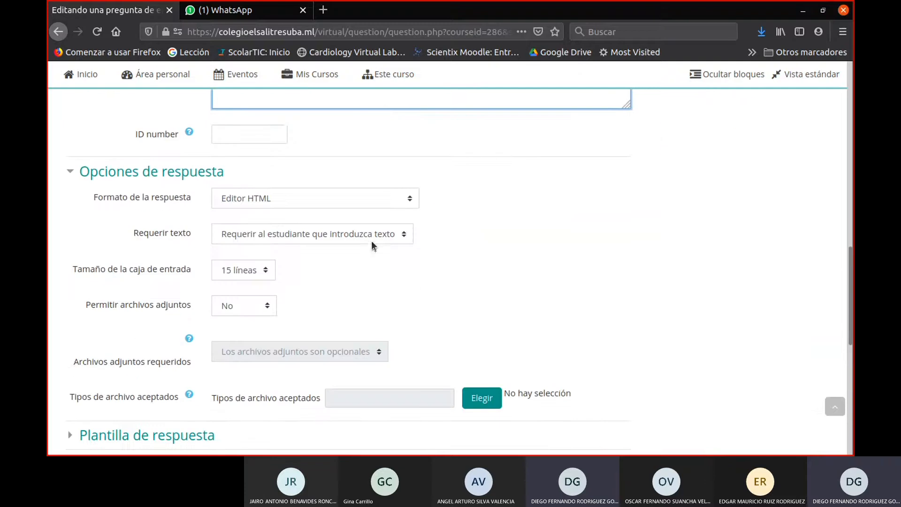
pyautogui.scroll(-2, 274, 216)
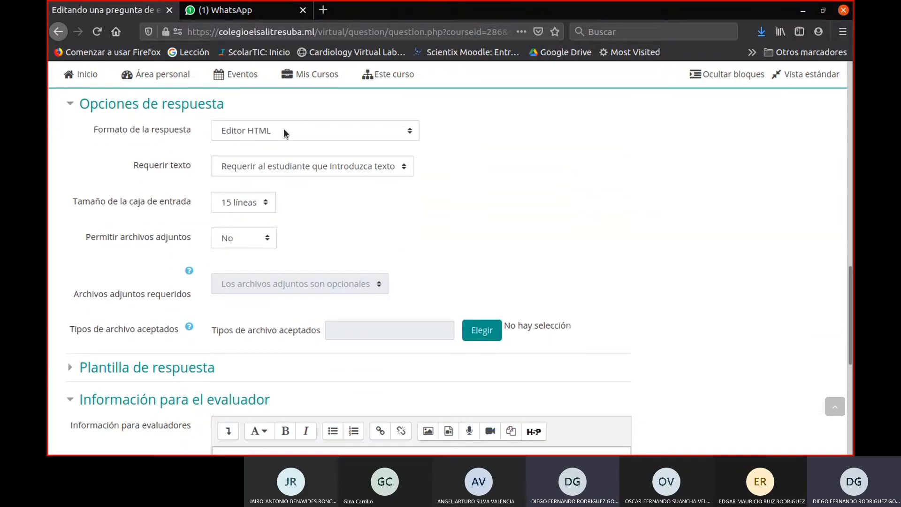
pyautogui.scroll(-4, 302, 298)
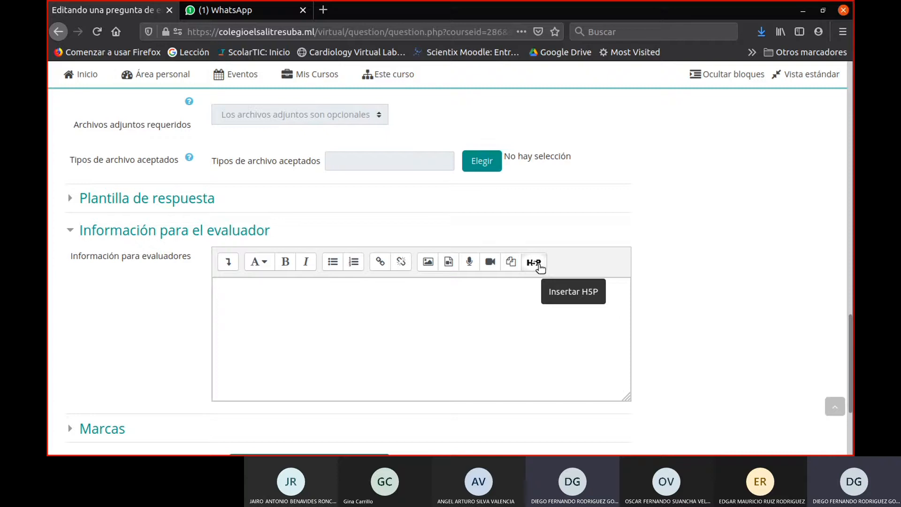
pyautogui.click(228, 265)
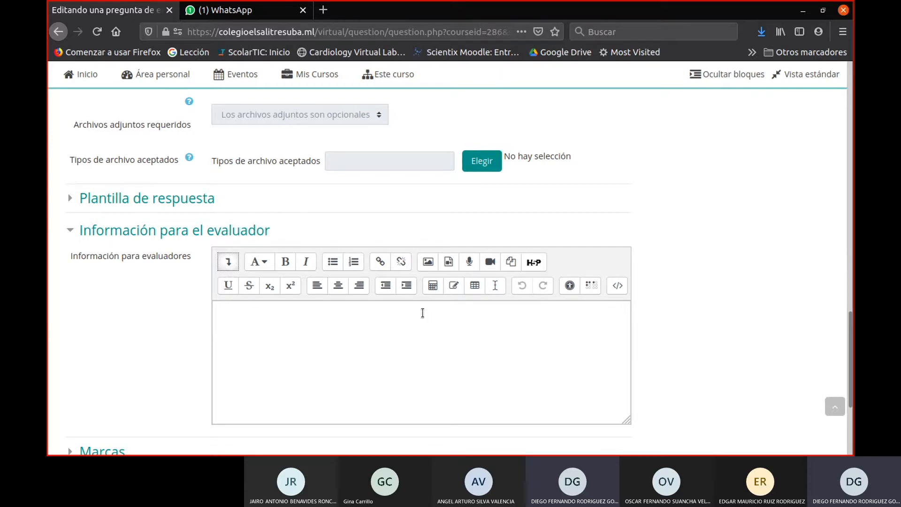
pyautogui.scroll(5, 435, 310)
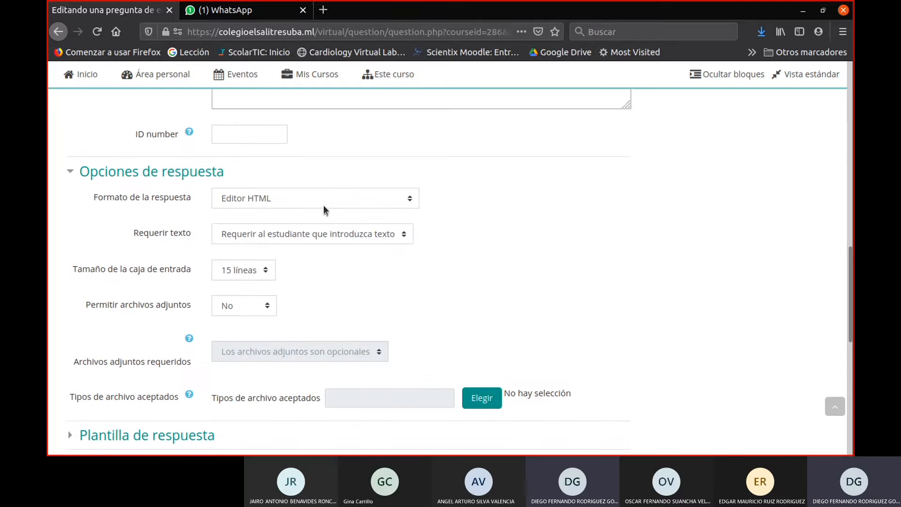
# - Choose Editor HTML as the response format and require the student to enter text
pyautogui.click(325, 195)
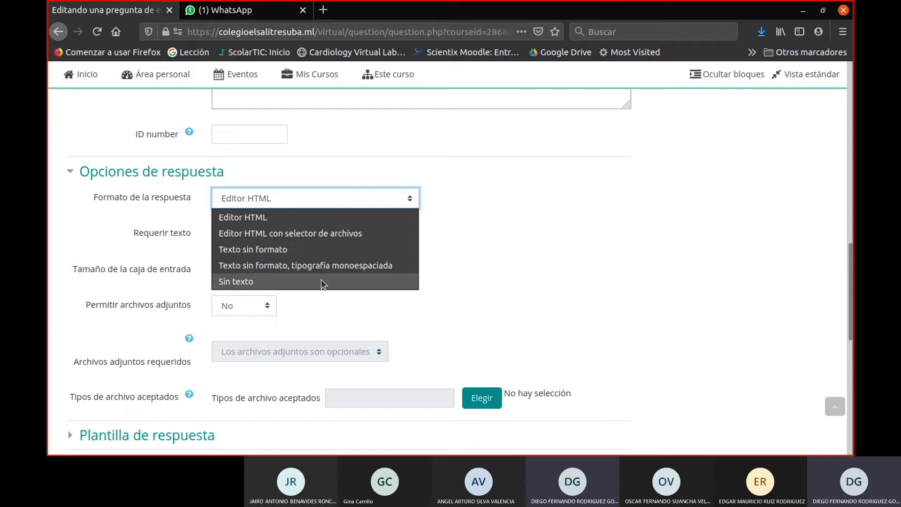
pyautogui.click(330, 223)
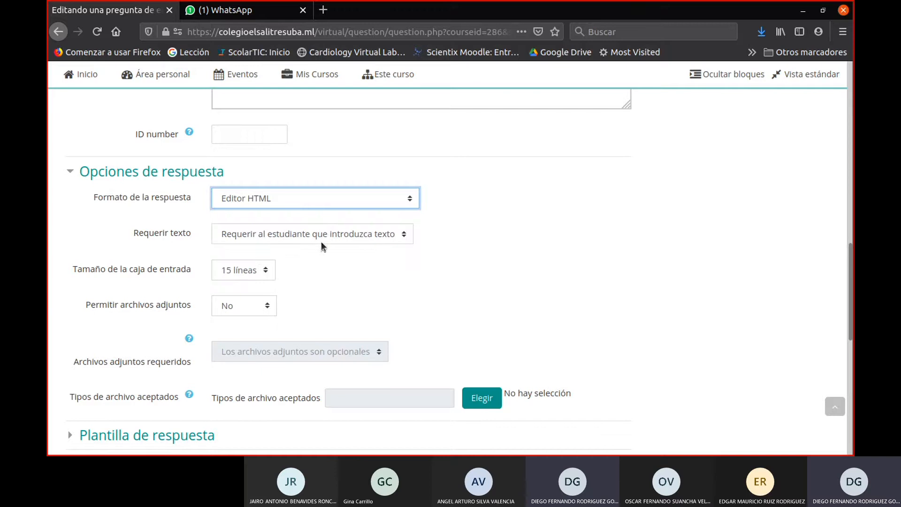
pyautogui.click(307, 243)
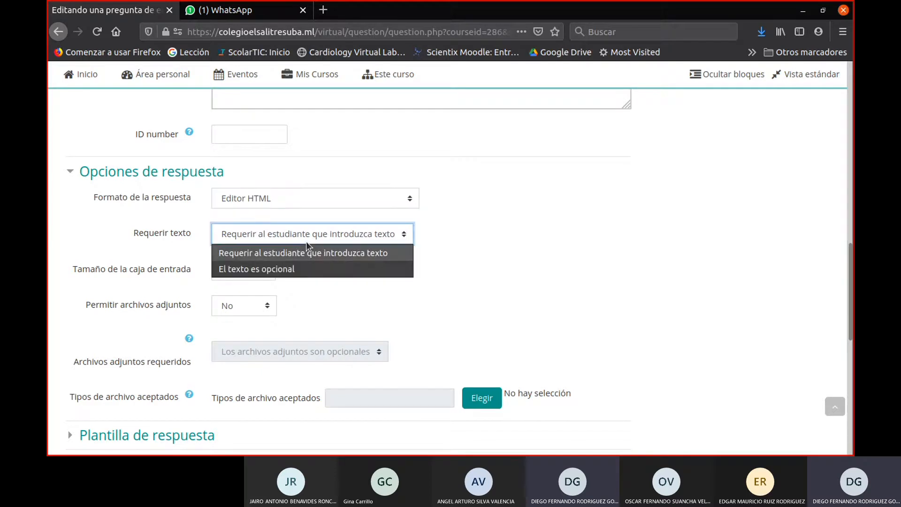
pyautogui.click(307, 243)
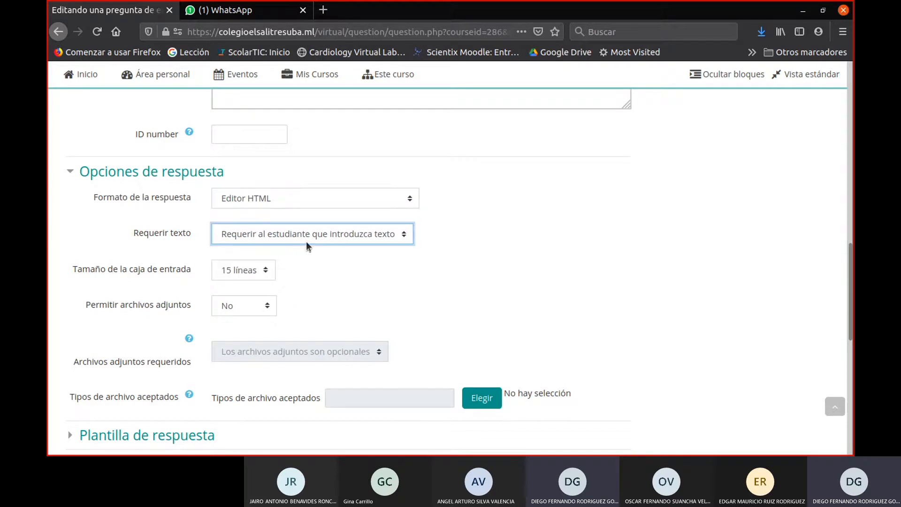
# - Set the response input box size to 15 líneas and set allowed attachments to No
pyautogui.click(249, 277)
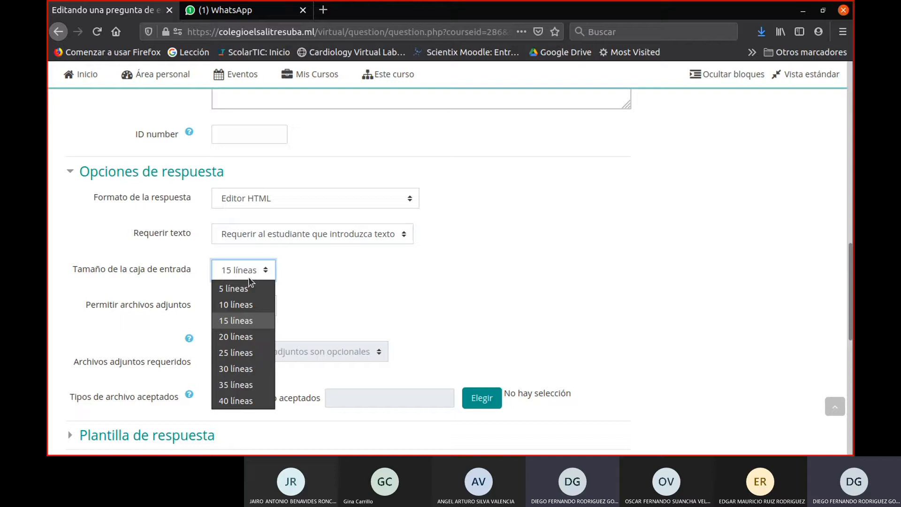
pyautogui.click(251, 321)
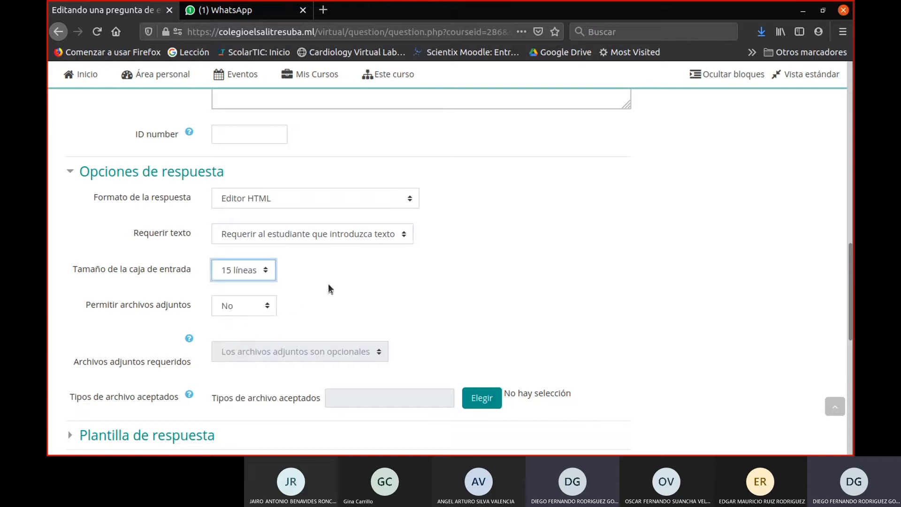
pyautogui.click(229, 313)
pyautogui.click(229, 313)
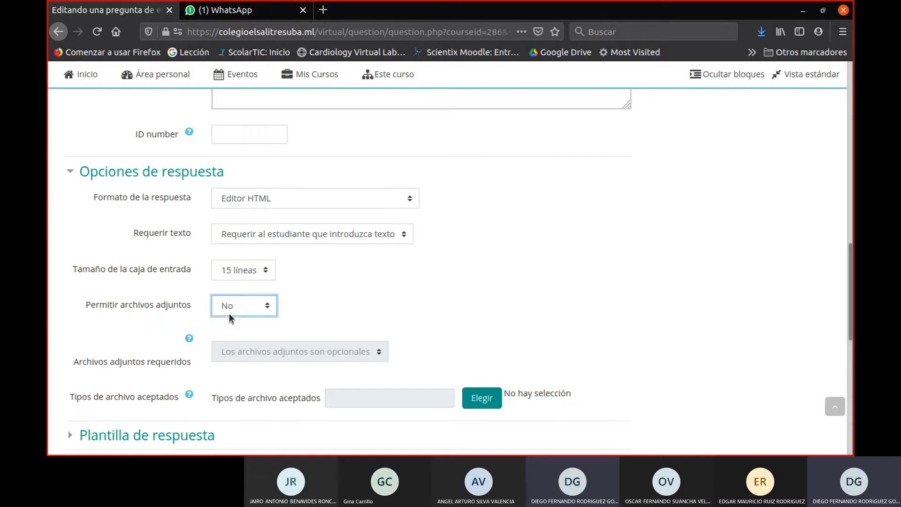
pyautogui.click(229, 313)
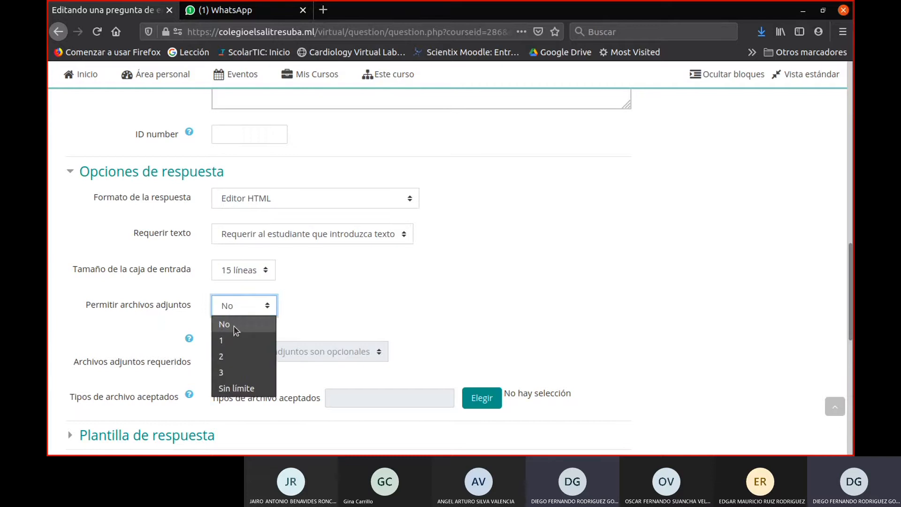
pyautogui.click(234, 325)
pyautogui.scroll(-1, 307, 320)
pyautogui.scroll(-1, 305, 321)
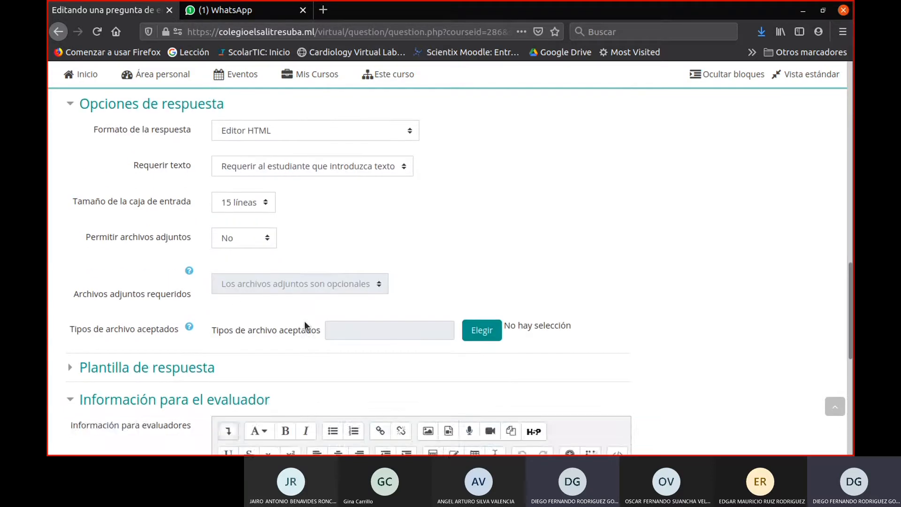
pyautogui.scroll(1, 304, 321)
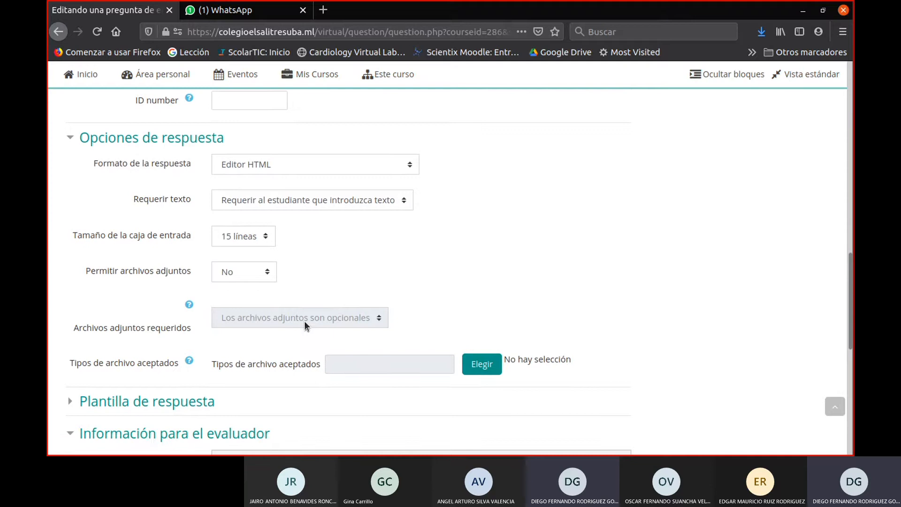
# - Look over the essay's response template and grader information sections, leave them empty, and save the essay question
pyautogui.scroll(-1, 304, 320)
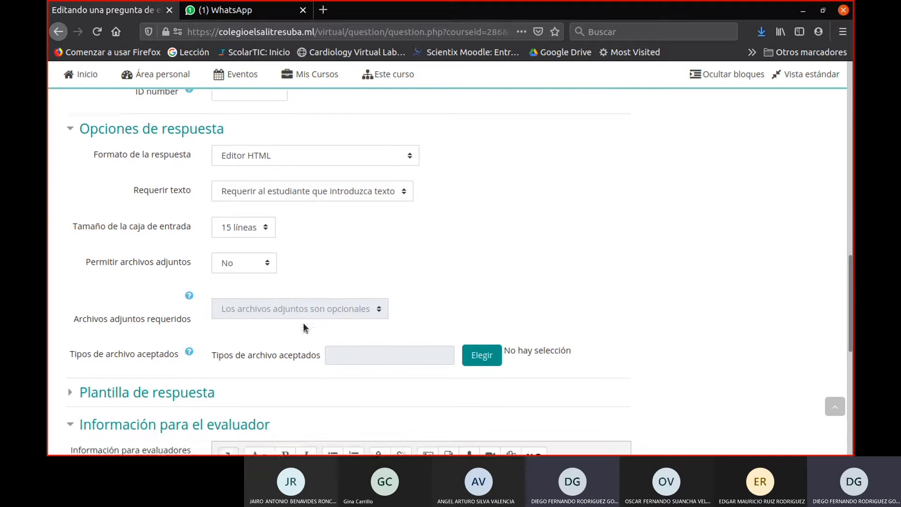
pyautogui.scroll(-3, 388, 338)
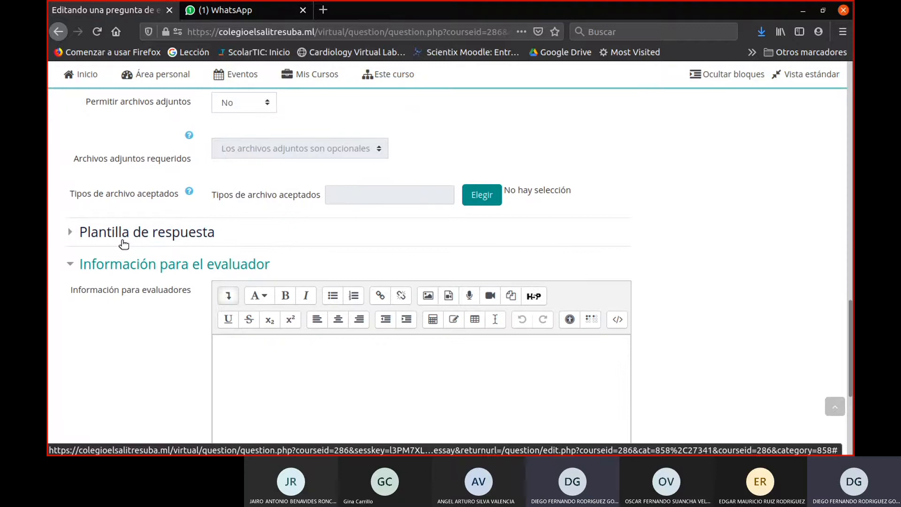
pyautogui.click(123, 240)
pyautogui.click(125, 243)
pyautogui.scroll(-2, 515, 322)
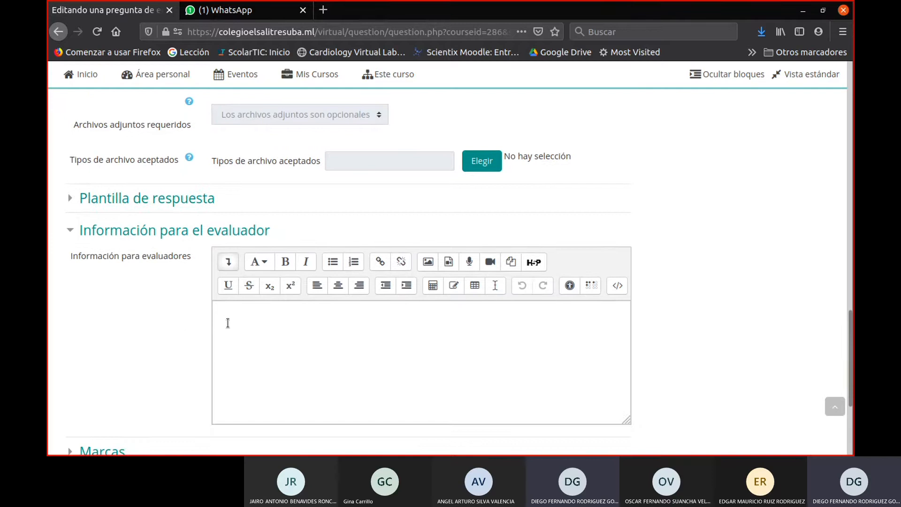
pyautogui.scroll(-5, 237, 313)
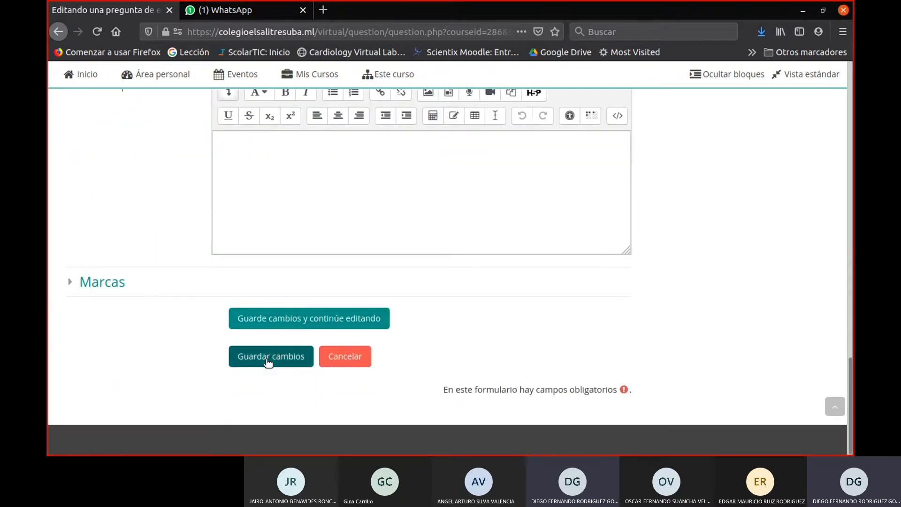
pyautogui.scroll(3, 281, 325)
pyautogui.click(279, 326)
pyautogui.scroll(-3, 271, 397)
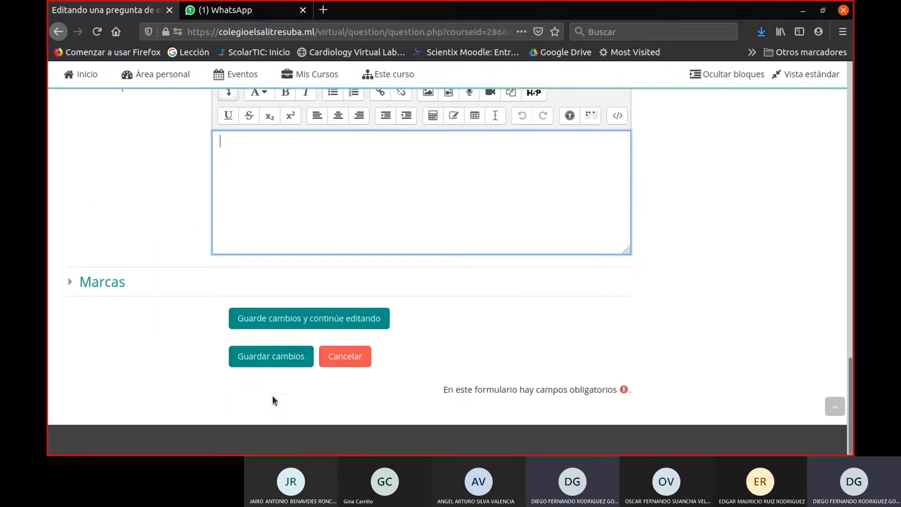
pyautogui.click(280, 356)
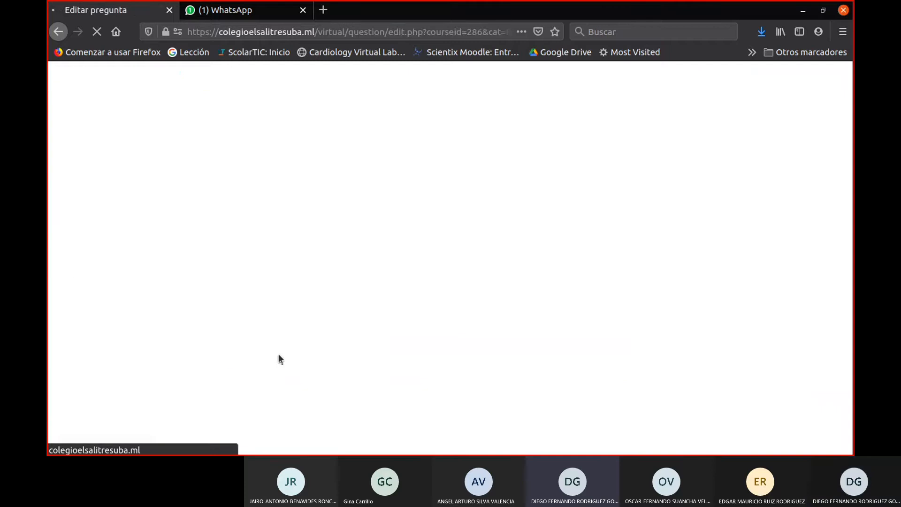
# - Open the preview of the essay question "Justificación de color del cielo" from the question bank
pyautogui.scroll(-3, 278, 353)
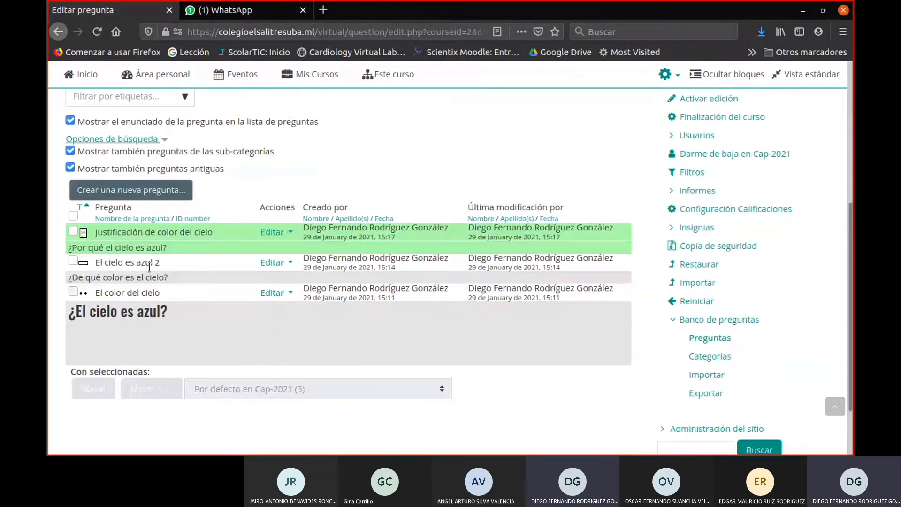
pyautogui.click(272, 232)
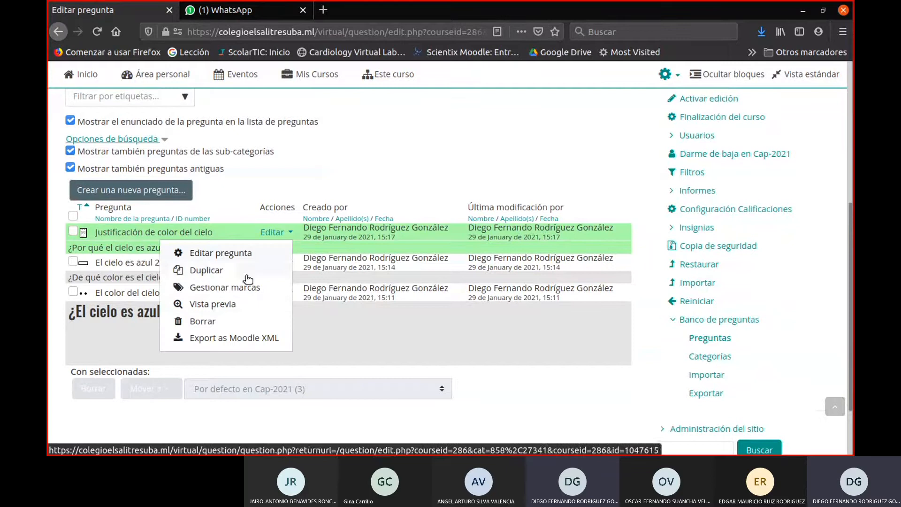
pyautogui.click(216, 304)
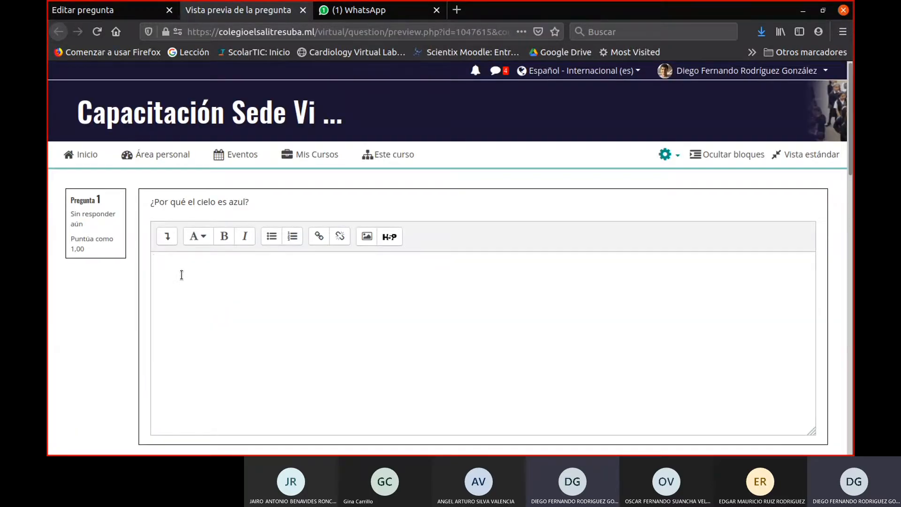
# - Answer the previewed essay question with "Se debe a la interacción de la luz con los gases que componen la atmosfera."
pyautogui.moveTo(257, 203); pyautogui.dragTo(82, 205)
pyautogui.click(216, 294)
pyautogui.write('Se debe ')
pyautogui.write('a la intera')
pyautogui.write('cciñon')
pyautogui.press('BackSpace')
pyautogui.press('BackSpace')
pyautogui.press('BackSpace')
pyautogui.press('BackSpace')
pyautogui.write('ón de l')
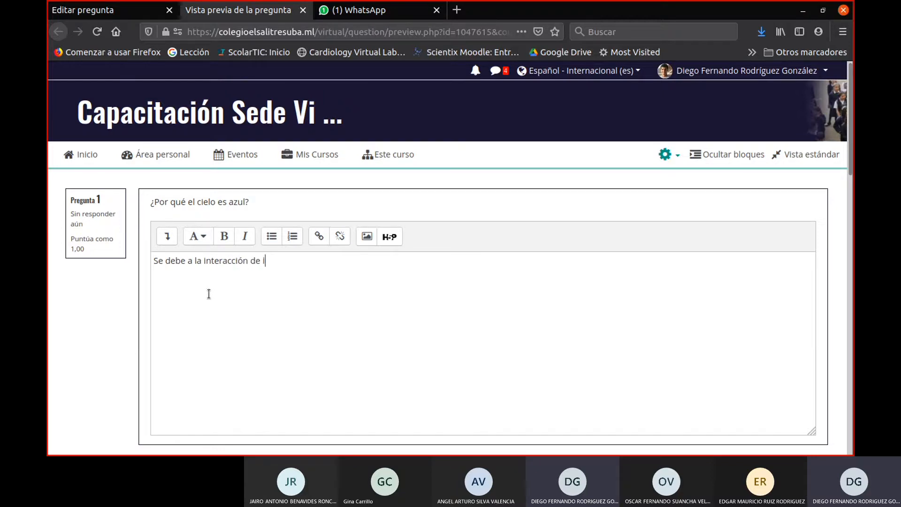
pyautogui.write('a luz con los gases q')
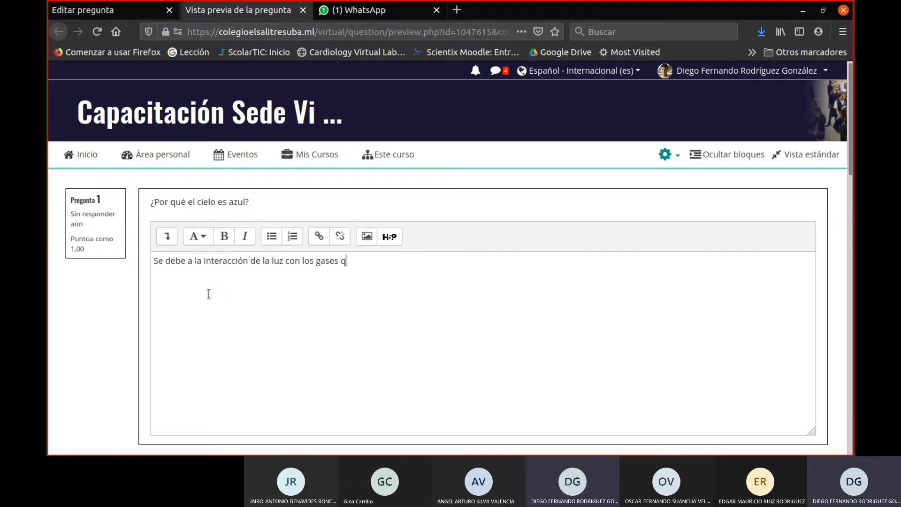
pyautogui.write('ue comp')
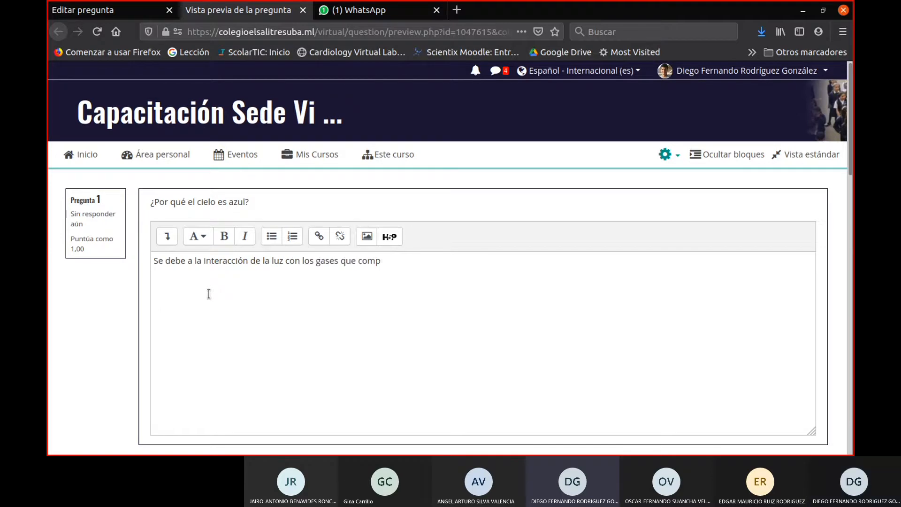
pyautogui.write('onen la atmosfera')
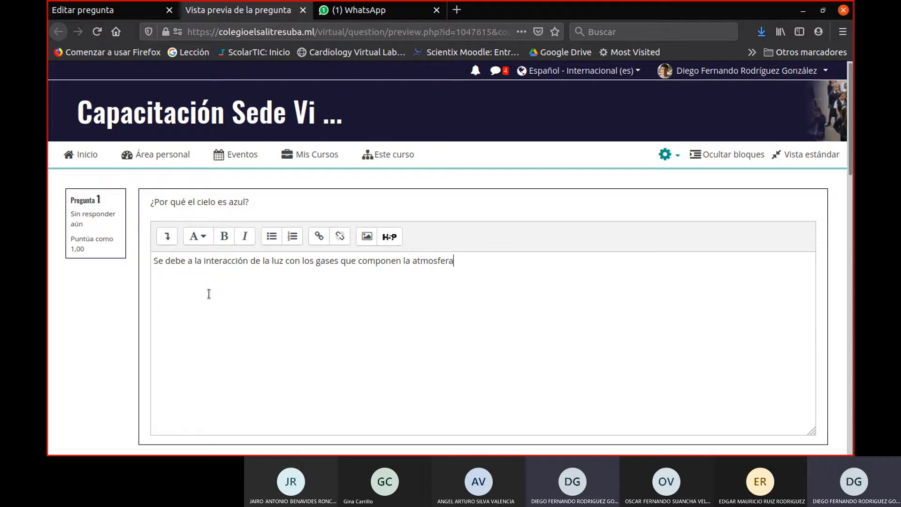
pyautogui.write('.')
# - Correct the misspelled word to "atmósfera" with the spelling suggestion and save the preview answer
pyautogui.rightClick(427, 261)
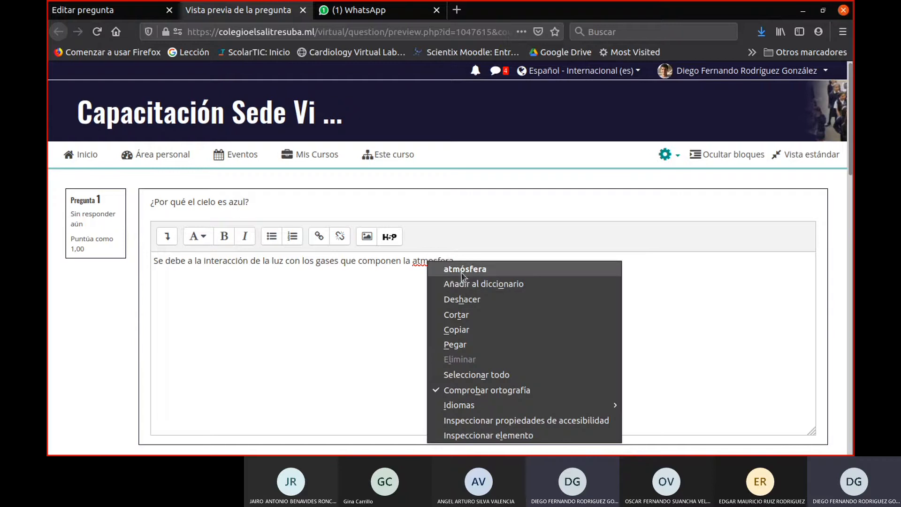
pyautogui.click(464, 269)
pyautogui.scroll(-3, 261, 302)
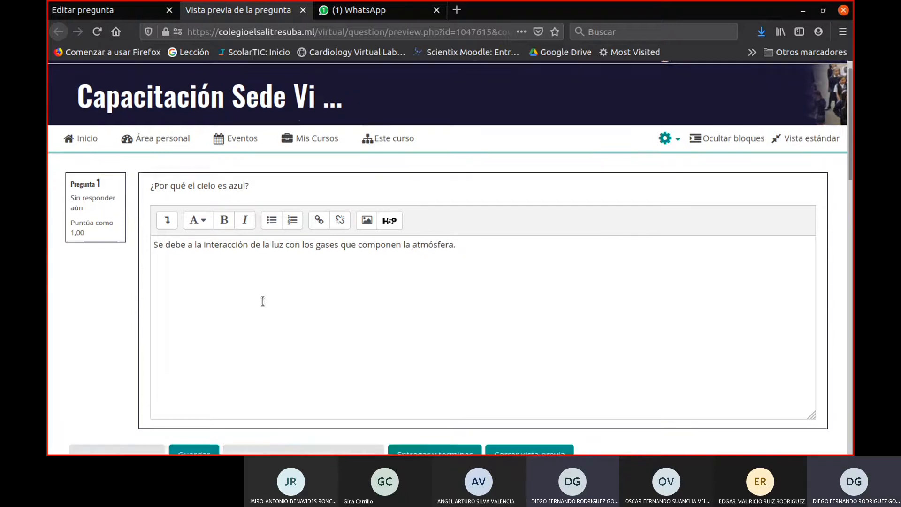
pyautogui.click(203, 308)
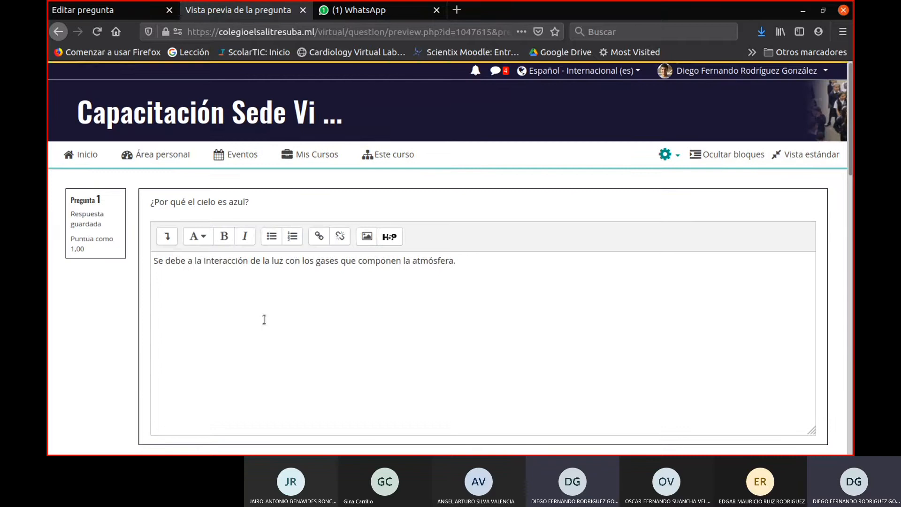
# - Review the saved essay answer, highlighting its full text, and close the question preview
pyautogui.scroll(-2, 469, 249)
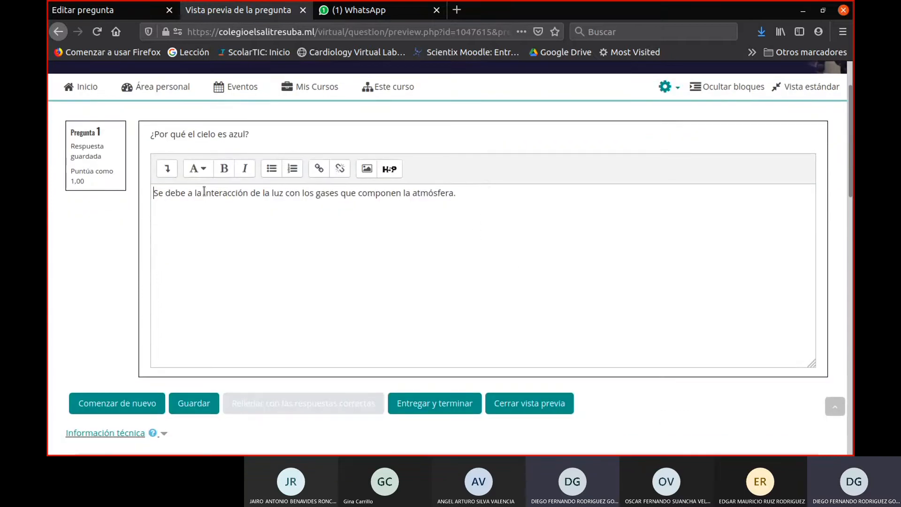
pyautogui.moveTo(532, 188); pyautogui.dragTo(264, 193)
pyautogui.click(250, 200)
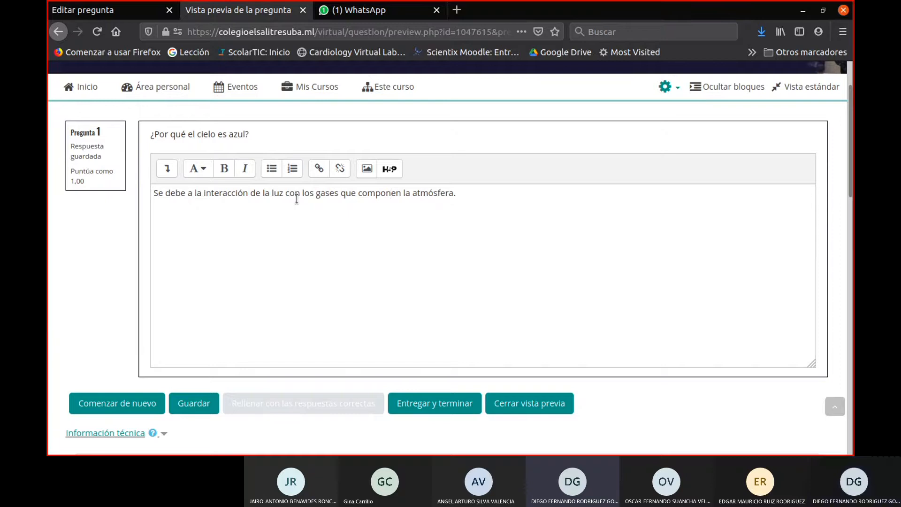
pyautogui.moveTo(467, 193); pyautogui.dragTo(50, 197)
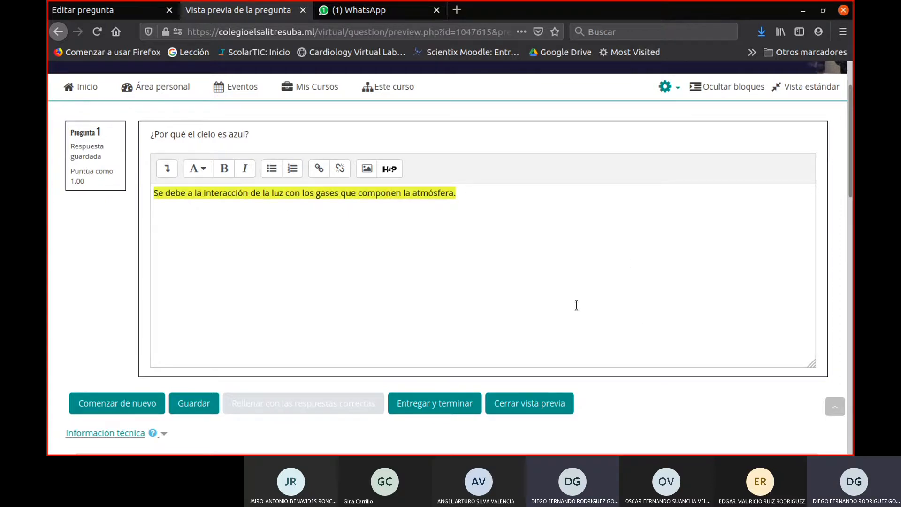
pyautogui.scroll(3, 578, 310)
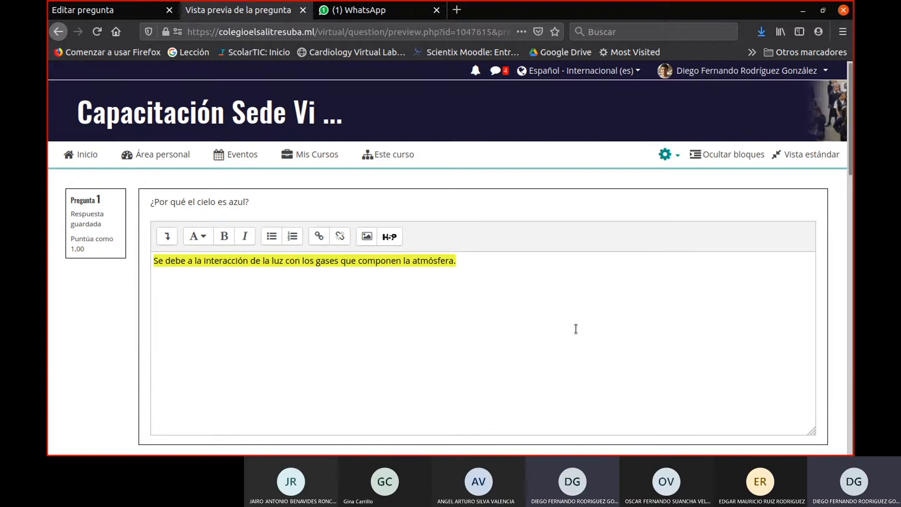
pyautogui.click(303, 10)
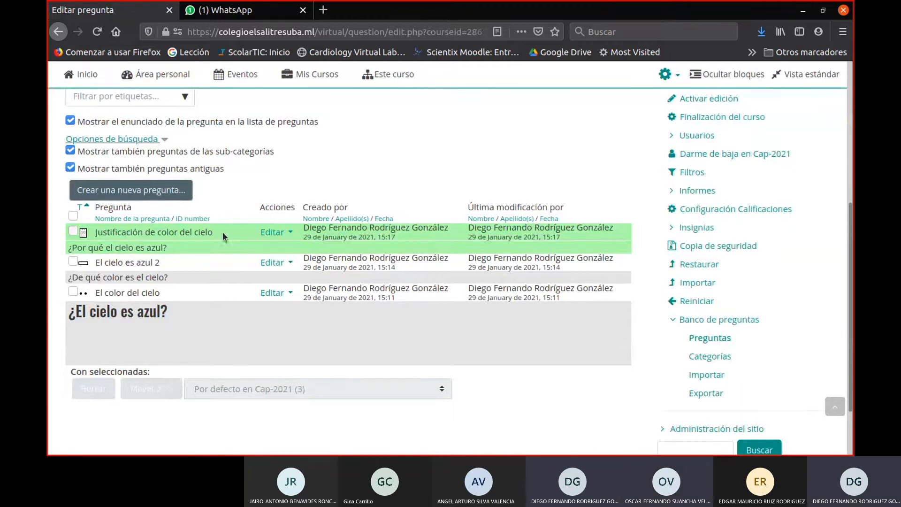
# - Start a new question in the question bank and select Numérica as its type
pyautogui.scroll(3, 230, 219)
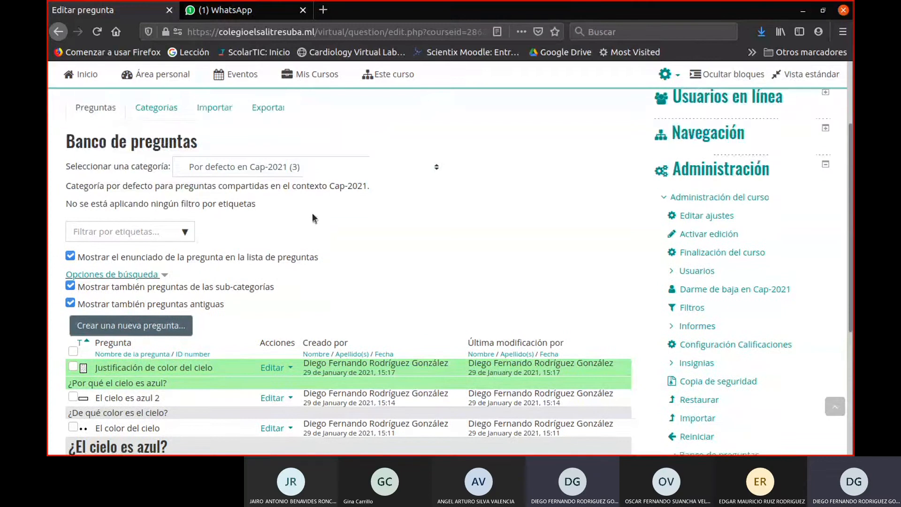
pyautogui.scroll(-3, 314, 219)
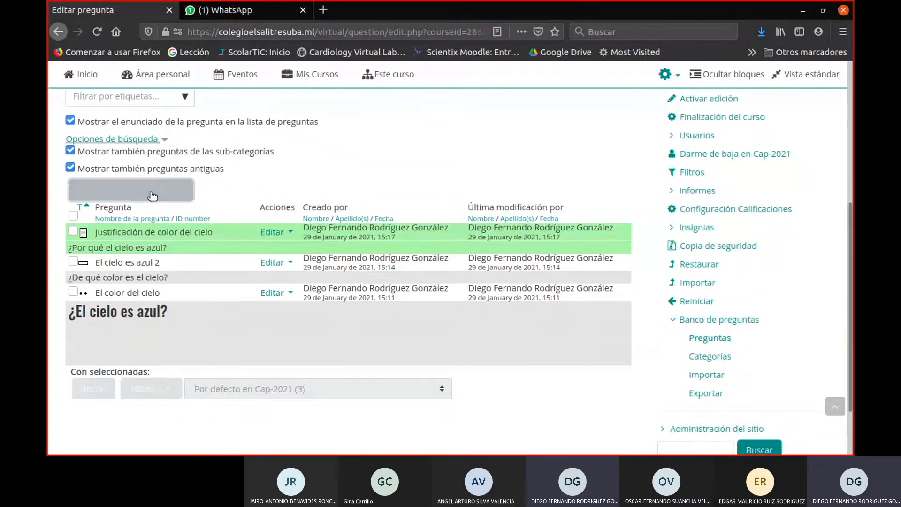
pyautogui.click(152, 196)
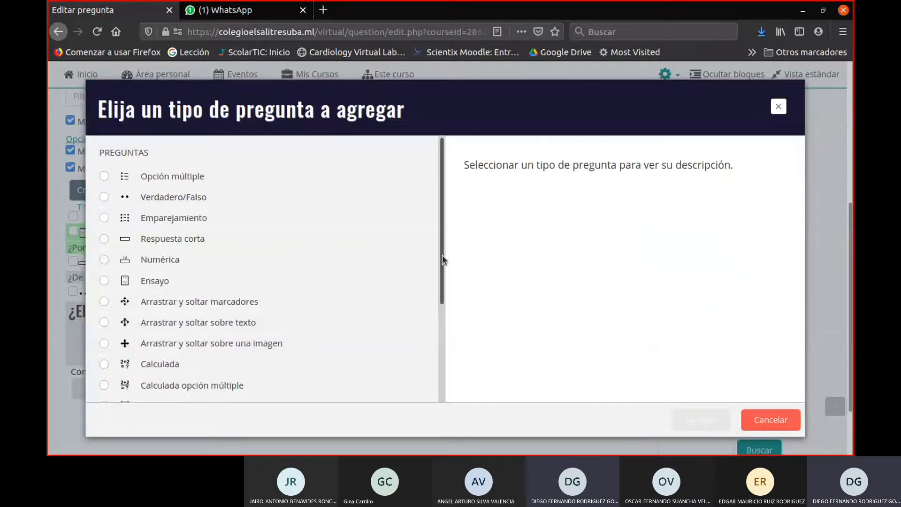
pyautogui.moveTo(442, 256); pyautogui.dragTo(440, 272)
pyautogui.click(143, 240)
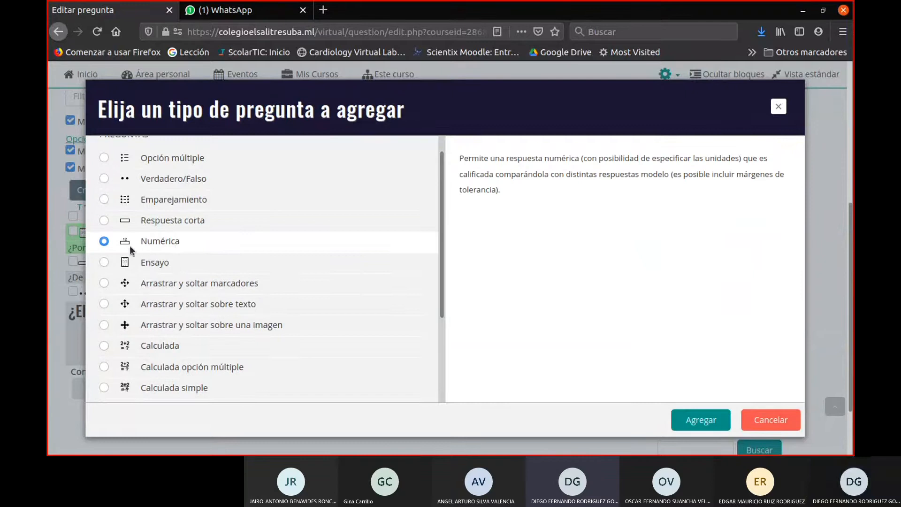
pyautogui.moveTo(180, 242); pyautogui.dragTo(135, 242)
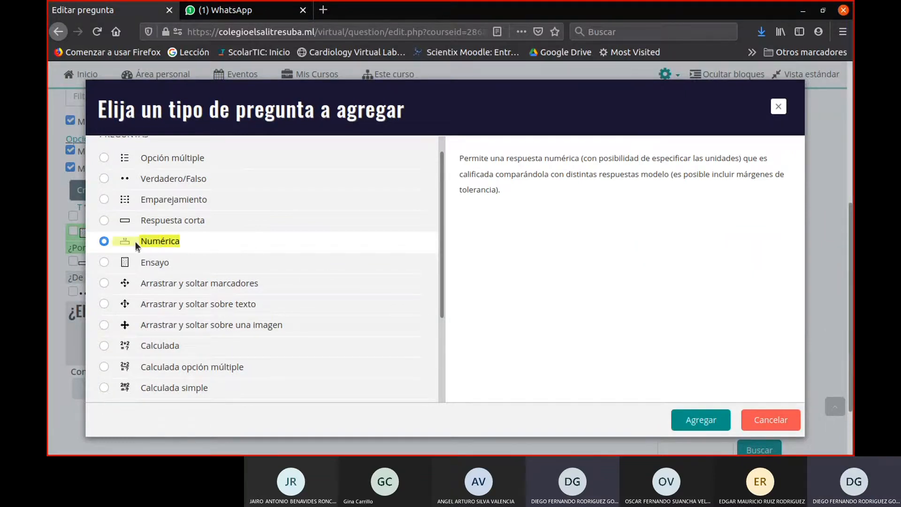
pyautogui.click(135, 241)
# - Read the description of the Numérica question type and add a question of that type
pyautogui.scroll(-4, 327, 244)
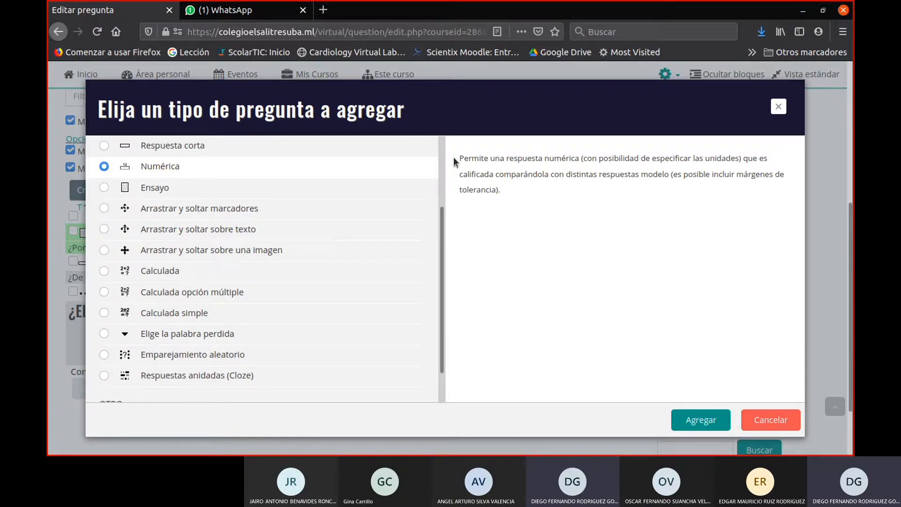
pyautogui.moveTo(462, 162); pyautogui.dragTo(735, 162)
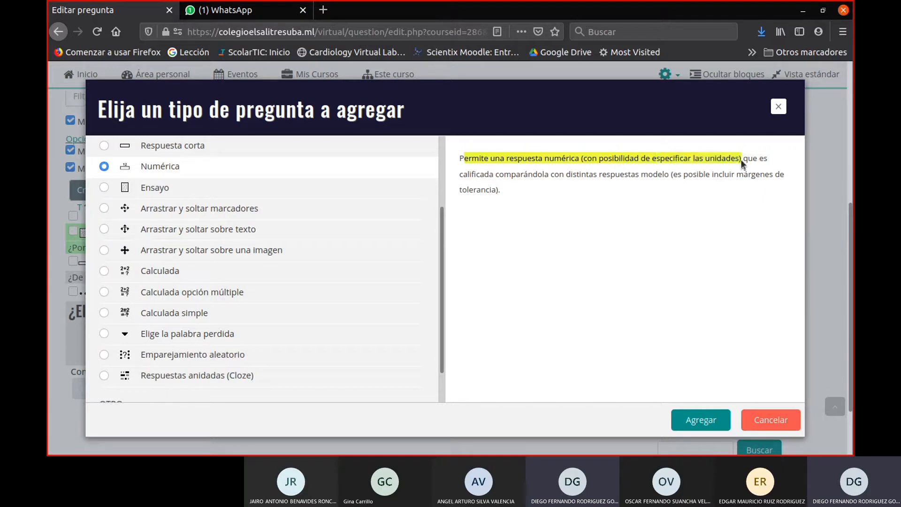
pyautogui.moveTo(740, 159); pyautogui.dragTo(668, 177)
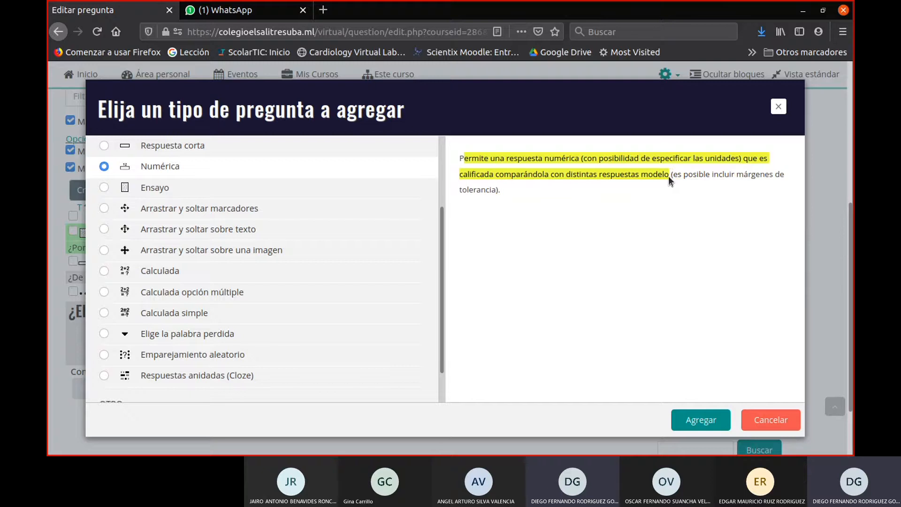
pyautogui.moveTo(668, 176); pyautogui.dragTo(669, 213)
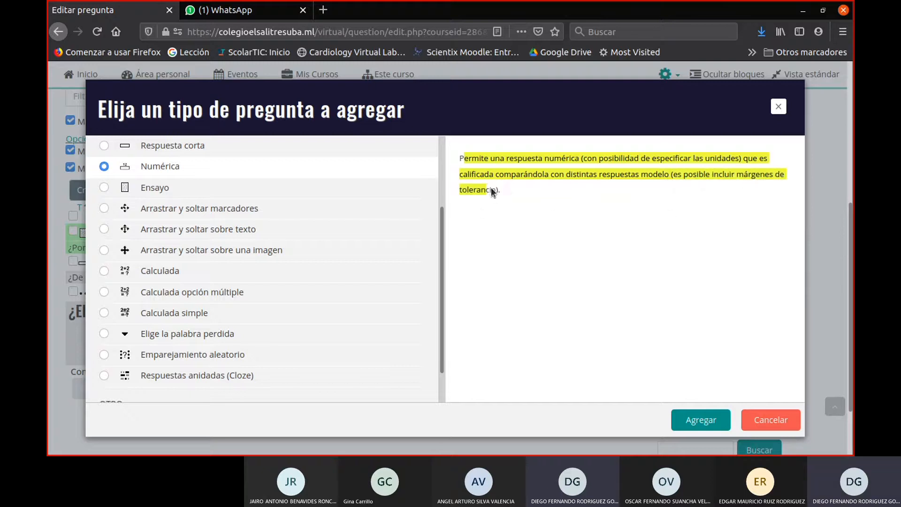
pyautogui.click(506, 186)
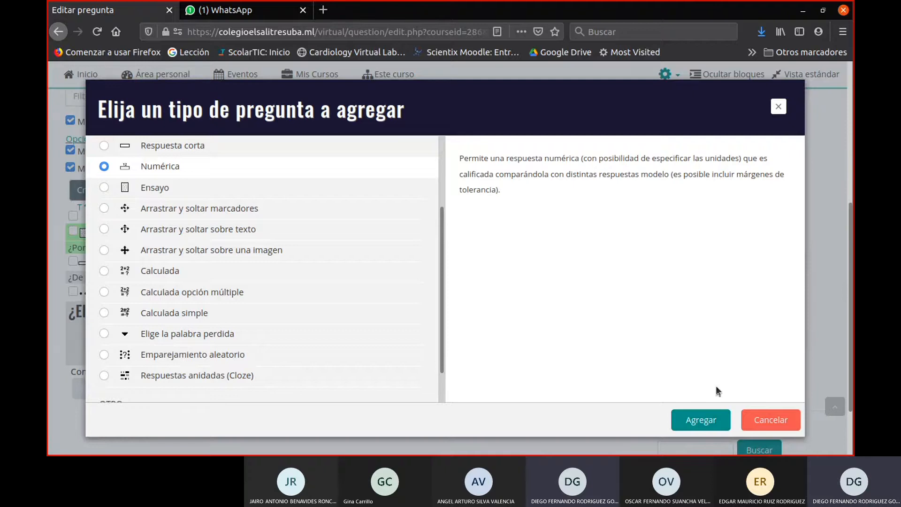
pyautogui.click(699, 419)
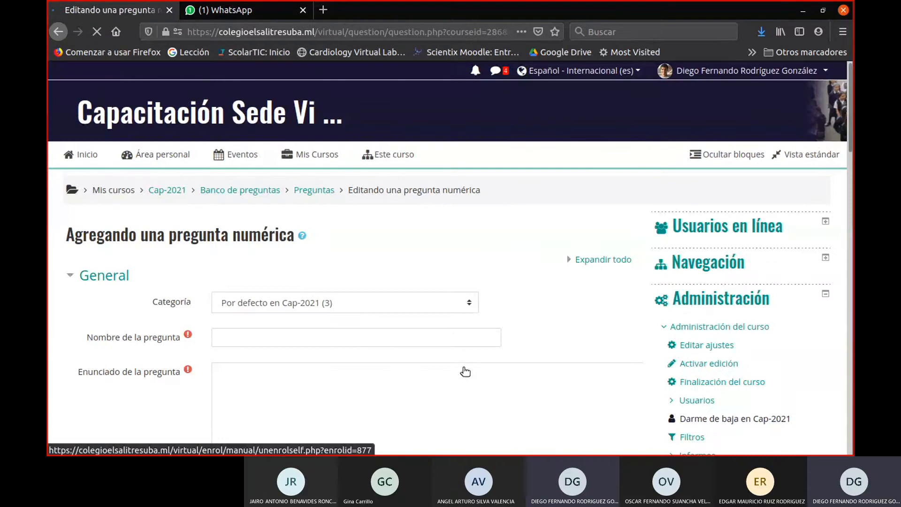
# - Name the numeric question "Suma de numeros"
pyautogui.scroll(-2, 465, 348)
pyautogui.scroll(-1, 205, 228)
pyautogui.click(233, 214)
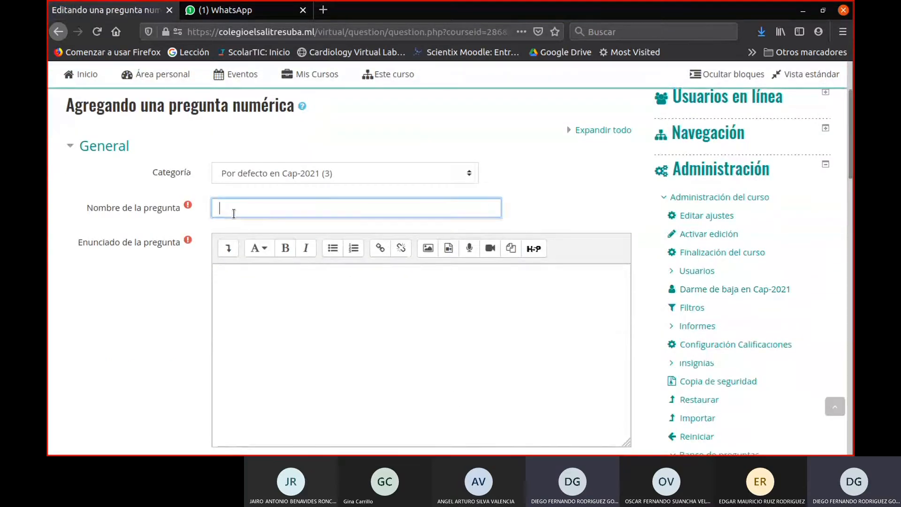
pyautogui.write('Suma de numeros')
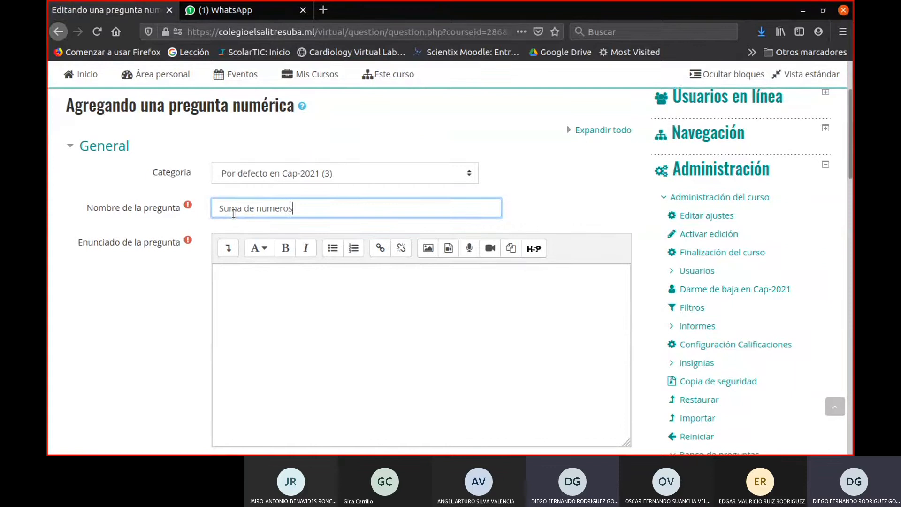
# - Write the question statement as "¿Cuál es el resultado de la siguiente suma 2+2=?"
pyautogui.click(292, 359)
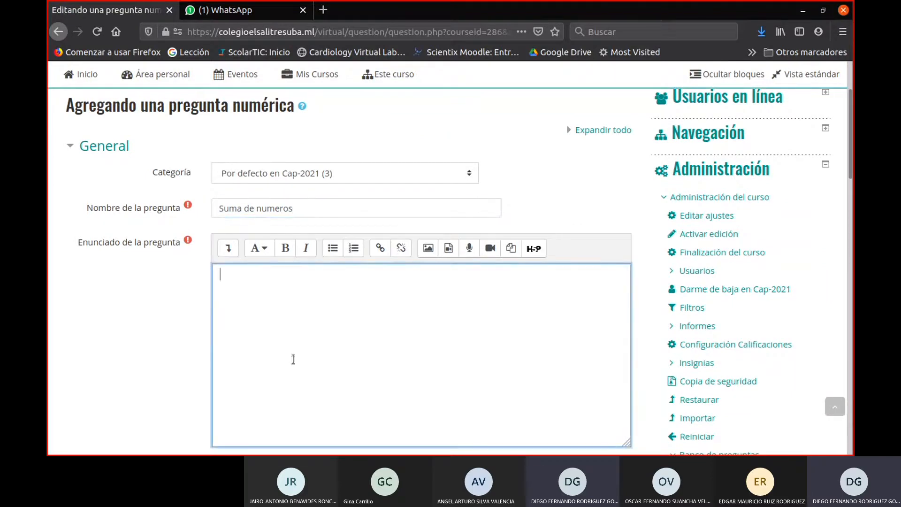
pyautogui.write('¿2+2?')
pyautogui.press('Left')
pyautogui.press('Left')
pyautogui.press('Left')
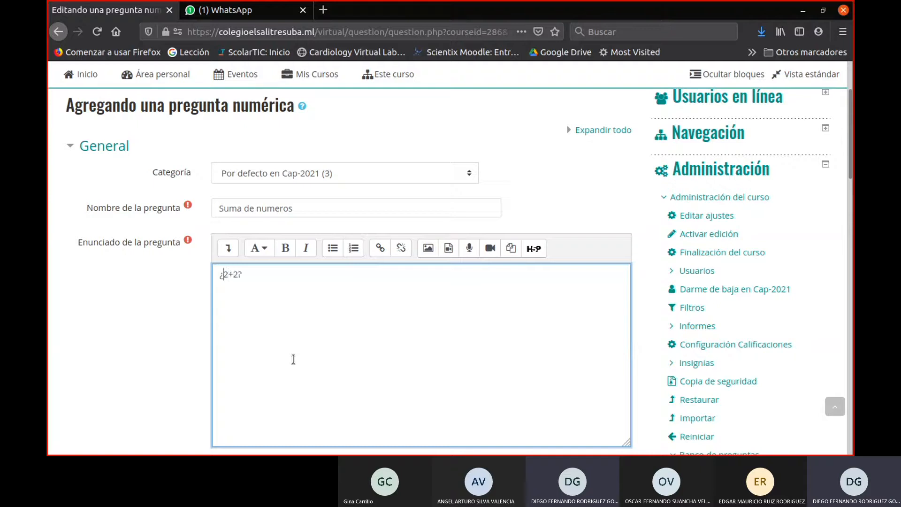
pyautogui.write('Cua')
pyautogui.press('BackSpace')
pyautogui.write('ál es el resul')
pyautogui.write('tado de la s')
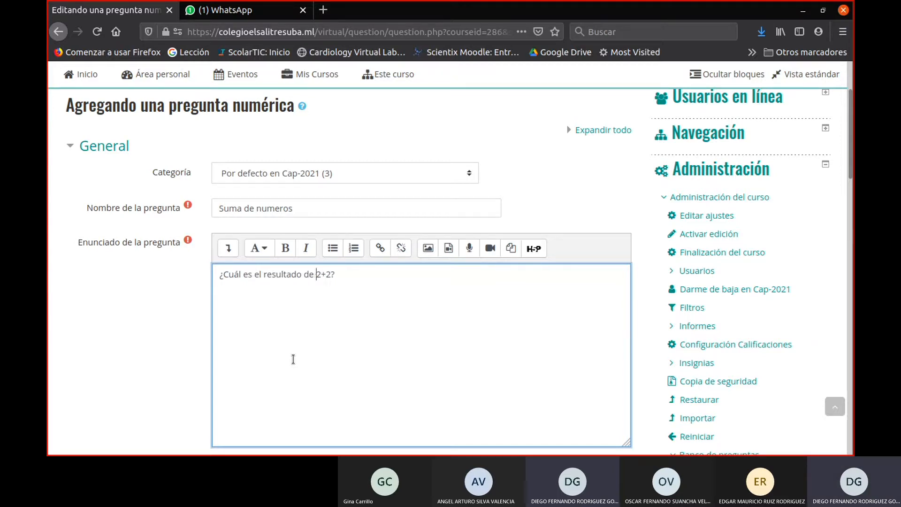
pyautogui.write('iguiente suma')
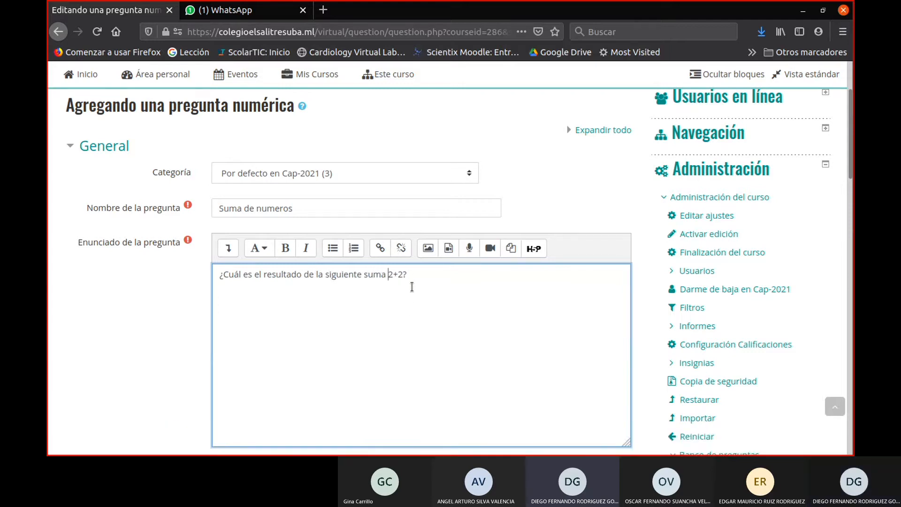
# - Look over the numeric question's statement, default mark and general feedback fields down to the answers section
pyautogui.scroll(-2, 480, 373)
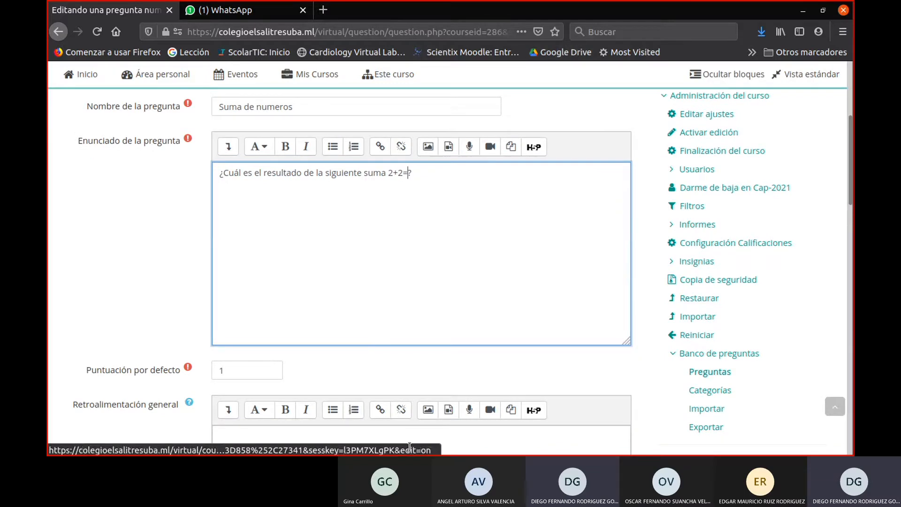
pyautogui.scroll(-3, 319, 281)
pyautogui.click(284, 300)
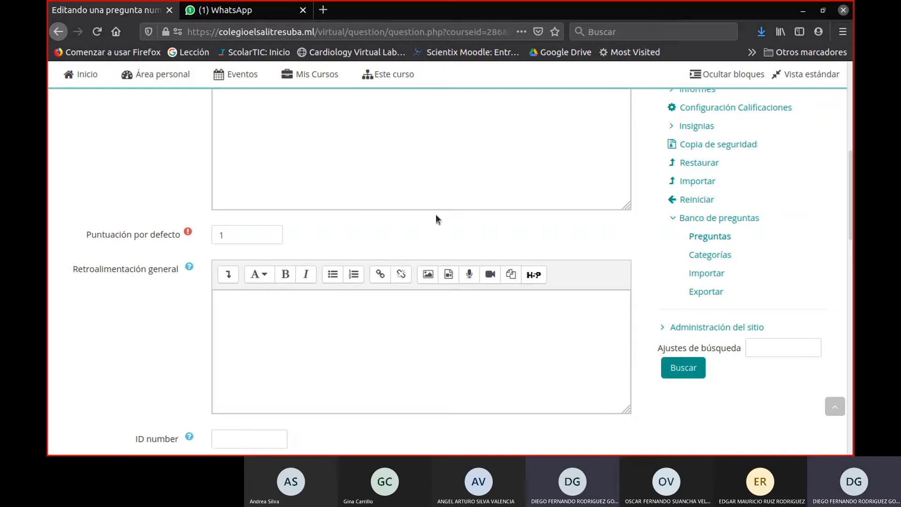
pyautogui.click(396, 154)
pyautogui.scroll(3, 436, 252)
pyautogui.scroll(-2, 437, 251)
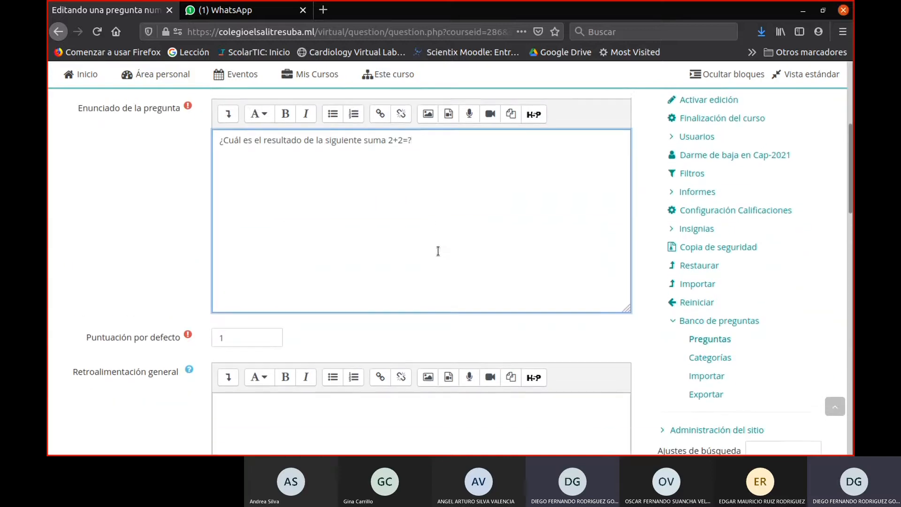
pyautogui.scroll(-3, 422, 268)
pyautogui.click(306, 231)
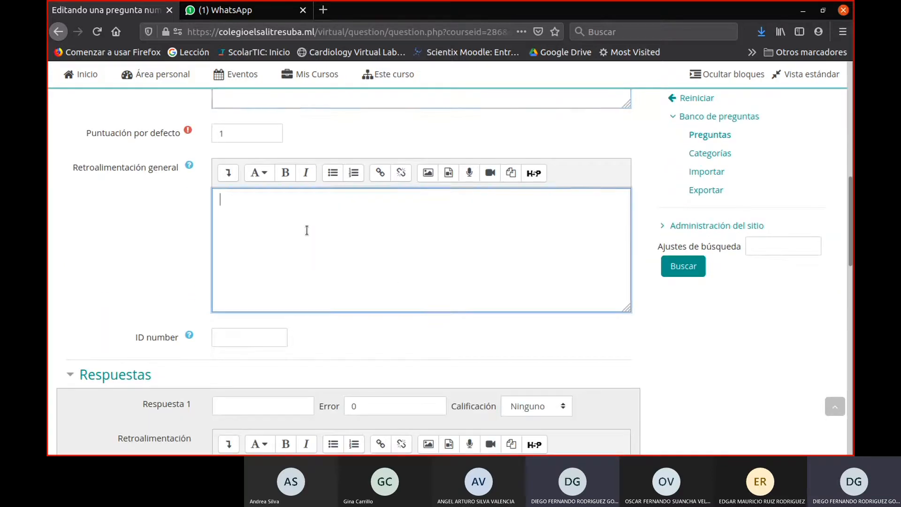
pyautogui.scroll(-1, 324, 218)
pyautogui.scroll(-2, 324, 218)
pyautogui.scroll(-2, 324, 215)
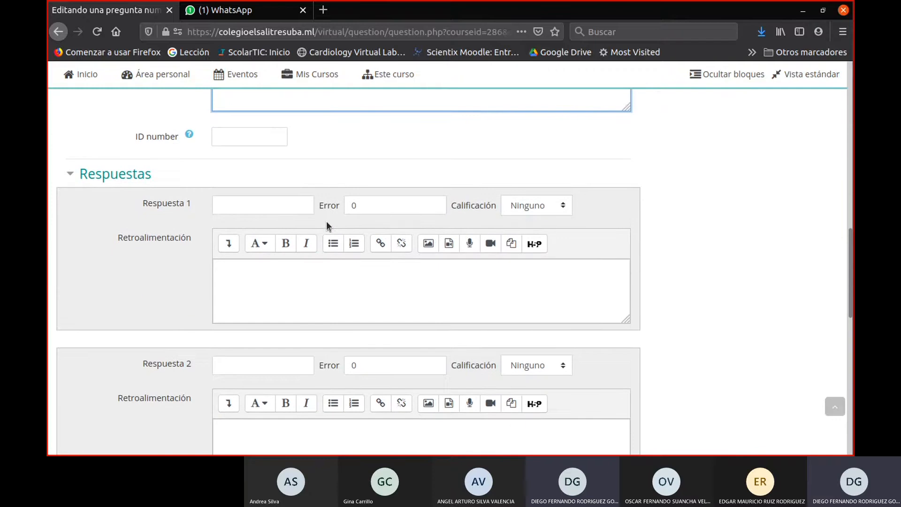
# - Fill in Respuesta 1 with the value 4, an error of 0 and a grade of 100%
pyautogui.click(280, 201)
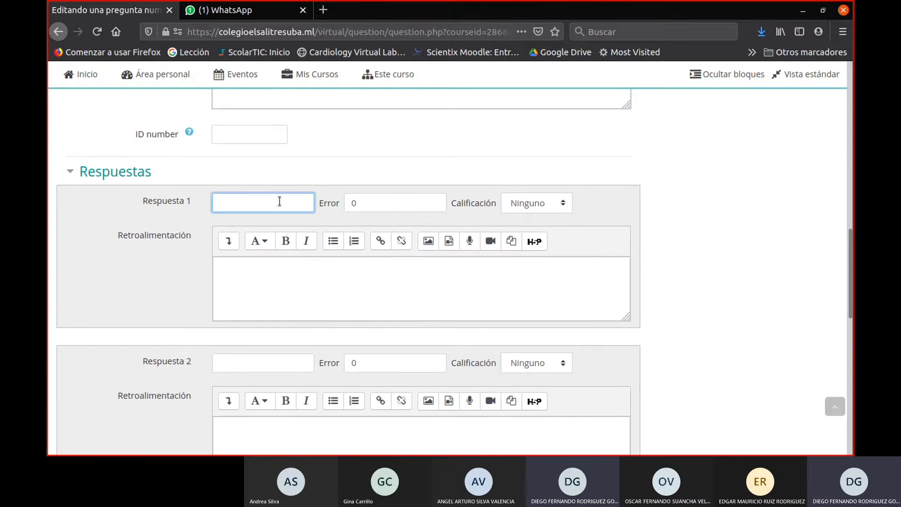
pyautogui.write('4')
pyautogui.click(369, 205)
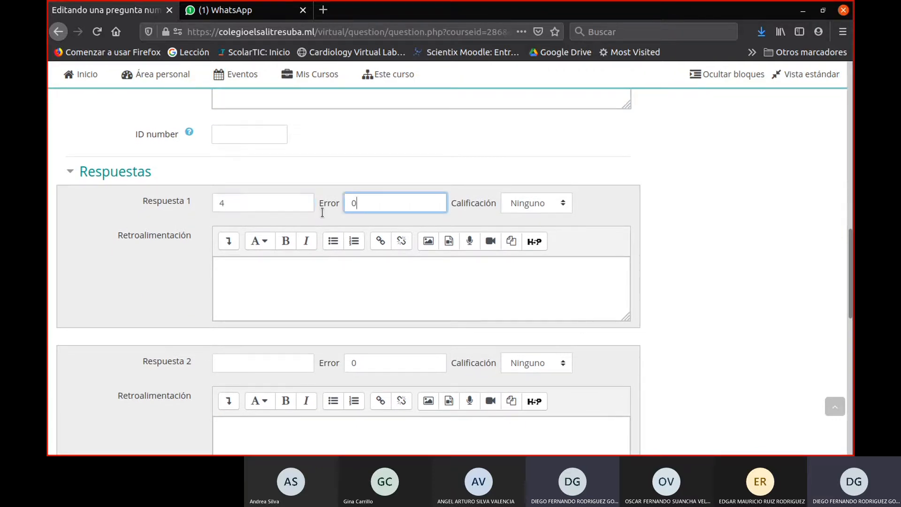
pyautogui.doubleClick(365, 201)
pyautogui.click(374, 204)
pyautogui.click(545, 204)
pyautogui.click(542, 242)
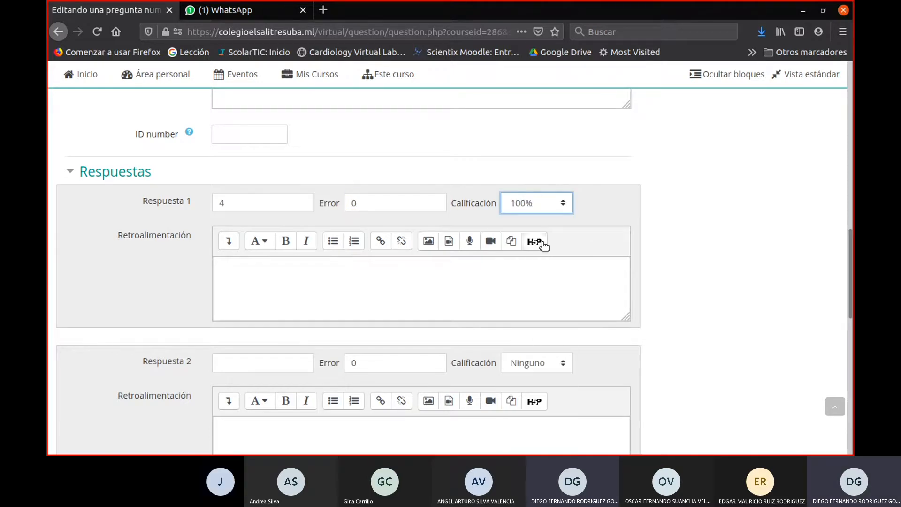
# - Fill in Respuesta 2 with the value 3,9999999, an error of 0,000001 and a grade of 100%
pyautogui.scroll(-3, 549, 247)
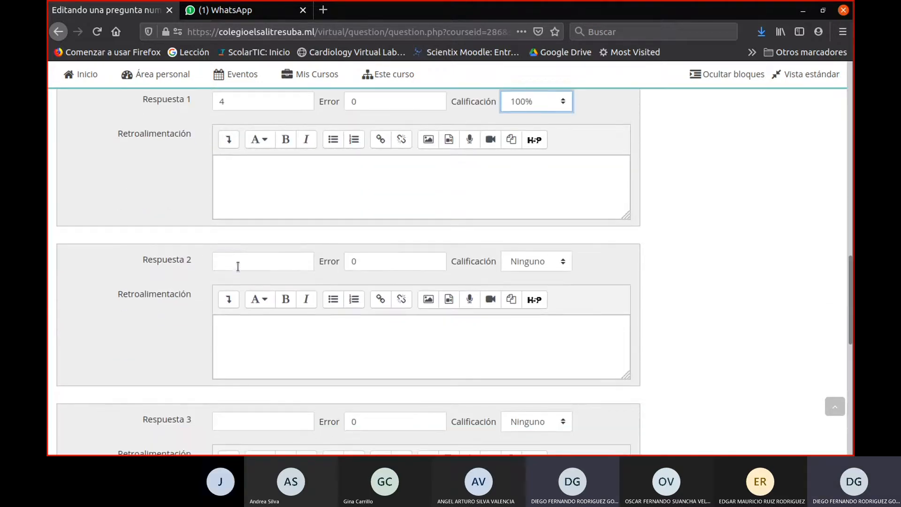
pyautogui.click(238, 266)
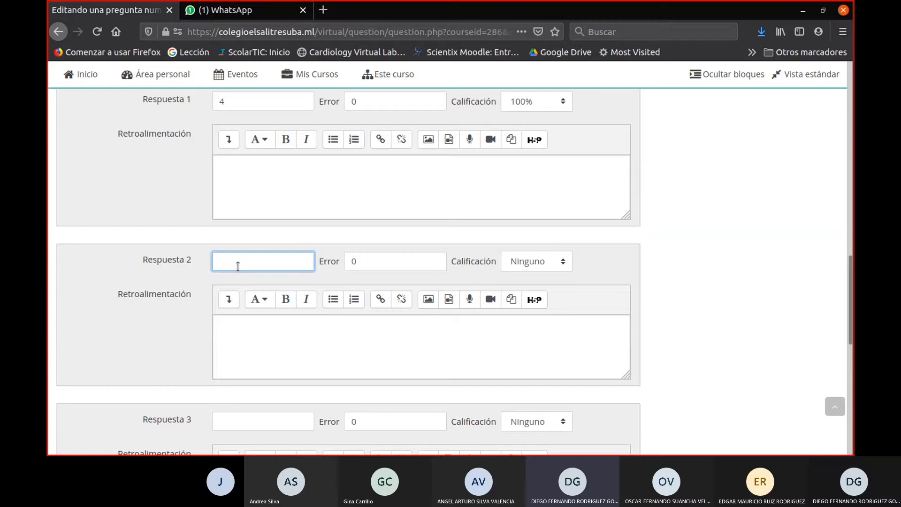
pyautogui.write('3,9999')
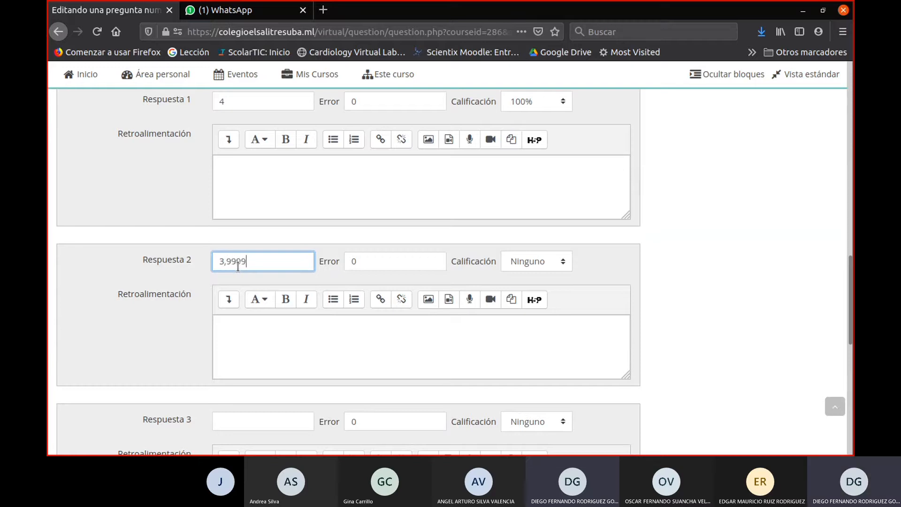
pyautogui.write('999')
pyautogui.click(398, 257)
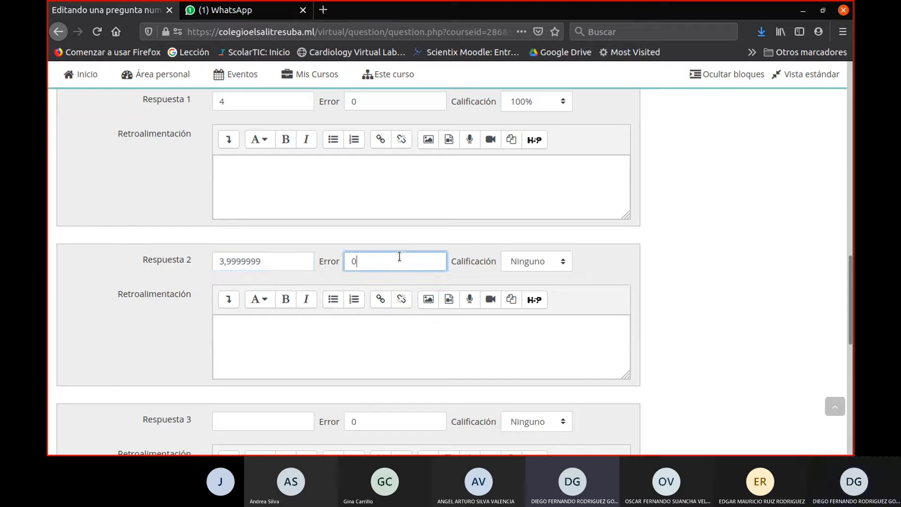
pyautogui.write(',')
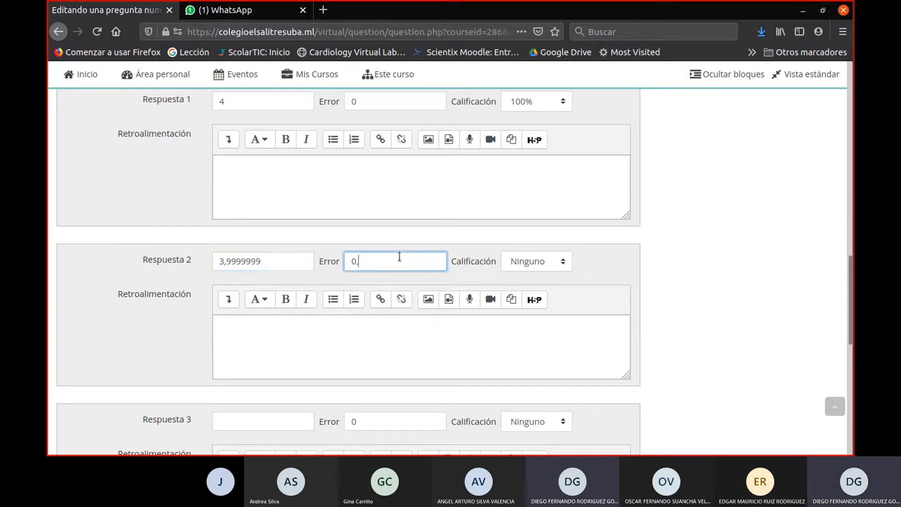
pyautogui.write('000001')
pyautogui.click(532, 261)
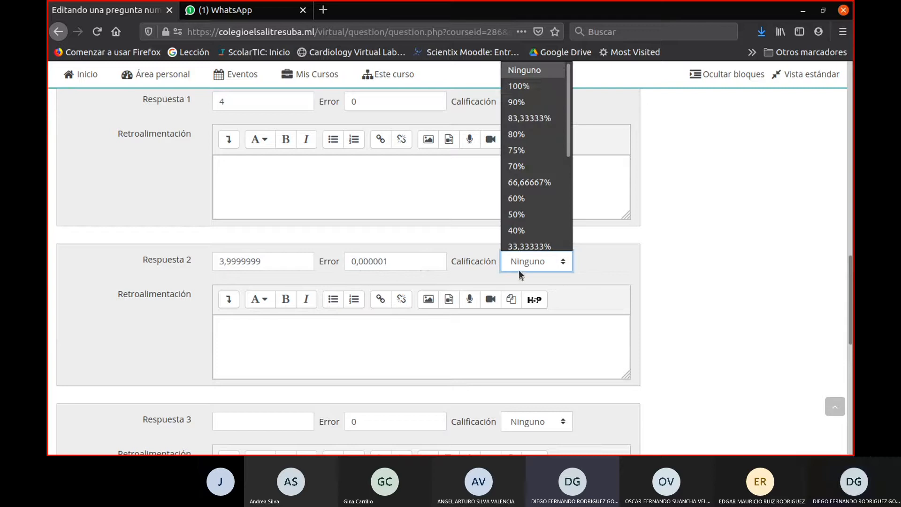
pyautogui.click(543, 86)
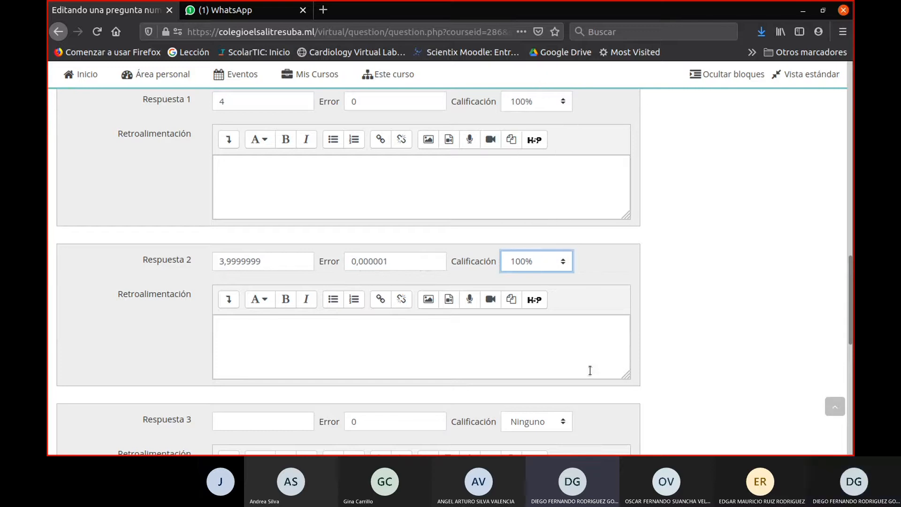
pyautogui.click(582, 387)
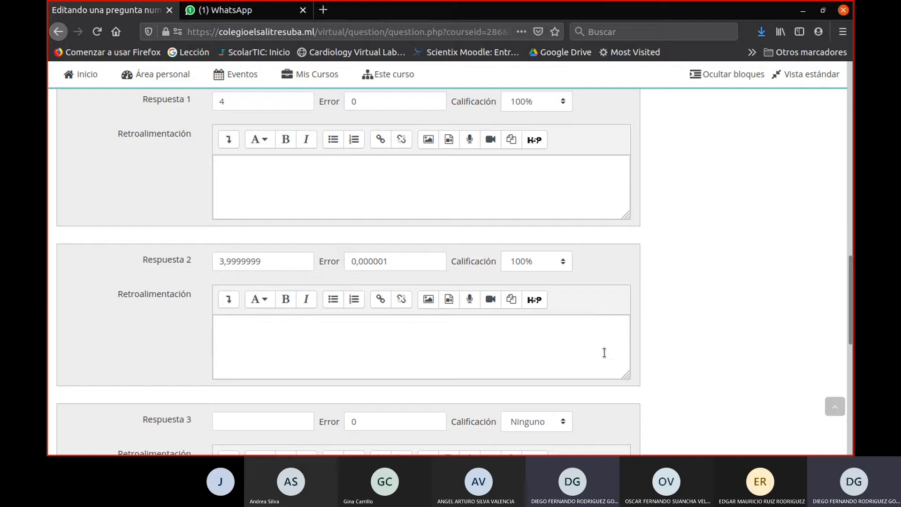
# - Make the unit mandatory and counted in the grade, with its penalty as a decimal fraction (0-1) of the question's grade
pyautogui.scroll(-6, 573, 329)
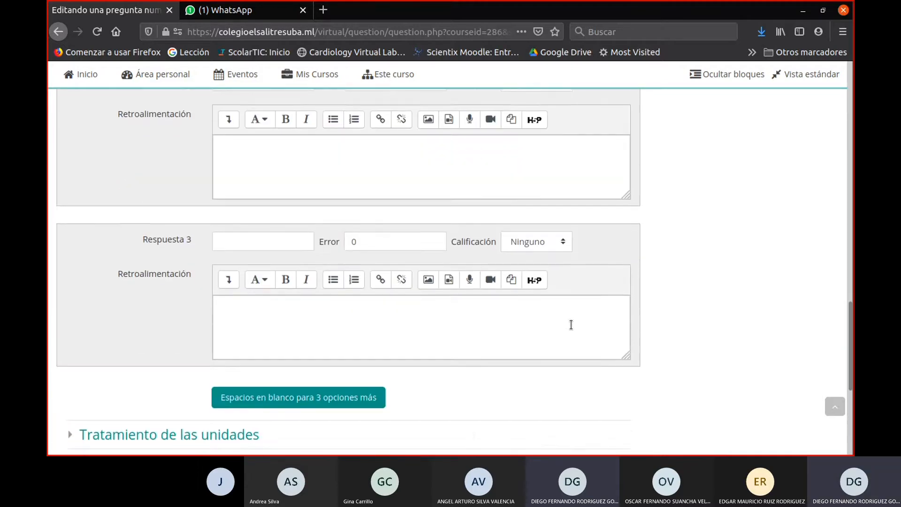
pyautogui.scroll(7, 573, 329)
pyautogui.scroll(7, 573, 324)
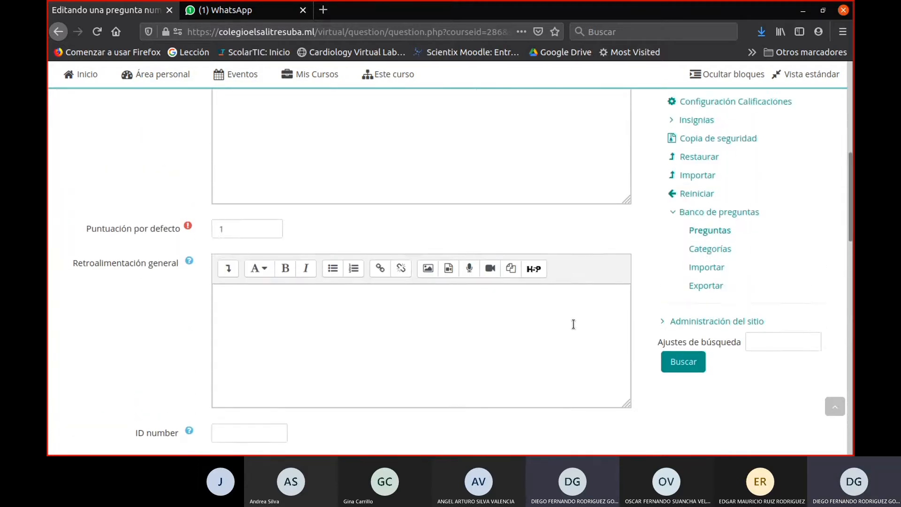
pyautogui.scroll(-6, 573, 324)
pyautogui.scroll(-8, 573, 325)
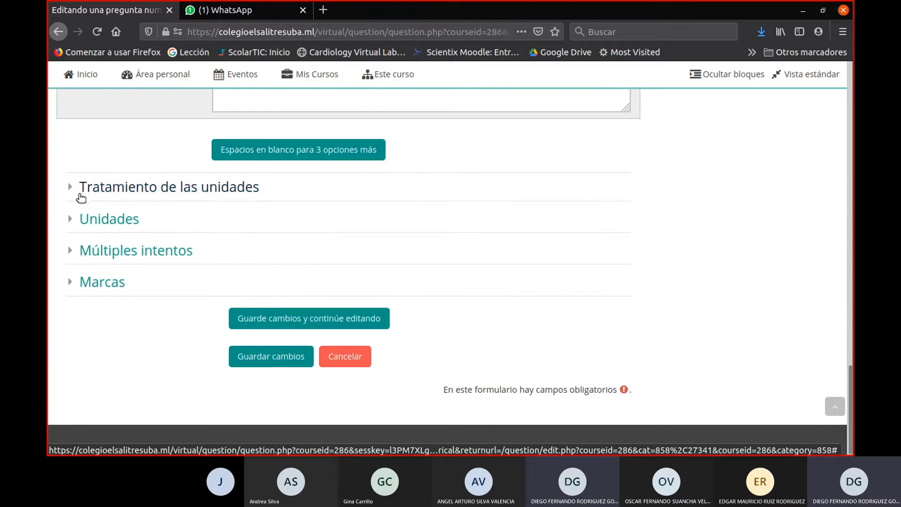
pyautogui.moveTo(80, 193)
pyautogui.mouseDown()
pyautogui.moveTo(251, 198)
pyautogui.moveTo(71, 187)
pyautogui.mouseUp()
pyautogui.click(72, 188)
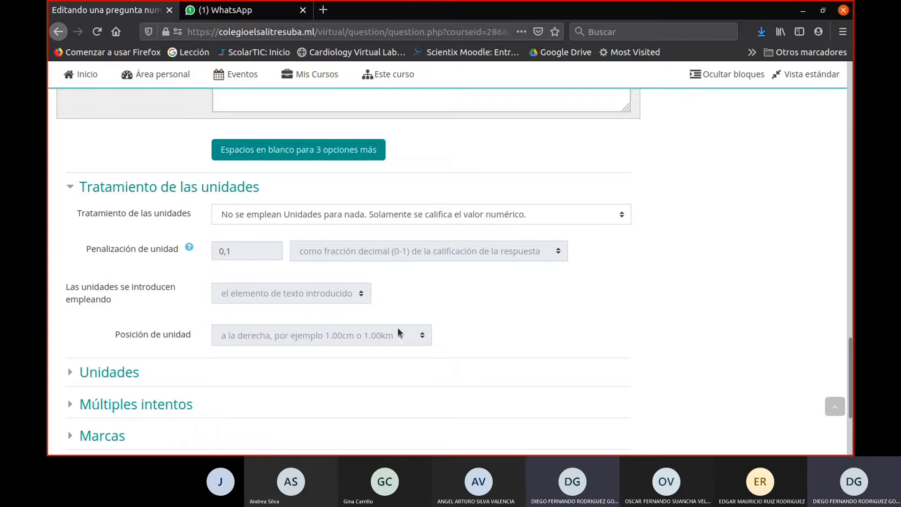
pyautogui.click(221, 218)
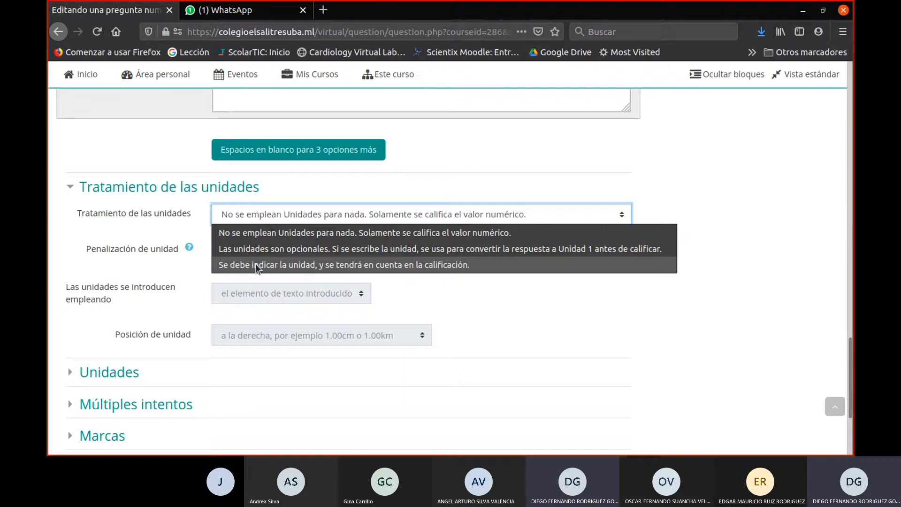
pyautogui.click(255, 264)
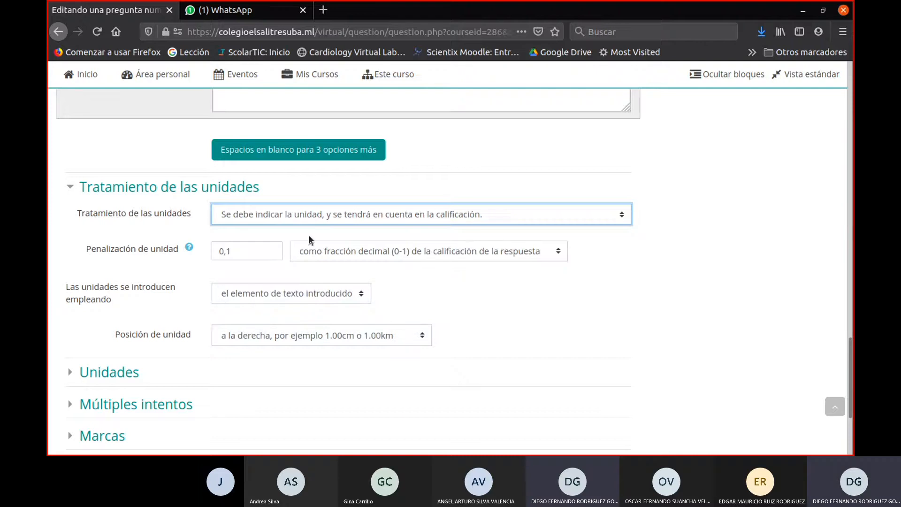
pyautogui.click(417, 256)
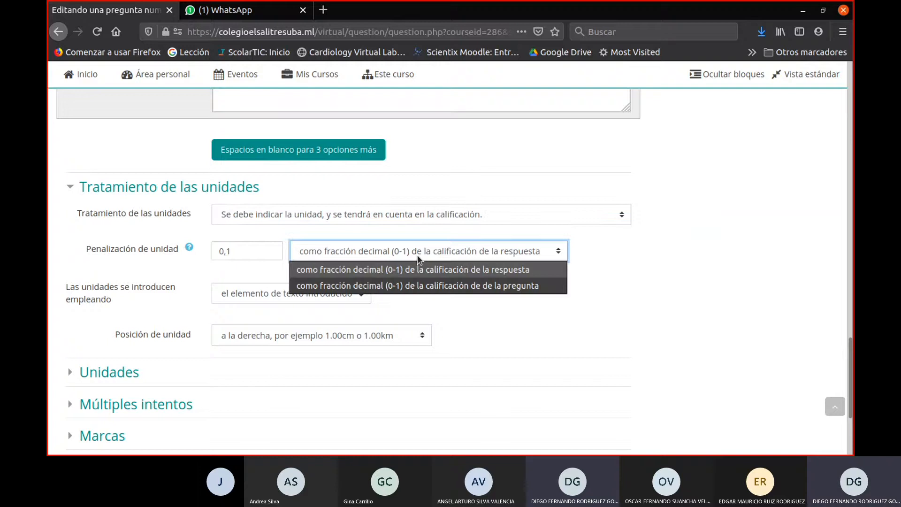
pyautogui.click(406, 285)
# - Have units entered through a menú emergente and positioned "a la derecha, por ejemplo 1.00cm o 1.00km"
pyautogui.click(344, 294)
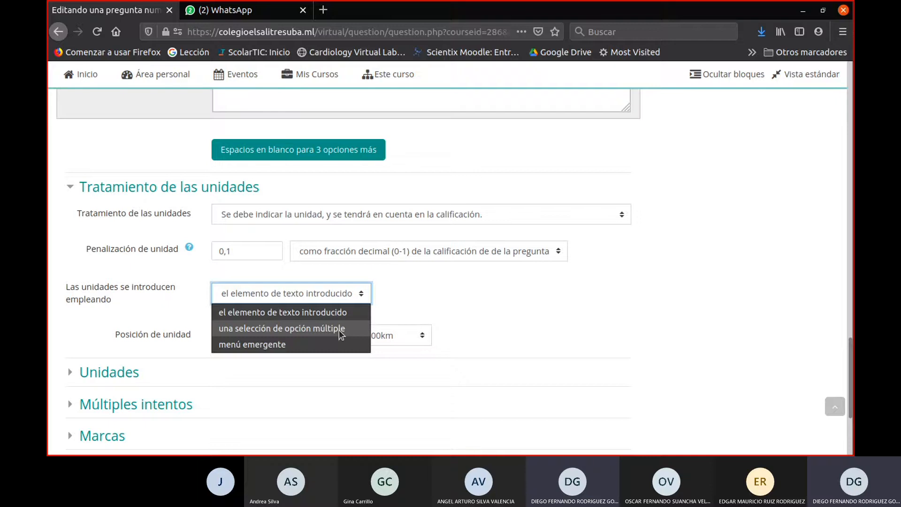
pyautogui.click(336, 343)
pyautogui.scroll(-3, 362, 339)
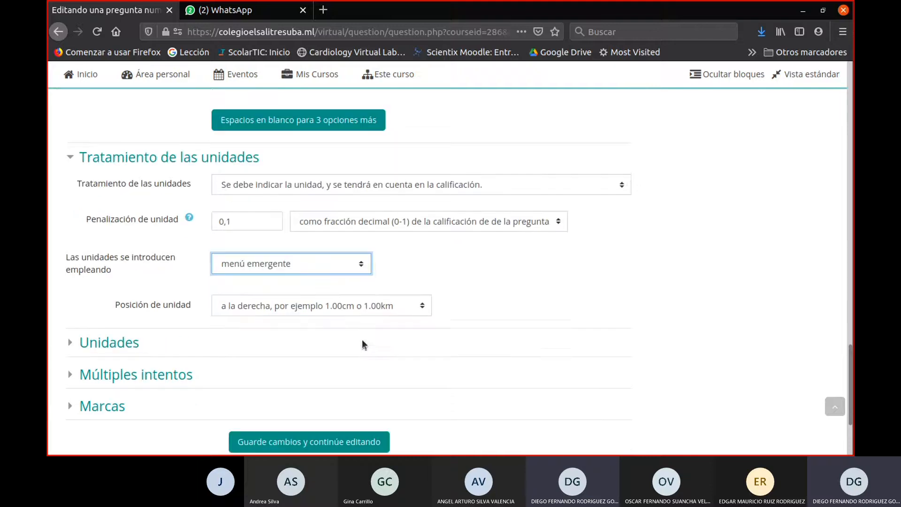
pyautogui.click(374, 272)
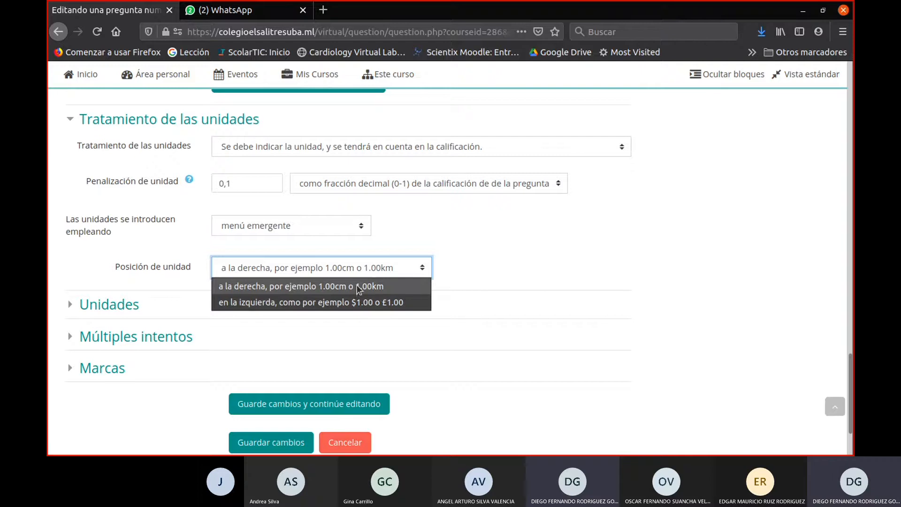
pyautogui.click(356, 285)
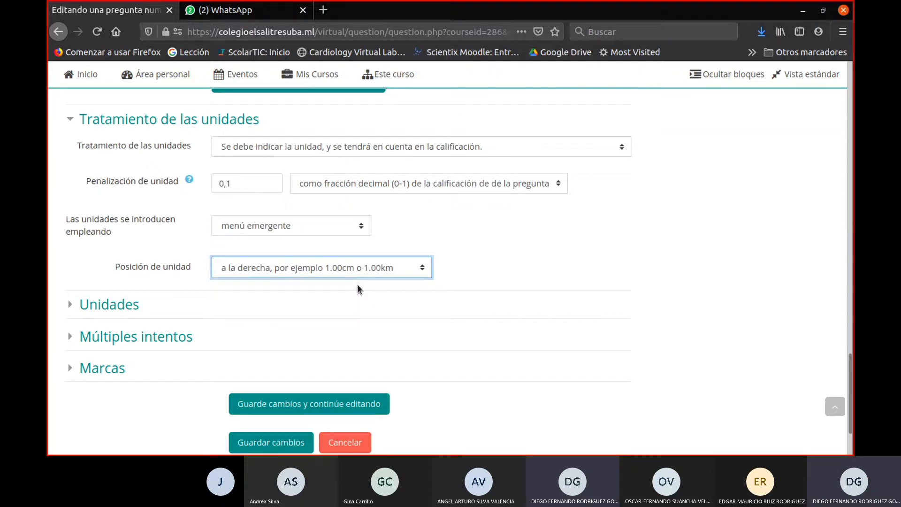
pyautogui.click(88, 336)
pyautogui.scroll(-3, 72, 272)
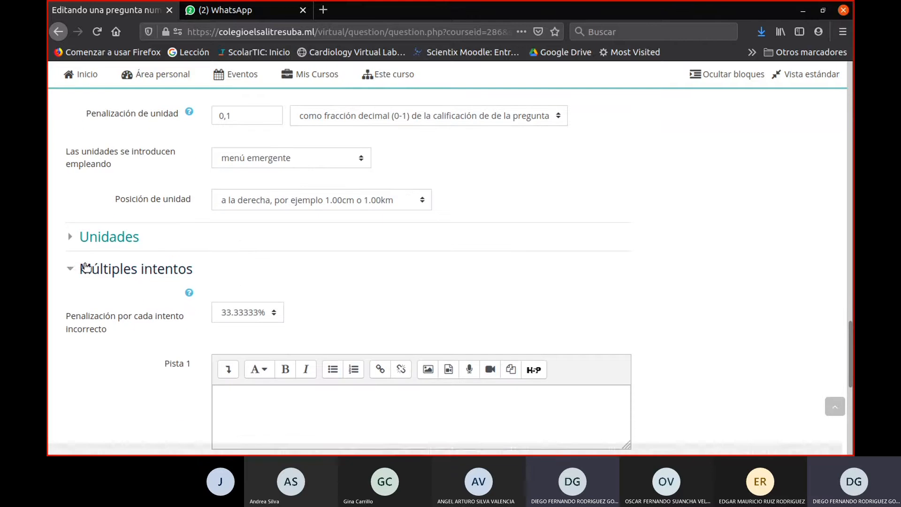
pyautogui.click(71, 273)
# - Expand the Unidades settings and enter cm as Unidad 1
pyautogui.click(71, 219)
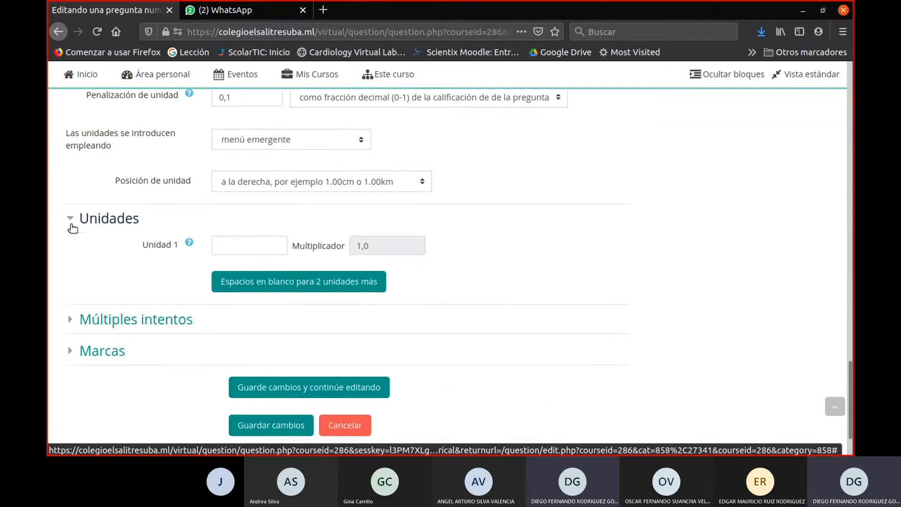
pyautogui.scroll(-3, 433, 280)
pyautogui.click(265, 177)
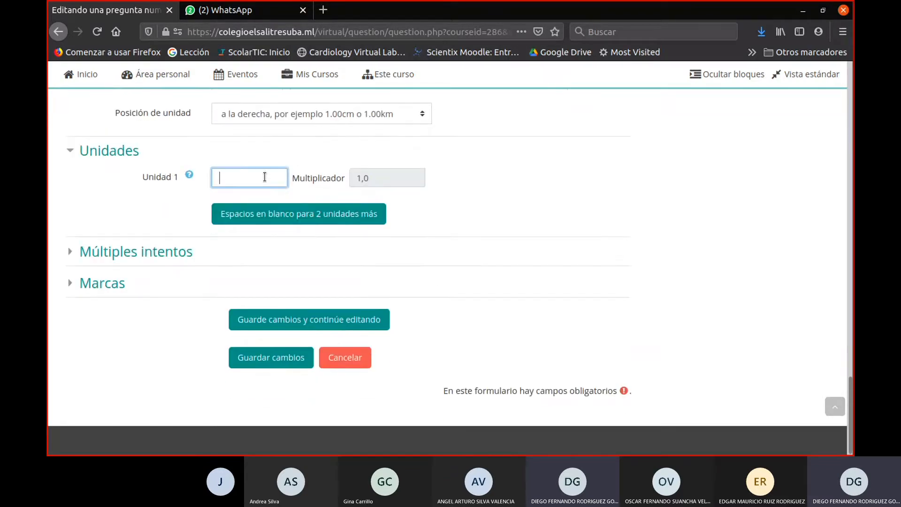
pyautogui.write('cm')
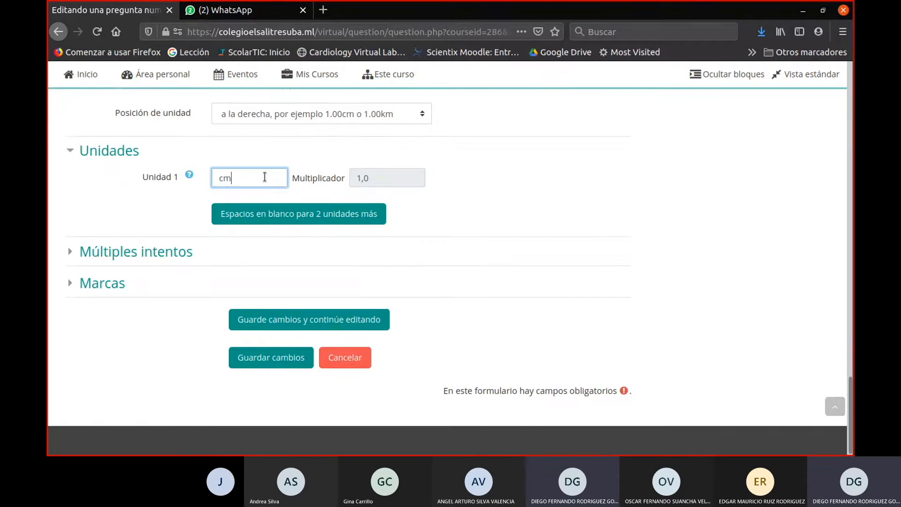
# - Add blank spaces for two more units and fill in Unidad 2 as m with a multiplier of 0
pyautogui.click(363, 215)
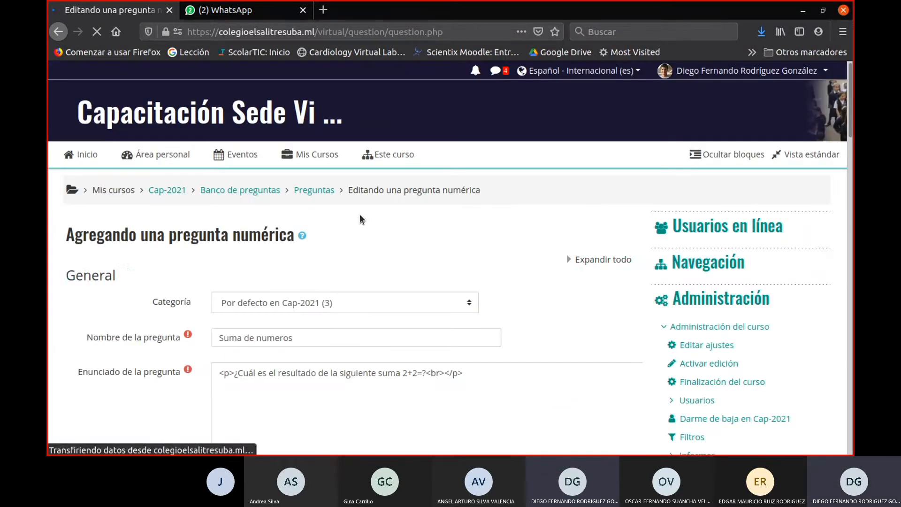
pyautogui.scroll(-15, 362, 324)
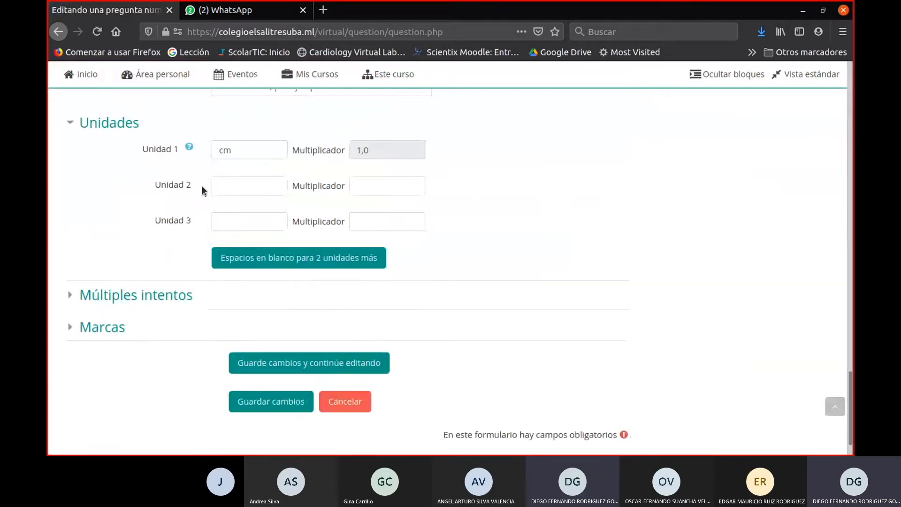
pyautogui.click(234, 186)
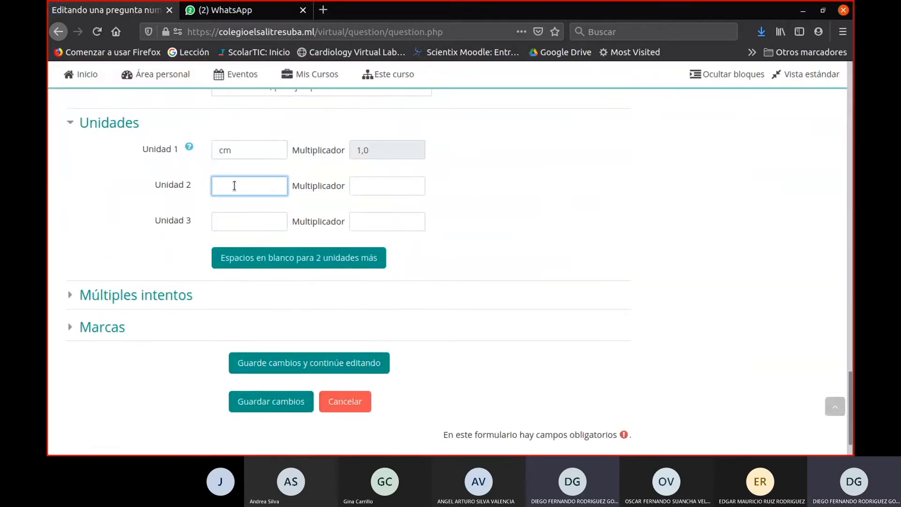
pyautogui.write('m')
pyautogui.click(371, 192)
pyautogui.write('0')
# - Fill in Unidad 3 as dm with a multiplier of 0 and try to save the numeric question
pyautogui.click(230, 221)
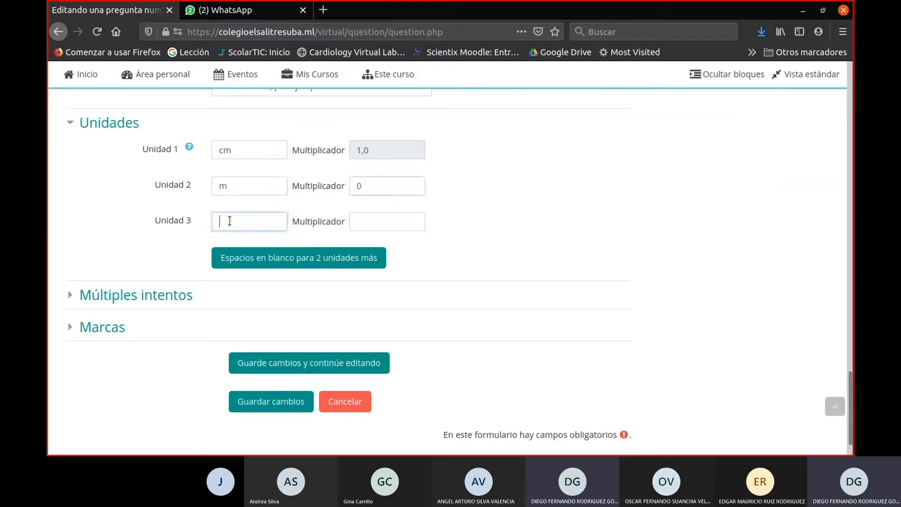
pyautogui.write('dm')
pyautogui.click(389, 225)
pyautogui.write('0')
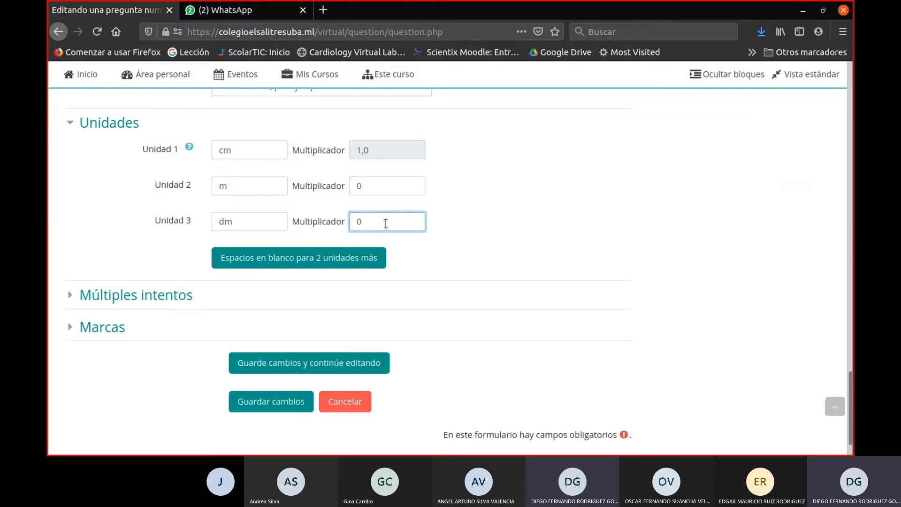
pyautogui.click(289, 402)
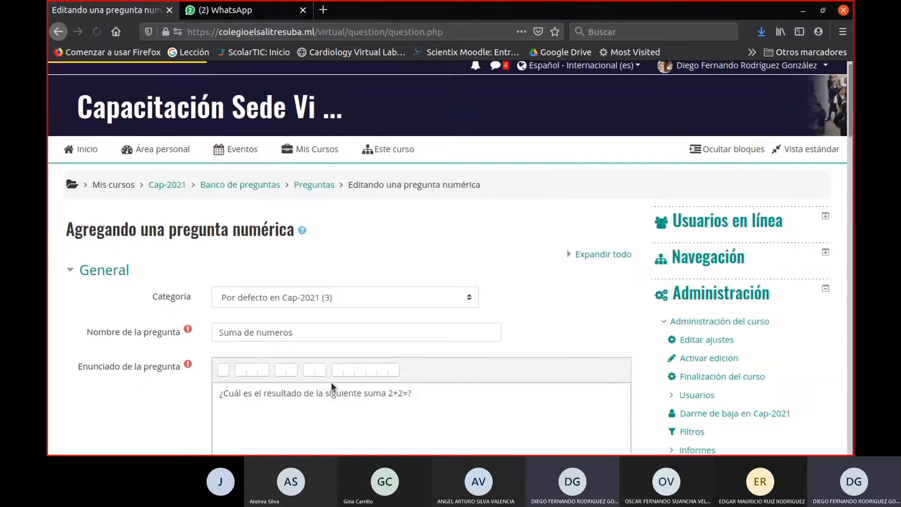
# - Set the multiplier of Unidad 2 (m) to 0,000000001
pyautogui.scroll(-4, 358, 364)
pyautogui.scroll(2, 359, 364)
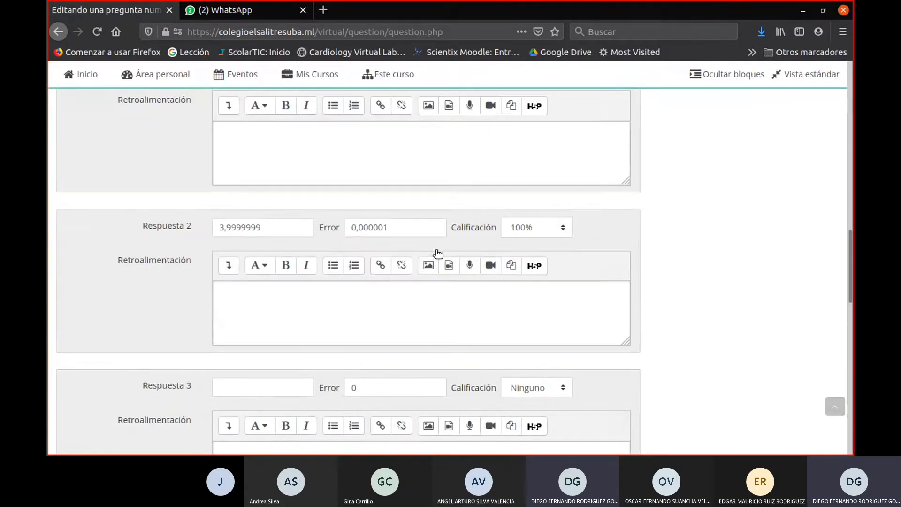
pyautogui.click(442, 224)
pyautogui.scroll(-10, 305, 241)
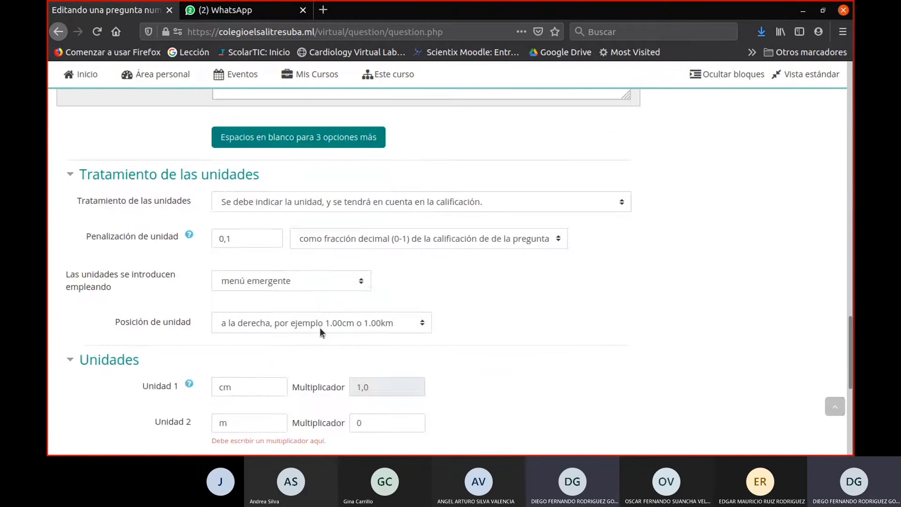
pyautogui.scroll(3, 341, 263)
pyautogui.click(424, 252)
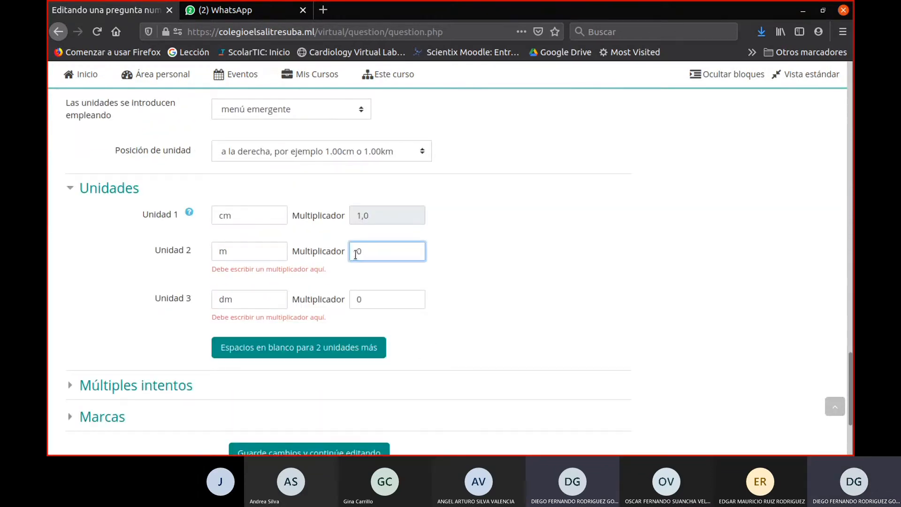
pyautogui.write(',000000001')
# - Set the multiplier of Unidad 3 (dm) to 0,000000001 and save the question
pyautogui.click(369, 301)
pyautogui.write(',00000000')
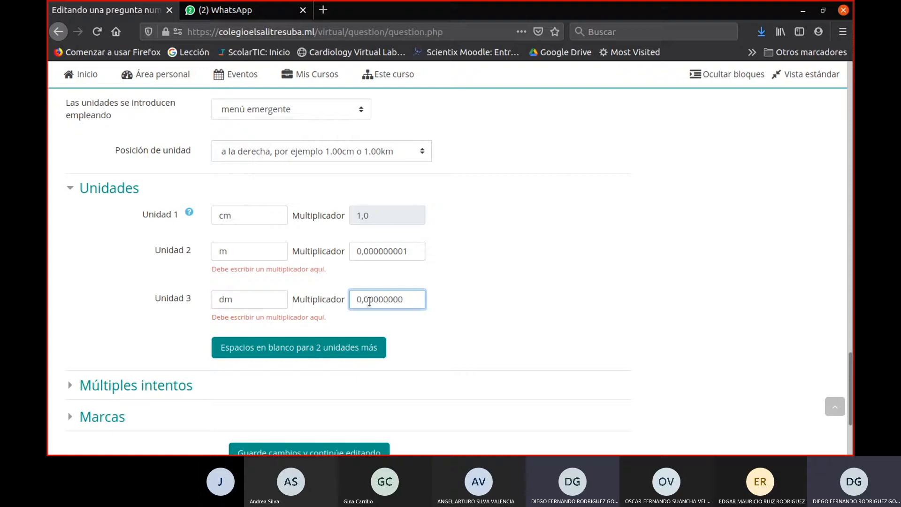
pyautogui.write('1')
pyautogui.scroll(-3, 351, 353)
pyautogui.click(265, 357)
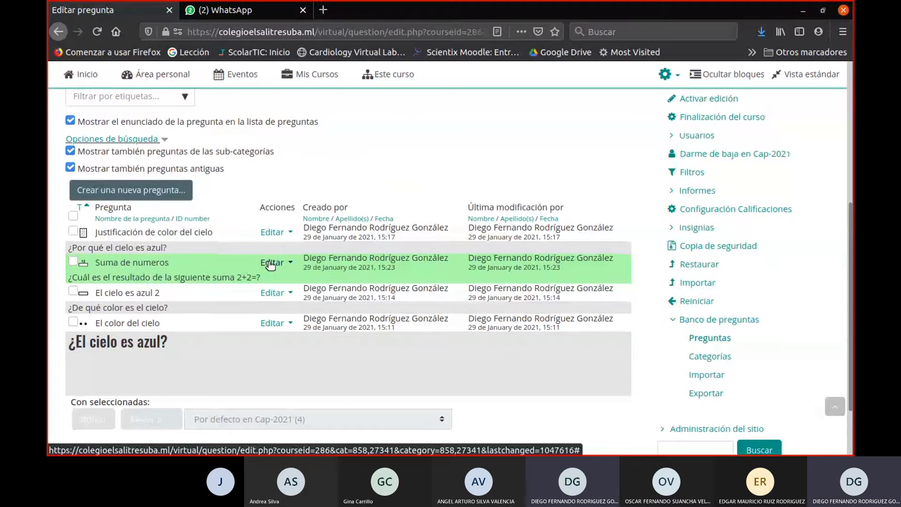
# - Preview the Suma de numeros question from the question bank and enter 4 as its answer
pyautogui.click(270, 263)
pyautogui.click(204, 338)
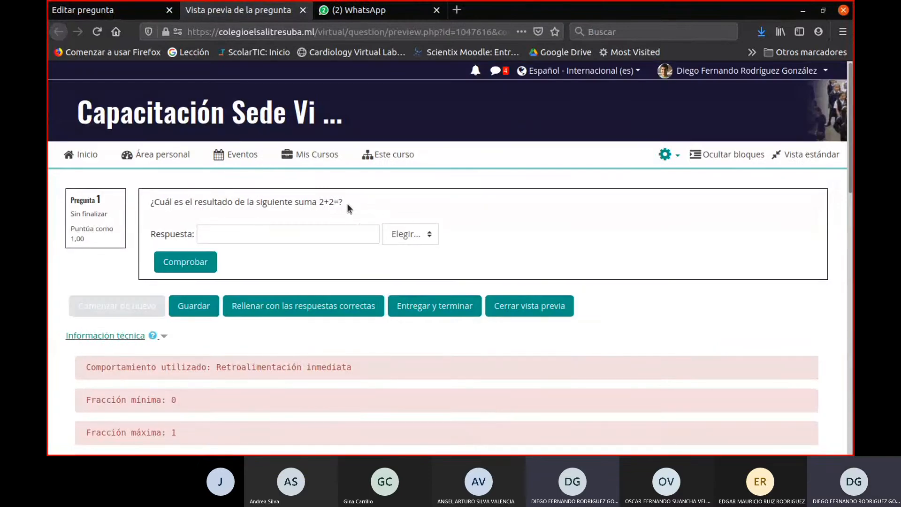
pyautogui.moveTo(347, 207); pyautogui.dragTo(146, 204)
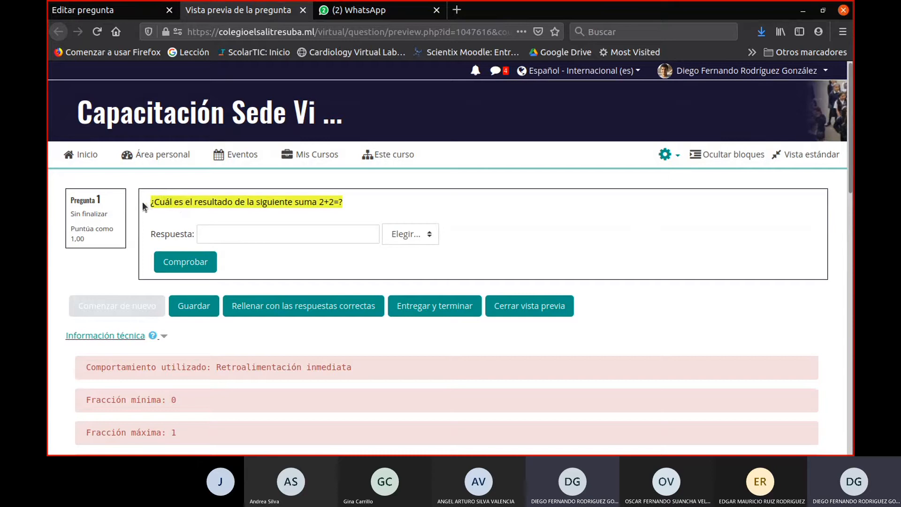
pyautogui.click(252, 232)
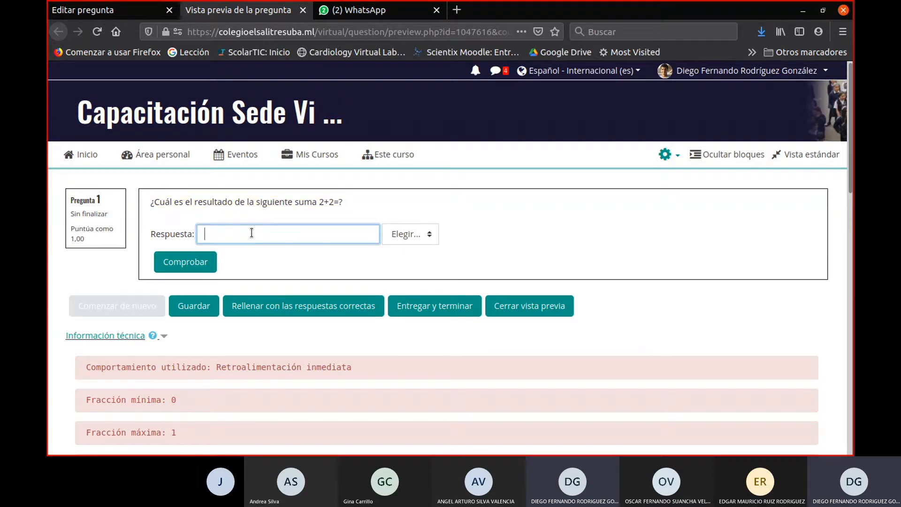
pyautogui.write('4')
# - Try cm, m and dm as the answer's unit, and fill the preview with the correct answers
pyautogui.click(409, 232)
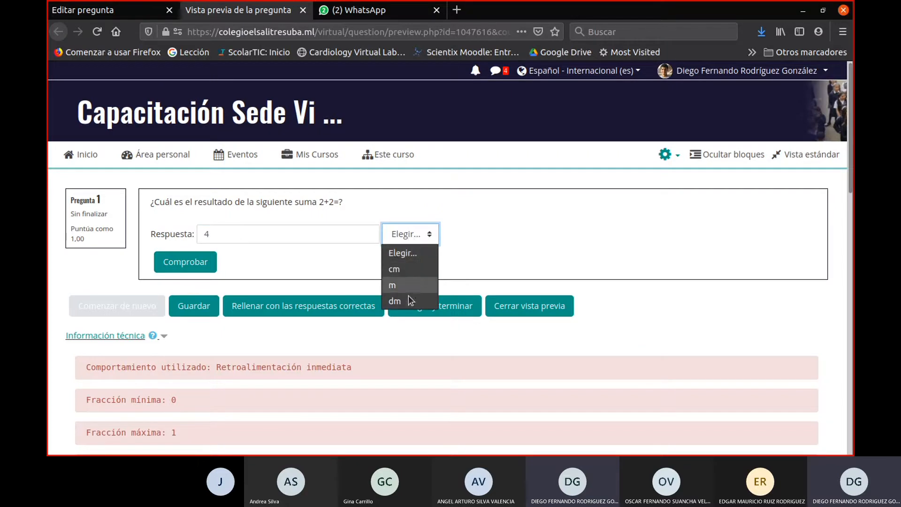
pyautogui.click(409, 270)
pyautogui.click(415, 242)
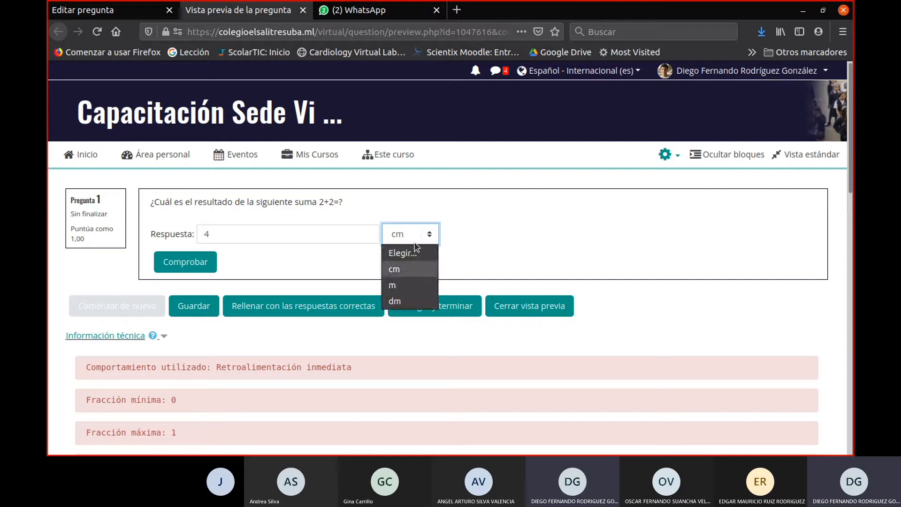
pyautogui.click(410, 272)
pyautogui.click(406, 241)
pyautogui.click(406, 283)
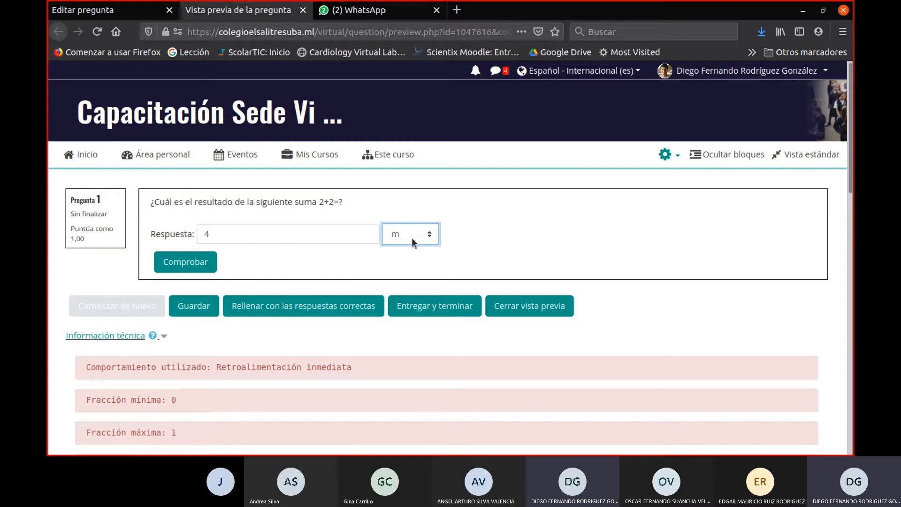
pyautogui.click(412, 237)
pyautogui.click(408, 295)
pyautogui.click(353, 306)
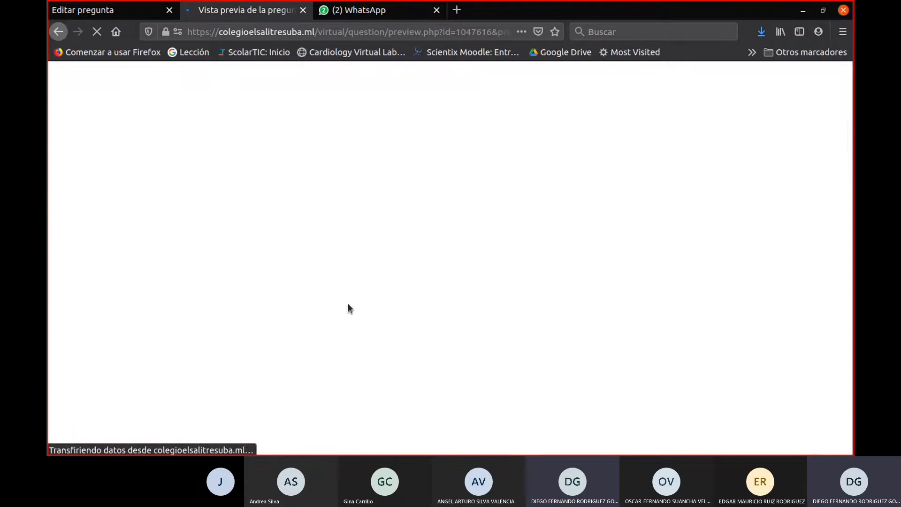
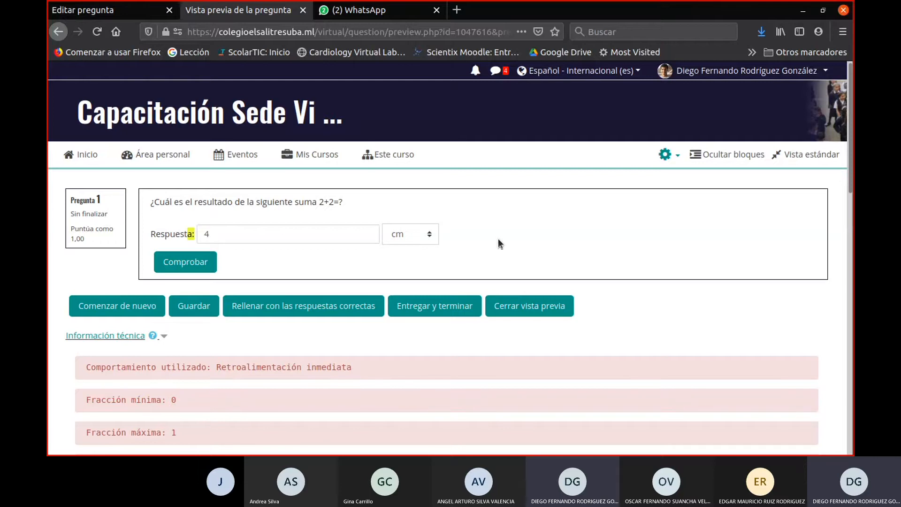
# - Close the question preview and add a new question of type Calculada to the question bank
pyautogui.click(303, 11)
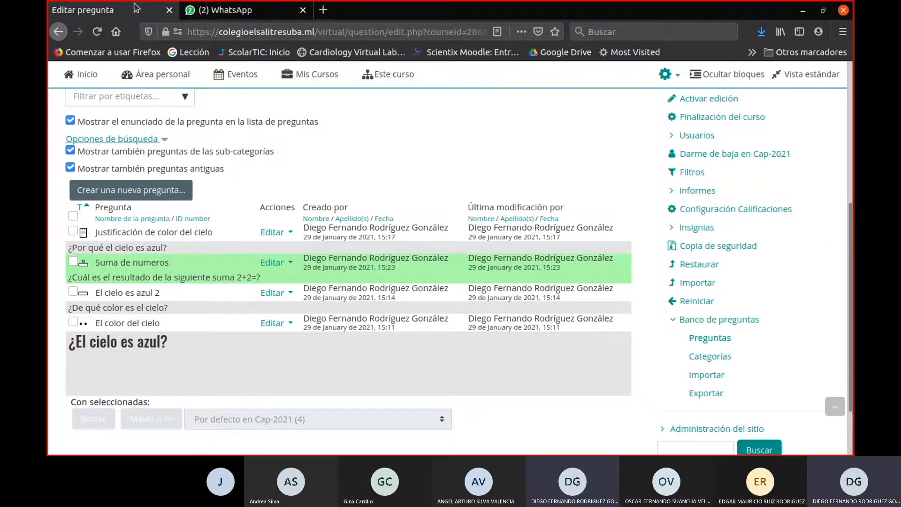
pyautogui.scroll(1, 247, 180)
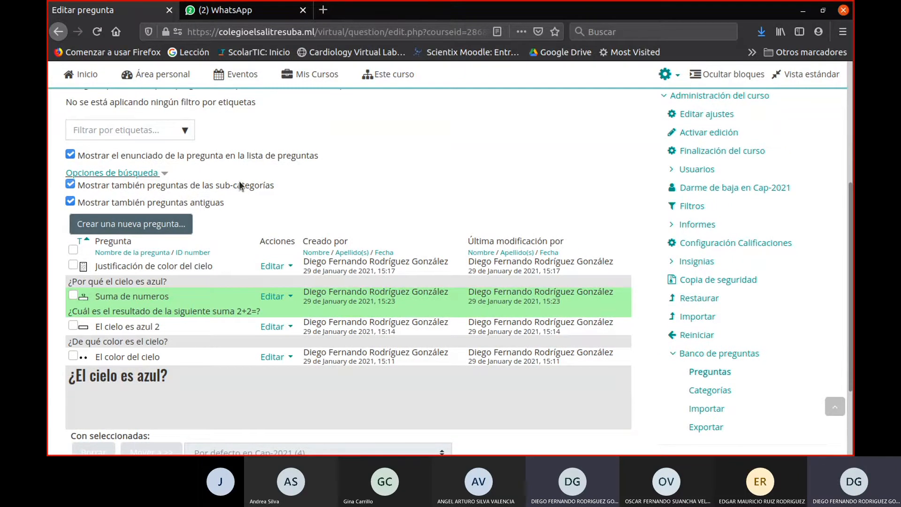
pyautogui.scroll(2, 239, 183)
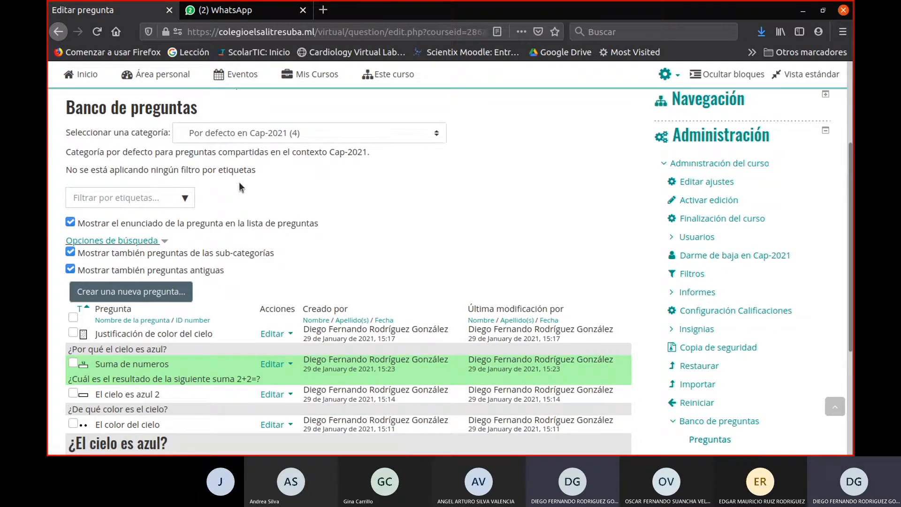
pyautogui.scroll(3, 243, 192)
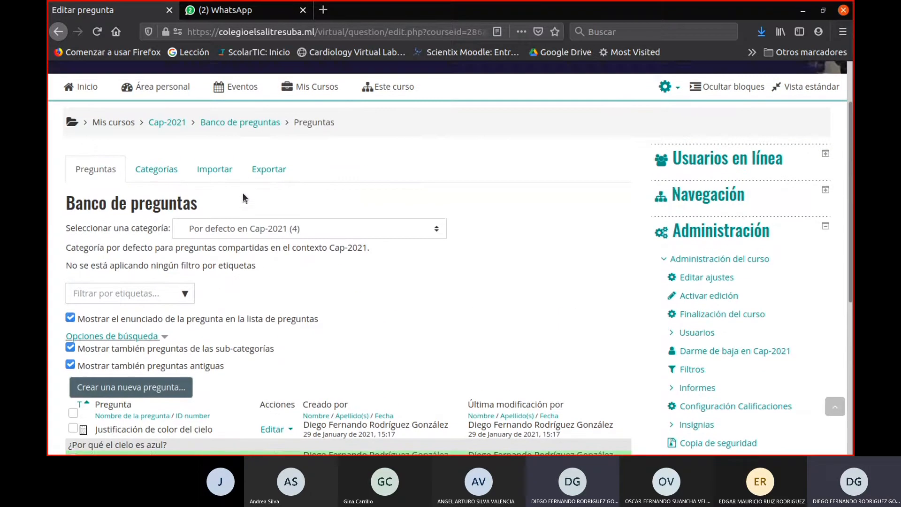
pyautogui.scroll(-4, 241, 194)
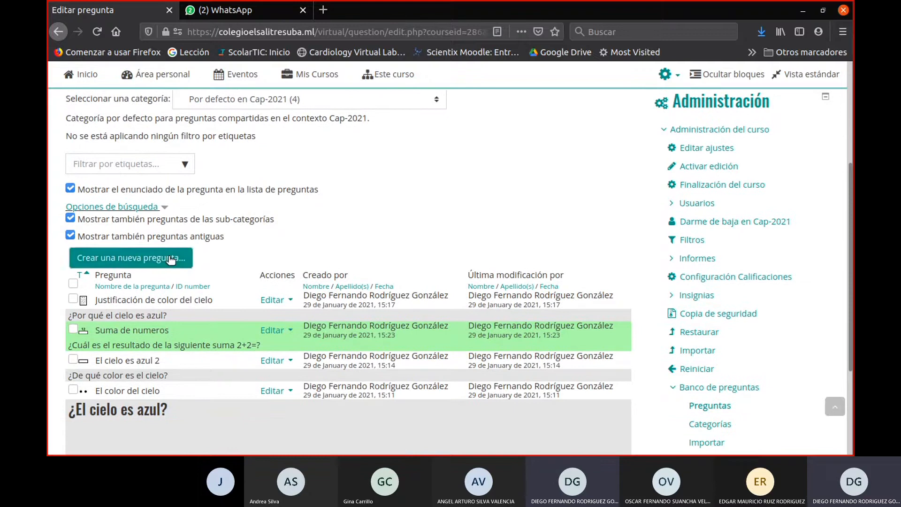
pyautogui.click(168, 260)
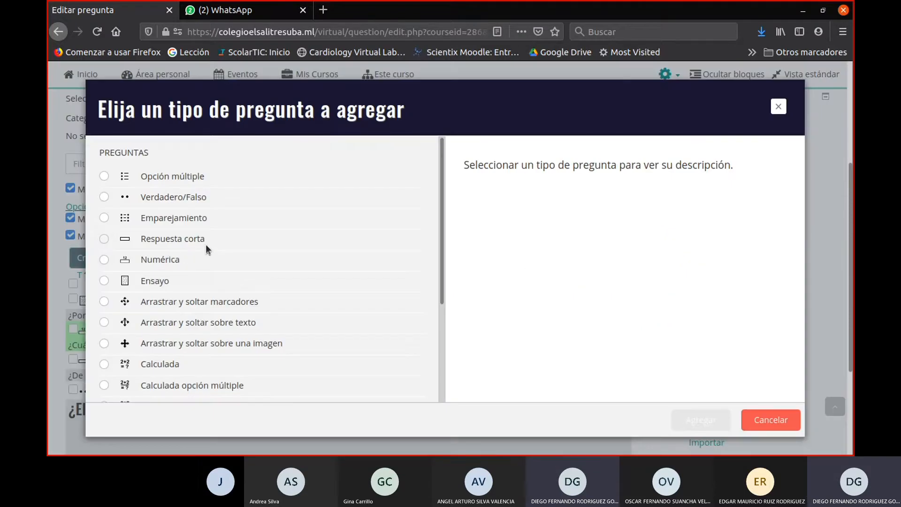
pyautogui.scroll(-3, 205, 244)
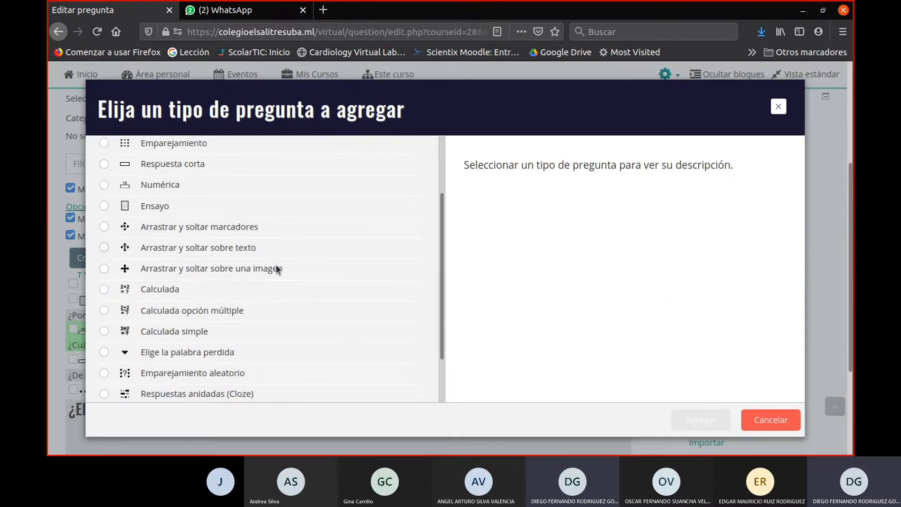
pyautogui.click(156, 291)
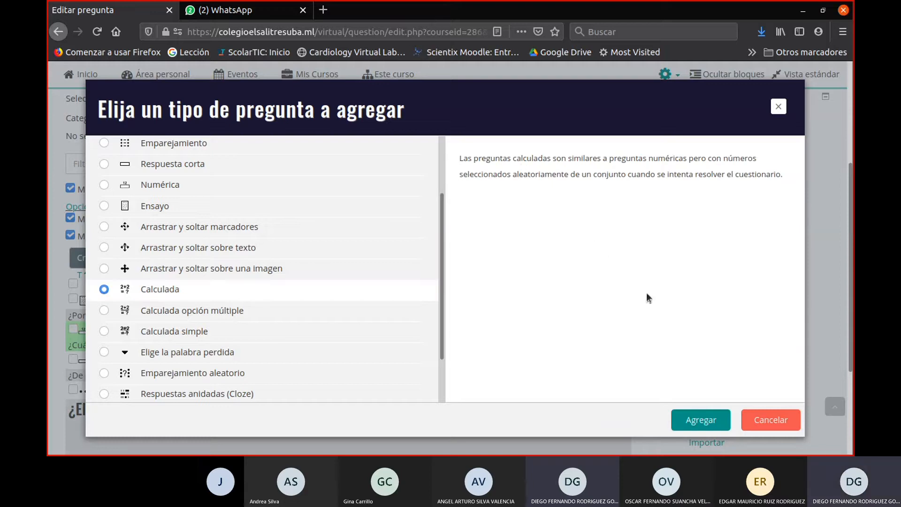
pyautogui.click(699, 422)
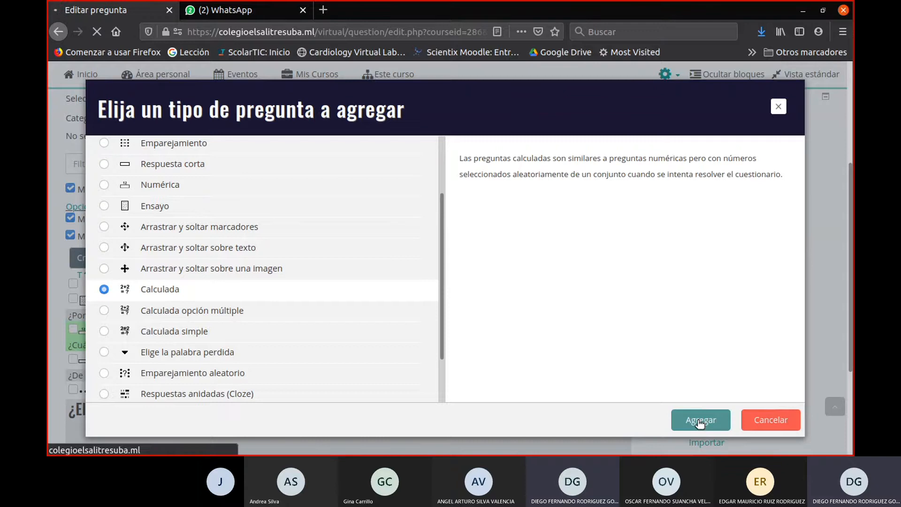
# - Examine the calculated question form's general, answer and unit sections and its shared wildcards line
pyautogui.scroll(-3, 461, 303)
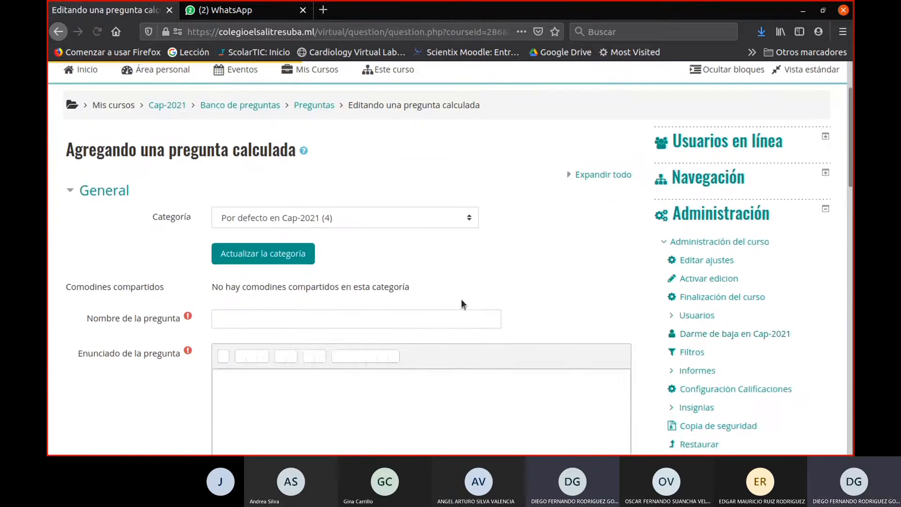
pyautogui.scroll(-7, 834, 334)
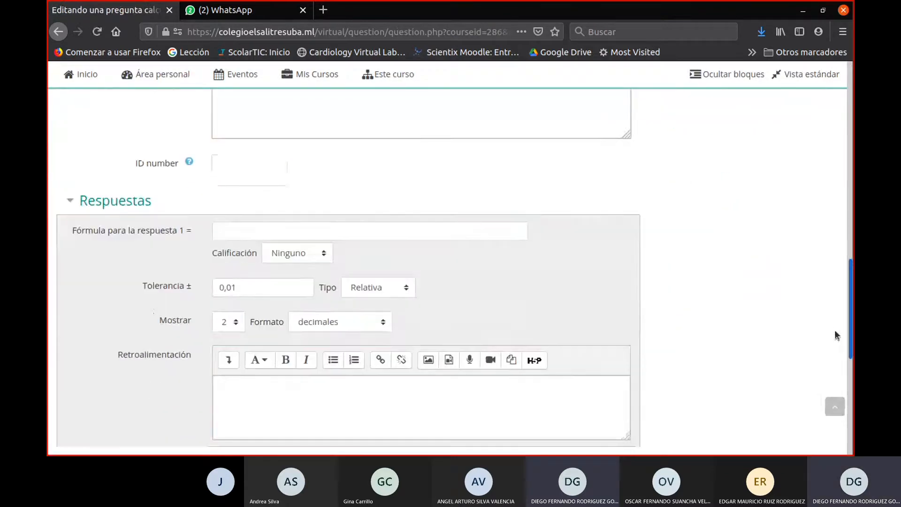
pyautogui.scroll(-6, 834, 334)
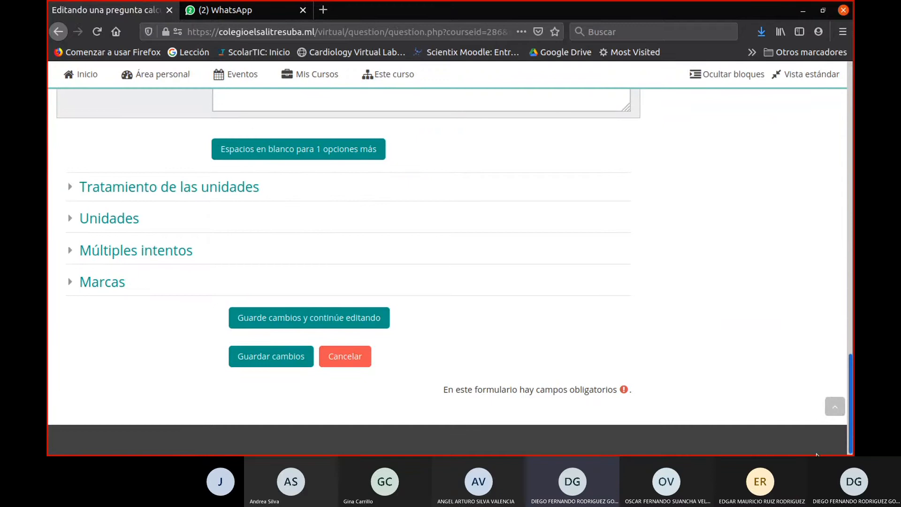
pyautogui.scroll(12, 826, 348)
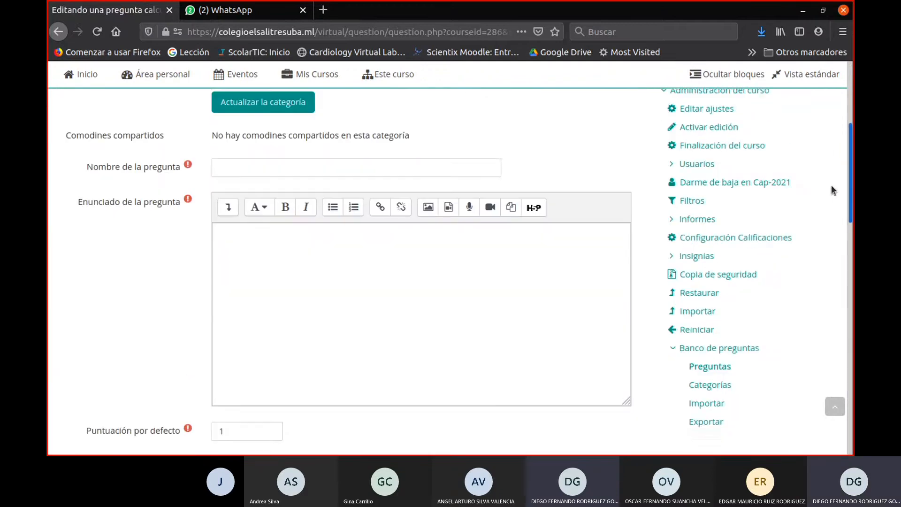
pyautogui.scroll(3, 831, 189)
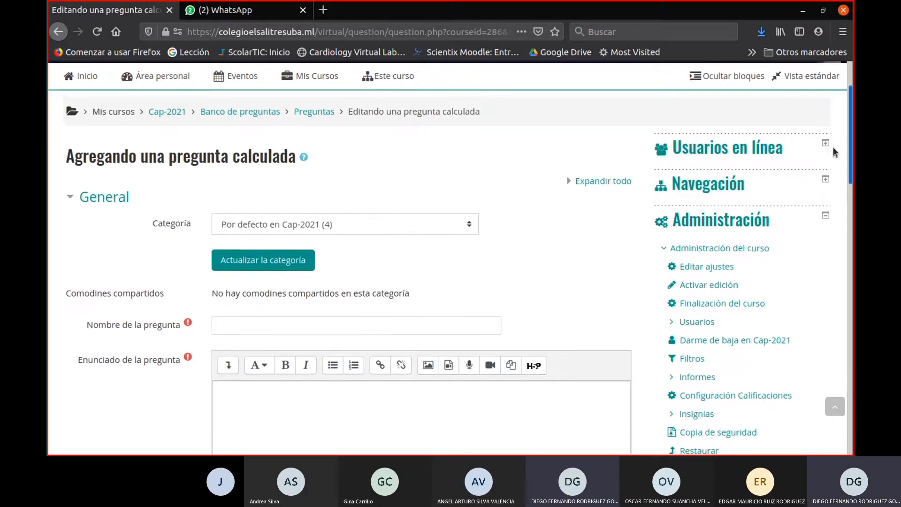
pyautogui.scroll(-1, 832, 150)
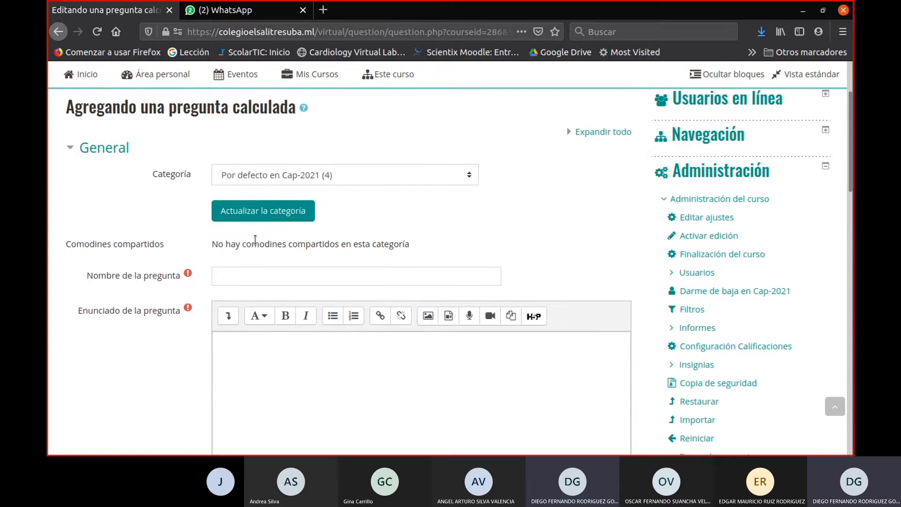
pyautogui.moveTo(242, 244); pyautogui.dragTo(284, 243)
# - Name the calculated question "División de 2 cifras"
pyautogui.click(273, 272)
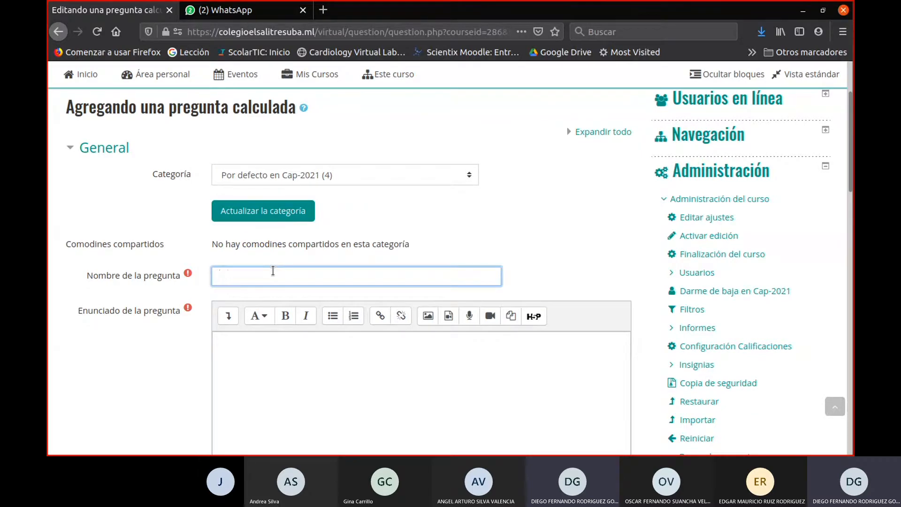
pyautogui.write('División de 2 cifras')
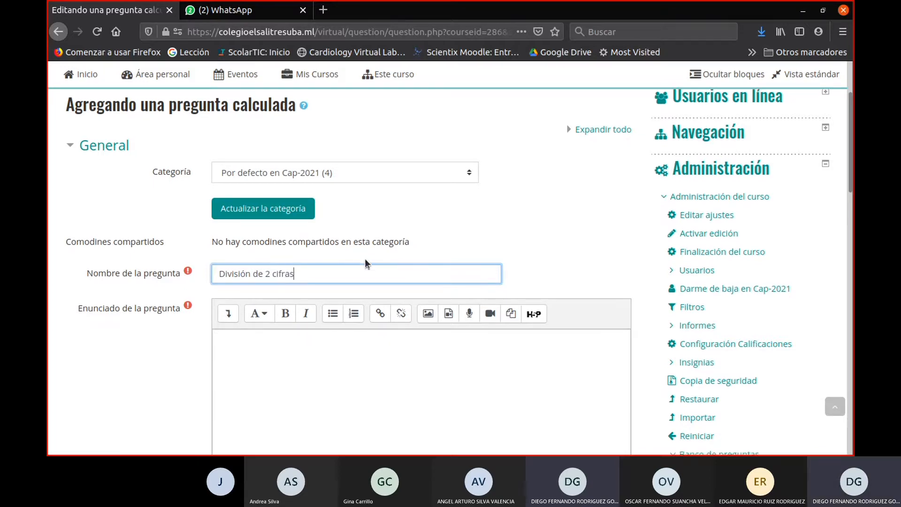
# - Write the question statement "Cuál es el resultado de la división Dividendo/Divisor"
pyautogui.scroll(-4, 366, 259)
pyautogui.scroll(1, 366, 260)
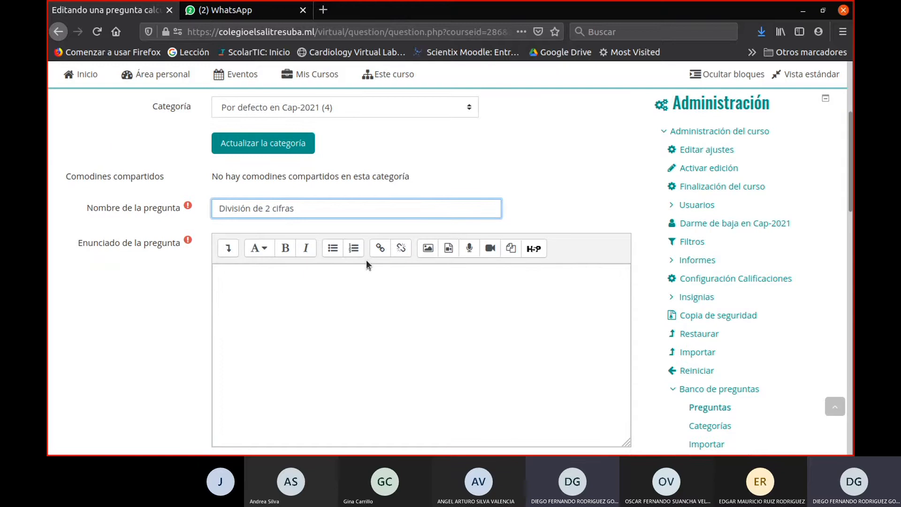
pyautogui.click(336, 258)
pyautogui.scroll(-3, 328, 254)
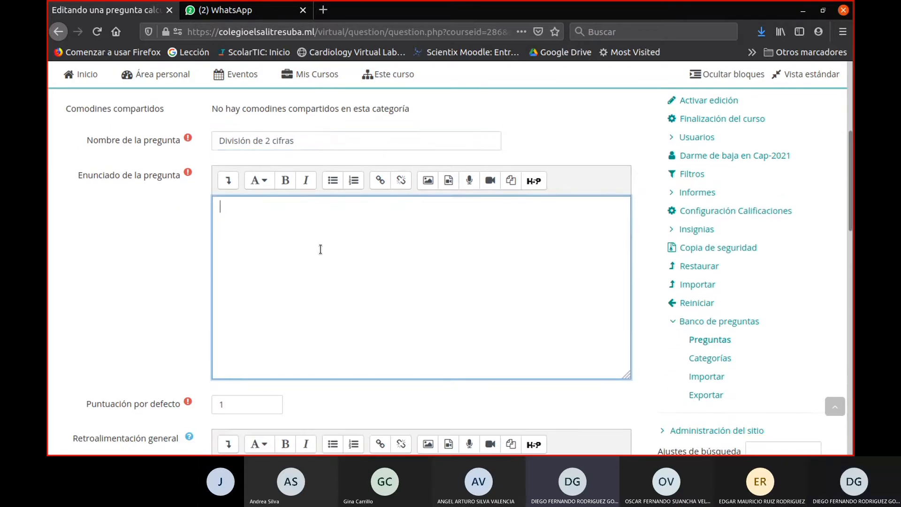
pyautogui.write('Cuá')
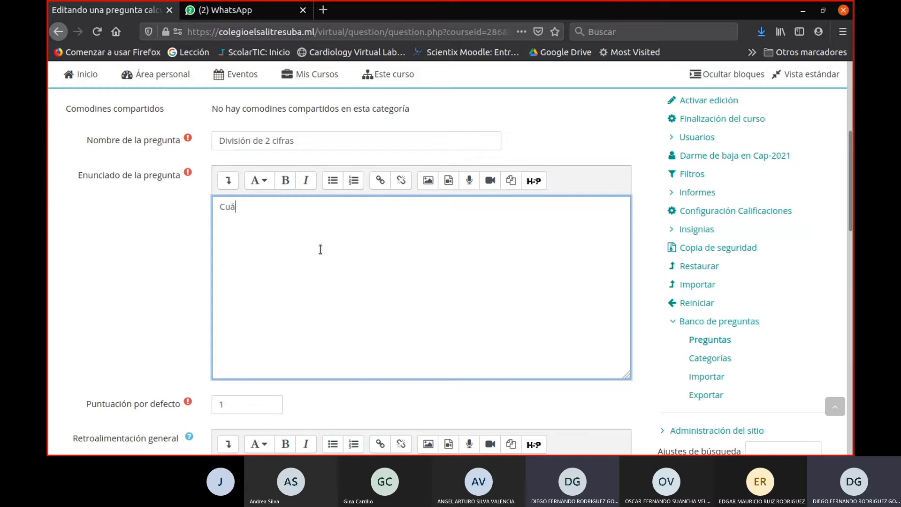
pyautogui.write('l es el resultado de la división')
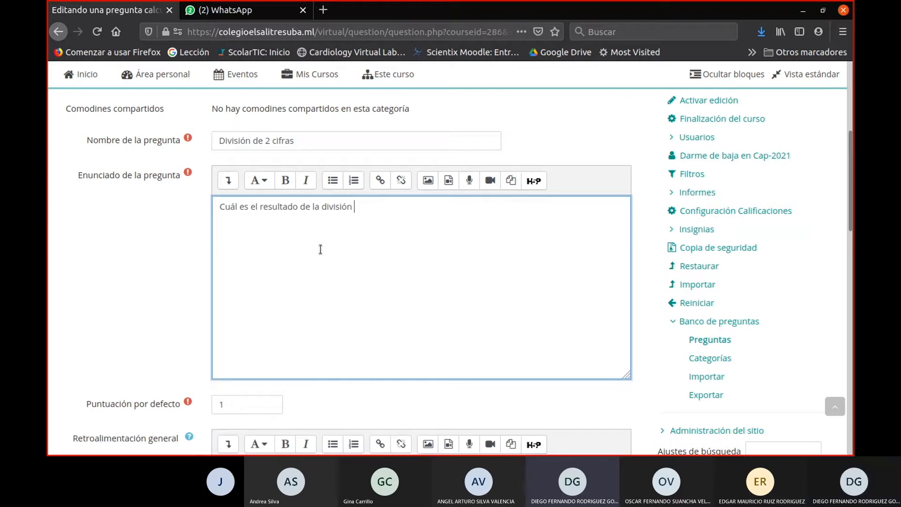
pyautogui.write('Divi')
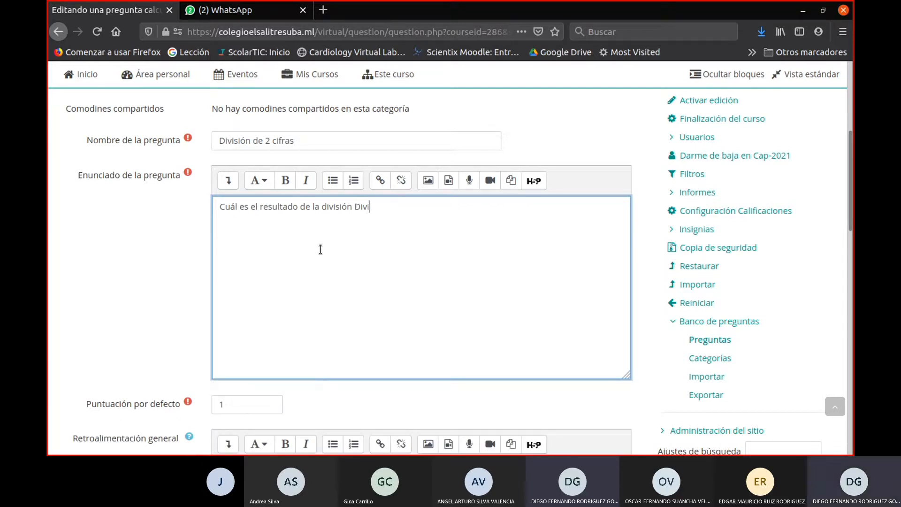
pyautogui.write('dendo/Divisor')
# - Enclose the words Dividendo and Divisor in the statement in double square brackets, as [[Dividendo]]/[[Divisor]]
pyautogui.write('{{')
pyautogui.press('BackSpace')
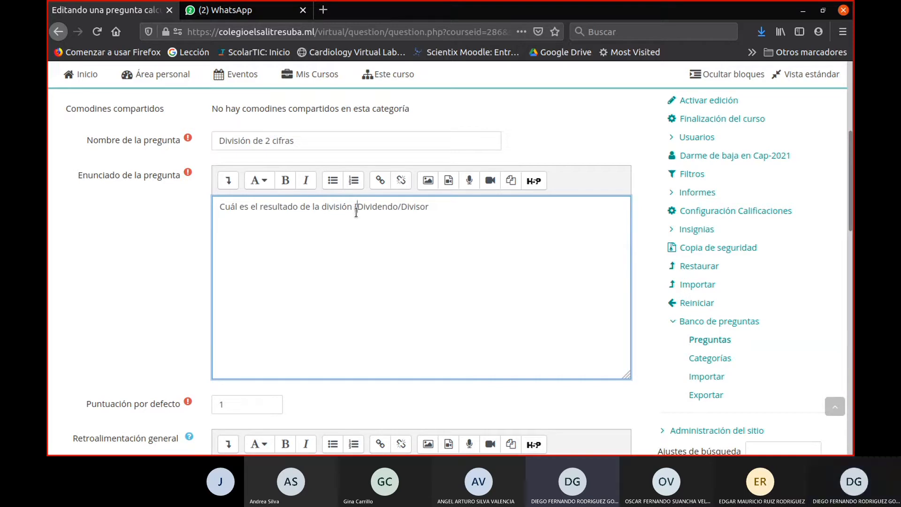
pyautogui.write('{')
pyautogui.write('}}')
pyautogui.press('Right')
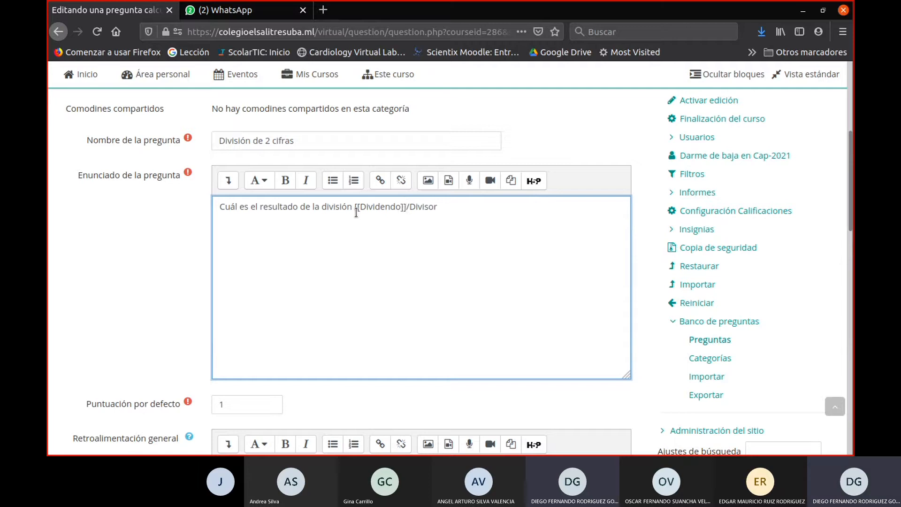
pyautogui.write('[[')
pyautogui.write(']]')
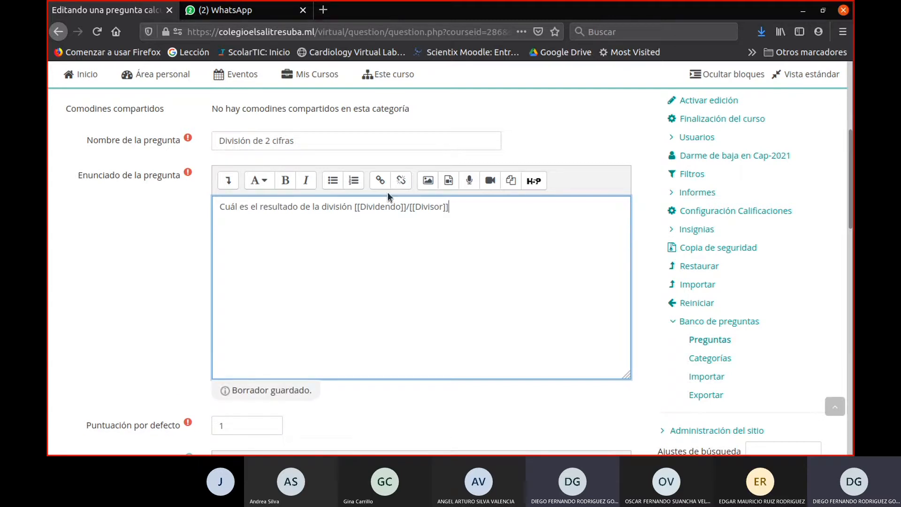
# - Replace the slash between [[Dividendo]] and [[Divisor]] with the ÷ operator (\div) from the equation editor
pyautogui.click(410, 207)
pyautogui.press('BackSpace')
pyautogui.click(228, 180)
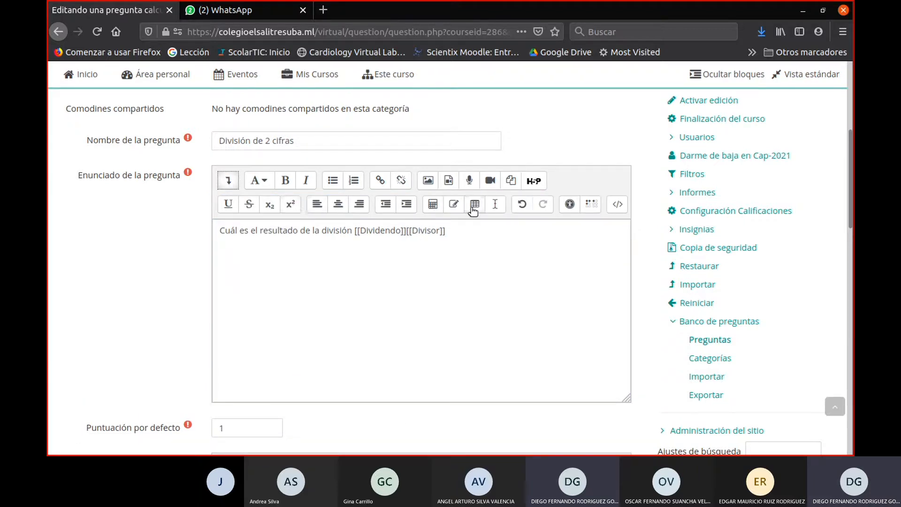
pyautogui.click(439, 212)
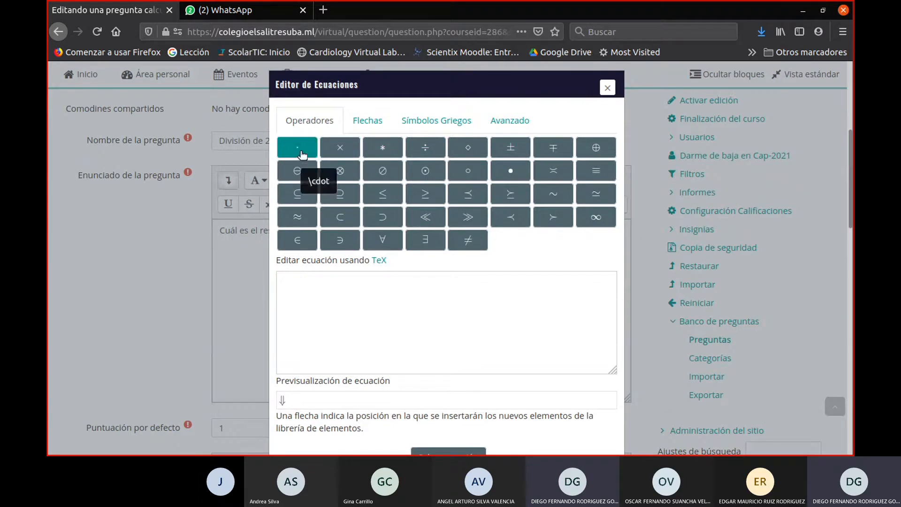
pyautogui.click(428, 147)
pyautogui.scroll(-3, 296, 316)
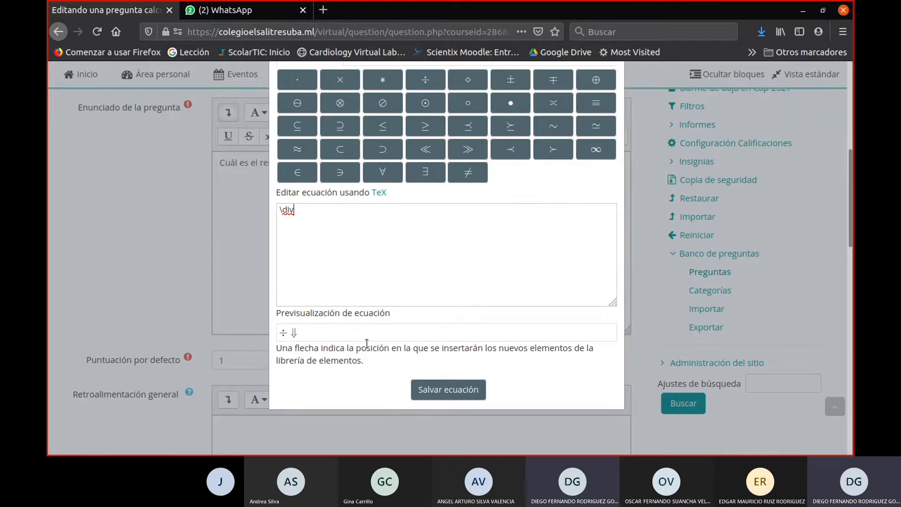
pyautogui.scroll(5, 368, 343)
pyautogui.scroll(-3, 419, 370)
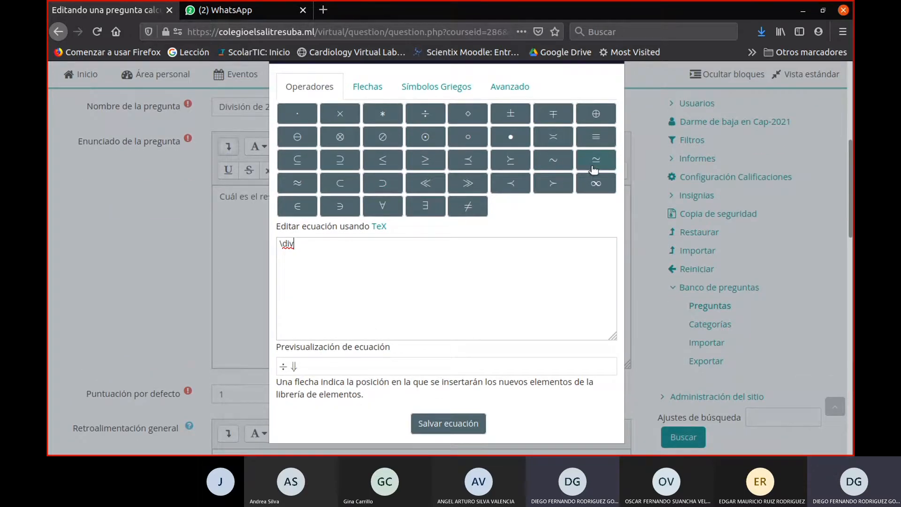
pyautogui.click(368, 86)
pyautogui.click(434, 91)
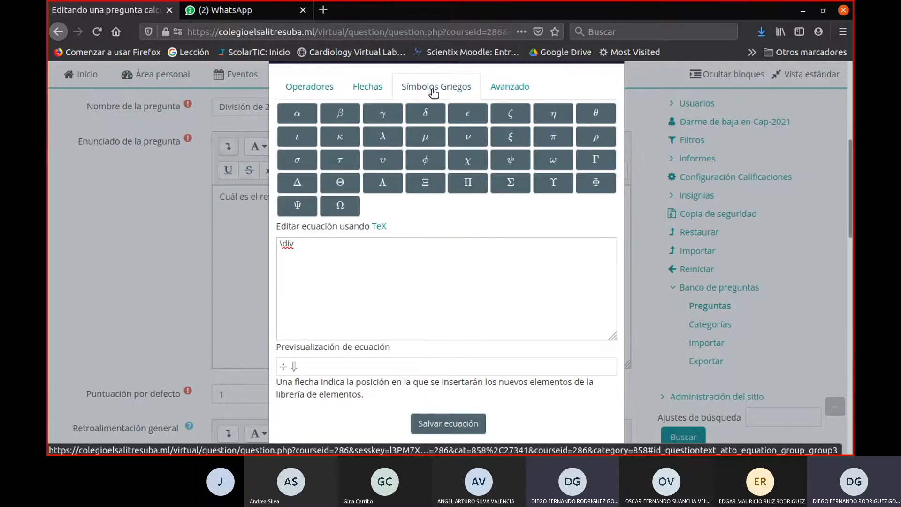
pyautogui.click(520, 89)
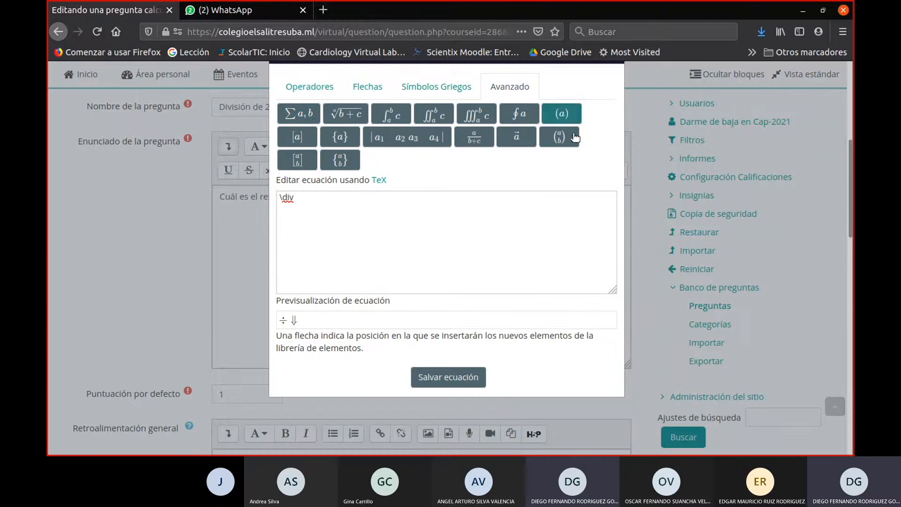
pyautogui.click(429, 375)
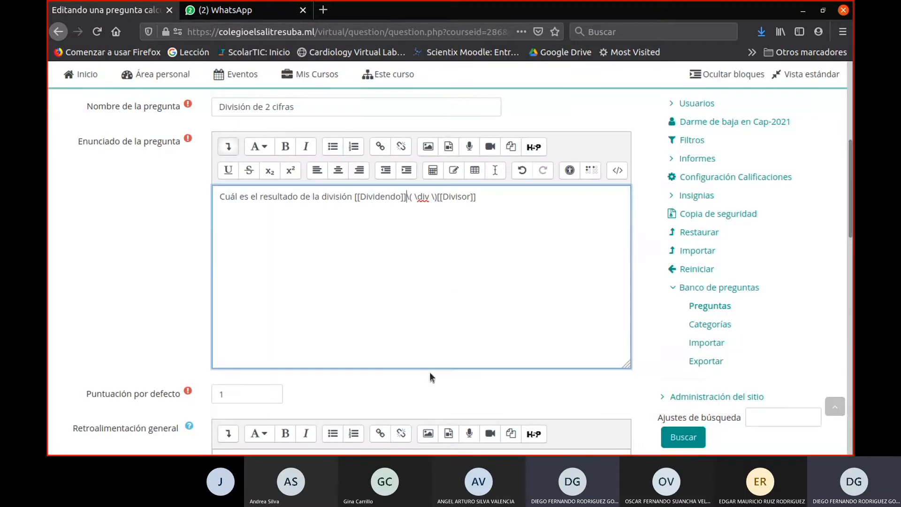
# - Toggle the statement's HTML source view on and off, and delete the backslash before the opening parenthesis of the equation
pyautogui.click(614, 173)
pyautogui.click(614, 174)
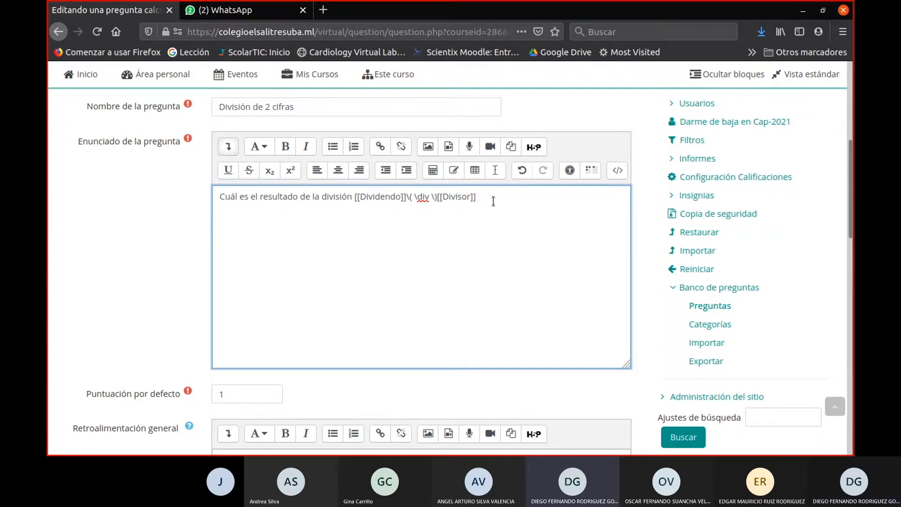
pyautogui.click(410, 197)
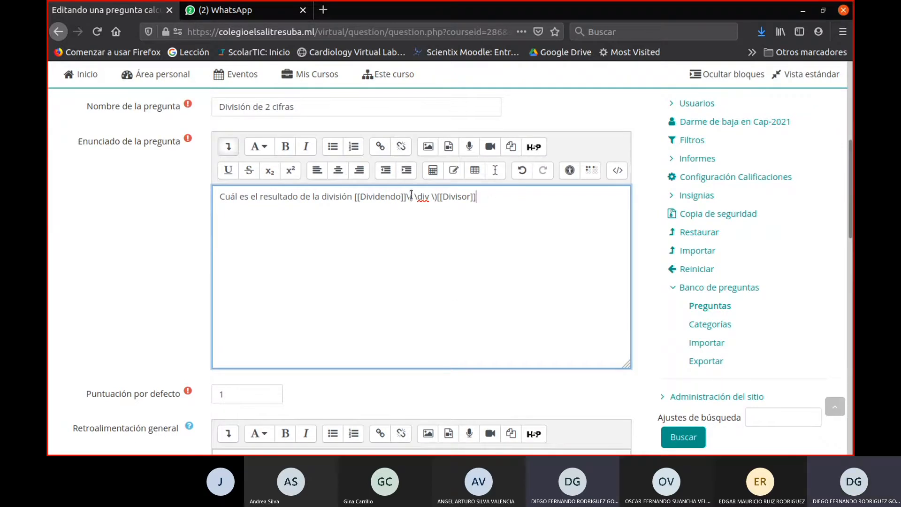
pyautogui.press('BackSpace')
# - Look over the question statement, general feedback and Respuestas sections of the calculated question form
pyautogui.scroll(-3, 508, 206)
pyautogui.moveTo(479, 128); pyautogui.dragTo(189, 135)
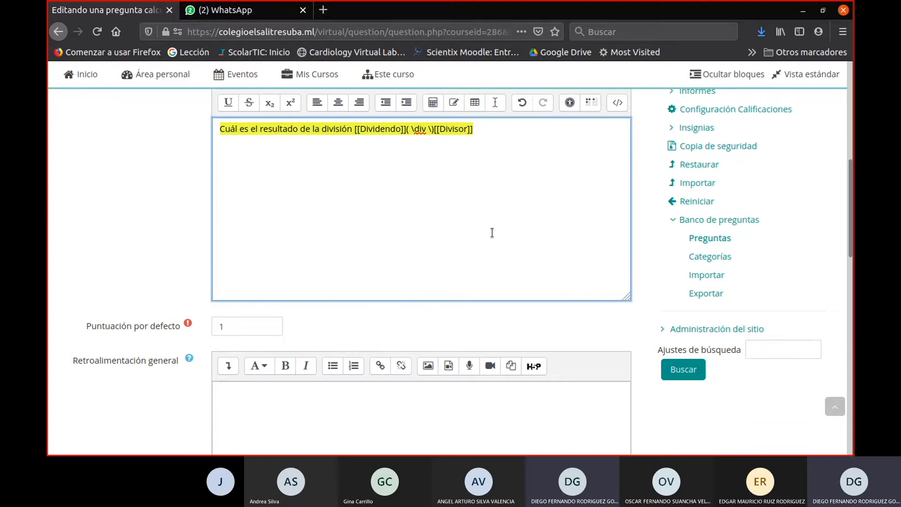
pyautogui.scroll(-4, 491, 233)
pyautogui.click(327, 347)
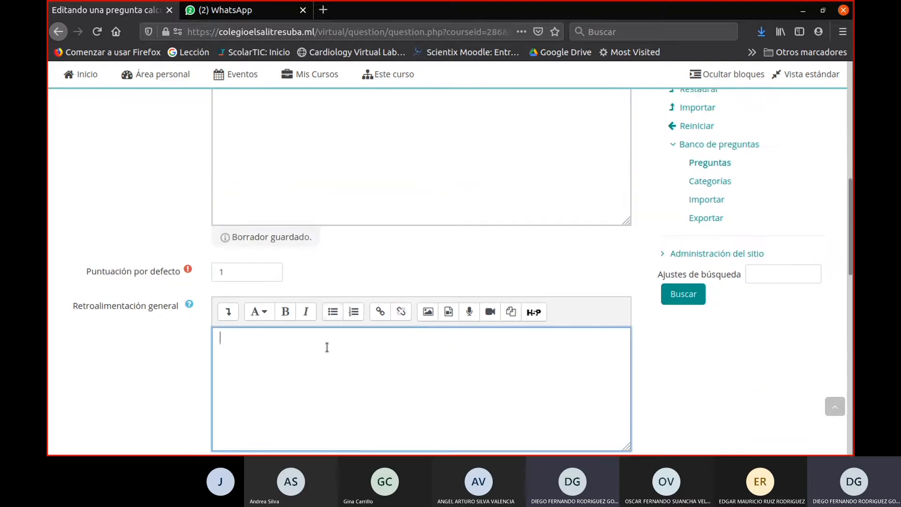
pyautogui.scroll(-4, 327, 346)
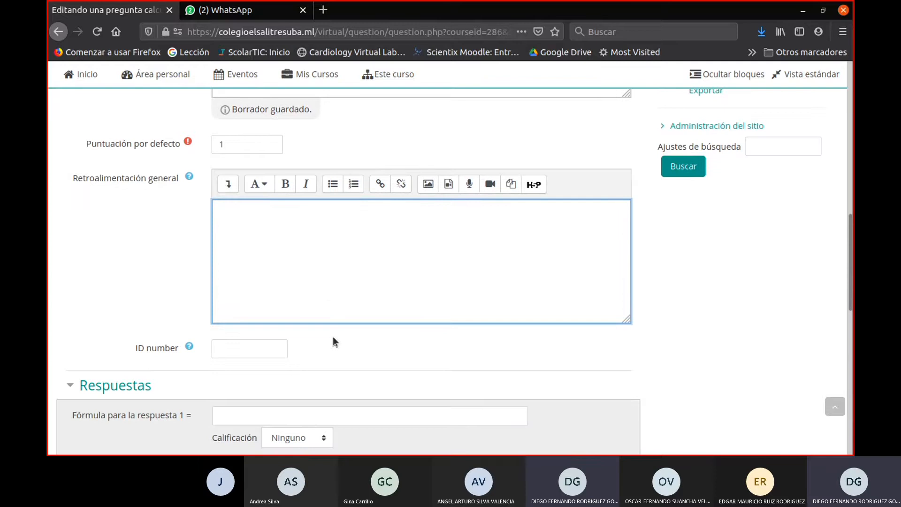
pyautogui.scroll(-6, 319, 328)
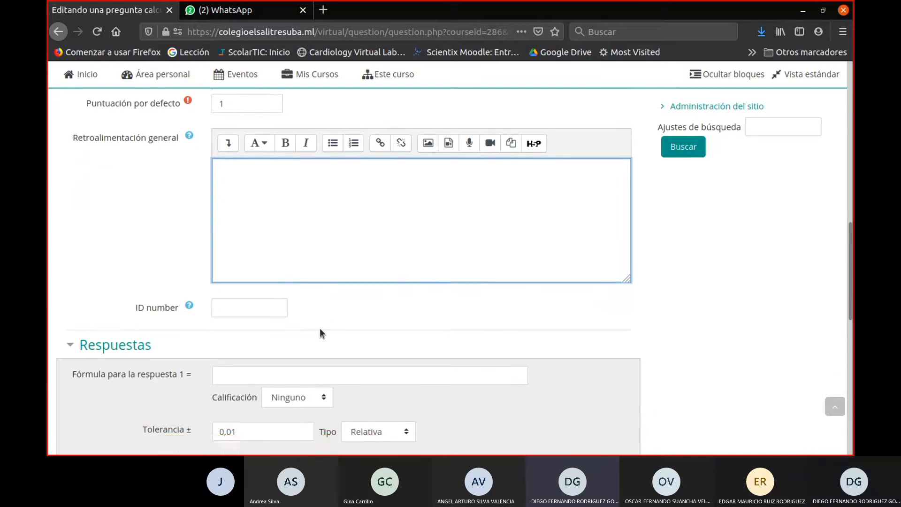
pyautogui.scroll(-3, 392, 324)
pyautogui.scroll(3, 394, 322)
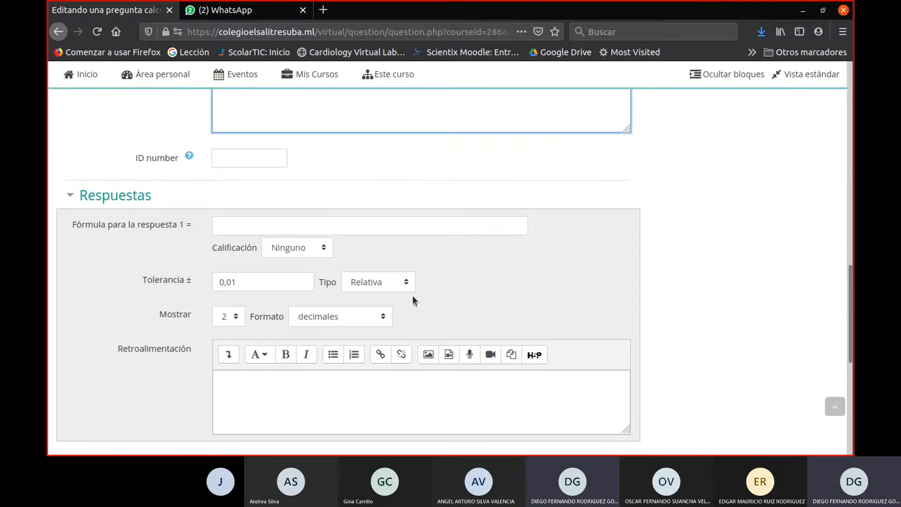
# - Copy [[Dividendo]] from the question statement into the formula for answer 1 and follow it with a slash
pyautogui.scroll(12, 463, 240)
pyautogui.scroll(3, 465, 240)
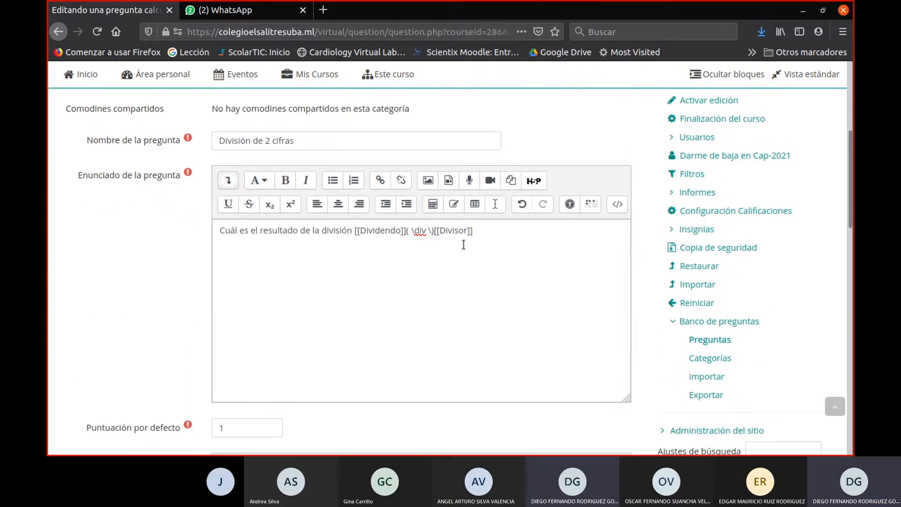
pyautogui.moveTo(355, 230); pyautogui.dragTo(407, 234)
pyautogui.hotkey('ctrl', 'c')
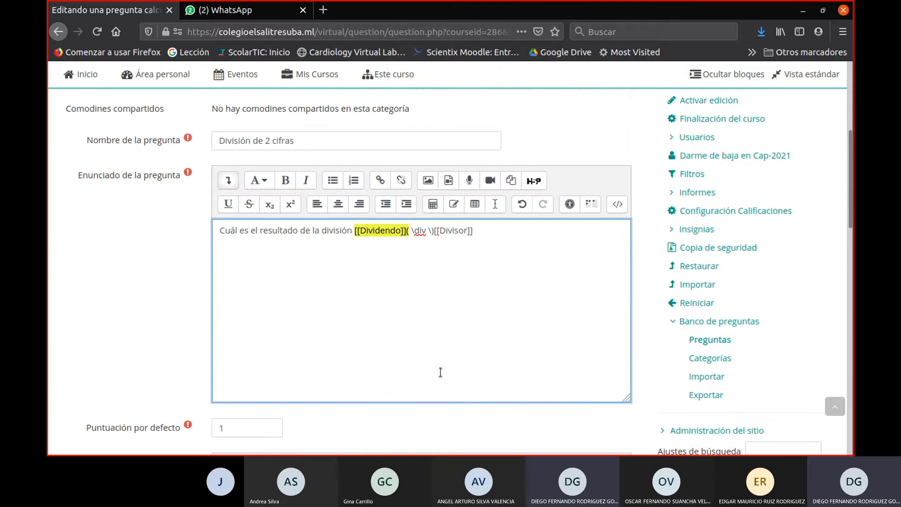
pyautogui.scroll(-7, 403, 356)
pyautogui.scroll(3, 539, 219)
pyautogui.scroll(3, 539, 219)
pyautogui.scroll(-15, 454, 313)
pyautogui.scroll(-1, 330, 341)
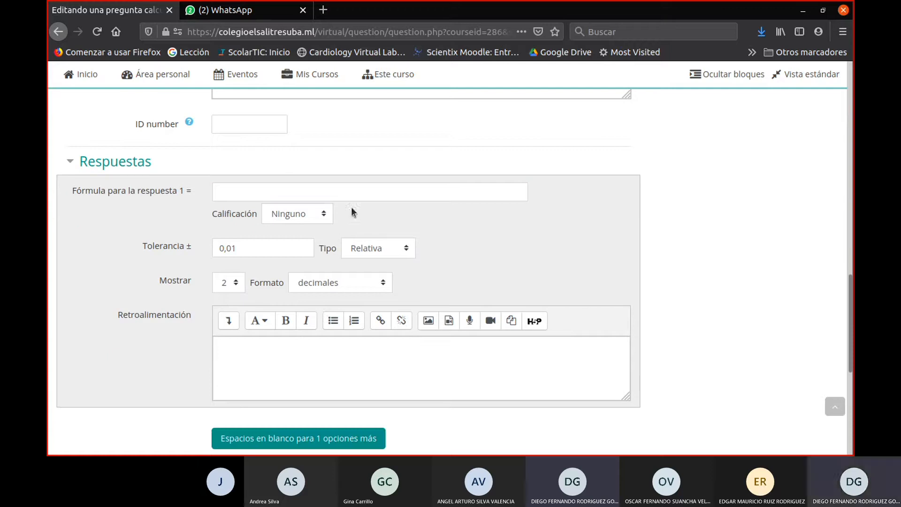
pyautogui.click(316, 195)
pyautogui.hotkey('ctrl', 'v')
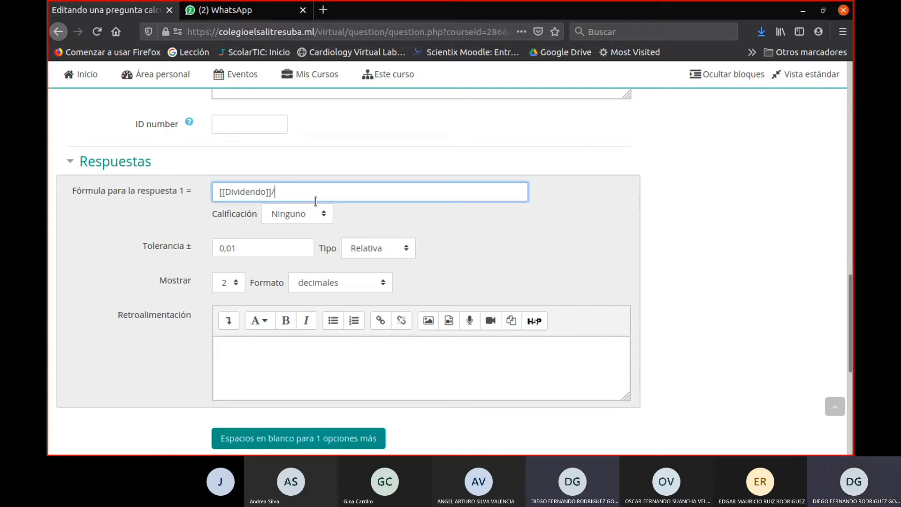
# - Complete the formula for answer 1 as [[Dividendo]]/[[Divisor]] using the statement's wildcard, and set its grade to 100%
pyautogui.scroll(15, 450, 199)
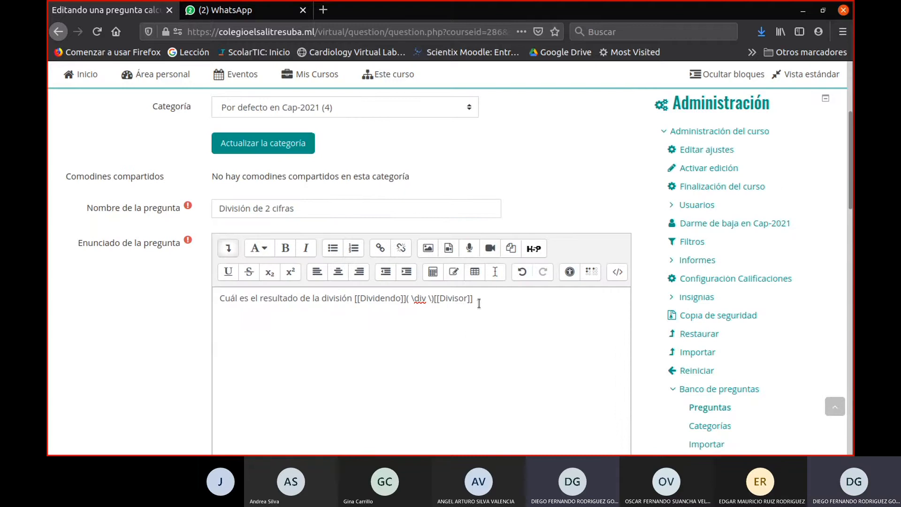
pyautogui.moveTo(474, 301); pyautogui.dragTo(433, 303)
pyautogui.hotkey('ctrl', 'c')
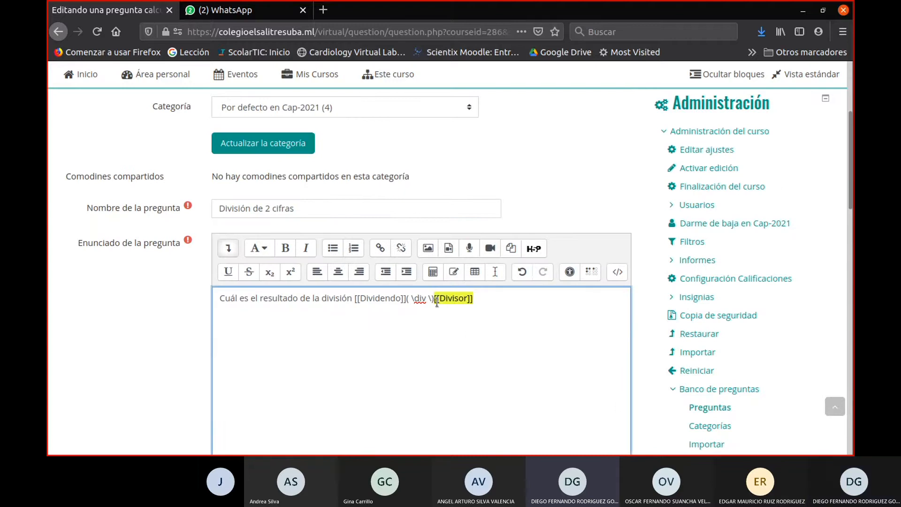
pyautogui.scroll(-15, 368, 297)
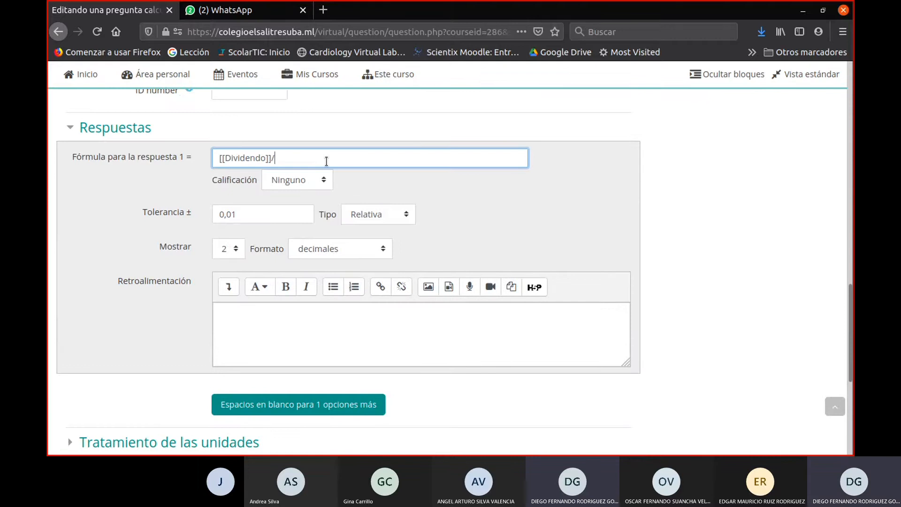
pyautogui.hotkey('ctrl', 'v')
pyautogui.click(303, 176)
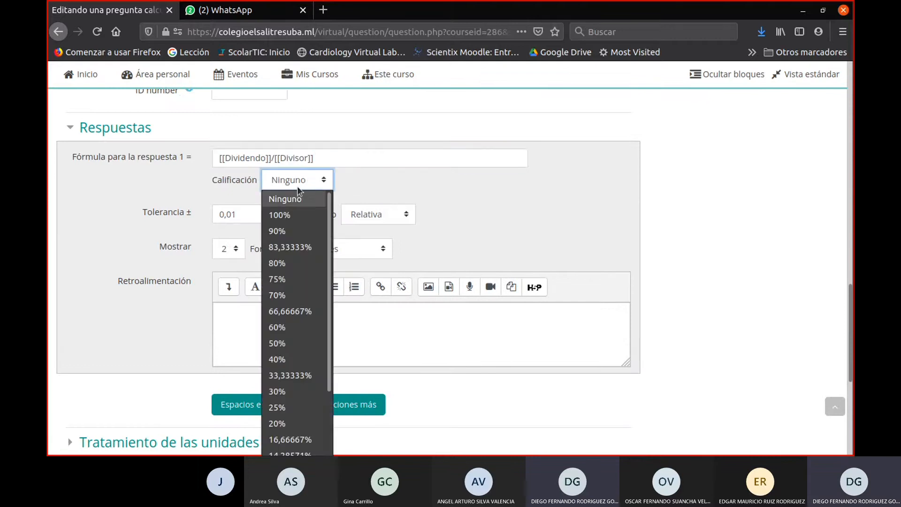
pyautogui.click(295, 198)
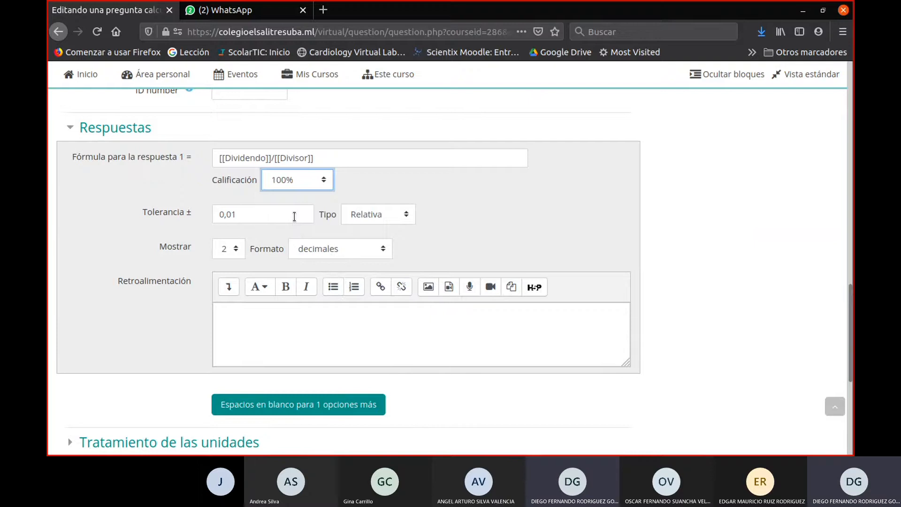
# - Choose Relativa as the tolerance type for answer 1
pyautogui.click(256, 215)
pyautogui.moveTo(142, 213); pyautogui.dragTo(190, 213)
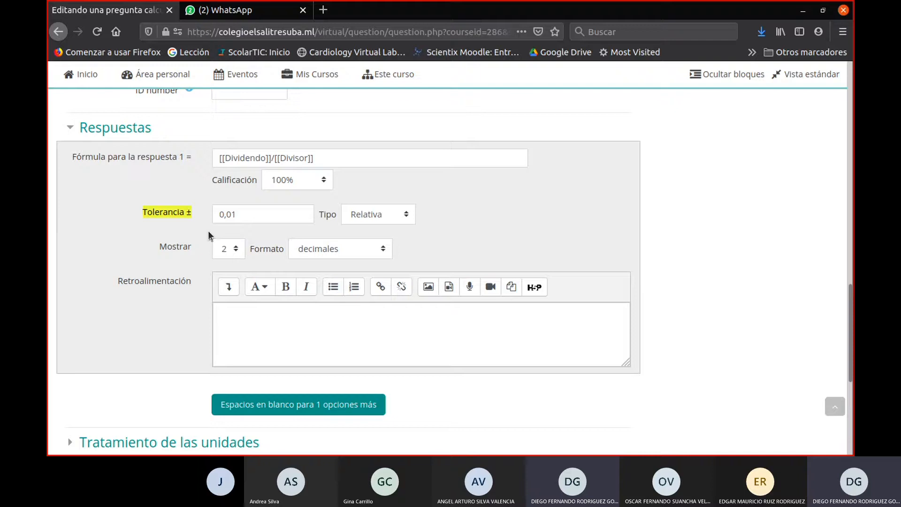
pyautogui.click(380, 213)
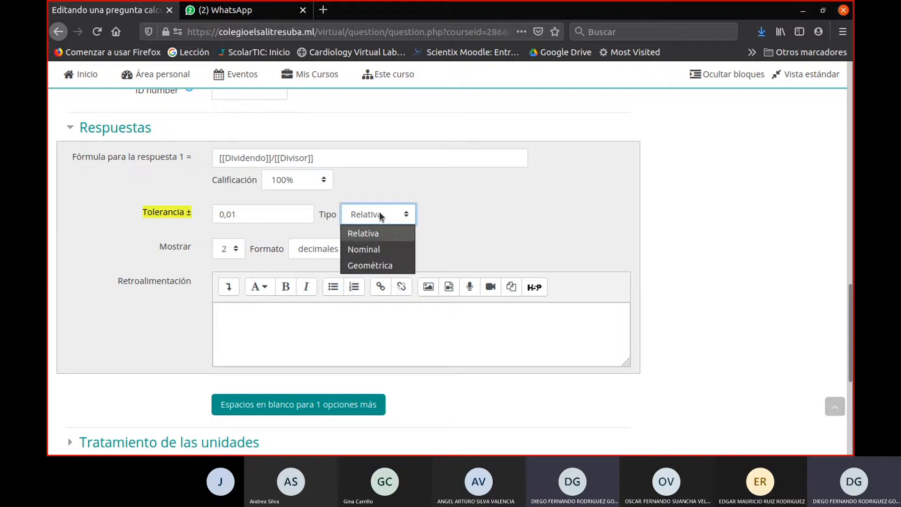
pyautogui.click(382, 236)
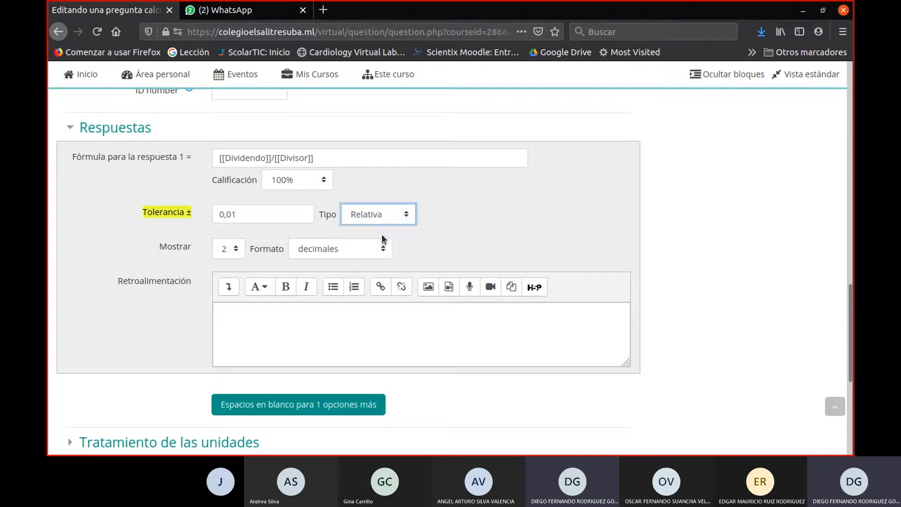
# - Choose 2 decimales as the display format for answer 1
pyautogui.click(225, 254)
pyautogui.click(225, 254)
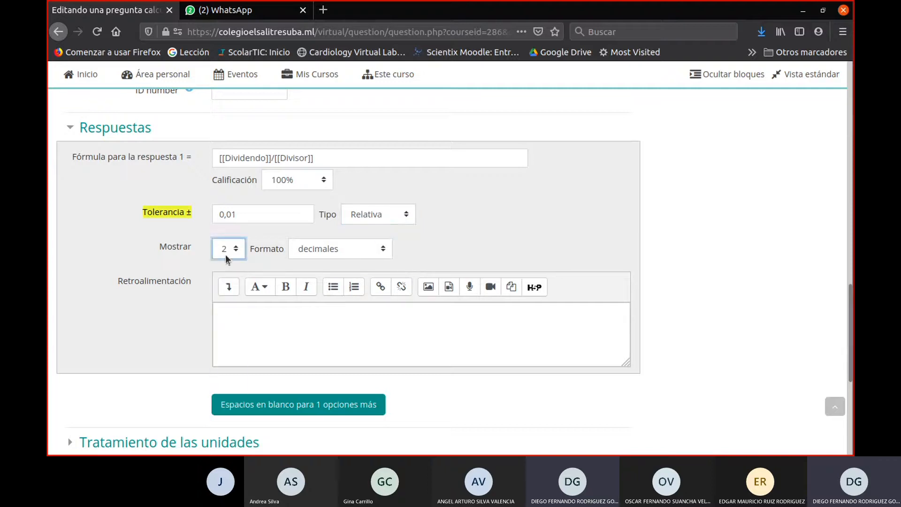
pyautogui.click(330, 249)
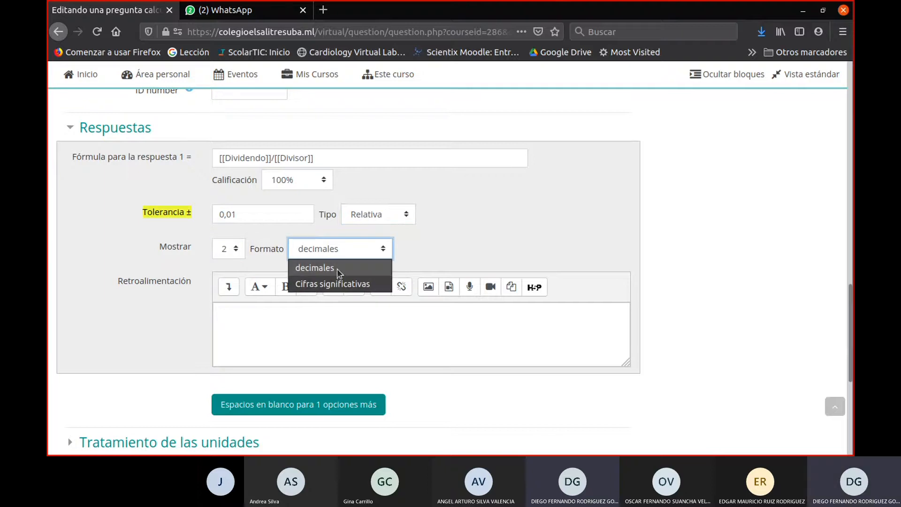
pyautogui.click(336, 269)
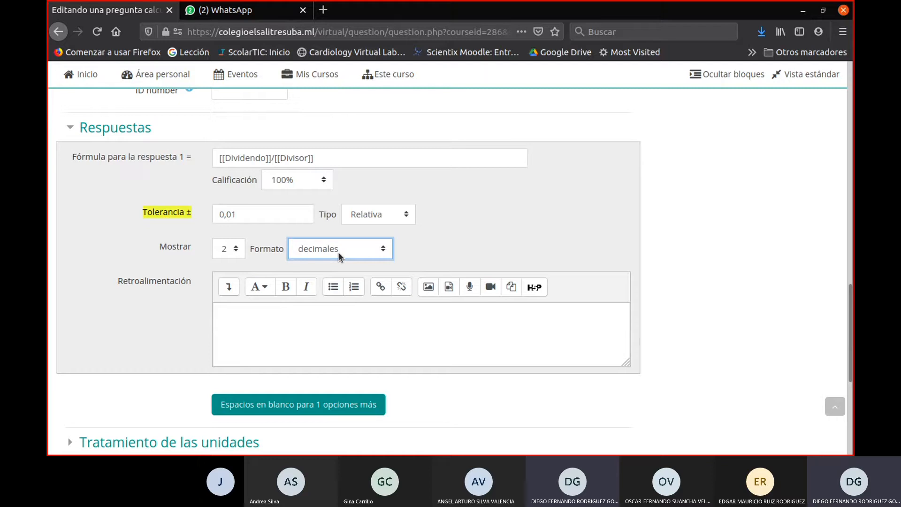
pyautogui.click(338, 252)
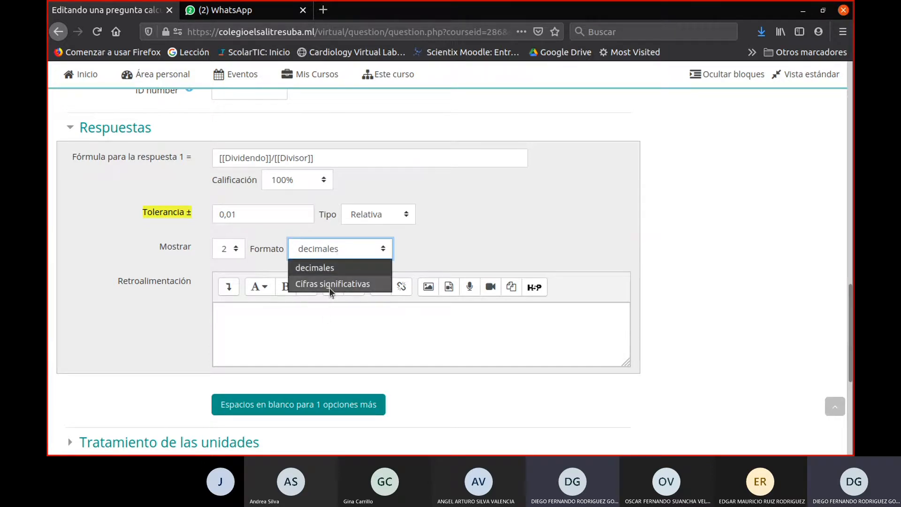
pyautogui.click(333, 267)
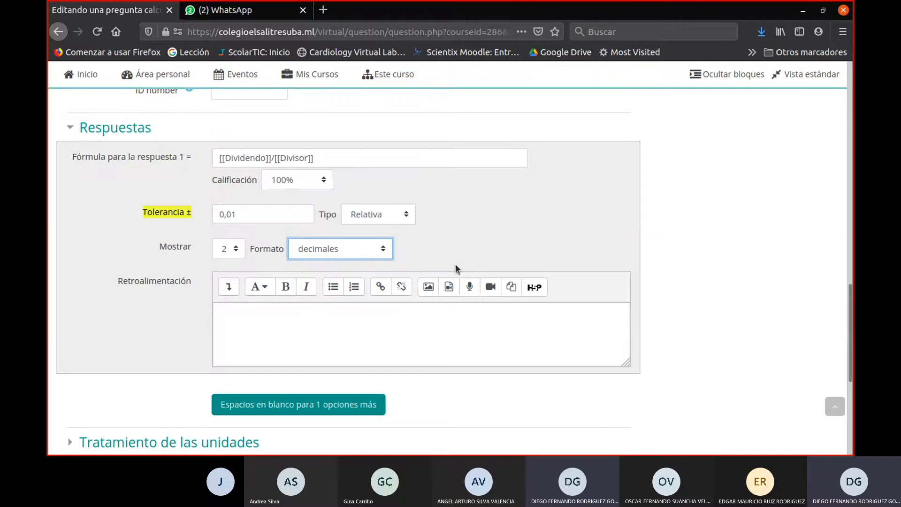
# - Examine the rest of the question form, including the unit handling and Unidades sections
pyautogui.scroll(-2, 457, 263)
pyautogui.scroll(2, 467, 263)
pyautogui.scroll(-3, 436, 286)
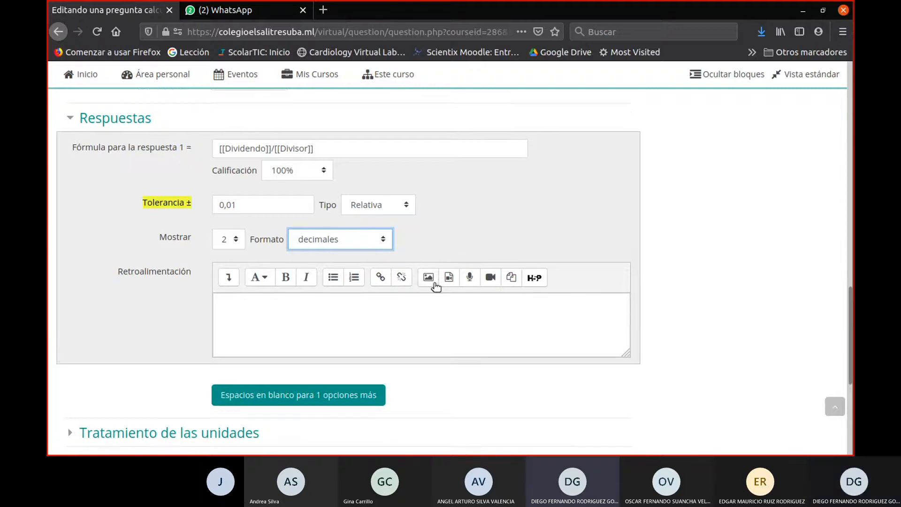
pyautogui.scroll(1, 353, 355)
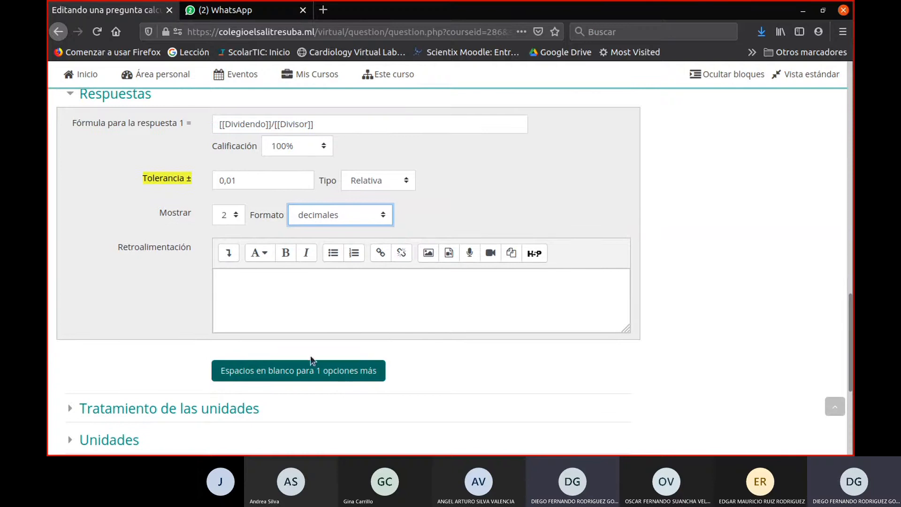
pyautogui.scroll(-3, 325, 357)
pyautogui.click(69, 341)
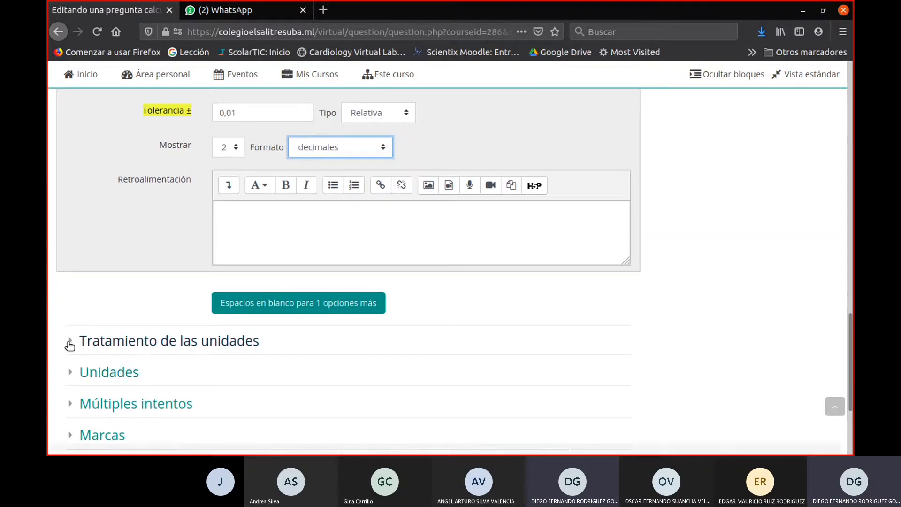
pyautogui.click(69, 342)
pyautogui.scroll(-3, 70, 342)
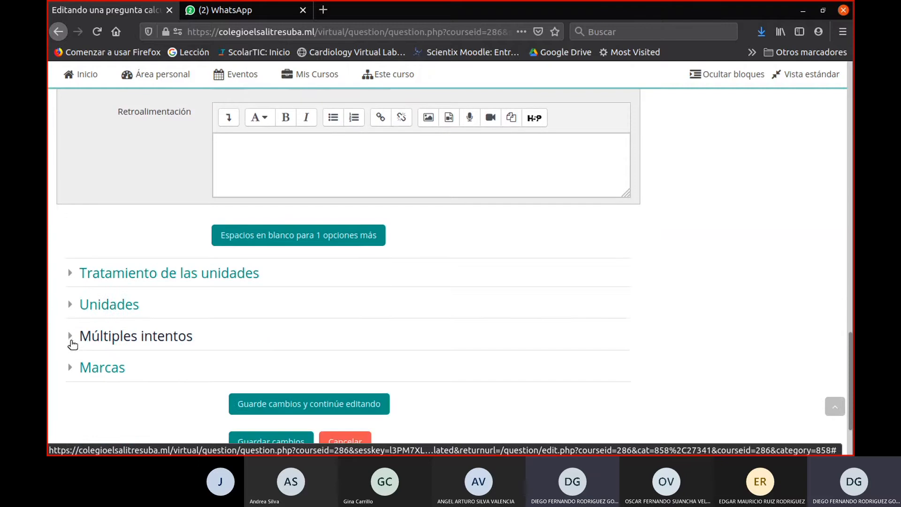
pyautogui.click(71, 305)
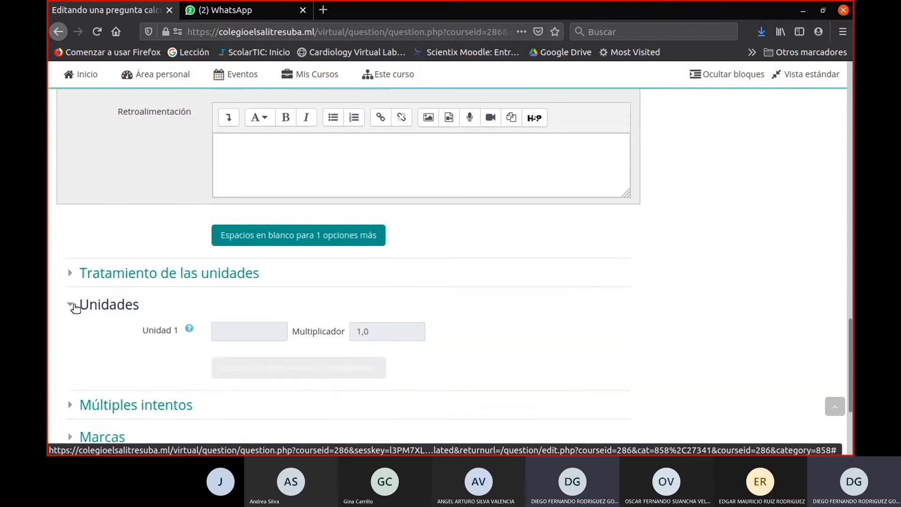
pyautogui.click(73, 305)
pyautogui.scroll(-3, 152, 305)
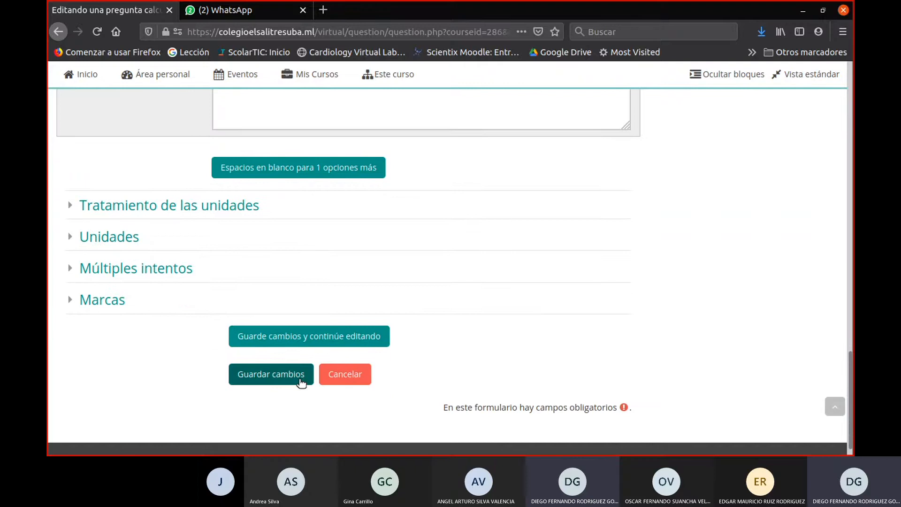
# - Try to save the calculated question and check its answer and statement sections for errors
pyautogui.click(299, 379)
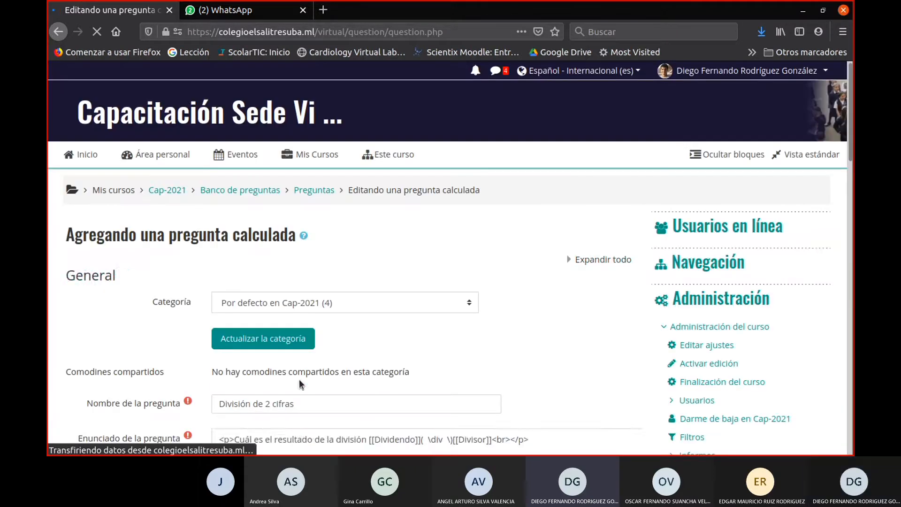
pyautogui.scroll(-5, 308, 370)
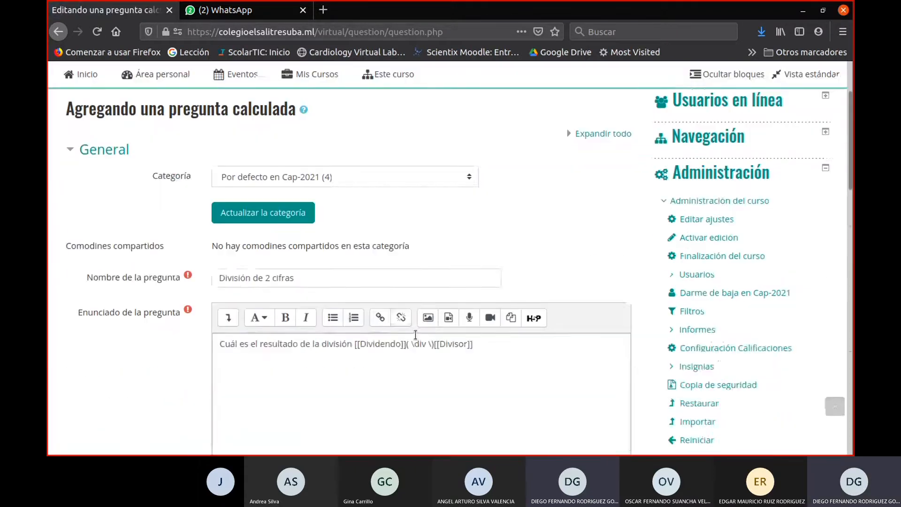
pyautogui.scroll(-8, 436, 328)
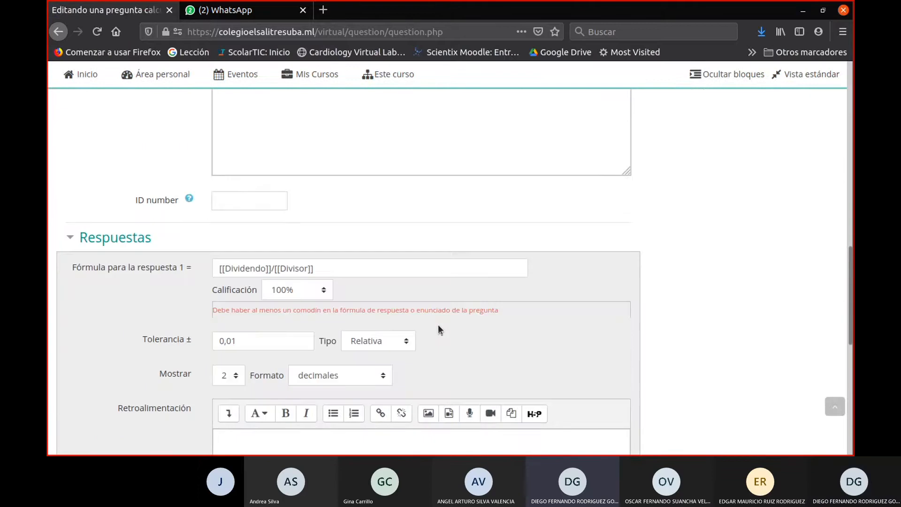
pyautogui.scroll(-1, 440, 328)
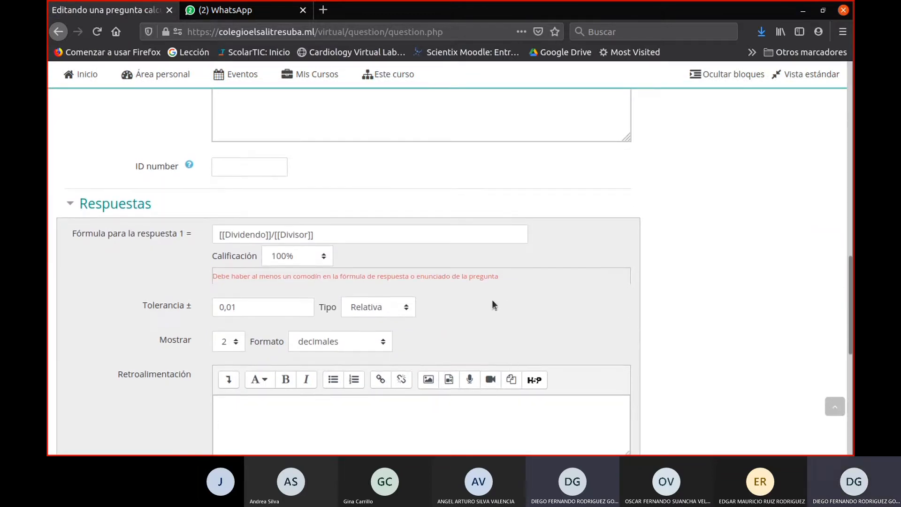
pyautogui.scroll(11, 686, 328)
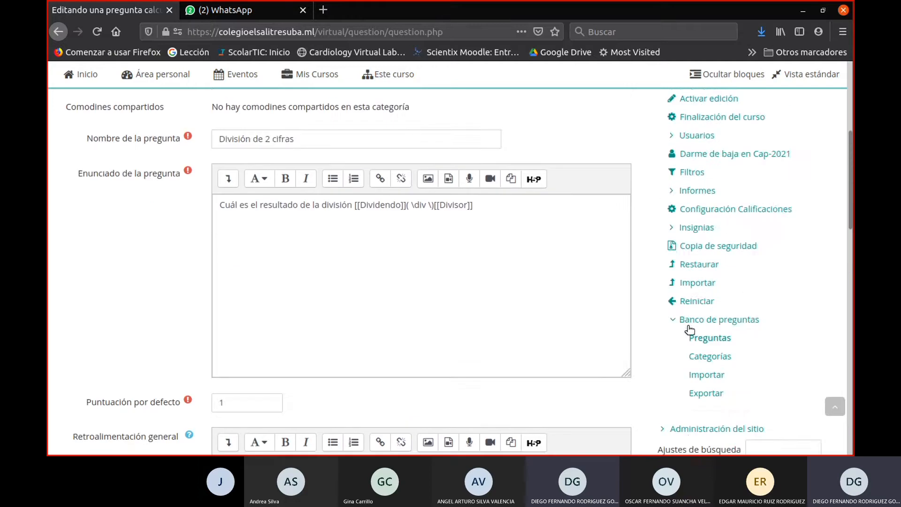
# - Open the Ciencias Naturales 6 C JT course in a new browser tab and switch to it
pyautogui.scroll(4, 688, 330)
pyautogui.click(313, 156)
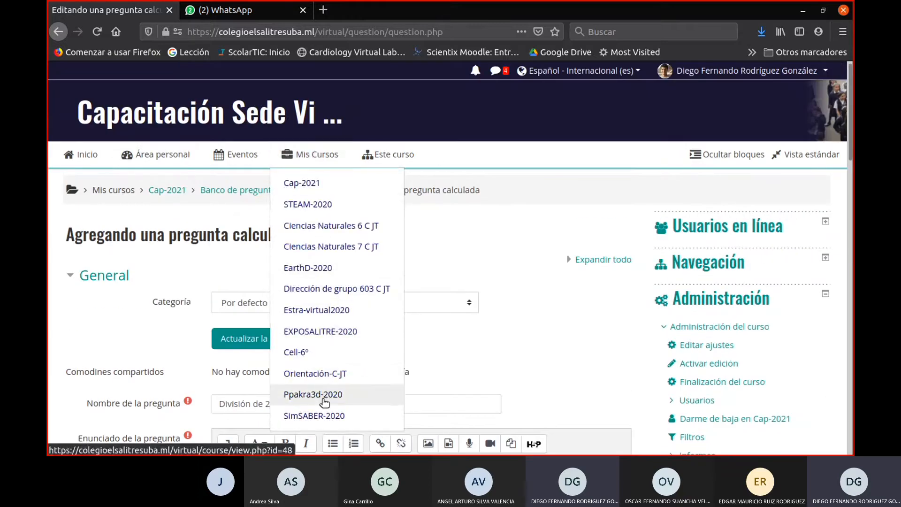
pyautogui.scroll(-1, 344, 328)
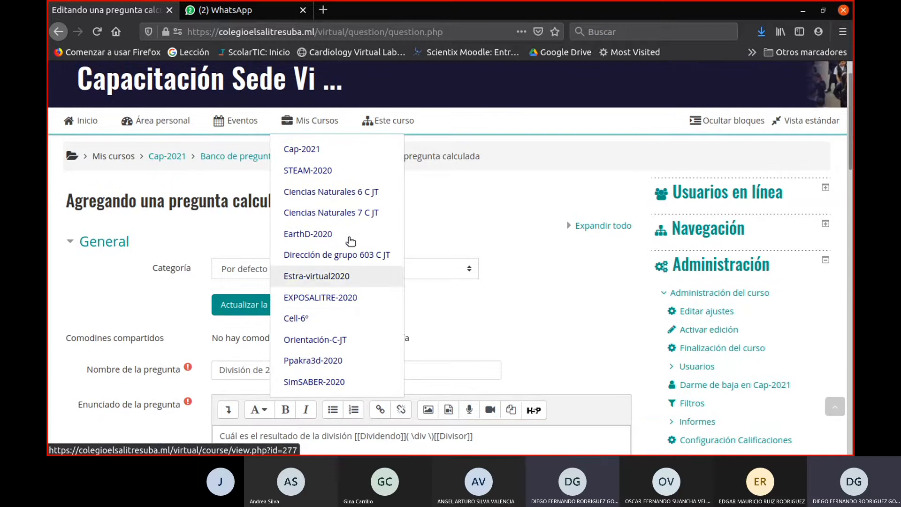
pyautogui.rightClick(350, 190)
pyautogui.click(376, 196)
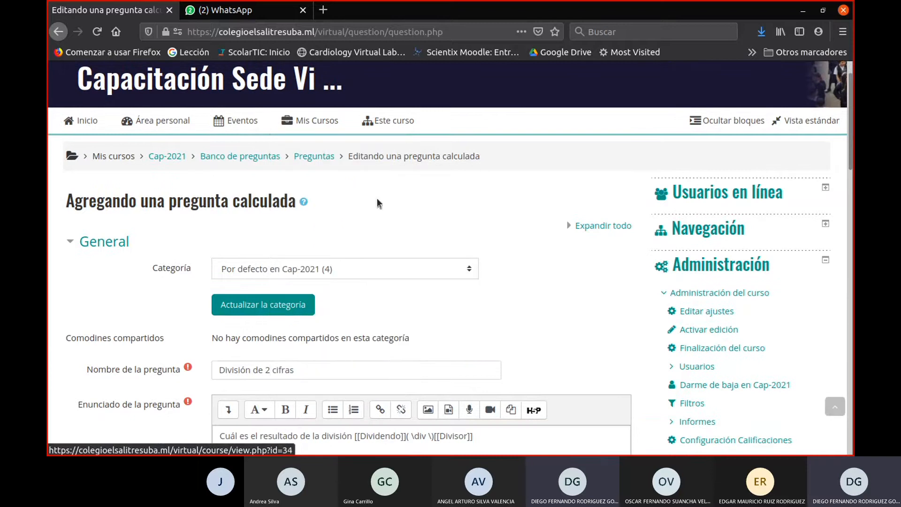
pyautogui.click(228, 23)
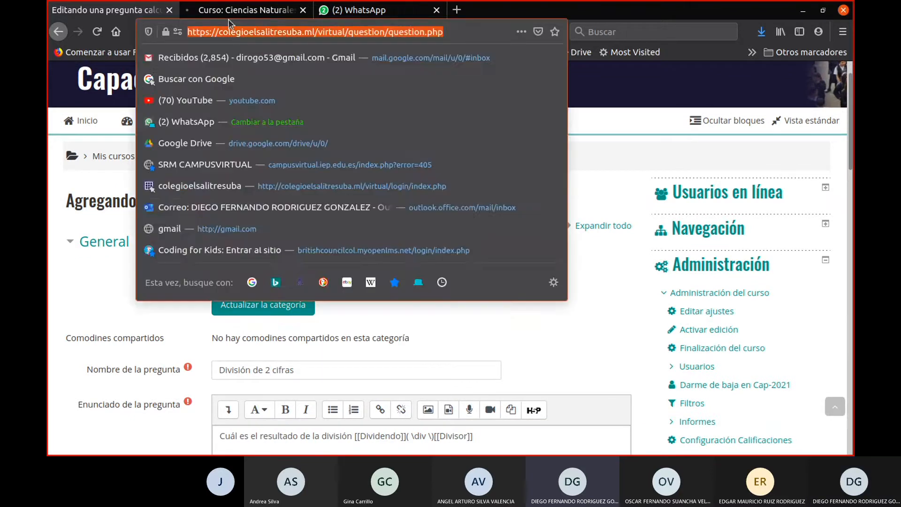
pyautogui.click(227, 13)
# - Open the list of questions in the question bank of the Ciencias Naturales 6 C JT course
pyautogui.scroll(-10, 557, 255)
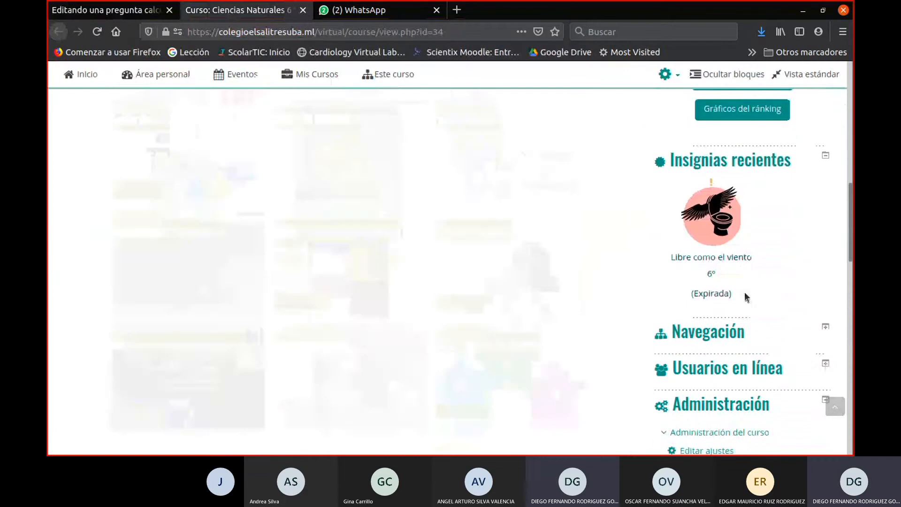
pyautogui.scroll(-7, 751, 286)
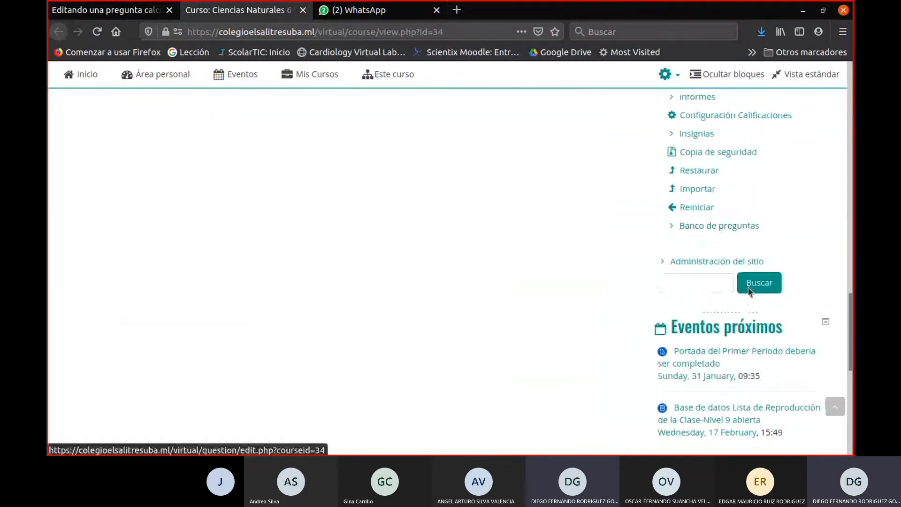
pyautogui.click(679, 224)
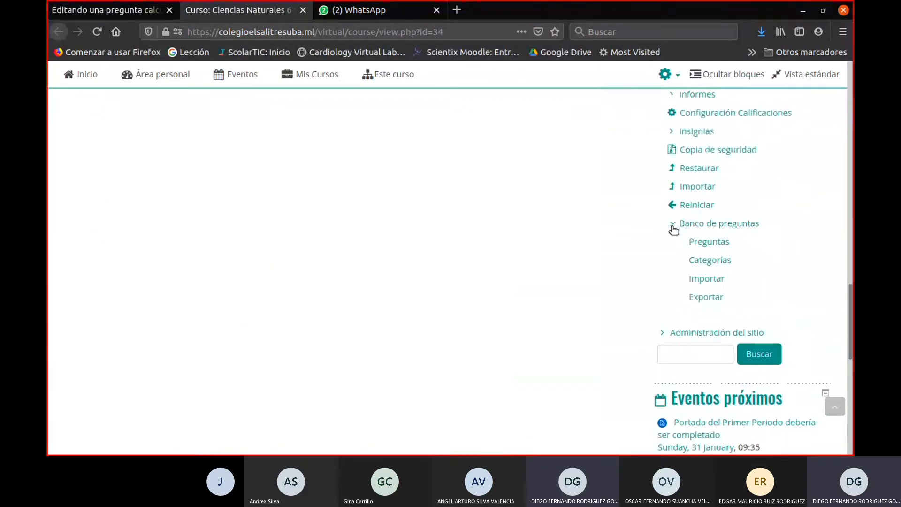
pyautogui.click(698, 243)
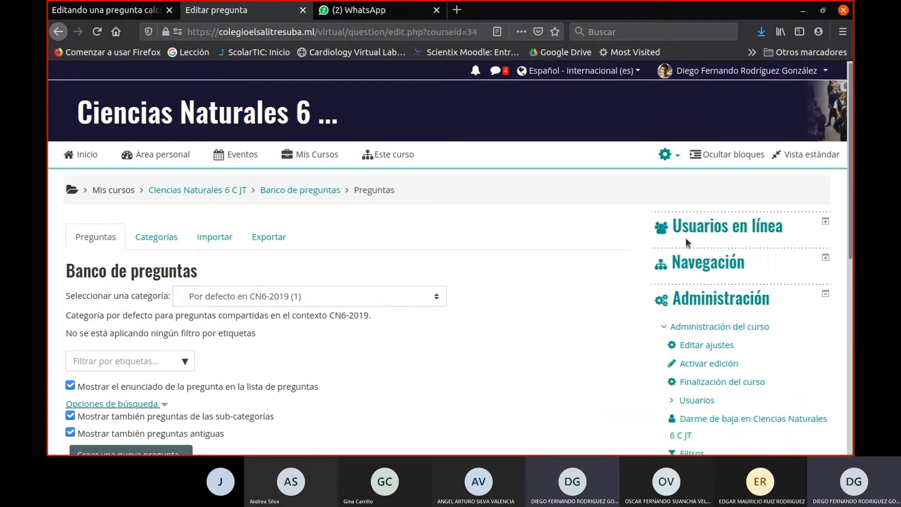
# - Show the question bank category Conversión de Unidades Mayores (D,H,K,M,G,T,P,Y)
pyautogui.scroll(-5, 216, 305)
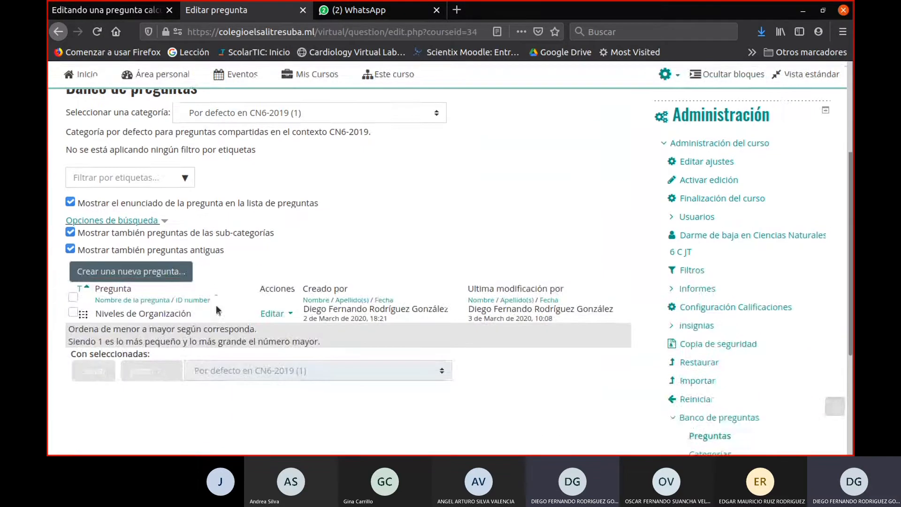
pyautogui.scroll(4, 281, 248)
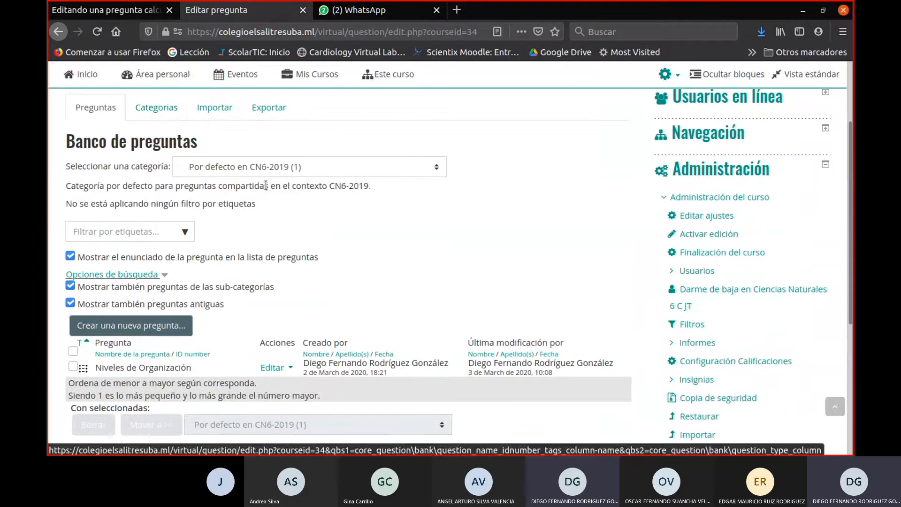
pyautogui.click(276, 170)
pyautogui.scroll(-3, 282, 282)
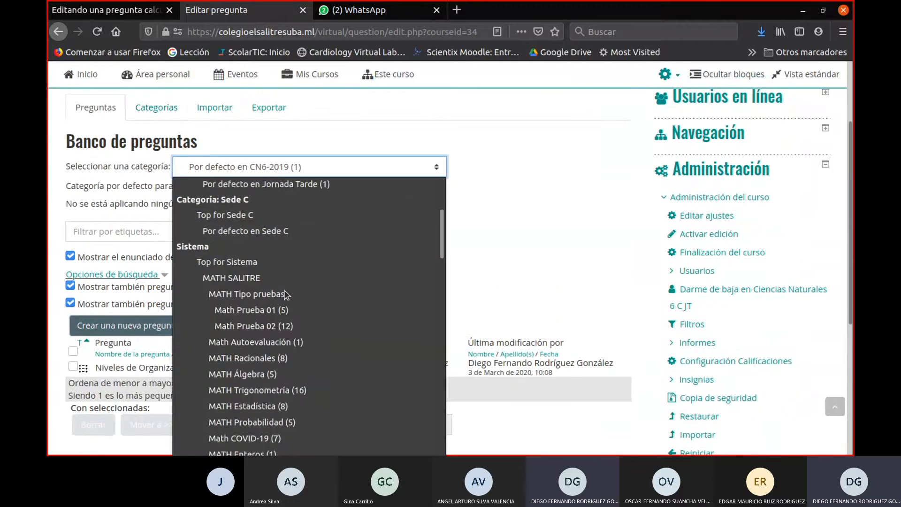
pyautogui.scroll(-12, 286, 295)
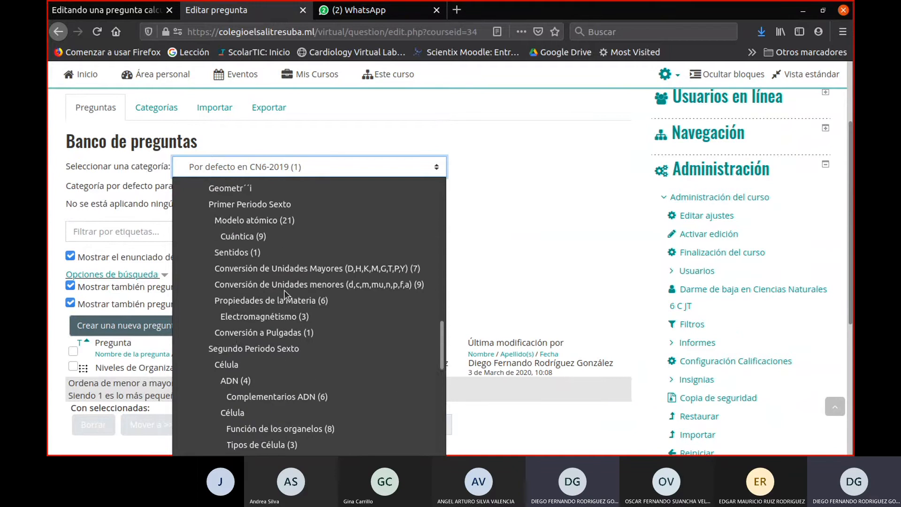
pyautogui.scroll(1, 292, 300)
pyautogui.scroll(1, 294, 322)
pyautogui.scroll(-1, 293, 321)
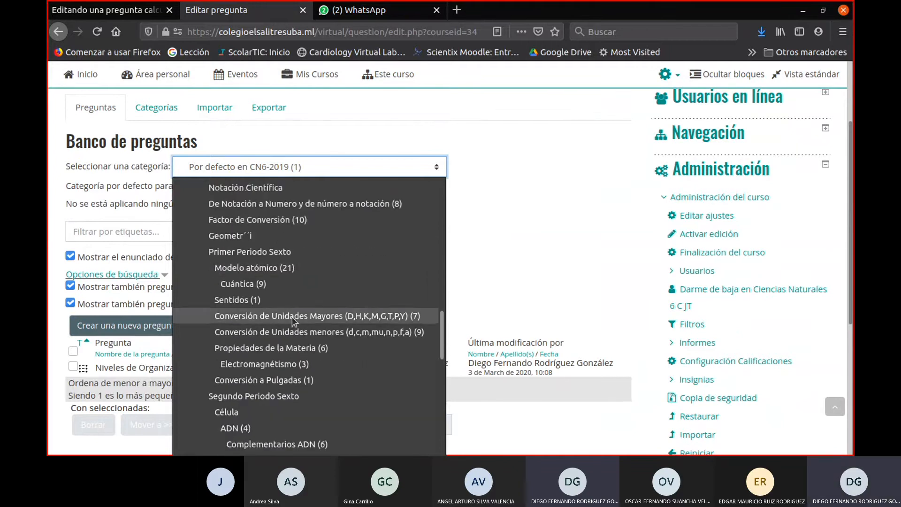
pyautogui.scroll(-1, 342, 355)
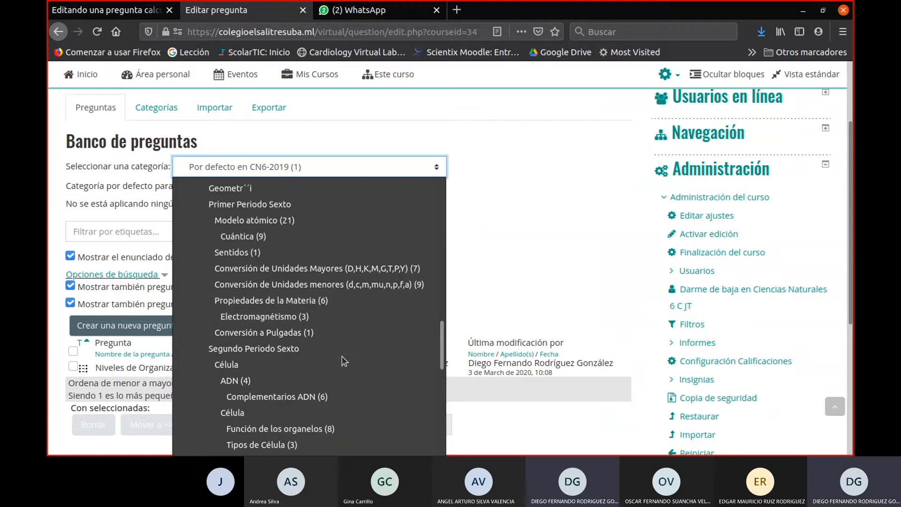
pyautogui.click(339, 274)
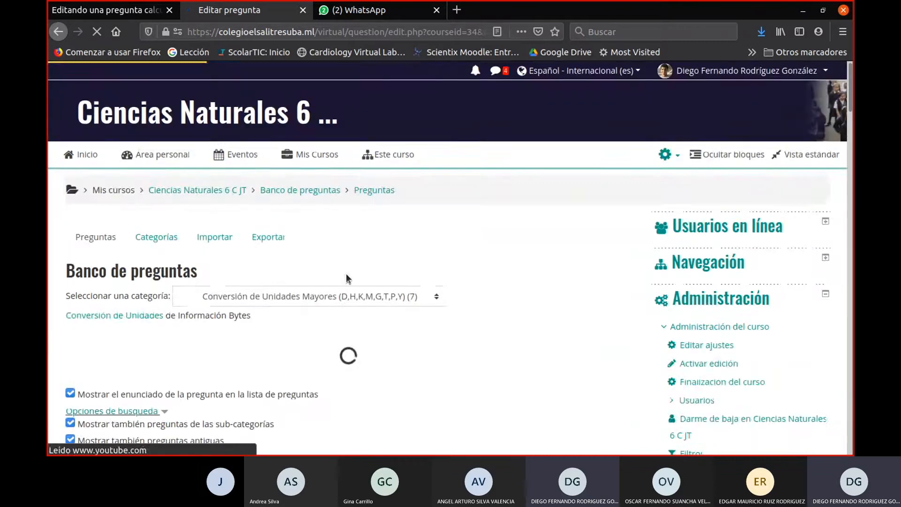
# - Open the calculated question Pasar de bytes a Decabytes for editing
pyautogui.scroll(-3, 374, 304)
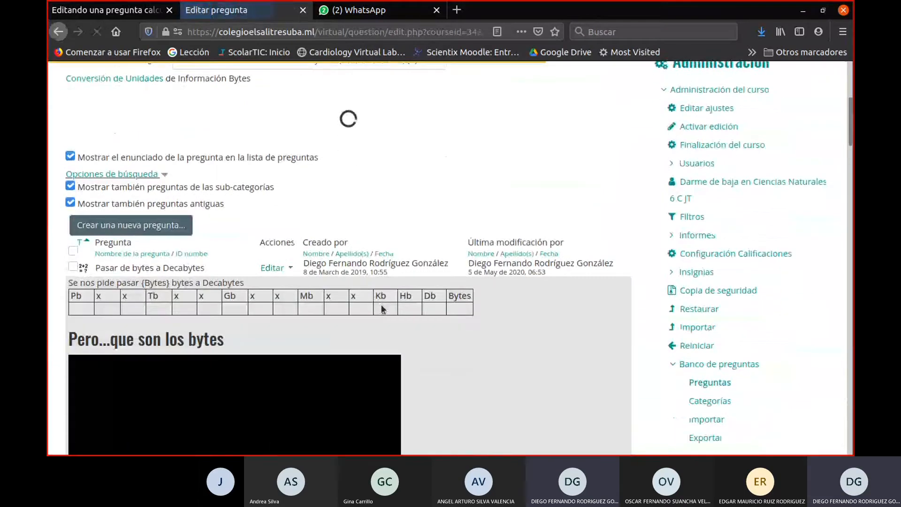
pyautogui.scroll(-2, 286, 201)
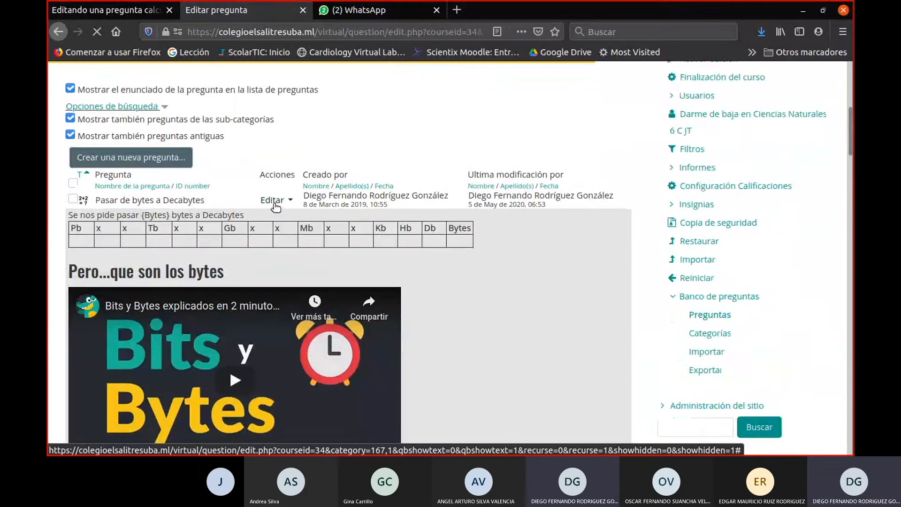
pyautogui.click(274, 204)
pyautogui.scroll(-3, 286, 328)
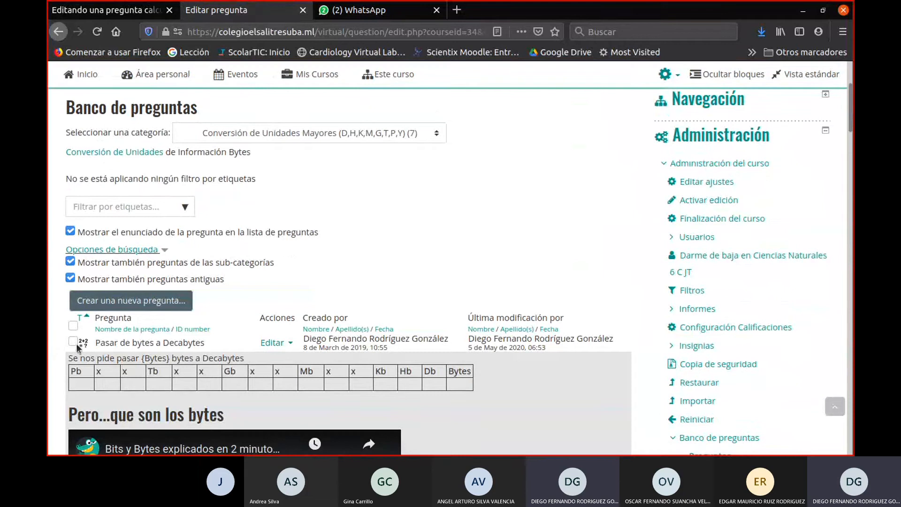
pyautogui.click(286, 343)
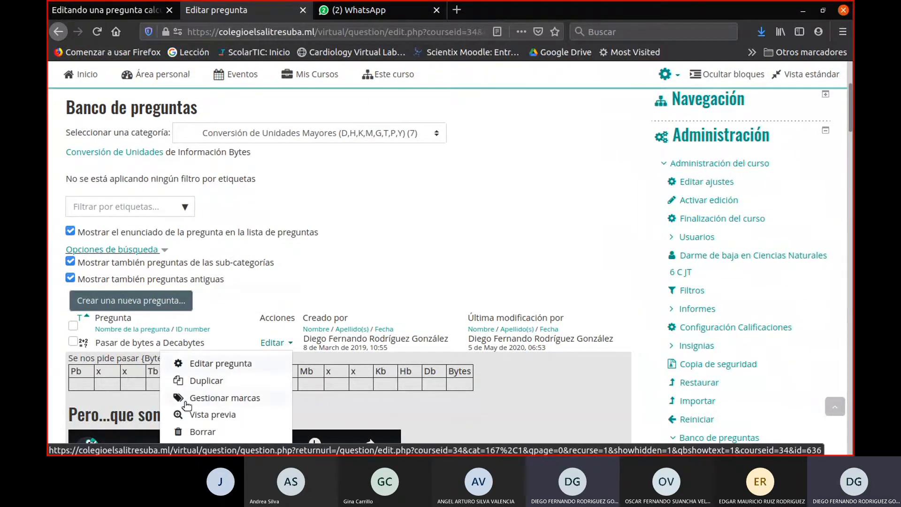
pyautogui.click(214, 373)
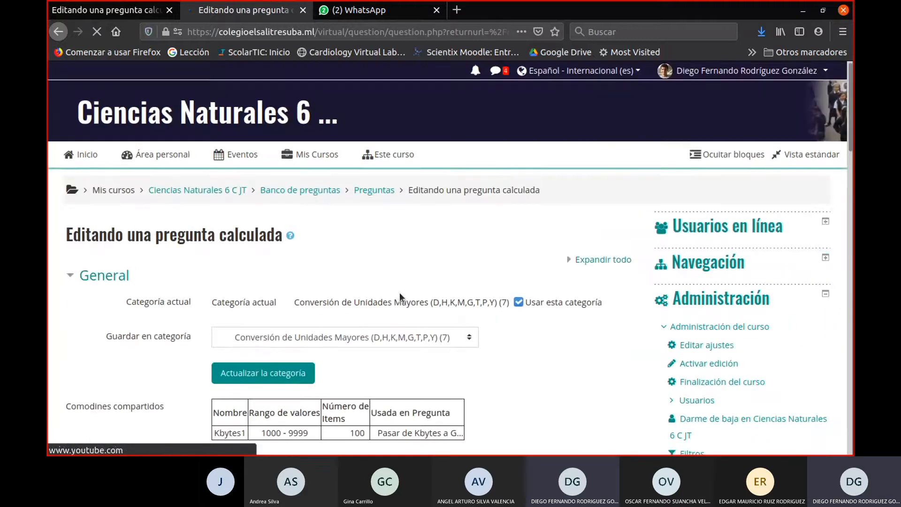
# - Examine how the Bytes wildcard is written in the statement of the Pasar de bytes a Decabytes question
pyautogui.scroll(-4, 441, 295)
pyautogui.scroll(-3, 499, 317)
pyautogui.scroll(-3, 500, 317)
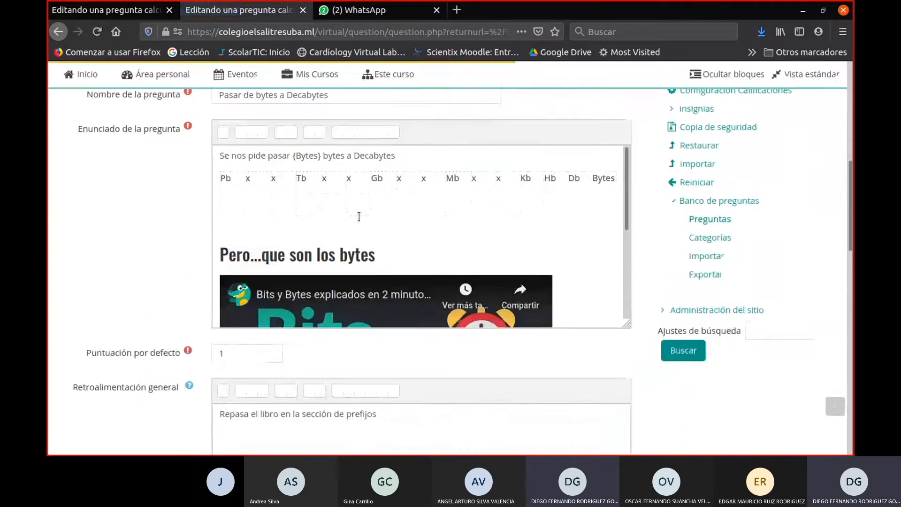
pyautogui.click(294, 161)
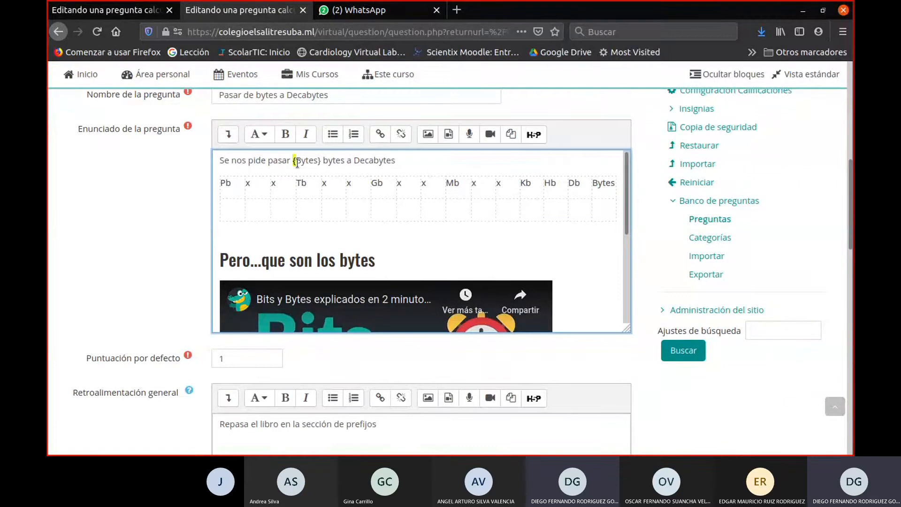
pyautogui.click(321, 160)
pyautogui.scroll(10, 359, 206)
# - Return to the División de 2 cifras question and replace the double brackets before Dividendo in the statement with {
pyautogui.click(112, 10)
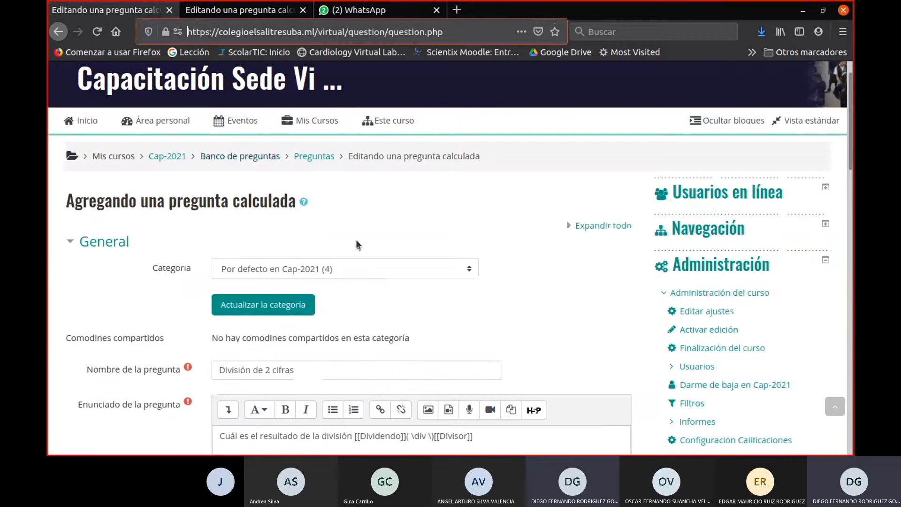
pyautogui.scroll(-6, 344, 287)
pyautogui.moveTo(352, 272); pyautogui.dragTo(364, 272)
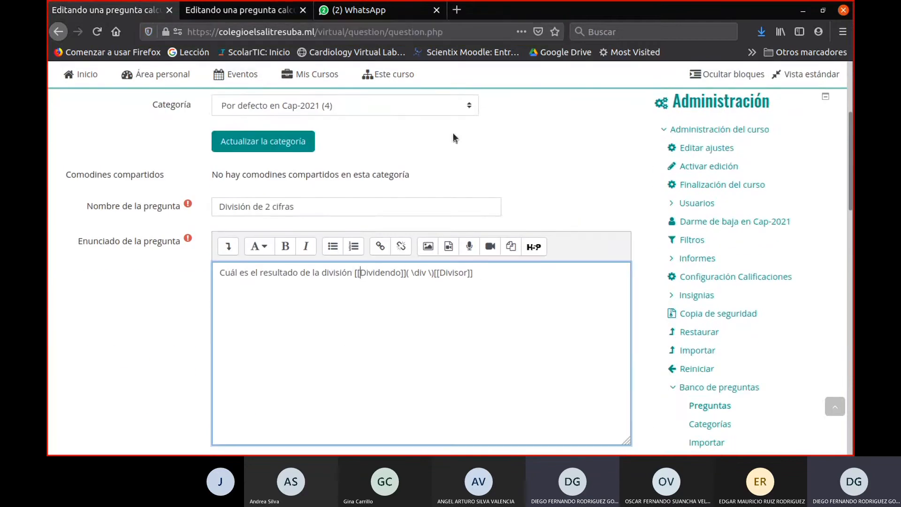
pyautogui.press('BackSpace')
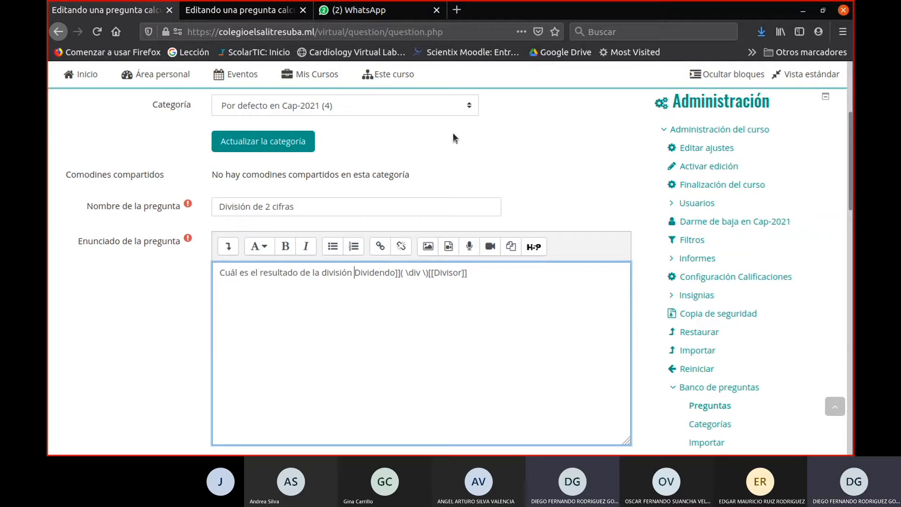
pyautogui.write('¨[')
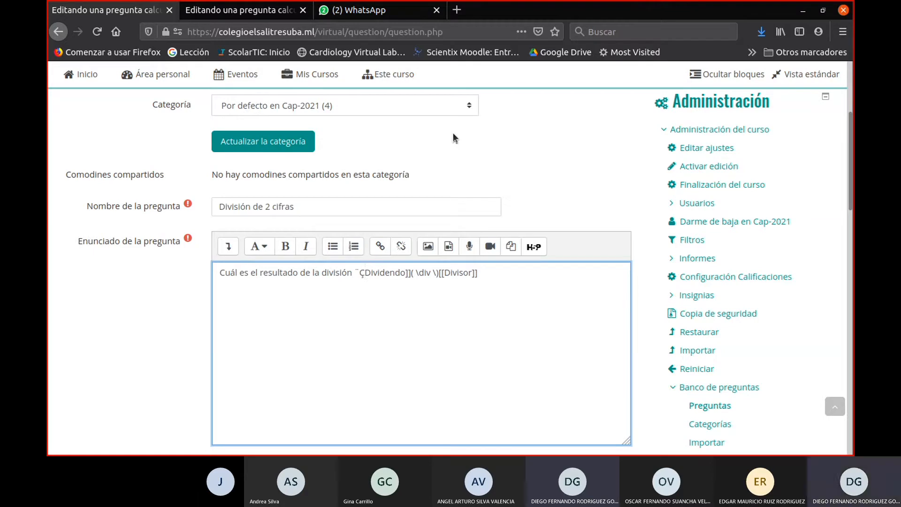
pyautogui.press('BackSpace')
pyautogui.press('BackSpace')
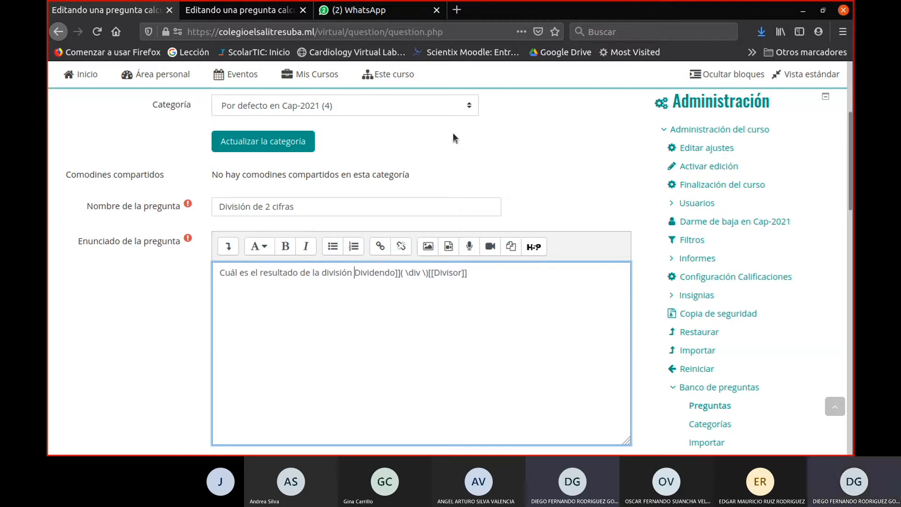
pyautogui.write('{')
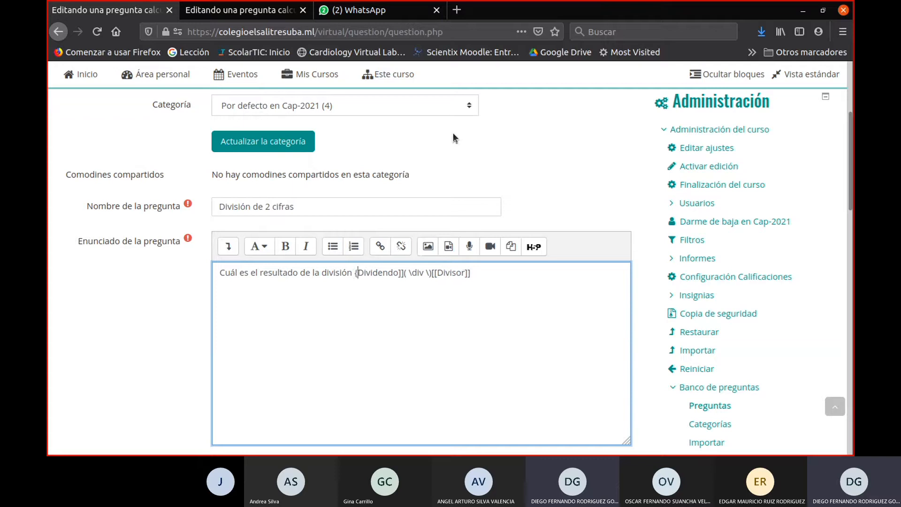
# - Replace the double brackets after Dividendo in the question statement with }
pyautogui.press('Right')
pyautogui.press('Right')
pyautogui.press('Right')
pyautogui.press('Right')
pyautogui.press('Right')
pyautogui.press('Right')
pyautogui.press('Left')
pyautogui.press('BackSpace')
pyautogui.press('Delete')
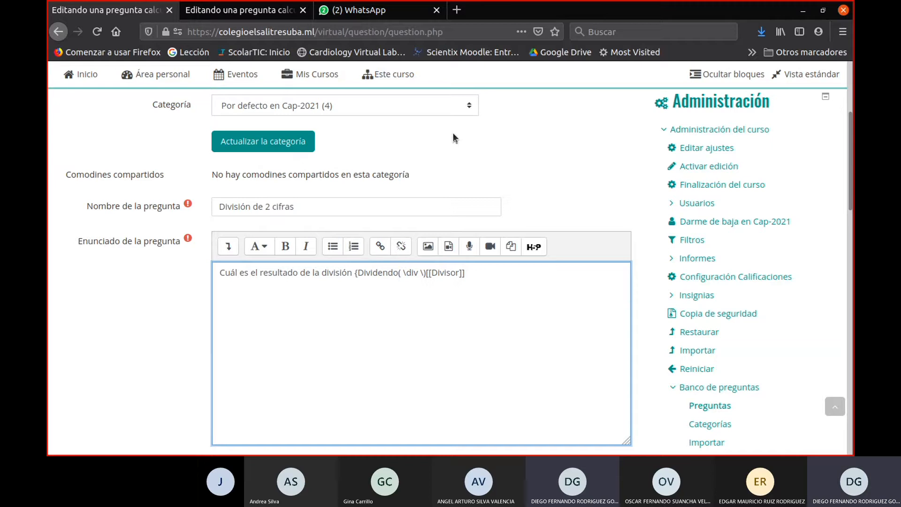
pyautogui.write('}')
pyautogui.press('BackSpace')
pyautogui.write('}')
# - Replace the double brackets around Divisor in the question statement with braces, making it {Divisor}
pyautogui.press('Right')
pyautogui.press('Right')
pyautogui.press('Right')
pyautogui.press('Right')
pyautogui.press('Right')
pyautogui.press('Right')
pyautogui.press('Right')
pyautogui.press('Right')
pyautogui.press('Right')
pyautogui.press('Delete')
pyautogui.press('Delete')
pyautogui.write('{')
pyautogui.press('Right')
pyautogui.press('Right')
pyautogui.press('Right')
pyautogui.press('Right')
pyautogui.press('Right')
pyautogui.press('Right')
pyautogui.hotkey('shift', 'Right')
pyautogui.hotkey('shift', 'Right')
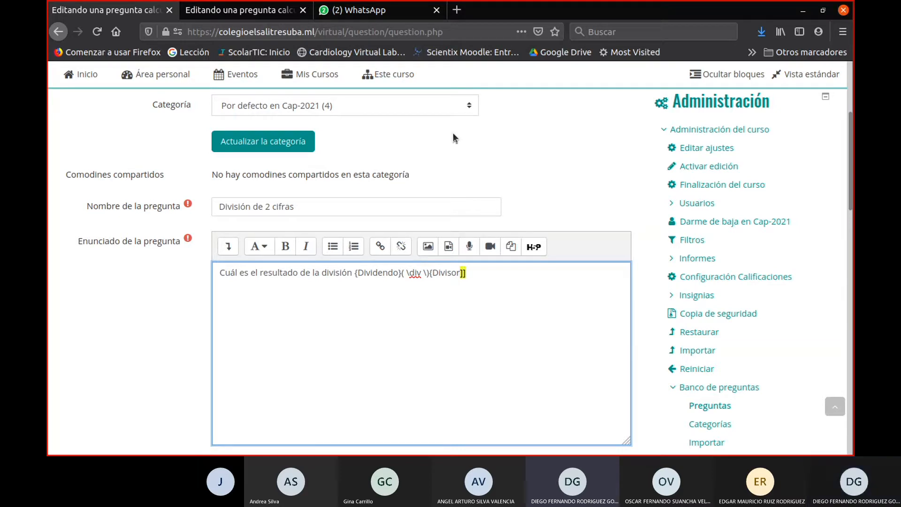
pyautogui.write('}')
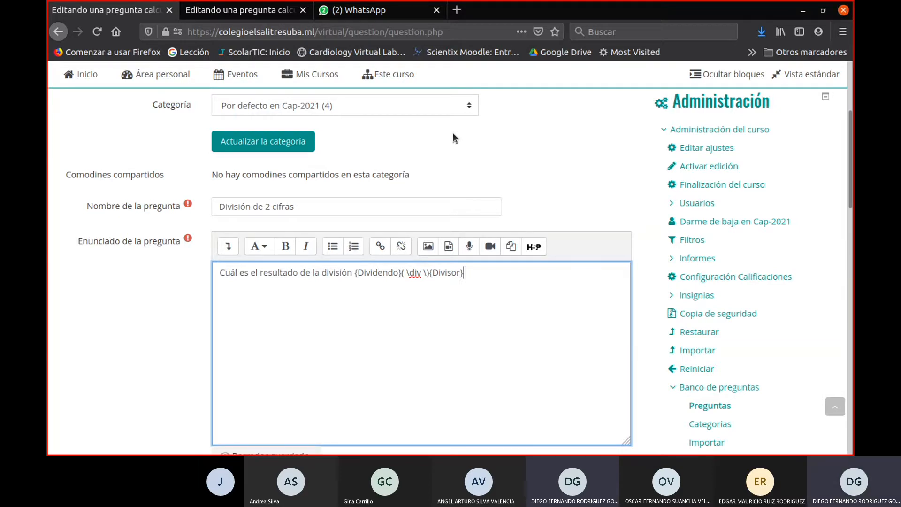
# - Replace [[Dividendo]] in the formula for answer 1 with {Dividendo} copied from the question statement
pyautogui.scroll(-3, 363, 269)
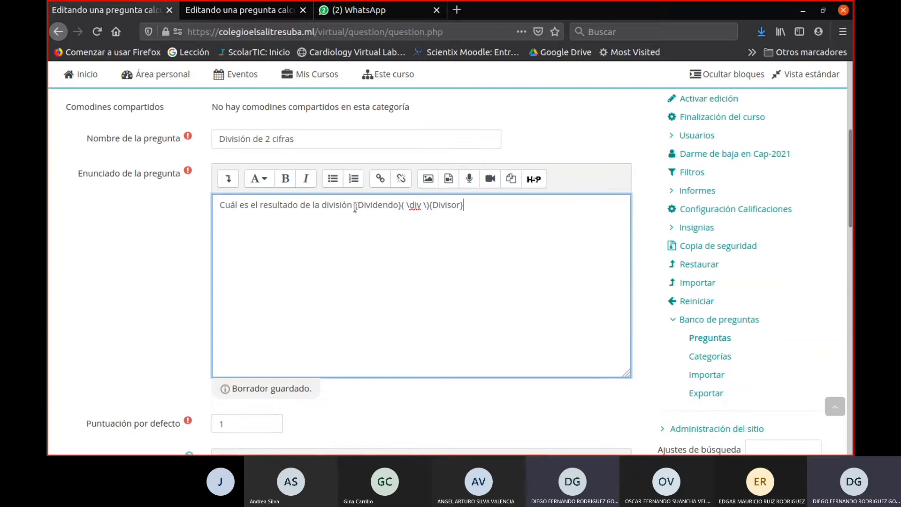
pyautogui.moveTo(355, 204); pyautogui.dragTo(405, 203)
pyautogui.hotkey('ctrl', 'c')
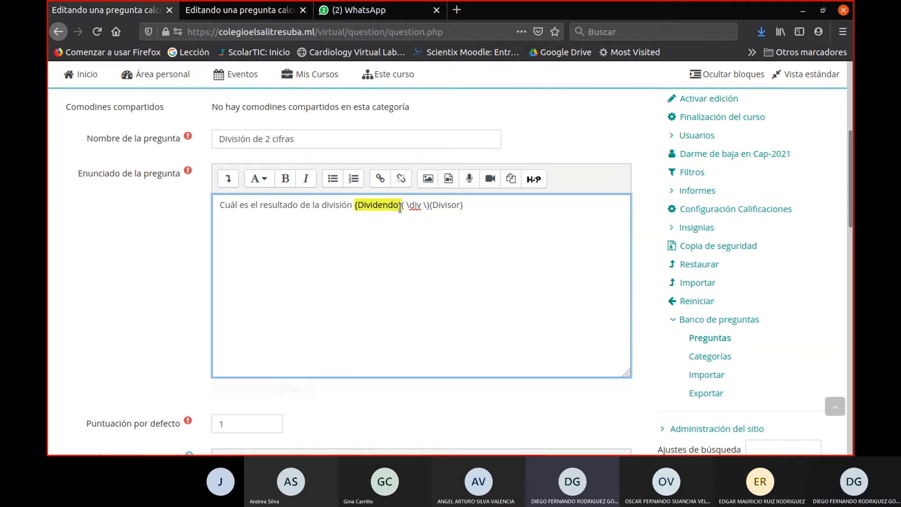
pyautogui.scroll(-15, 243, 348)
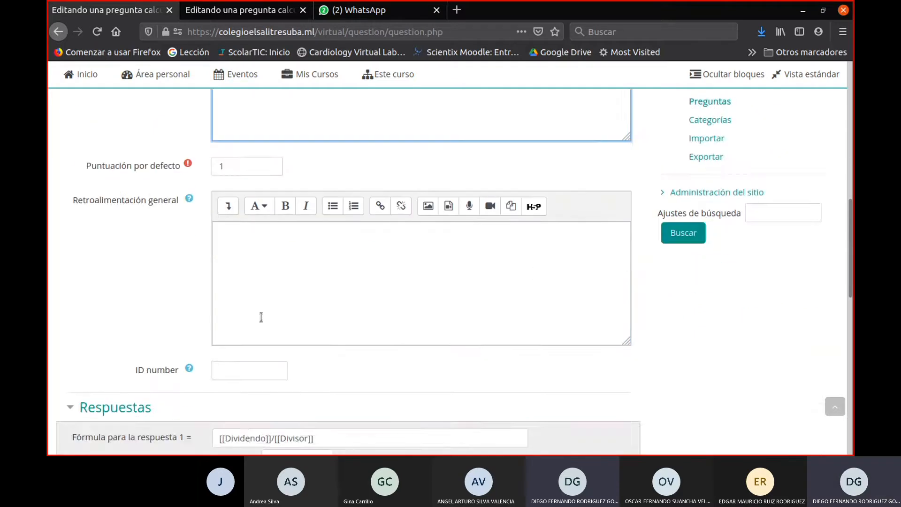
pyautogui.scroll(2, 267, 309)
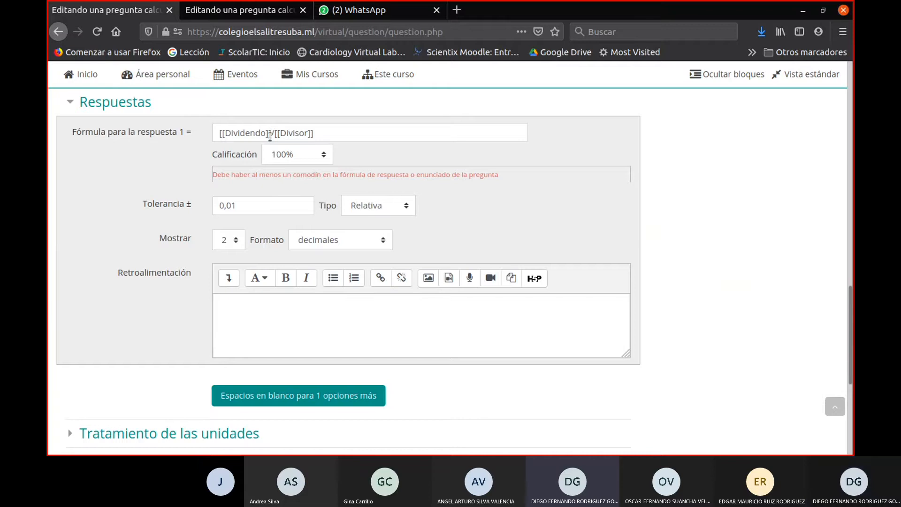
pyautogui.moveTo(271, 132); pyautogui.dragTo(170, 137)
pyautogui.hotkey('ctrl', 'v')
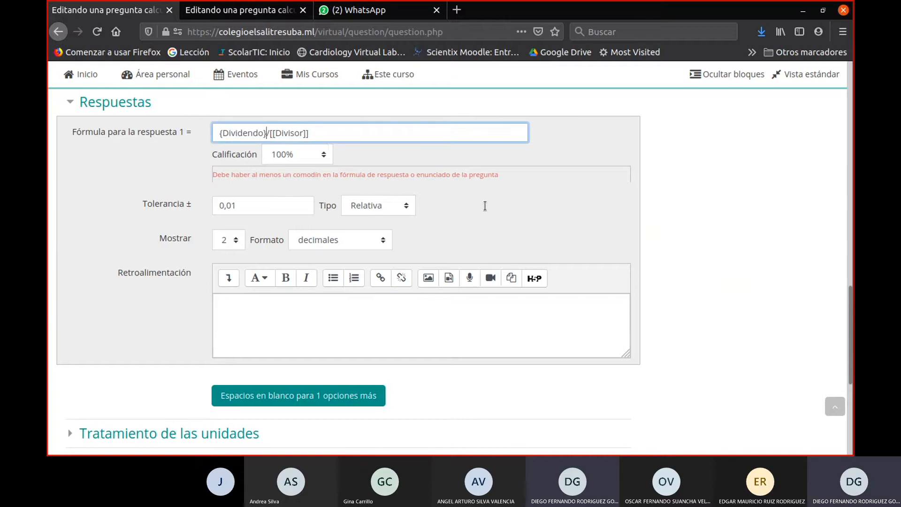
# - Replace [[Divisor]] in the answer 1 formula with {Divisor} copied from the statement, and save the question changes
pyautogui.scroll(9, 573, 330)
pyautogui.scroll(1, 576, 318)
pyautogui.moveTo(464, 137)
pyautogui.mouseDown()
pyautogui.moveTo(431, 140)
pyautogui.moveTo(463, 137)
pyautogui.mouseUp()
pyautogui.hotkey('ctrl', 'c')
pyautogui.click(430, 140)
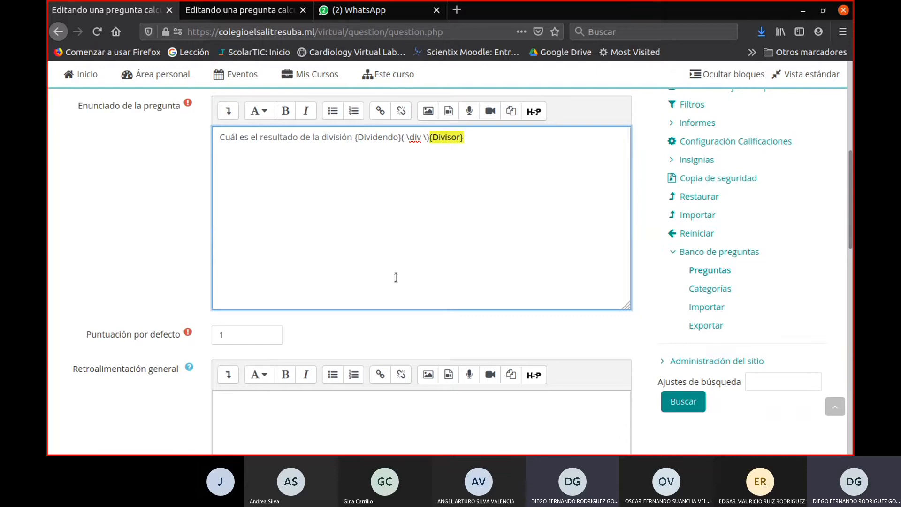
pyautogui.scroll(-3, 361, 272)
pyautogui.scroll(-8, 363, 276)
pyautogui.scroll(2, 364, 281)
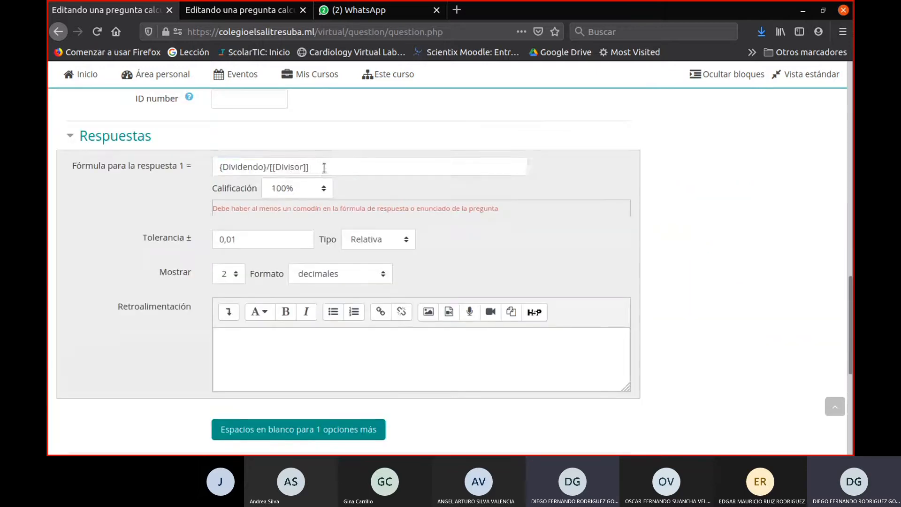
pyautogui.moveTo(321, 167); pyautogui.dragTo(269, 167)
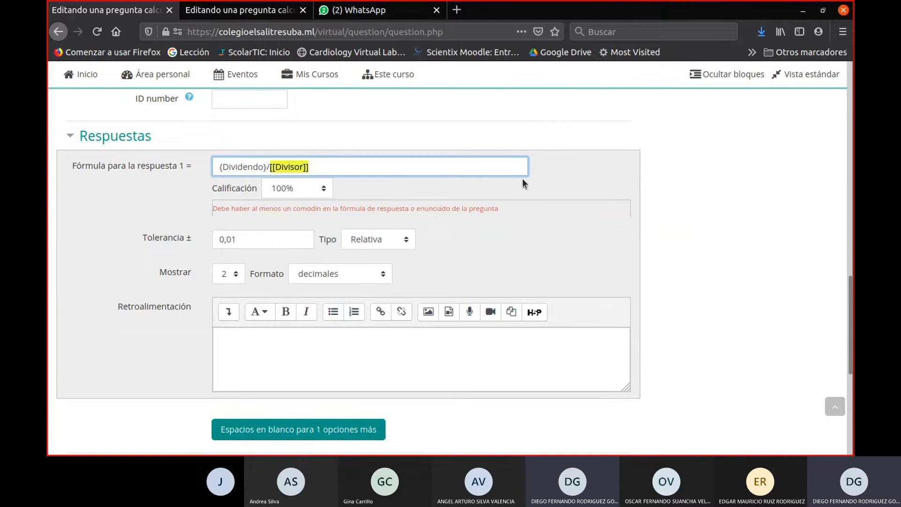
pyautogui.hotkey('ctrl', 'v')
pyautogui.scroll(-6, 446, 331)
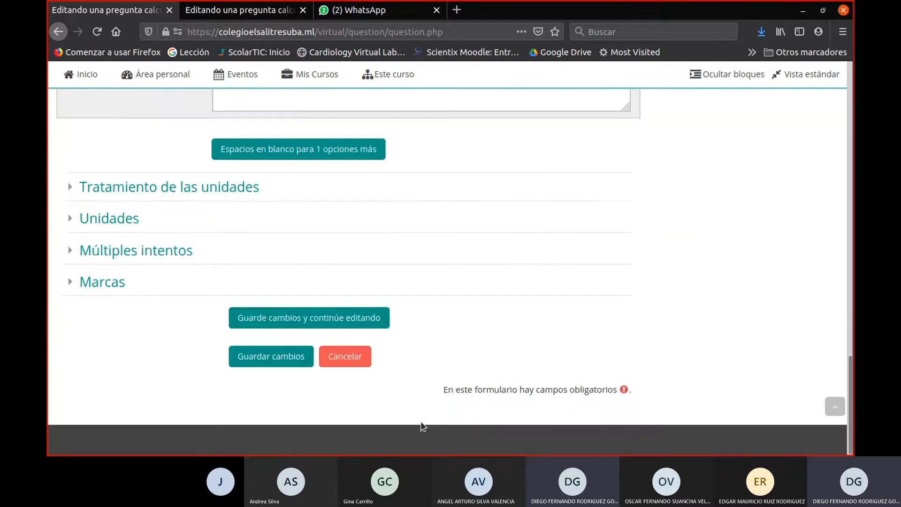
pyautogui.click(283, 364)
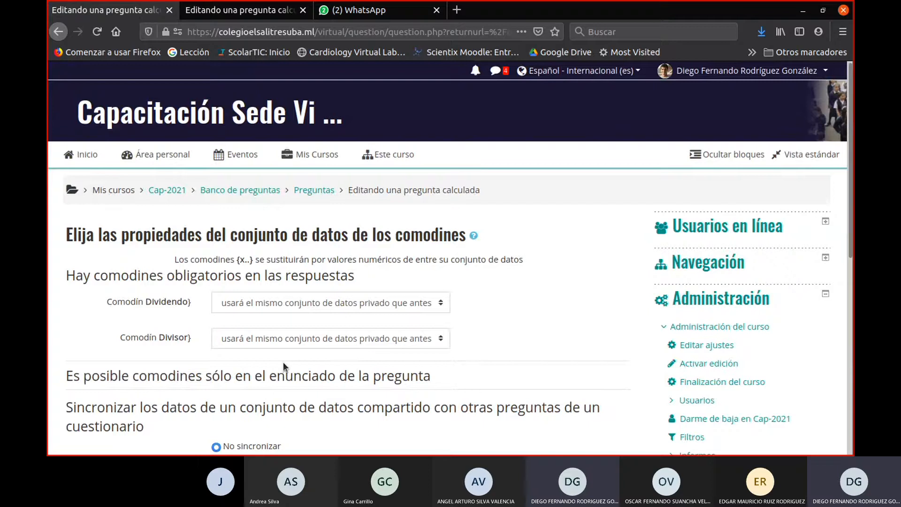
# - Review the Dividendo and Divisor wildcard data set properties and continue to the data set editing page with No sincronizar selected
pyautogui.scroll(-4, 295, 353)
pyautogui.scroll(1, 114, 156)
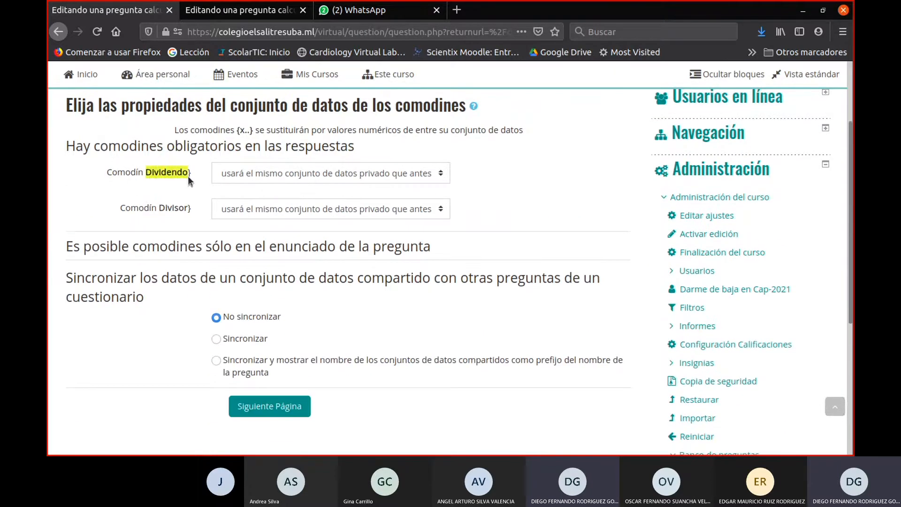
pyautogui.click(158, 207)
pyautogui.moveTo(186, 211); pyautogui.dragTo(188, 213)
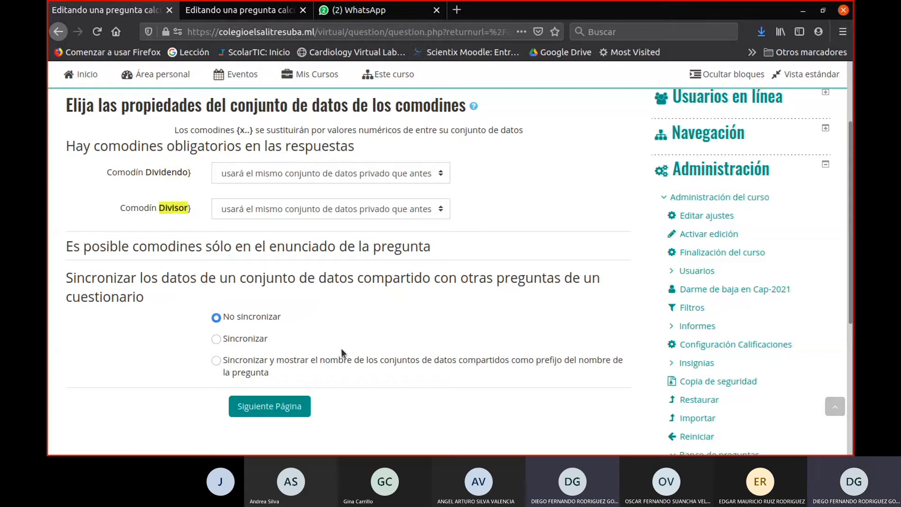
pyautogui.scroll(-1, 341, 348)
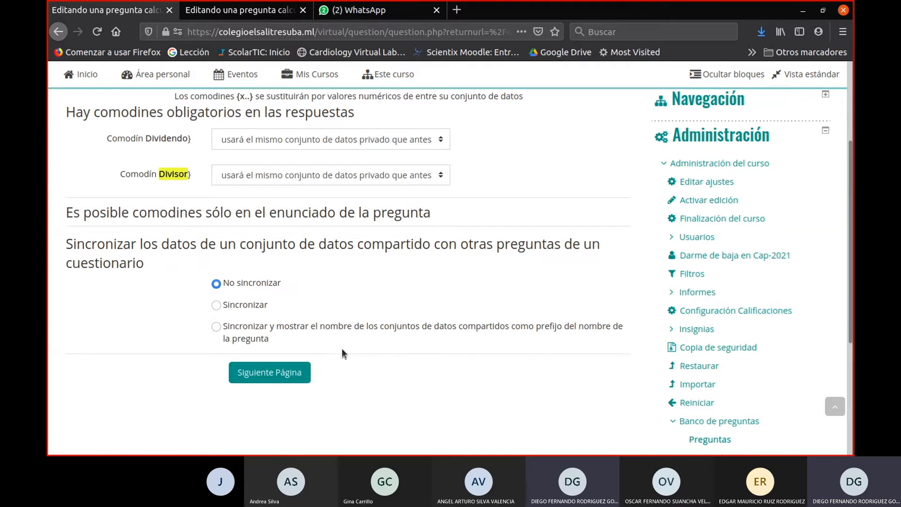
pyautogui.scroll(1, 343, 351)
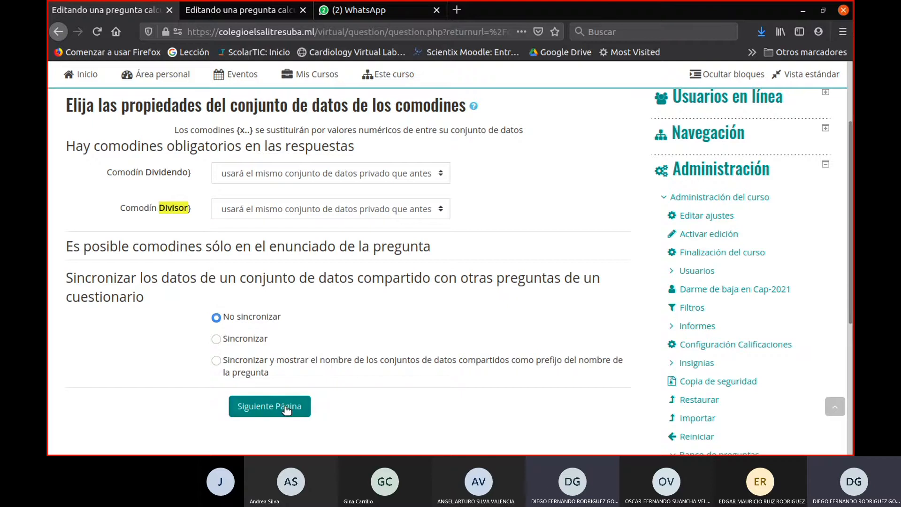
pyautogui.scroll(-2, 285, 355)
pyautogui.click(282, 336)
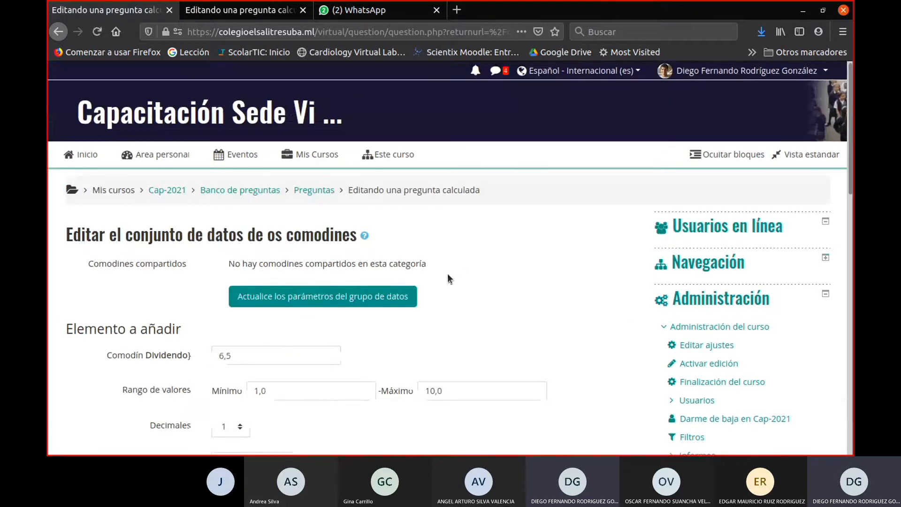
# - Set the Dividendo wildcard's value range to minimum 10 and maximum 99, with 0 decimals
pyautogui.scroll(-5, 449, 279)
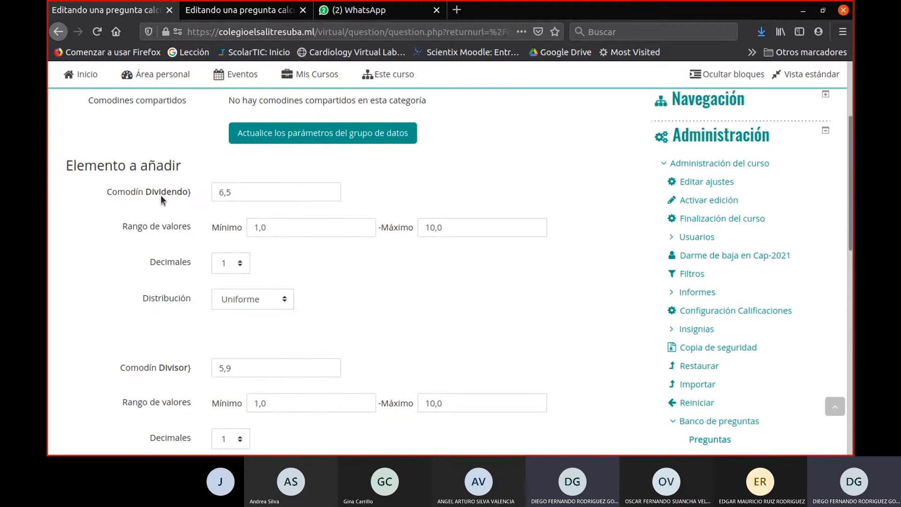
pyautogui.moveTo(139, 196); pyautogui.dragTo(144, 195)
pyautogui.click(382, 315)
pyautogui.click(278, 226)
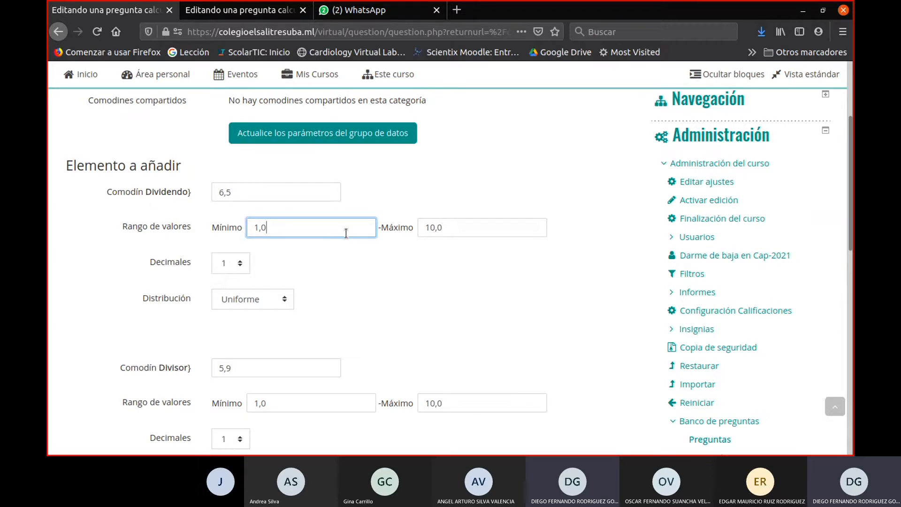
pyautogui.moveTo(288, 228); pyautogui.dragTo(204, 229)
pyautogui.write('10')
pyautogui.press('Tab')
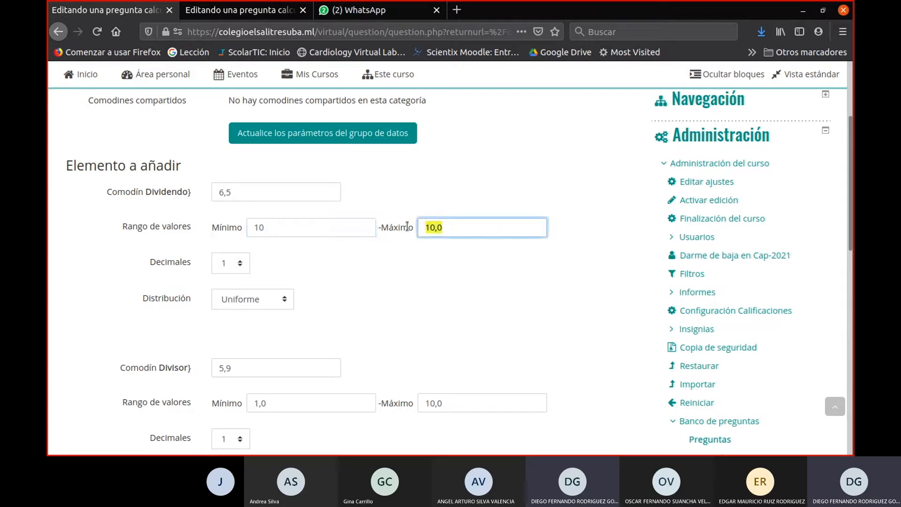
pyautogui.write('99')
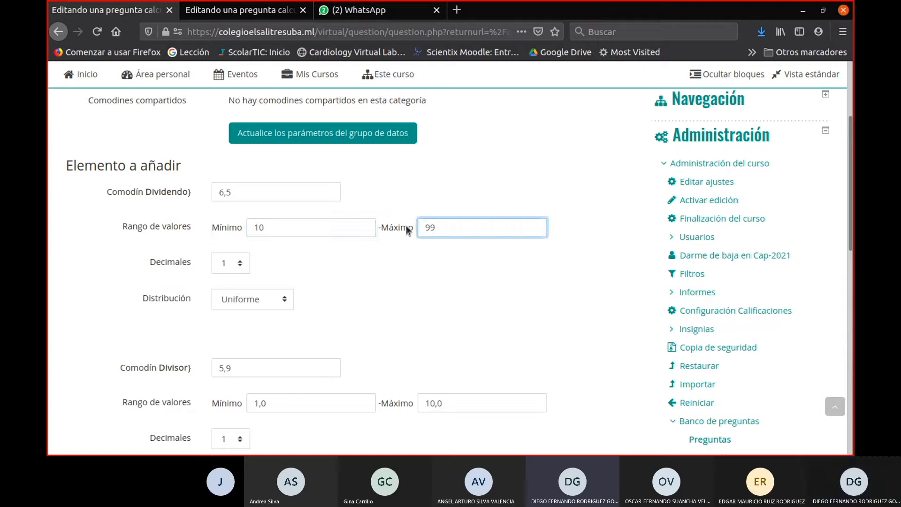
pyautogui.click(228, 267)
pyautogui.click(231, 279)
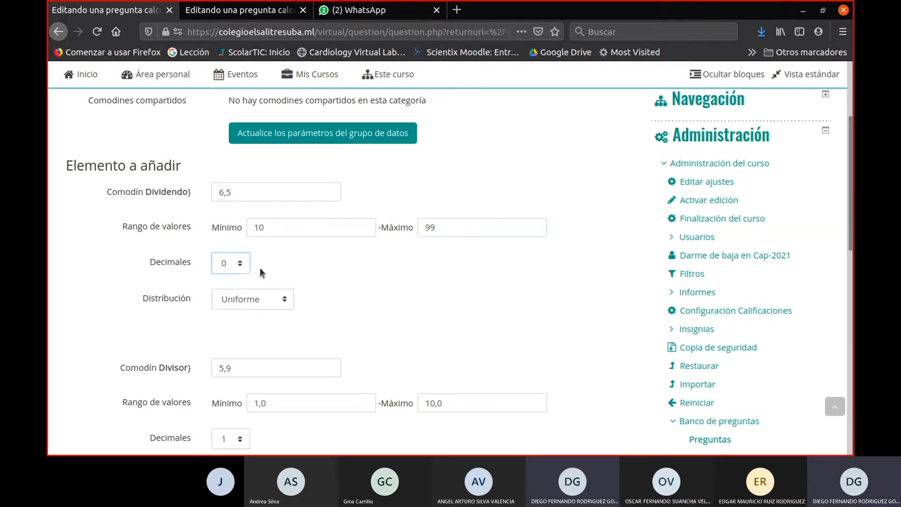
# - Check the distribution options of the Dividendo wildcard and keep Uniforme
pyautogui.scroll(-3, 294, 271)
pyautogui.click(267, 232)
pyautogui.click(268, 233)
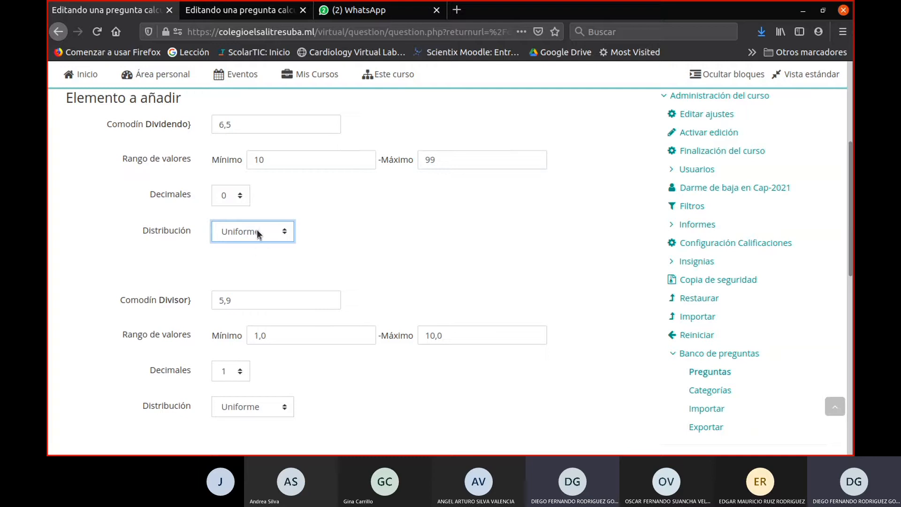
pyautogui.click(271, 235)
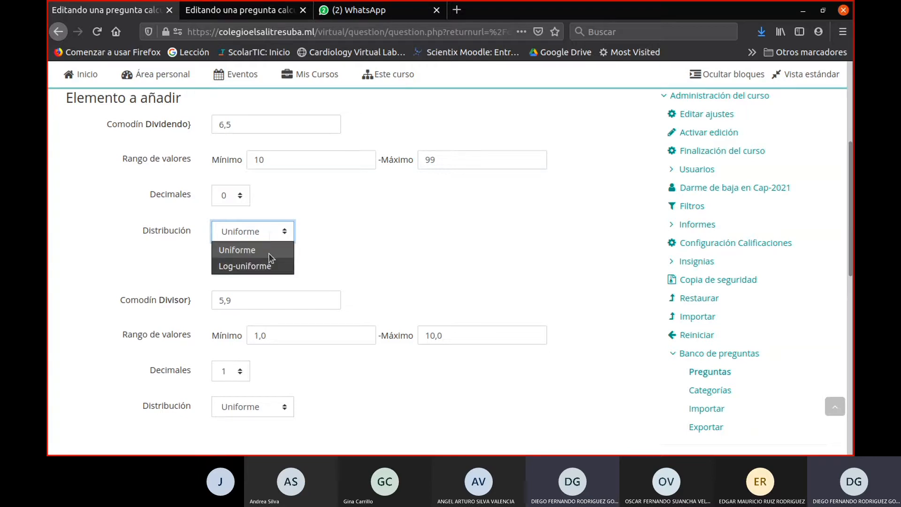
pyautogui.click(270, 258)
pyautogui.click(270, 234)
pyautogui.click(270, 249)
pyautogui.click(346, 237)
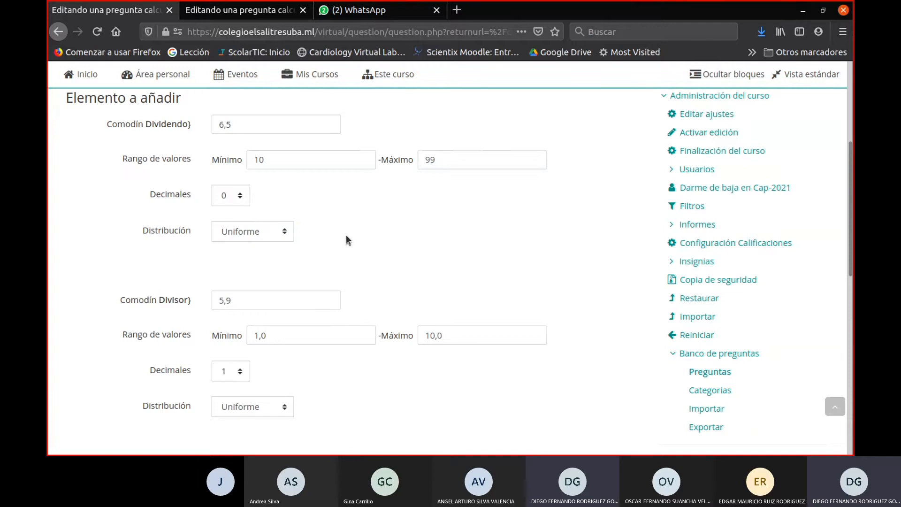
# - Set the Divisor wildcard's maximum value to 9 and its decimals to 0
pyautogui.scroll(1, 322, 236)
pyautogui.scroll(-3, 322, 236)
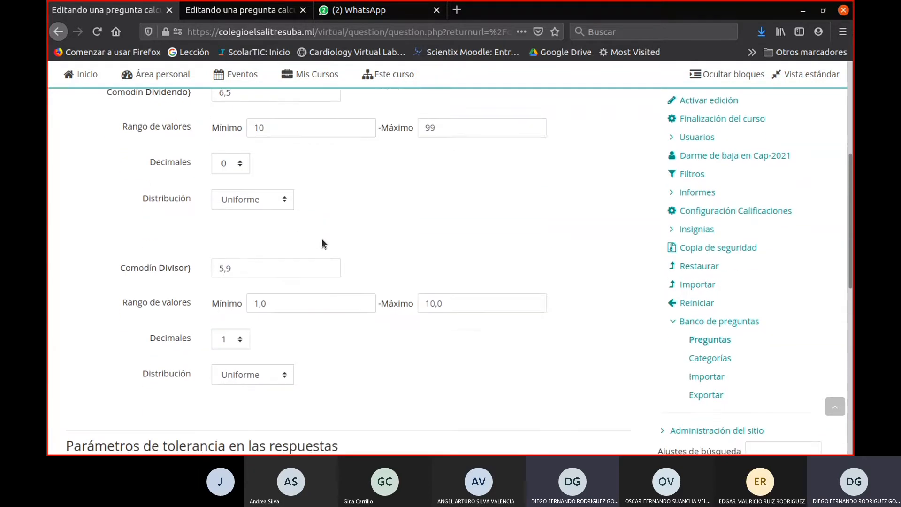
pyautogui.moveTo(273, 233); pyautogui.dragTo(124, 233)
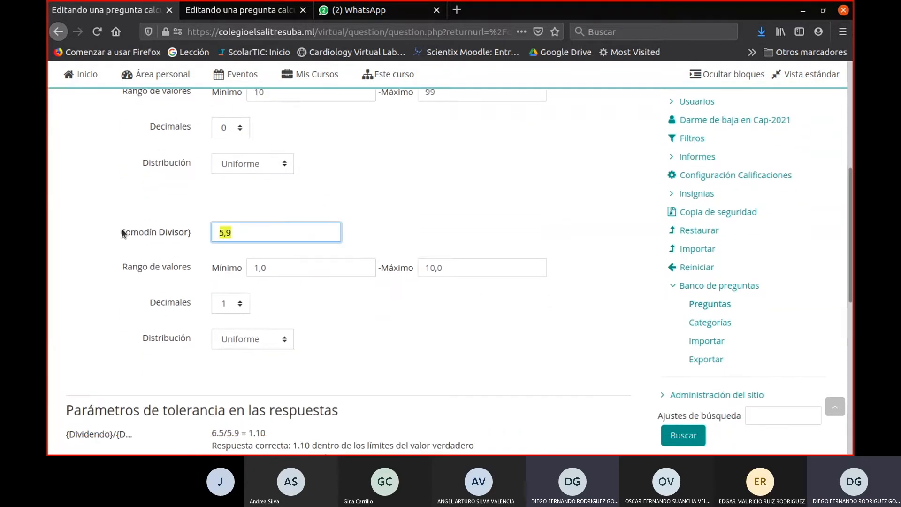
pyautogui.click(280, 261)
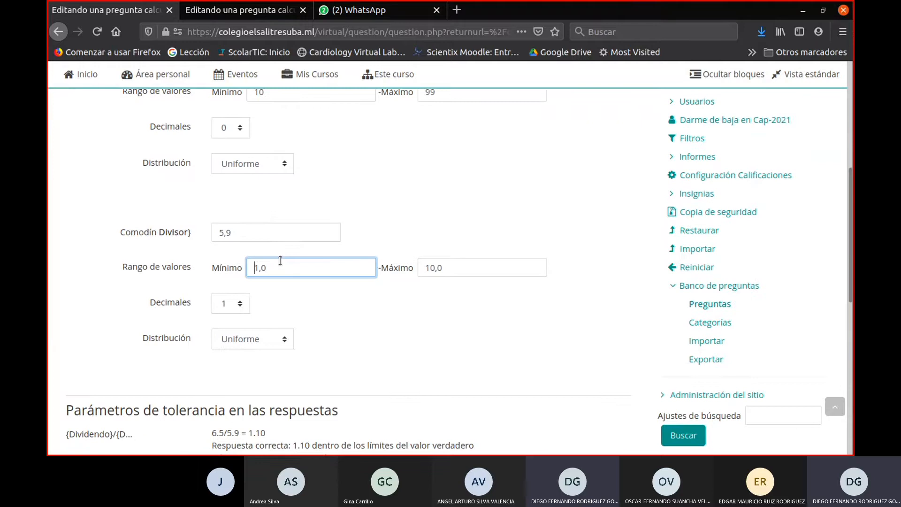
pyautogui.moveTo(469, 271); pyautogui.dragTo(415, 271)
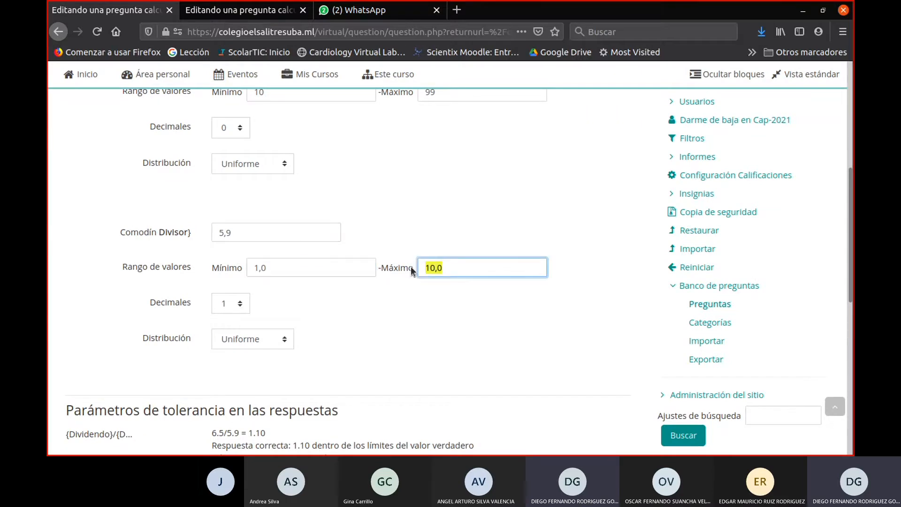
pyautogui.write('9')
pyautogui.click(241, 305)
pyautogui.click(224, 125)
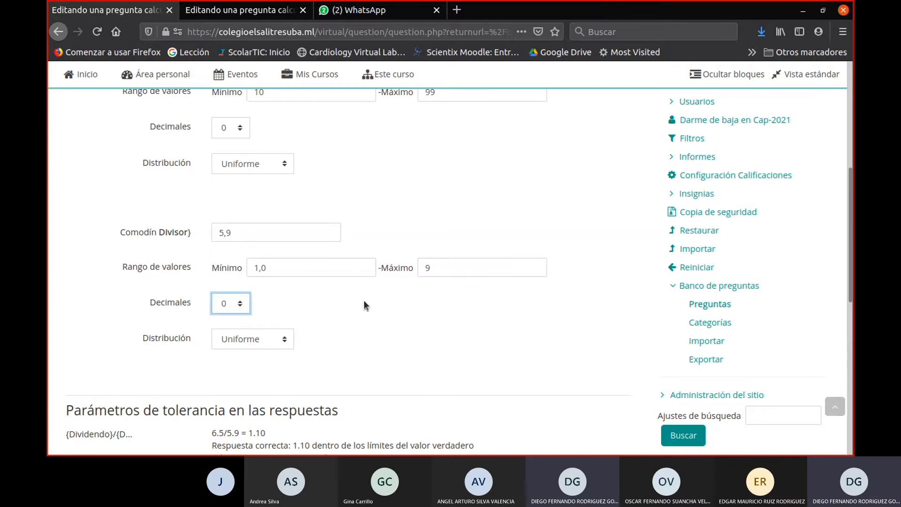
# - Update the data set parameters with the new ranges and decimals of both wildcards
pyautogui.scroll(-3, 371, 308)
pyautogui.scroll(10, 411, 302)
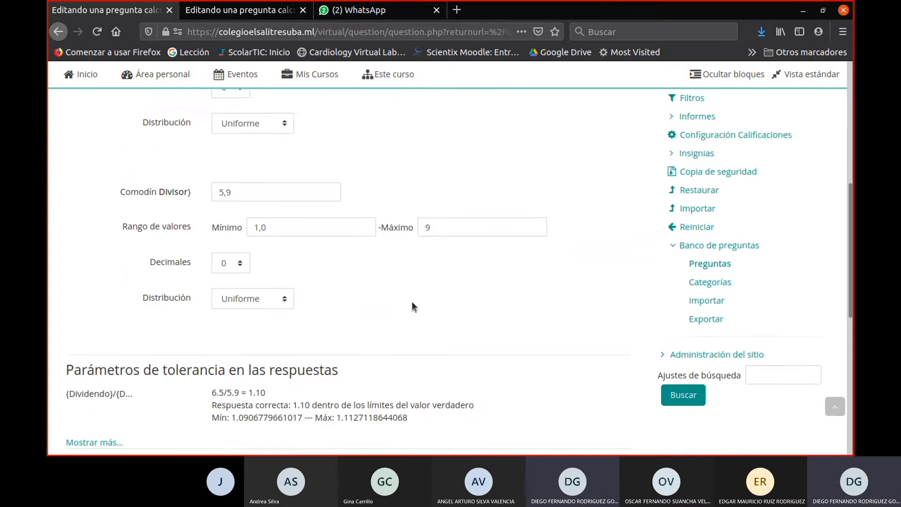
pyautogui.scroll(-1, 408, 303)
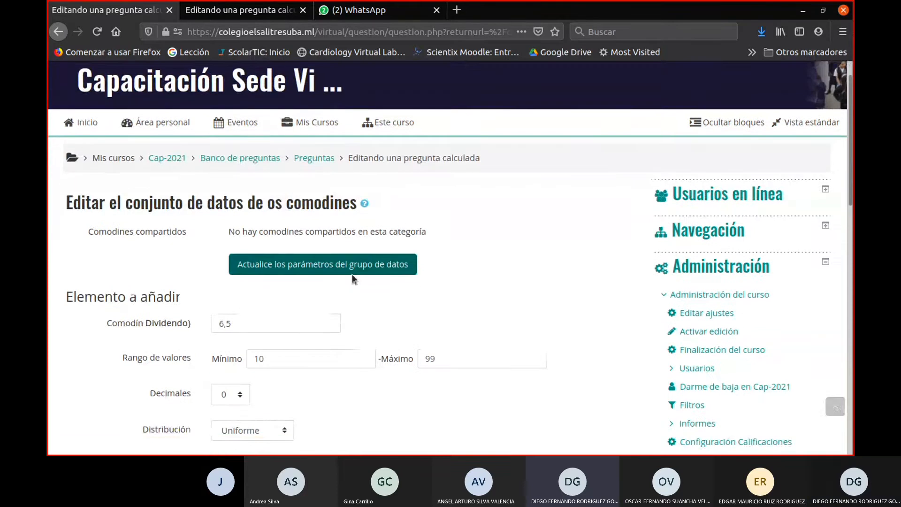
pyautogui.click(320, 269)
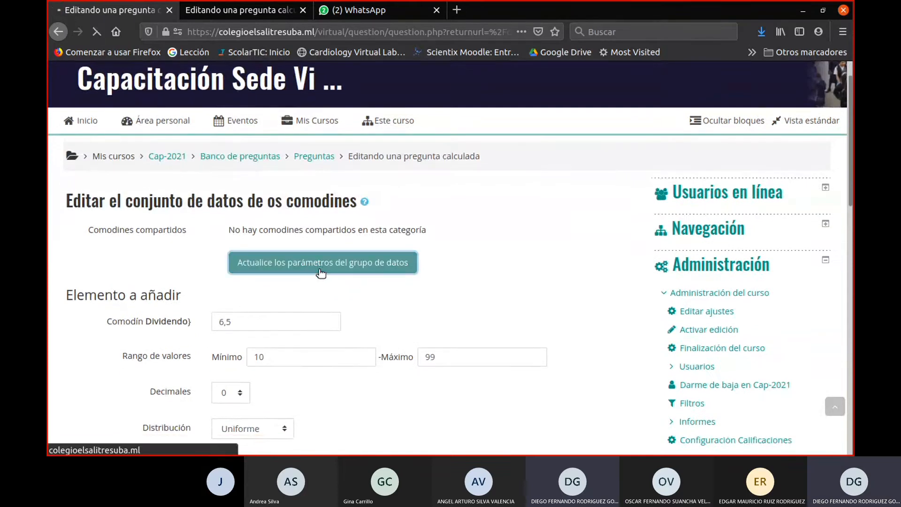
# - Check the Dividendo and Divisor values of the item to add and the answer tolerance parameters
pyautogui.scroll(-5, 418, 319)
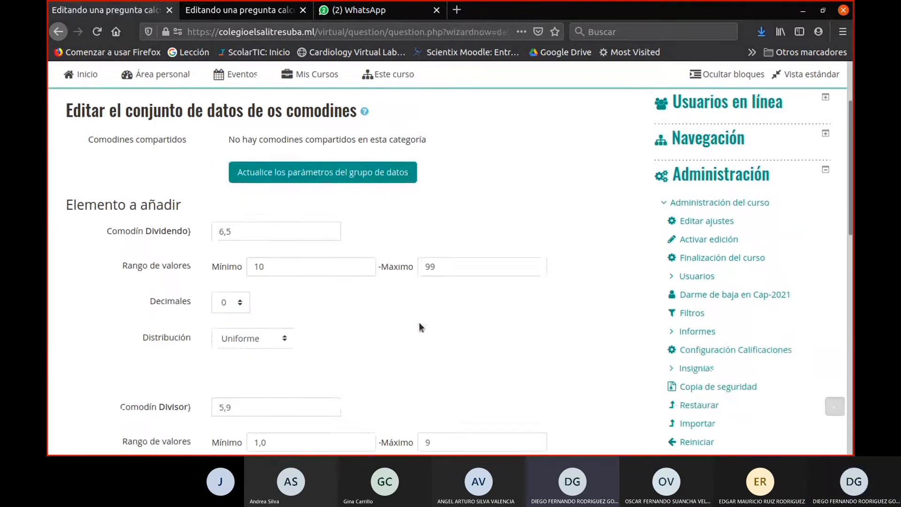
pyautogui.doubleClick(236, 162)
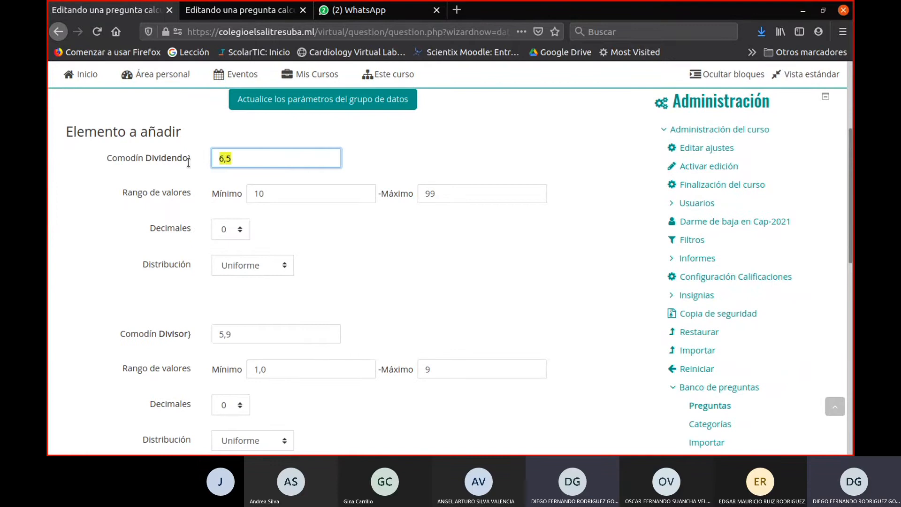
pyautogui.scroll(-3, 317, 217)
pyautogui.click(318, 227)
pyautogui.moveTo(177, 220); pyautogui.dragTo(161, 218)
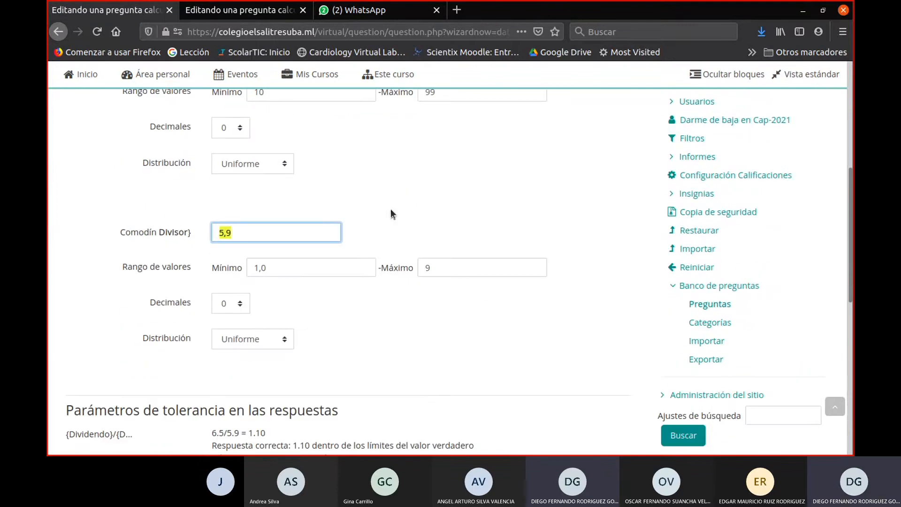
pyautogui.scroll(-5, 406, 201)
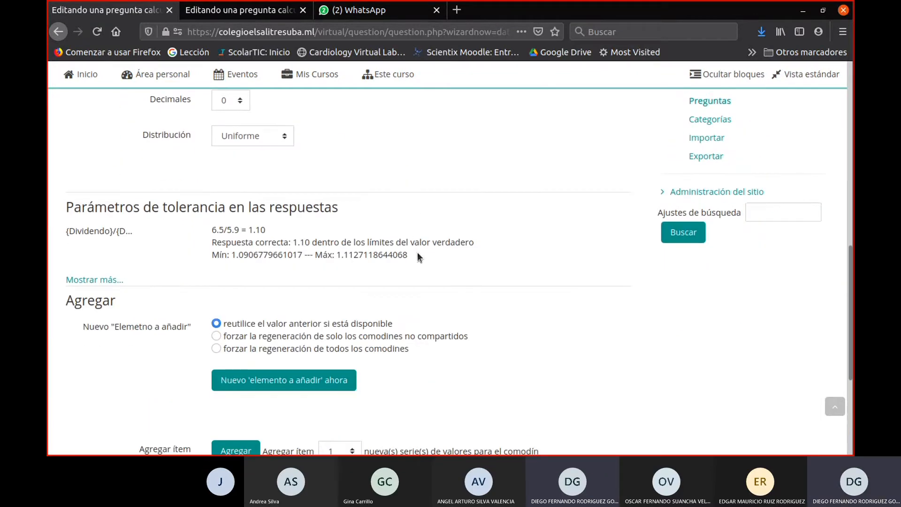
# - Examine the calculated answer, its minimum and maximum limits, and the values of the Dividendo and Divisor wildcards
pyautogui.moveTo(418, 253); pyautogui.dragTo(208, 254)
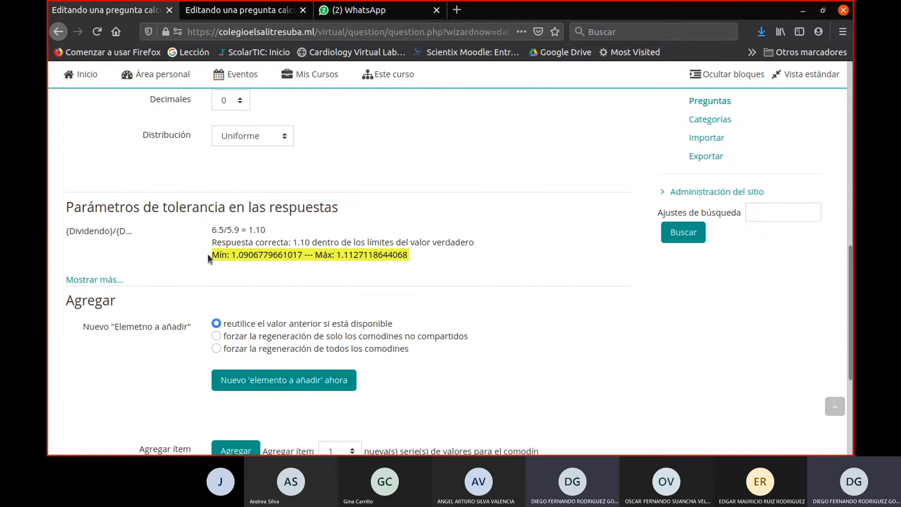
pyautogui.moveTo(267, 229); pyautogui.dragTo(193, 227)
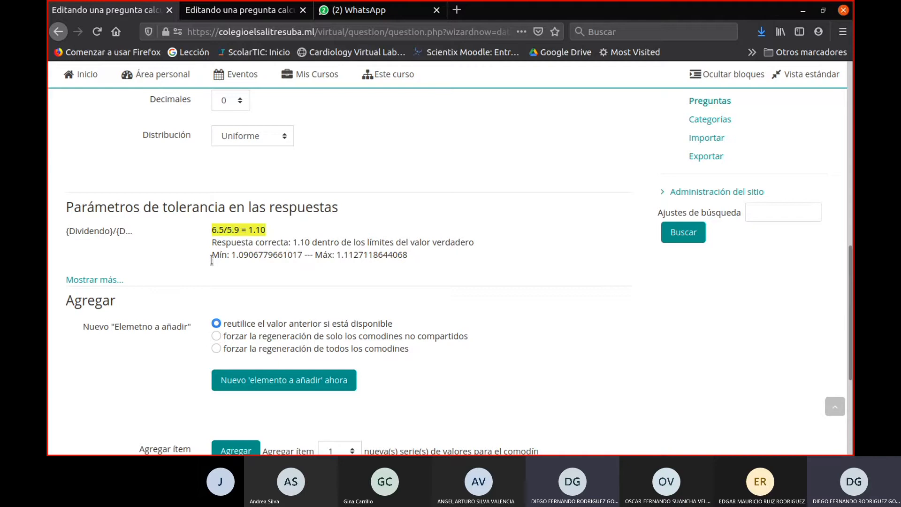
pyautogui.moveTo(212, 257); pyautogui.dragTo(260, 257)
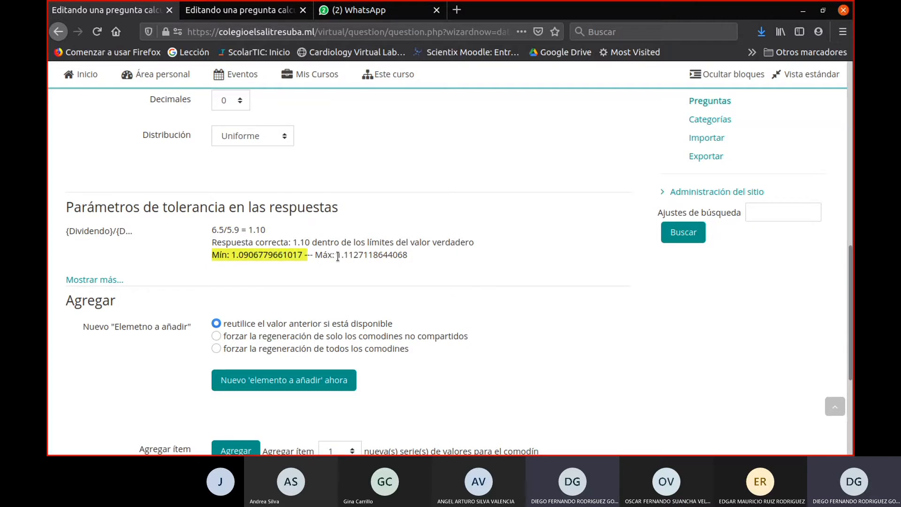
pyautogui.moveTo(337, 256); pyautogui.dragTo(211, 257)
pyautogui.scroll(6, 296, 244)
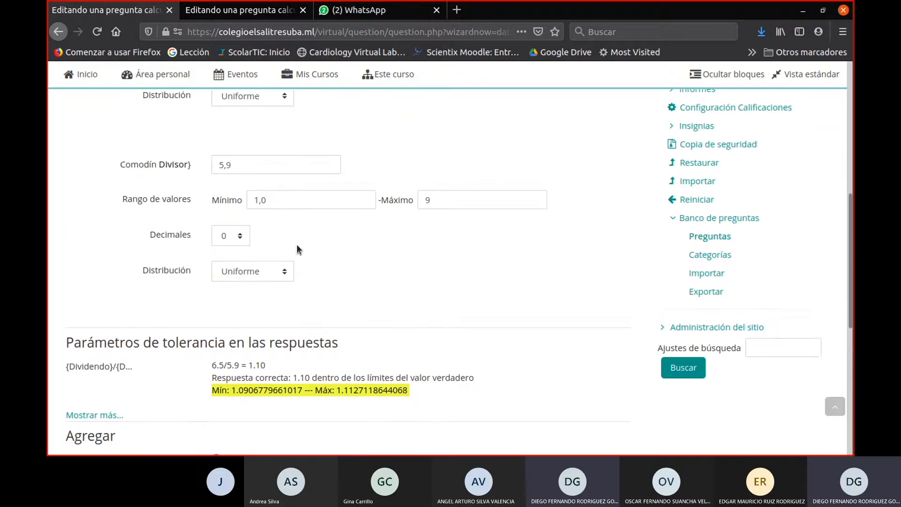
pyautogui.click(240, 158)
pyautogui.scroll(3, 450, 221)
pyautogui.scroll(-5, 449, 234)
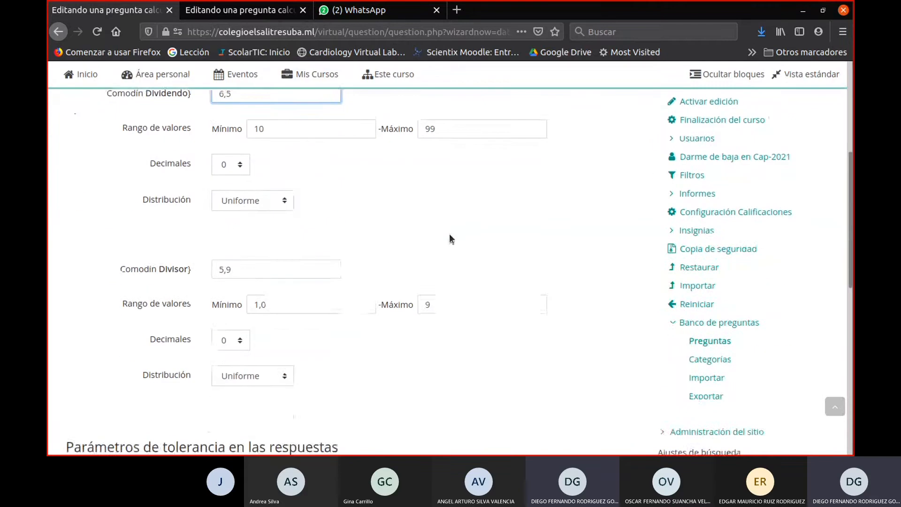
# - Set the Dividendo wildcard's distribution to Log-uniforme and update the data set parameters
pyautogui.click(272, 205)
pyautogui.click(270, 231)
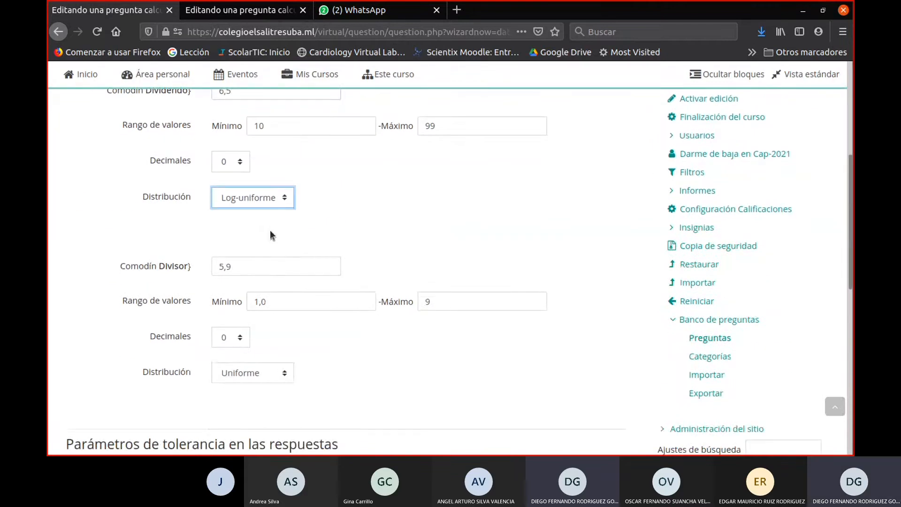
pyautogui.scroll(3, 269, 230)
pyautogui.click(319, 167)
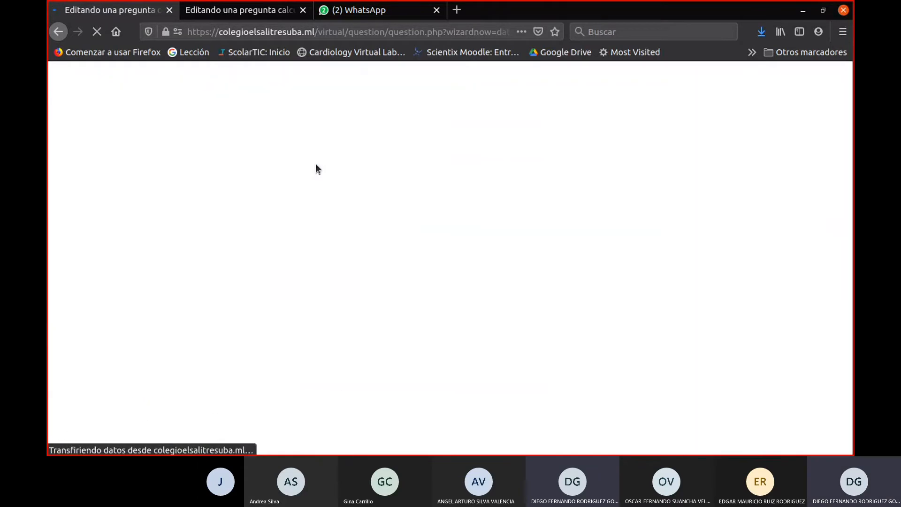
# - Set the Dividendo wildcard's distribution back to Uniforme and update the data set parameters
pyautogui.scroll(-4, 286, 337)
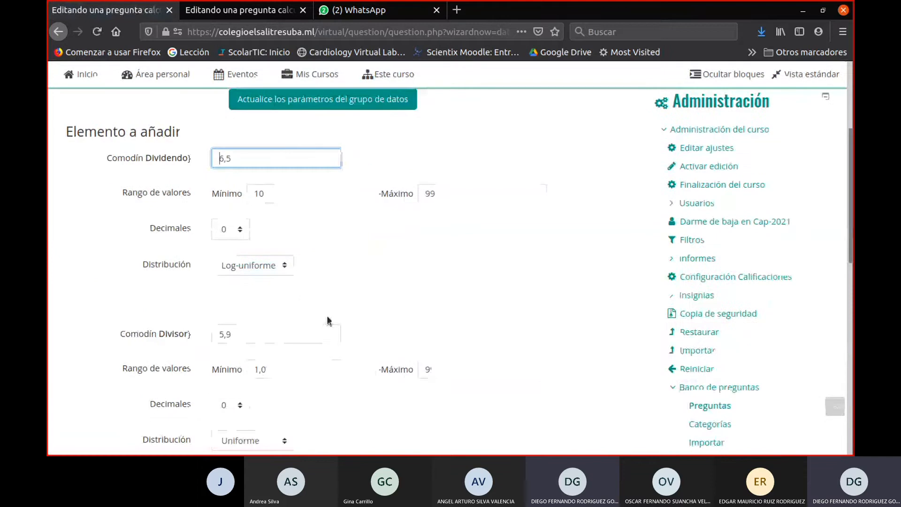
pyautogui.click(272, 265)
pyautogui.click(263, 282)
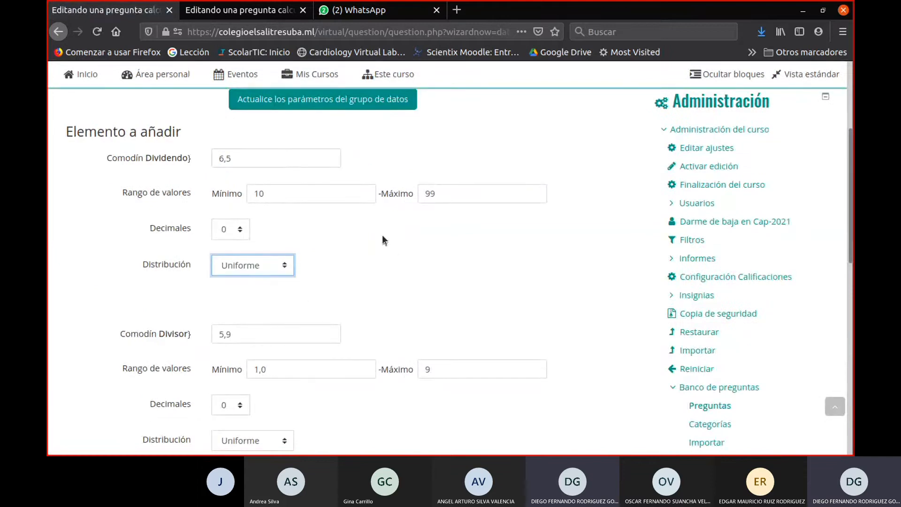
pyautogui.click(246, 105)
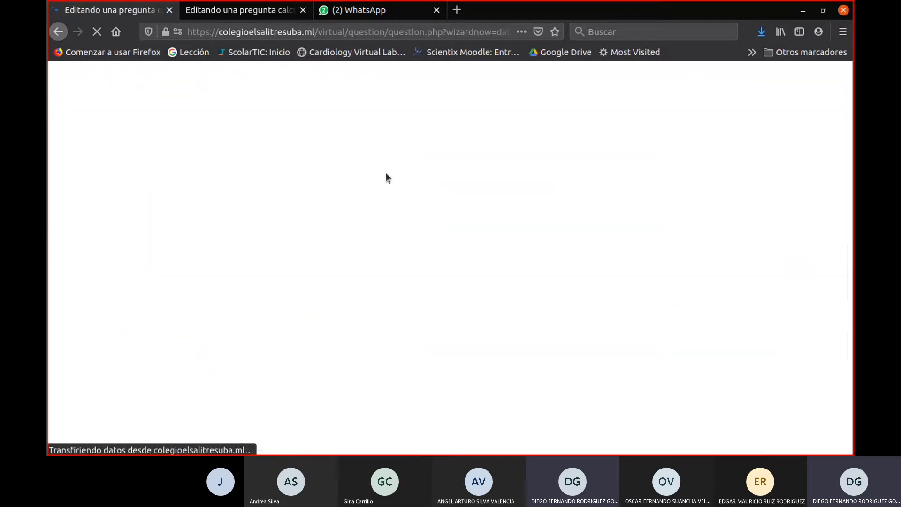
# - Expand the answer tolerance parameters and examine the tolerance, tolerance type, decimals and format
pyautogui.scroll(-4, 274, 281)
pyautogui.scroll(-3, 281, 183)
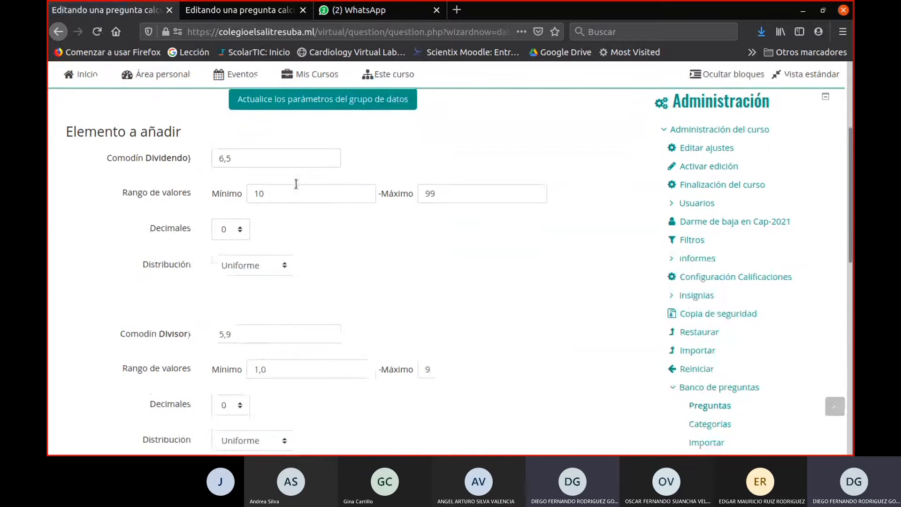
pyautogui.scroll(-2, 333, 193)
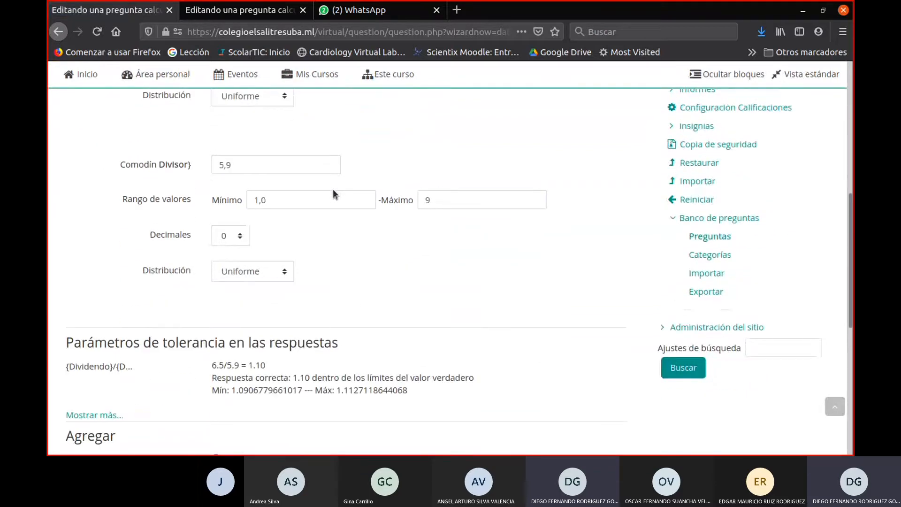
pyautogui.scroll(-2, 332, 190)
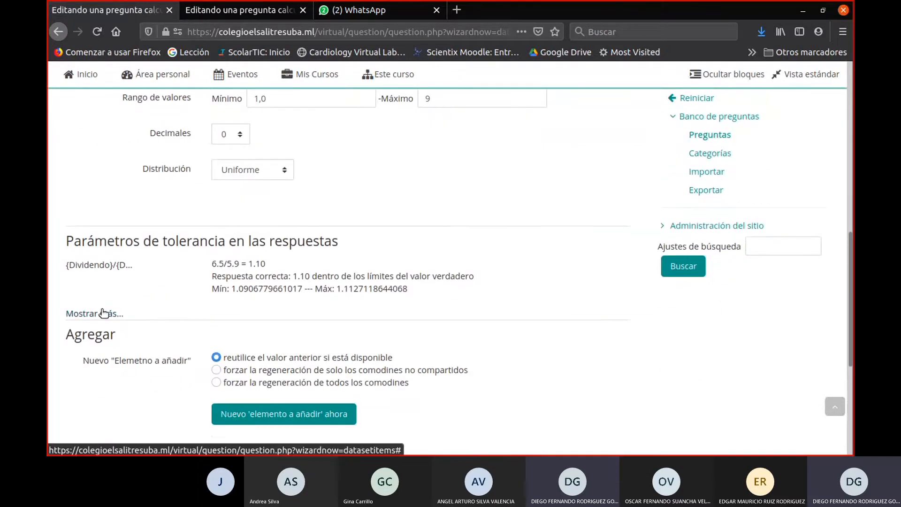
pyautogui.click(102, 311)
pyautogui.scroll(-4, 342, 314)
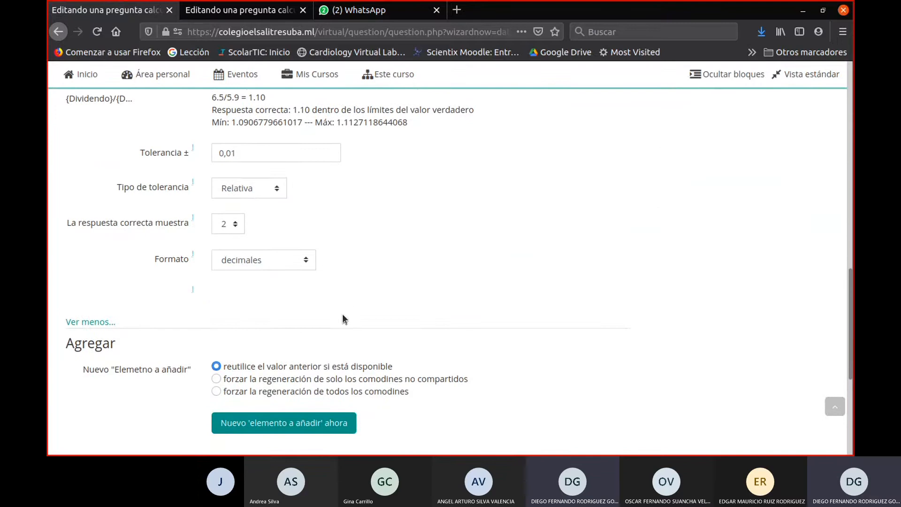
pyautogui.scroll(3, 343, 319)
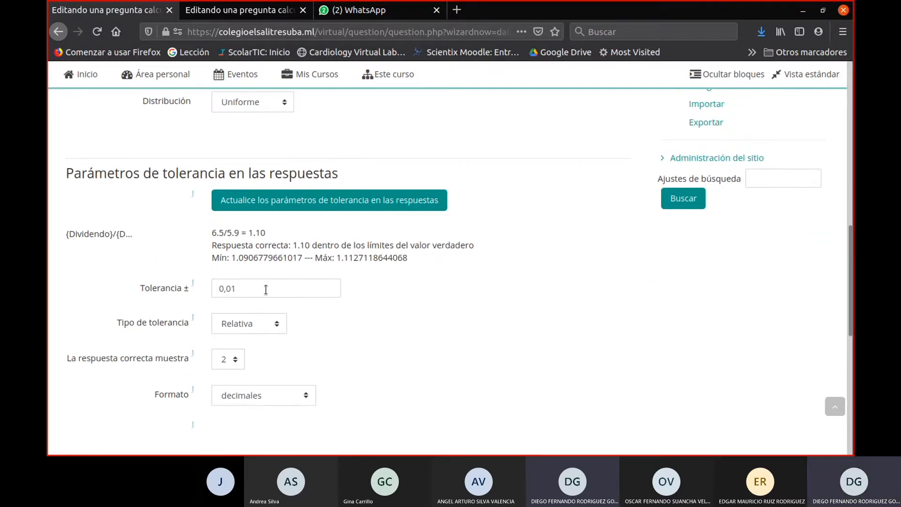
pyautogui.scroll(-2, 265, 305)
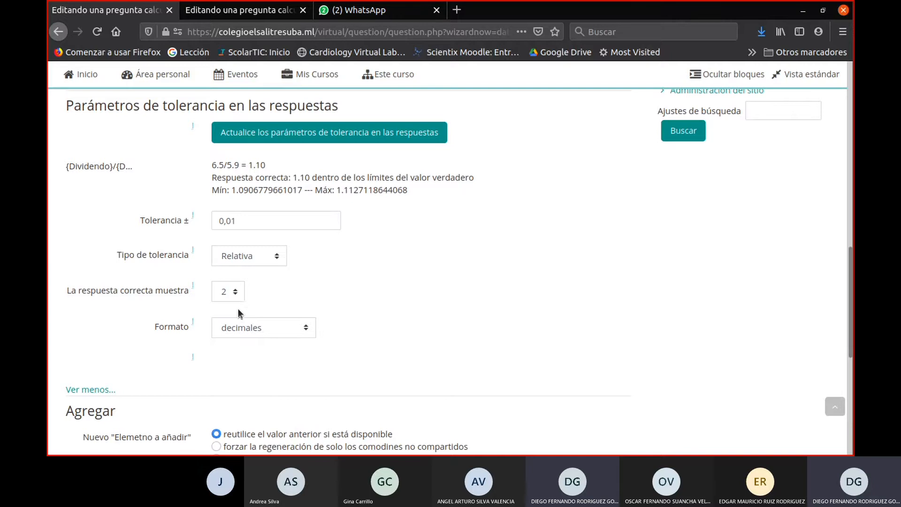
# - Set the correct answer to show 0 decimals and update the answer tolerance parameters
pyautogui.click(226, 292)
pyautogui.click(221, 129)
pyautogui.scroll(-3, 378, 270)
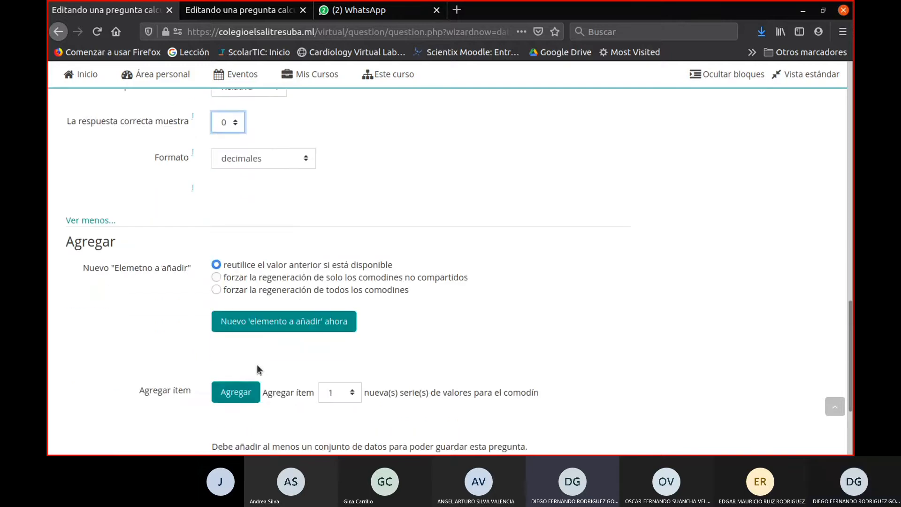
pyautogui.scroll(-2, 305, 370)
pyautogui.scroll(6, 352, 383)
pyautogui.click(312, 205)
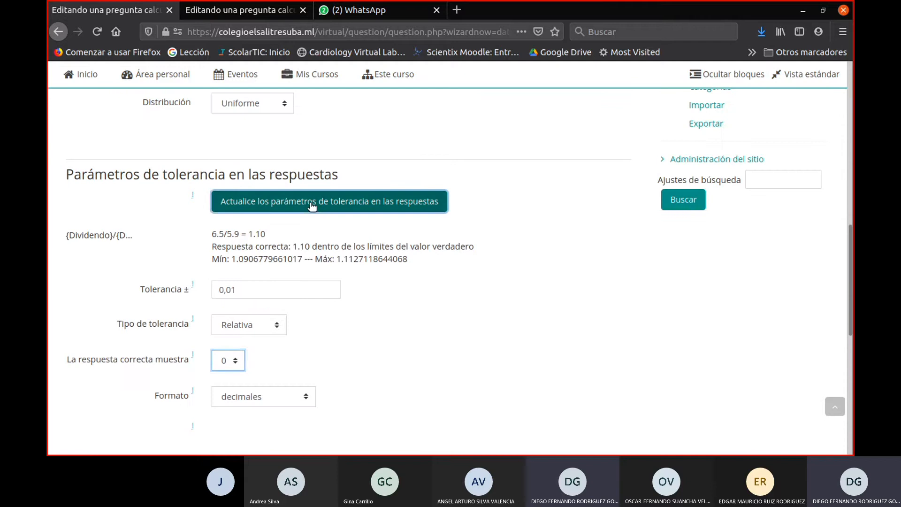
# - Restore the correct answer's decimals to 2 and update the answer tolerance parameters
pyautogui.scroll(-5, 392, 357)
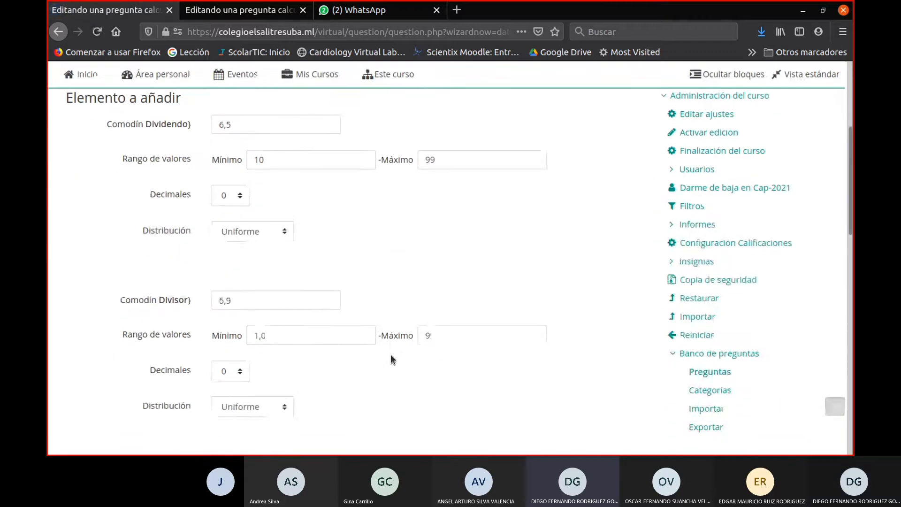
pyautogui.scroll(-3, 390, 354)
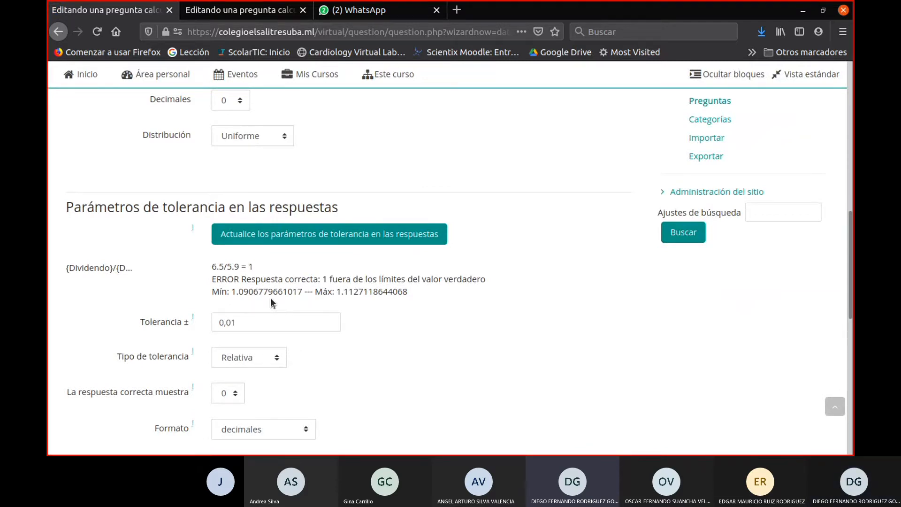
pyautogui.scroll(-2, 351, 308)
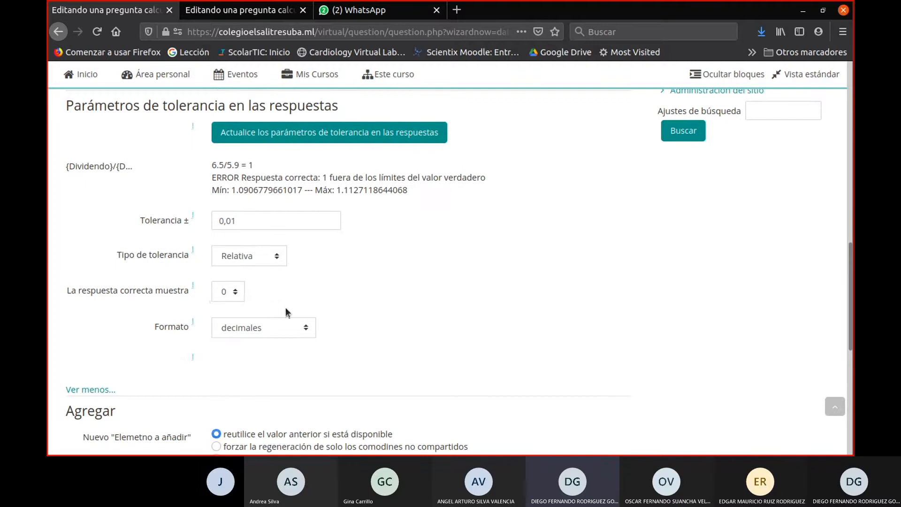
pyautogui.click(217, 293)
pyautogui.click(223, 158)
pyautogui.scroll(2, 361, 331)
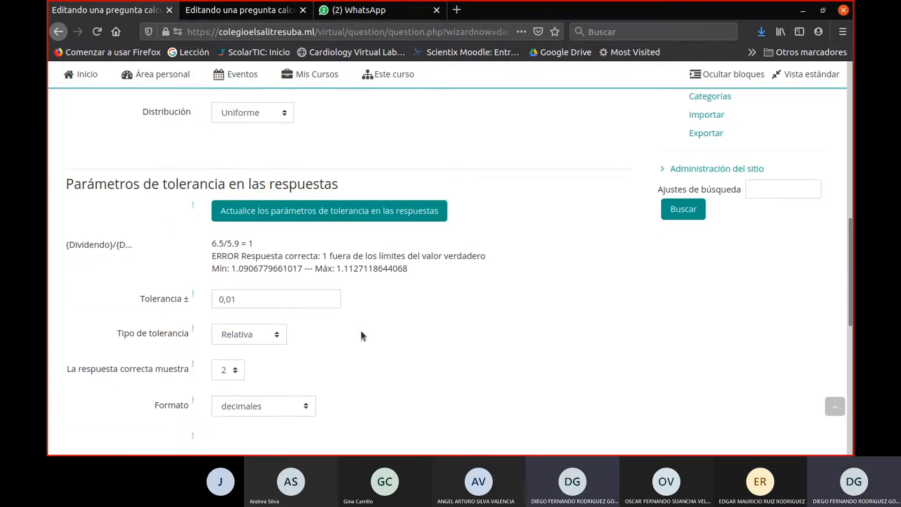
pyautogui.click(336, 226)
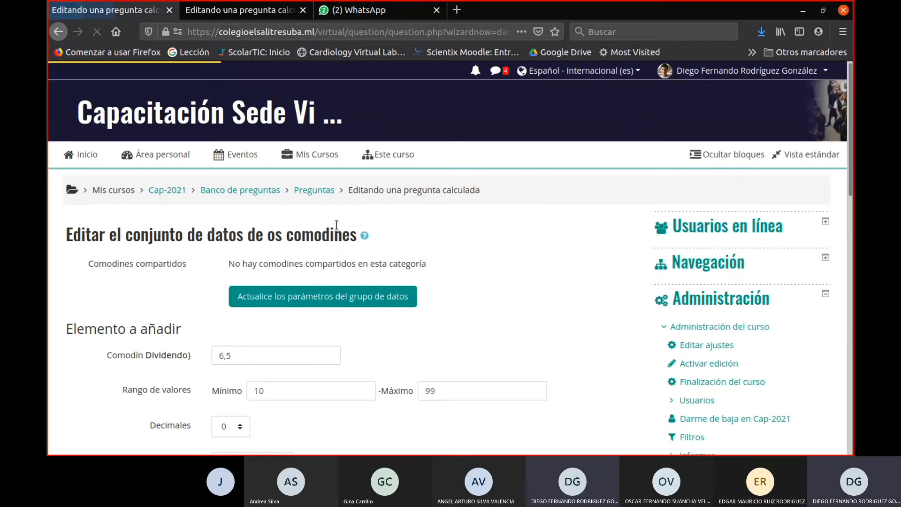
# - Choose 100 new series of wildcard values to add and 100 series to show
pyautogui.scroll(-8, 447, 305)
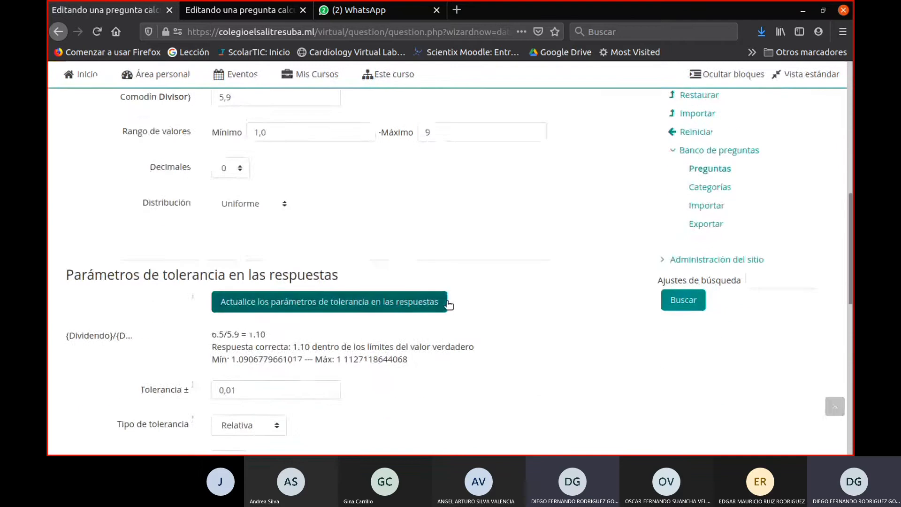
pyautogui.scroll(-10, 448, 304)
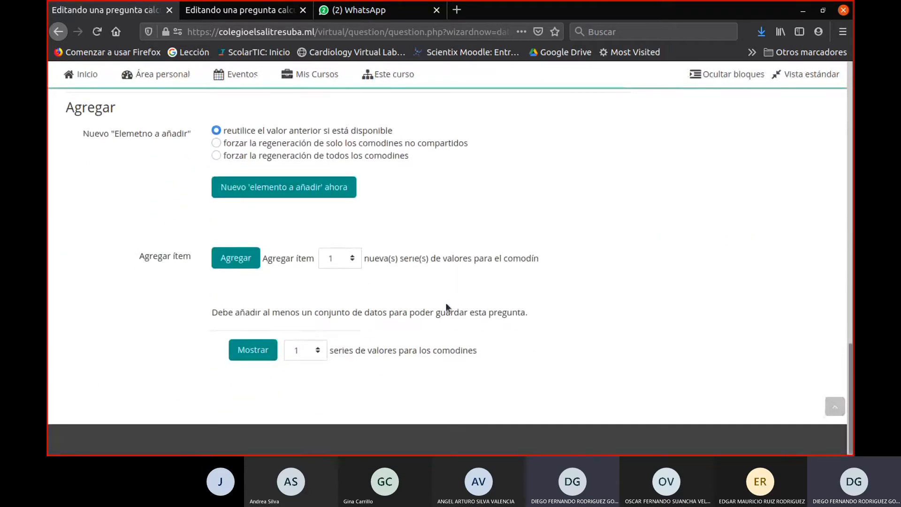
pyautogui.click(352, 259)
pyautogui.click(337, 438)
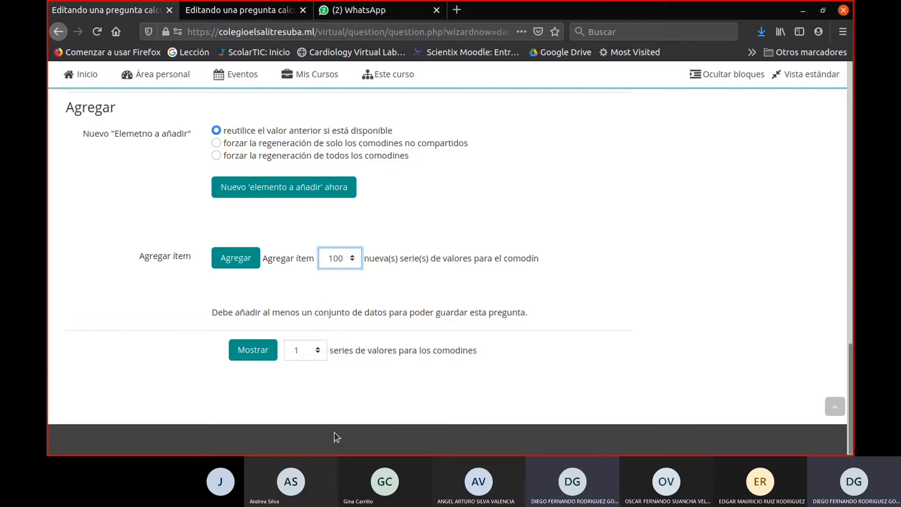
pyautogui.click(312, 352)
pyautogui.click(312, 331)
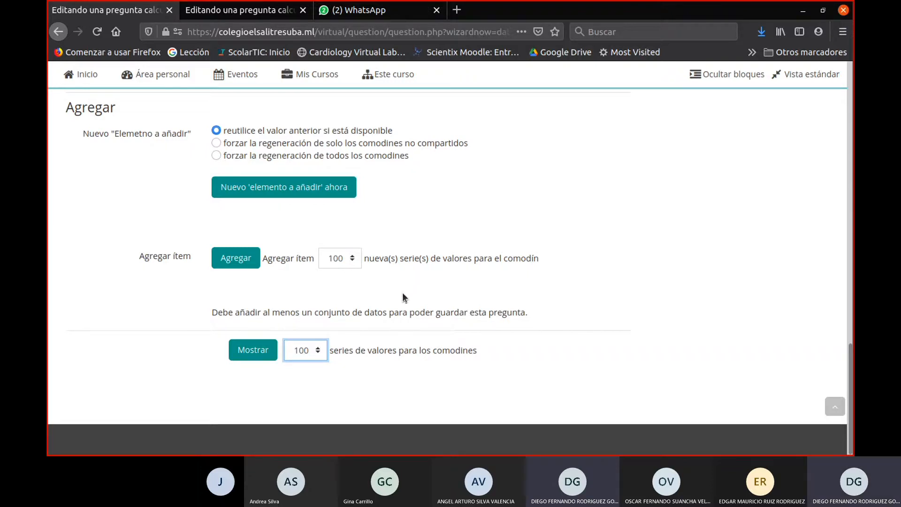
# - Generate a new item to add with the option to reuse the previous value if available
pyautogui.scroll(3, 309, 280)
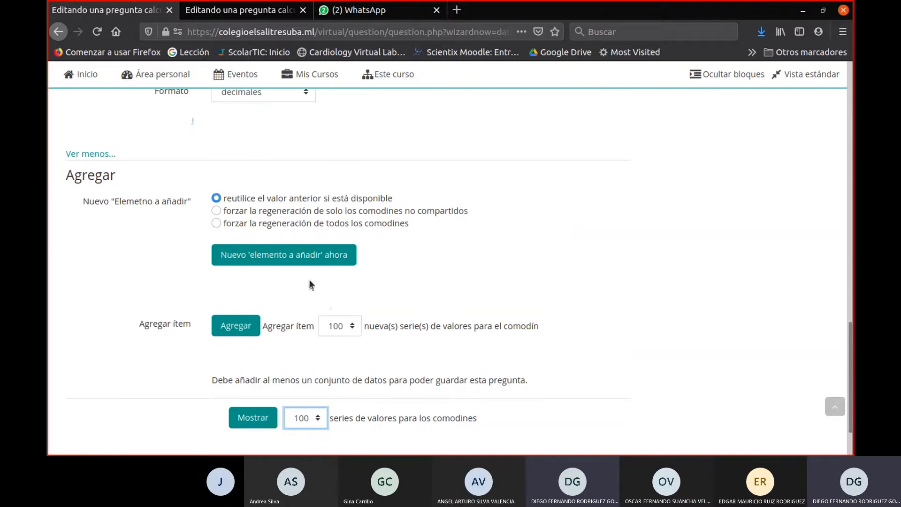
pyautogui.click(307, 362)
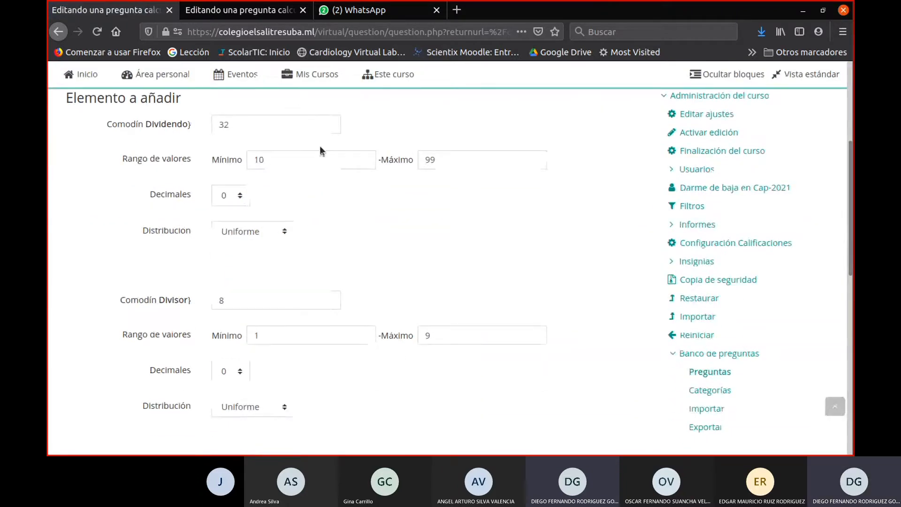
# - Examine the new item's Dividendo and Divisor values, its calculated quotient and the answer's tolerance limits
pyautogui.scroll(-2, 265, 182)
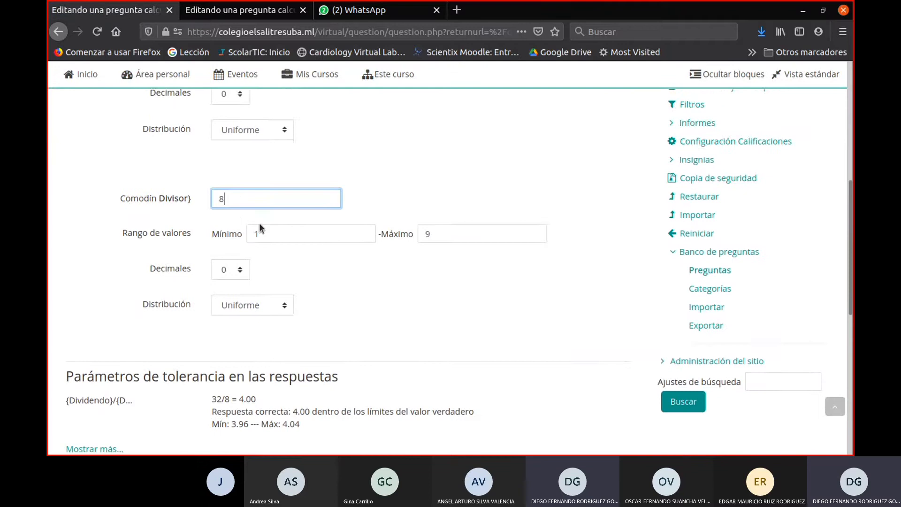
pyautogui.scroll(-4, 259, 223)
pyautogui.moveTo(262, 194); pyautogui.dragTo(196, 203)
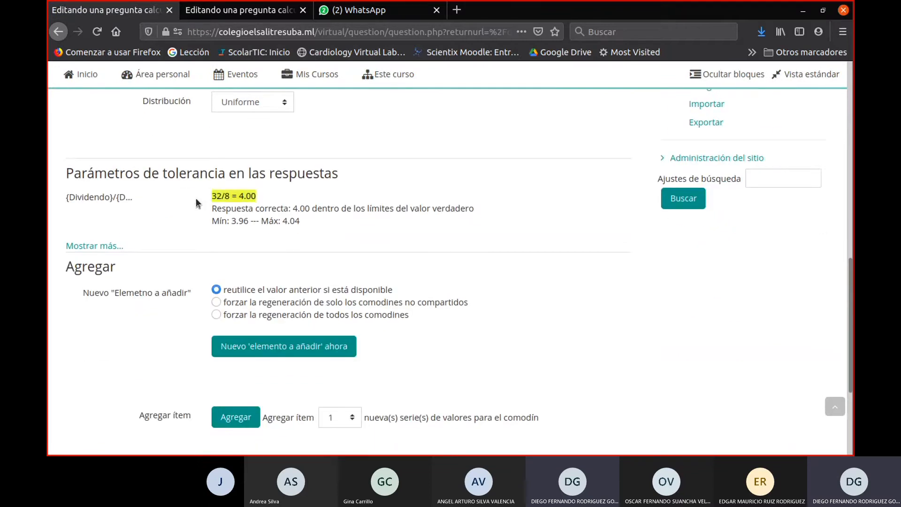
pyautogui.click(311, 259)
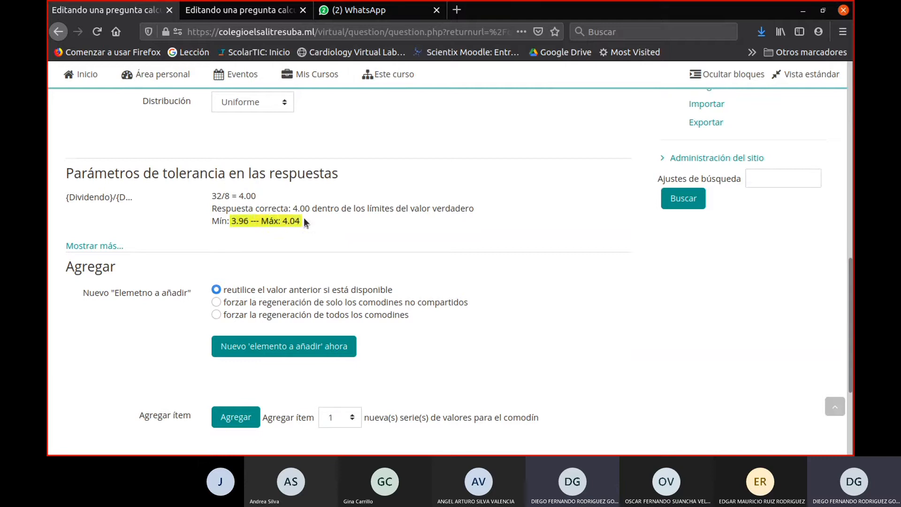
pyautogui.scroll(-3, 304, 224)
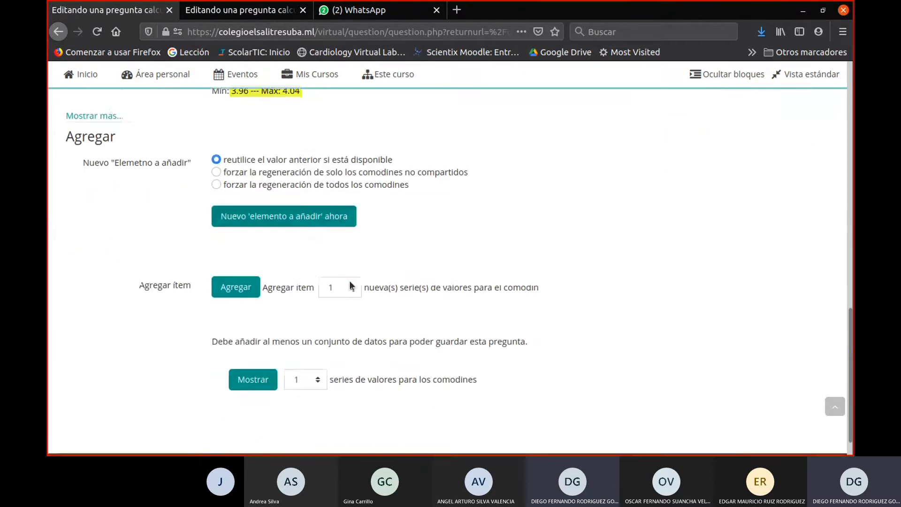
pyautogui.scroll(3, 440, 356)
pyautogui.scroll(4, 446, 364)
pyautogui.scroll(-7, 446, 370)
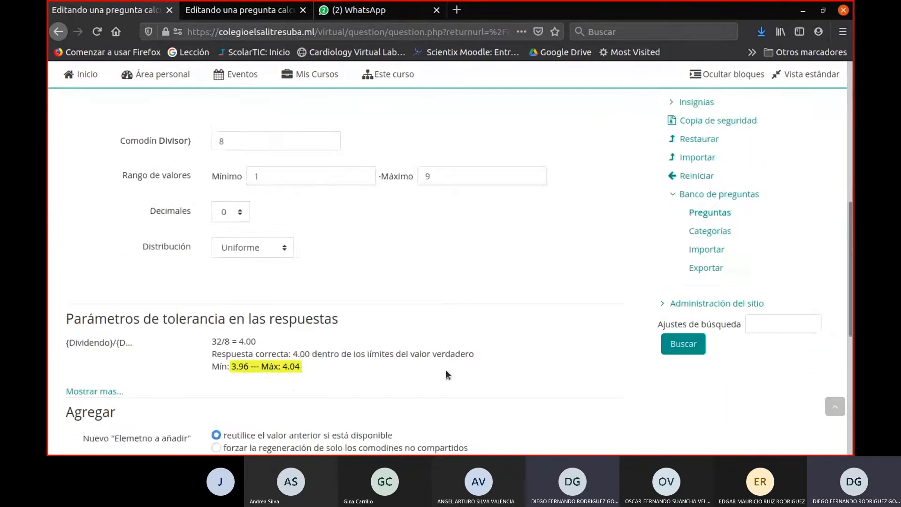
pyautogui.scroll(1, 446, 370)
pyautogui.scroll(15, 446, 370)
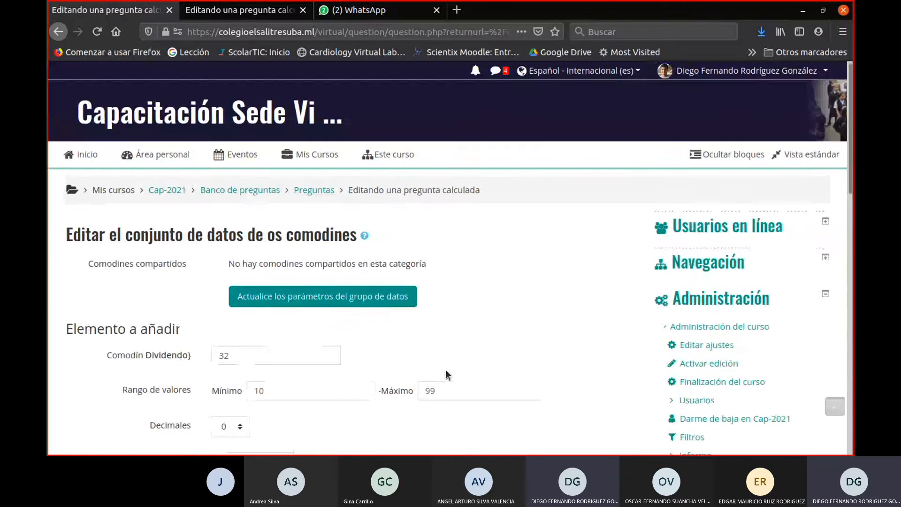
# - Update the wildcard data set parameters and show 1 series of values for the wildcards
pyautogui.click(392, 300)
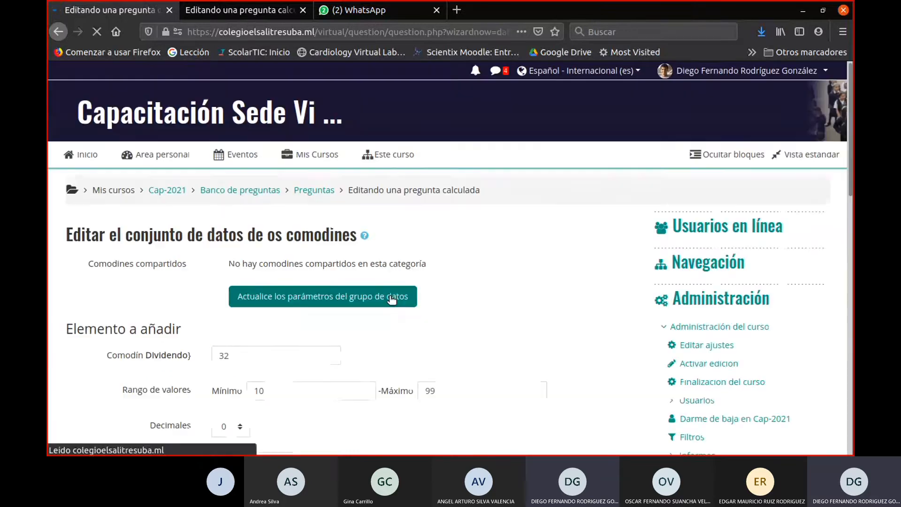
pyautogui.scroll(-4, 384, 302)
pyautogui.scroll(-12, 395, 316)
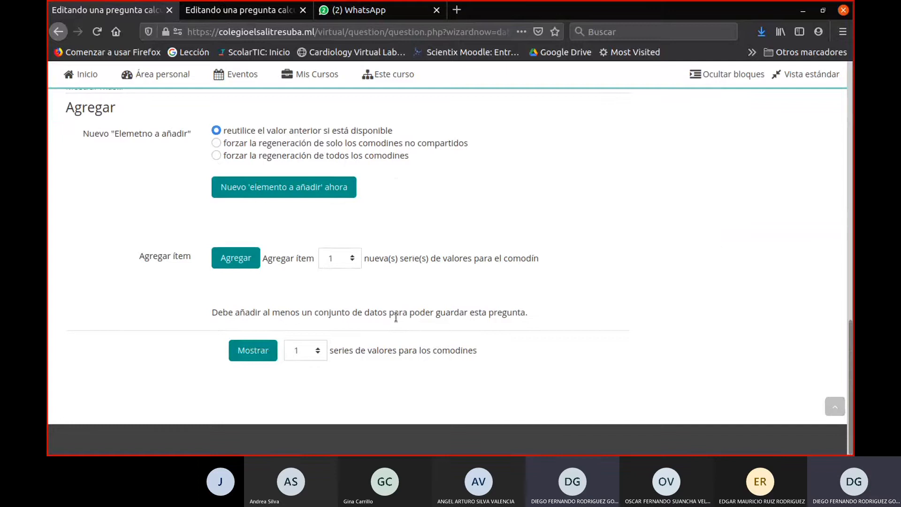
pyautogui.click(257, 353)
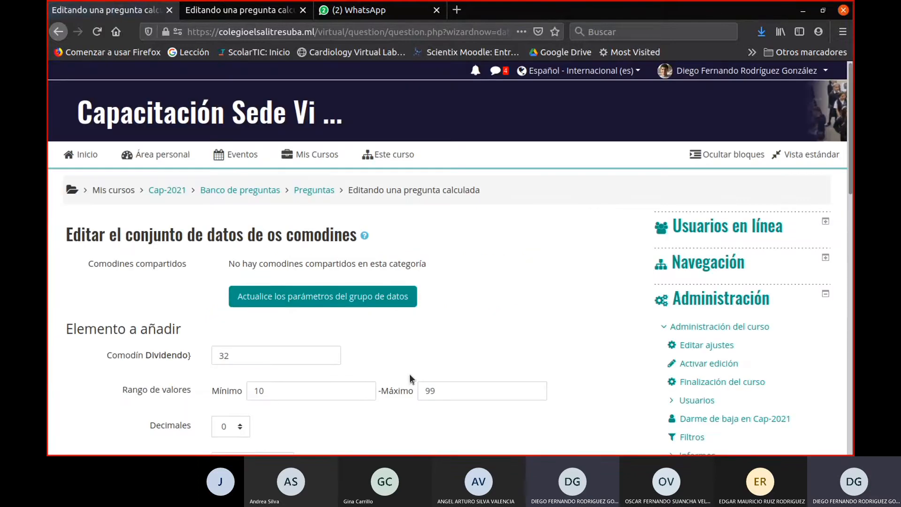
pyautogui.scroll(-15, 409, 373)
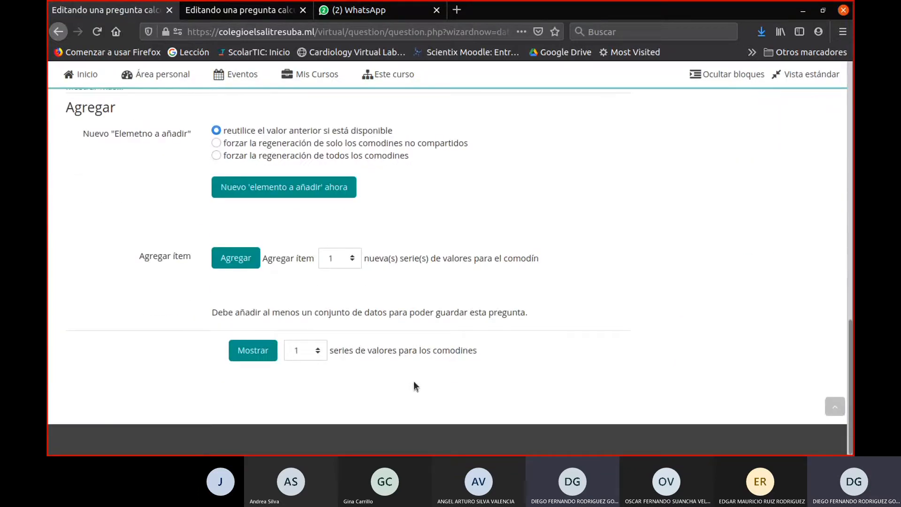
pyautogui.scroll(3, 404, 337)
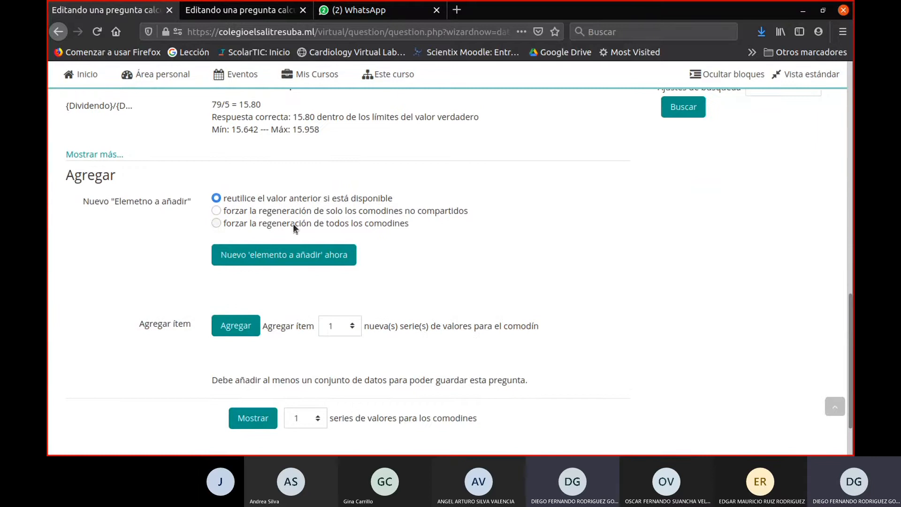
# - Generate a new item to add with forced regeneration of all wildcards, and update the data set parameters
pyautogui.click(214, 225)
pyautogui.click(259, 264)
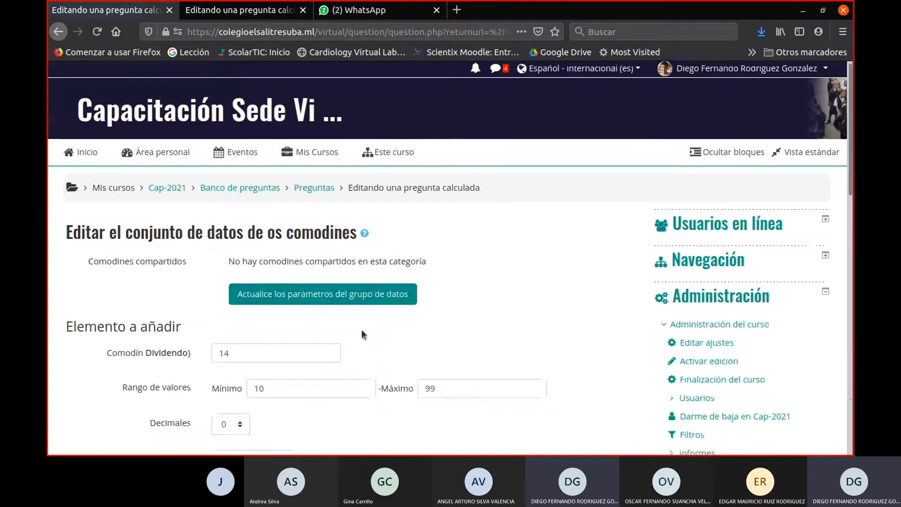
pyautogui.scroll(-3, 362, 329)
pyautogui.click(350, 227)
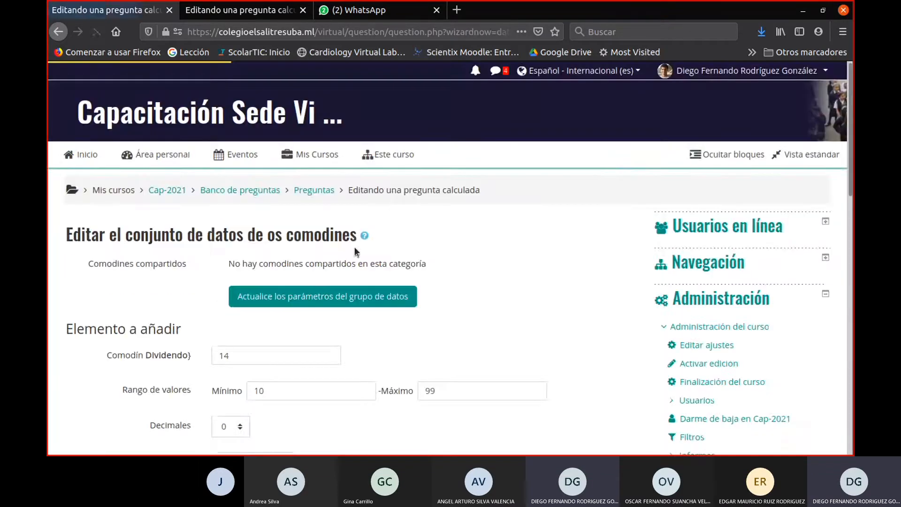
# - Examine the regenerated item's wildcard values, tolerance limits and the options for adding and showing series
pyautogui.scroll(-15, 433, 351)
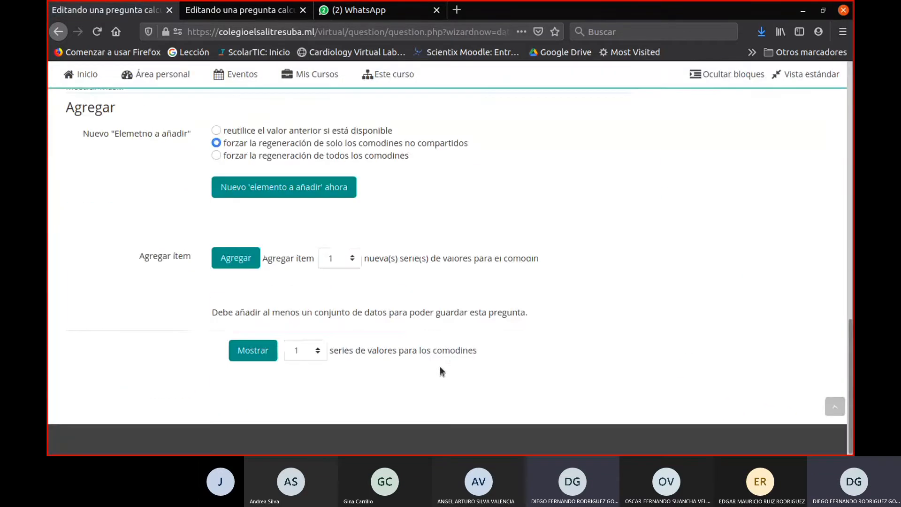
pyautogui.scroll(15, 441, 375)
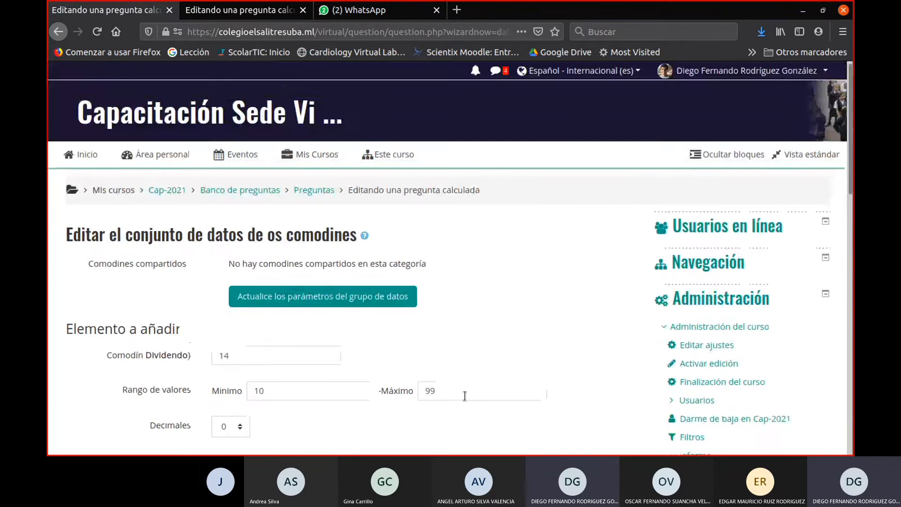
pyautogui.scroll(-3, 465, 396)
pyautogui.scroll(3, 465, 395)
pyautogui.scroll(-15, 465, 396)
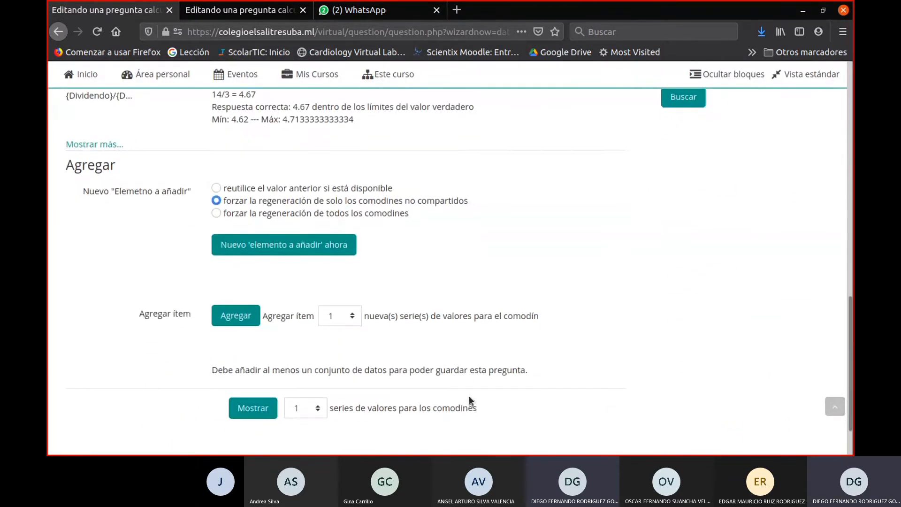
pyautogui.scroll(-2, 468, 396)
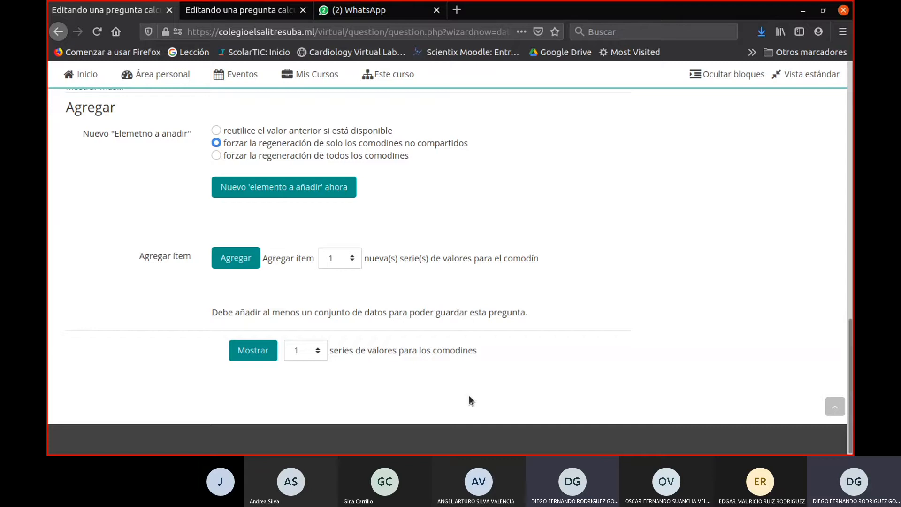
pyautogui.scroll(15, 469, 395)
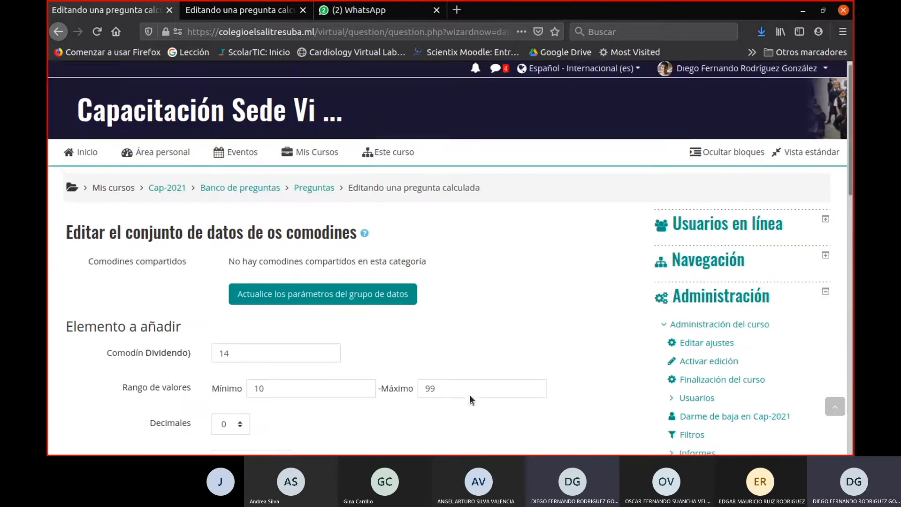
# - Open the course's Banco de preguntas in a new tab and bring up its question list
pyautogui.rightClick(259, 194)
pyautogui.press('Escape')
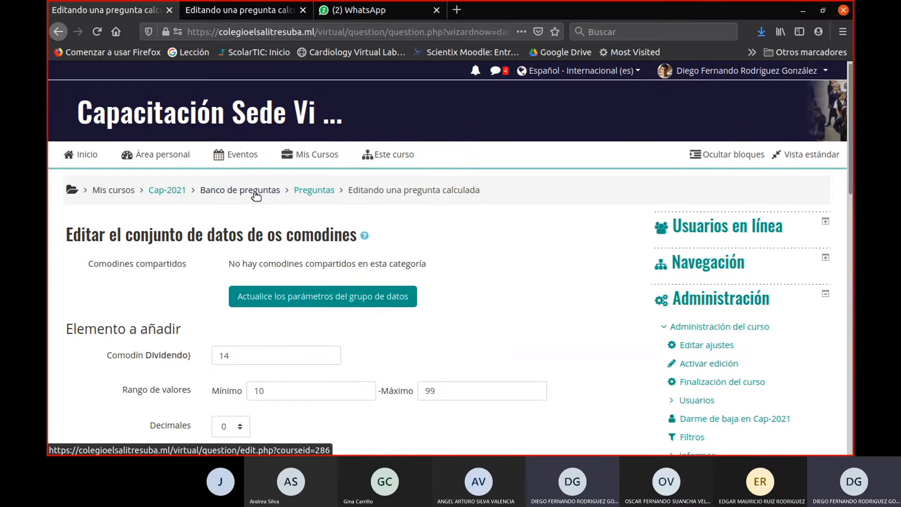
pyautogui.rightClick(262, 195)
pyautogui.click(280, 205)
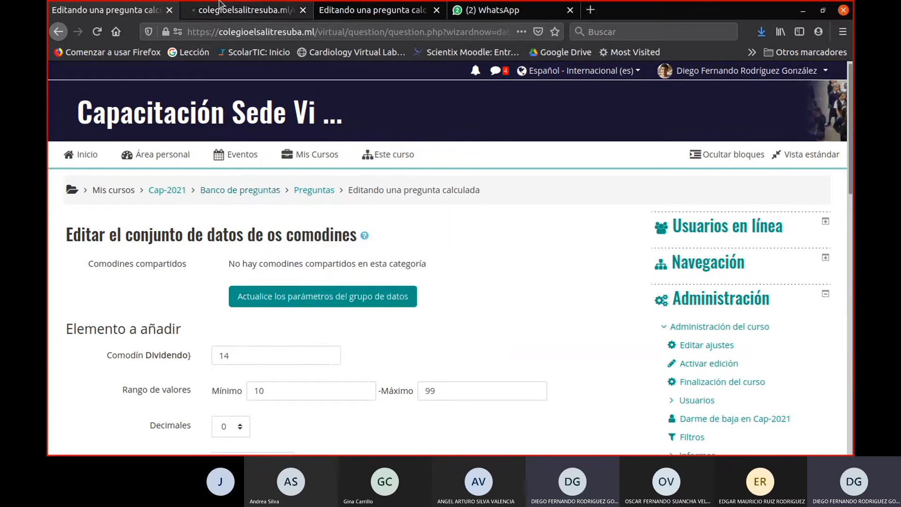
pyautogui.click(235, 10)
pyautogui.scroll(-6, 436, 277)
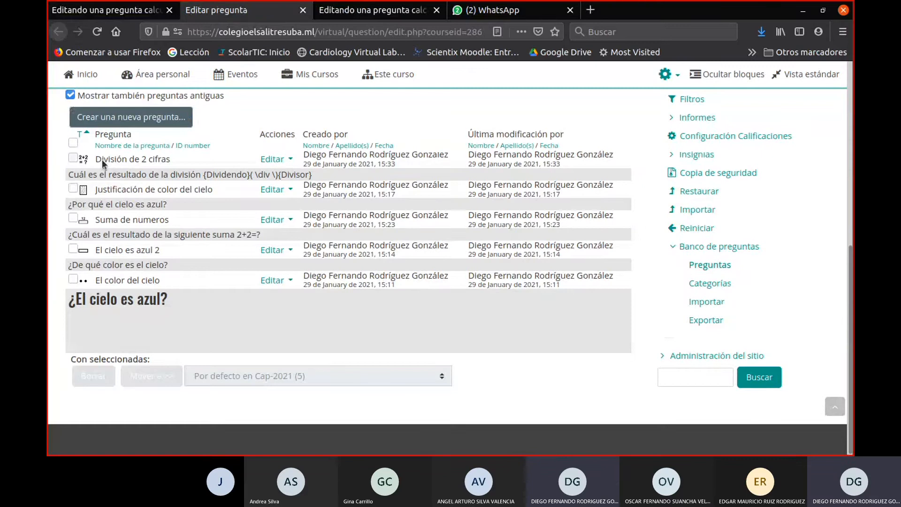
# - Try to preview the División de 2 cifras question from the question bank, and close the preview tab
pyautogui.moveTo(130, 159); pyautogui.dragTo(215, 153)
pyautogui.click(273, 162)
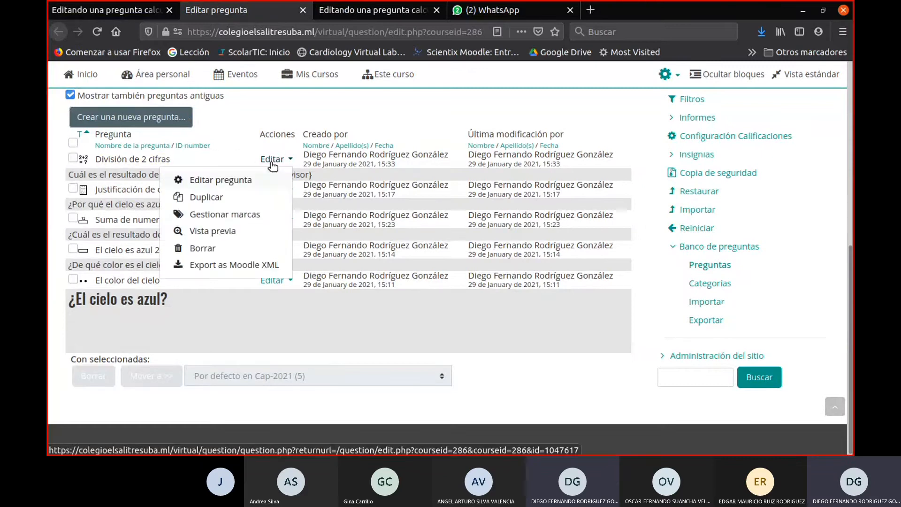
pyautogui.click(214, 234)
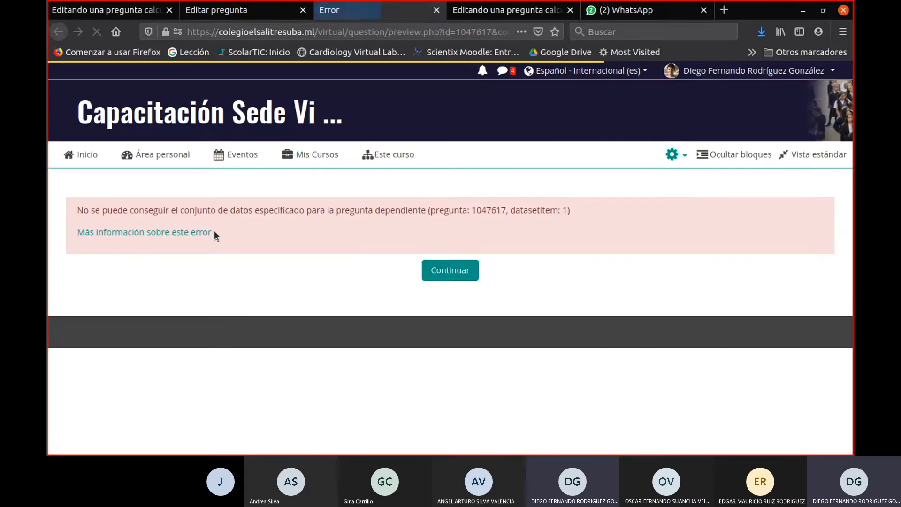
pyautogui.click(473, 276)
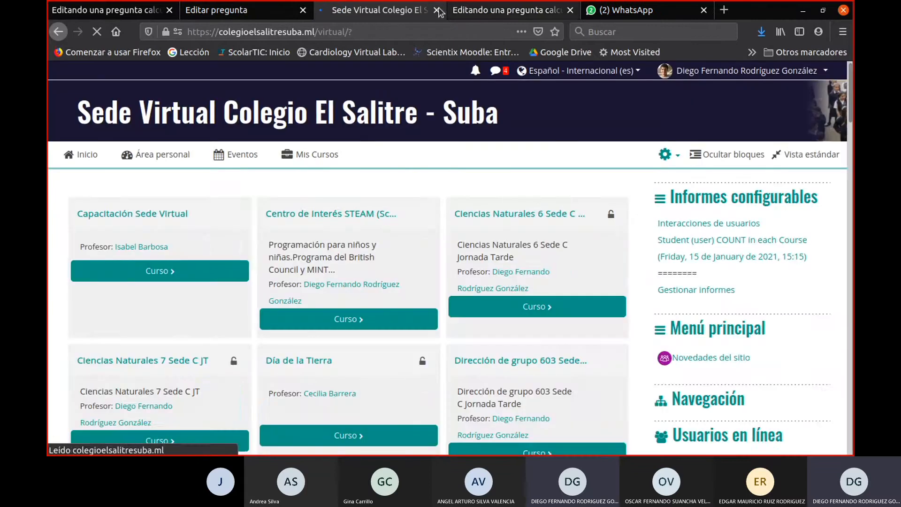
pyautogui.click(437, 9)
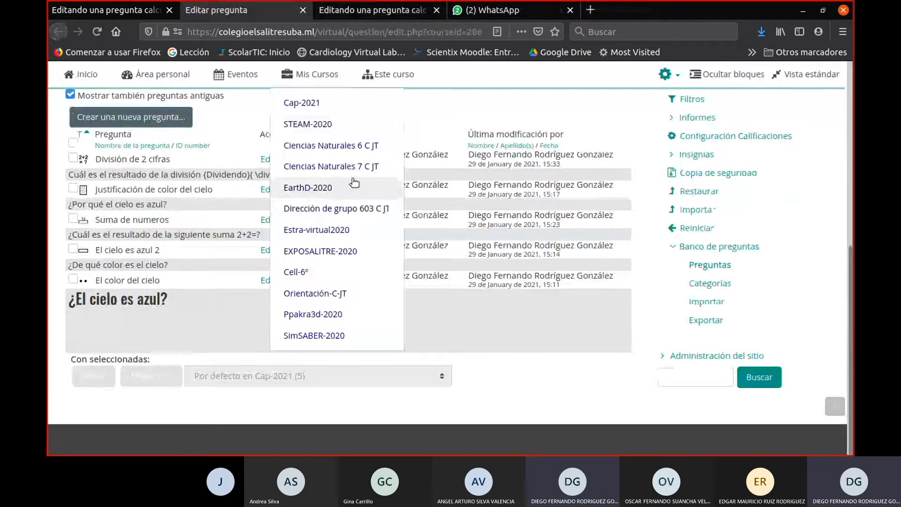
# - Close the tab with the Pasar de bytes a Decabytes question and return to the division question's wildcard data set page
pyautogui.click(395, 18)
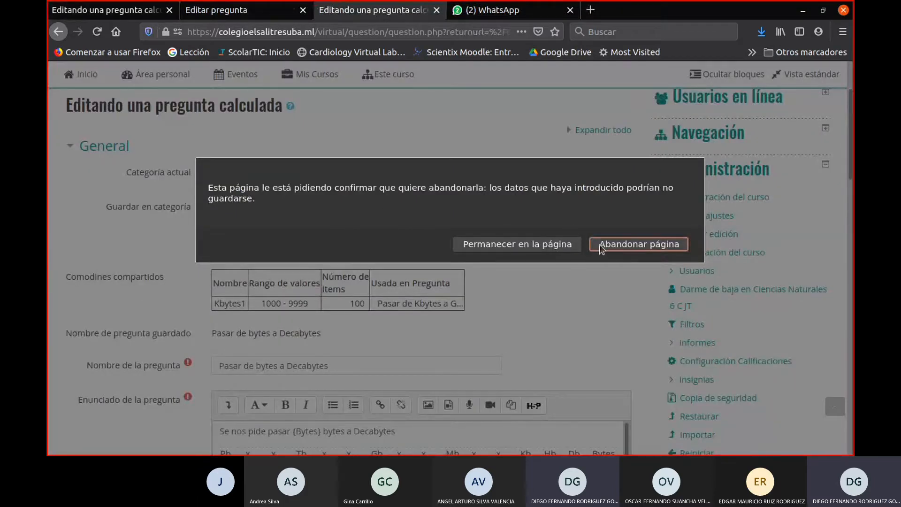
pyautogui.click(598, 244)
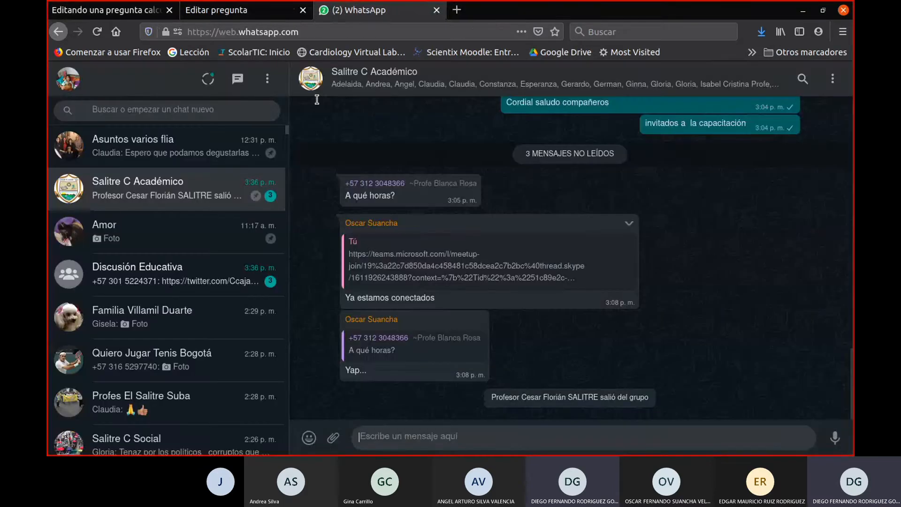
pyautogui.click(221, 10)
pyautogui.click(161, 6)
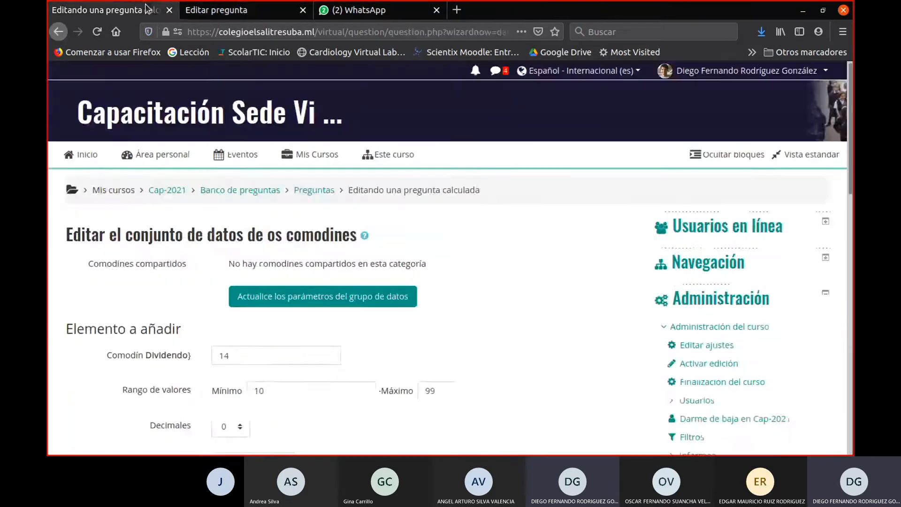
# - Add 100 new series of wildcard values to the division question and update the data set parameters
pyautogui.scroll(-5, 436, 324)
pyautogui.scroll(3, 438, 324)
pyautogui.scroll(2, 440, 320)
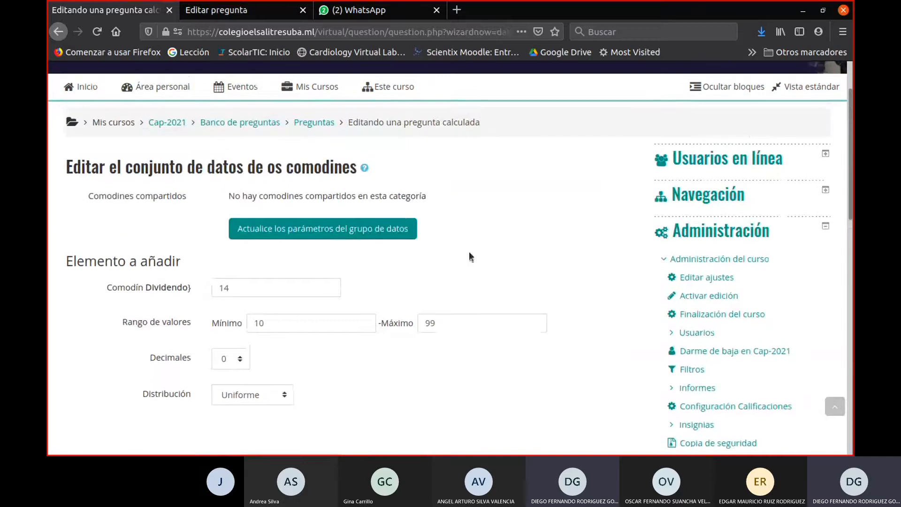
pyautogui.scroll(-15, 393, 239)
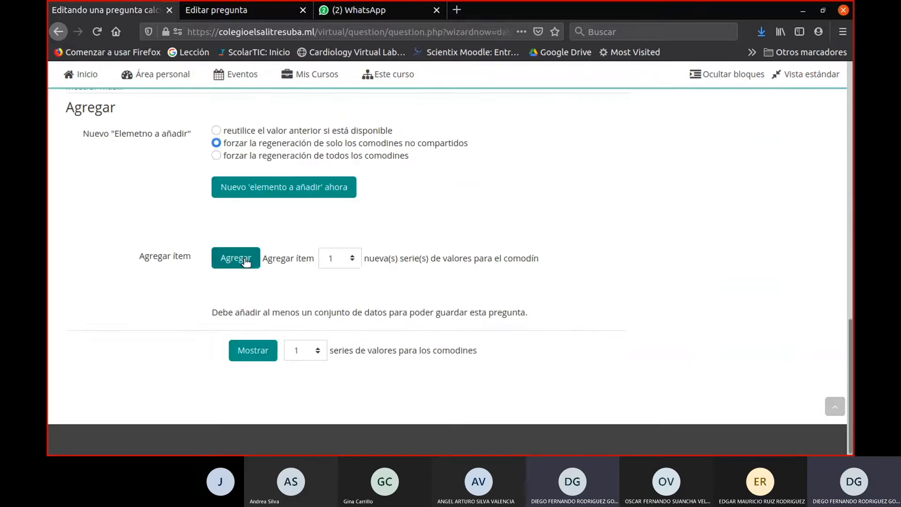
pyautogui.click(350, 261)
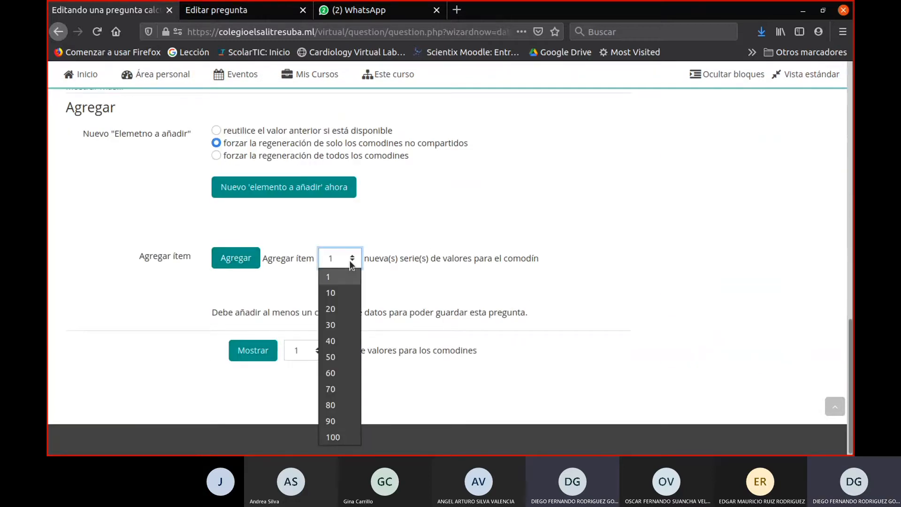
pyautogui.click(332, 437)
pyautogui.click(232, 259)
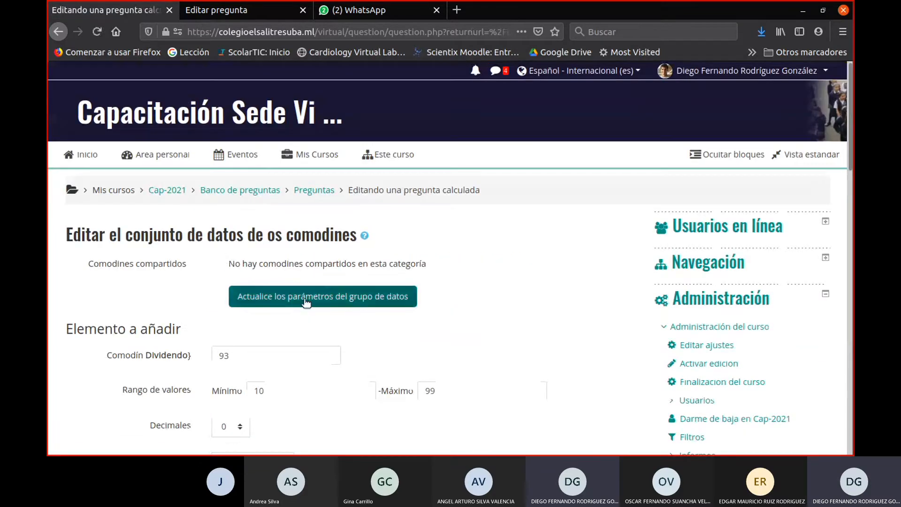
pyautogui.click(306, 301)
# - Examine value 100 of the set, including its Dividendo and Divisor, calculated quotient and tolerance limits
pyautogui.scroll(-8, 424, 319)
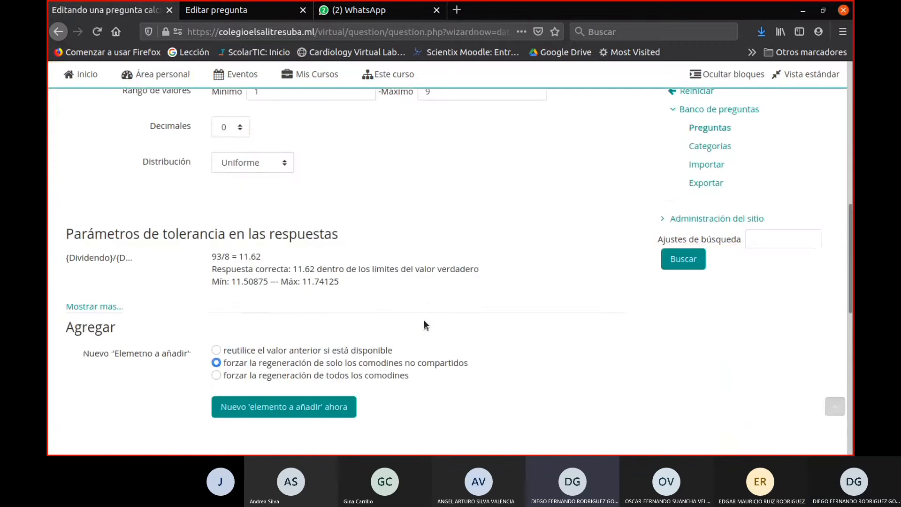
pyautogui.scroll(-6, 424, 320)
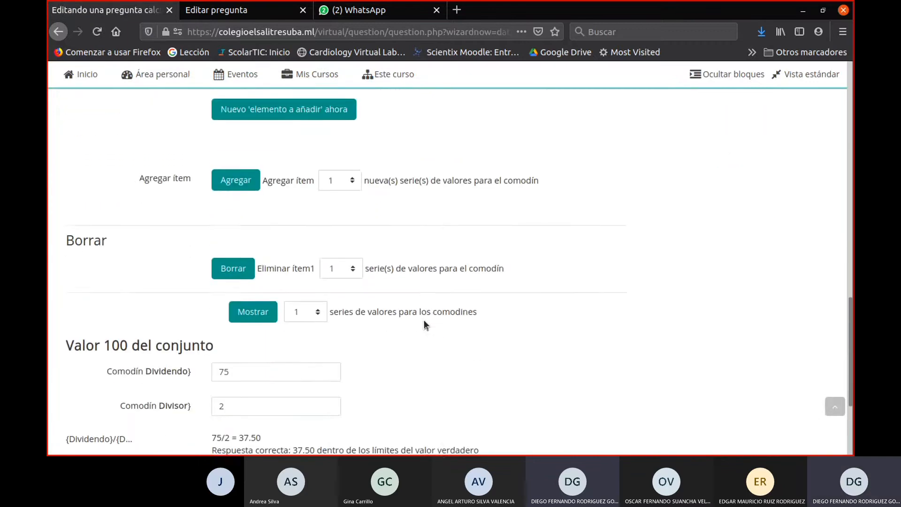
pyautogui.scroll(-3, 424, 320)
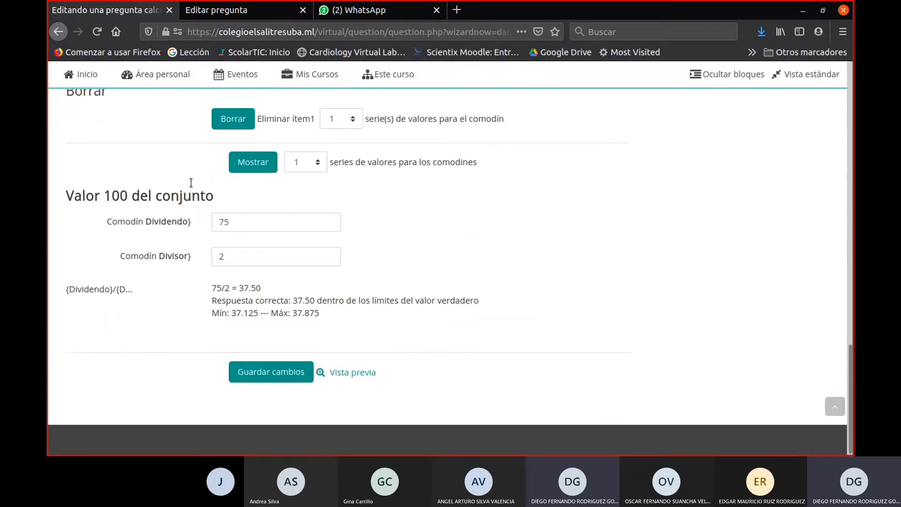
pyautogui.tripleClick(89, 196)
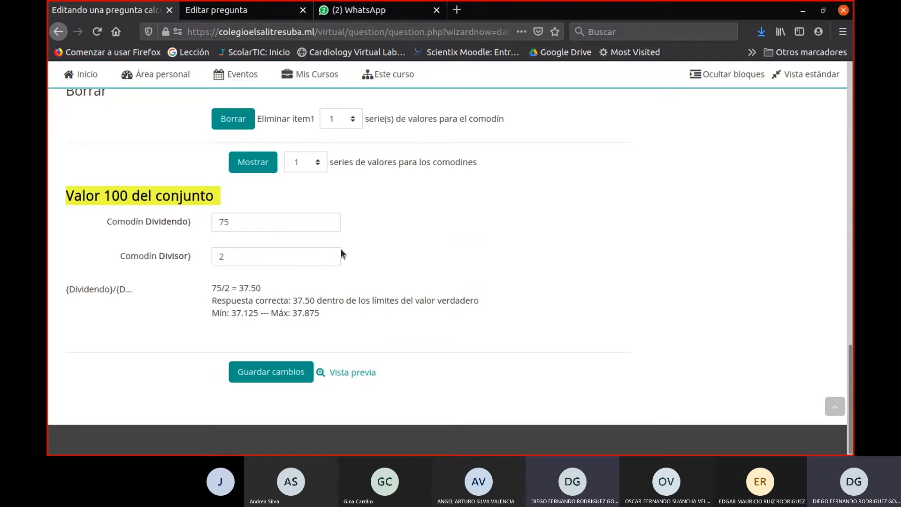
pyautogui.moveTo(212, 288); pyautogui.dragTo(287, 288)
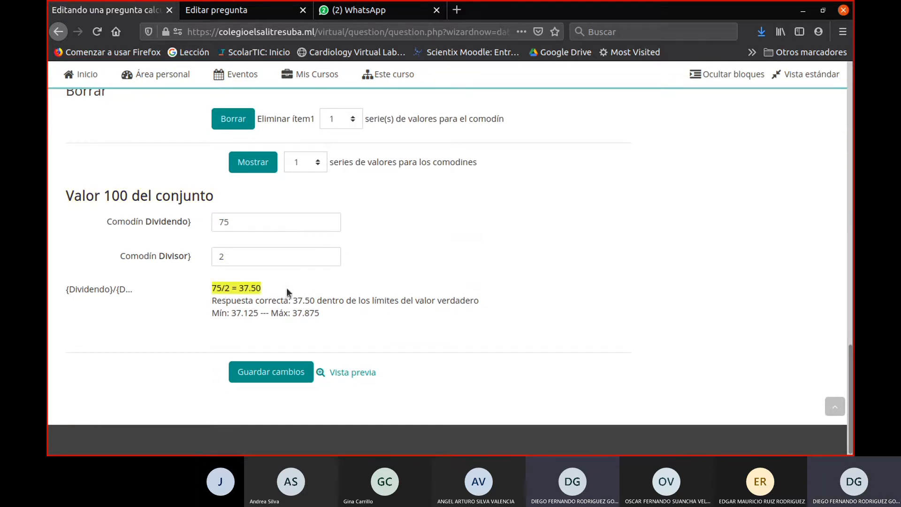
# - Preview the calculated question and examine how its statement renders the wildcard values and the \div symbol
pyautogui.click(340, 378)
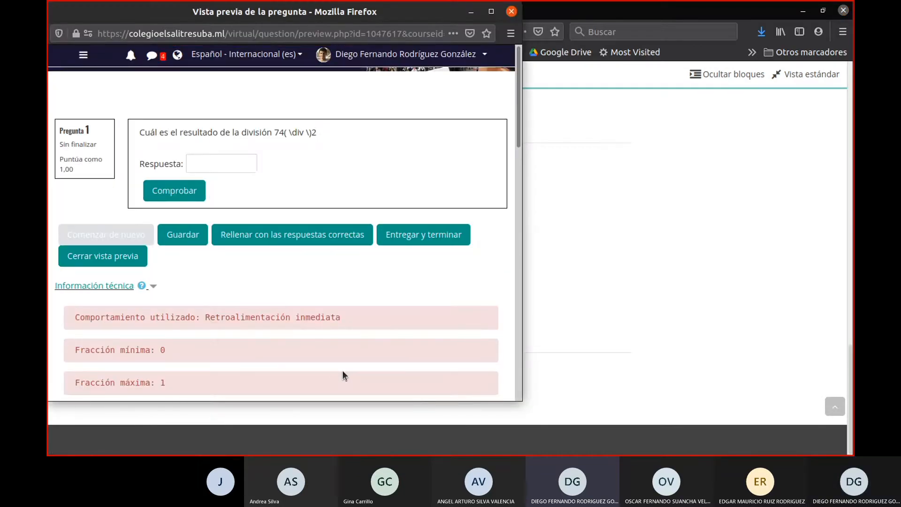
pyautogui.tripleClick(285, 135)
pyautogui.tripleClick(299, 134)
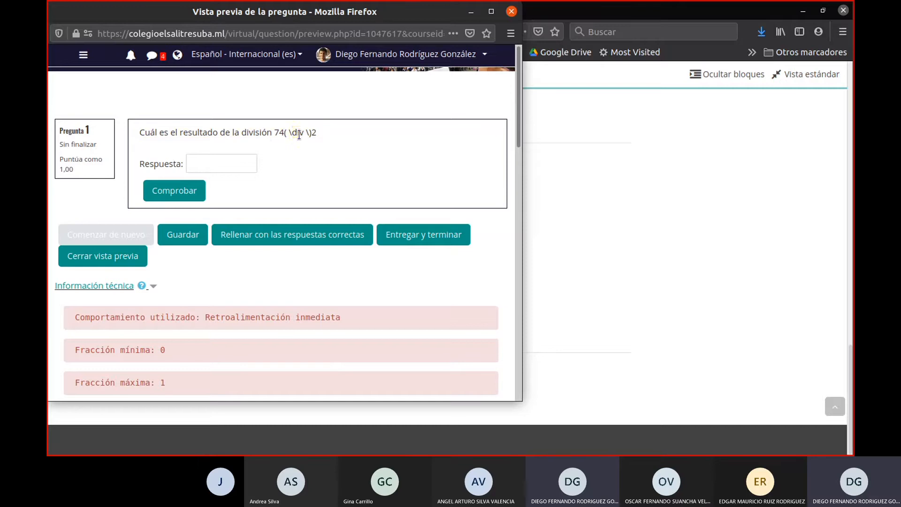
pyautogui.tripleClick(299, 135)
pyautogui.tripleClick(299, 134)
pyautogui.doubleClick(299, 134)
pyautogui.tripleClick(299, 135)
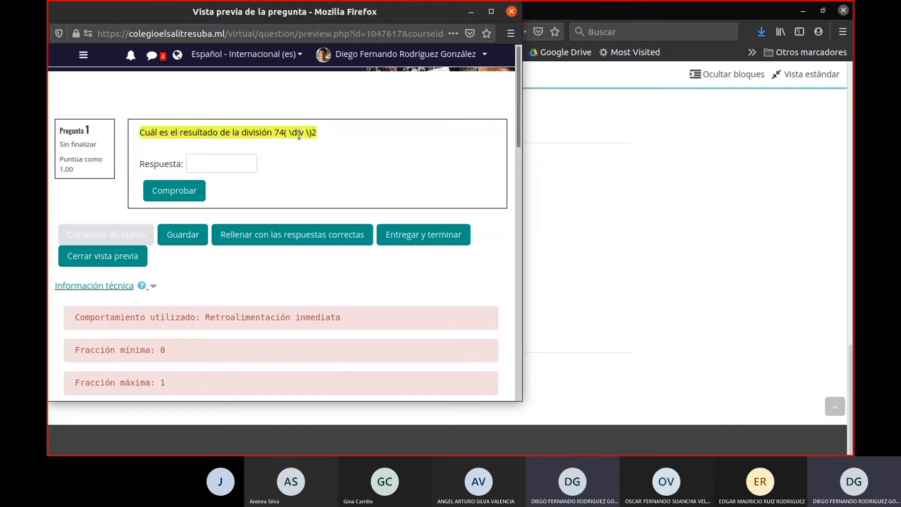
pyautogui.doubleClick(299, 135)
pyautogui.tripleClick(299, 135)
pyautogui.doubleClick(299, 135)
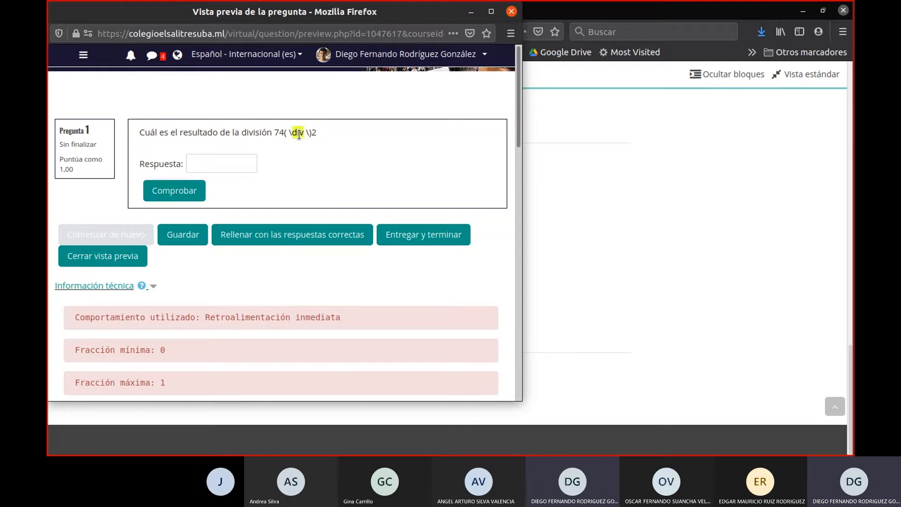
pyautogui.tripleClick(299, 135)
pyautogui.tripleClick(299, 134)
pyautogui.click(295, 133)
# - Enter 37 as the answer in the question preview and fill it in with the correct answer
pyautogui.click(237, 159)
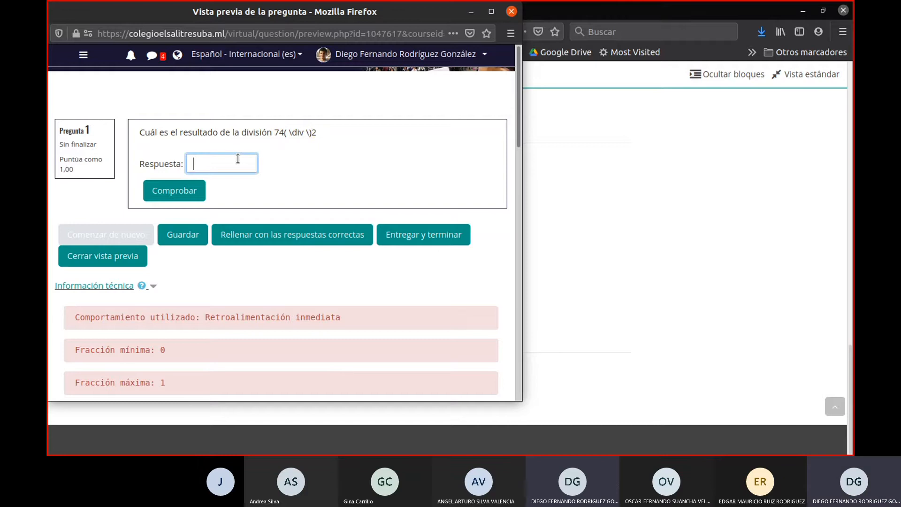
pyautogui.write('37')
pyautogui.click(267, 237)
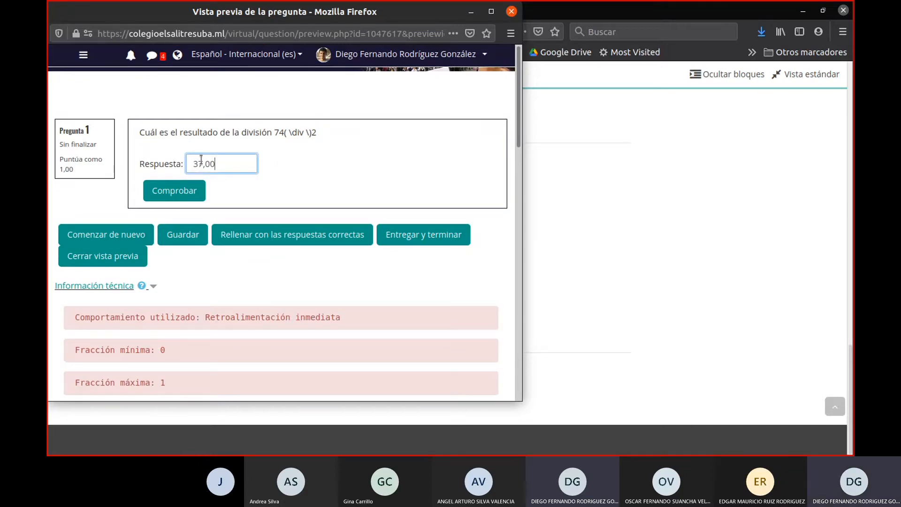
# - Close the question preview and save the calculated question with its wildcard data set
pyautogui.moveTo(229, 156); pyautogui.dragTo(184, 165)
pyautogui.click(512, 12)
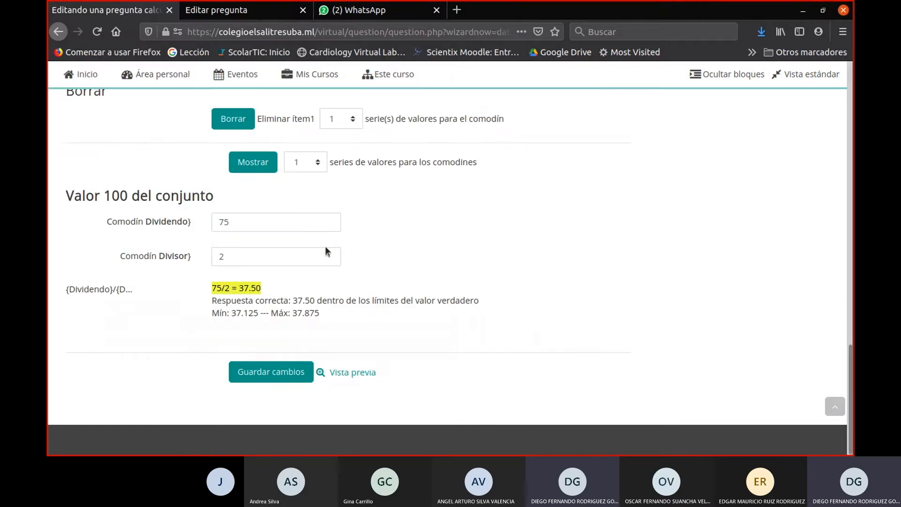
pyautogui.click(288, 377)
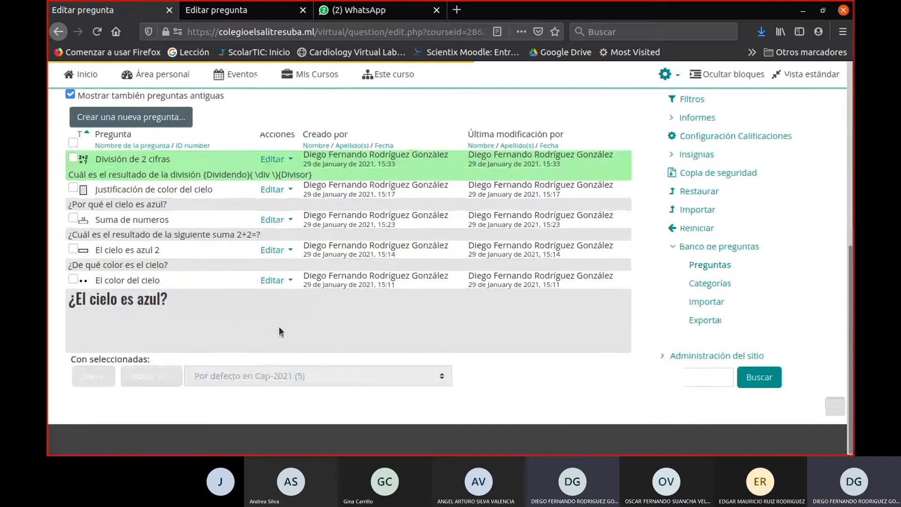
# - Reopen the División de 2 cifras question for editing and show the HTML source of its statement
pyautogui.click(273, 159)
pyautogui.click(215, 195)
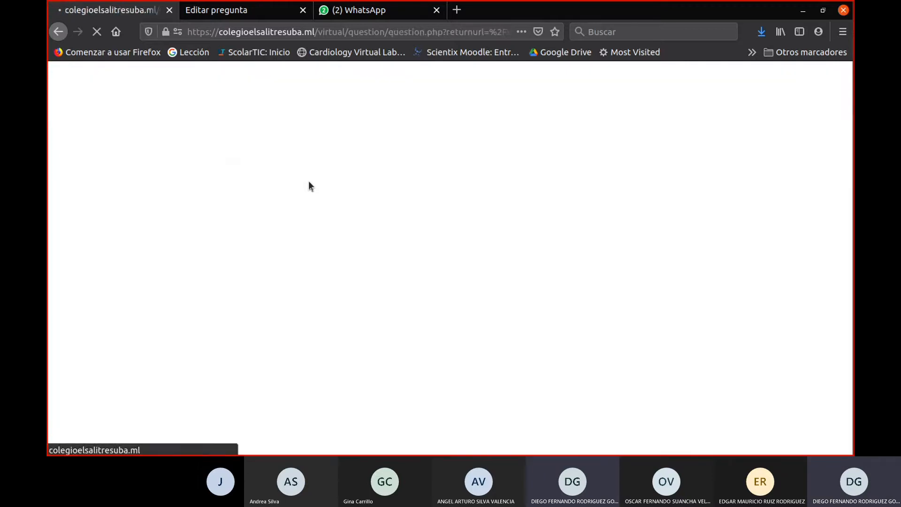
pyautogui.scroll(-8, 382, 282)
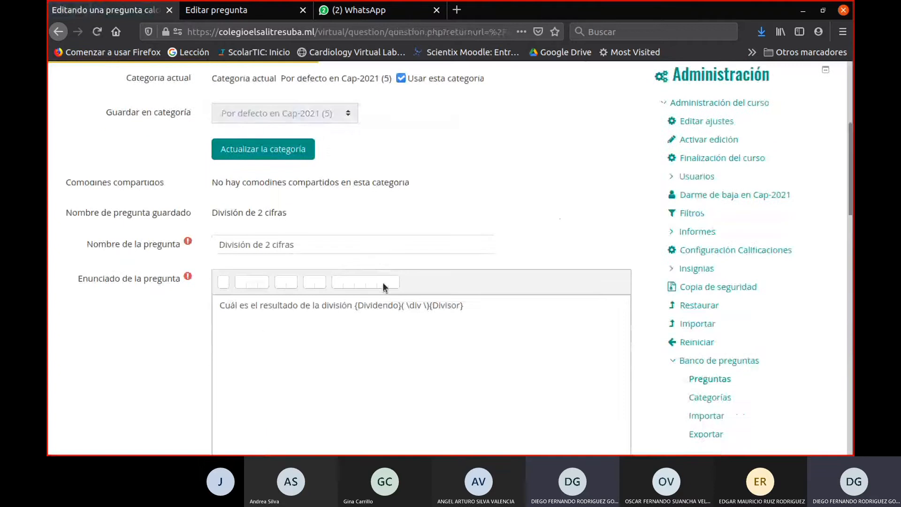
pyautogui.moveTo(432, 138); pyautogui.dragTo(415, 137)
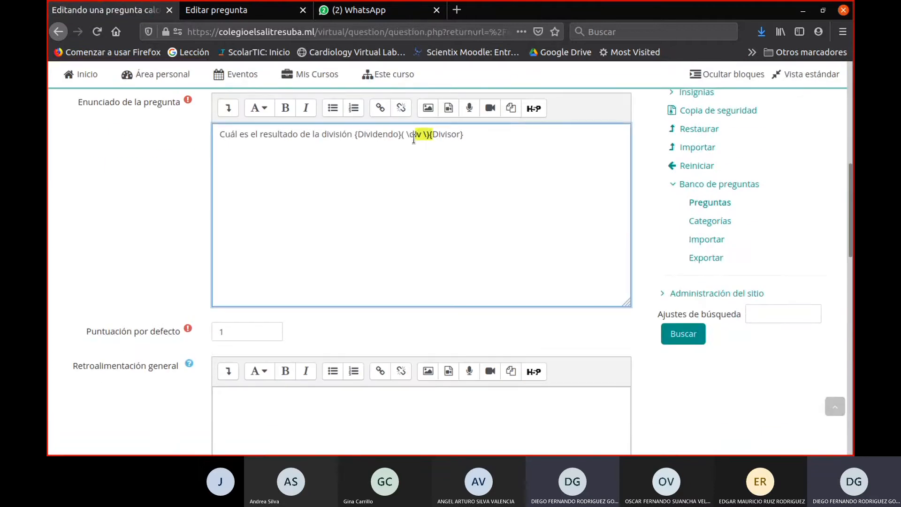
pyautogui.click(453, 133)
pyautogui.click(228, 108)
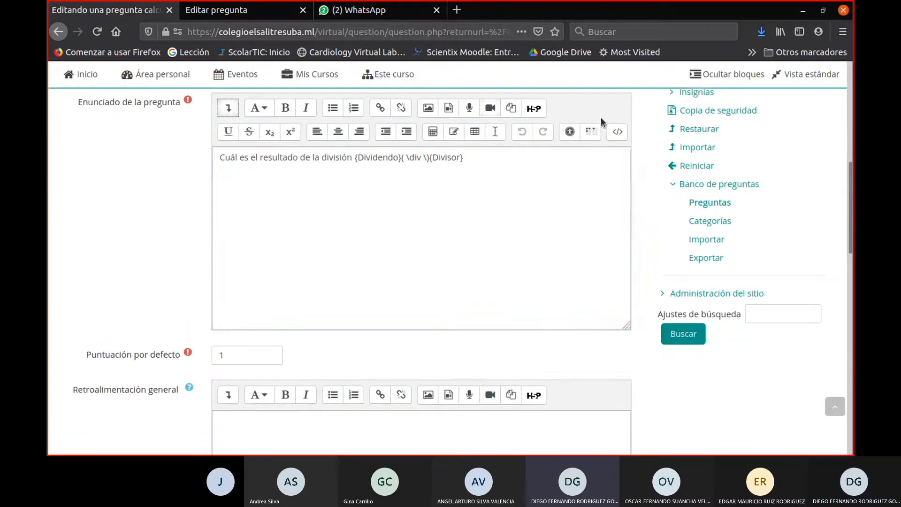
pyautogui.click(617, 133)
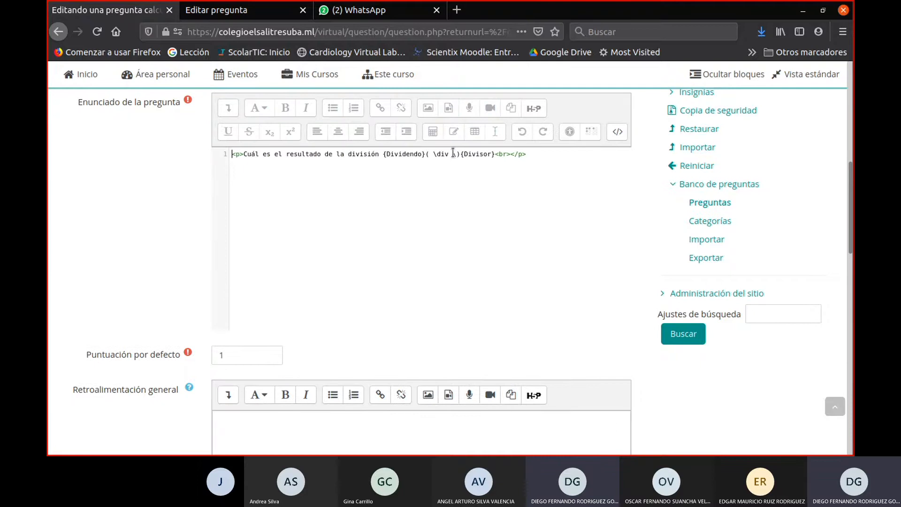
# - Replace the \( \div \) code between {Dividendo} and {Divisor} in the question statement with a slash
pyautogui.moveTo(462, 155); pyautogui.dragTo(428, 153)
pyautogui.press('BackSpace')
pyautogui.write('7')
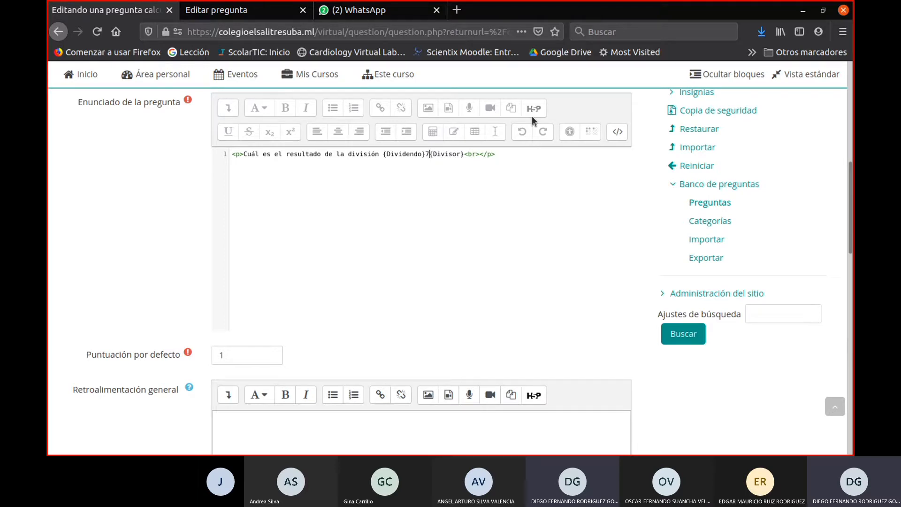
pyautogui.press('BackSpace')
pyautogui.click(618, 132)
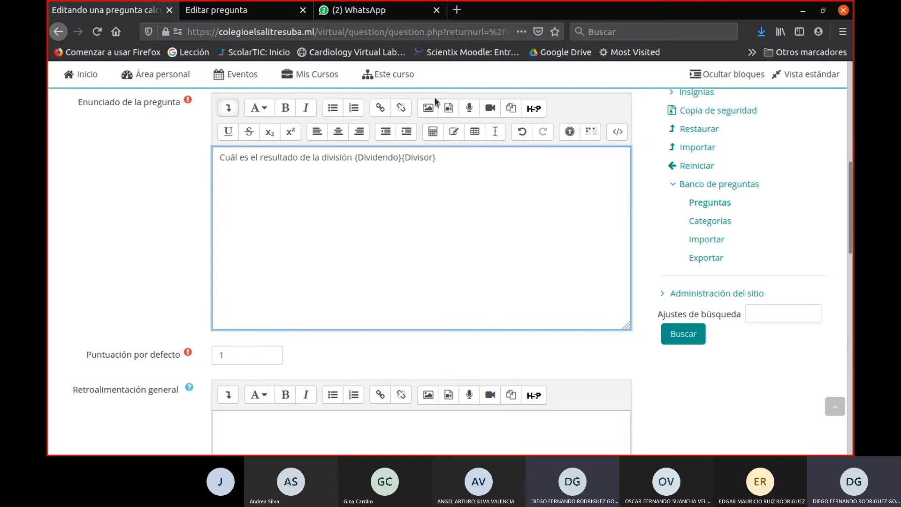
pyautogui.write('/')
# - Save the edited division statement, going through the wildcard data set pages back to the question bank
pyautogui.scroll(-15, 539, 144)
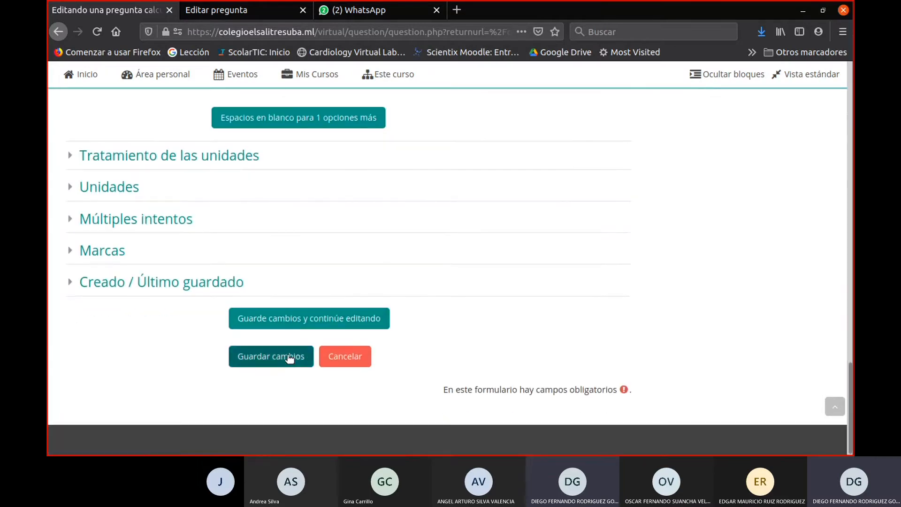
pyautogui.click(290, 357)
pyautogui.scroll(-3, 319, 341)
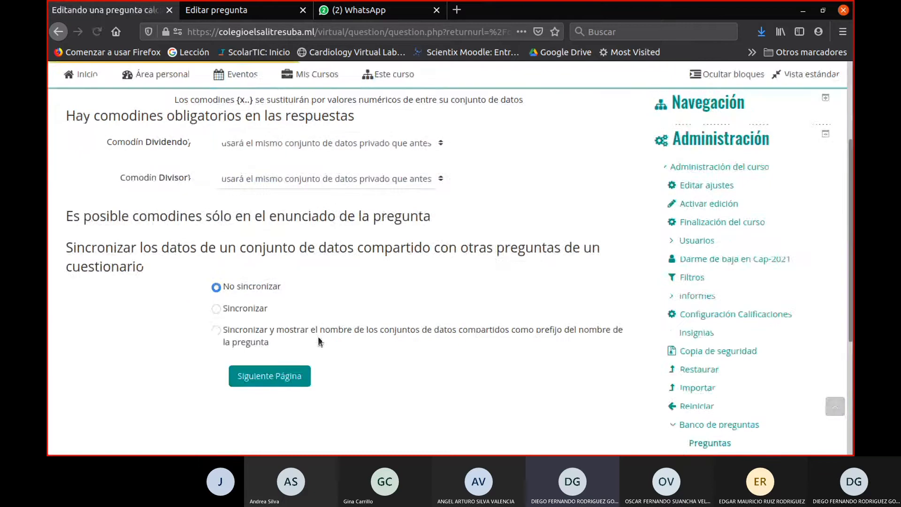
pyautogui.scroll(-5, 324, 348)
pyautogui.scroll(5, 324, 349)
pyautogui.click(295, 384)
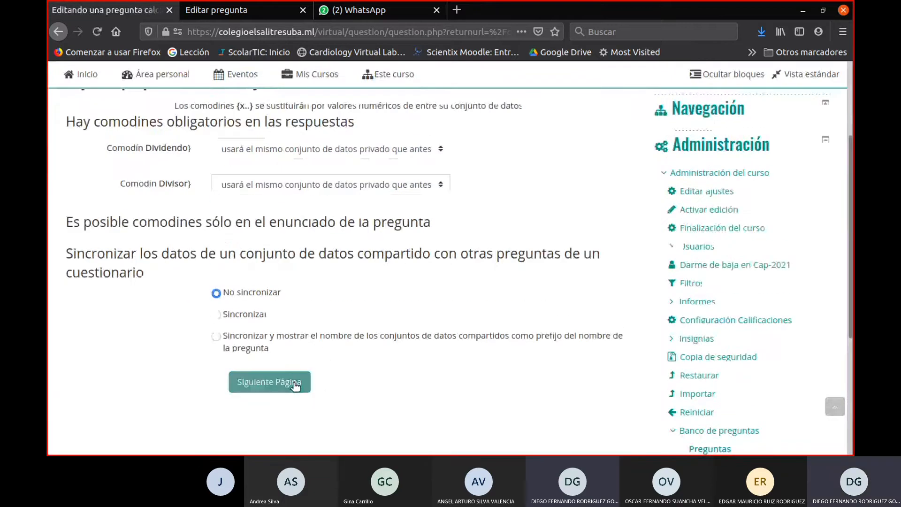
pyautogui.scroll(-15, 340, 364)
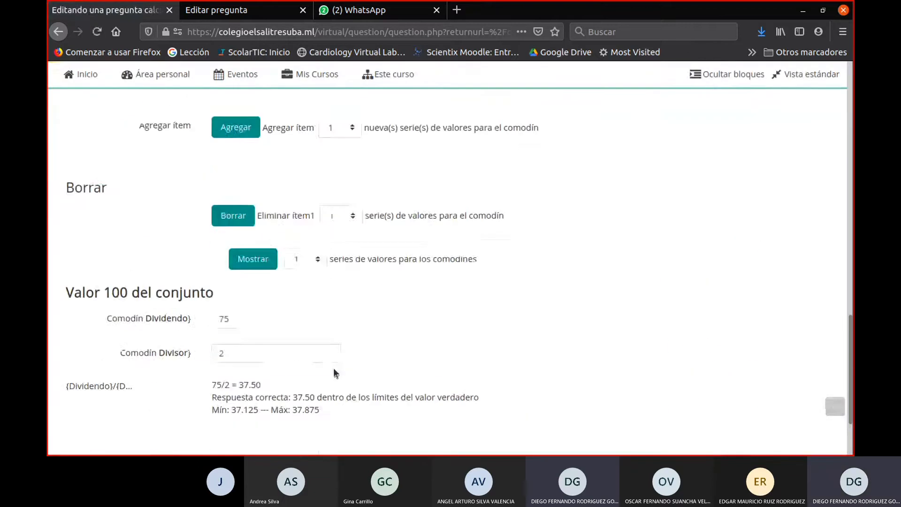
pyautogui.scroll(-2, 335, 373)
pyautogui.click(298, 373)
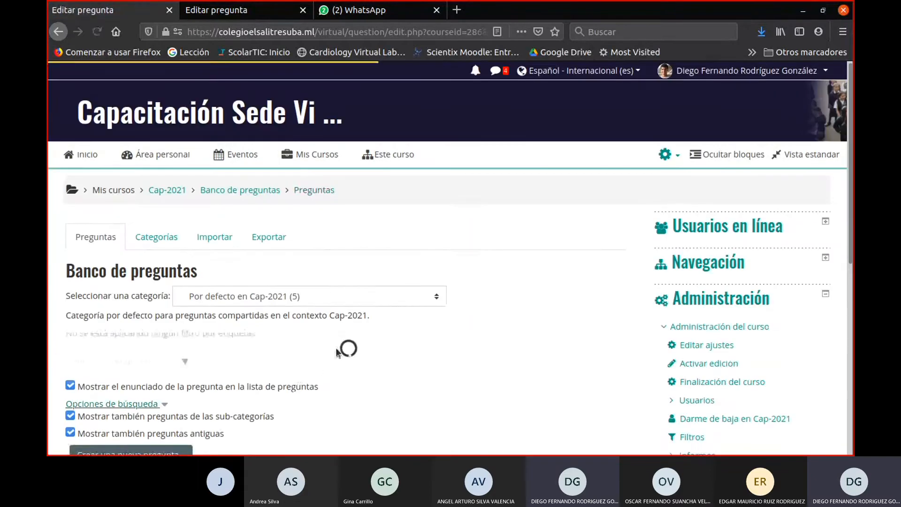
# - Preview the División de 2 cifras question twice to compare the wildcard values in its statement, then close the preview
pyautogui.scroll(-5, 343, 339)
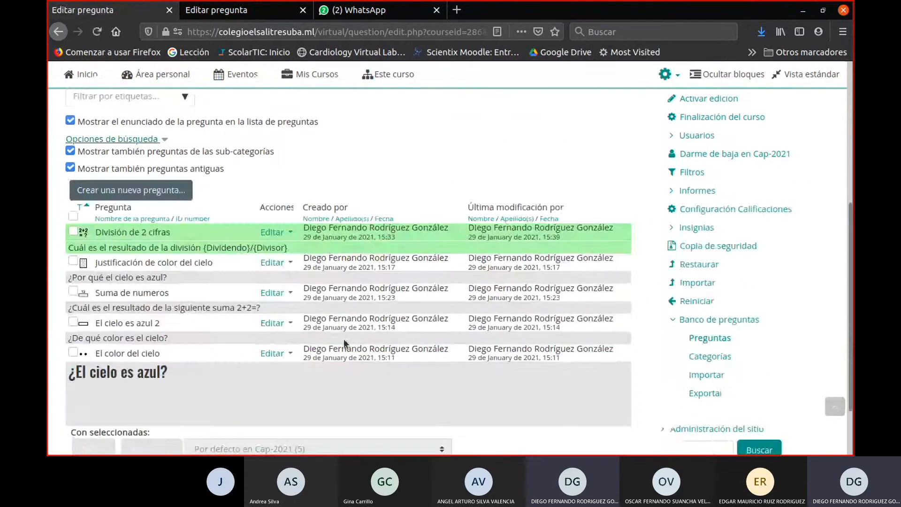
pyautogui.click(276, 233)
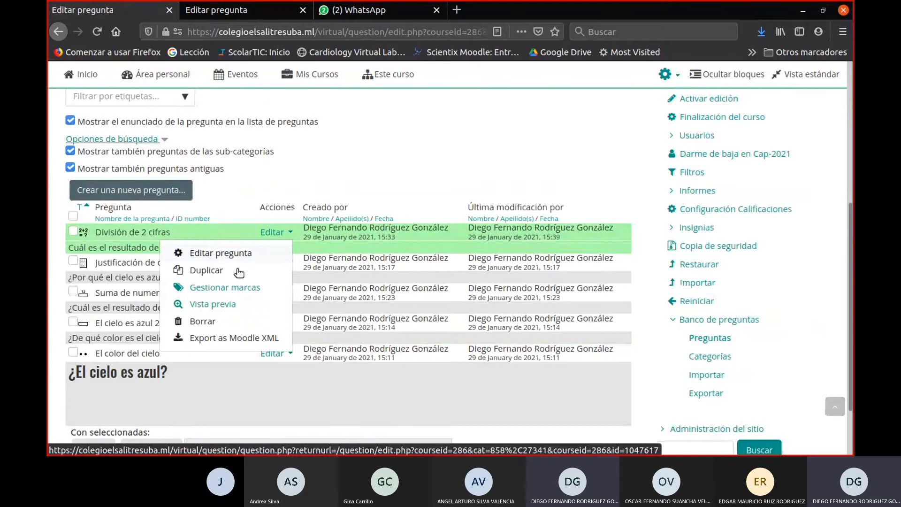
pyautogui.click(221, 305)
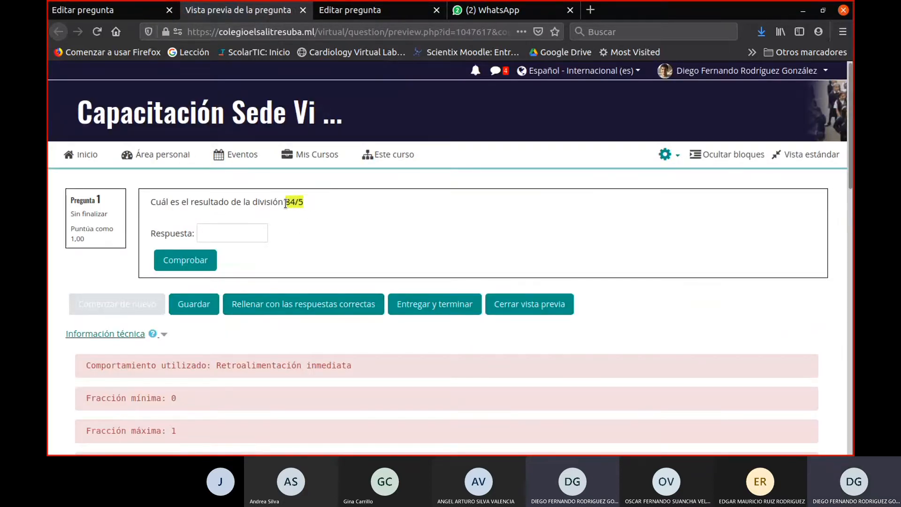
pyautogui.click(125, 9)
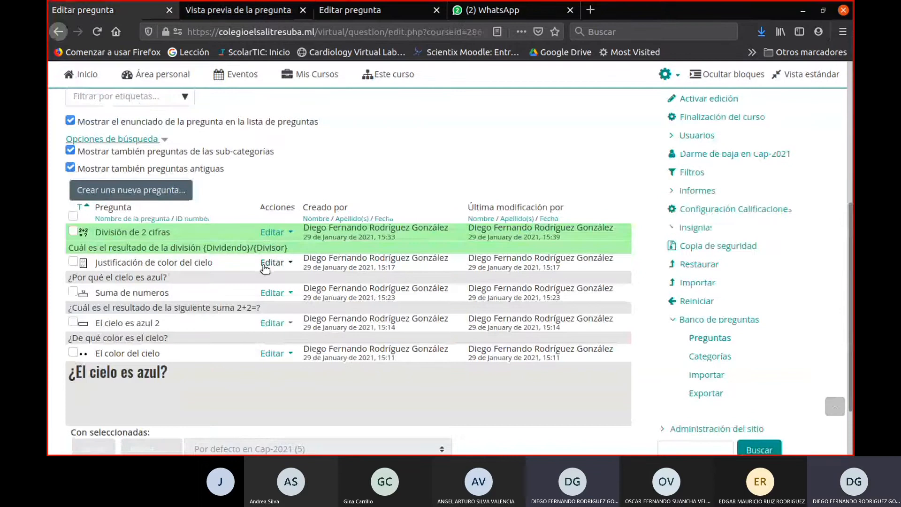
pyautogui.click(267, 235)
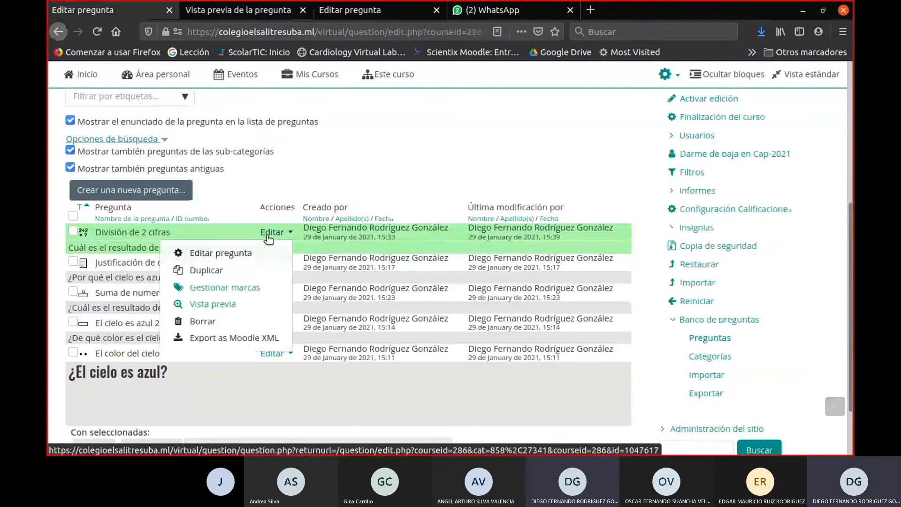
pyautogui.click(220, 304)
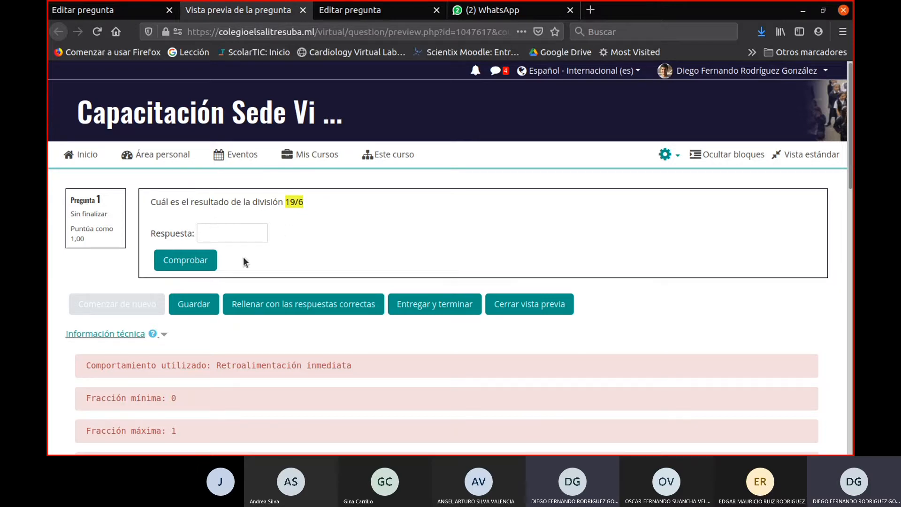
pyautogui.click(302, 10)
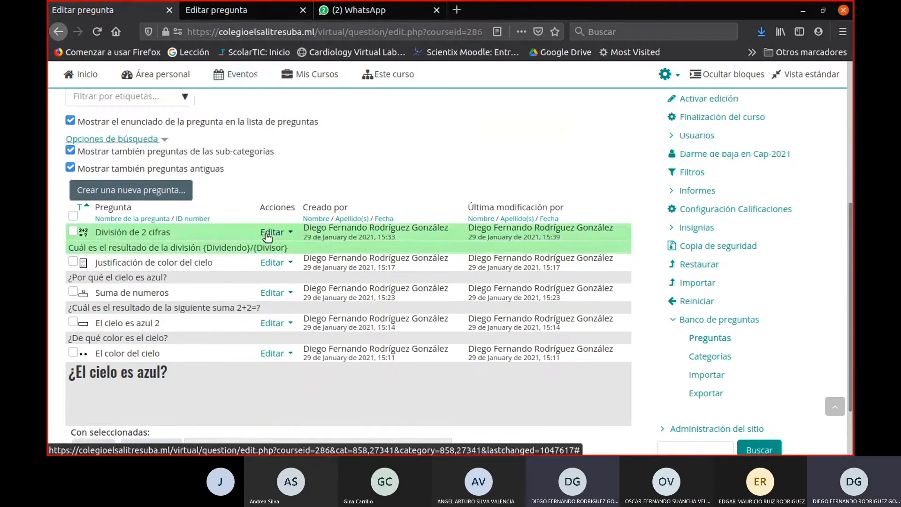
# - Open the División de 2 cifras question for editing at its statement
pyautogui.click(267, 233)
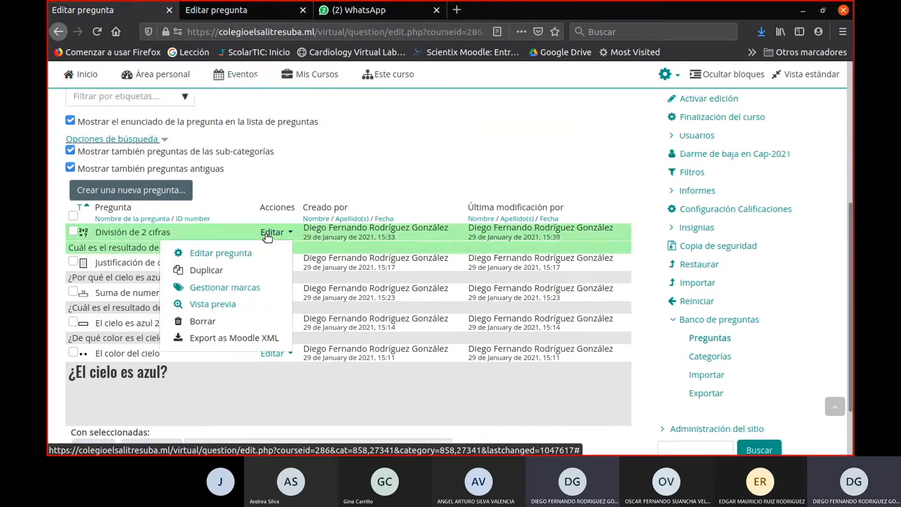
pyautogui.click(224, 255)
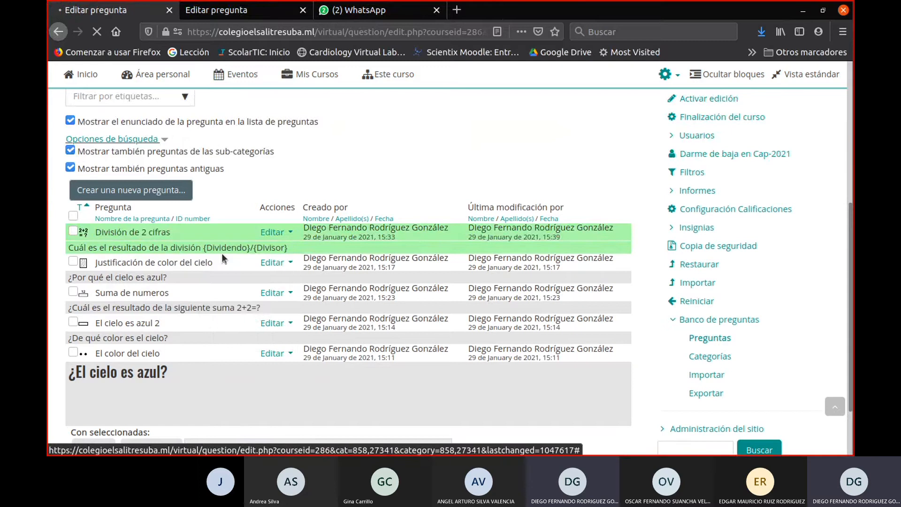
pyautogui.scroll(-8, 314, 387)
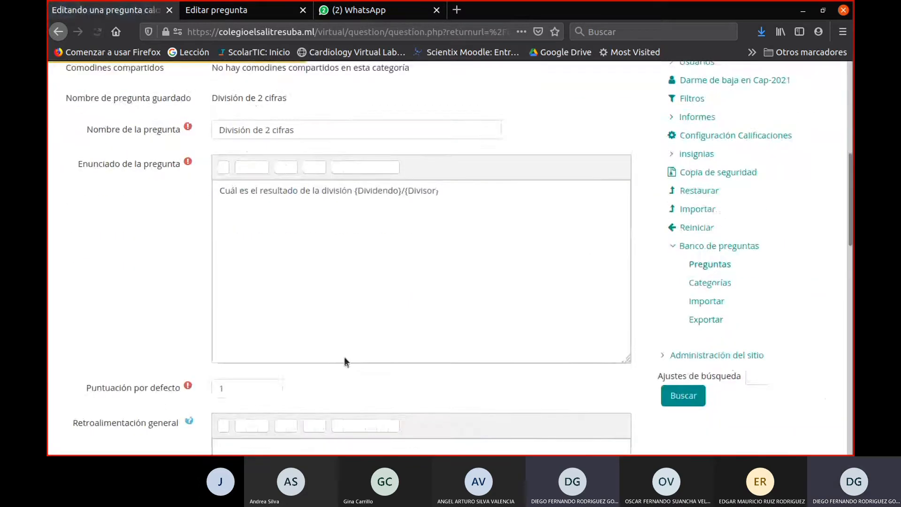
# - Add the line "Por favor indique 2 cifras decimales" below the division in the question statement
pyautogui.click(450, 164)
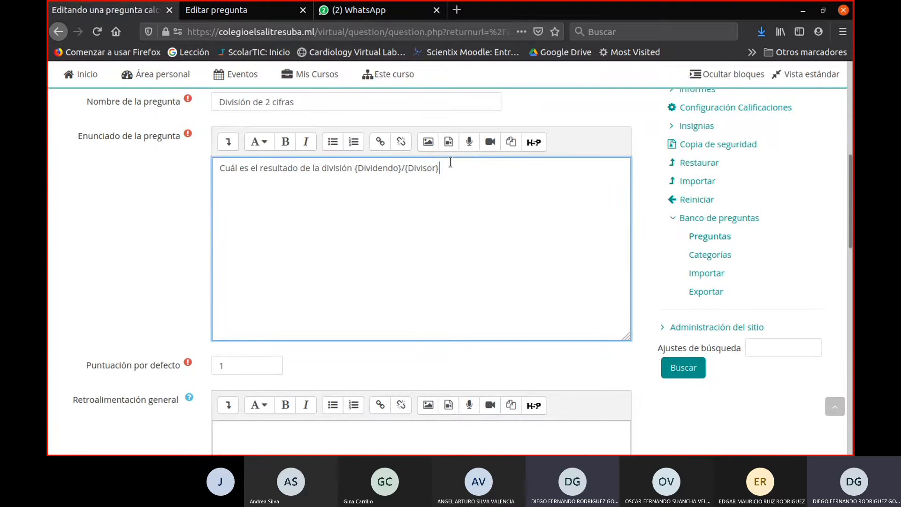
pyautogui.press('Return')
pyautogui.write('pOR FAVOR')
pyautogui.press('BackSpace')
pyautogui.press('BackSpace')
pyautogui.press('BackSpace')
pyautogui.press('BackSpace')
pyautogui.press('BackSpace')
pyautogui.press('BackSpace')
pyautogui.press('BackSpace')
pyautogui.press('BackSpace')
pyautogui.press('BackSpace')
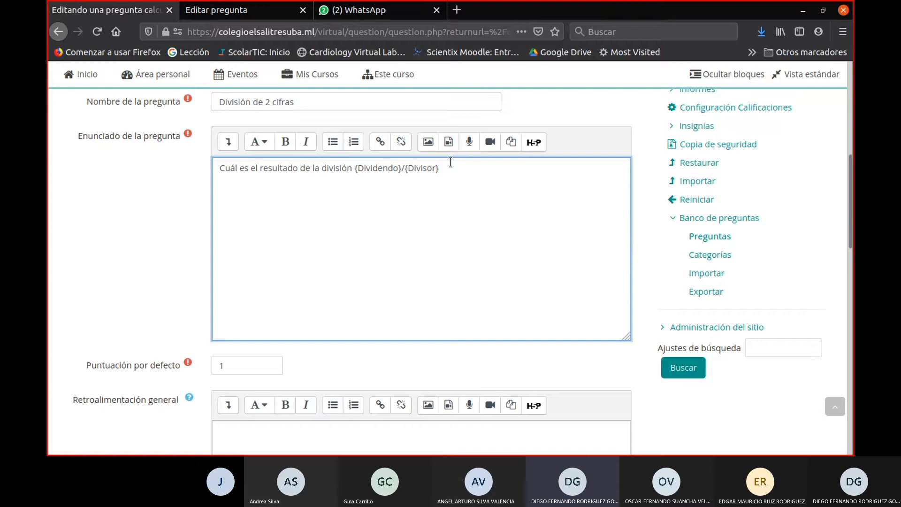
pyautogui.write('Por favor i')
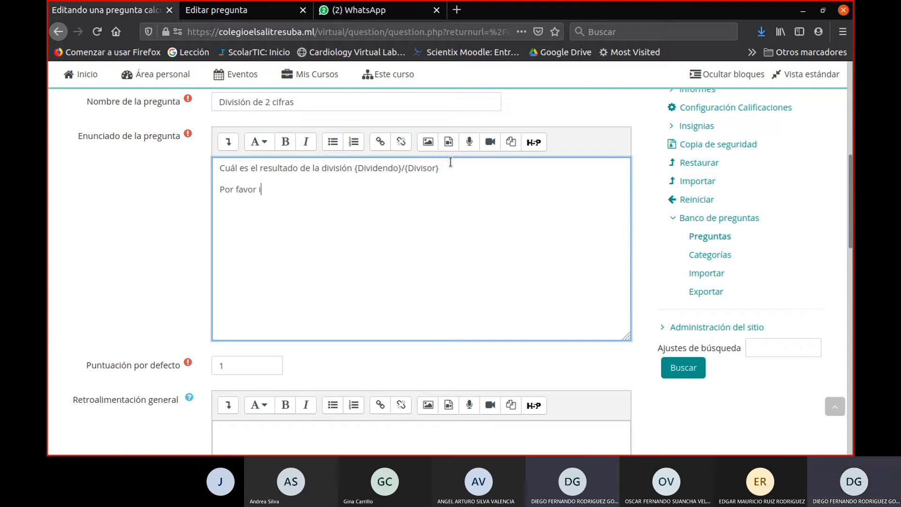
pyautogui.write('ndique 2 cifras decimales')
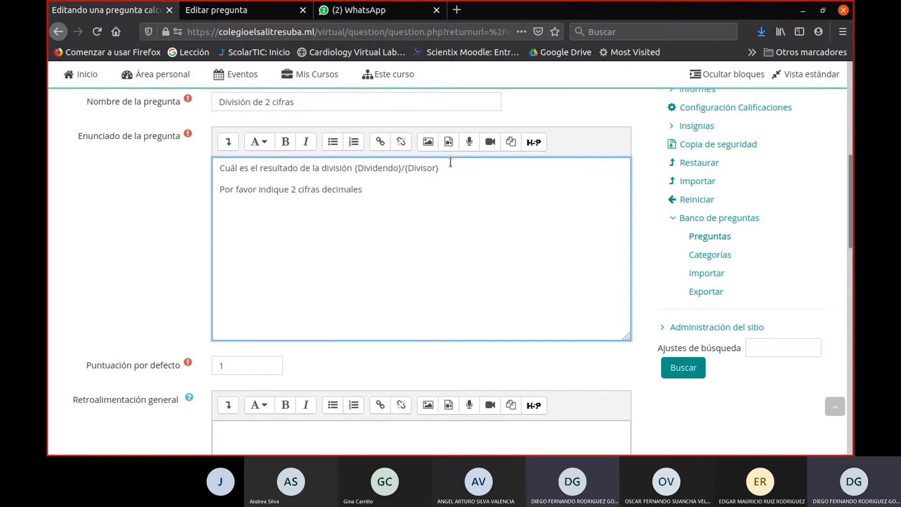
# - Save the question with the added decimals instruction, passing through its wildcard properties and data set pages
pyautogui.scroll(-15, 413, 247)
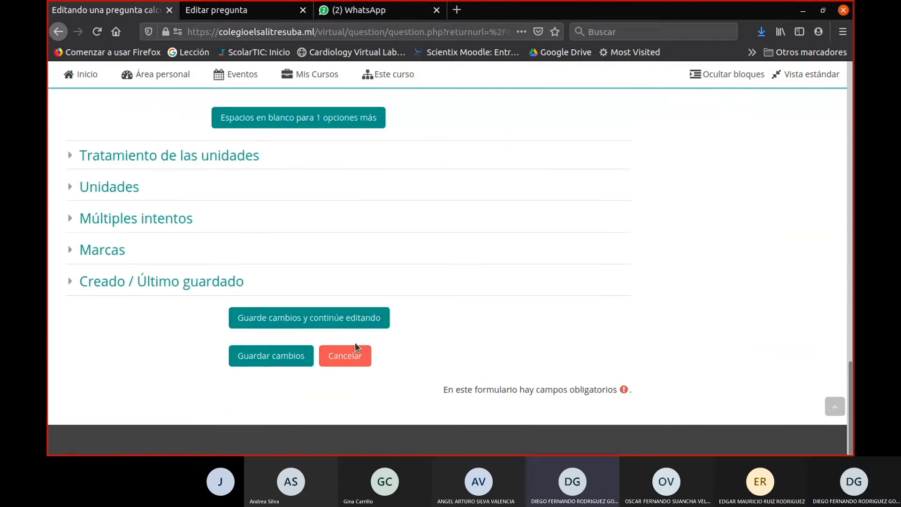
pyautogui.click(287, 353)
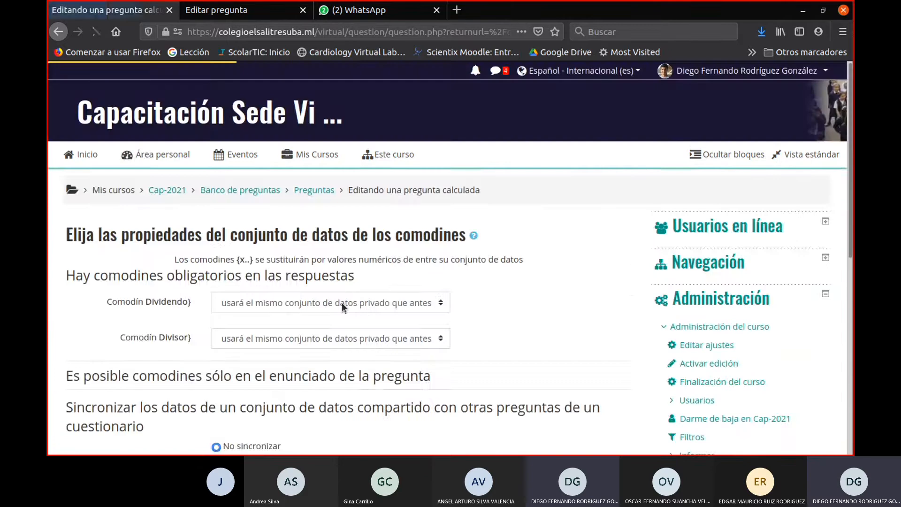
pyautogui.scroll(-8, 341, 302)
pyautogui.click(291, 177)
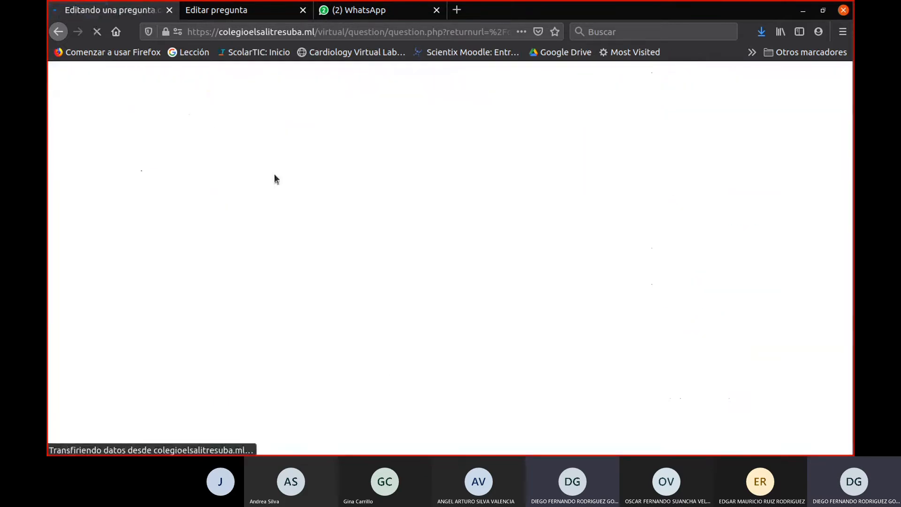
pyautogui.scroll(-15, 279, 207)
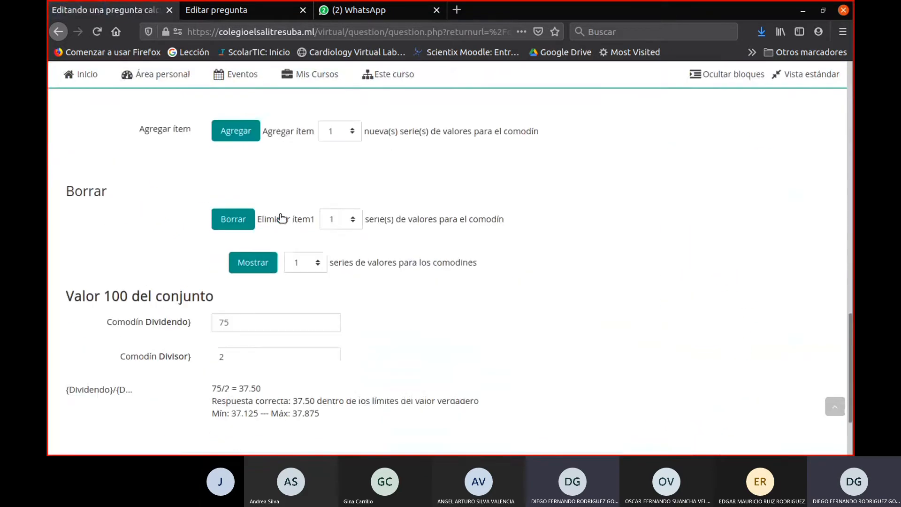
pyautogui.scroll(-4, 282, 218)
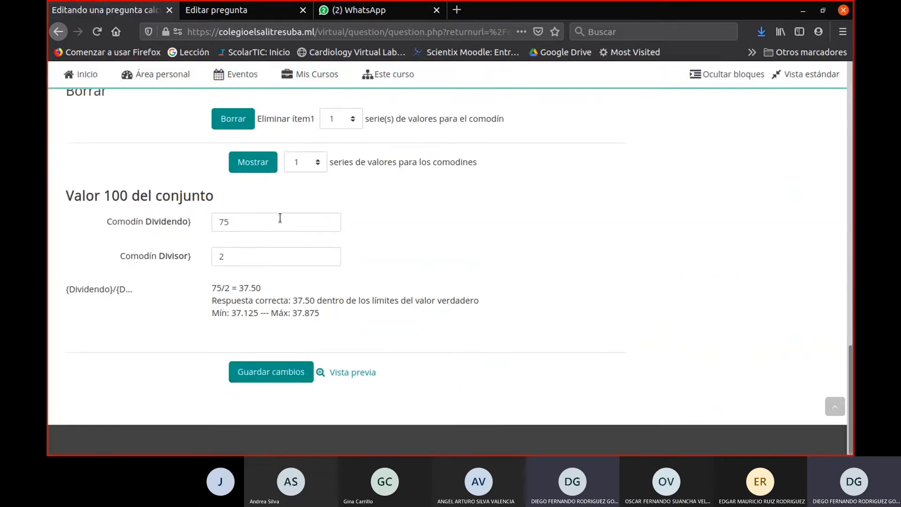
pyautogui.click(276, 377)
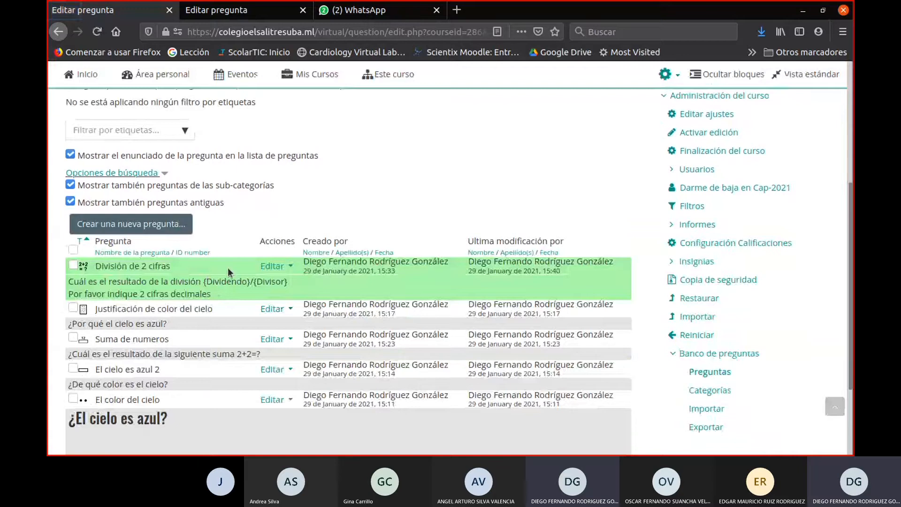
# - Preview the updated División de 2 cifras question twice to check its decimals instruction with different wildcard values
pyautogui.click(260, 270)
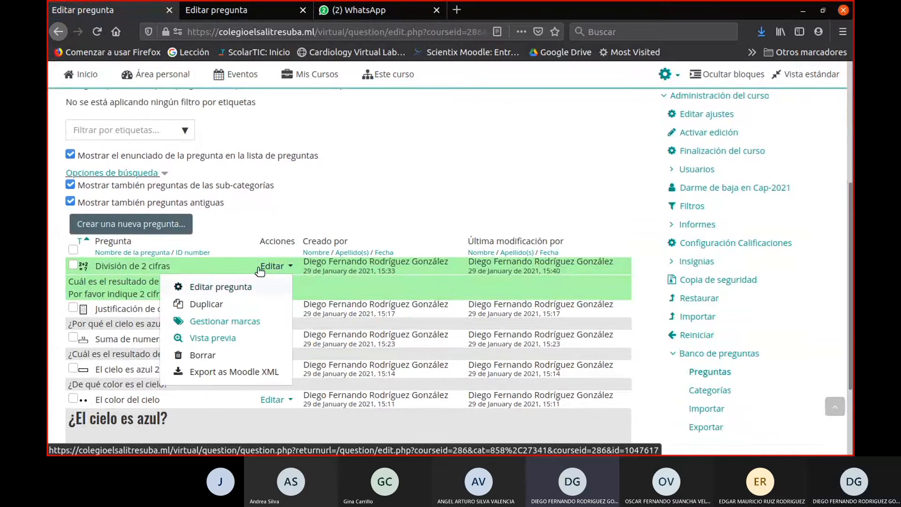
pyautogui.click(213, 338)
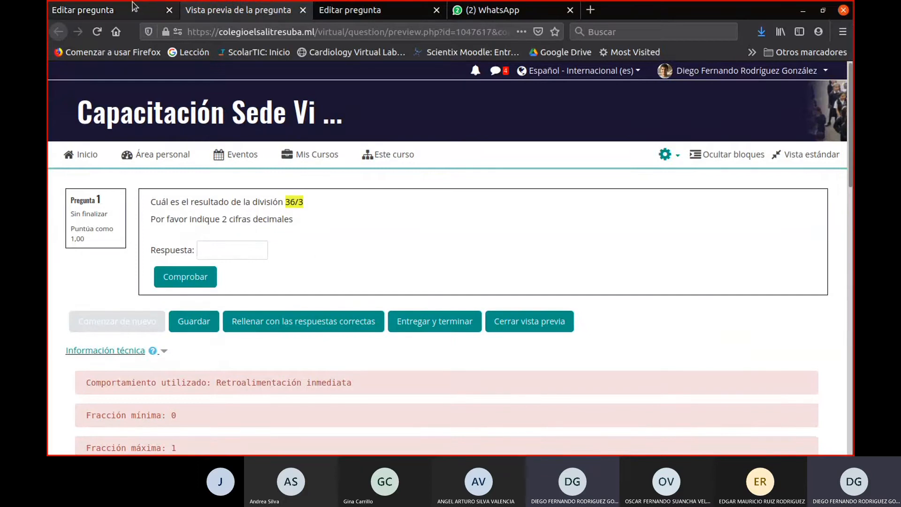
pyautogui.click(113, 9)
pyautogui.click(284, 266)
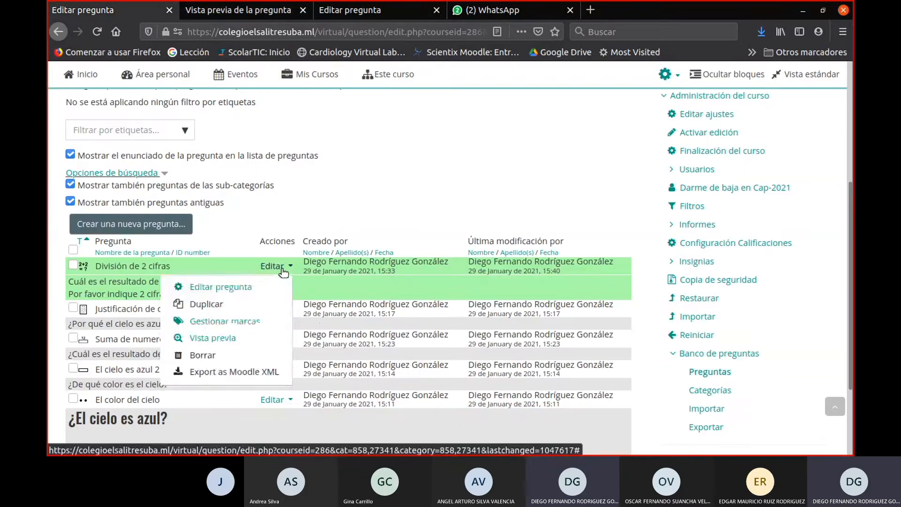
pyautogui.click(241, 339)
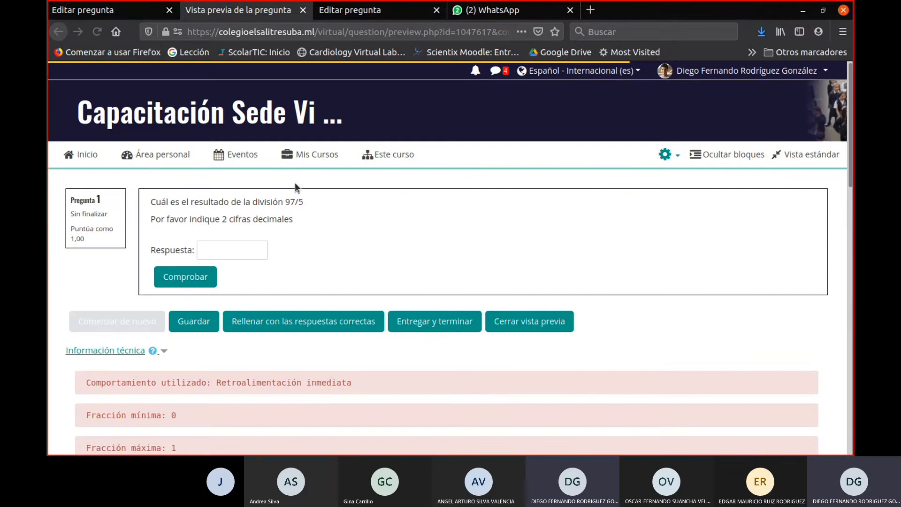
# - Close the outdated duplicate question bank page and return to the updated question list
pyautogui.click(349, 10)
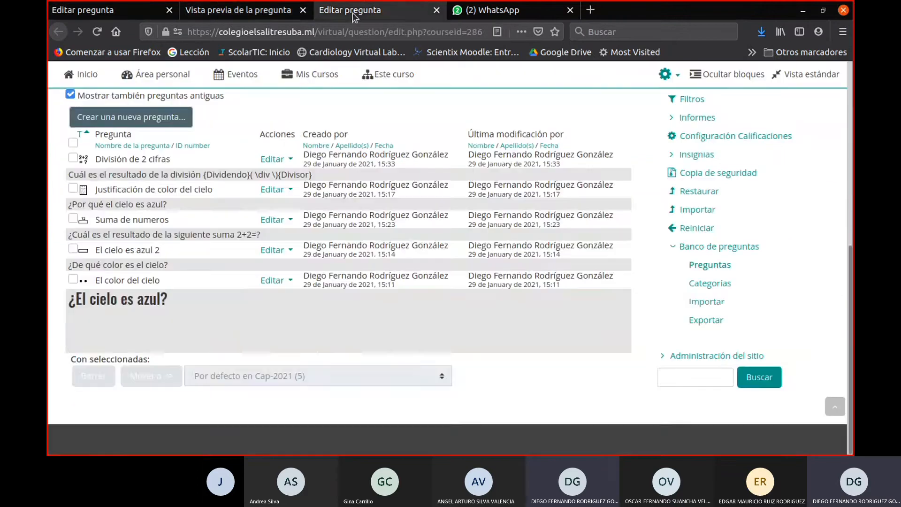
pyautogui.click(436, 10)
pyautogui.click(290, 18)
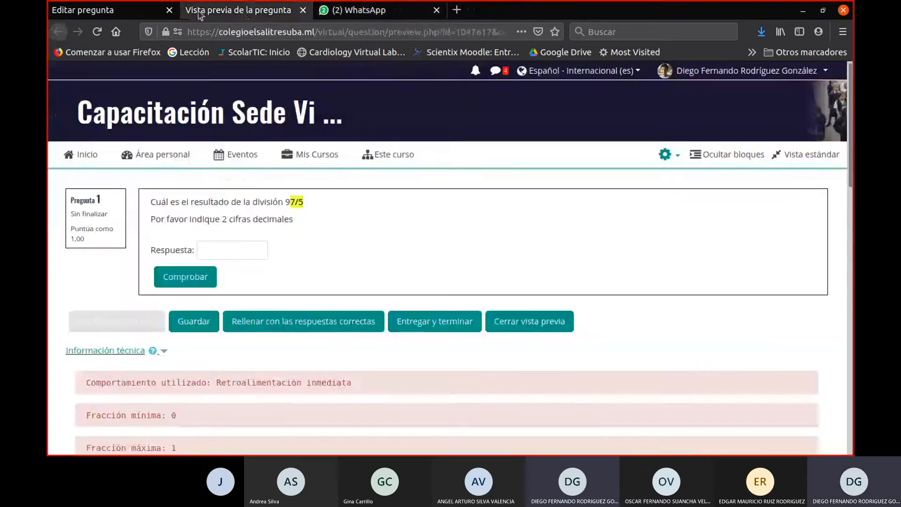
pyautogui.click(112, 8)
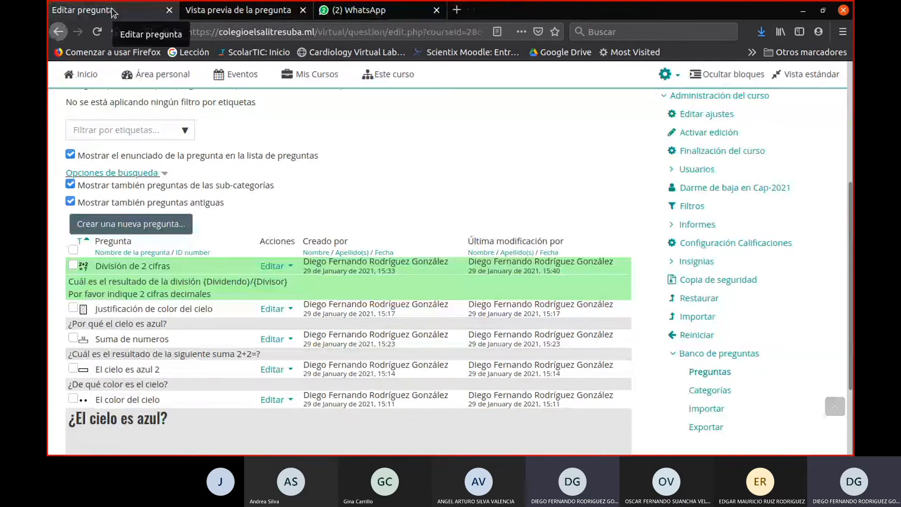
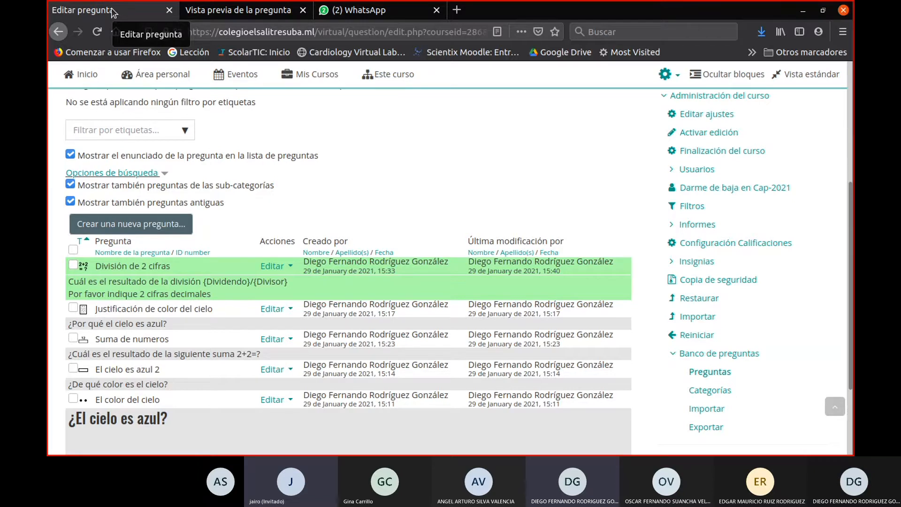
pyautogui.scroll(-1, 281, 241)
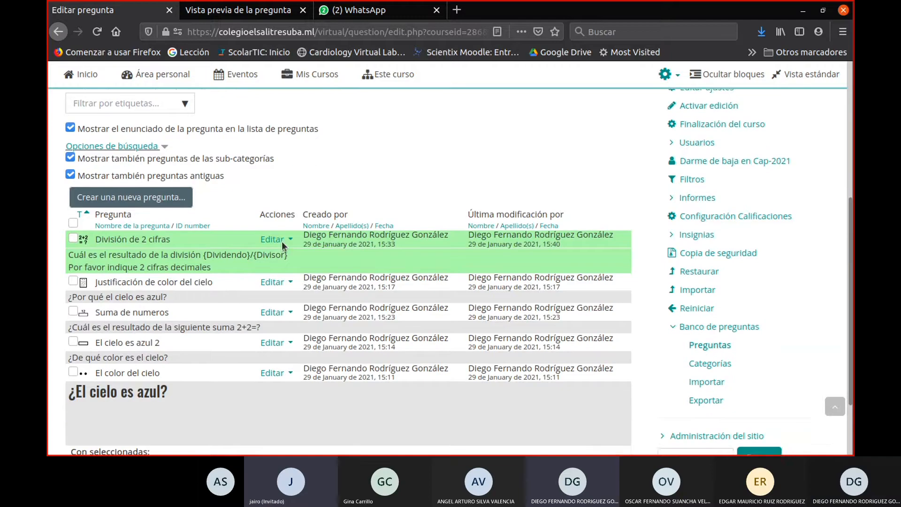
pyautogui.scroll(-3, 282, 241)
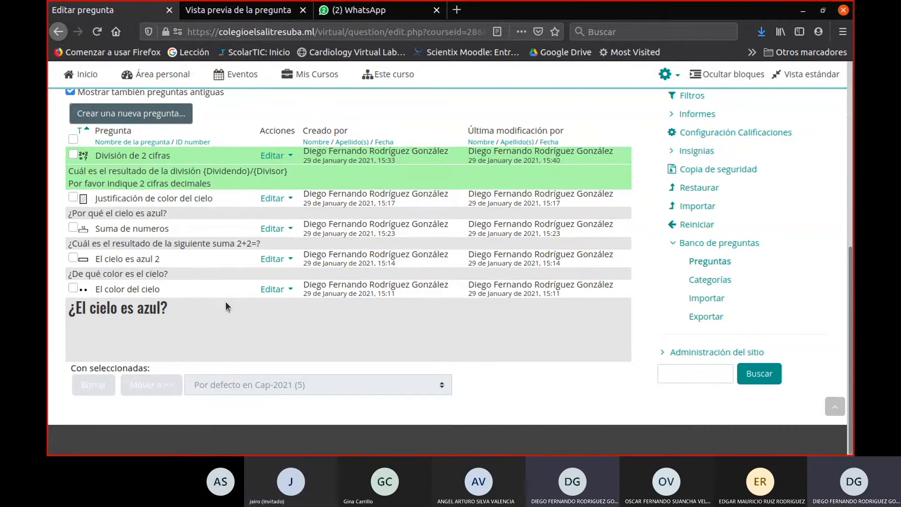
pyautogui.scroll(4, 226, 302)
pyautogui.scroll(7, 226, 302)
pyautogui.scroll(-4, 226, 301)
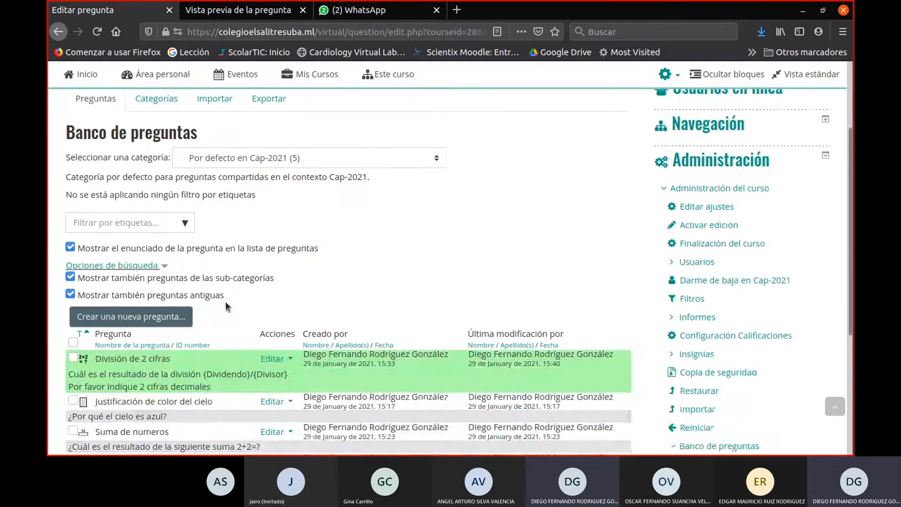
pyautogui.scroll(4, 225, 301)
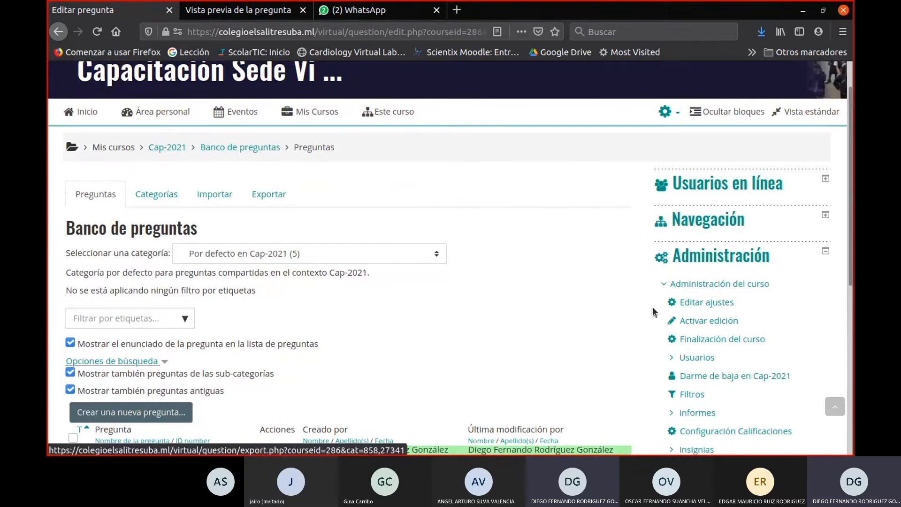
# - Open the course's enrolled users list in a separate browser tab and switch to it
pyautogui.scroll(-1, 657, 307)
pyautogui.rightClick(700, 325)
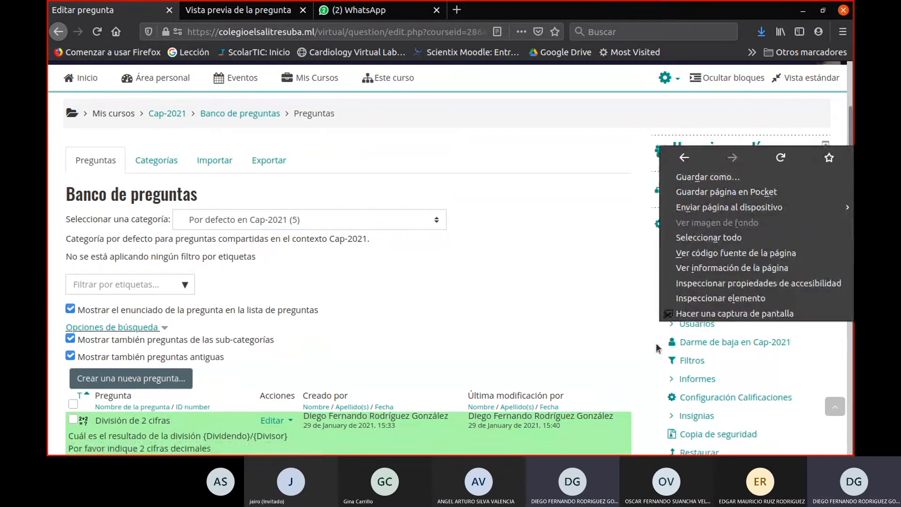
pyautogui.press('Escape')
pyautogui.rightClick(689, 328)
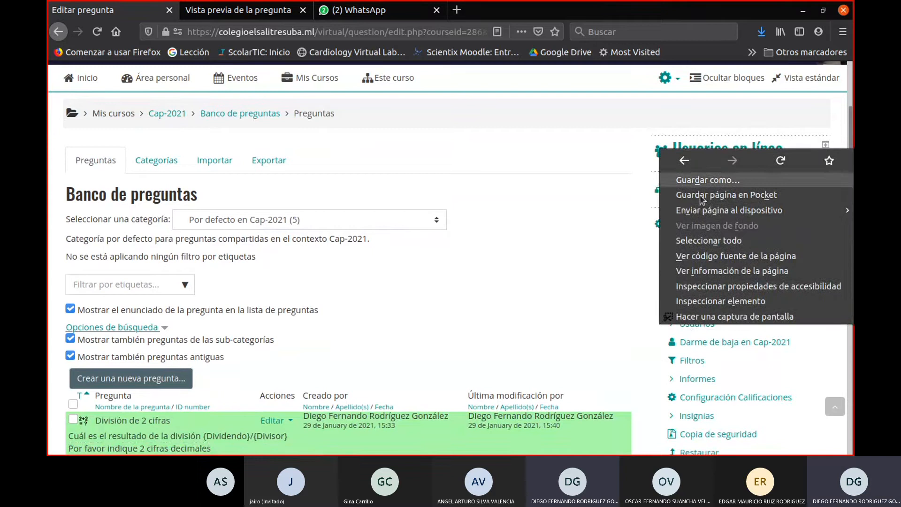
pyautogui.press('Escape')
pyautogui.click(675, 327)
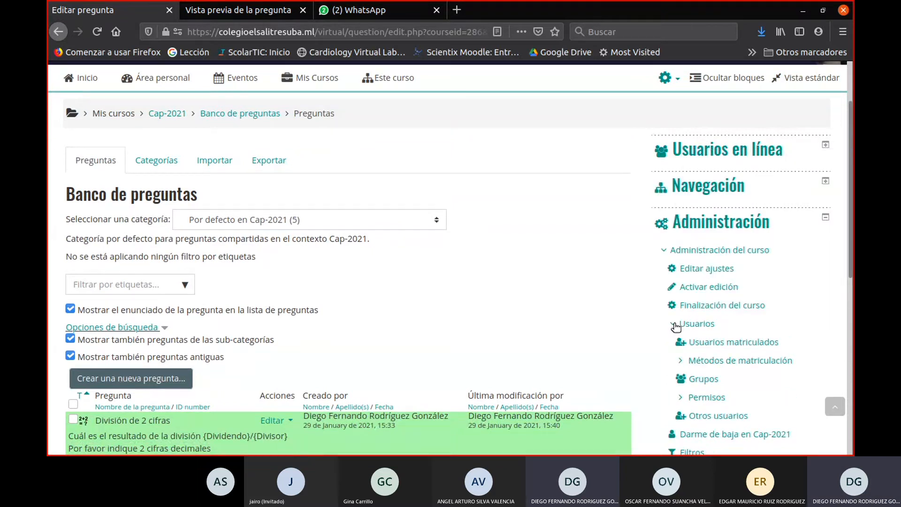
pyautogui.rightClick(707, 341)
pyautogui.click(708, 184)
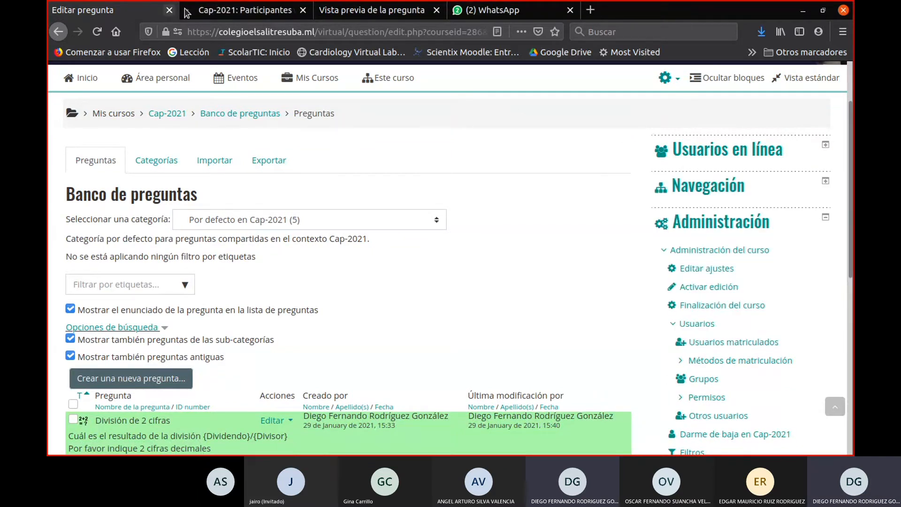
pyautogui.hotkey('ctrl', 'Tab')
# - Examine the first two pages of the Cap-2021 participants list, checking users' roles and last access
pyautogui.scroll(-7, 296, 272)
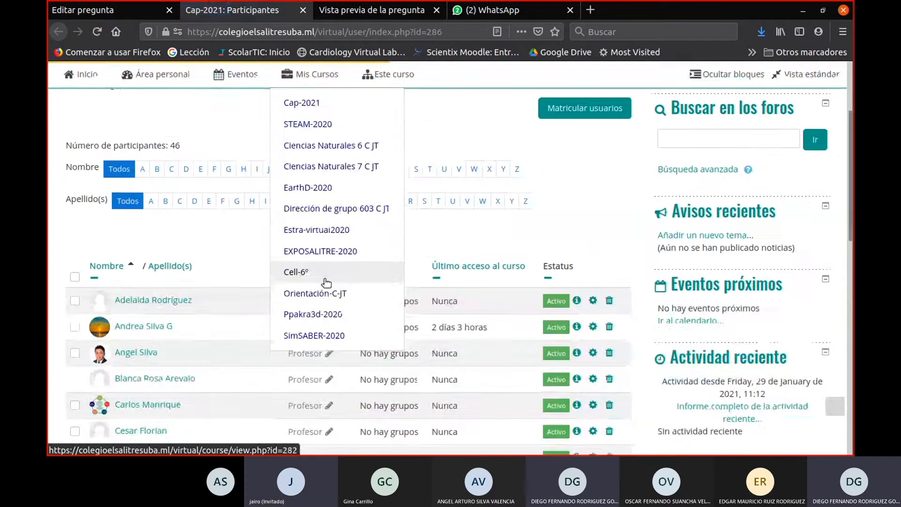
pyautogui.scroll(-8, 222, 274)
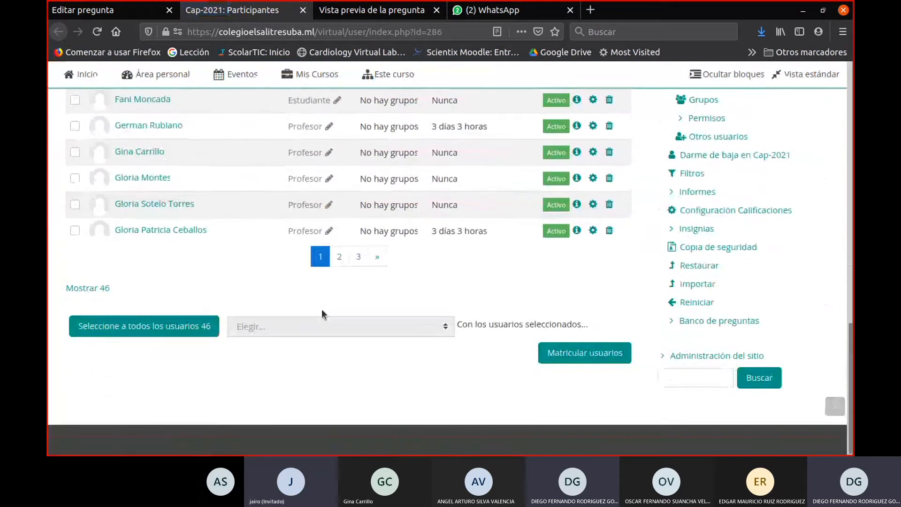
pyautogui.click(340, 257)
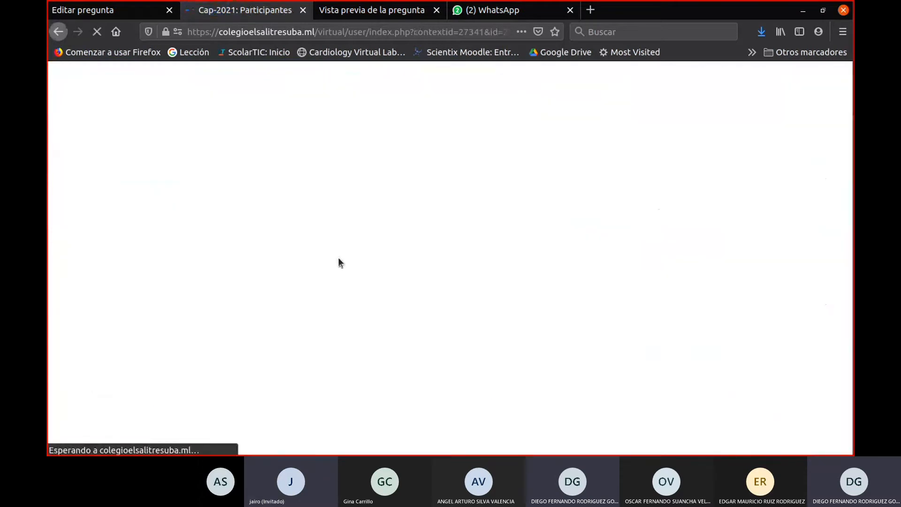
pyautogui.scroll(-4, 337, 260)
pyautogui.scroll(-5, 225, 230)
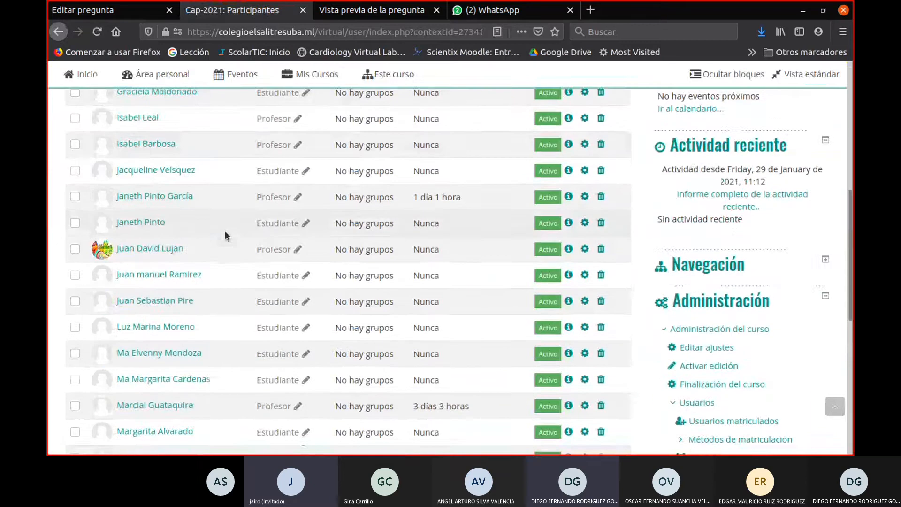
pyautogui.scroll(3, 217, 223)
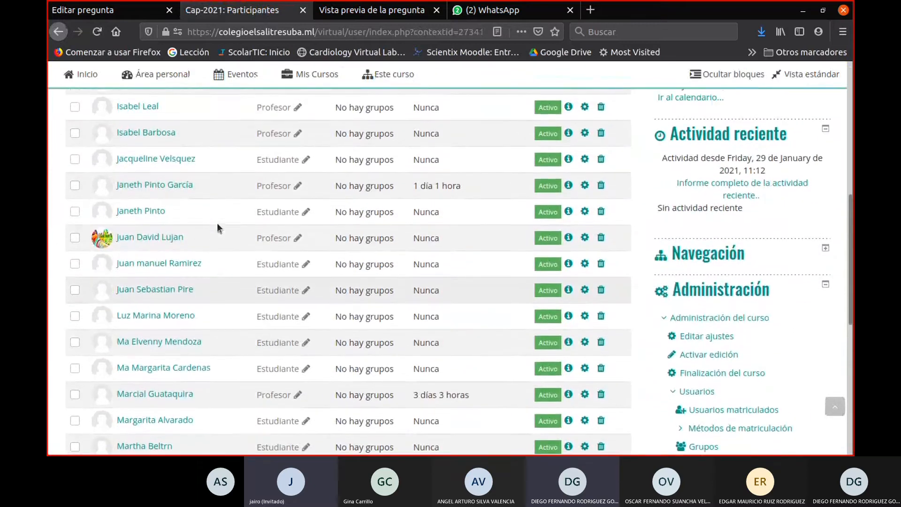
pyautogui.scroll(-6, 217, 223)
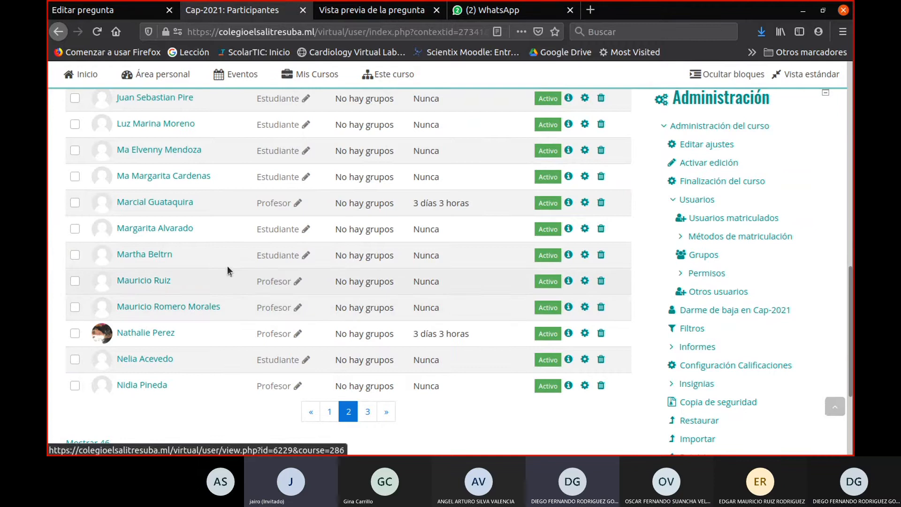
pyautogui.scroll(10, 452, 307)
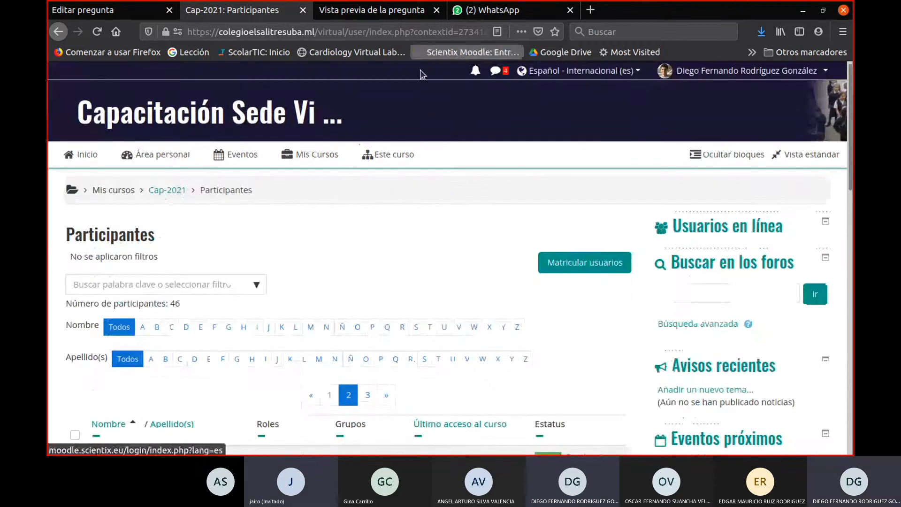
pyautogui.scroll(-3, 369, 231)
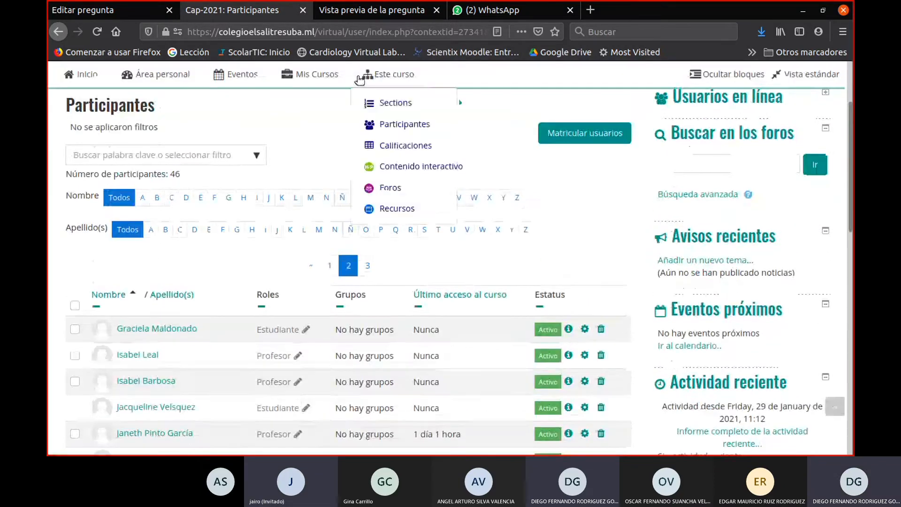
# - Return to the question bank and open the División de 2 cifras question for editing
pyautogui.click(84, 10)
pyautogui.scroll(-5, 445, 277)
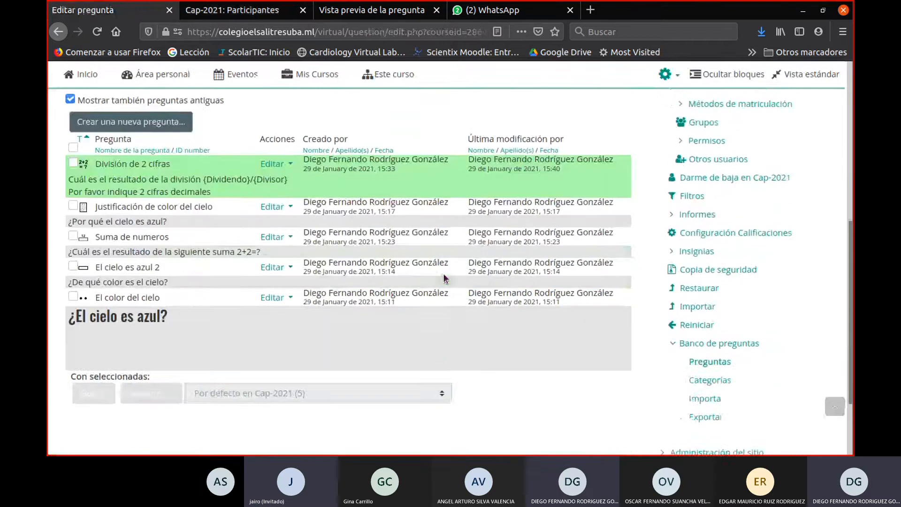
pyautogui.scroll(3, 445, 278)
pyautogui.scroll(-4, 446, 225)
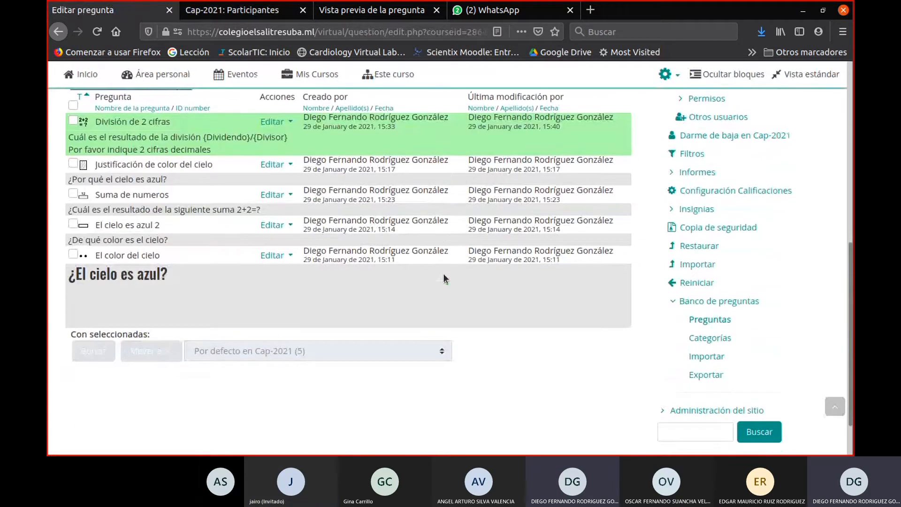
pyautogui.scroll(2, 288, 193)
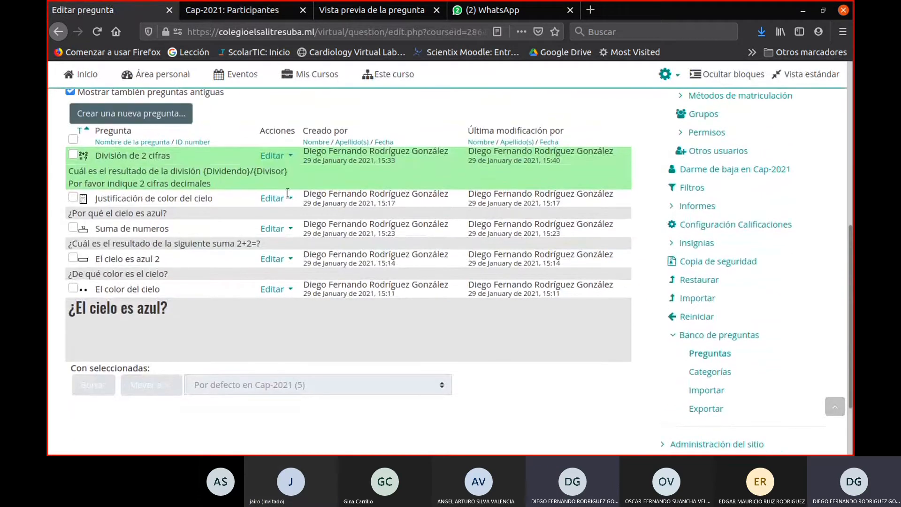
pyautogui.click(273, 159)
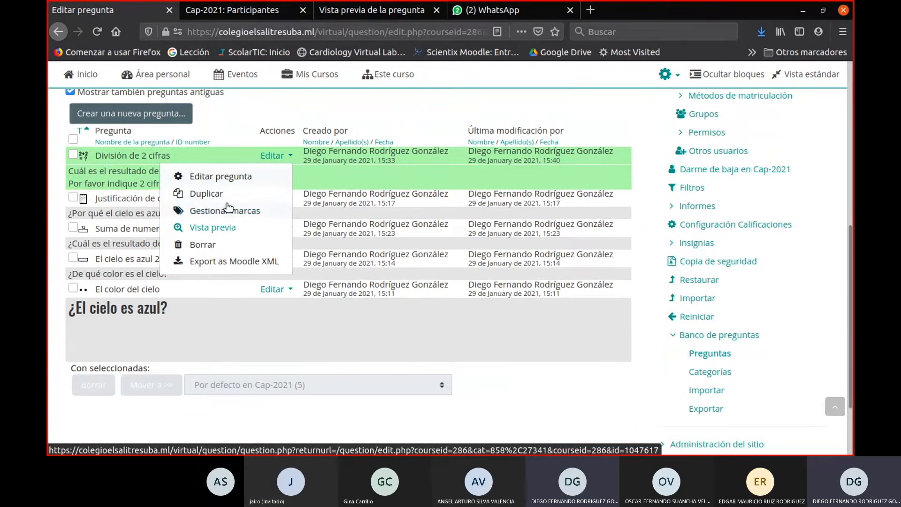
pyautogui.click(222, 178)
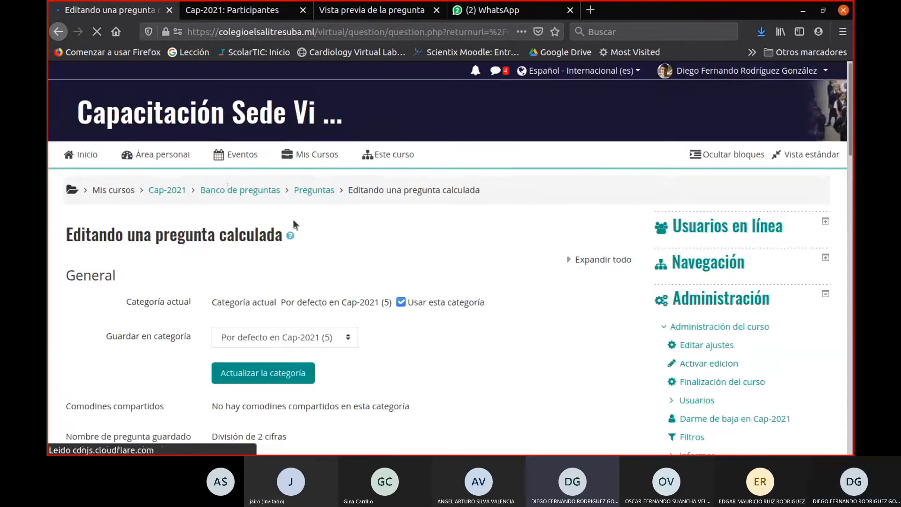
# - Replace the division line in the question statement with "Hallar el volumen de una efera de radio"
pyautogui.scroll(-4, 433, 307)
pyautogui.scroll(-2, 417, 272)
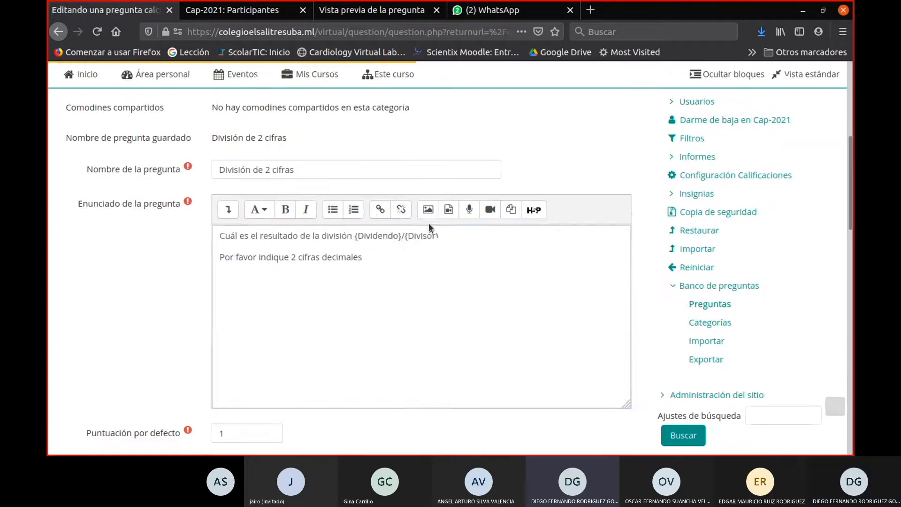
pyautogui.moveTo(443, 237); pyautogui.dragTo(139, 231)
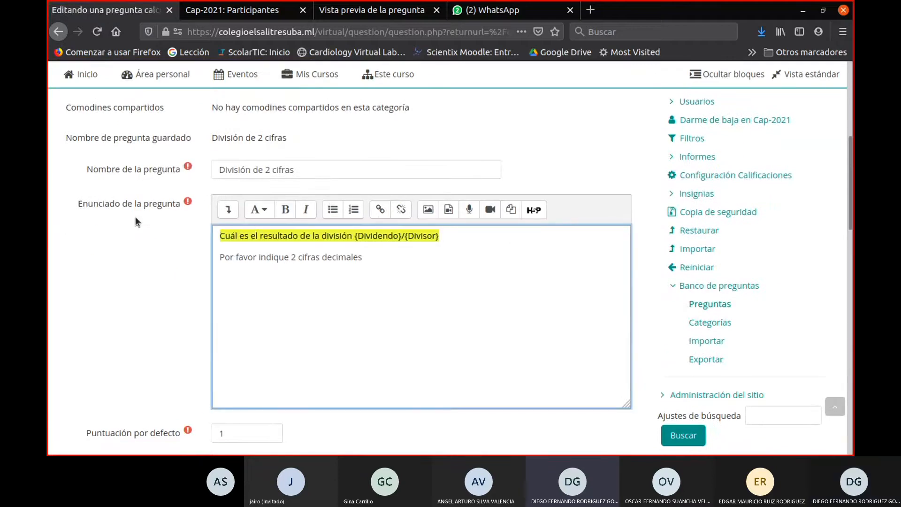
pyautogui.write('Hallar el vol')
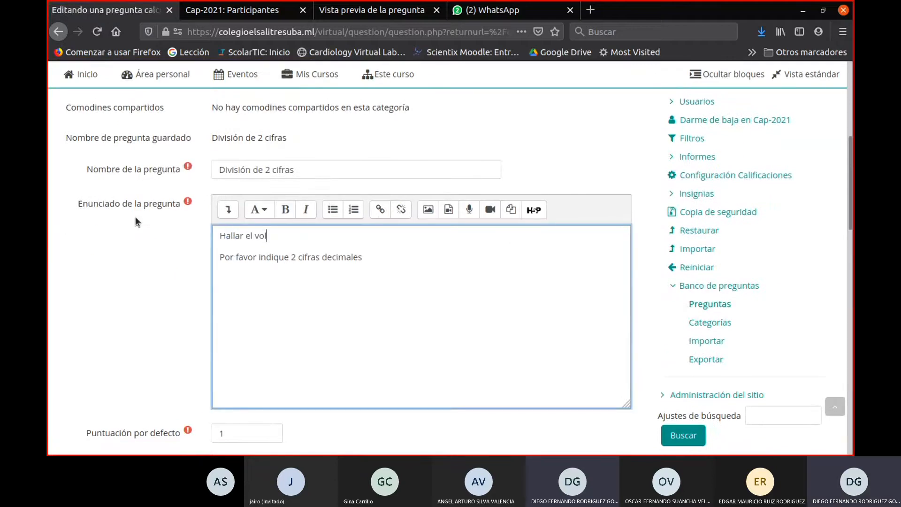
pyautogui.write('umen de una efera de r')
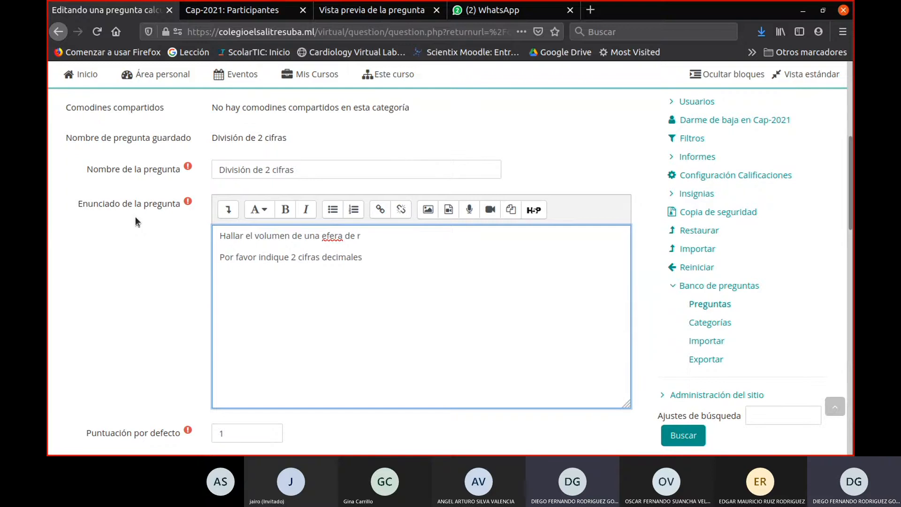
pyautogui.write('adio')
pyautogui.write('s')
# - Discard the unsaved changes to the División de 2 cifras question and return to the question list
pyautogui.scroll(5, 405, 123)
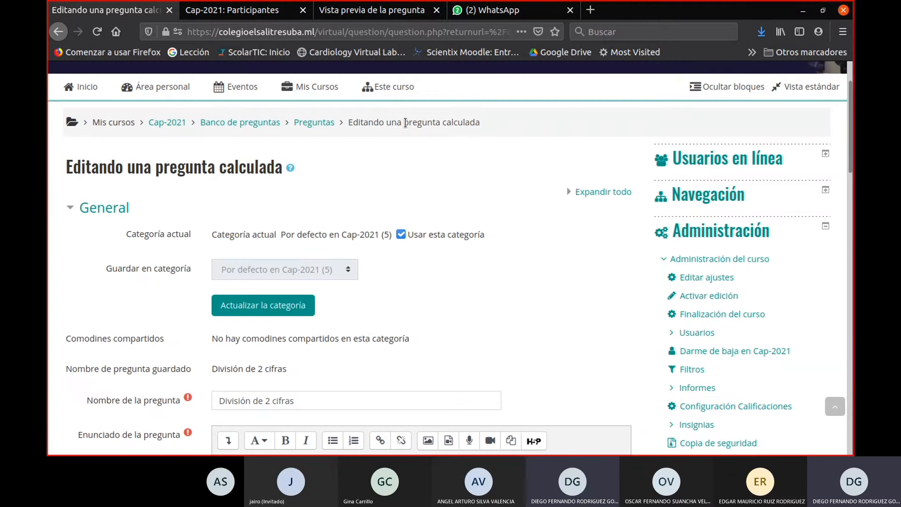
pyautogui.scroll(-15, 371, 162)
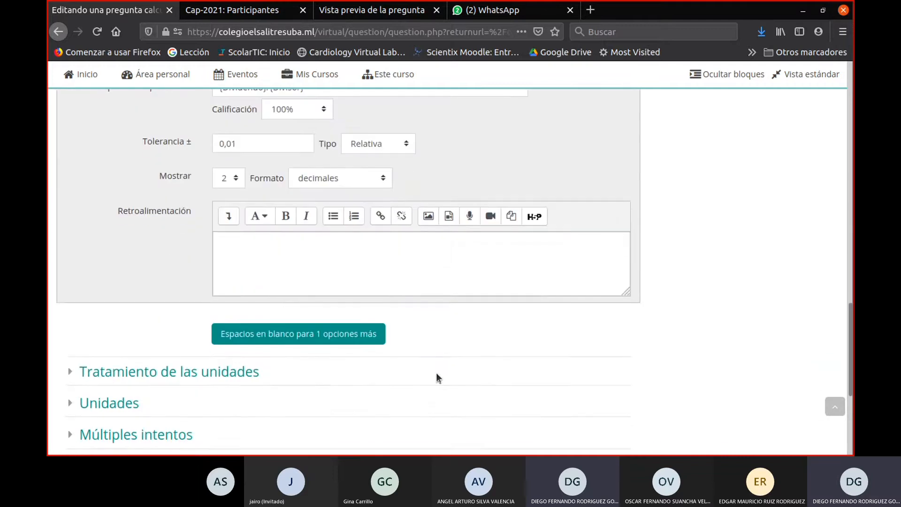
pyautogui.scroll(-5, 435, 373)
pyautogui.click(350, 351)
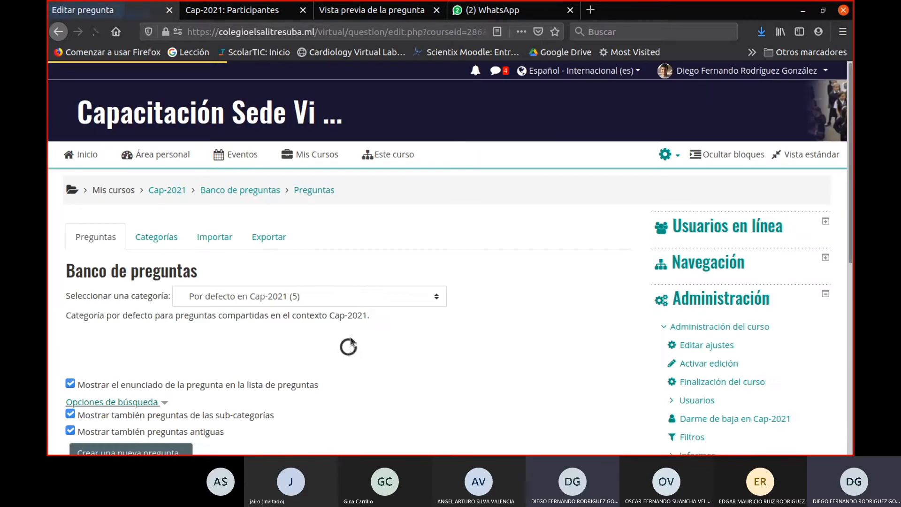
# - Start a new question of type Calculada opción múltiple in the question bank and bring up its name and statement fields
pyautogui.scroll(-3, 362, 282)
pyautogui.scroll(1, 143, 202)
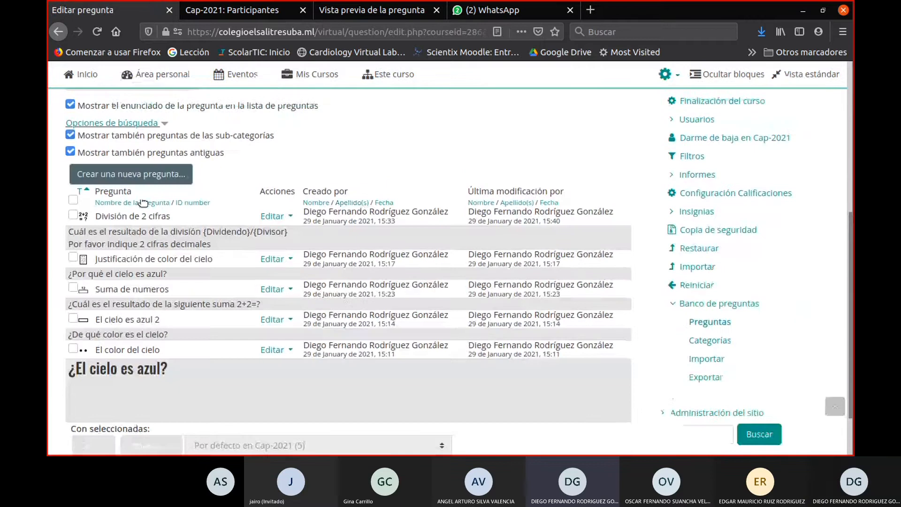
pyautogui.click(123, 195)
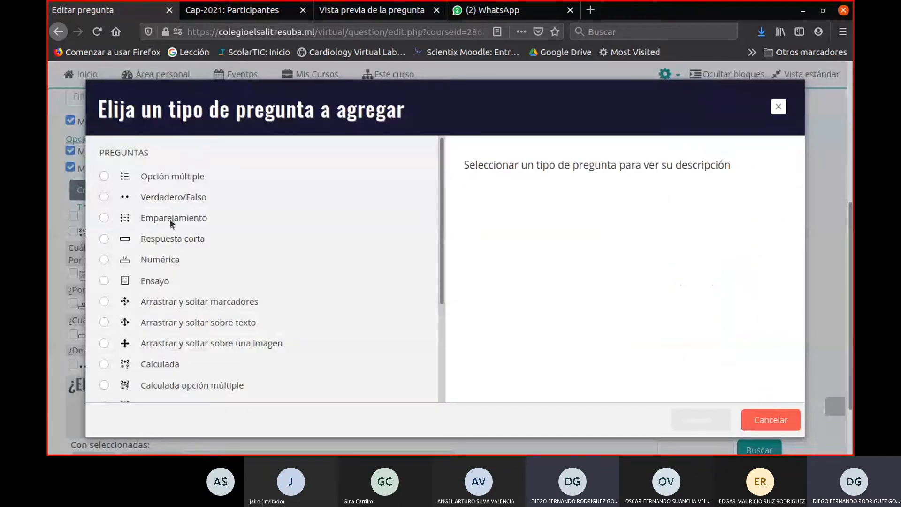
pyautogui.scroll(-3, 155, 300)
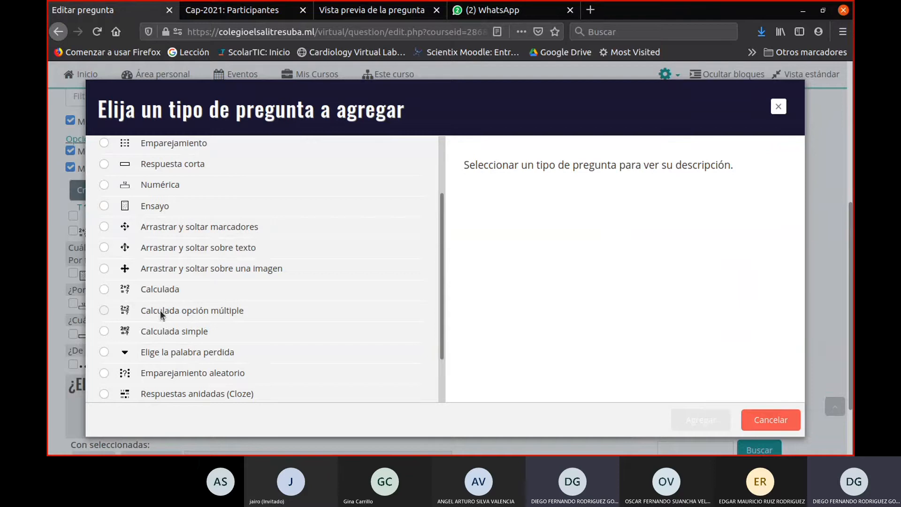
pyautogui.click(104, 310)
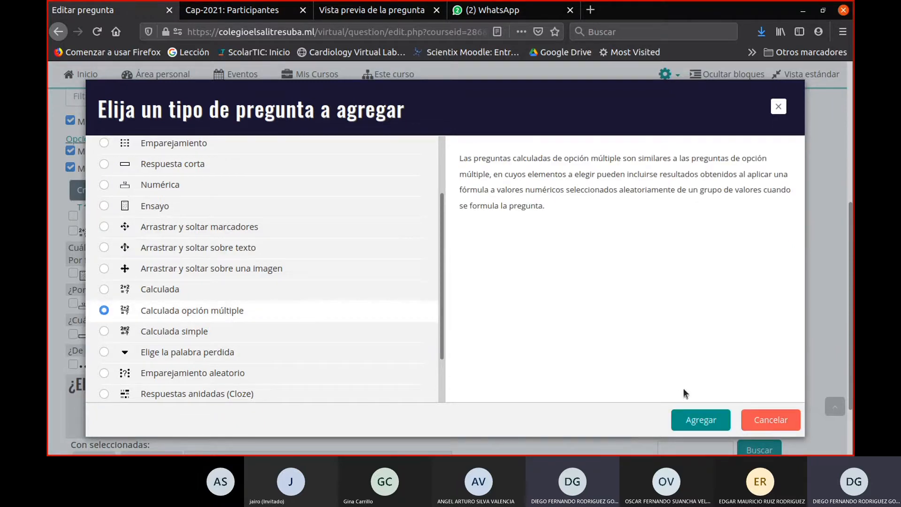
pyautogui.click(700, 420)
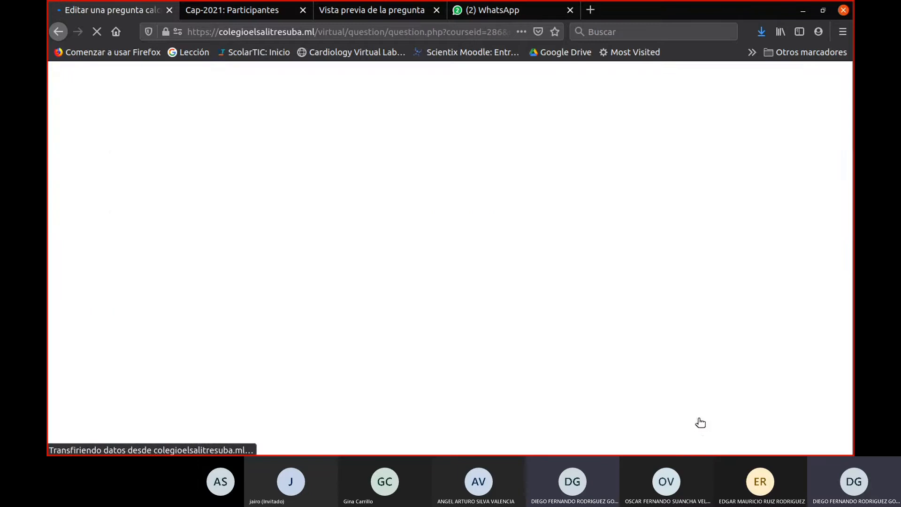
pyautogui.scroll(-3, 412, 324)
pyautogui.scroll(-4, 411, 319)
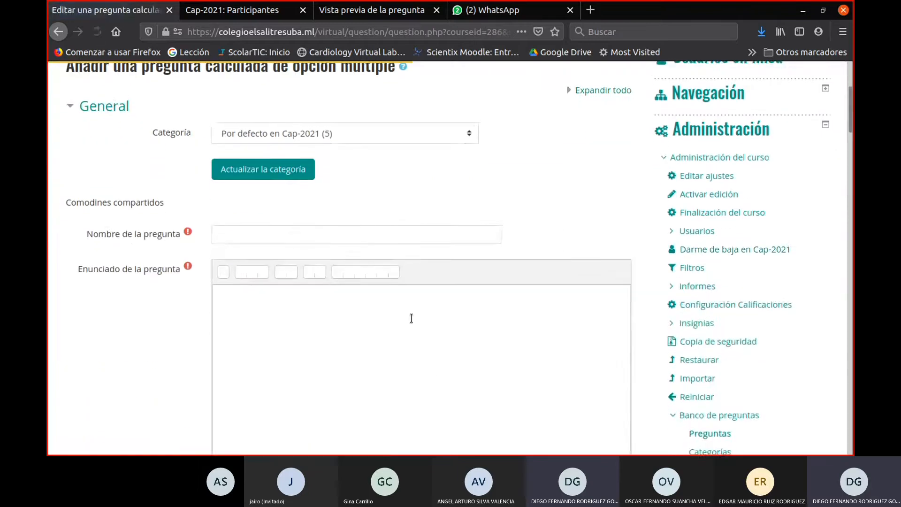
pyautogui.scroll(1, 412, 318)
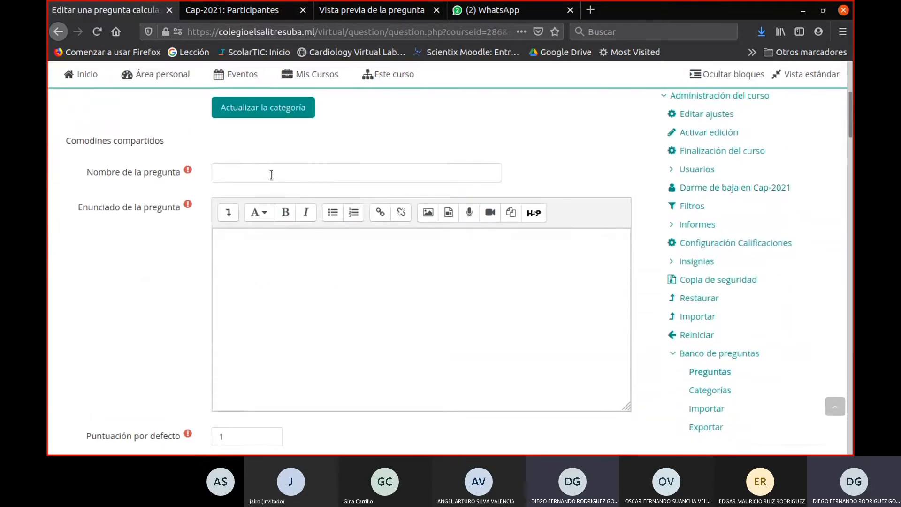
# - Name the new calculated multiple-choice question "Volumen de una esfera"
pyautogui.click(271, 173)
pyautogui.write('Vol')
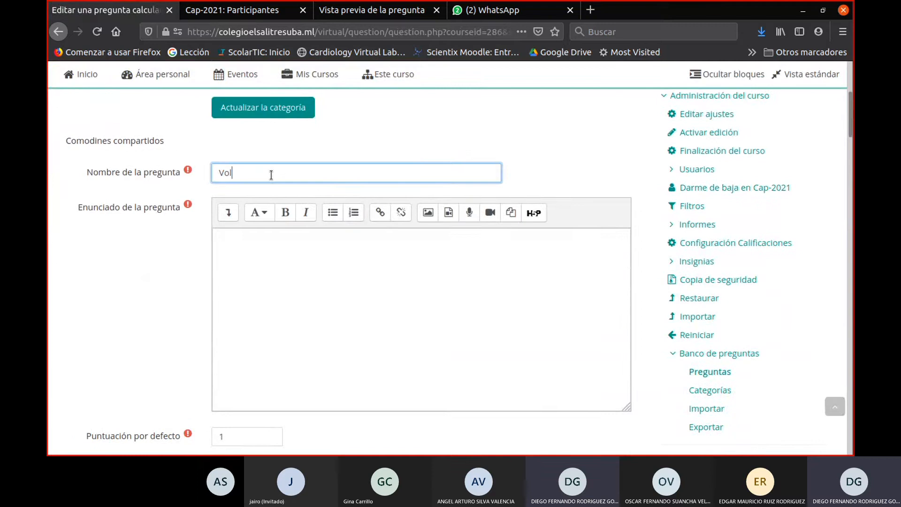
pyautogui.write('umen de una esfera')
pyautogui.click(264, 266)
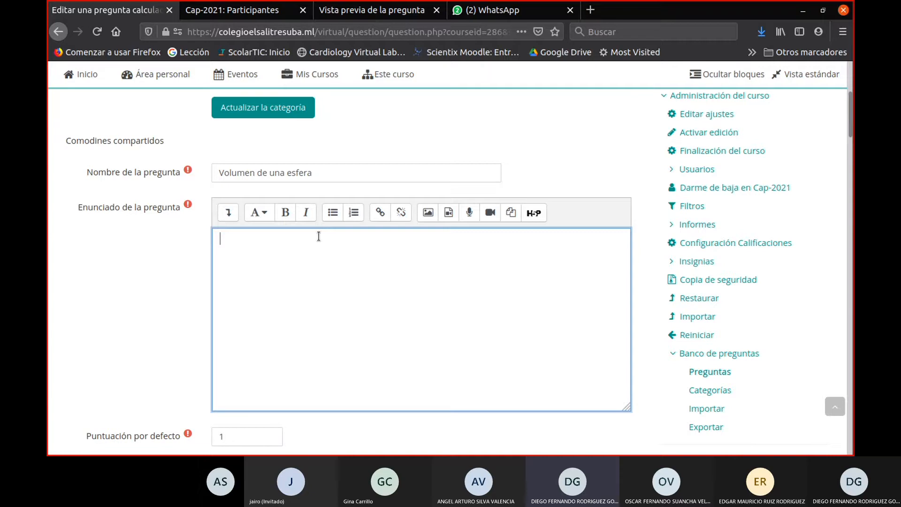
# - Search the web in a new tab for "volumen de una esfera" and open an image result showing the formula
pyautogui.click(590, 10)
pyautogui.write('rad')
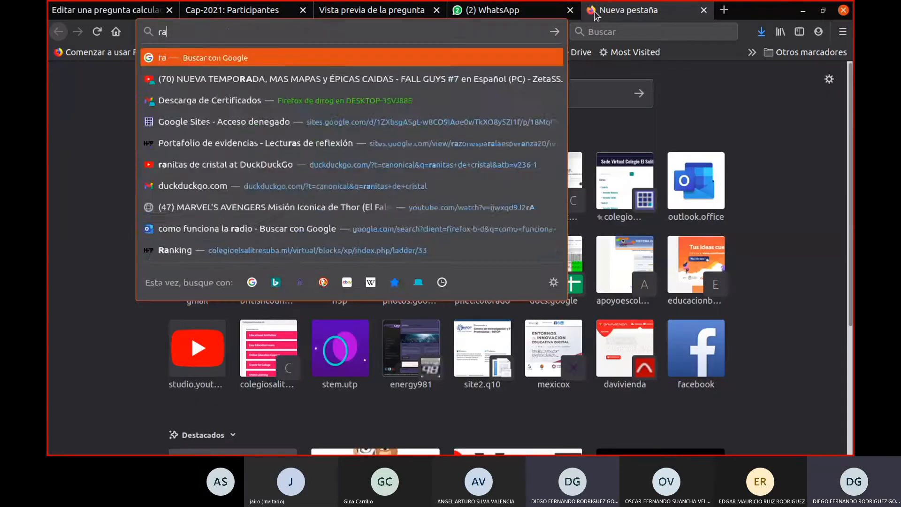
pyautogui.press('BackSpace')
pyautogui.press('BackSpace')
pyautogui.press('BackSpace')
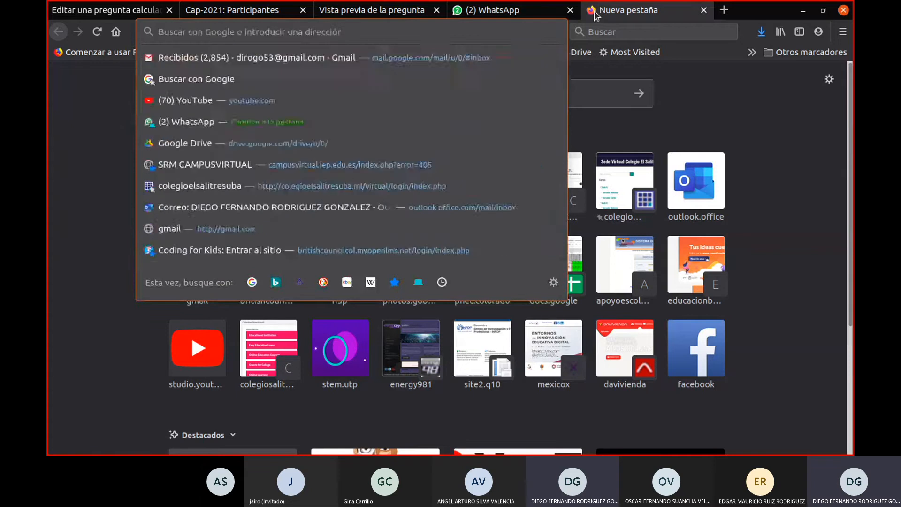
pyautogui.write('volumen de una esfera')
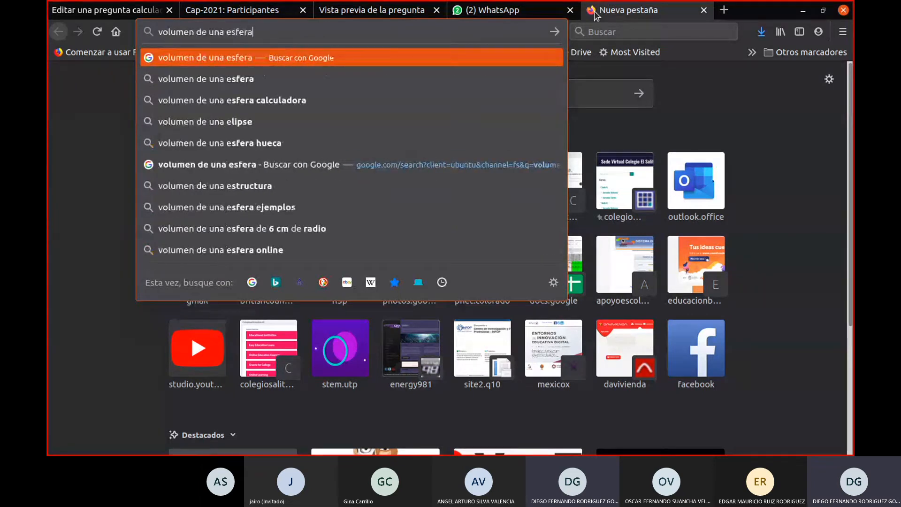
pyautogui.press('Return')
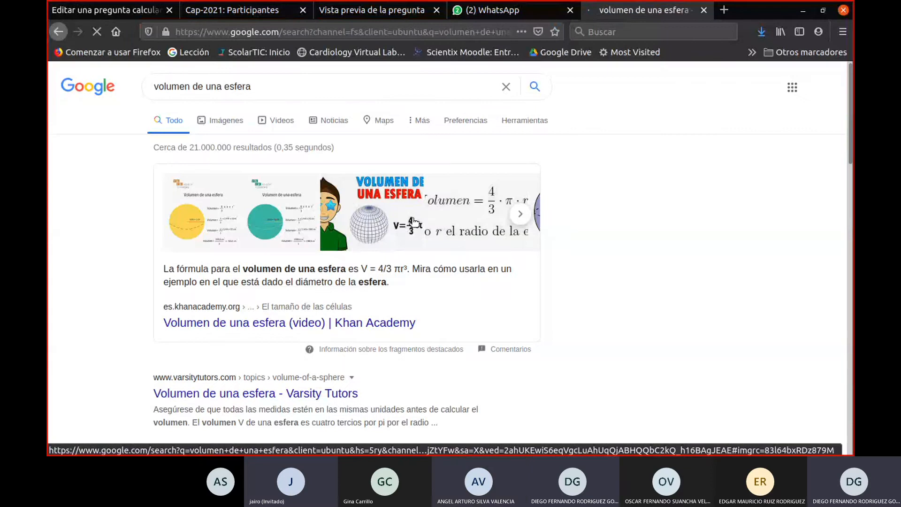
pyautogui.click(423, 231)
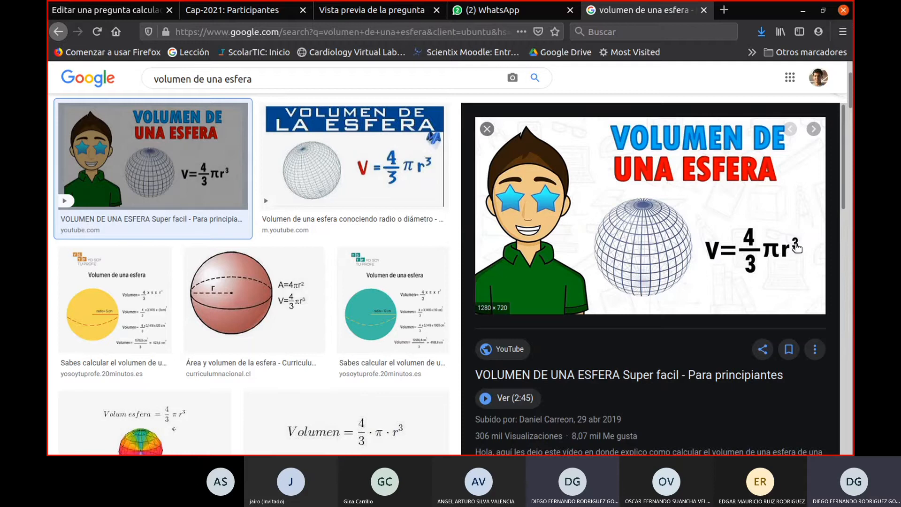
# - Return to the question form and write the statement "Halle el volumen de una esfera de {radio} cm."
pyautogui.click(131, 11)
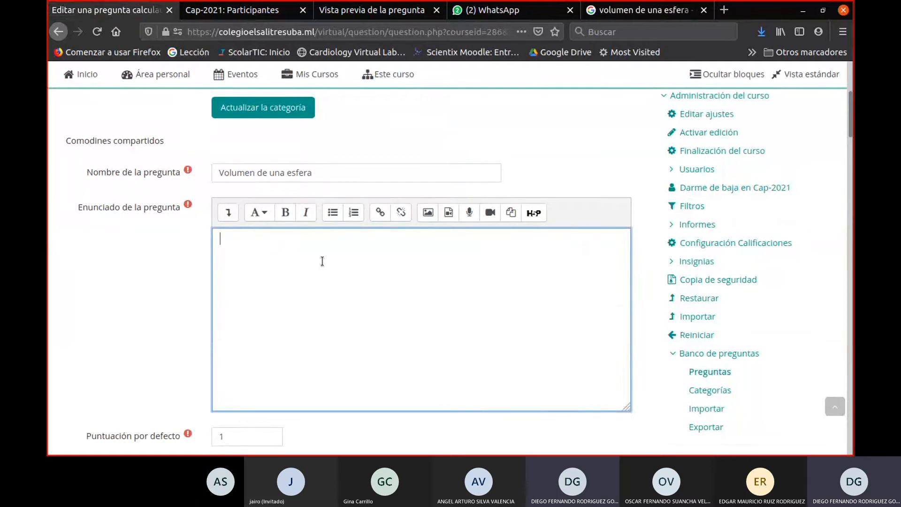
pyautogui.write('alle el volumen de una es')
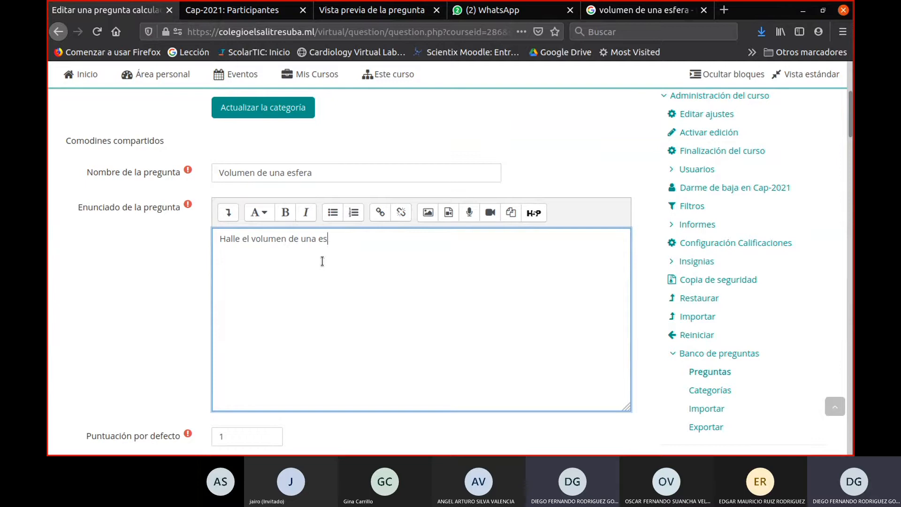
pyautogui.write('fera de')
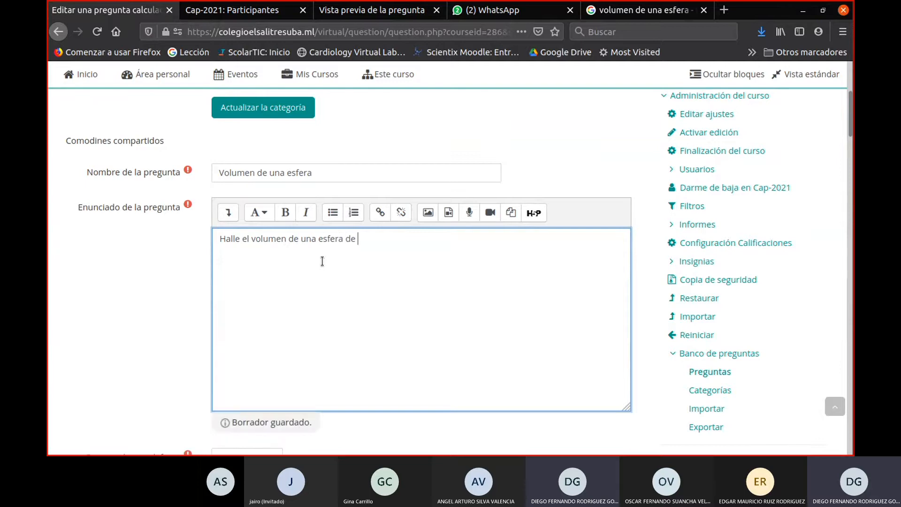
pyautogui.write(' {radio} cm.')
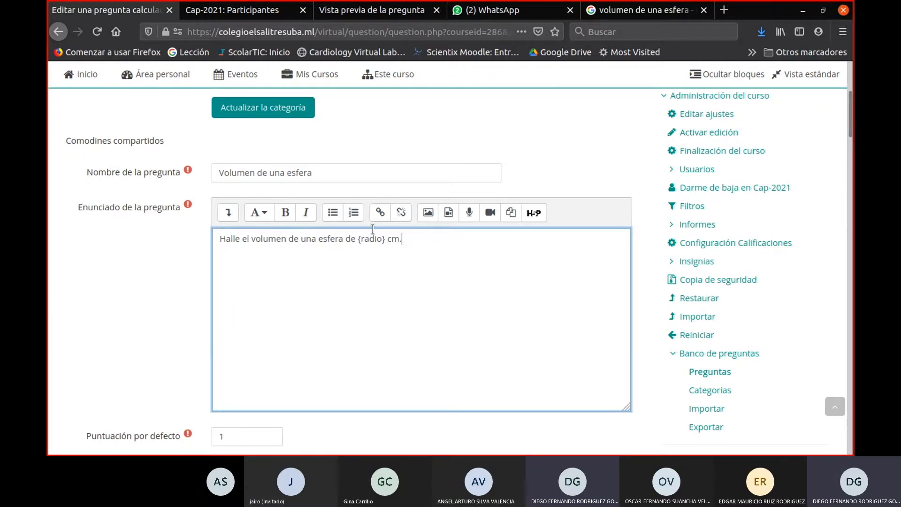
# - Look over the question's general feedback, single-or-multiple answer, shuffle and numbering settings and the answer choice blocks
pyautogui.scroll(1, 408, 242)
pyautogui.scroll(-6, 386, 280)
pyautogui.scroll(-2, 387, 280)
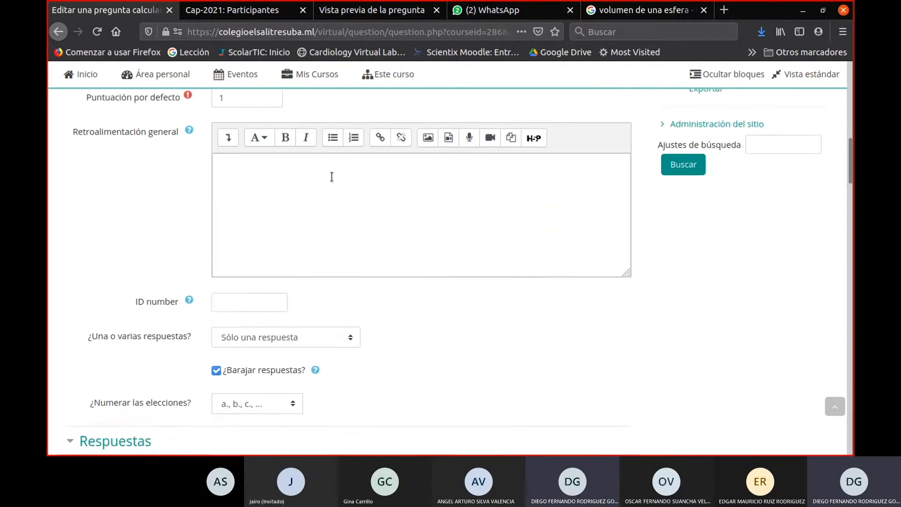
pyautogui.click(331, 177)
pyautogui.scroll(-4, 332, 197)
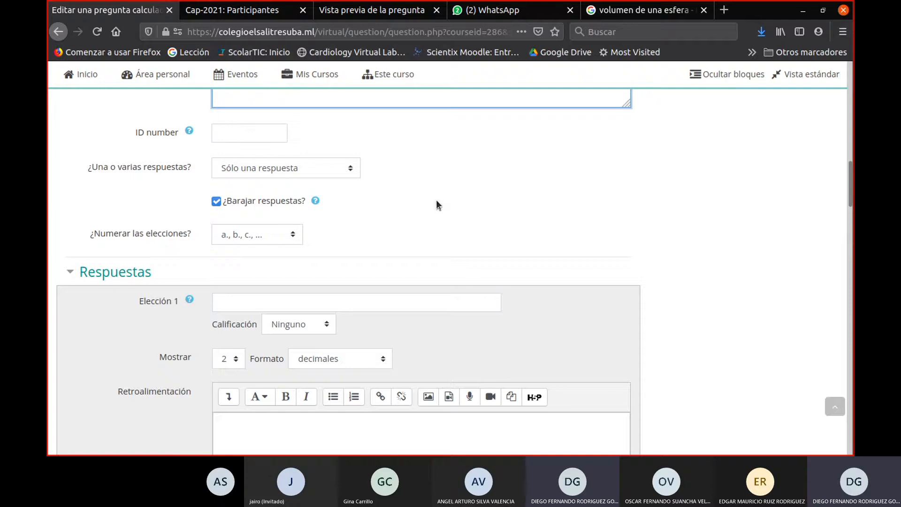
pyautogui.scroll(3, 341, 240)
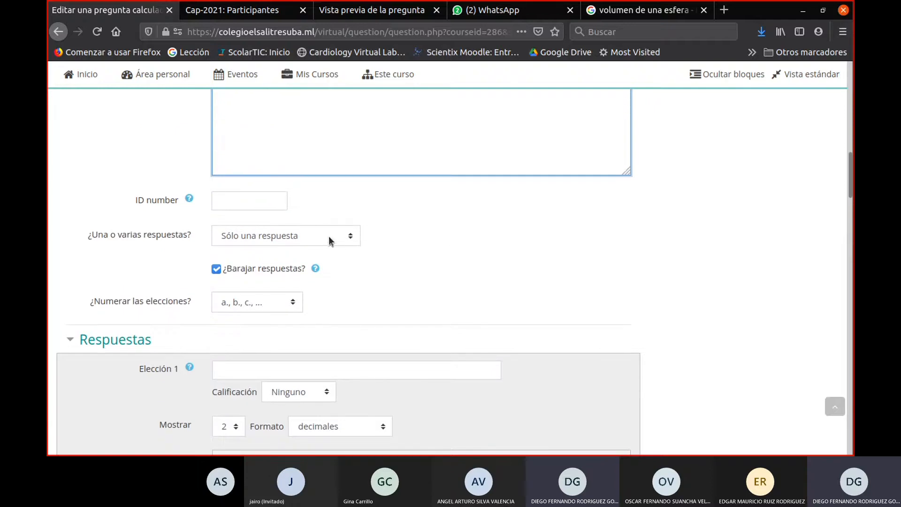
pyautogui.scroll(1, 330, 241)
pyautogui.scroll(-4, 330, 241)
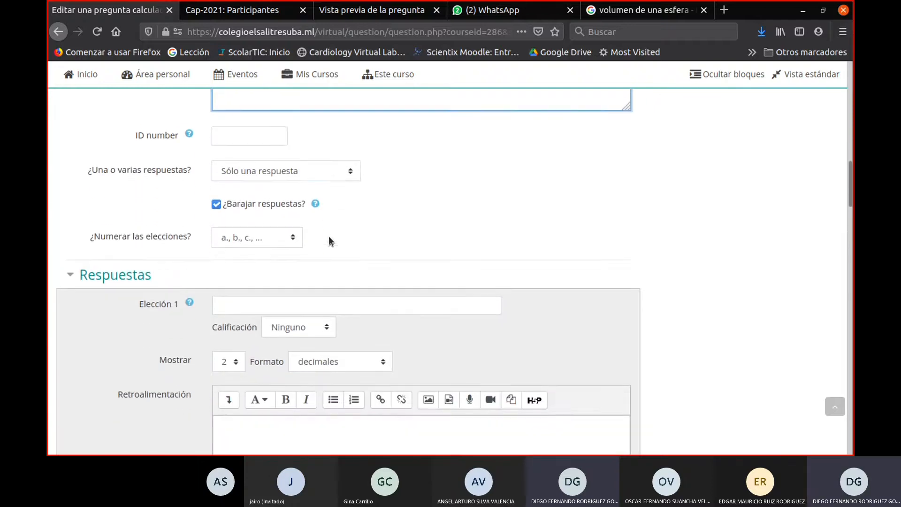
pyautogui.scroll(-10, 328, 235)
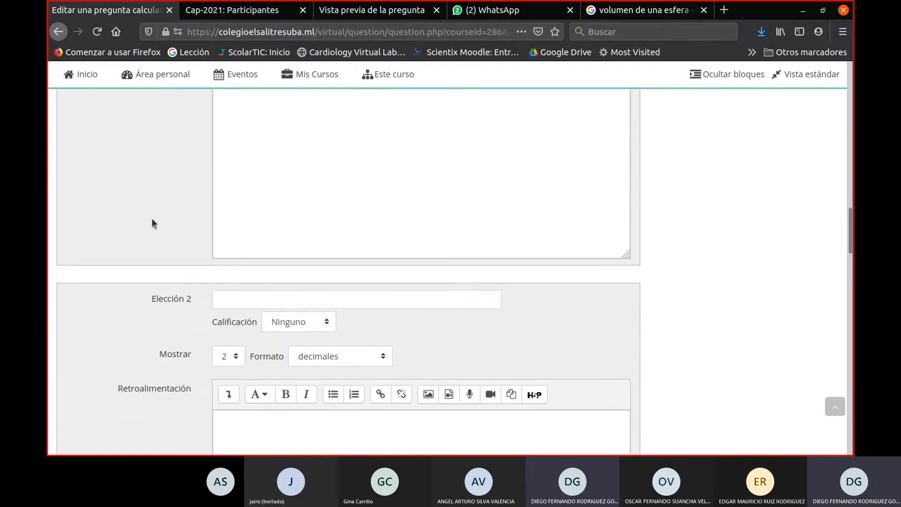
pyautogui.scroll(-15, 151, 218)
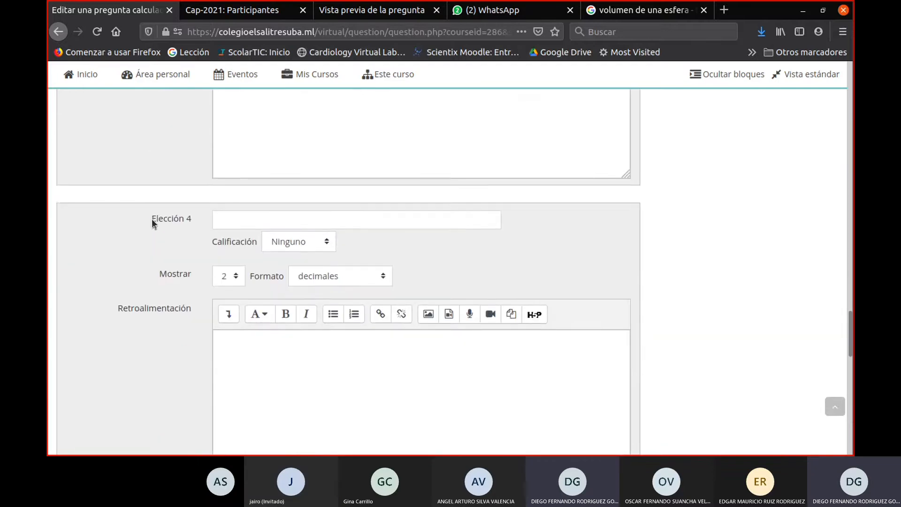
pyautogui.scroll(20, 151, 218)
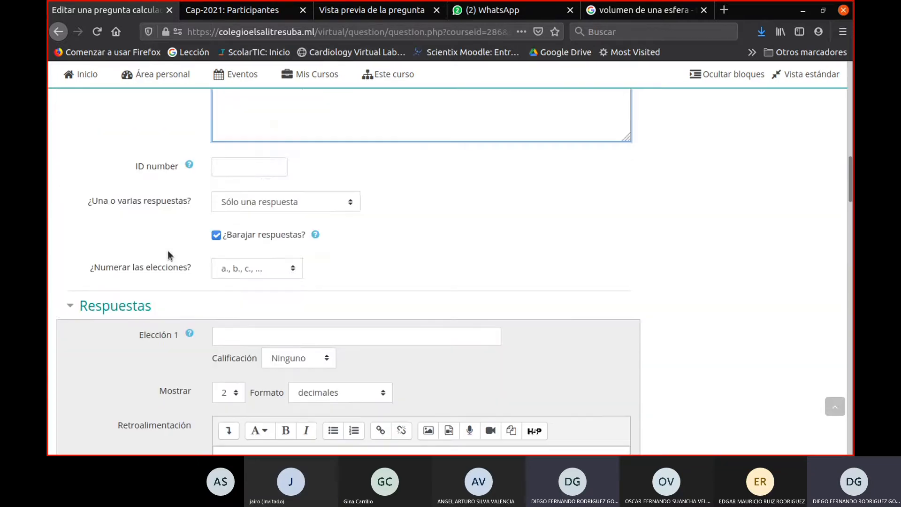
# - Set the grade of Elección 1 to 100% and enter the start of its formula, "4/3*(3,1416"
pyautogui.scroll(-4, 169, 254)
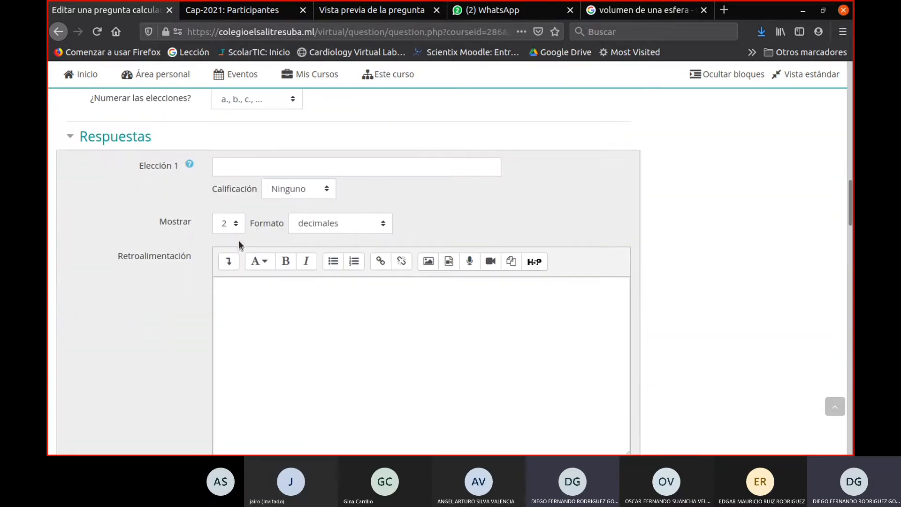
pyautogui.click(278, 193)
pyautogui.click(285, 225)
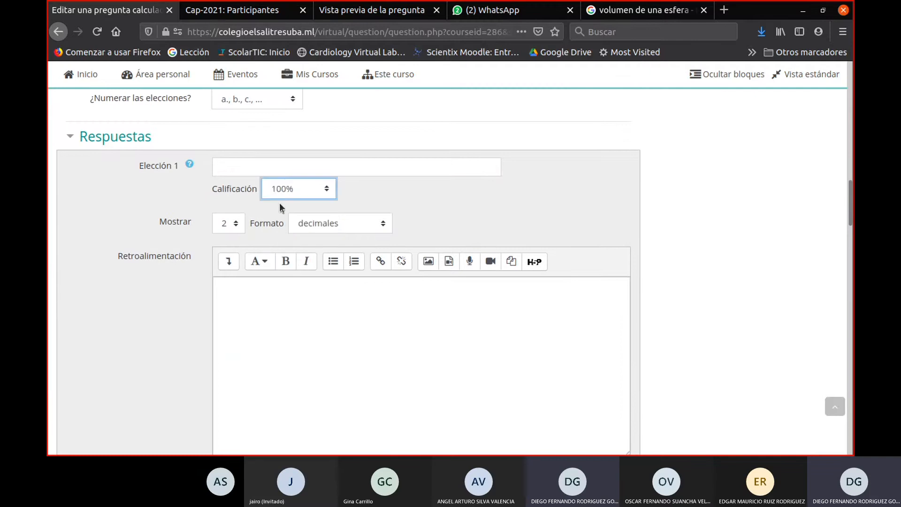
pyautogui.click(319, 165)
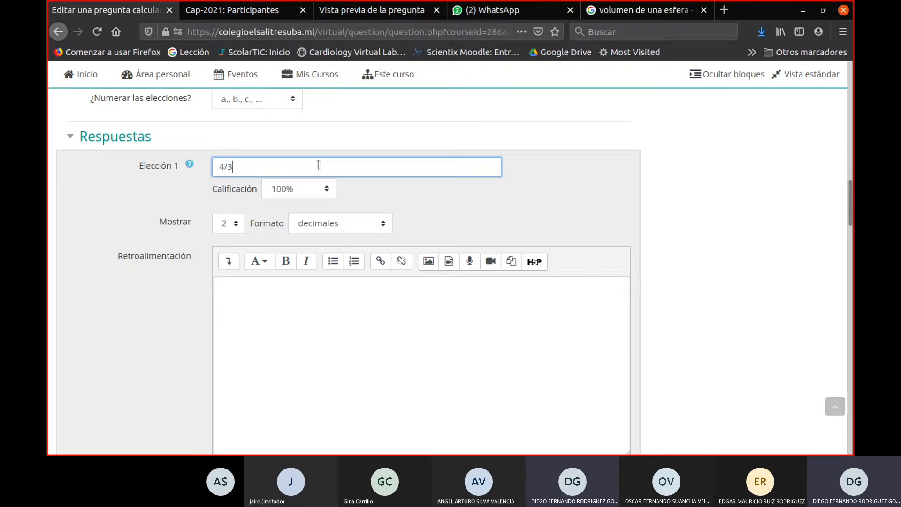
pyautogui.scroll(4, 330, 155)
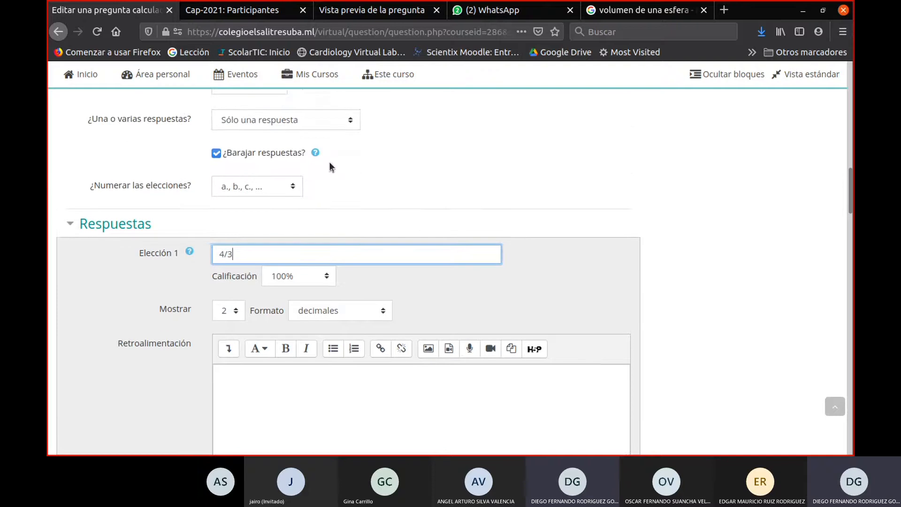
pyautogui.scroll(-3, 328, 169)
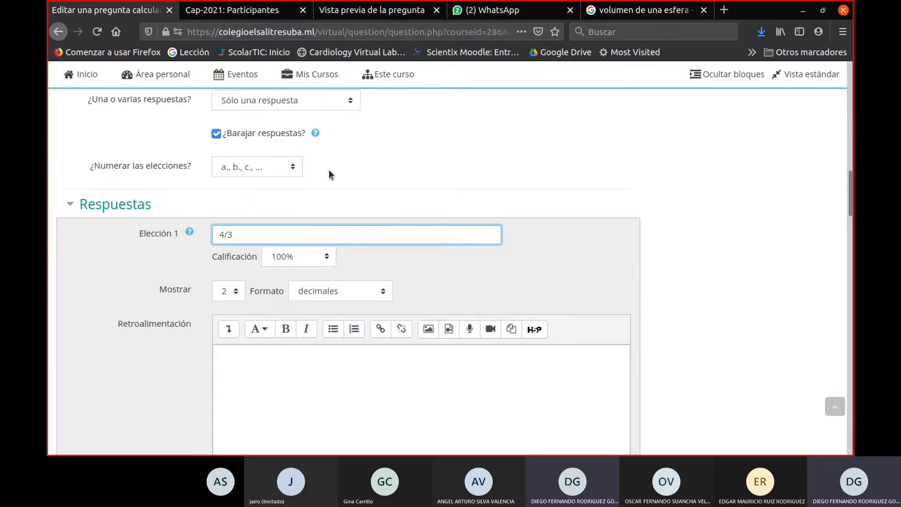
pyautogui.write('*(')
pyautogui.write('3,1416')
# - Add a second line to the question statement reading "Tome el valor de pi como 3,1416"
pyautogui.scroll(3, 361, 256)
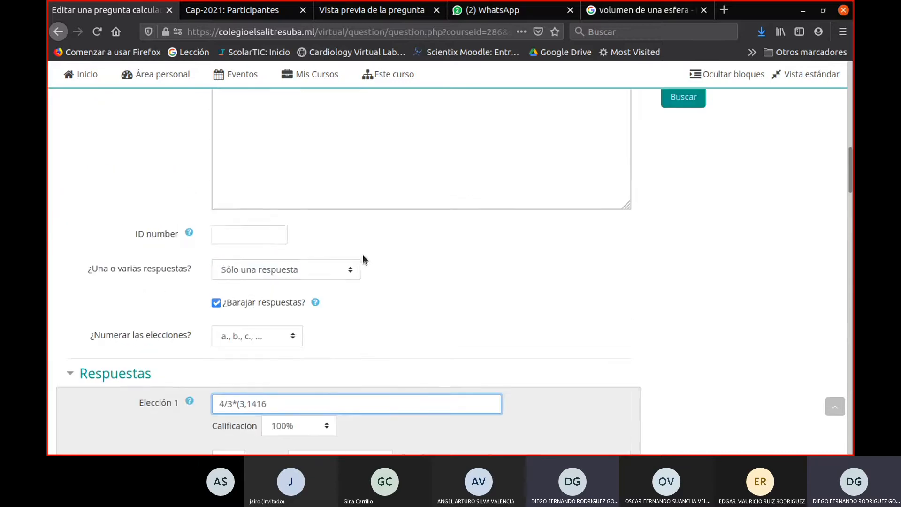
pyautogui.scroll(8, 364, 258)
pyautogui.click(429, 216)
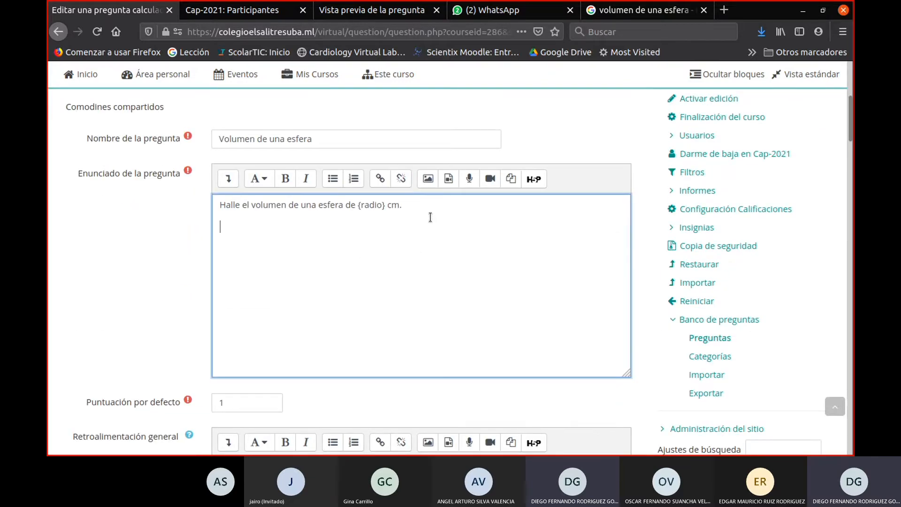
pyautogui.write('Tome el valor de pi co')
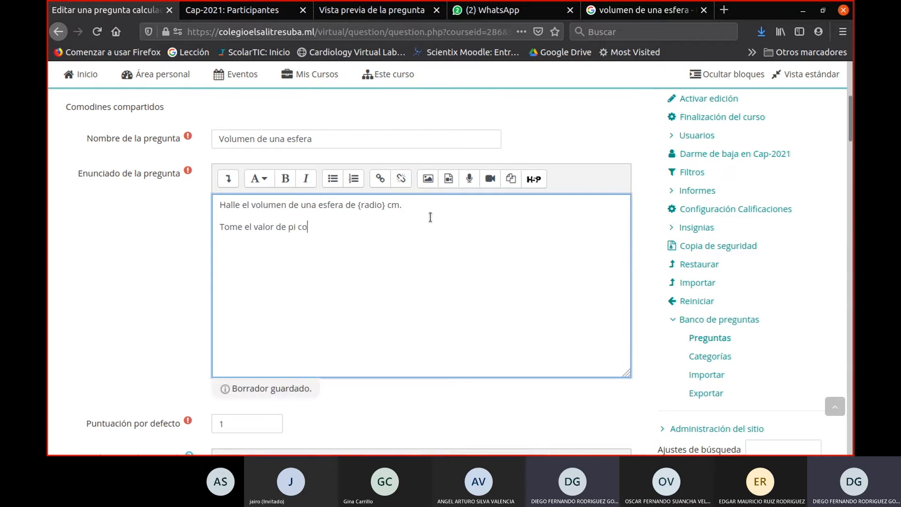
pyautogui.write('mo 3,1416')
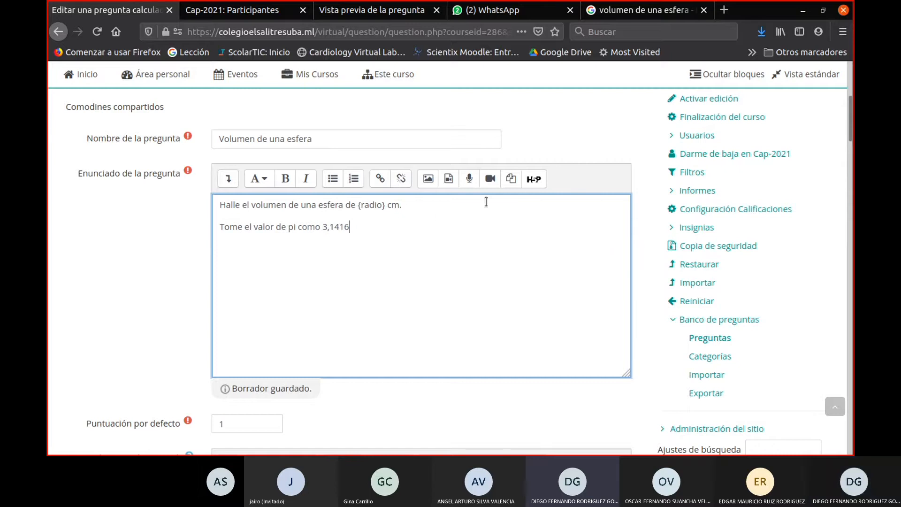
# - Check the sphere volume formula in the search results and extend the Elección 1 formula to "4/3*(3,1416)*{radio}"
pyautogui.click(643, 10)
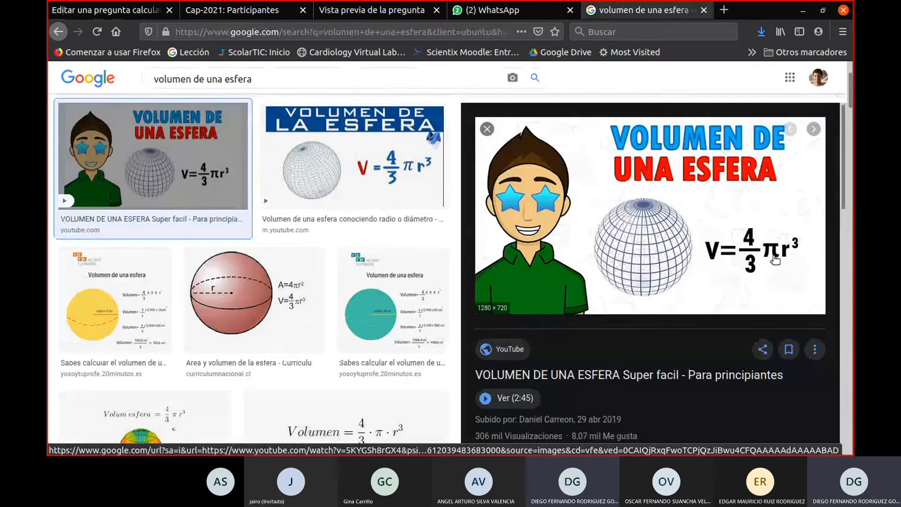
pyautogui.click(121, 6)
pyautogui.scroll(-12, 389, 375)
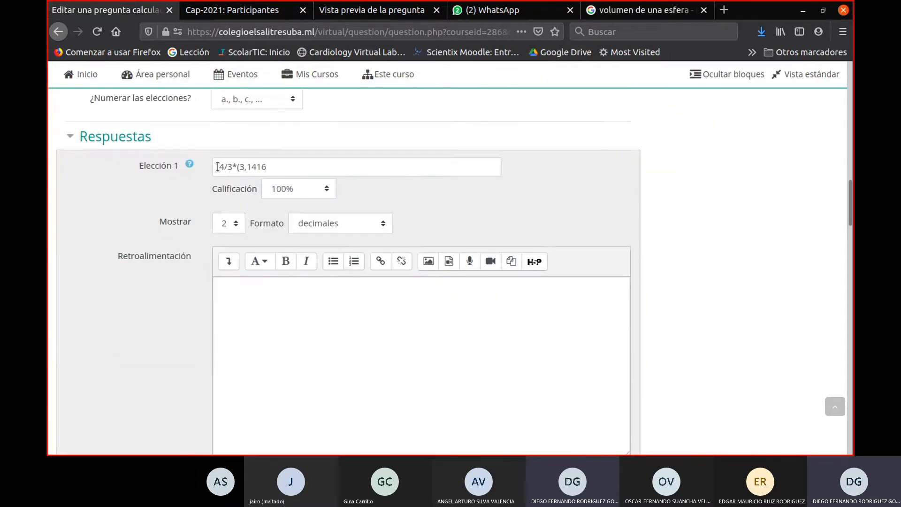
pyautogui.moveTo(218, 168); pyautogui.dragTo(235, 167)
pyautogui.click(273, 164)
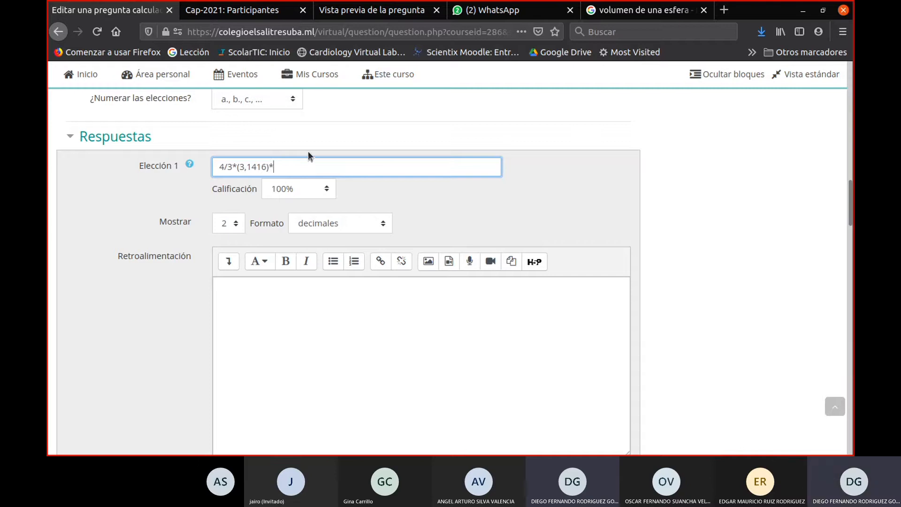
pyautogui.write('{radio}*')
# - Copy the {radio} wildcard in the Elección 1 formula and multiply by it twice more to cube the radius
pyautogui.moveTo(274, 168); pyautogui.dragTo(302, 167)
pyautogui.hotkey('ctrl', 'c')
pyautogui.write('*')
pyautogui.click(379, 170)
pyautogui.hotkey('ctrl', 'v')
pyautogui.write('*')
pyautogui.hotkey('ctrl', 'v')
# - Search the web for "elevar" in a new browser tab
pyautogui.click(723, 10)
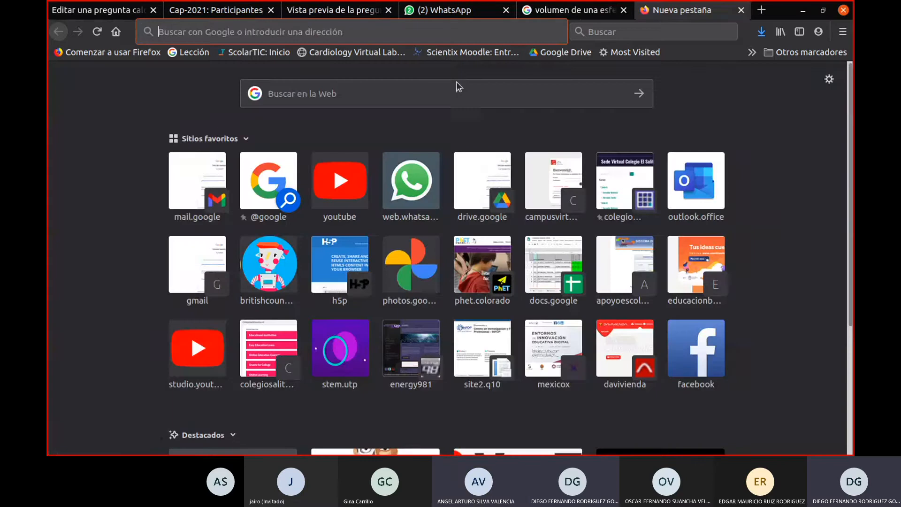
pyautogui.write('le')
pyautogui.press('BackSpace')
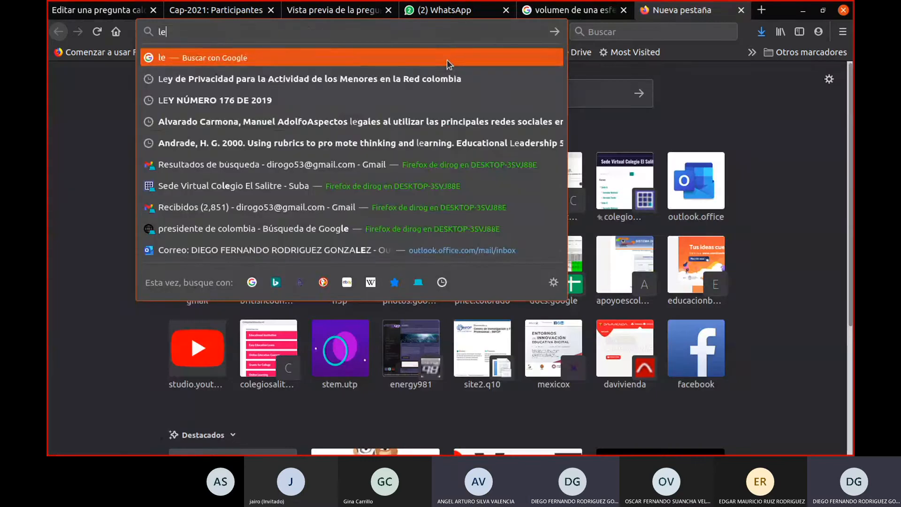
pyautogui.press('BackSpace')
pyautogui.press('BackSpace')
pyautogui.write('elevar')
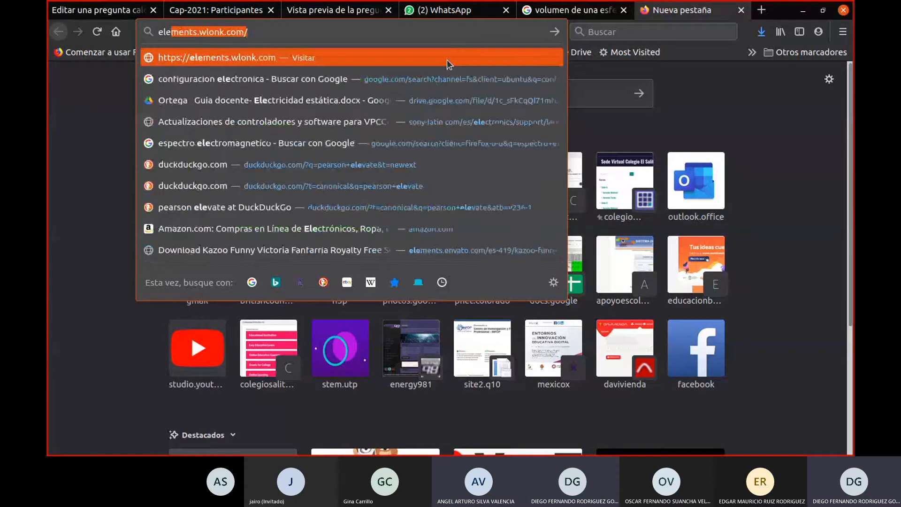
pyautogui.press('Return')
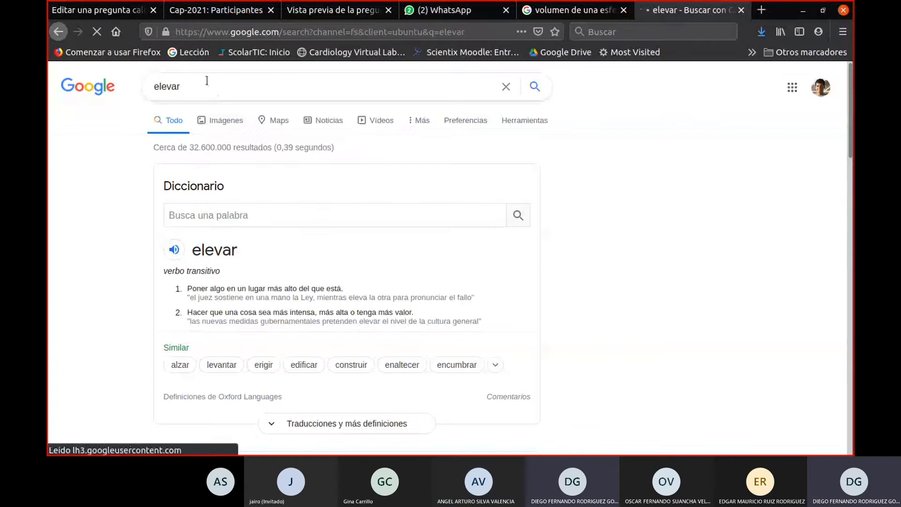
# - Refine the web search to "elevar en matlab" and look through the results for the exponent notation
pyautogui.click(207, 75)
pyautogui.write('en')
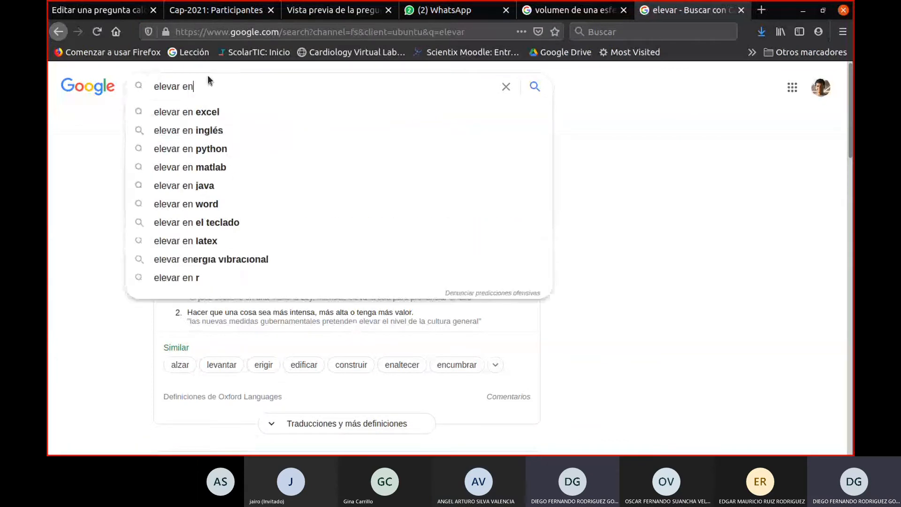
pyautogui.press('Down')
pyautogui.press('Down')
pyautogui.press('Down')
pyautogui.press('Down')
pyautogui.press('Down')
pyautogui.press('Down')
pyautogui.press('Down')
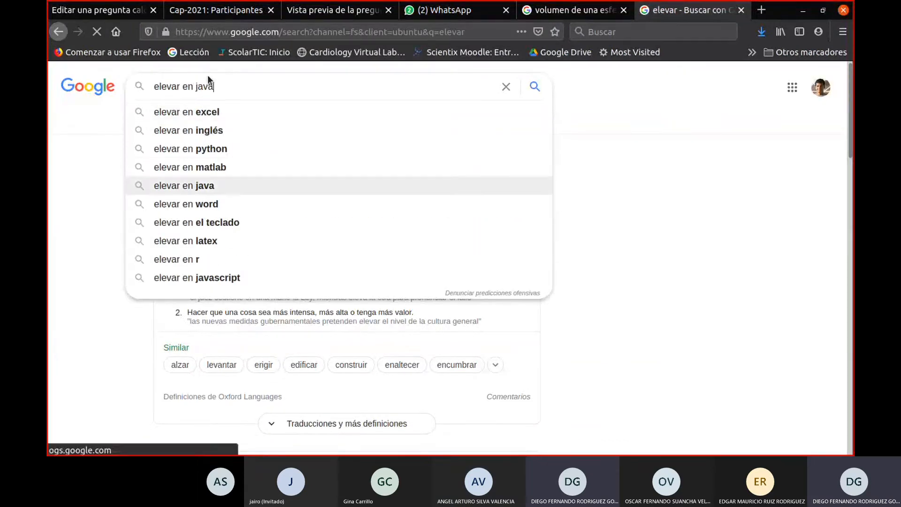
pyautogui.click(227, 165)
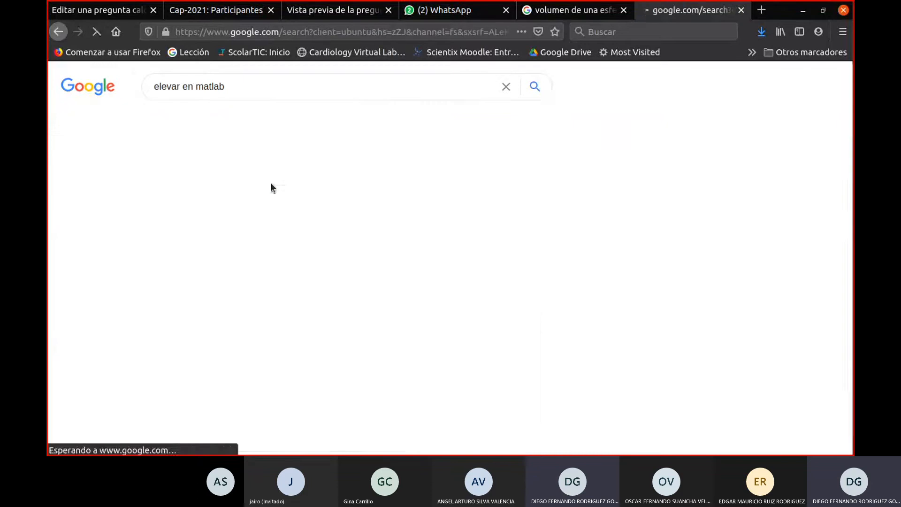
pyautogui.scroll(-6, 382, 242)
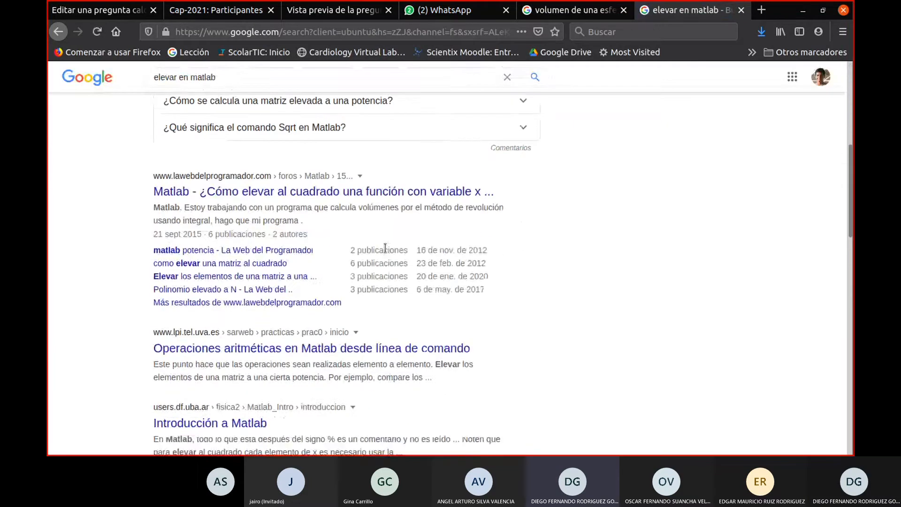
pyautogui.scroll(5, 393, 251)
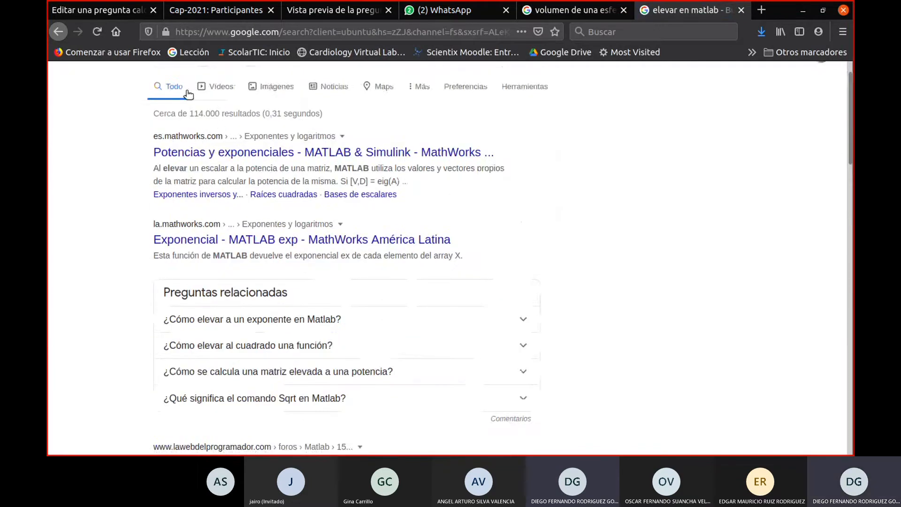
pyautogui.scroll(1, 235, 122)
pyautogui.moveTo(238, 93); pyautogui.dragTo(182, 92)
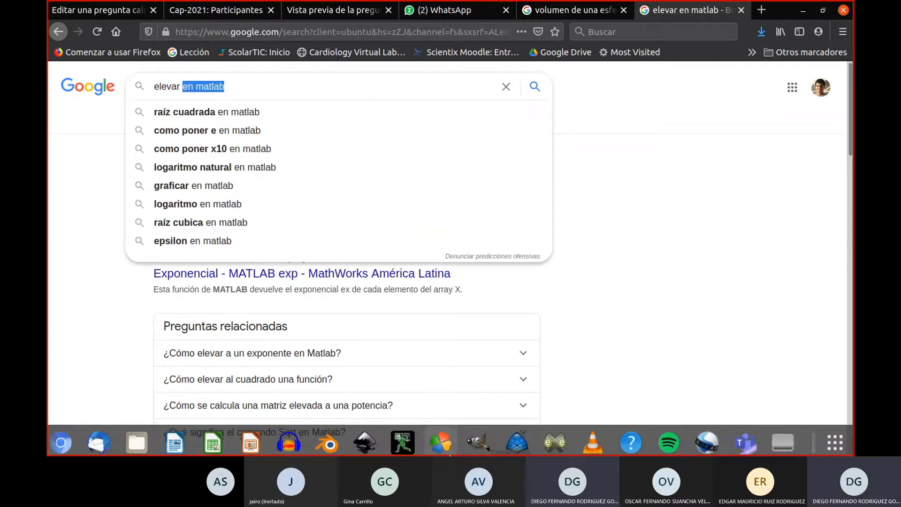
# - Switch to LibreOffice Writer and open the full special character list in a blank document
pyautogui.click(185, 442)
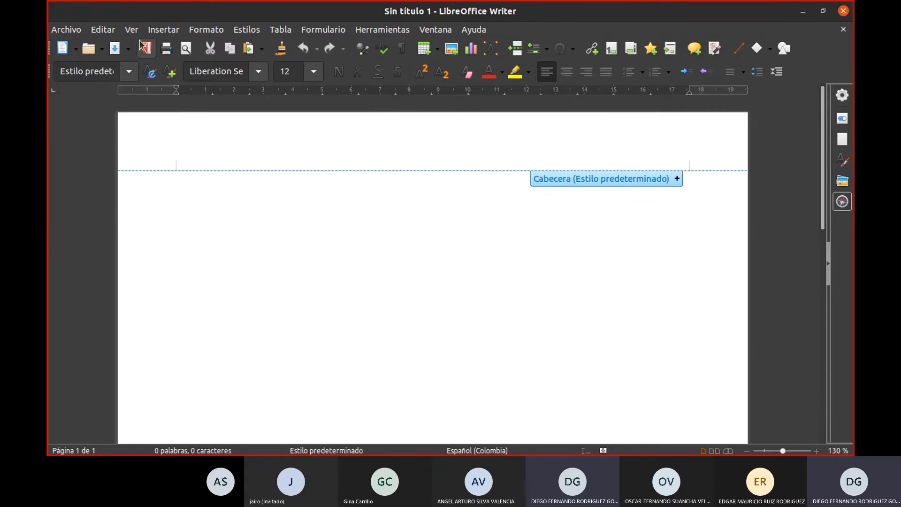
pyautogui.click(158, 32)
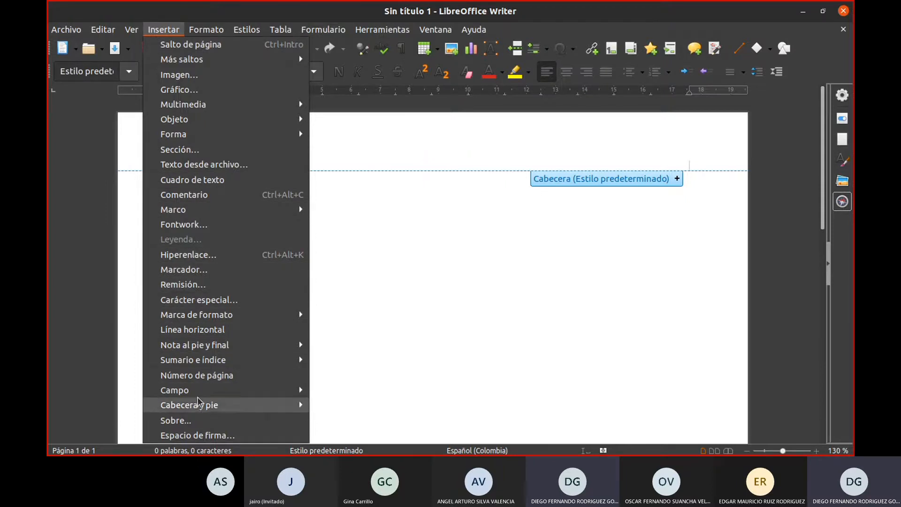
pyautogui.moveTo(487, 26)
pyautogui.click(556, 27)
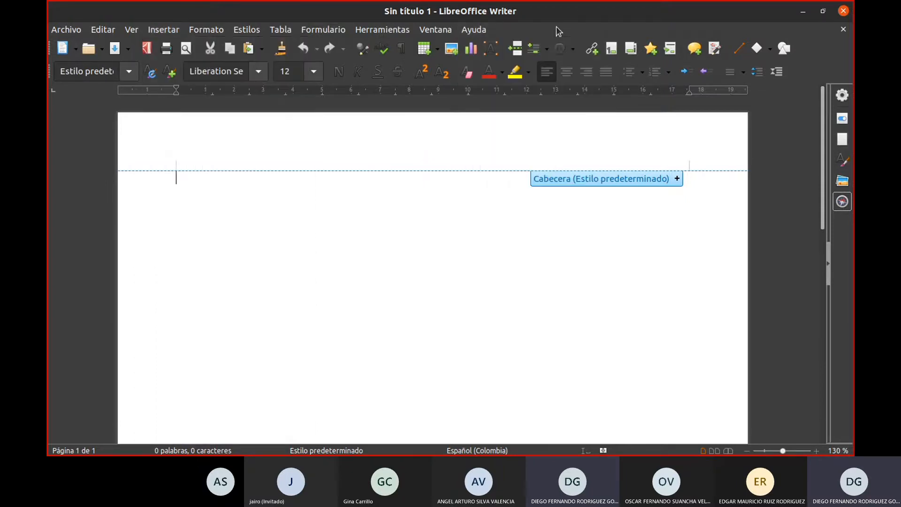
pyautogui.click(561, 53)
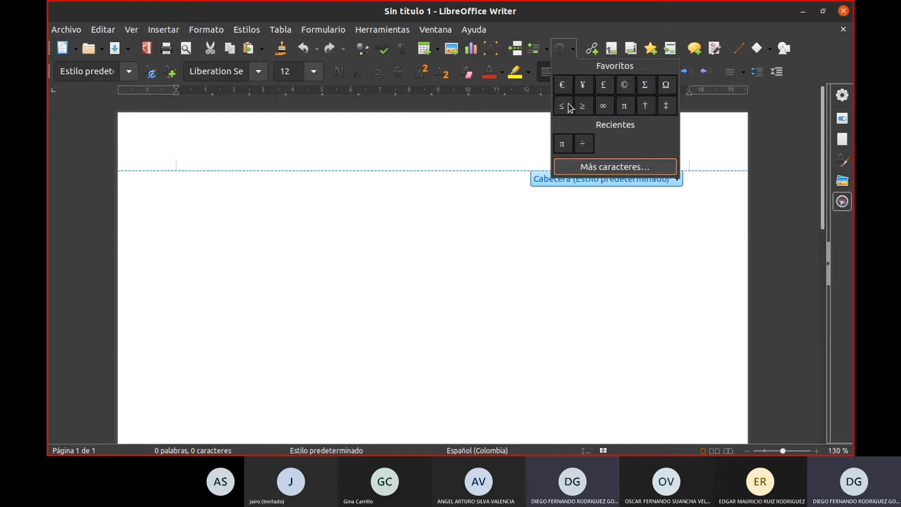
pyautogui.click(578, 167)
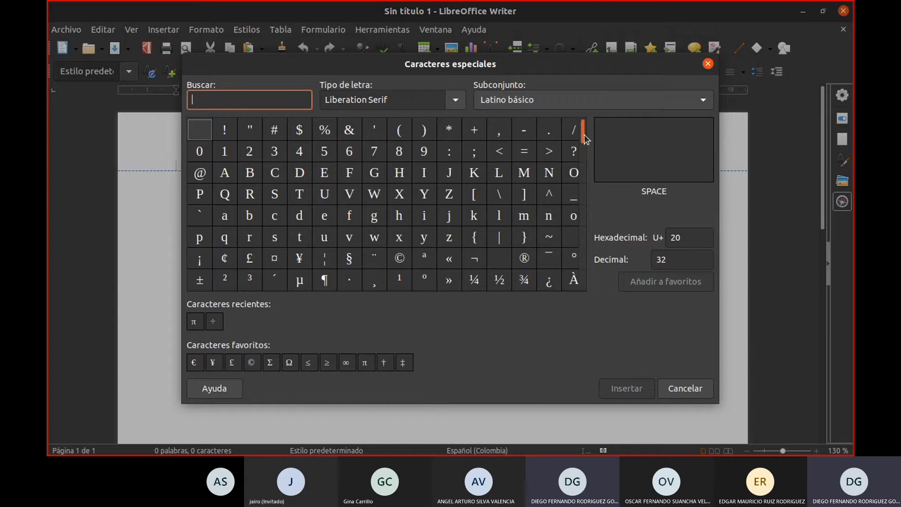
# - Insert the modifier letter circumflex accent (U+2C6) into the document and copy one of the inserted characters
pyautogui.moveTo(584, 134); pyautogui.dragTo(585, 141)
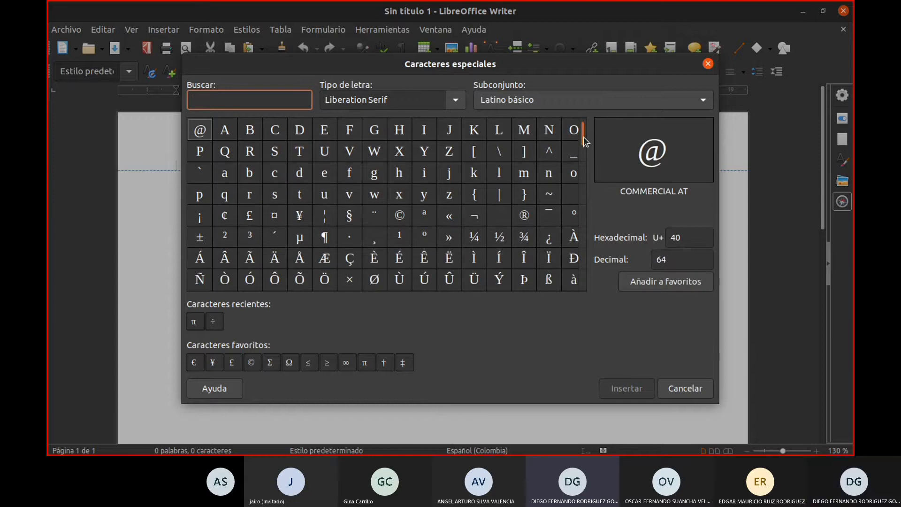
pyautogui.moveTo(585, 141); pyautogui.dragTo(568, 269)
pyautogui.doubleClick(324, 278)
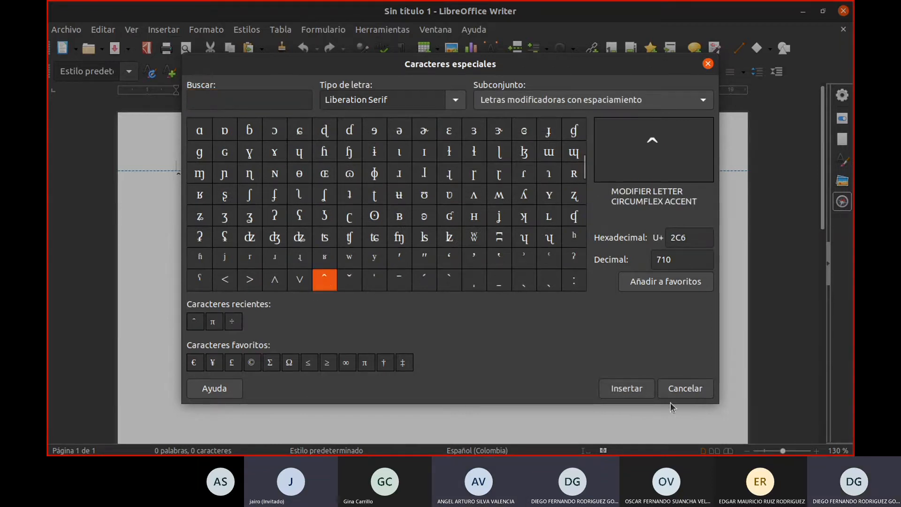
pyautogui.click(636, 395)
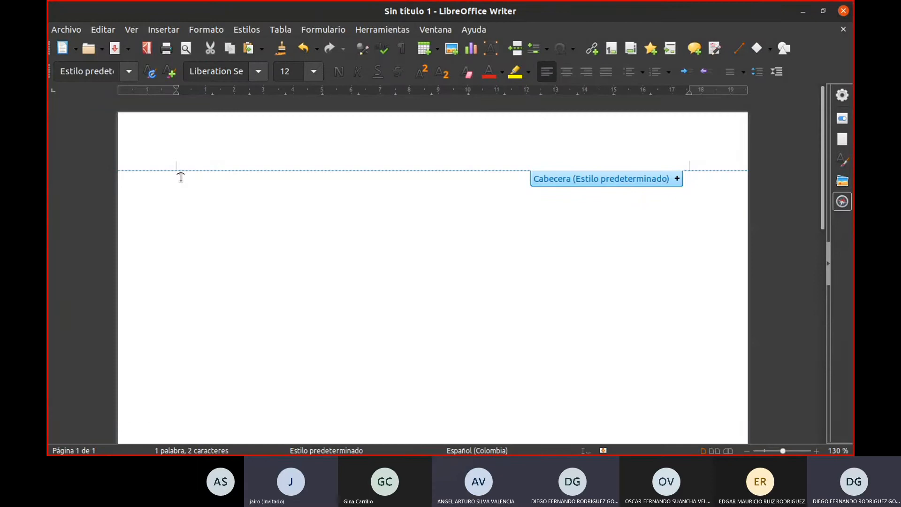
pyautogui.moveTo(176, 177); pyautogui.dragTo(180, 177)
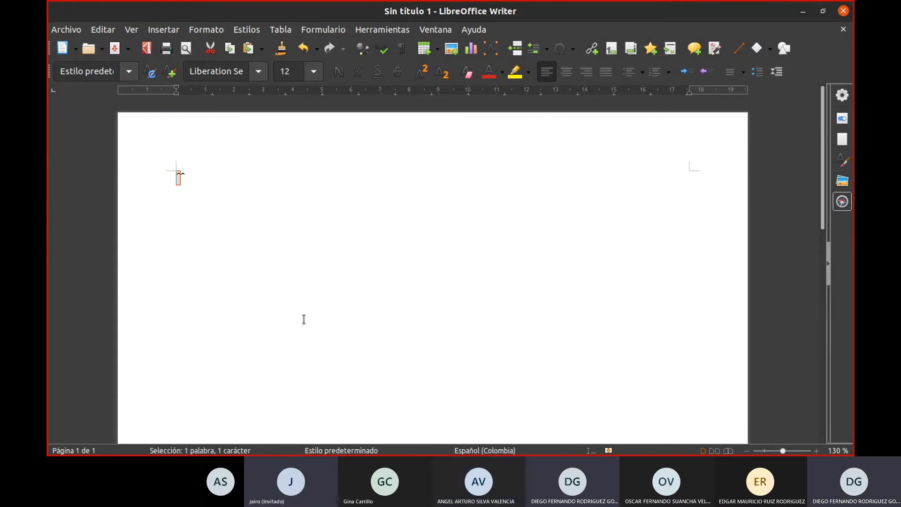
# - Return to the Moodle question form and replace "*{radio}*{radio}" at the end of the Elección 1 formula with "ˆ3"
pyautogui.moveTo(364, 455)
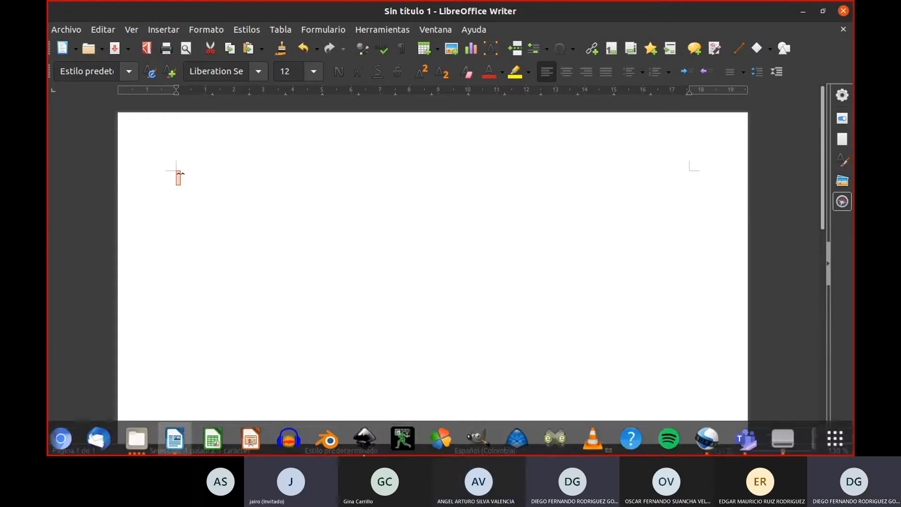
pyautogui.click(803, 11)
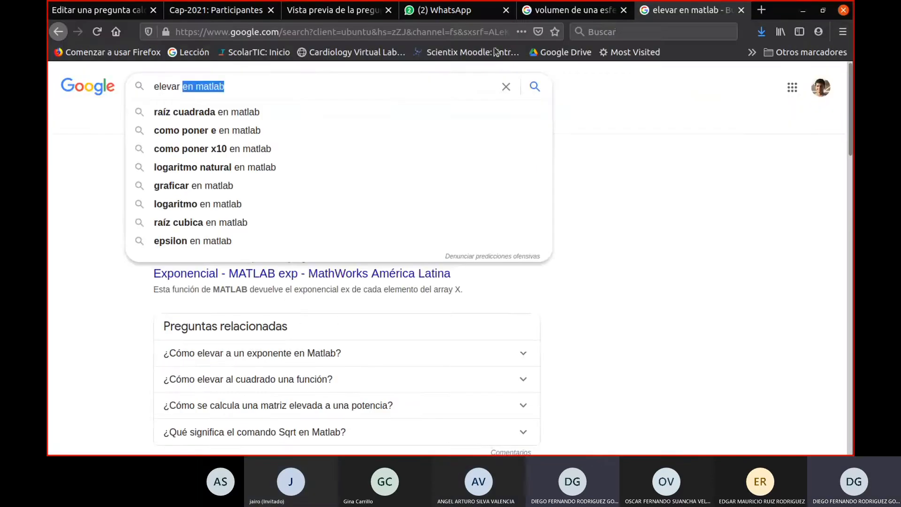
pyautogui.click(112, 10)
pyautogui.moveTo(374, 167); pyautogui.dragTo(304, 170)
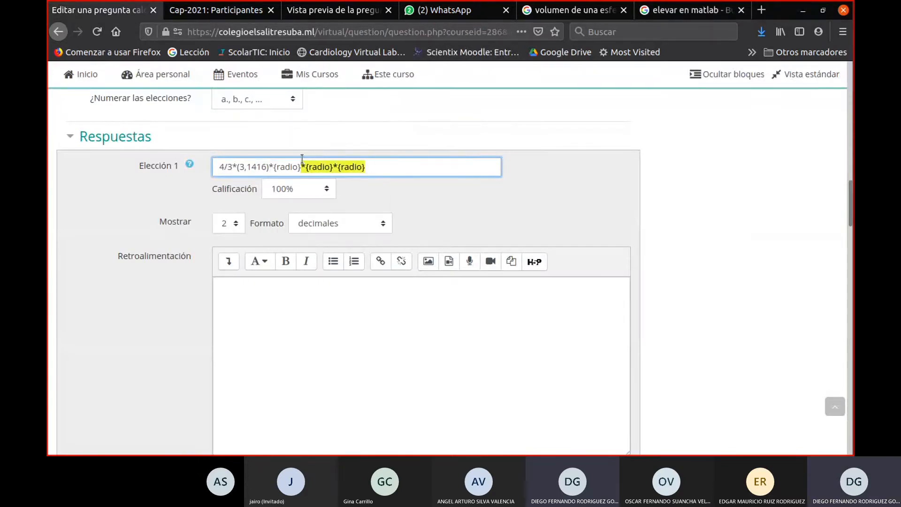
pyautogui.press('BackSpace')
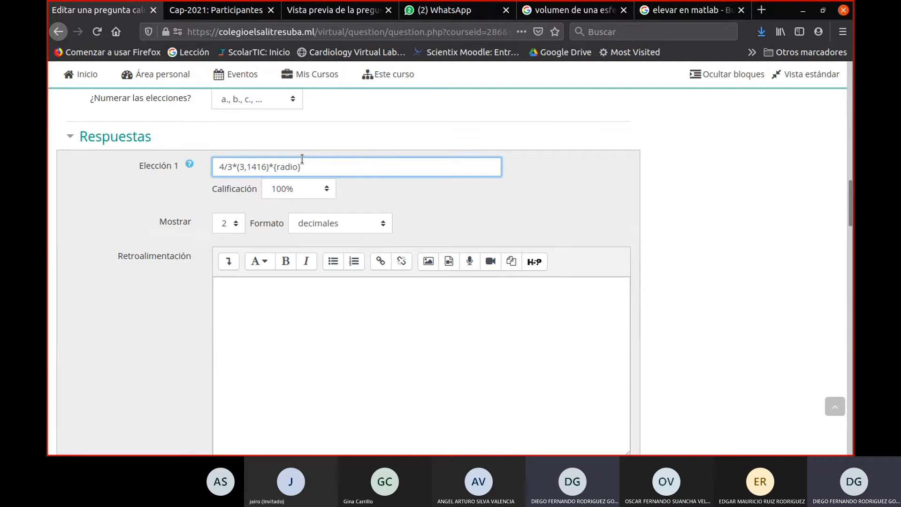
pyautogui.write('^3')
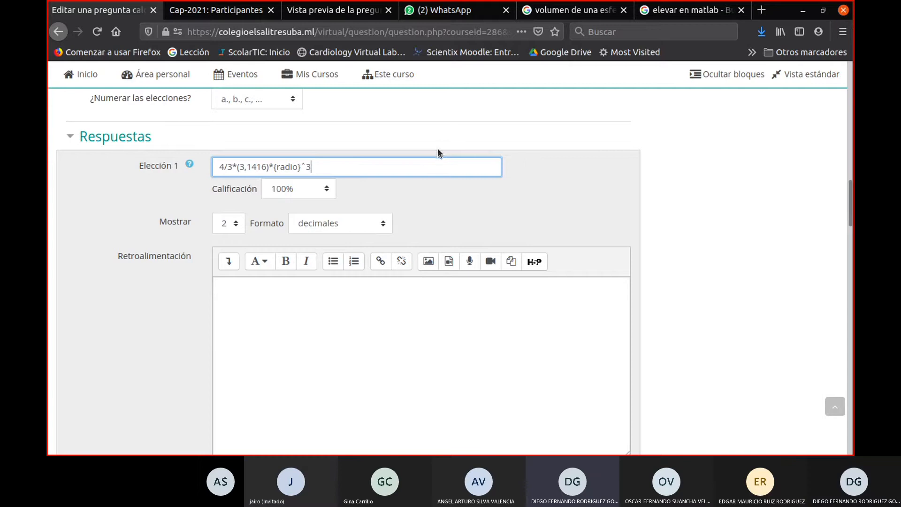
pyautogui.scroll(-1, 420, 325)
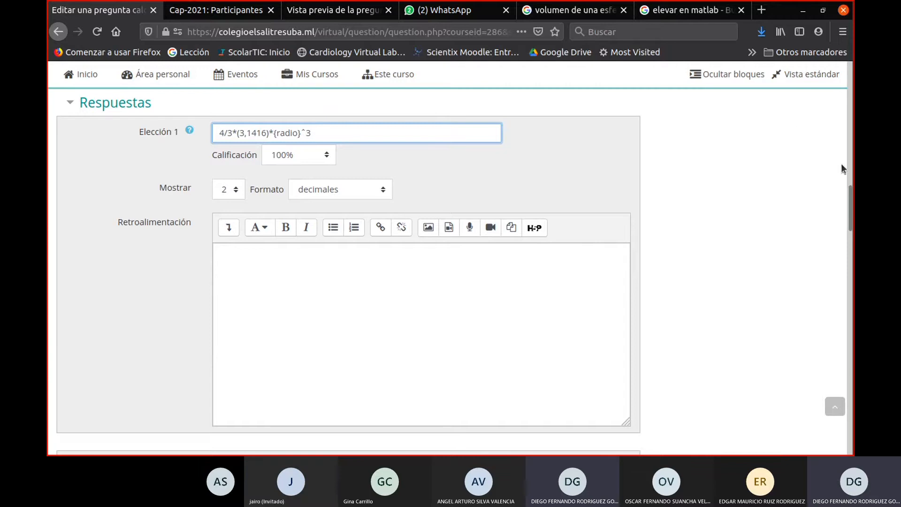
pyautogui.moveTo(847, 206); pyautogui.dragTo(801, 453)
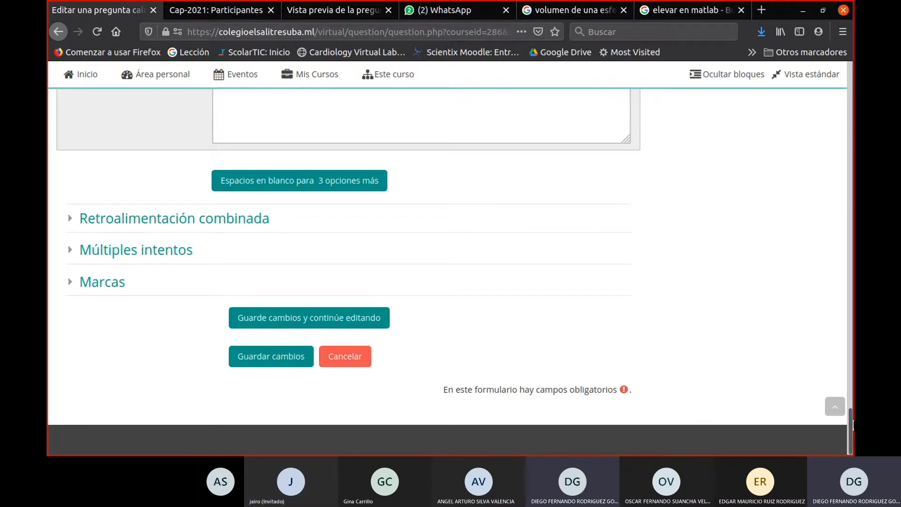
pyautogui.moveTo(852, 420); pyautogui.dragTo(852, 75)
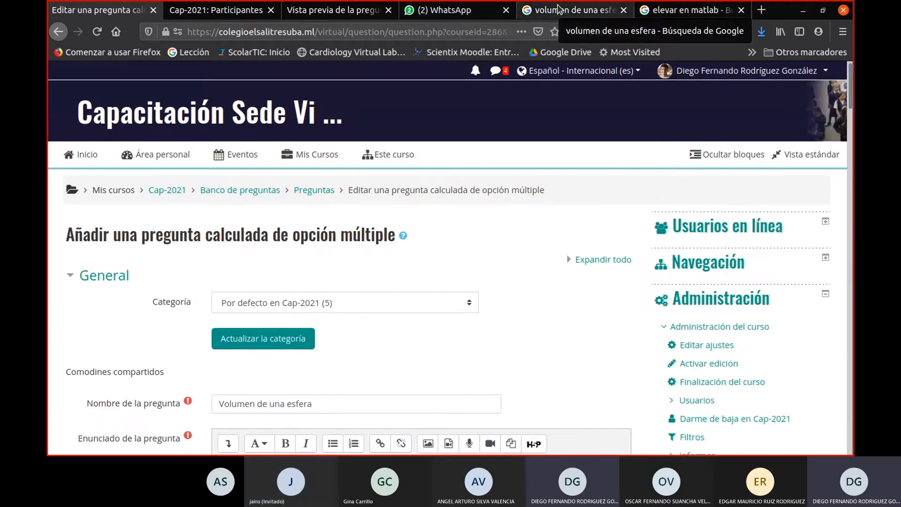
# - Copy the Elección 1 formula "4/3*(3,1416)*{radio}ˆ3" into the Elección 2 answer
pyautogui.scroll(-15, 315, 280)
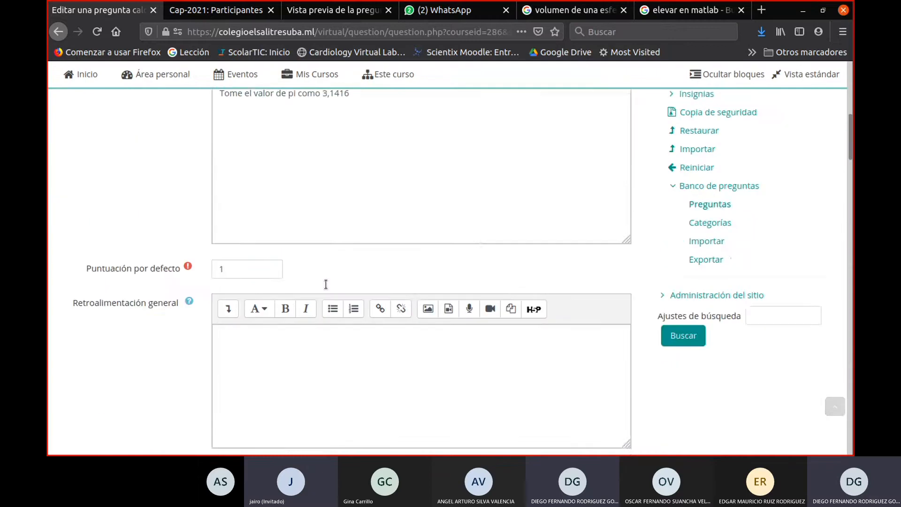
pyautogui.scroll(-7, 326, 283)
pyautogui.scroll(2, 323, 270)
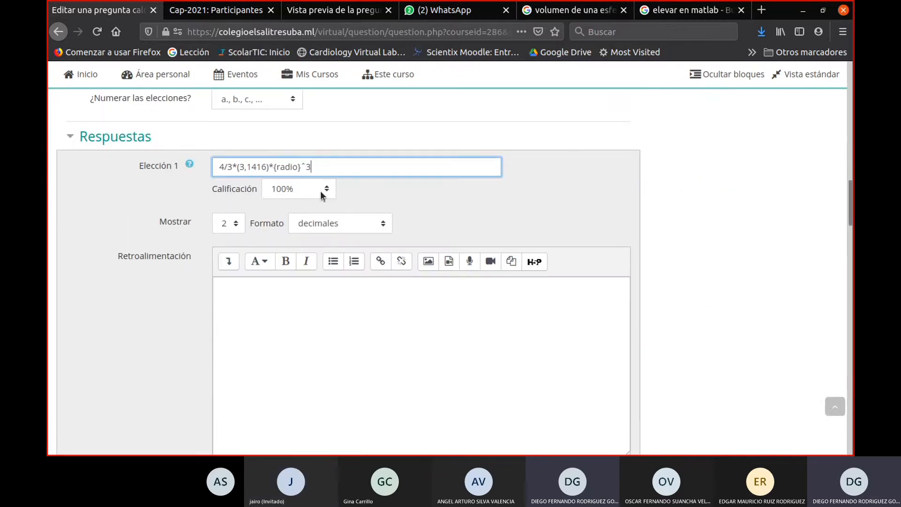
pyautogui.moveTo(324, 163); pyautogui.dragTo(131, 167)
pyautogui.hotkey('ctrl', 'c')
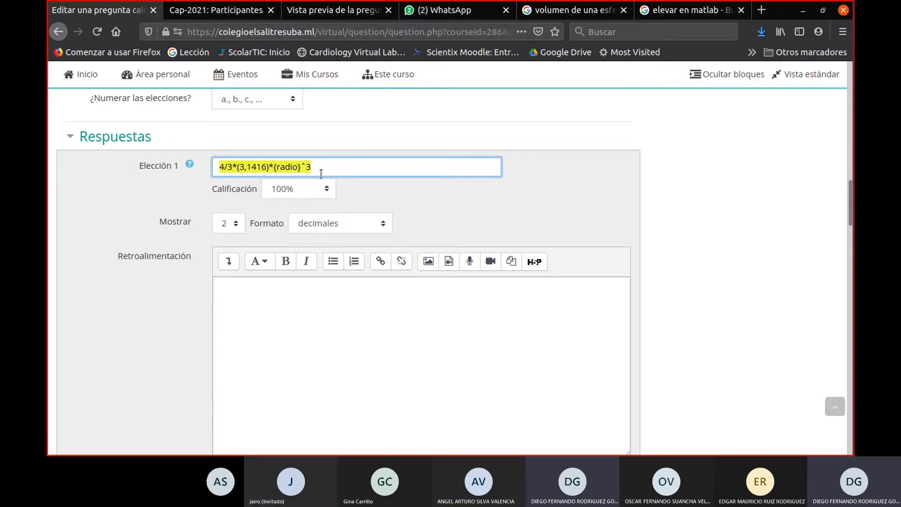
pyautogui.scroll(-3, 321, 173)
pyautogui.scroll(-10, 321, 173)
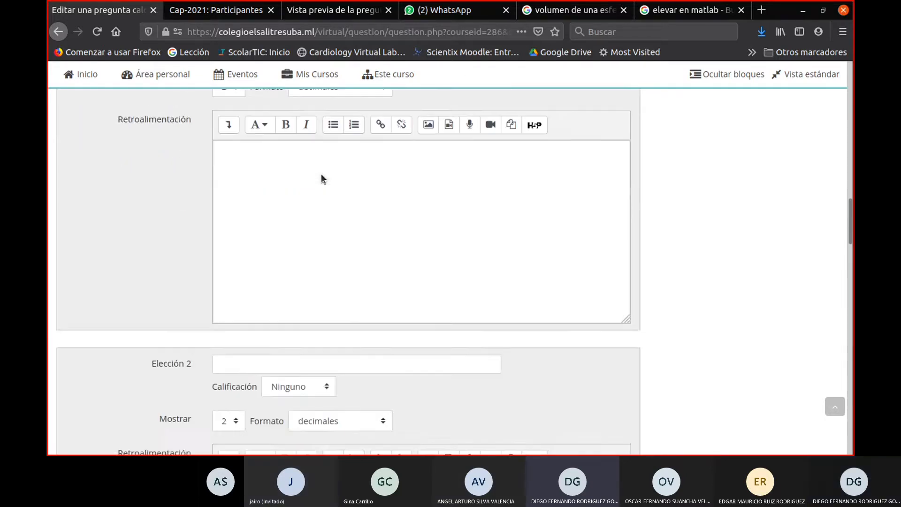
pyautogui.scroll(4, 321, 173)
pyautogui.scroll(1, 321, 173)
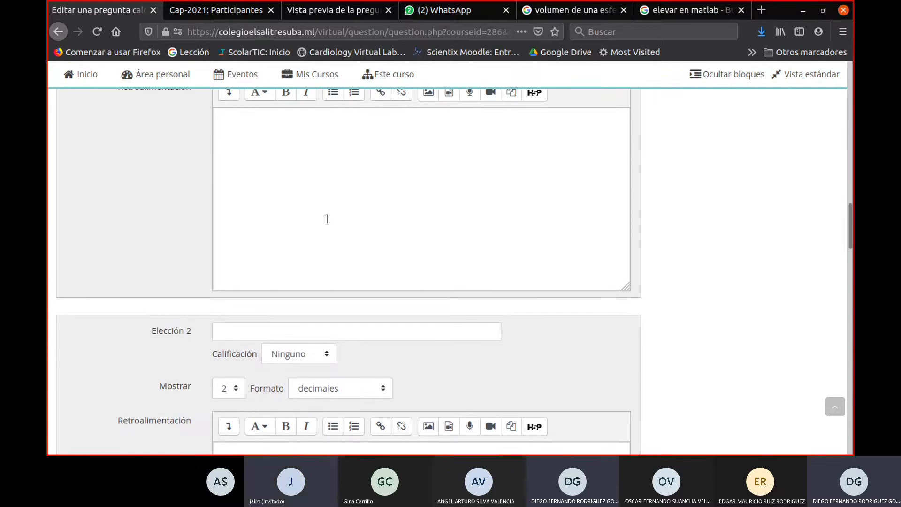
pyautogui.click(251, 328)
pyautogui.hotkey('ctrl', 'v')
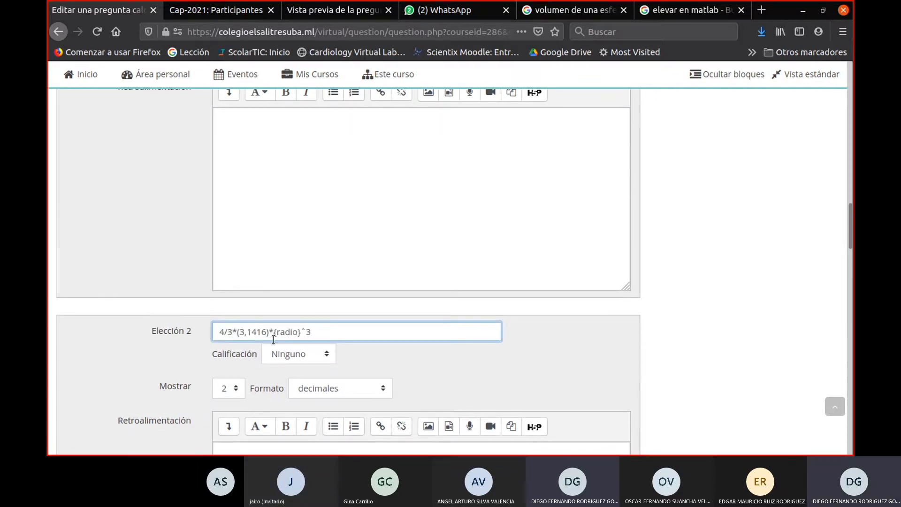
pyautogui.press('BackSpace')
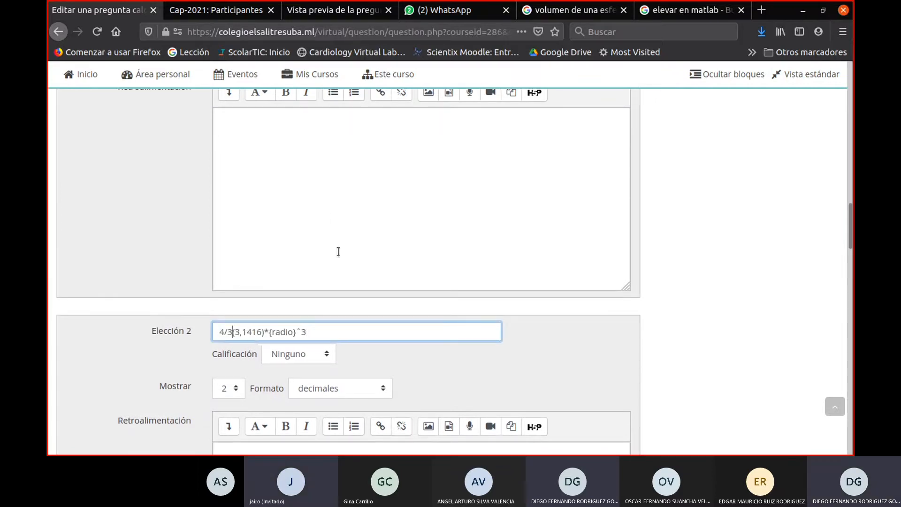
pyautogui.write('*')
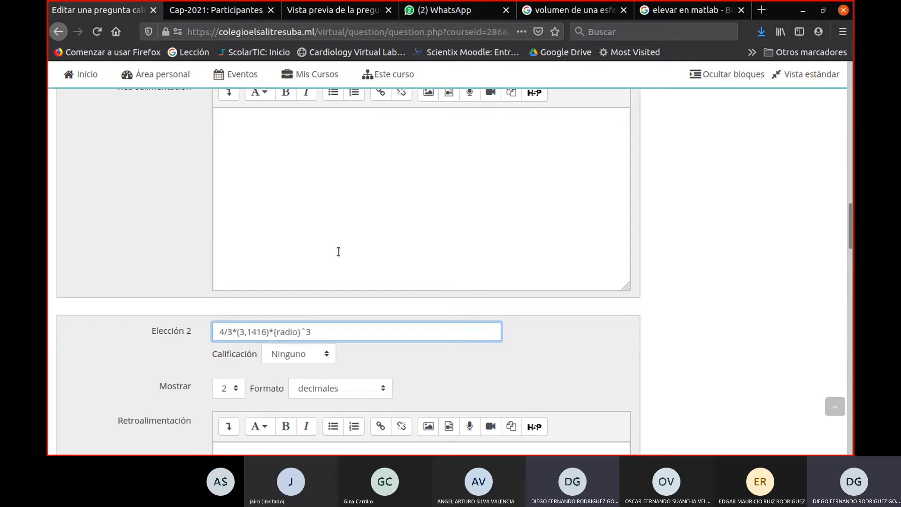
# - Change the Elección 2 formula to "(4/3*(3,1416))/{radio}ˆ3", dividing by the cubed radius instead of multiplying
pyautogui.press('BackSpace')
pyautogui.write('/')
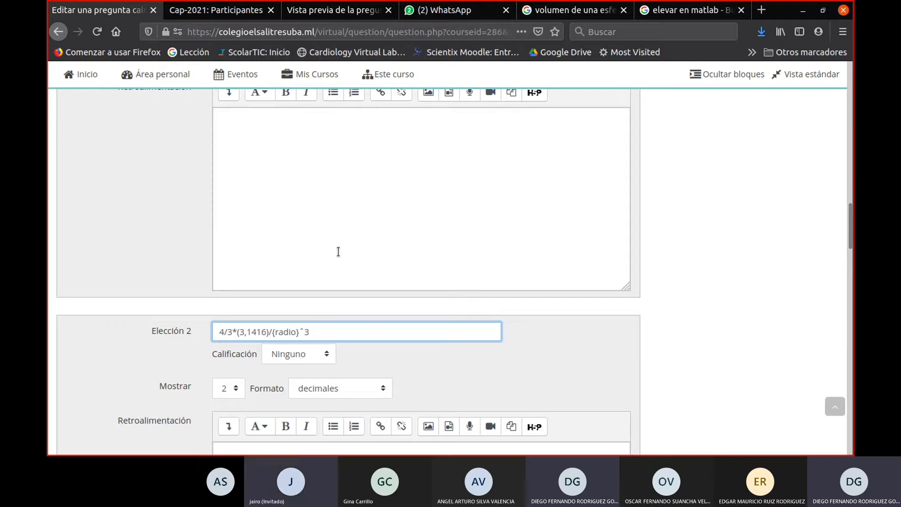
pyautogui.press('Left')
pyautogui.write(')')
pyautogui.write('(')
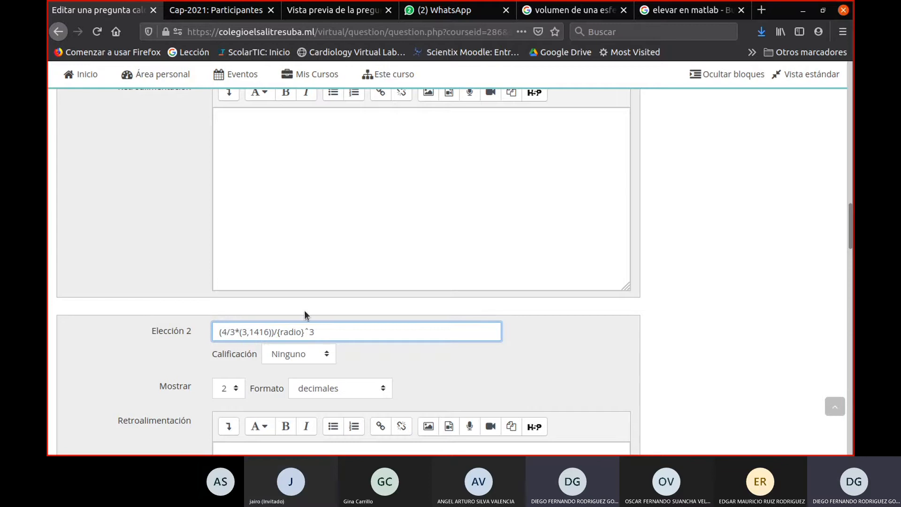
# - Copy the Elección 1 formula into Elección 3 and change its exponent so it reads "4/3*(3,1416)*{radio}ˆ2"
pyautogui.scroll(-2, 416, 344)
pyautogui.scroll(-6, 417, 352)
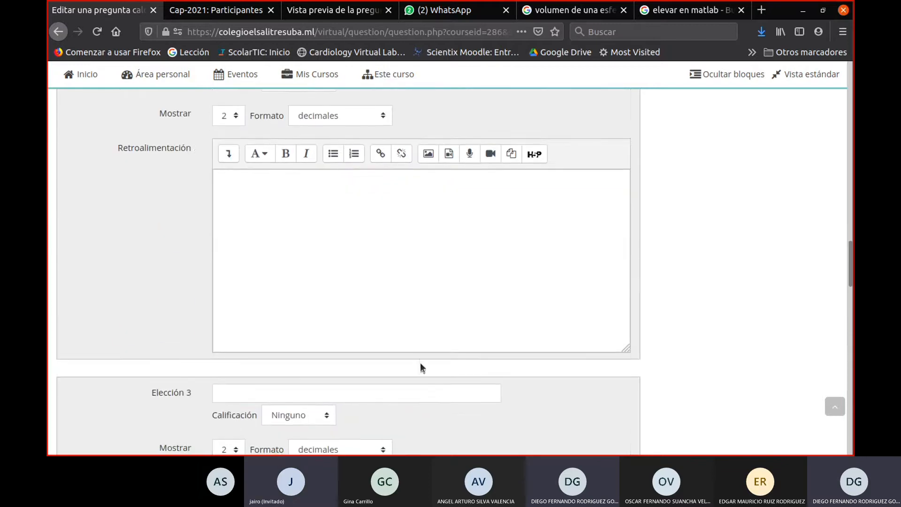
pyautogui.click(314, 266)
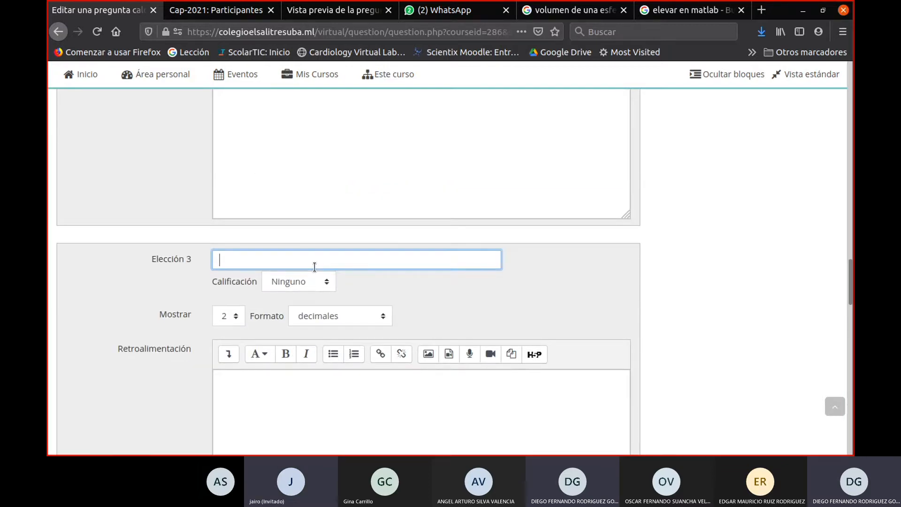
pyautogui.scroll(9, 317, 248)
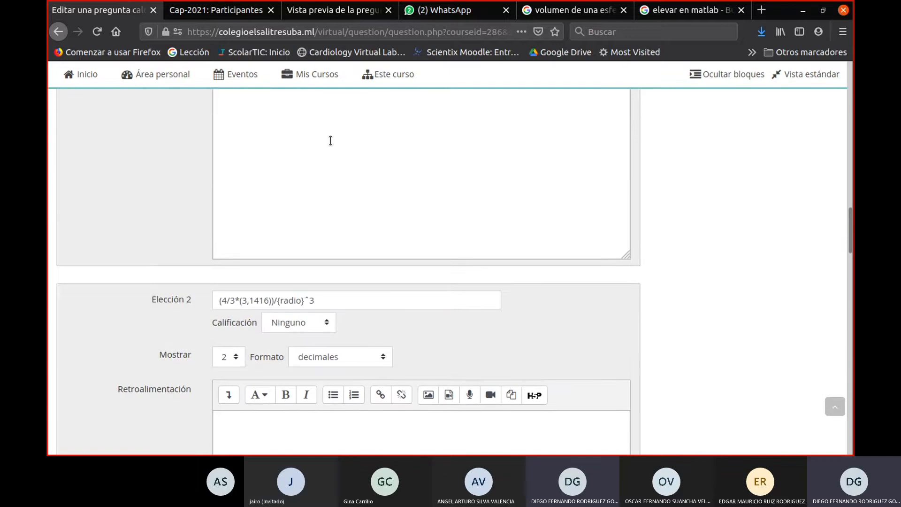
pyautogui.scroll(3, 331, 137)
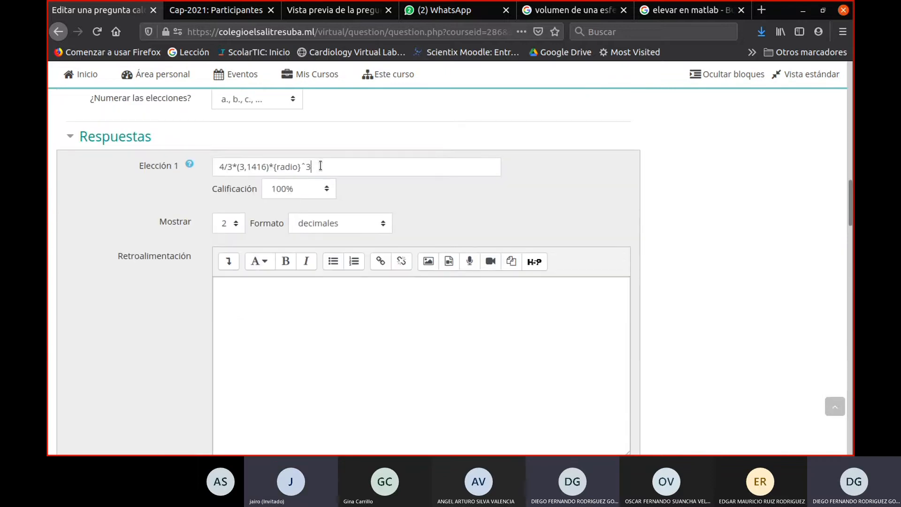
pyautogui.moveTo(319, 167); pyautogui.dragTo(145, 164)
pyautogui.hotkey('ctrl', 'c')
pyautogui.scroll(-12, 345, 410)
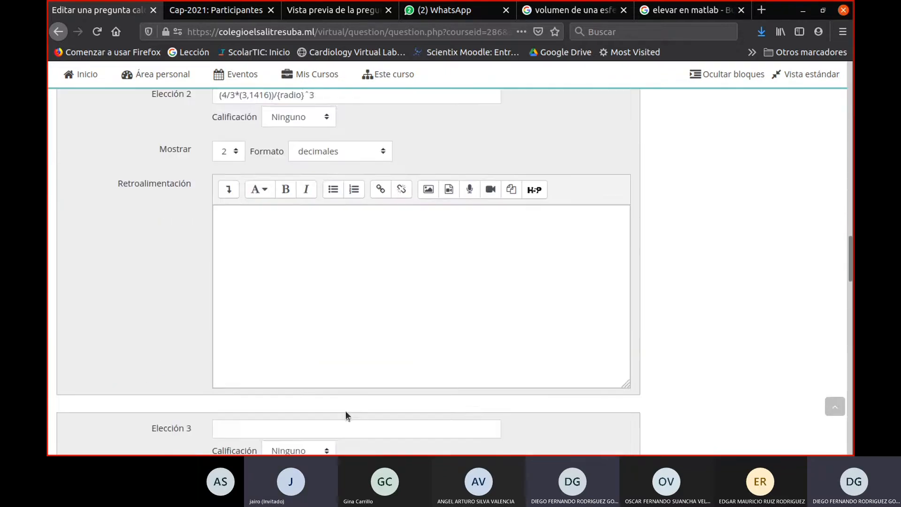
pyautogui.click(291, 260)
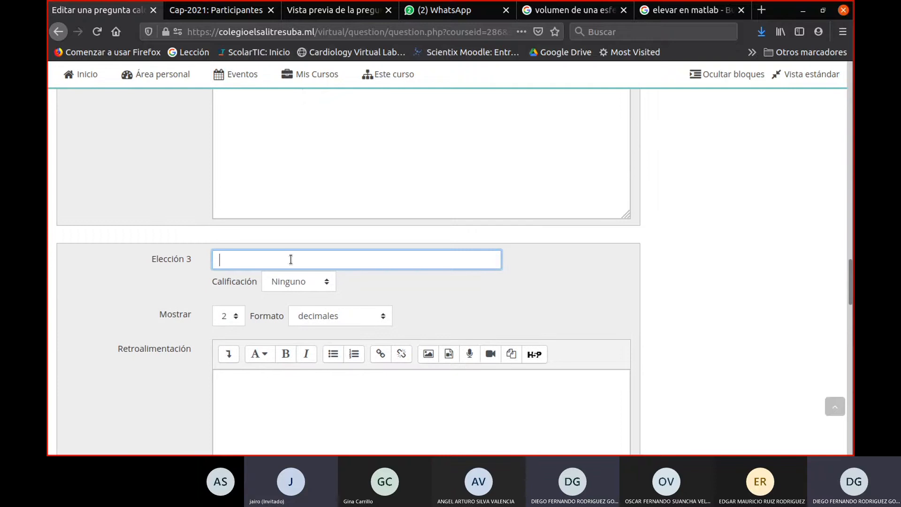
pyautogui.hotkey('ctrl', 'v')
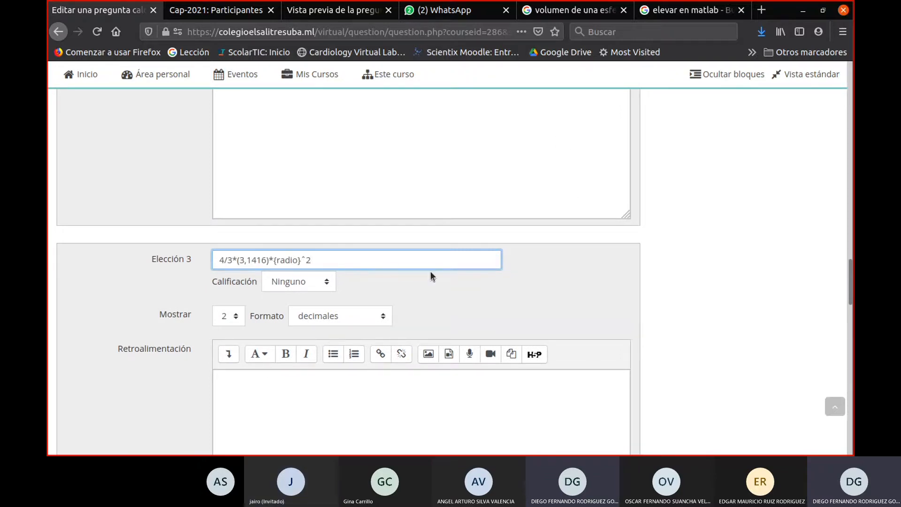
# - Copy the Elección 3 formula "4/3*(3,1416)*{radio}ˆ2" into the Elección 4 answer
pyautogui.scroll(-3, 430, 271)
pyautogui.scroll(1, 420, 268)
pyautogui.scroll(-3, 413, 267)
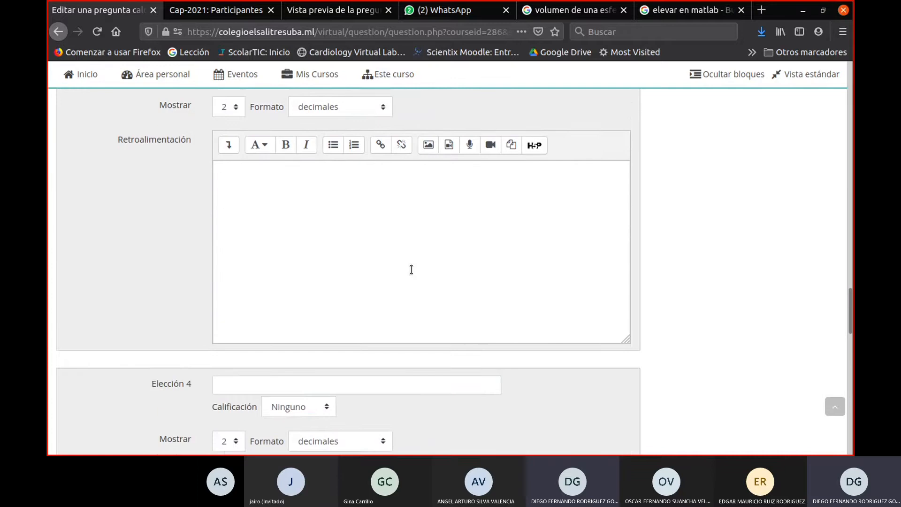
pyautogui.scroll(3, 411, 267)
pyautogui.hotkey('ctrl', 'a')
pyautogui.hotkey('ctrl', 'c')
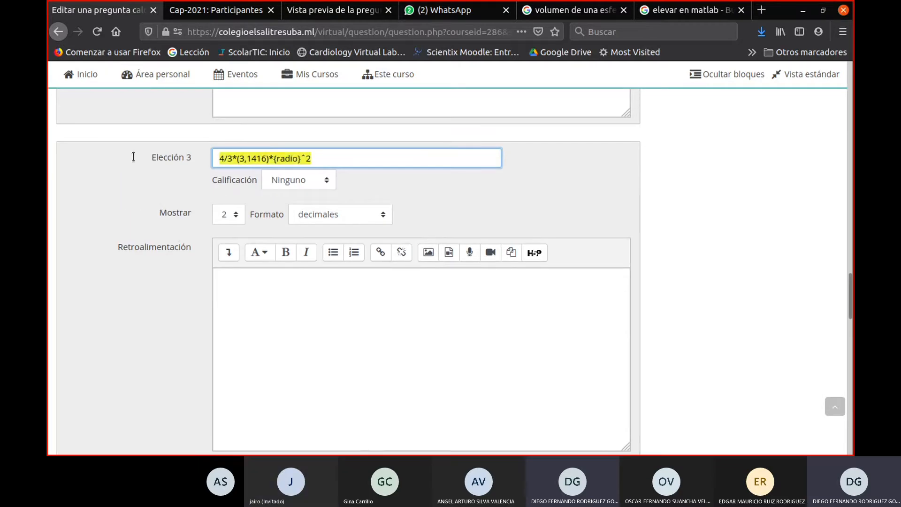
pyautogui.press('BackSpace')
pyautogui.hotkey('ctrl', 'v')
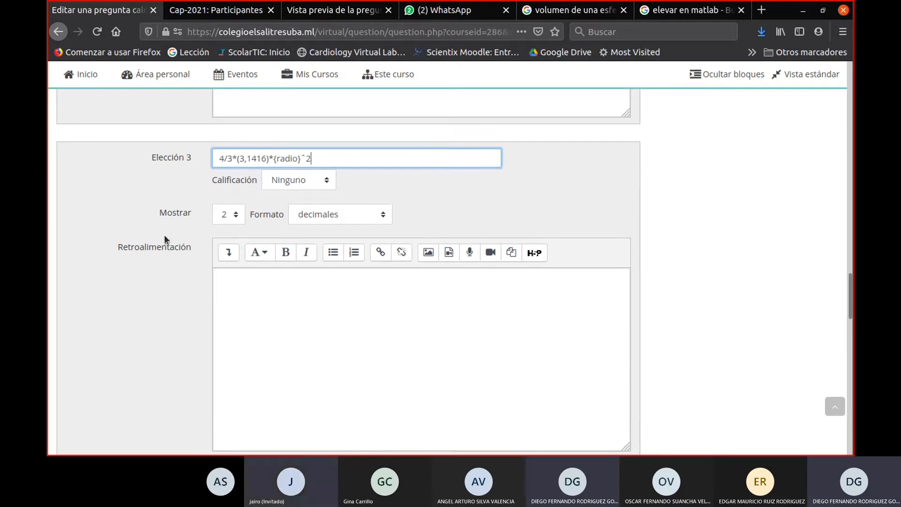
pyautogui.scroll(-3, 221, 190)
pyautogui.scroll(-3, 246, 197)
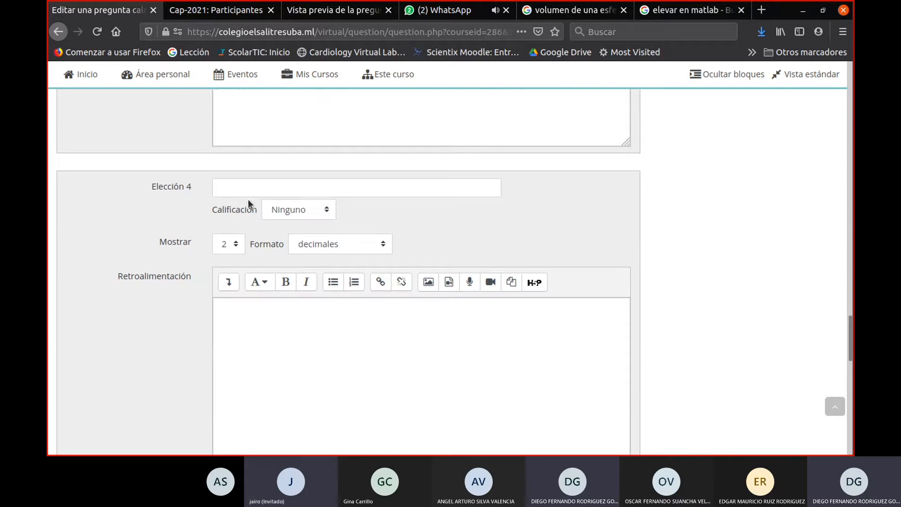
pyautogui.click(240, 189)
pyautogui.hotkey('ctrl', 'v')
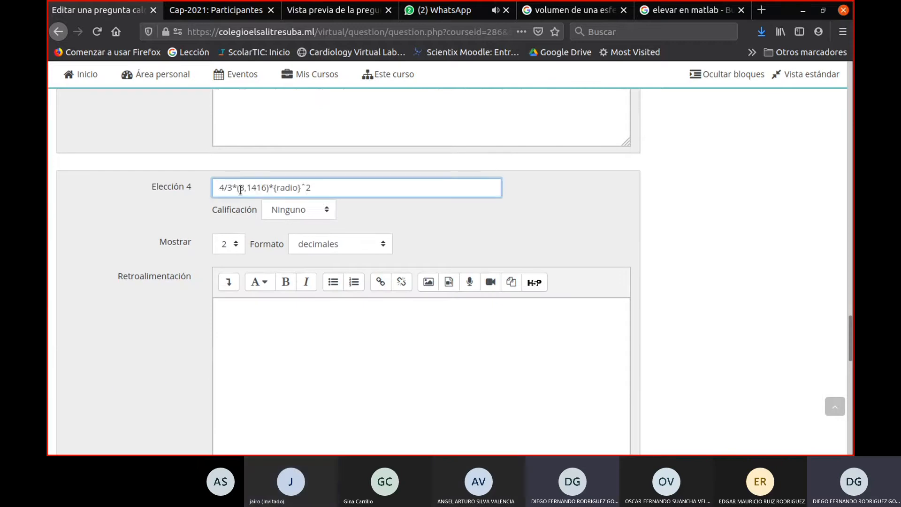
# - Edit the fraction and exponent of the Elección 4 formula so it reads "3/4*(3,1416)*{radio}ˆ3"
pyautogui.press('Left')
pyautogui.press('Left')
pyautogui.press('Left')
pyautogui.press('Left')
pyautogui.press('Left')
pyautogui.press('Left')
pyautogui.press('Left')
pyautogui.press('Left')
pyautogui.press('Left')
pyautogui.press('Left')
pyautogui.press('Left')
pyautogui.press('Left')
pyautogui.press('Left')
pyautogui.press('Left')
pyautogui.press('Left')
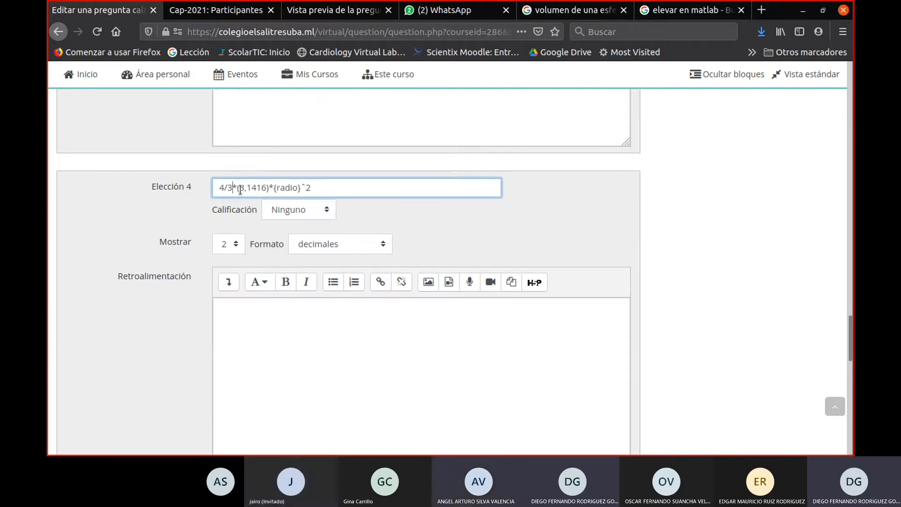
pyautogui.press('BackSpace')
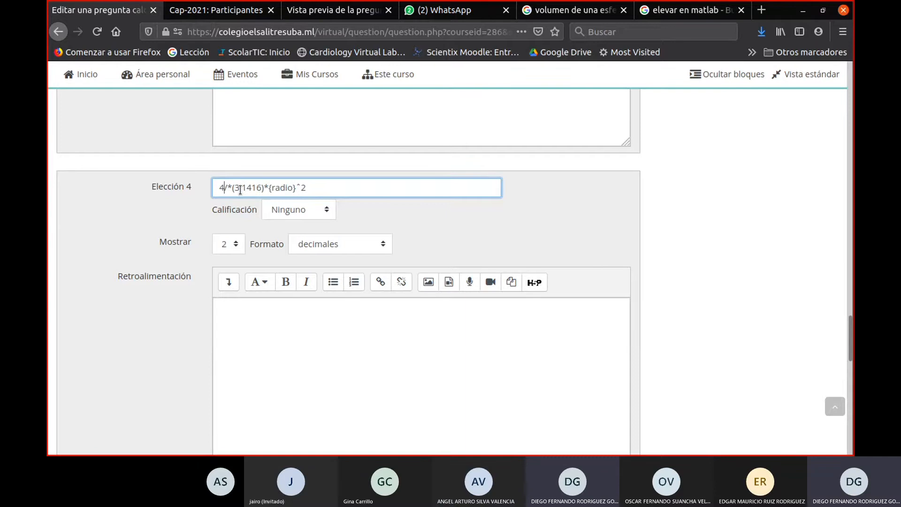
pyautogui.press('BackSpace')
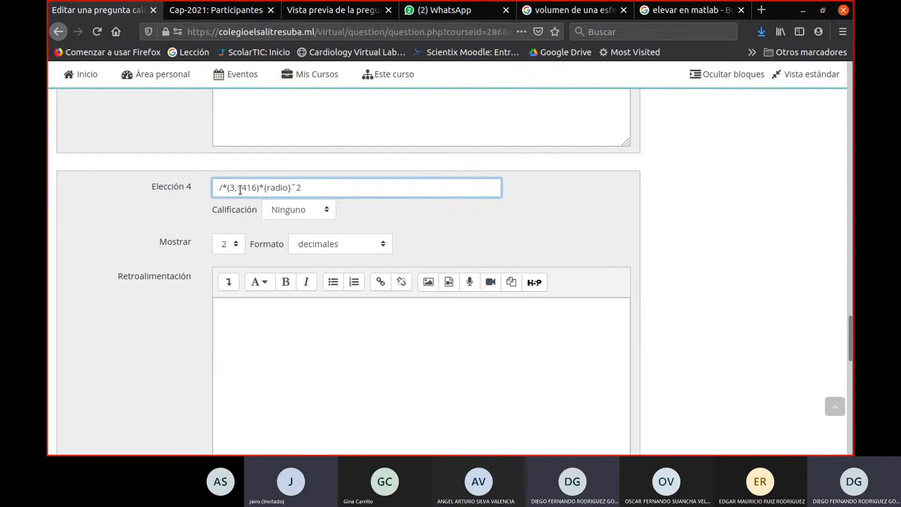
pyautogui.write('3')
pyautogui.press('Right')
pyautogui.write('4')
pyautogui.press('Right')
pyautogui.press('Right')
pyautogui.press('Right')
pyautogui.press('Right')
pyautogui.press('Right')
pyautogui.press('Right')
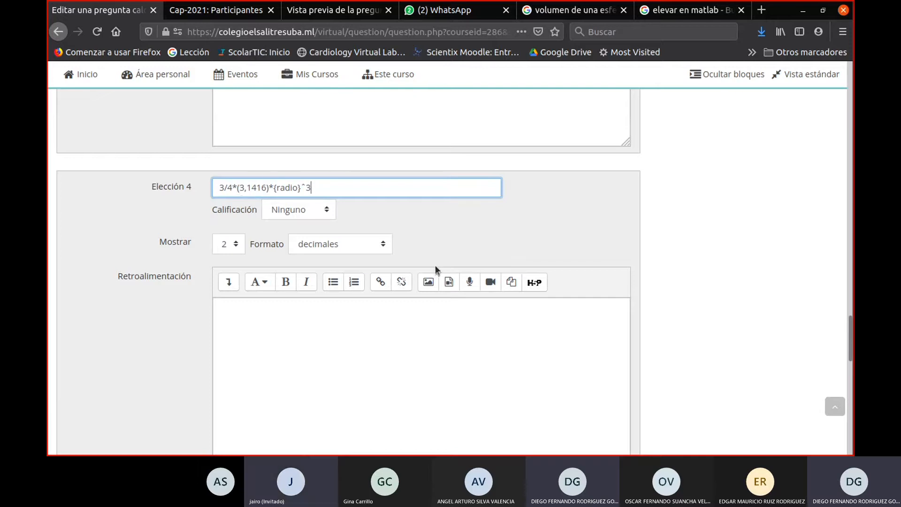
# - Append ". De su respuesta con dos decimales" after "3,1416" in the question statement
pyautogui.scroll(3, 435, 266)
pyautogui.scroll(20, 442, 272)
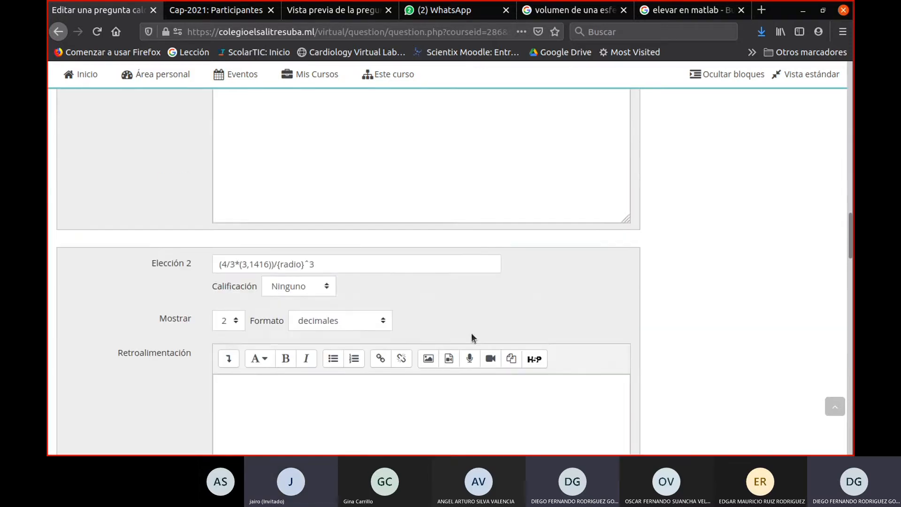
pyautogui.scroll(8, 483, 337)
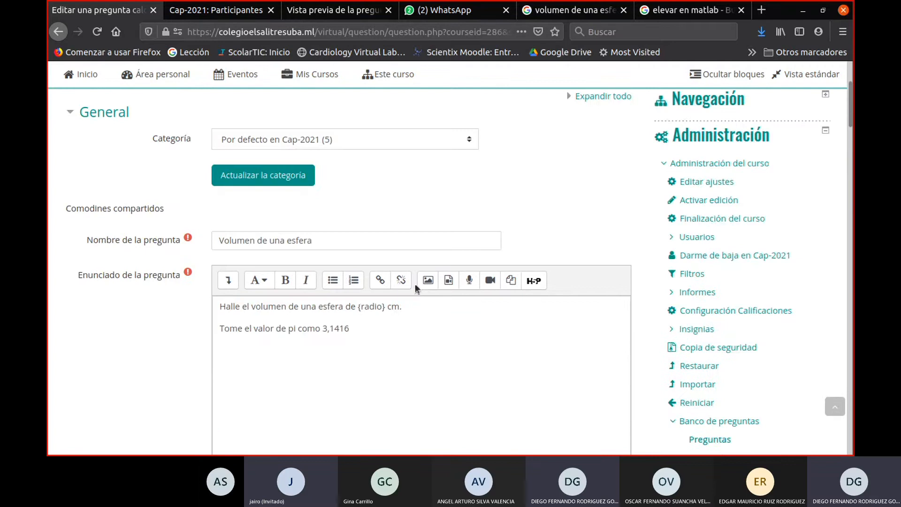
pyautogui.click(369, 330)
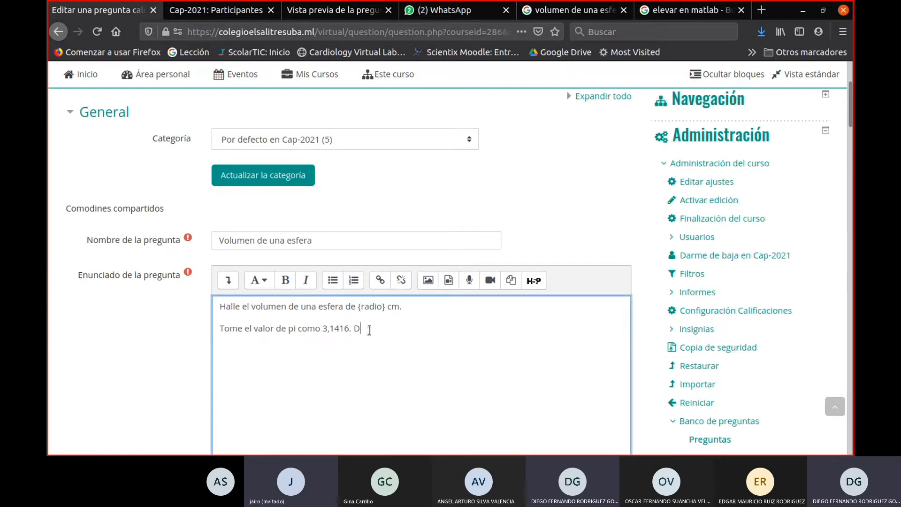
pyautogui.write('. De tu respuesta con ')
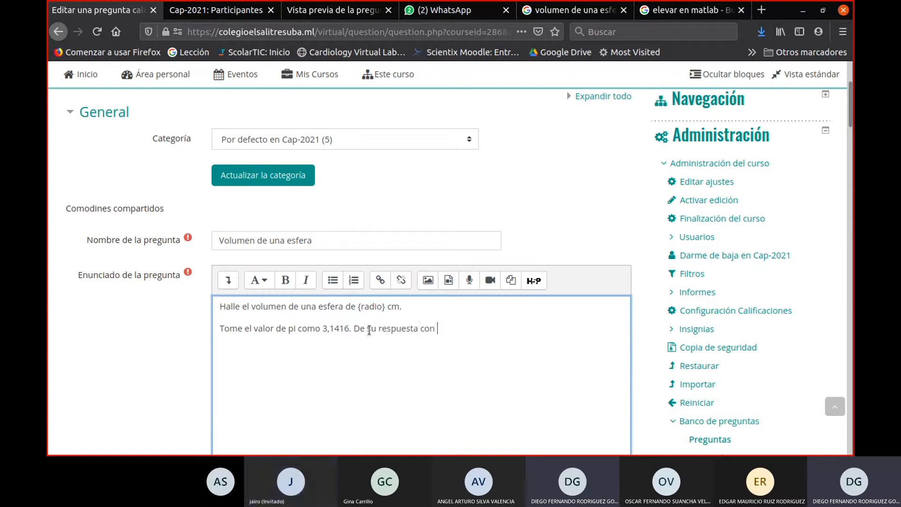
pyautogui.write('dos decimales')
# - Save the calculated multiple-choice question, leaving Elección 5 blank, and continue to the wildcard dataset properties
pyautogui.scroll(-10, 474, 355)
pyautogui.scroll(-20, 493, 402)
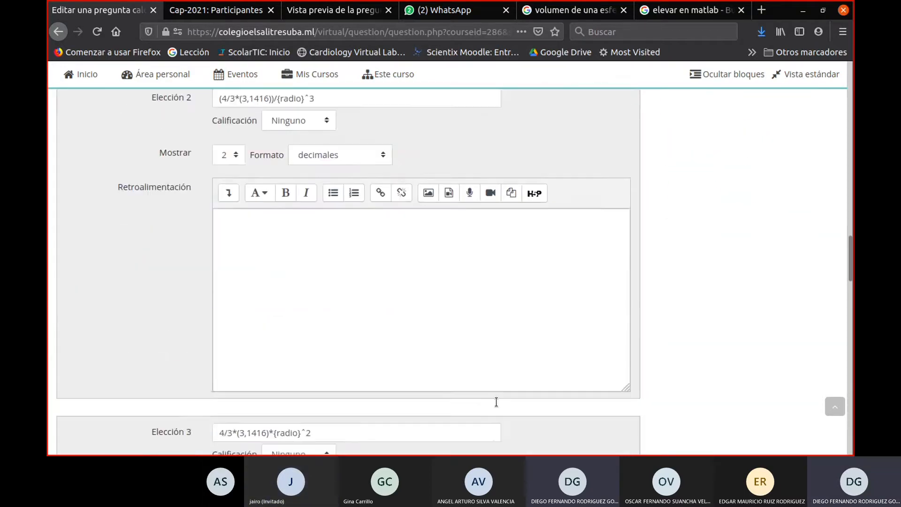
pyautogui.scroll(-1, 497, 405)
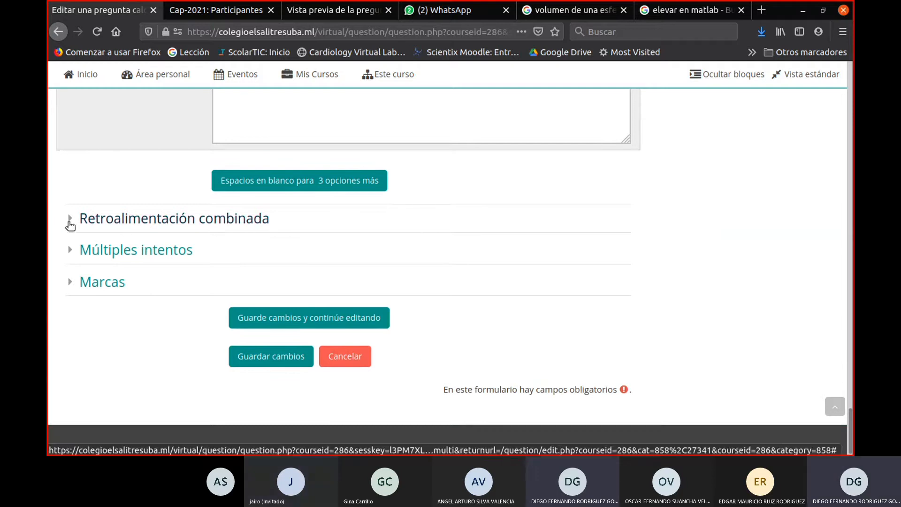
pyautogui.scroll(2, 168, 322)
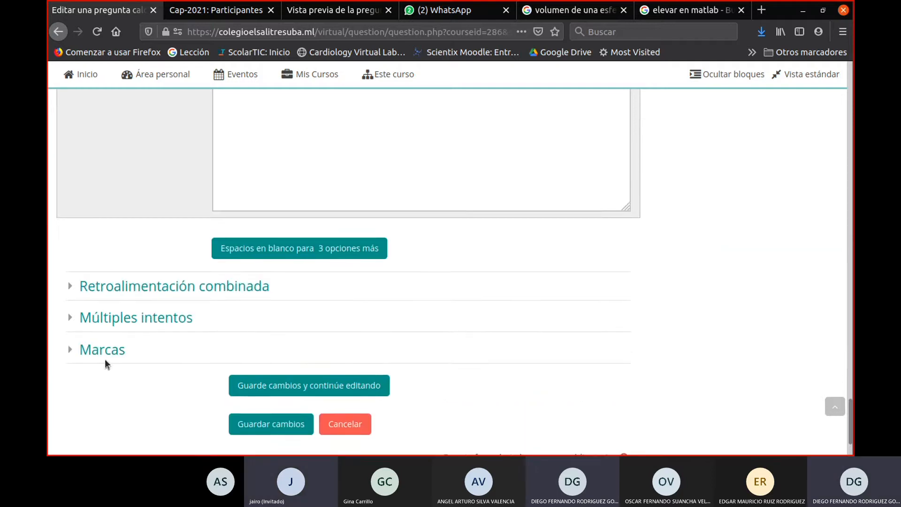
pyautogui.scroll(7, 401, 308)
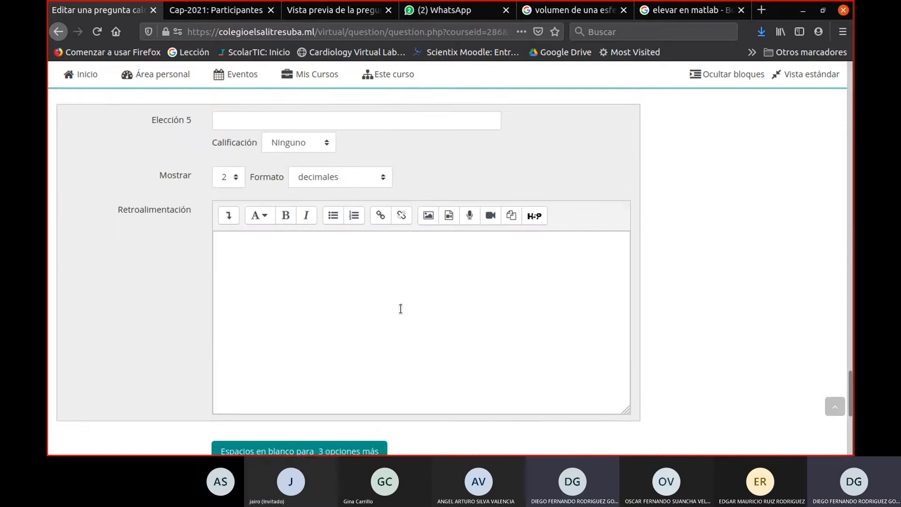
pyautogui.scroll(-7, 377, 339)
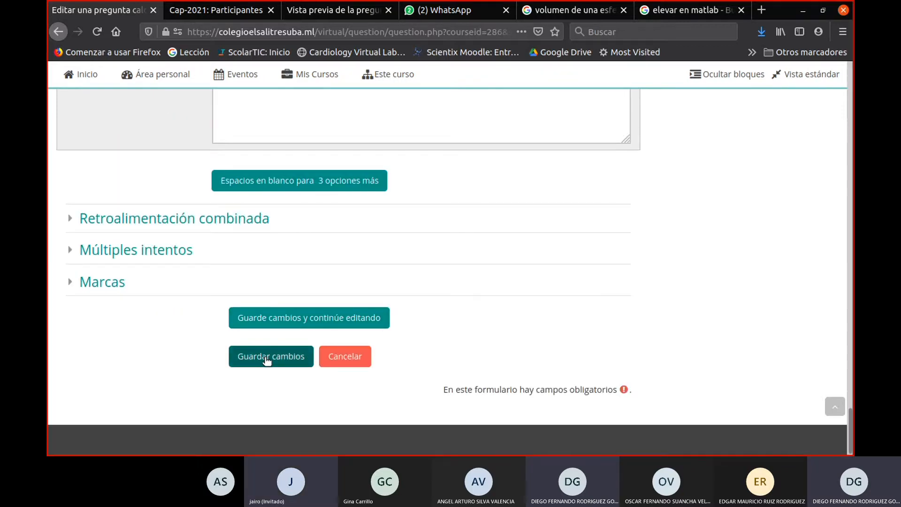
pyautogui.click(266, 359)
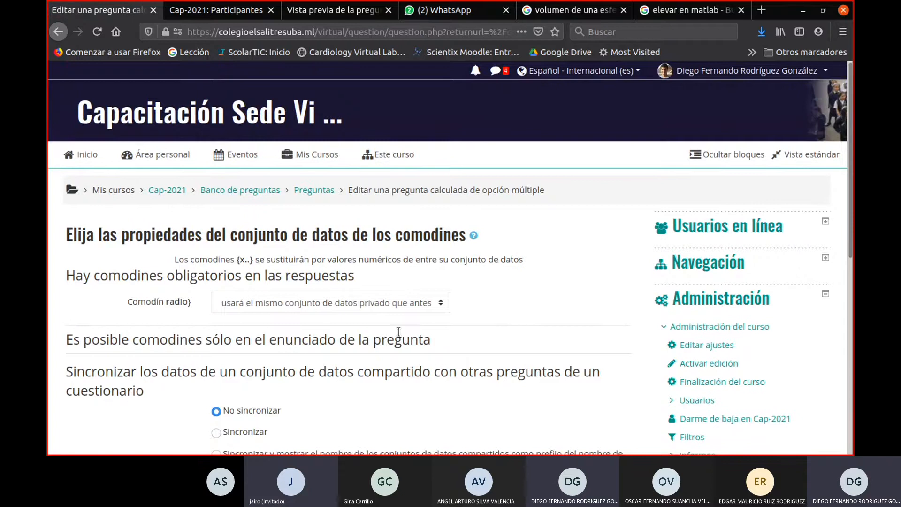
# - Keep the wildcard dataset set to "No sincronizar" and proceed to the dataset editing page
pyautogui.scroll(-2, 547, 344)
pyautogui.scroll(-3, 548, 343)
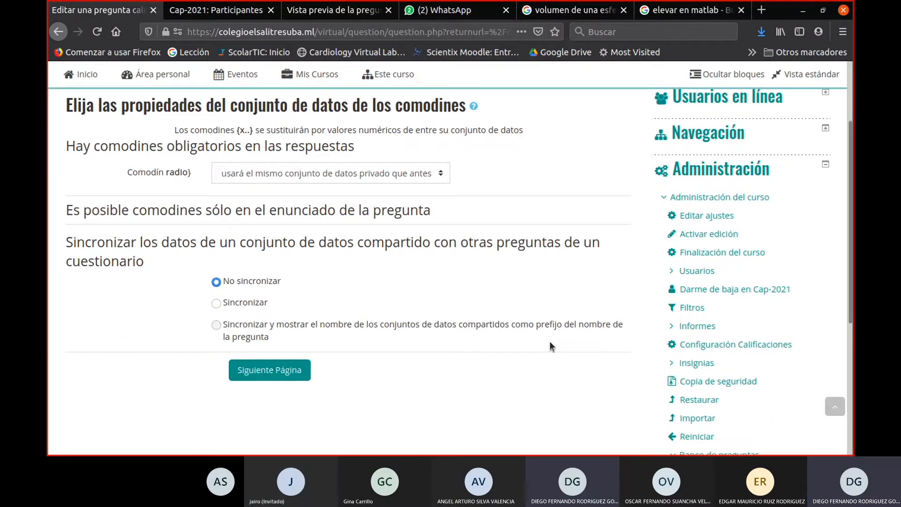
pyautogui.click(246, 304)
pyautogui.click(246, 284)
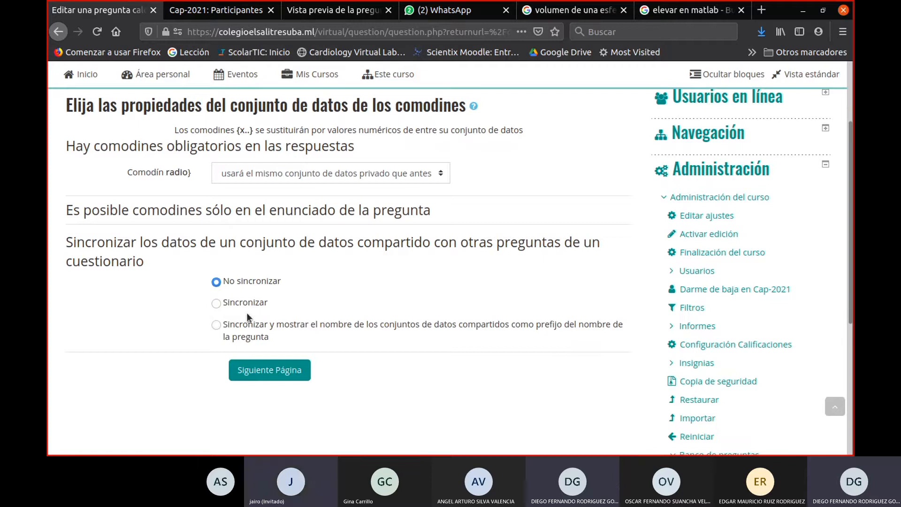
pyautogui.click(266, 374)
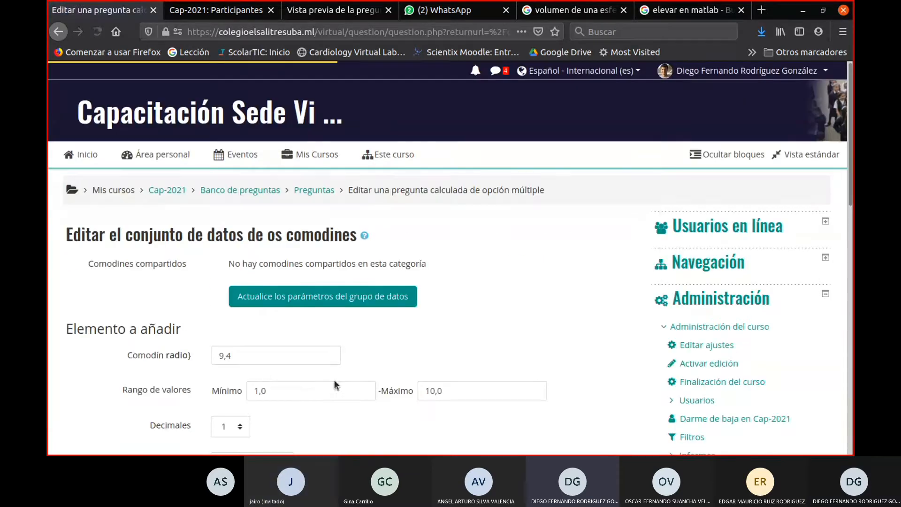
# - Review the radio wildcard's value range, decimals and distribution, the answer tolerance parameters and the options for adding items
pyautogui.scroll(-1, 335, 378)
pyautogui.scroll(-3, 336, 368)
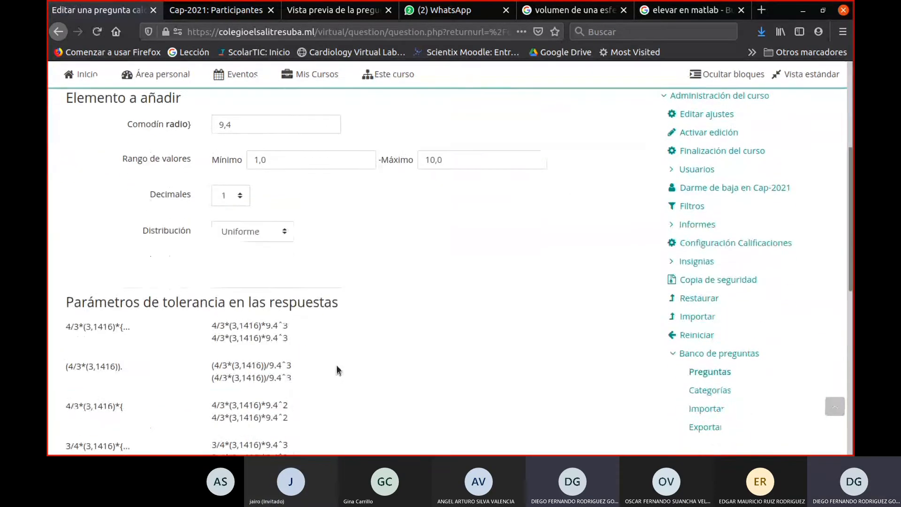
pyautogui.scroll(-1, 337, 369)
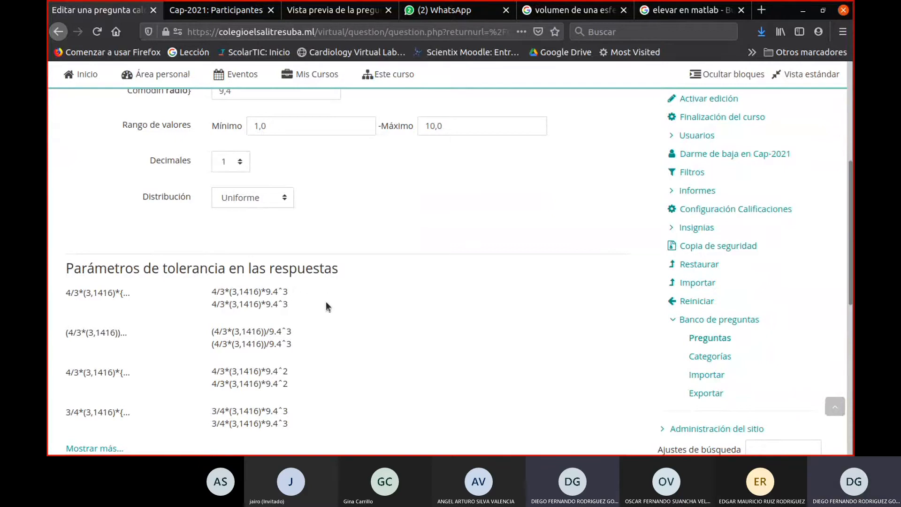
pyautogui.scroll(-4, 326, 303)
pyautogui.scroll(1, 263, 312)
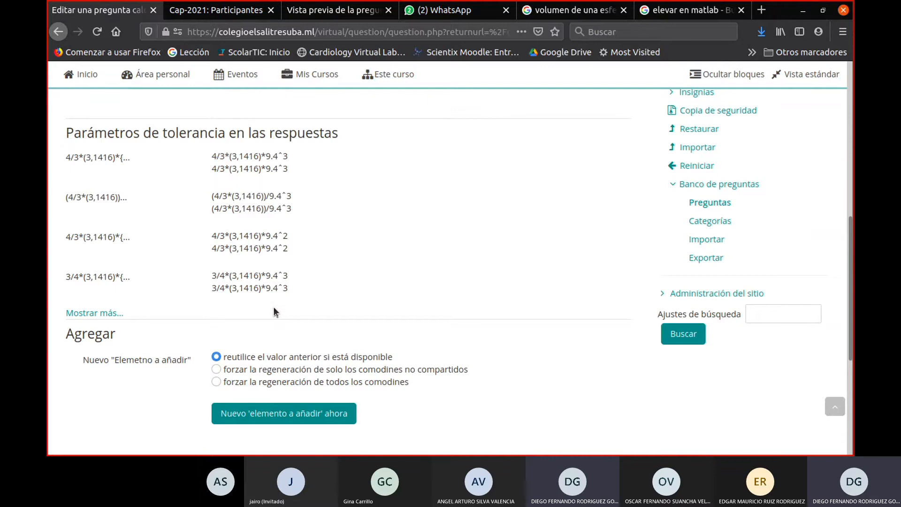
pyautogui.scroll(3, 274, 310)
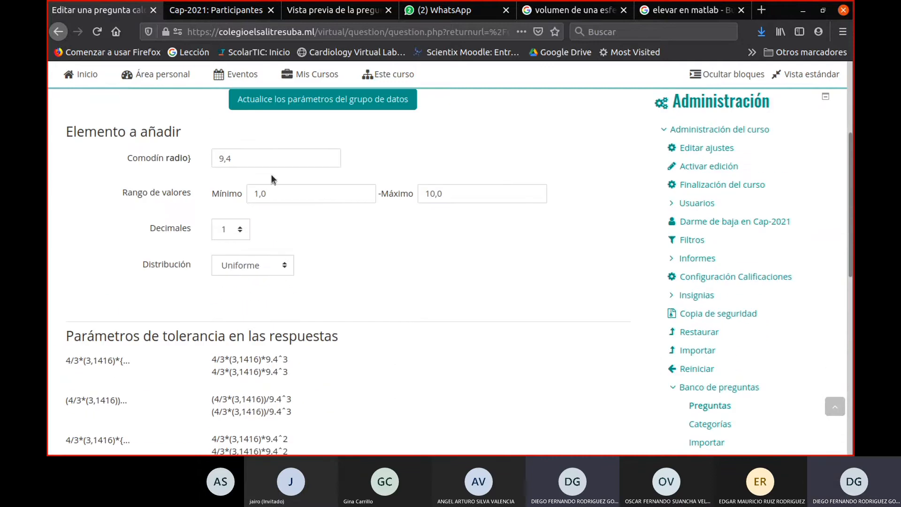
# - Set the radio wildcard's value range to a minimum of 1 and a maximum of 10, with 0 decimals
pyautogui.scroll(1, 312, 161)
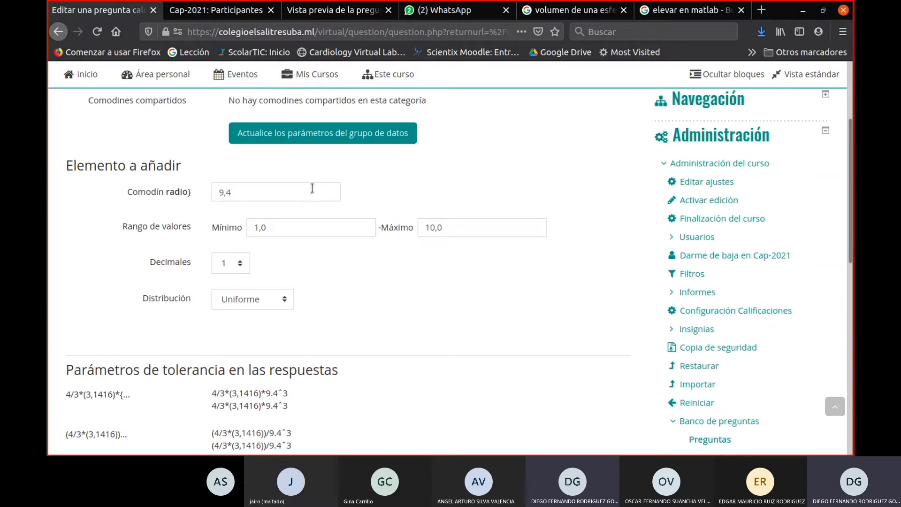
pyautogui.click(306, 228)
pyautogui.click(233, 229)
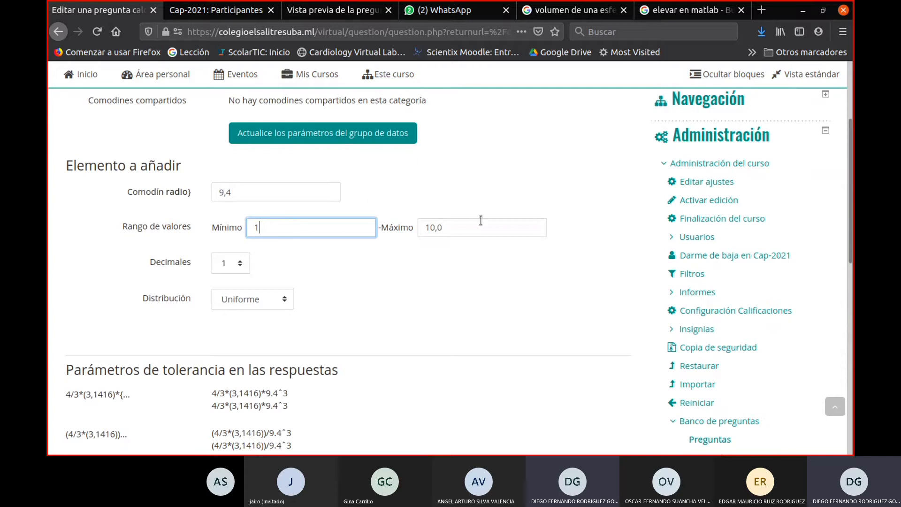
pyautogui.press('Tab')
pyautogui.write('10')
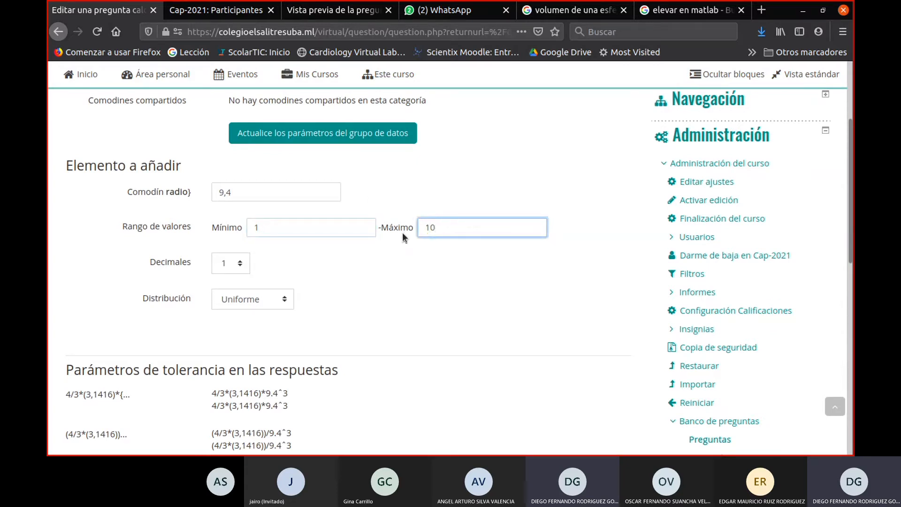
pyautogui.click(230, 272)
pyautogui.click(230, 272)
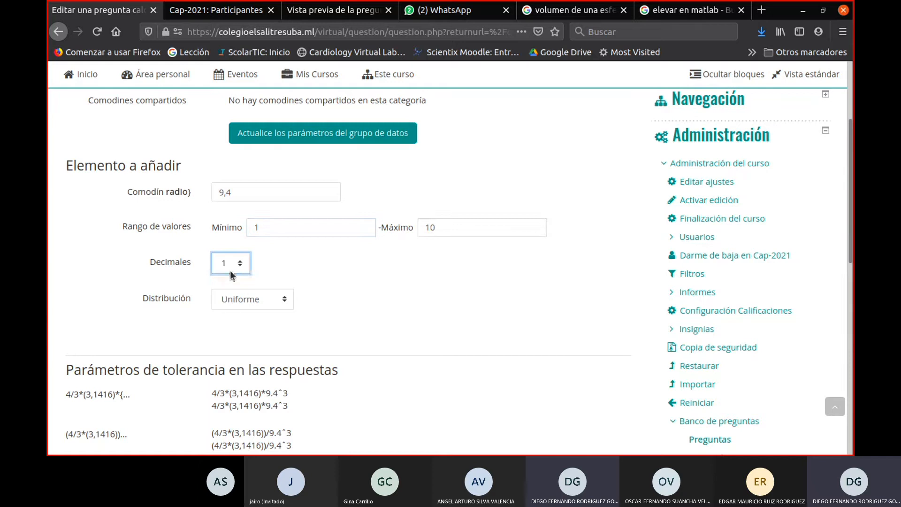
pyautogui.click(230, 273)
pyautogui.press('Up')
pyautogui.press('Return')
# - Generate a new element to add for the radio wildcard, keeping the option to reuse the previous value if available
pyautogui.scroll(-3, 397, 300)
pyautogui.scroll(-9, 398, 298)
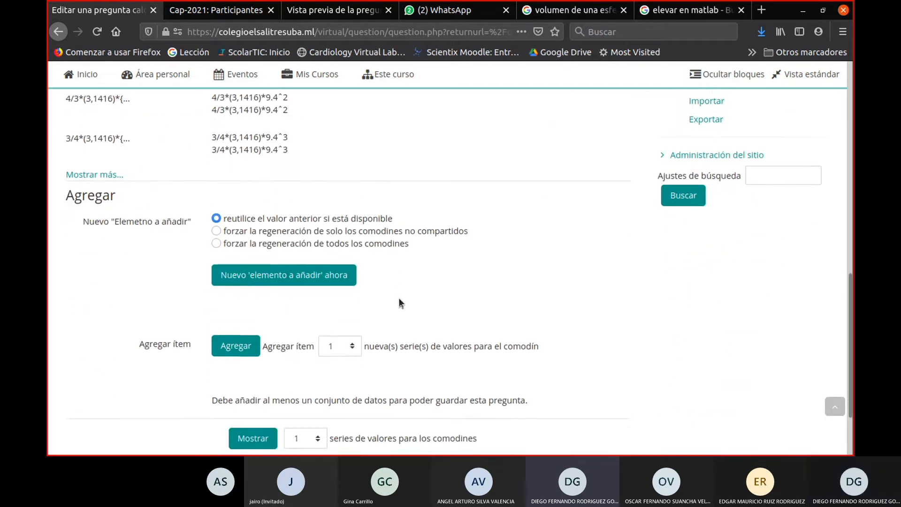
pyautogui.click(278, 246)
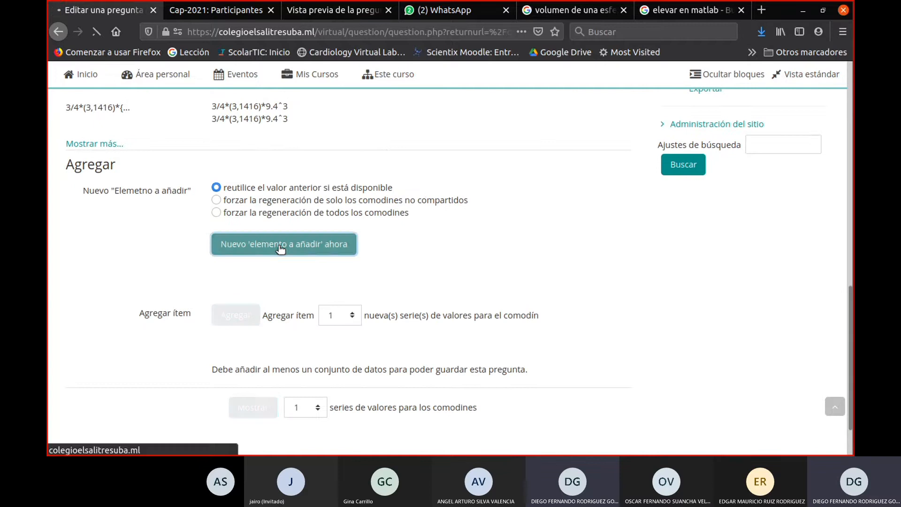
# - Add 100 new sets of values for the wildcard
pyautogui.scroll(-15, 283, 258)
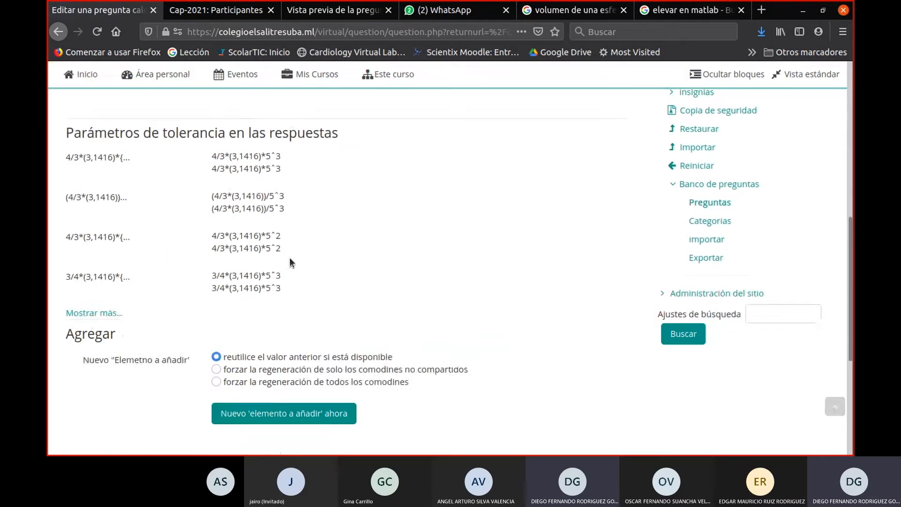
pyautogui.scroll(-2, 286, 256)
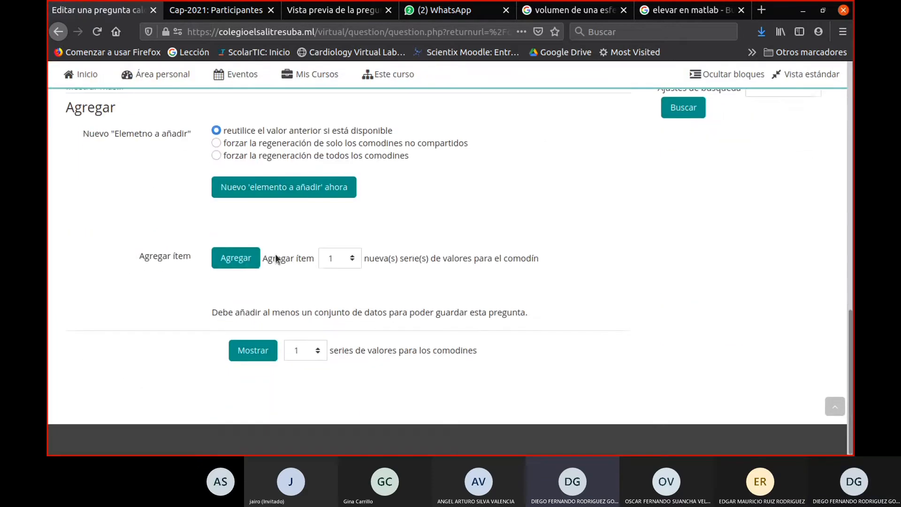
pyautogui.click(331, 261)
pyautogui.click(335, 437)
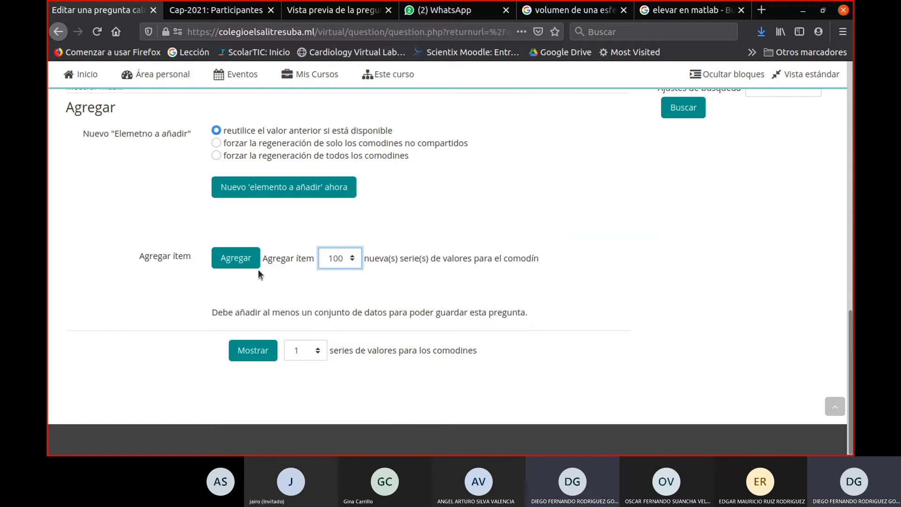
pyautogui.click(244, 261)
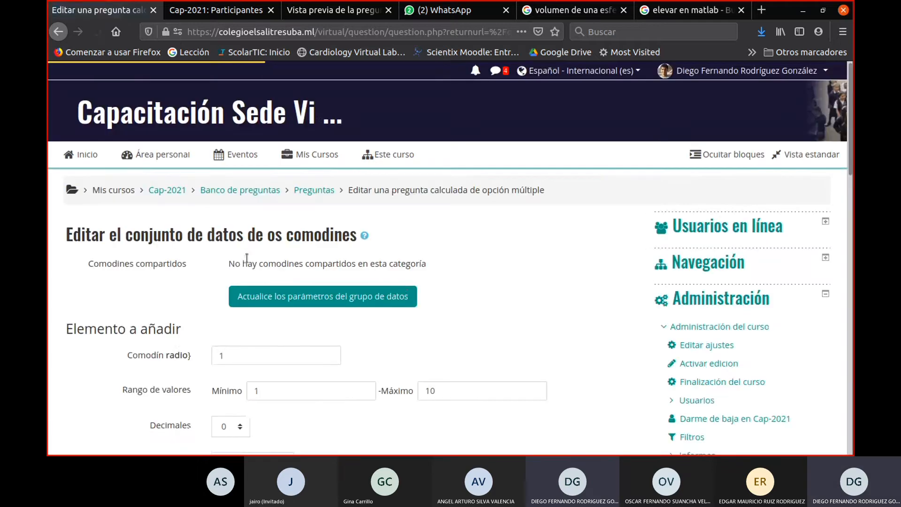
# - Display one series of wildcard values and open a preview of the sphere volume question
pyautogui.scroll(-3, 410, 279)
pyautogui.scroll(-12, 410, 278)
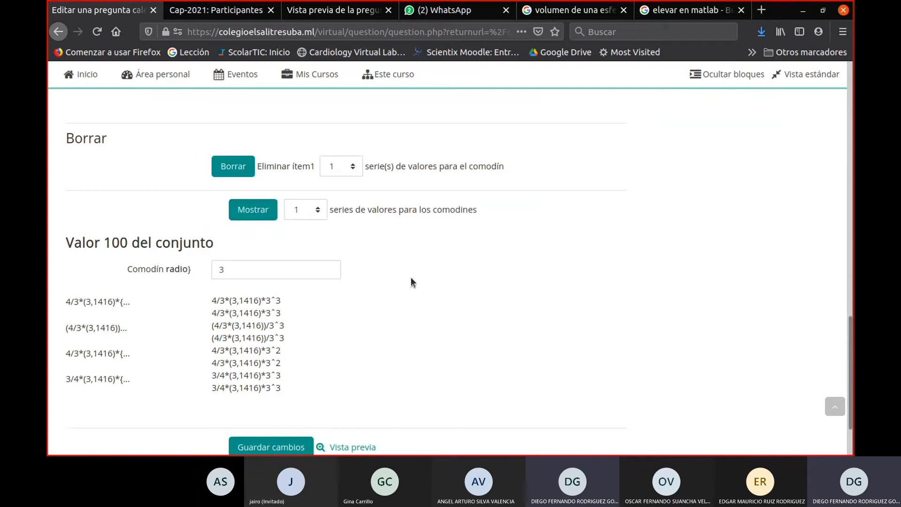
pyautogui.click(268, 210)
pyautogui.scroll(-3, 463, 277)
pyautogui.scroll(-10, 463, 285)
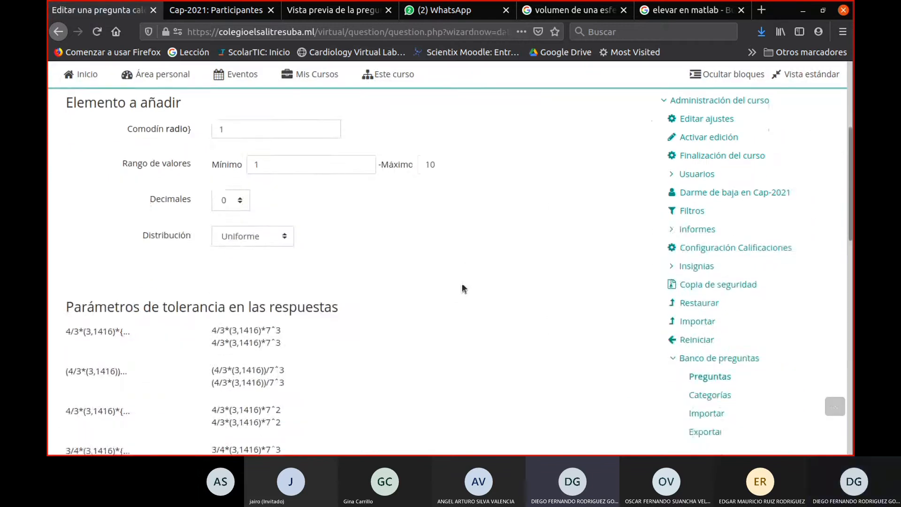
pyautogui.scroll(-3, 462, 288)
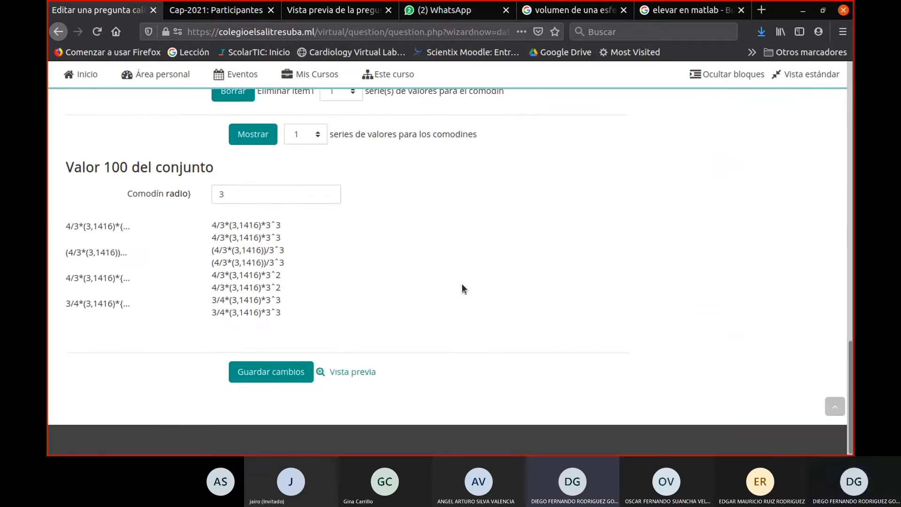
pyautogui.click(334, 373)
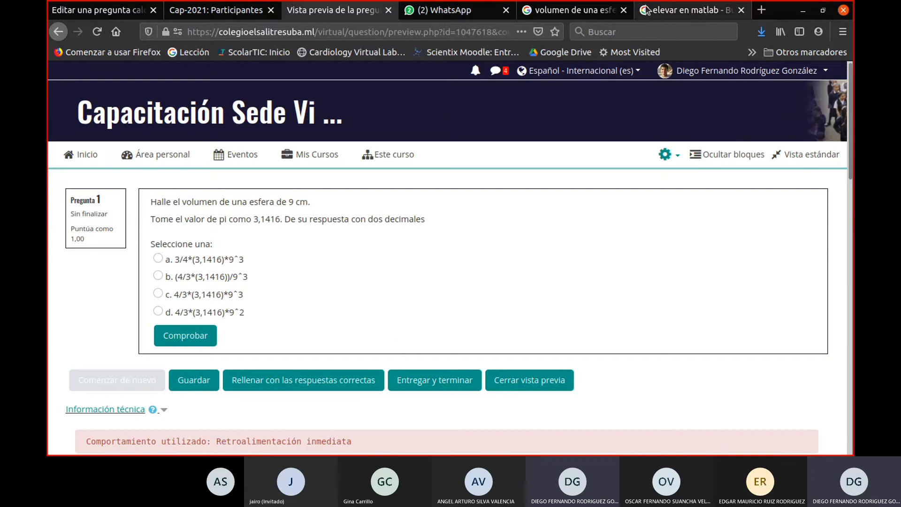
# - Close the browser tabs with the "volumen de una esfera" and "elevar en matlab" Google searches
pyautogui.click(596, 14)
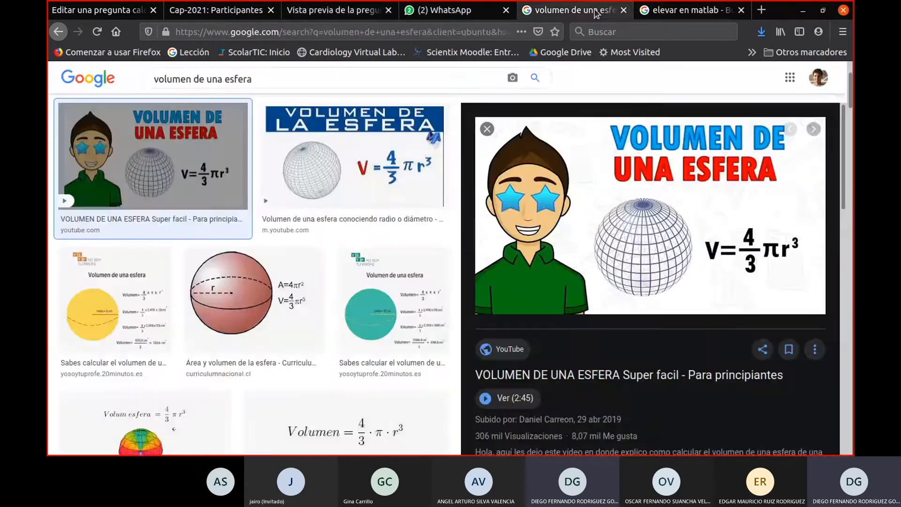
pyautogui.click(623, 11)
pyautogui.click(622, 11)
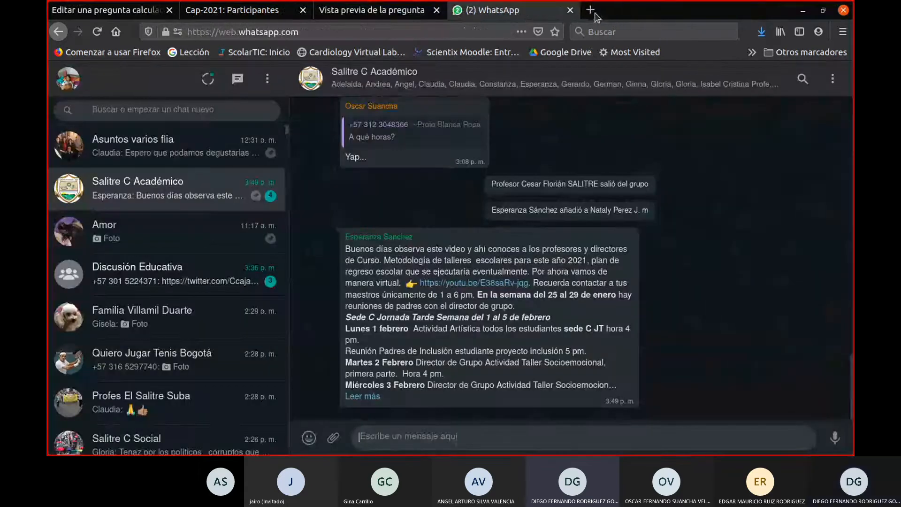
# - Copy the question type's name from the editing page and search Google in a new tab for "moodle docs pregunta calculada de opción múltiple"
pyautogui.click(592, 10)
pyautogui.click(91, 12)
pyautogui.scroll(15, 255, 359)
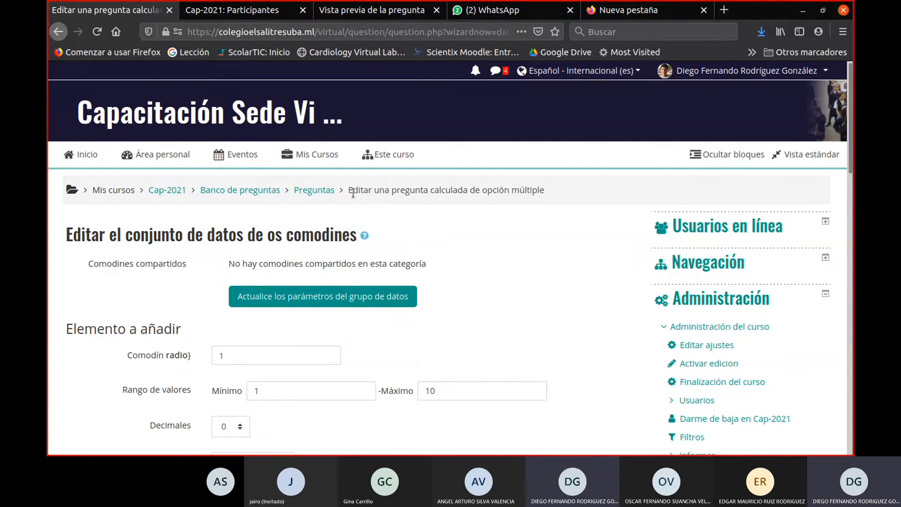
pyautogui.moveTo(353, 192); pyautogui.dragTo(545, 190)
pyautogui.click(474, 192)
pyautogui.moveTo(393, 193); pyautogui.dragTo(576, 199)
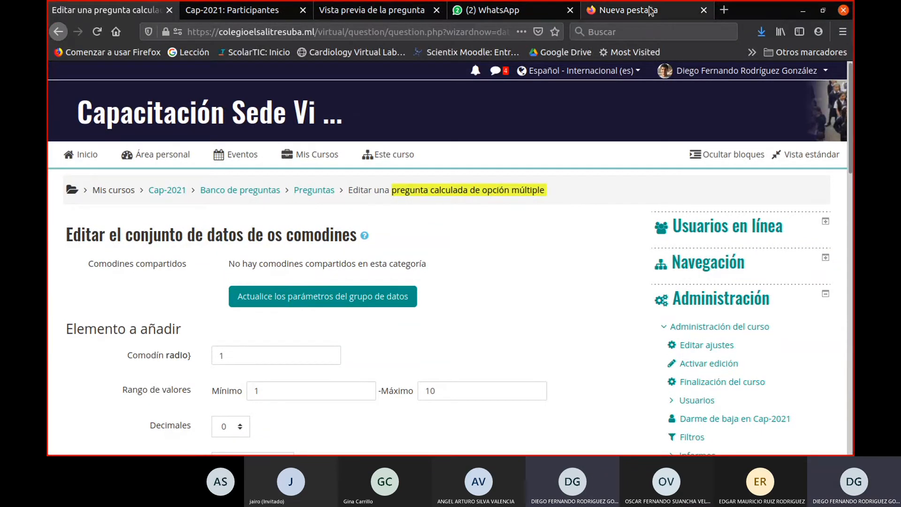
pyautogui.click(628, 10)
pyautogui.click(356, 30)
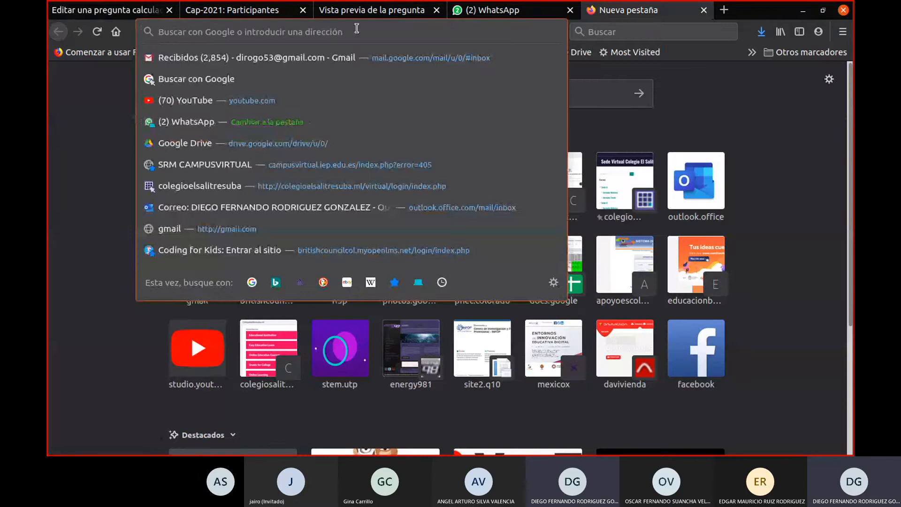
pyautogui.write('moodle docs')
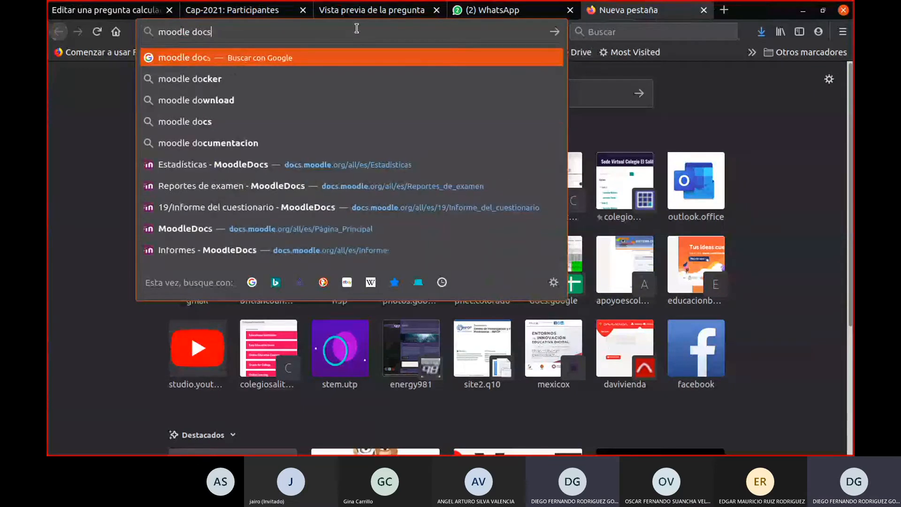
pyautogui.write(' pregunta calculada de opción múltiple')
pyautogui.press('Return')
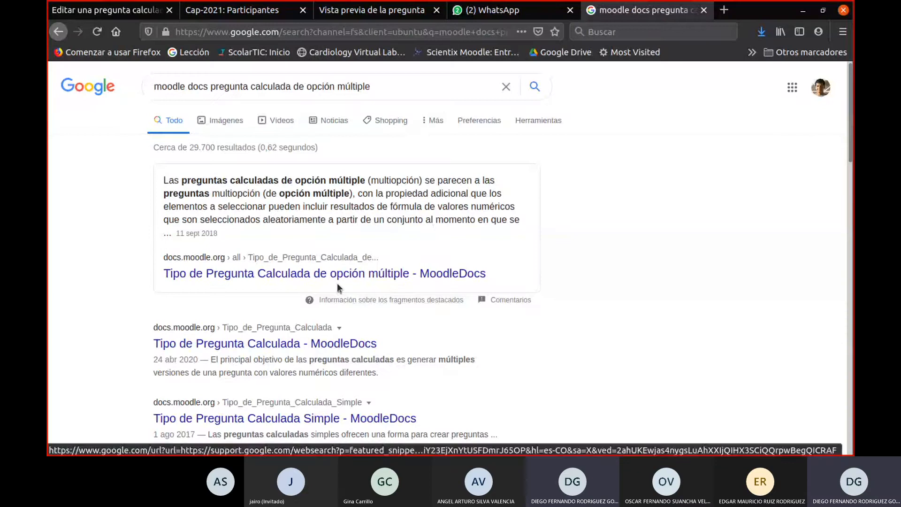
# - Open the MoodleDocs article on the calculated multiple-choice question type and read its examples of text and formulas in answer options
pyautogui.click(228, 277)
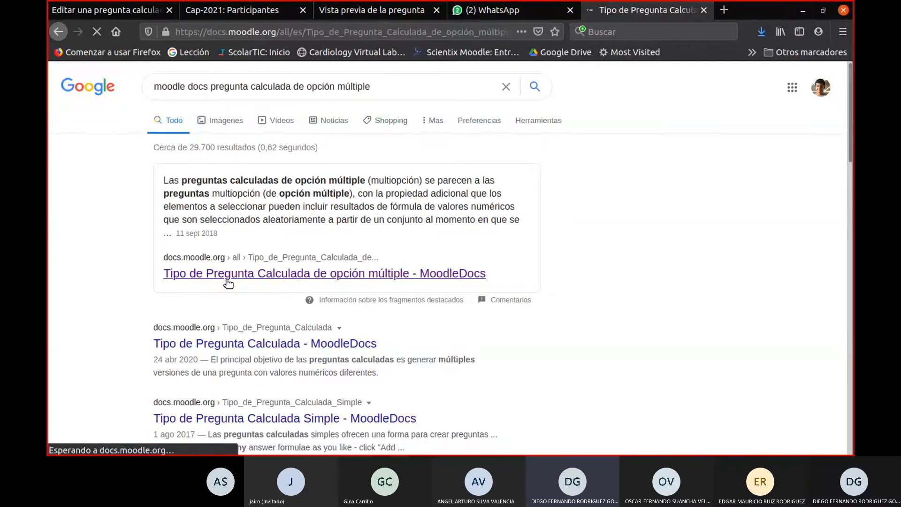
pyautogui.scroll(-3, 347, 263)
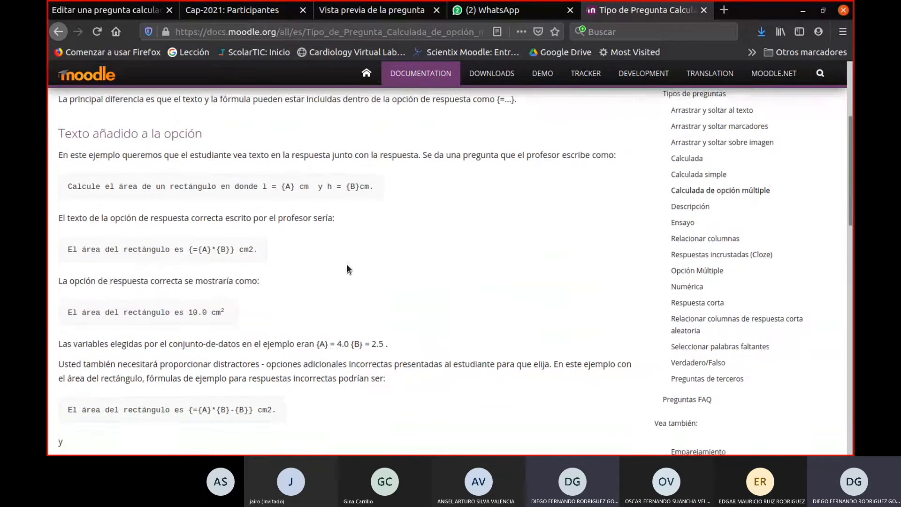
pyautogui.scroll(-2, 347, 270)
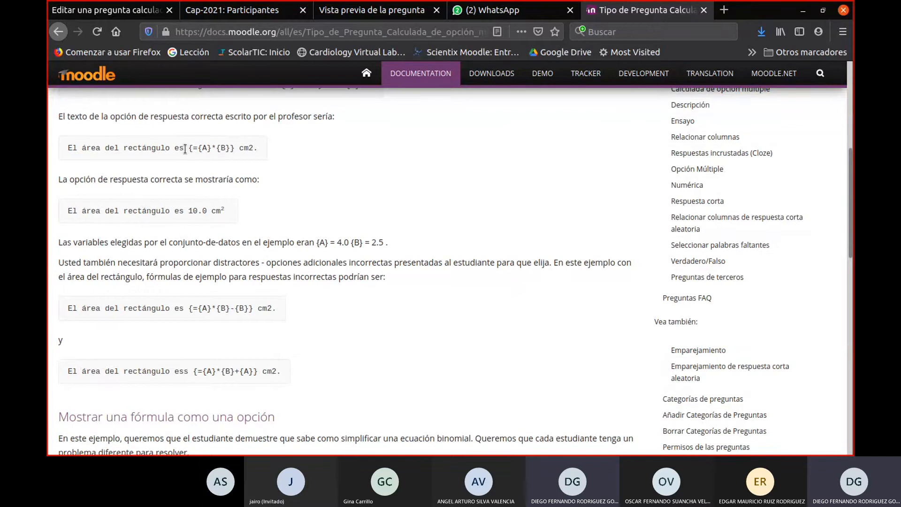
pyautogui.moveTo(185, 149); pyautogui.dragTo(235, 148)
pyautogui.scroll(-5, 287, 206)
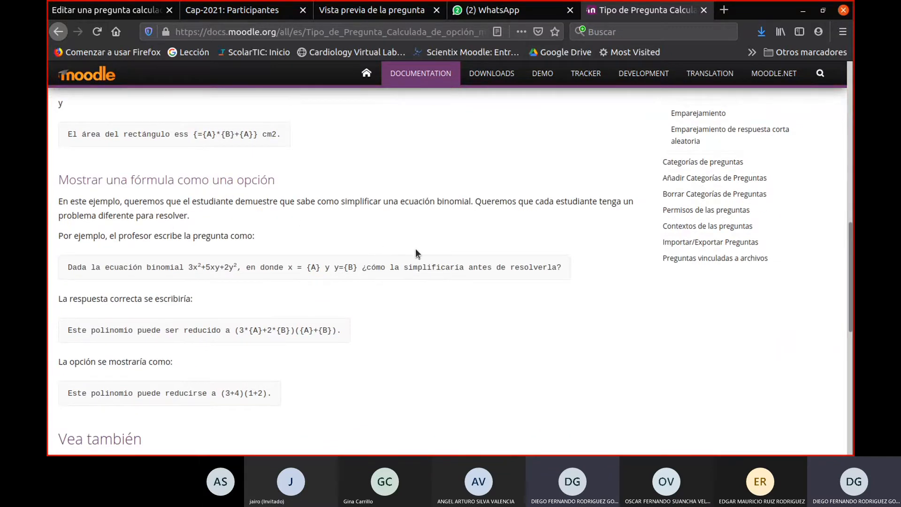
pyautogui.scroll(-2, 415, 250)
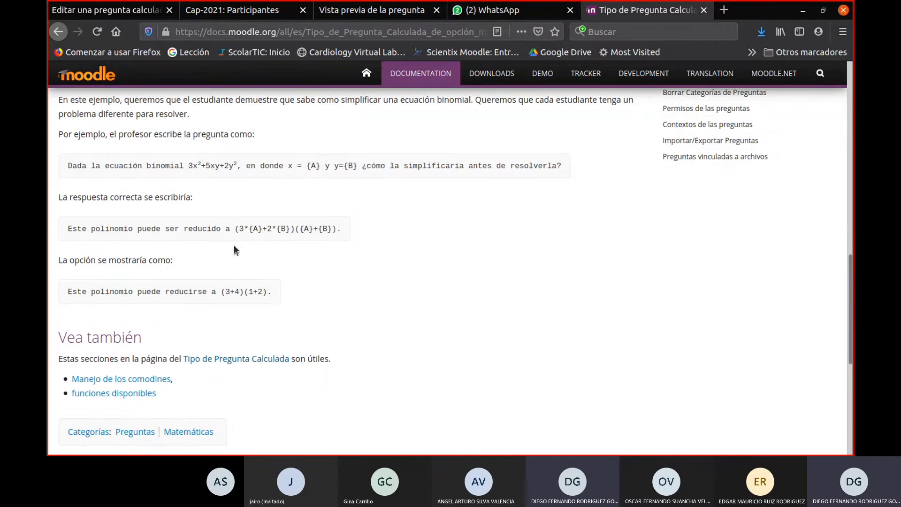
pyautogui.scroll(-3, 242, 246)
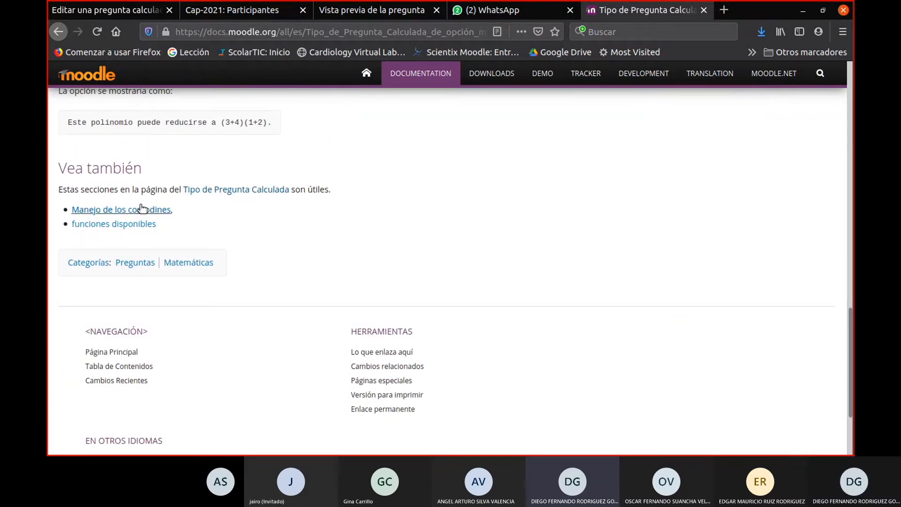
# - Return to the rectangle area example under "Texto añadido a la opción" and highlight the correct answer's formula {={A}*{B}}
pyautogui.scroll(2, 244, 229)
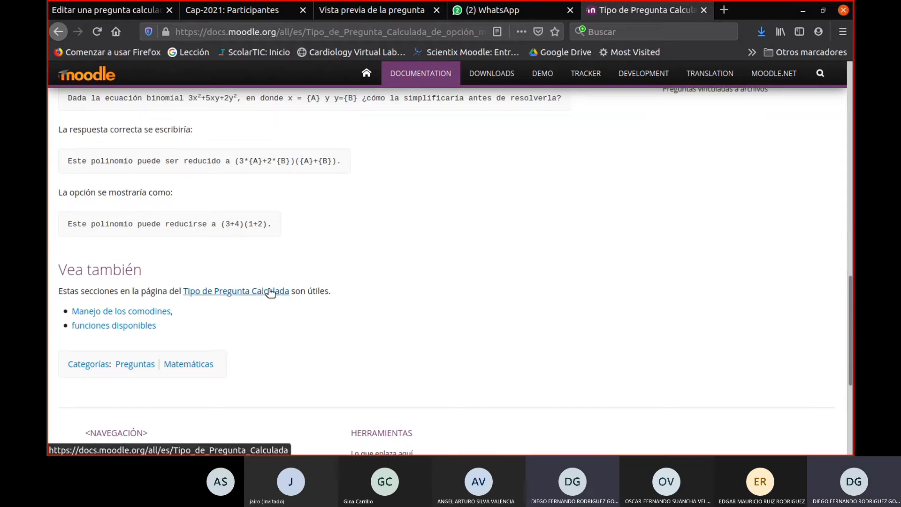
pyautogui.scroll(5, 294, 291)
pyautogui.scroll(1, 291, 296)
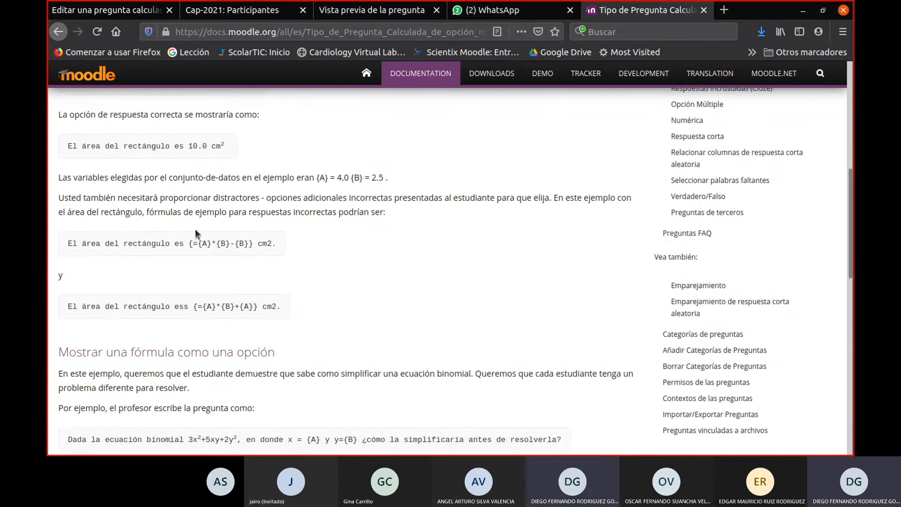
pyautogui.scroll(3, 195, 229)
pyautogui.scroll(1, 203, 234)
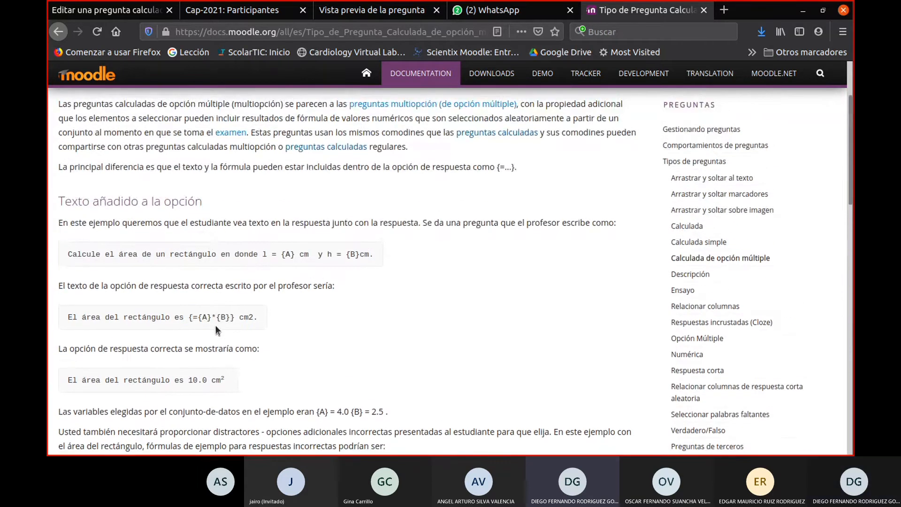
pyautogui.moveTo(188, 318); pyautogui.dragTo(241, 318)
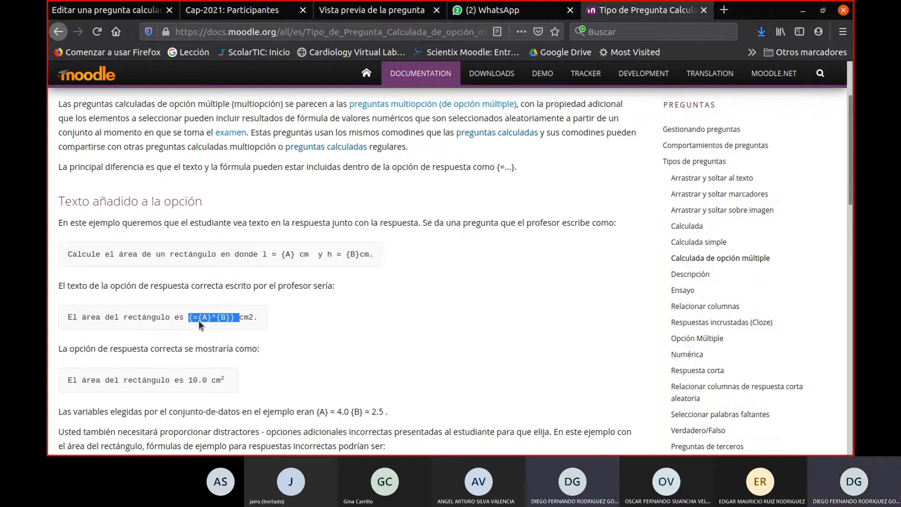
pyautogui.moveTo(189, 319); pyautogui.dragTo(236, 321)
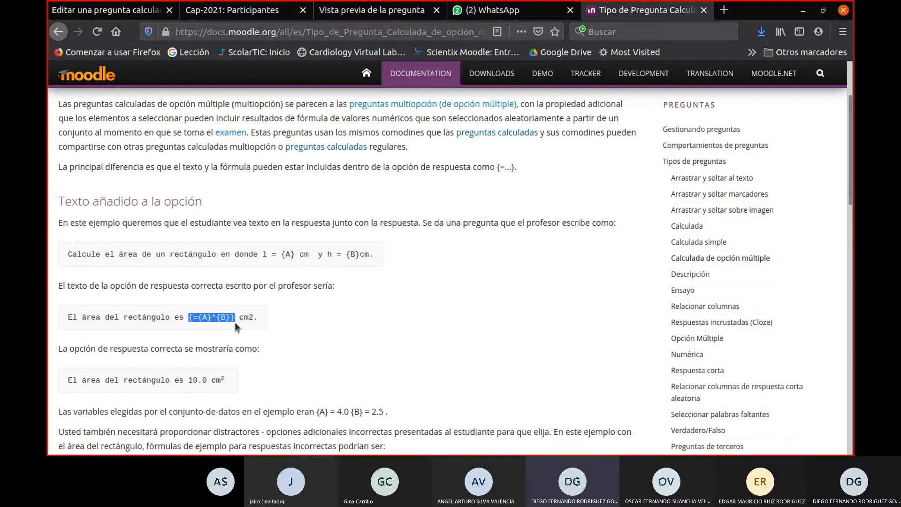
# - Go back to the wildcard dataset page of the sphere volume question and save the changes
pyautogui.click(108, 10)
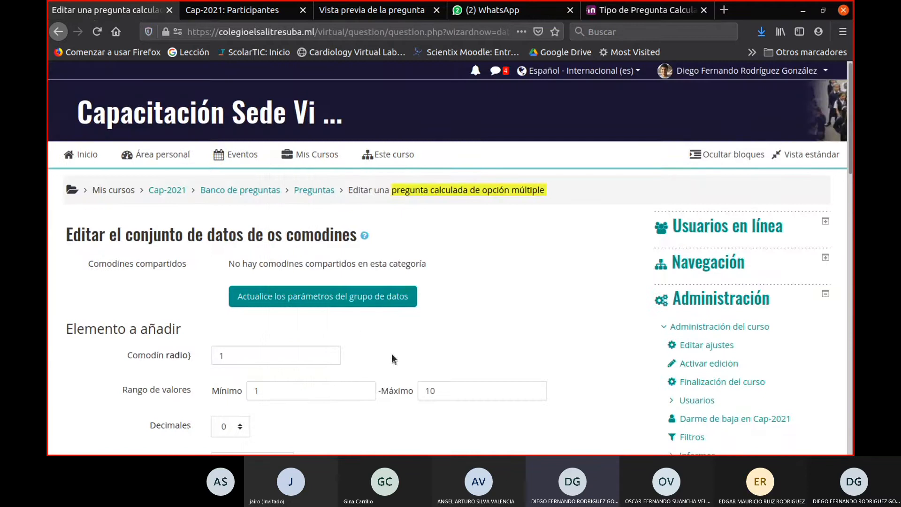
pyautogui.scroll(-7, 393, 349)
pyautogui.scroll(7, 393, 348)
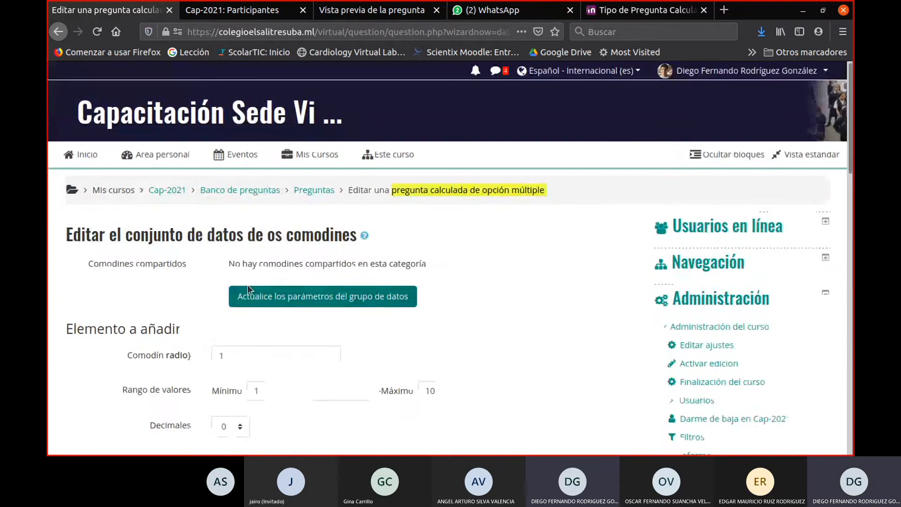
pyautogui.scroll(-7, 265, 292)
pyautogui.scroll(-5, 281, 325)
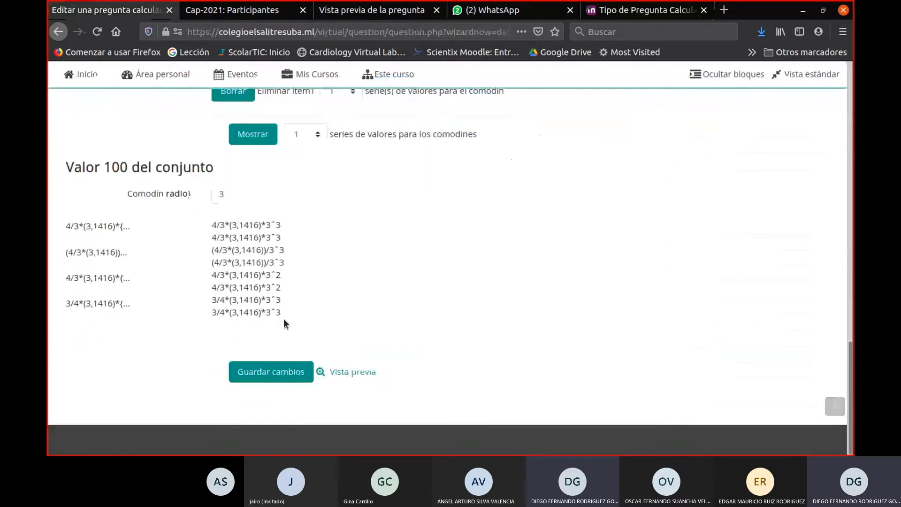
pyautogui.click(288, 371)
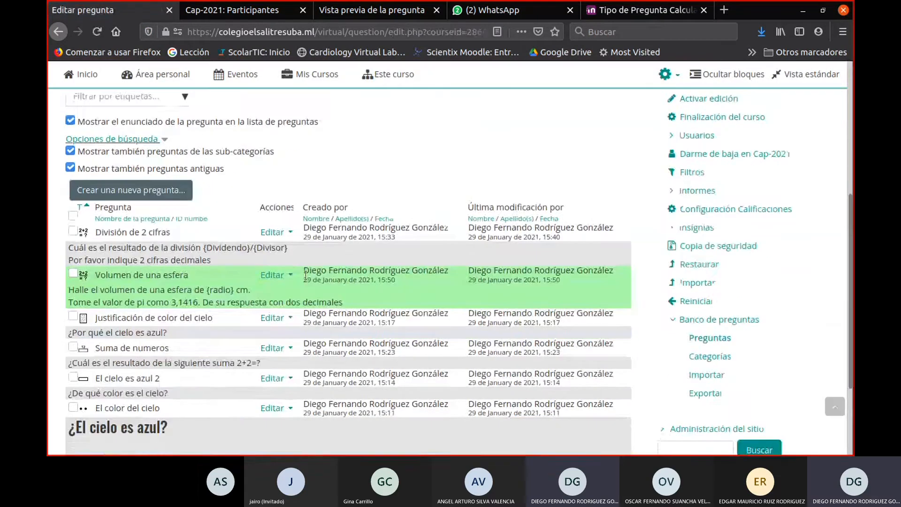
# - Open the "Volumen de una esfera" question for editing and go to its answer options
pyautogui.click(274, 275)
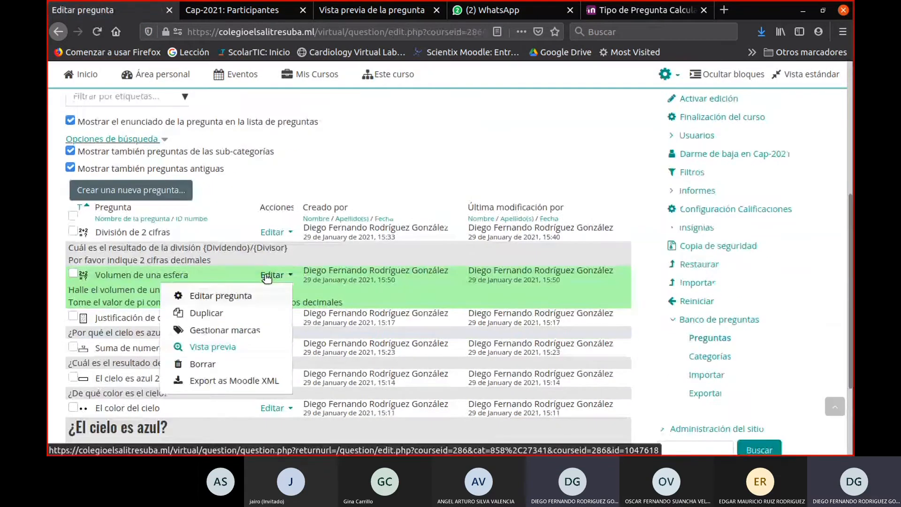
pyautogui.click(206, 300)
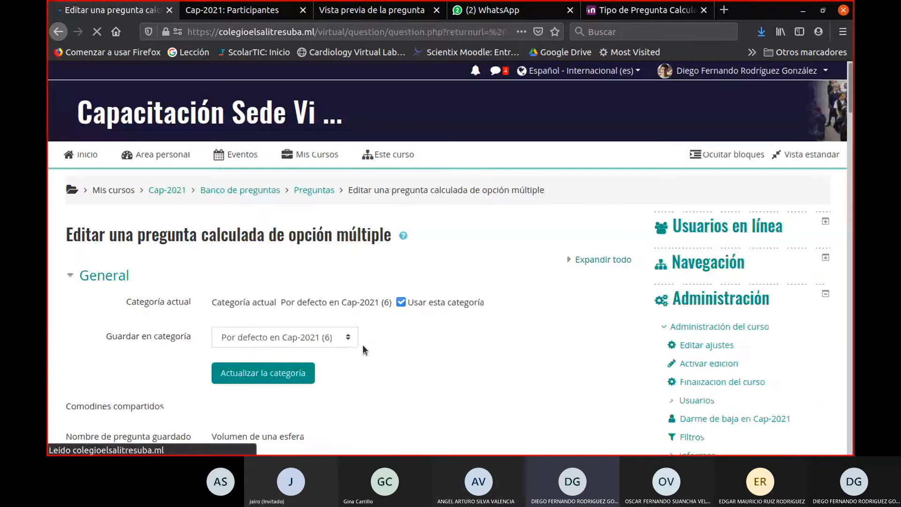
pyautogui.scroll(-5, 362, 344)
pyautogui.scroll(-15, 362, 344)
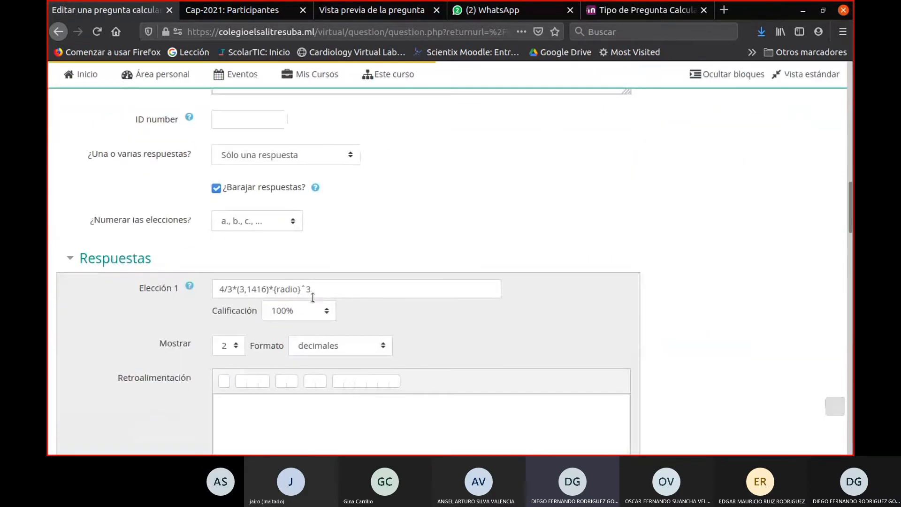
# - Enclose the Elección 1 formula in braces with a leading equals sign, giving {=4/3*(3,1416)*{radio}^3}
pyautogui.click(321, 235)
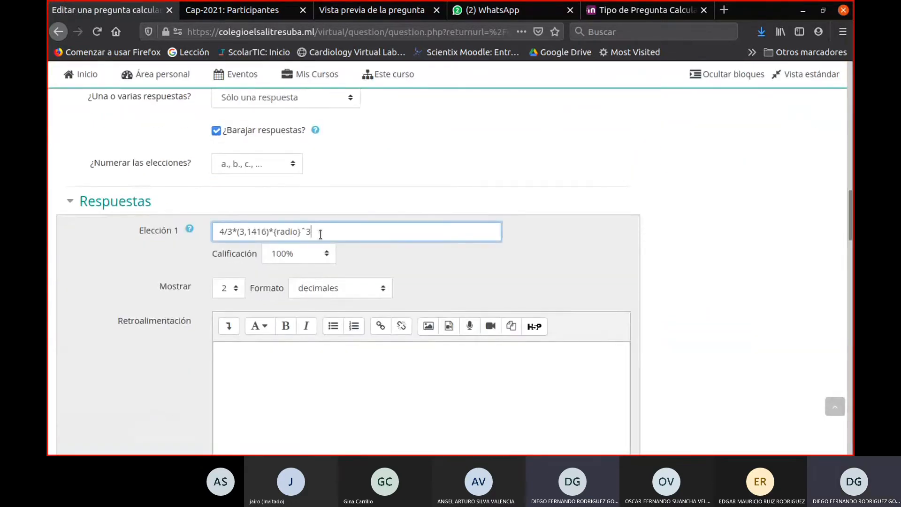
pyautogui.write('pregunta calculada de opción múltiple')
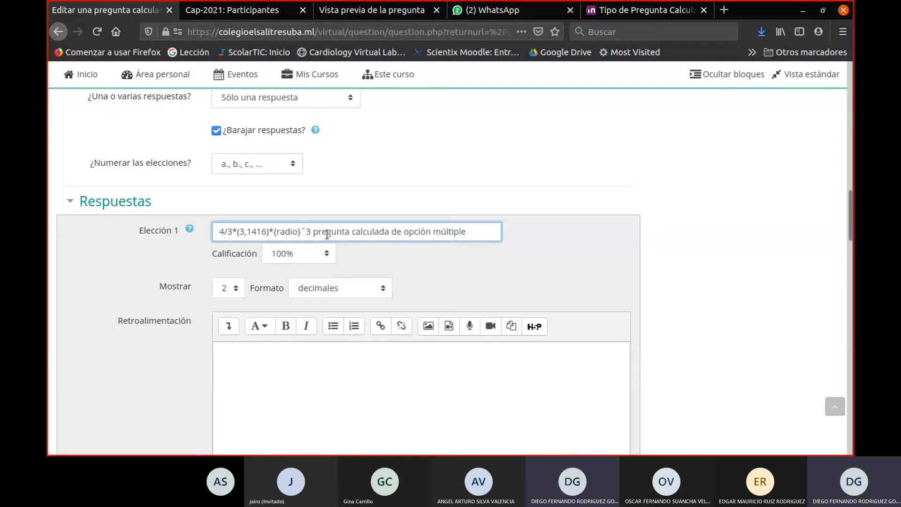
pyautogui.press('BackSpace')
pyautogui.press('BackSpace')
pyautogui.press('BackSpace')
pyautogui.press('BackSpace')
pyautogui.press('BackSpace')
pyautogui.press('BackSpace')
pyautogui.press('BackSpace')
pyautogui.press('BackSpace')
pyautogui.press('BackSpace')
pyautogui.press('BackSpace')
pyautogui.press('BackSpace')
pyautogui.press('BackSpace')
pyautogui.press('BackSpace')
pyautogui.press('BackSpace')
pyautogui.press('BackSpace')
pyautogui.press('BackSpace')
pyautogui.press('BackSpace')
pyautogui.press('BackSpace')
pyautogui.press('BackSpace')
pyautogui.press('BackSpace')
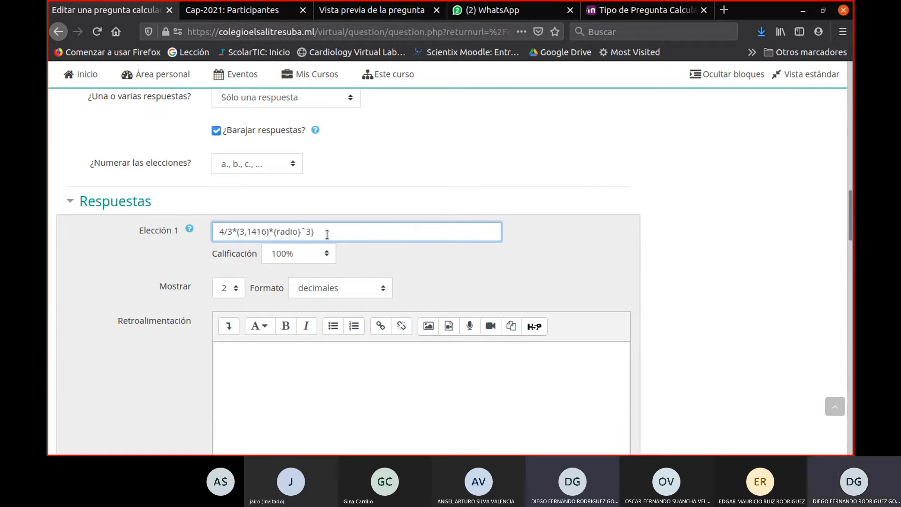
pyautogui.click(218, 232)
pyautogui.write('{')
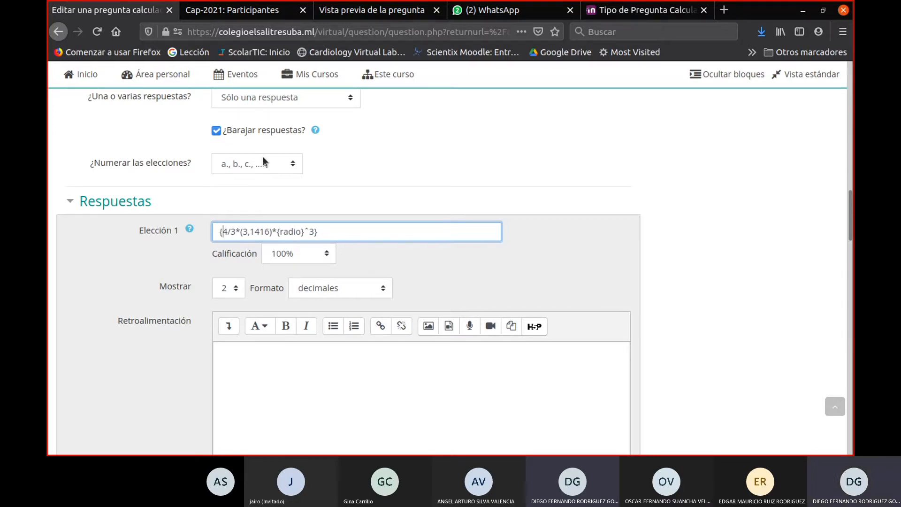
pyautogui.write('=')
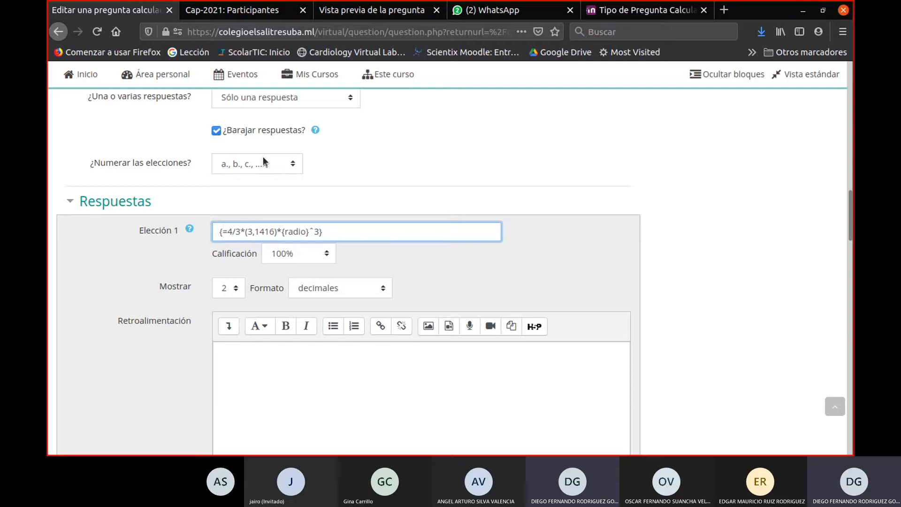
pyautogui.write('(')
# - Add parentheses around 4/3 and {radio}^3 in Elección 1 so the formula reads {=(4/3)*(3,1416)*({radio}^3)}
pyautogui.press('Right')
pyautogui.press('Right')
pyautogui.press('Right')
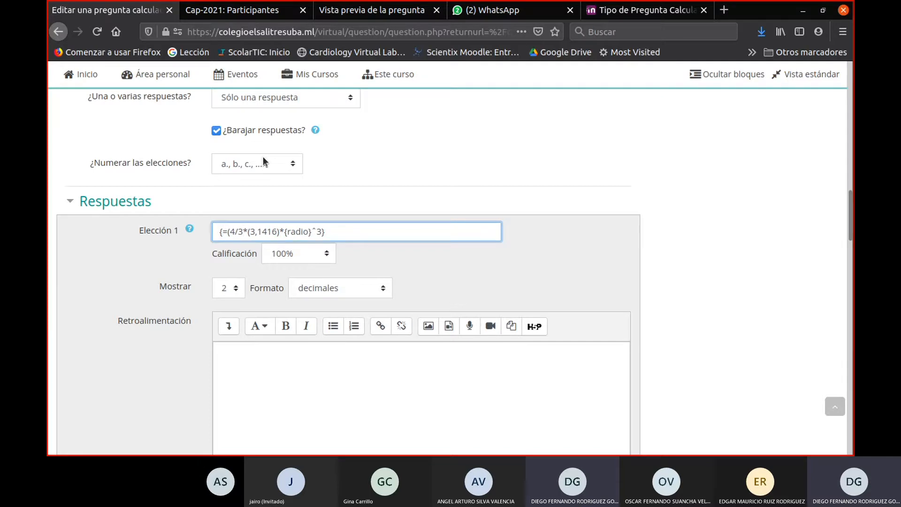
pyautogui.write(')')
pyautogui.press('Right')
pyautogui.press('Right')
pyautogui.press('Right')
pyautogui.press('Right')
pyautogui.press('Right')
pyautogui.press('Right')
pyautogui.press('Right')
pyautogui.press('Right')
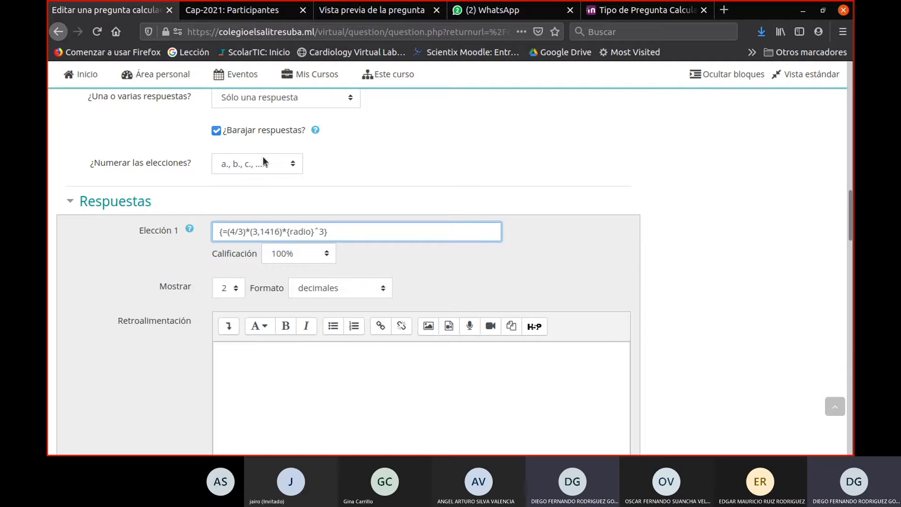
pyautogui.write('(')
pyautogui.press('Right')
pyautogui.write(')')
# - Replace the Elección 2 formula with a copy of Elección 1's, altered to divide by the radius term: {=(4/3)*(3,1416)/({radio}^3)}
pyautogui.moveTo(364, 227); pyautogui.dragTo(160, 233)
pyautogui.hotkey('ctrl', 'c')
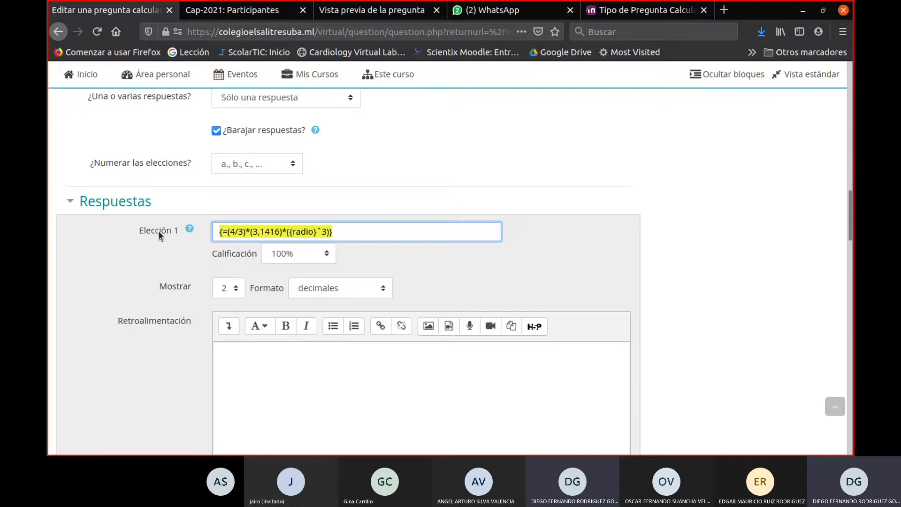
pyautogui.scroll(-6, 458, 355)
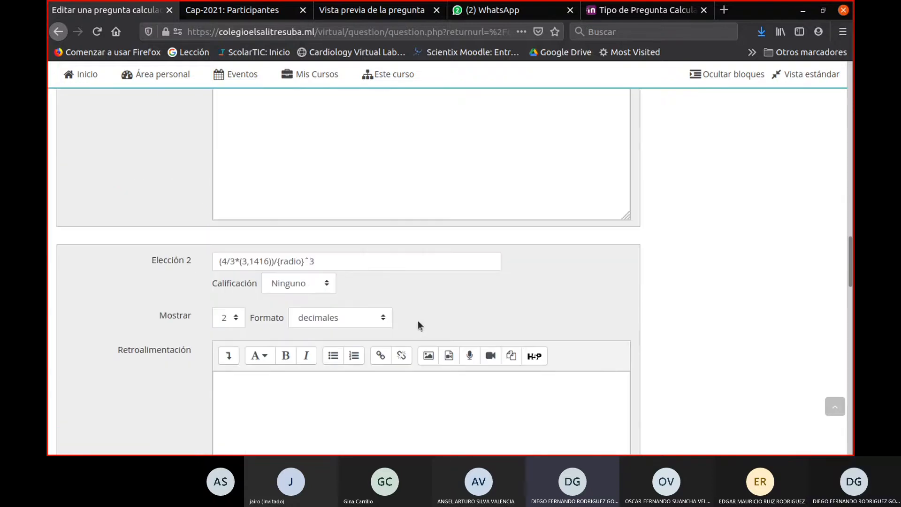
pyautogui.moveTo(327, 255); pyautogui.dragTo(124, 255)
pyautogui.hotkey('ctrl', 'v')
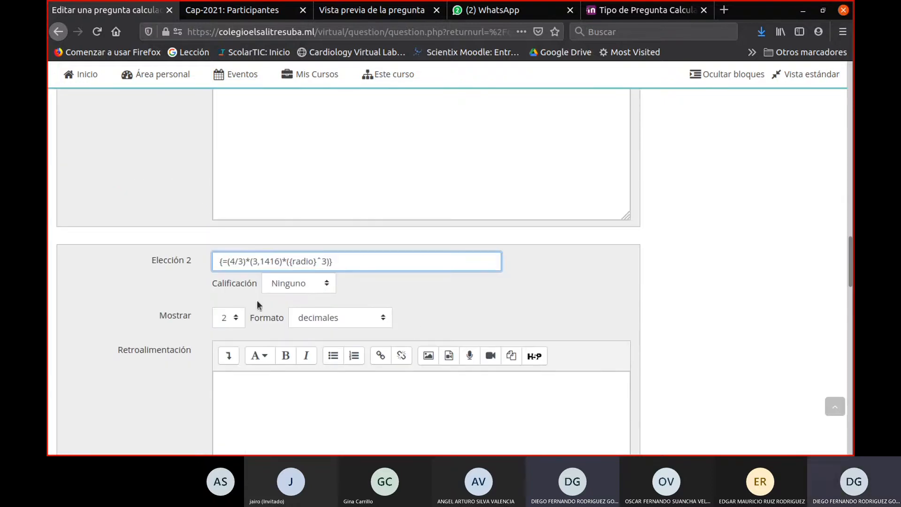
pyautogui.click(326, 262)
pyautogui.click(288, 262)
pyautogui.press('BackSpace')
pyautogui.write('/')
# - Replace the Elección 3 formula with a copy of Elección 2's and set the exponent to 2: {=(4/3)*(3,1416)/({radio}^2)}
pyautogui.scroll(-2, 350, 267)
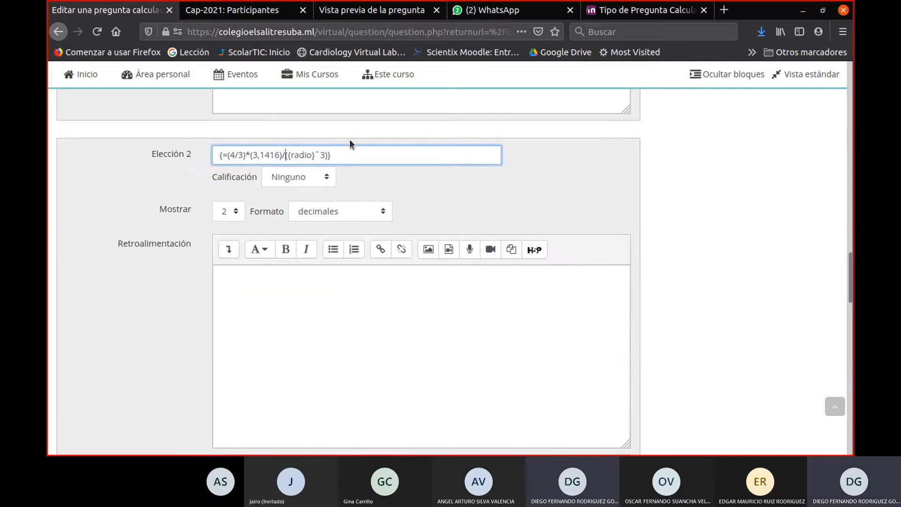
pyautogui.moveTo(348, 161); pyautogui.dragTo(145, 145)
pyautogui.hotkey('ctrl', 'c')
pyautogui.scroll(-3, 231, 270)
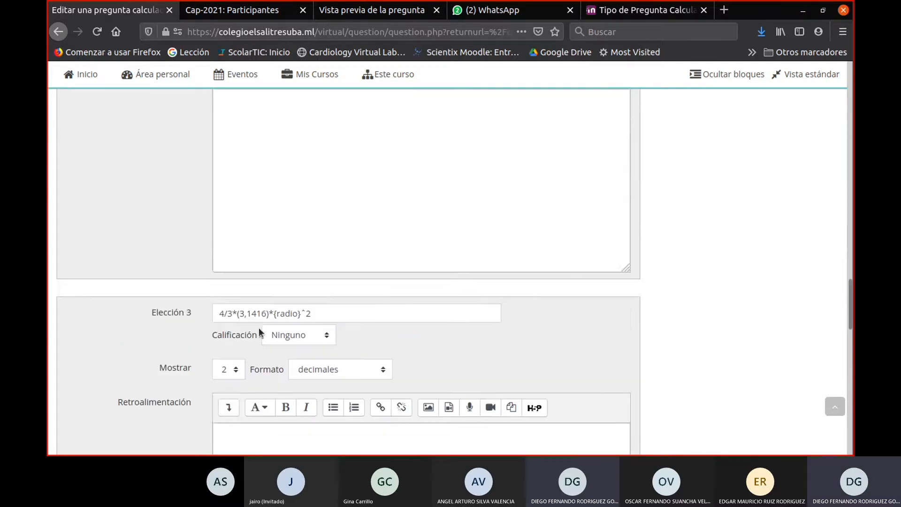
pyautogui.scroll(-4, 265, 324)
pyautogui.scroll(2, 336, 181)
pyautogui.moveTo(336, 189); pyautogui.dragTo(139, 191)
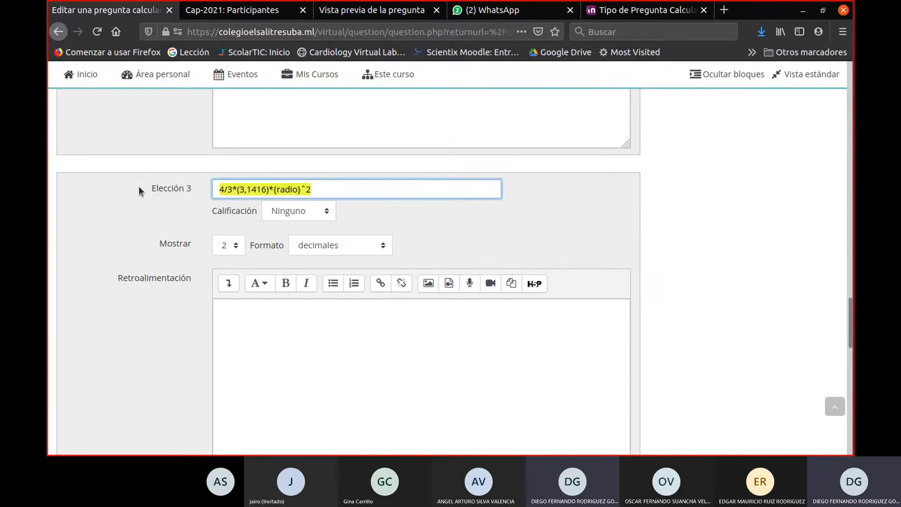
pyautogui.hotkey('ctrl', 'v')
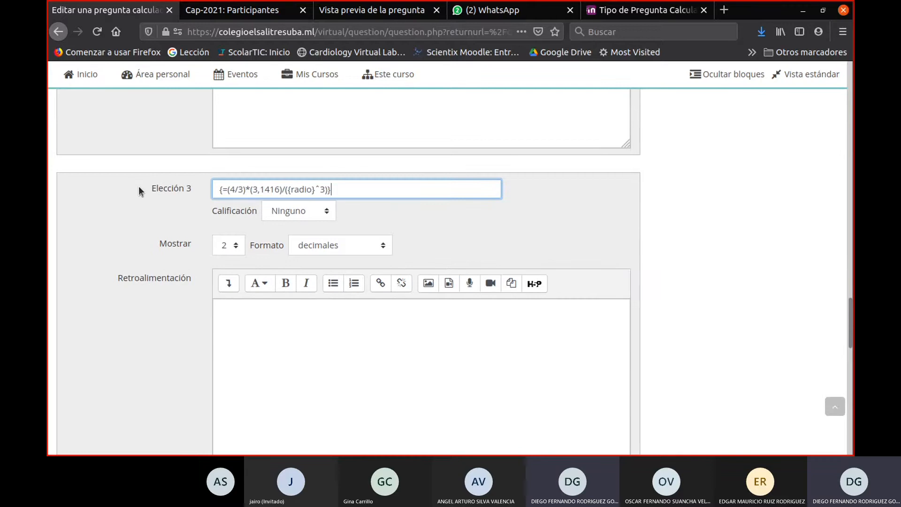
pyautogui.click(323, 193)
pyautogui.press('BackSpace')
pyautogui.write('2')
pyautogui.scroll(-4, 486, 194)
pyautogui.scroll(3, 414, 202)
pyautogui.click(358, 156)
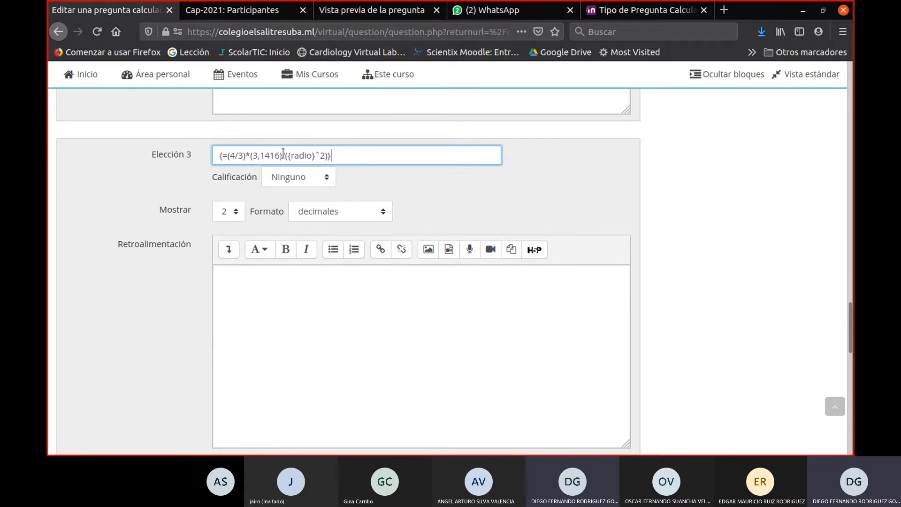
# - Replace the Elección 4 formula with a copy of Elección 3's and invert the fraction to 3/4: {=(3/4)*(3,1416)/({radio}^2)}
pyautogui.moveTo(346, 154); pyautogui.dragTo(135, 156)
pyautogui.hotkey('ctrl', 'c')
pyautogui.scroll(-1, 267, 293)
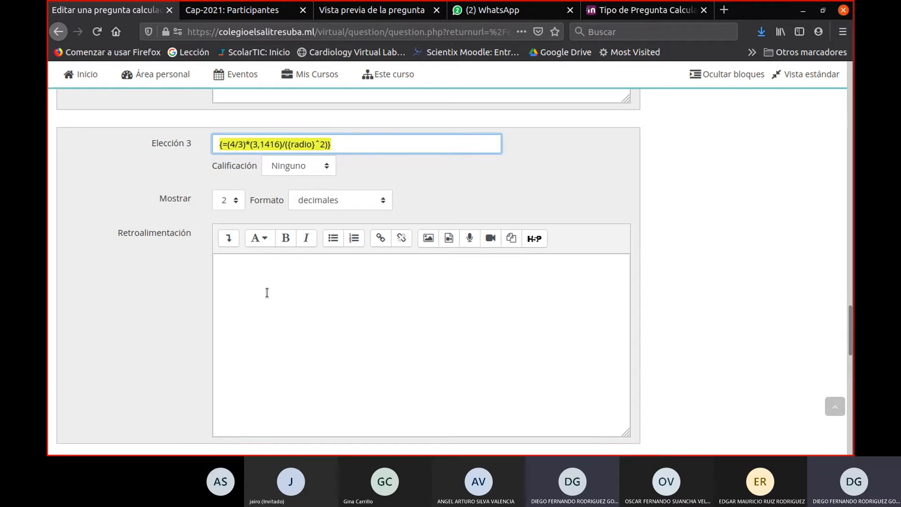
pyautogui.scroll(-6, 267, 292)
pyautogui.moveTo(338, 185); pyautogui.dragTo(80, 186)
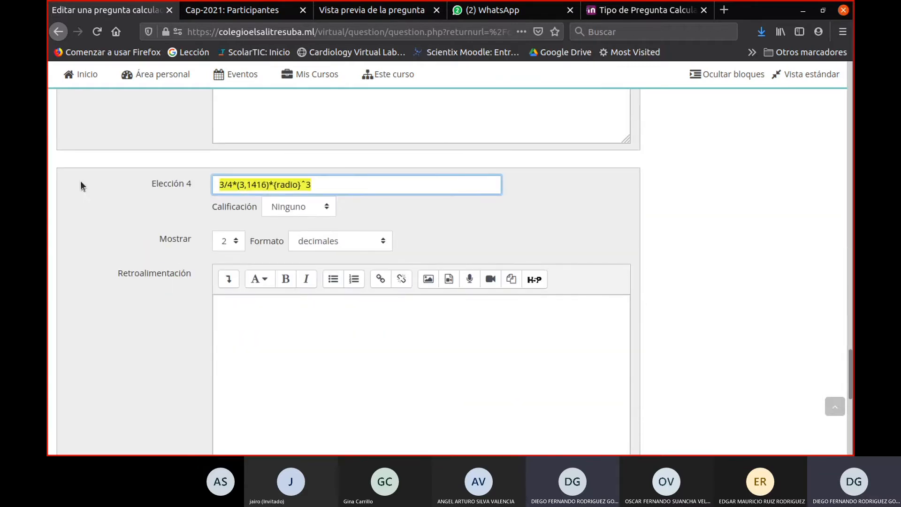
pyautogui.hotkey('ctrl', 'v')
pyautogui.click(235, 185)
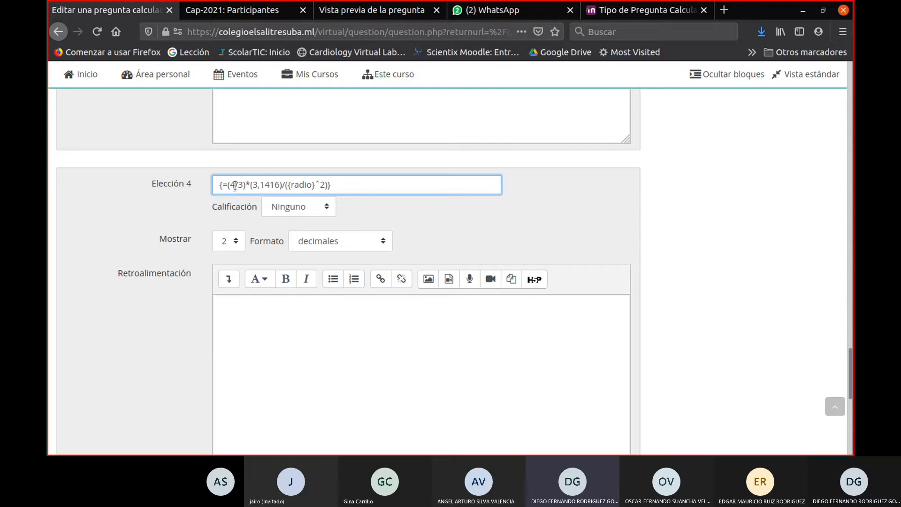
pyautogui.press('Right')
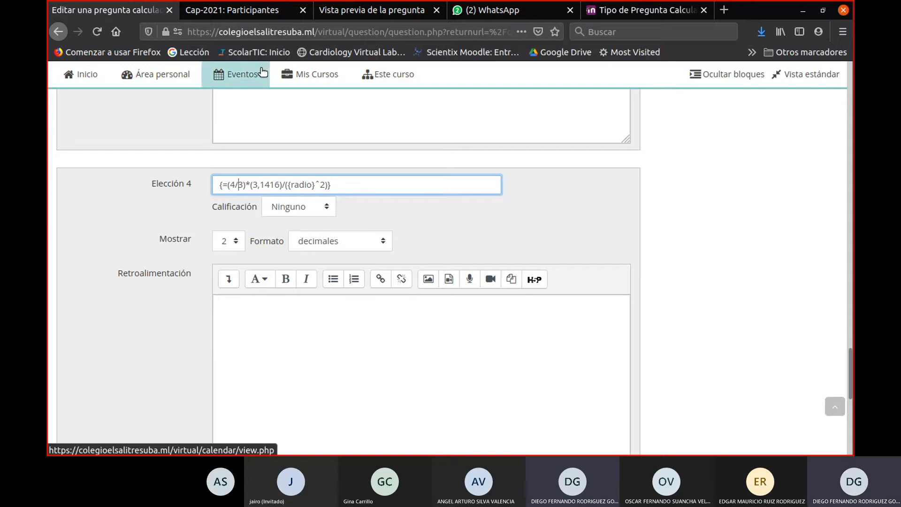
pyautogui.press('Delete')
pyautogui.write('4')
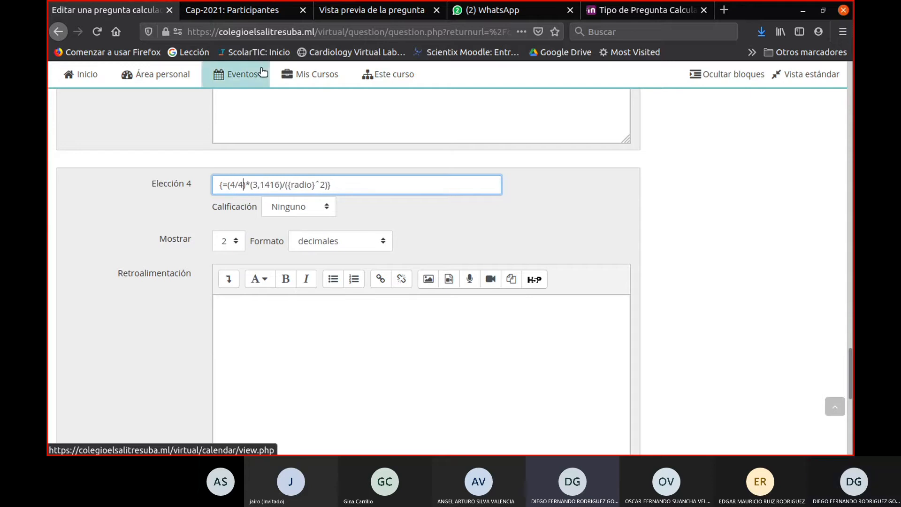
pyautogui.press('BackSpace')
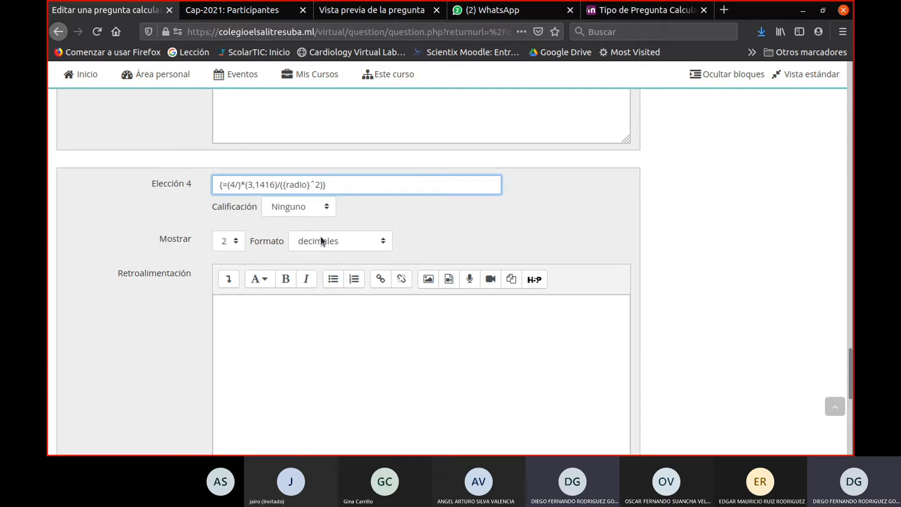
pyautogui.press('Left')
pyautogui.press('BackSpace')
pyautogui.write('3')
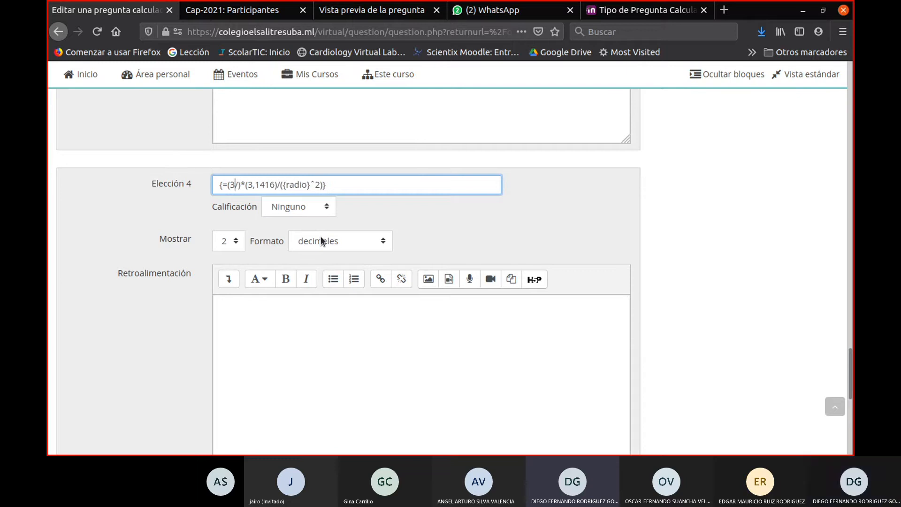
pyautogui.press('Right')
pyautogui.write('4')
pyautogui.press('Right')
# - Save the question changes and check the Elección 1 answer formula
pyautogui.moveTo(320, 75)
pyautogui.scroll(-10, 302, 369)
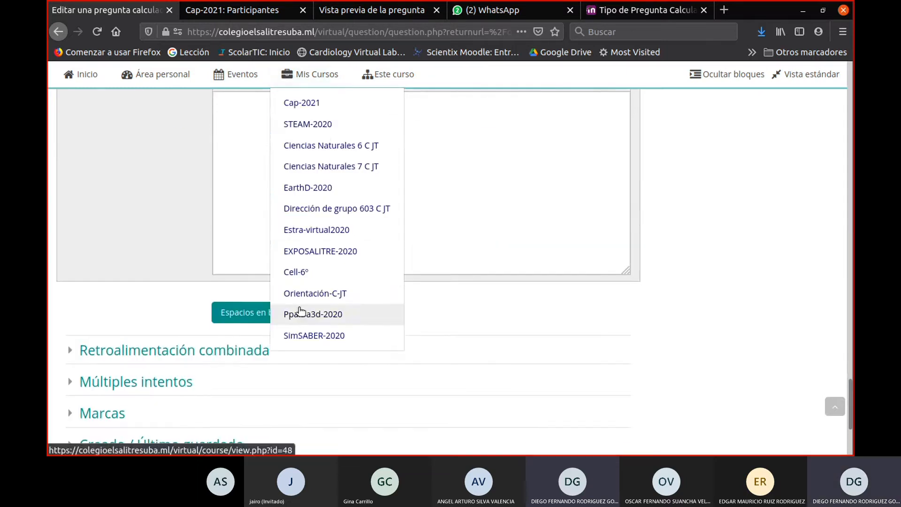
pyautogui.click(271, 385)
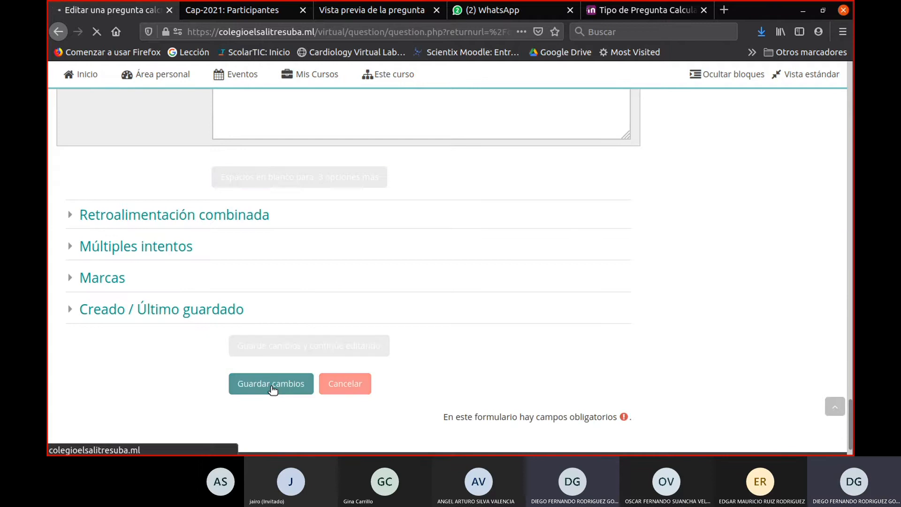
pyautogui.scroll(-15, 443, 277)
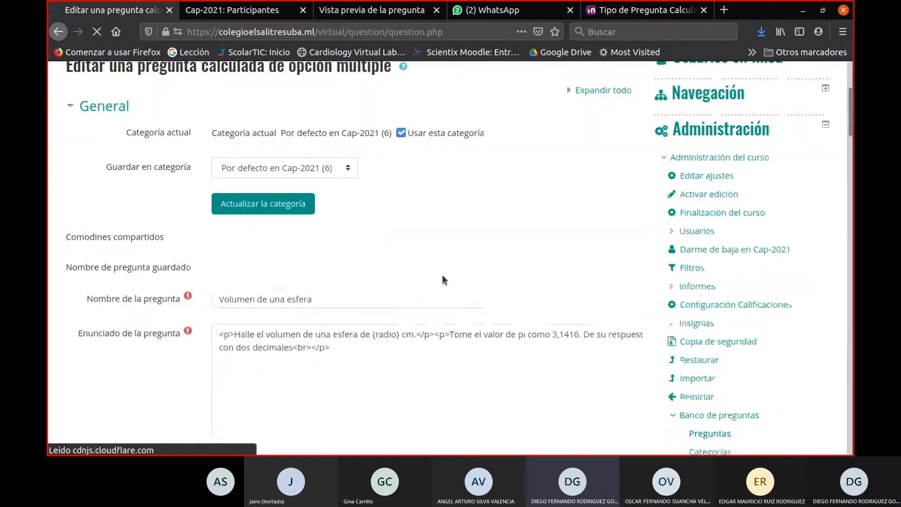
pyautogui.scroll(-7, 494, 333)
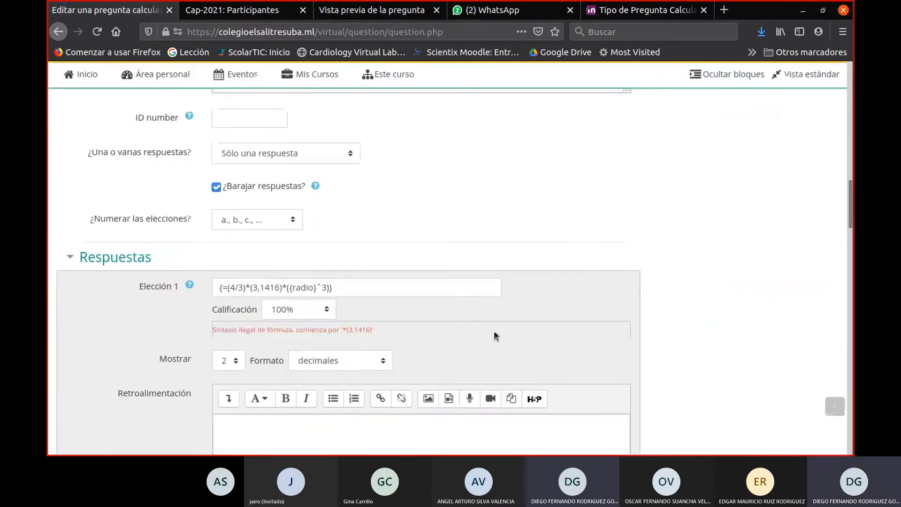
pyautogui.scroll(2, 494, 331)
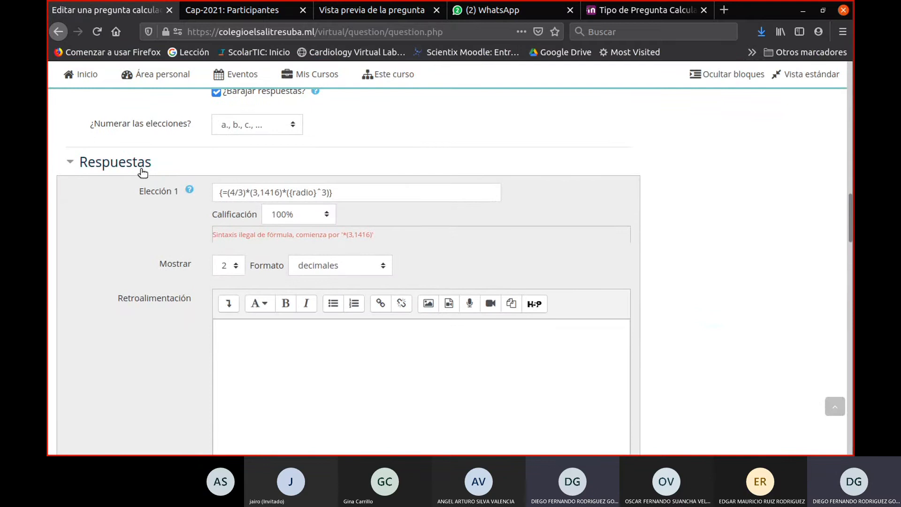
# - Remove the opening brace before the equals sign in the Elección 1 formula
pyautogui.click(223, 192)
pyautogui.moveTo(371, 79)
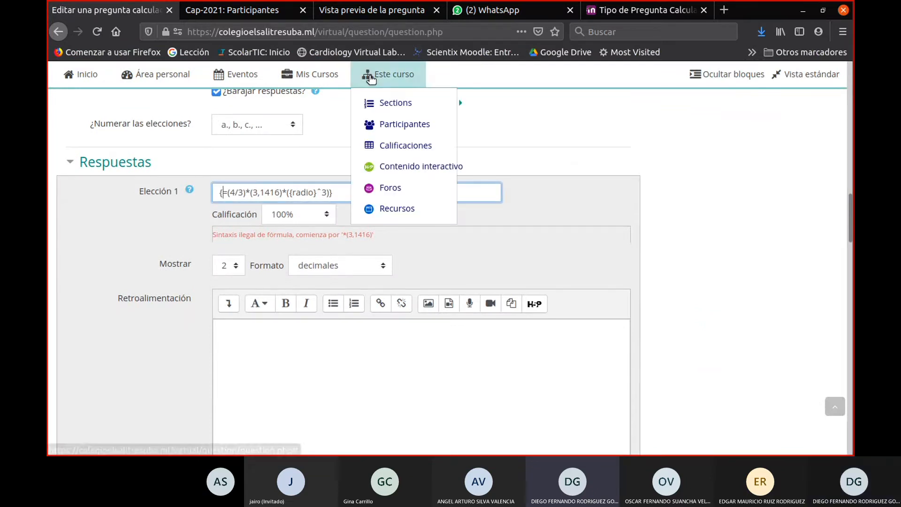
pyautogui.press('BackSpace')
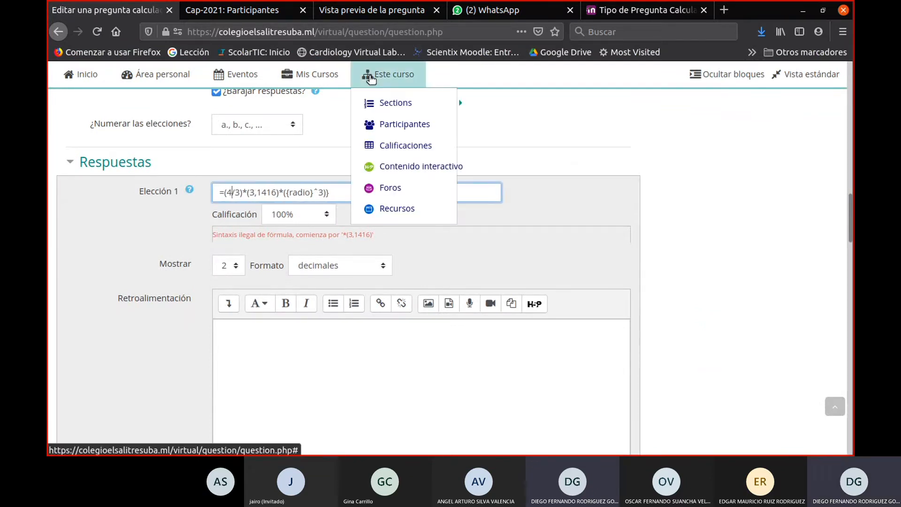
pyautogui.press('Left')
pyautogui.press('Left')
pyautogui.press('Left')
pyautogui.press('Left')
pyautogui.press('Left')
pyautogui.press('Left')
pyautogui.press('Left')
pyautogui.press('Left')
pyautogui.press('Left')
pyautogui.press('Left')
pyautogui.press('Left')
pyautogui.press('Left')
pyautogui.press('Left')
pyautogui.press('Left')
pyautogui.press('Left')
pyautogui.press('Left')
pyautogui.press('Left')
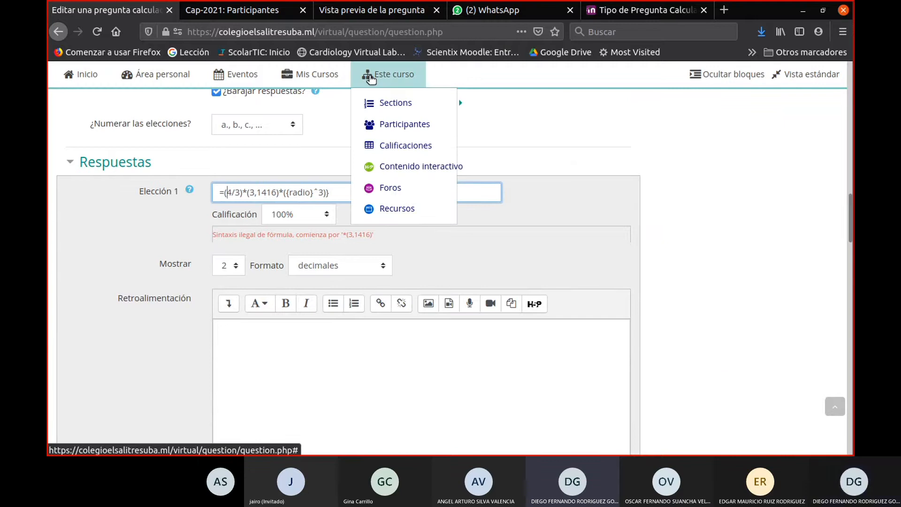
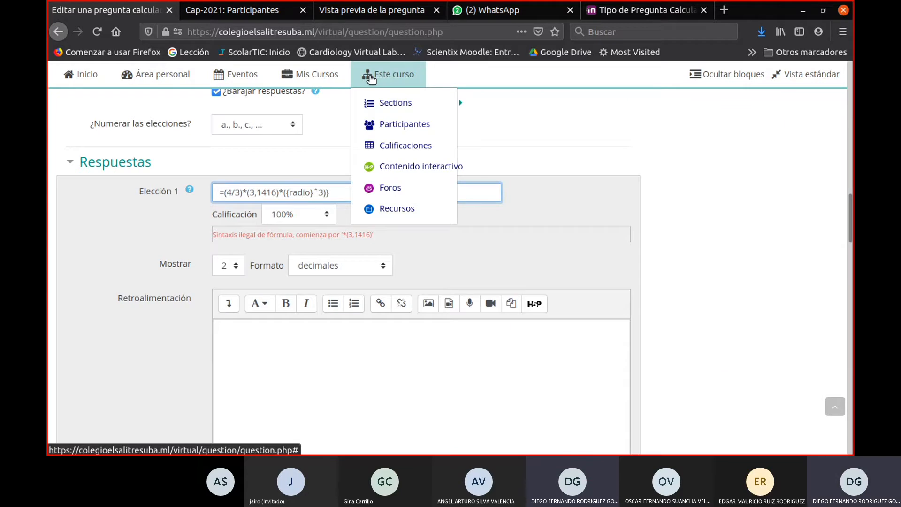
# - Restore the opening brace before the equals sign in the Elección 1 formula
pyautogui.press('Right')
pyautogui.click(328, 194)
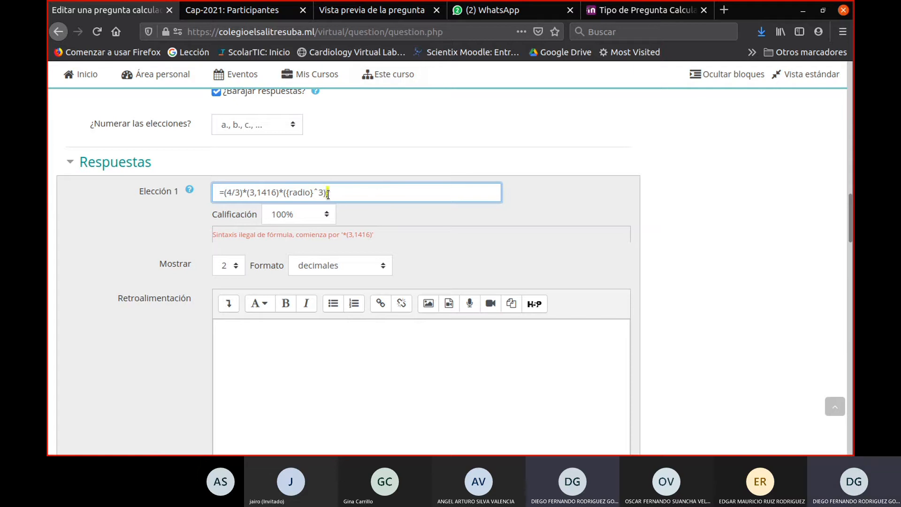
pyautogui.click(288, 193)
pyautogui.press('Left')
pyautogui.press('Left')
pyautogui.press('Left')
pyautogui.press('Left')
pyautogui.press('Left')
pyautogui.press('Left')
pyautogui.press('Left')
pyautogui.press('Left')
pyautogui.press('Left')
pyautogui.press('Left')
pyautogui.press('Left')
pyautogui.press('Left')
pyautogui.press('Left')
pyautogui.press('Left')
pyautogui.press('Left')
pyautogui.press('Left')
pyautogui.press('Left')
pyautogui.write('{')
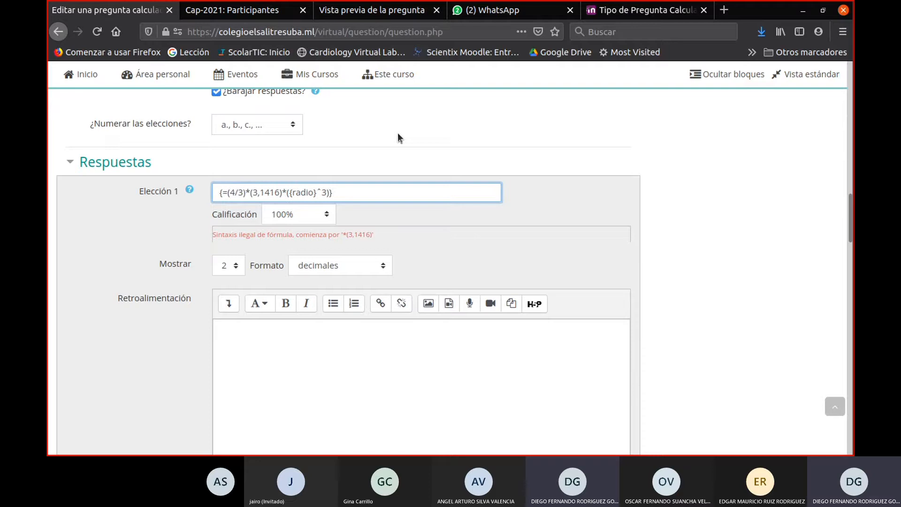
# - Replace the exponent in the Elección 1 formula with repeated multiplication: {=(4/3)*(3,1416)*({radio}*{radio}*{radio})}
pyautogui.press('BackSpace')
pyautogui.press('BackSpace')
pyautogui.write('*')
pyautogui.press('Left')
pyautogui.hotkey('shift', 'Left')
pyautogui.hotkey('shift', 'Left')
pyautogui.hotkey('shift', 'Left')
pyautogui.hotkey('shift', 'Left')
pyautogui.hotkey('shift', 'Left')
pyautogui.hotkey('shift', 'Left')
pyautogui.hotkey('shift', 'Left')
pyautogui.hotkey('ctrl', 'c')
pyautogui.press('Right')
pyautogui.press('Right')
pyautogui.hotkey('ctrl', 'v')
pyautogui.hotkey('ctrl', 'v')
pyautogui.write('*')
# - Save the question with the rewritten Elección 1 formula and check that answer's syntax feedback
pyautogui.moveTo(426, 191); pyautogui.dragTo(163, 187)
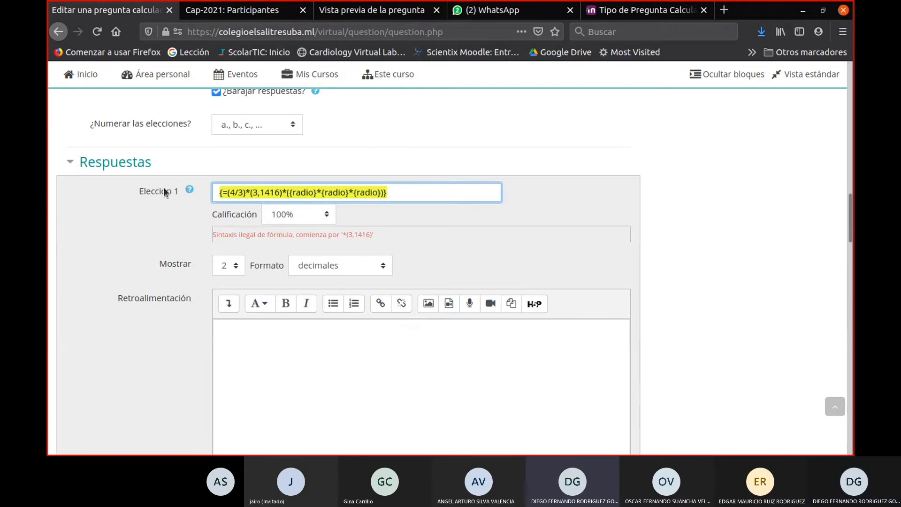
pyautogui.scroll(-4, 415, 288)
pyautogui.scroll(-10, 415, 287)
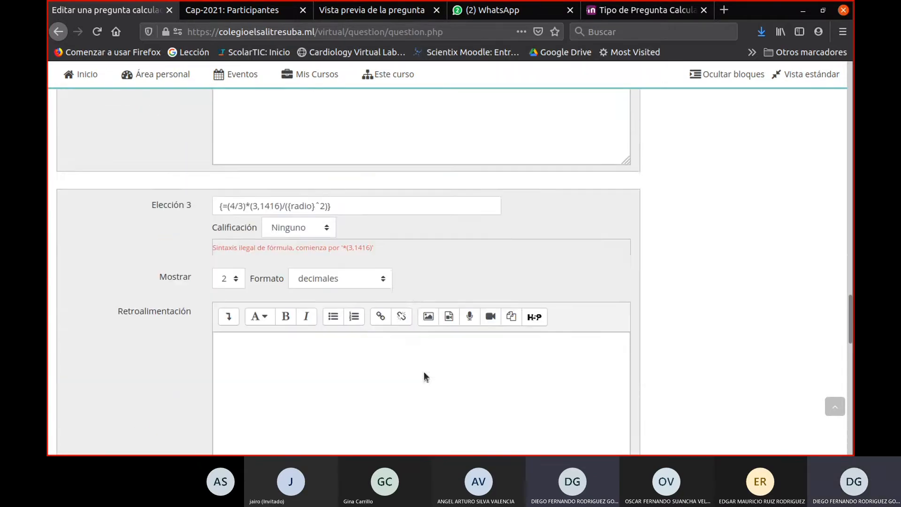
pyautogui.click(272, 355)
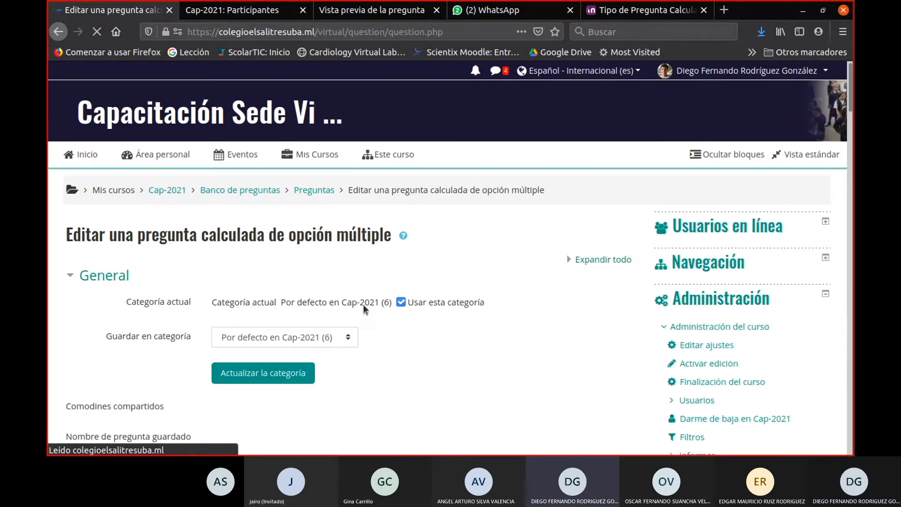
pyautogui.scroll(-15, 363, 304)
pyautogui.scroll(-8, 359, 279)
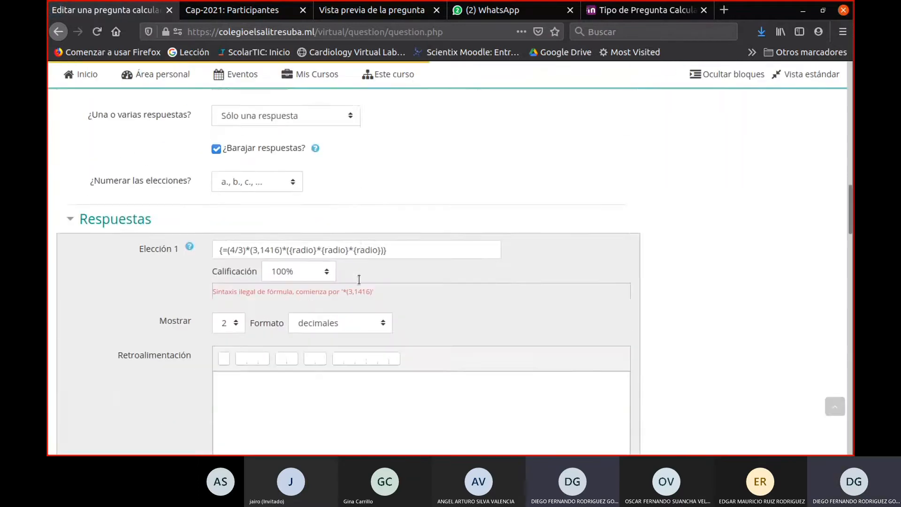
pyautogui.scroll(2, 359, 279)
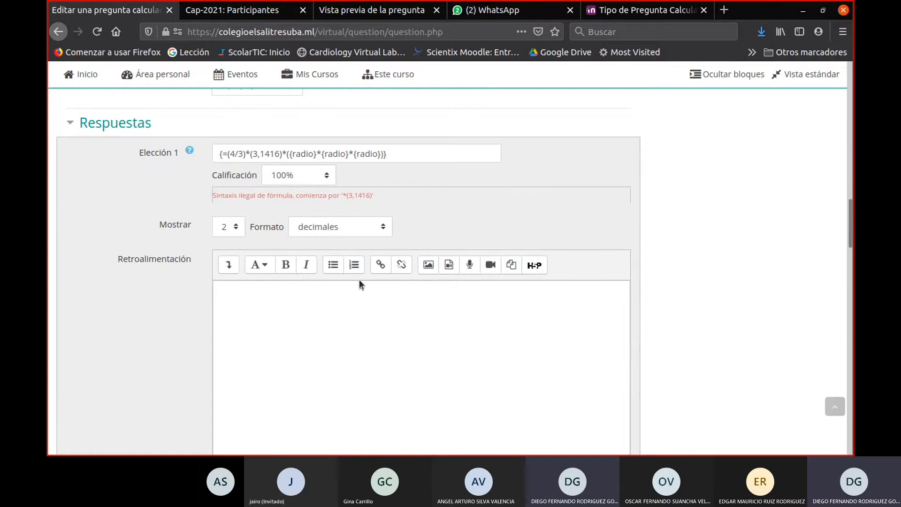
# - Change the decimal comma of pi to a point in the Elección 1 formula, giving 3.1416
pyautogui.click(260, 154)
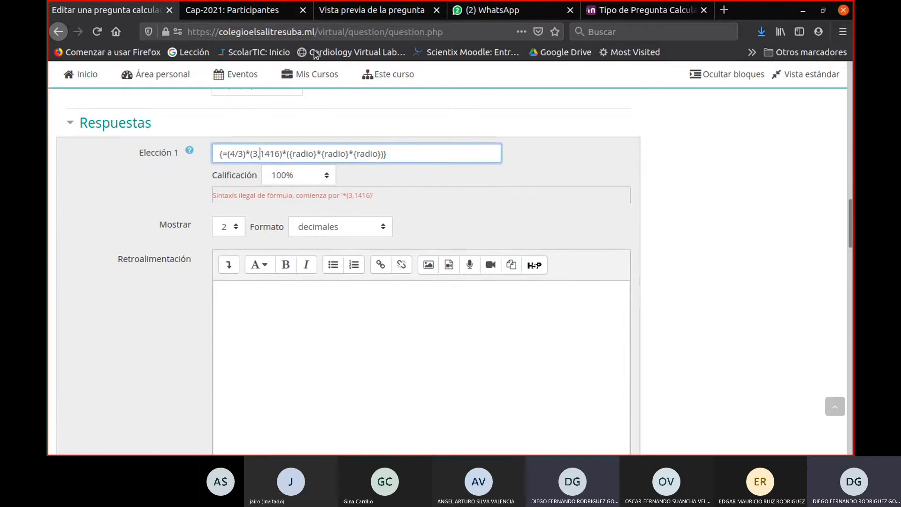
pyautogui.press('BackSpace')
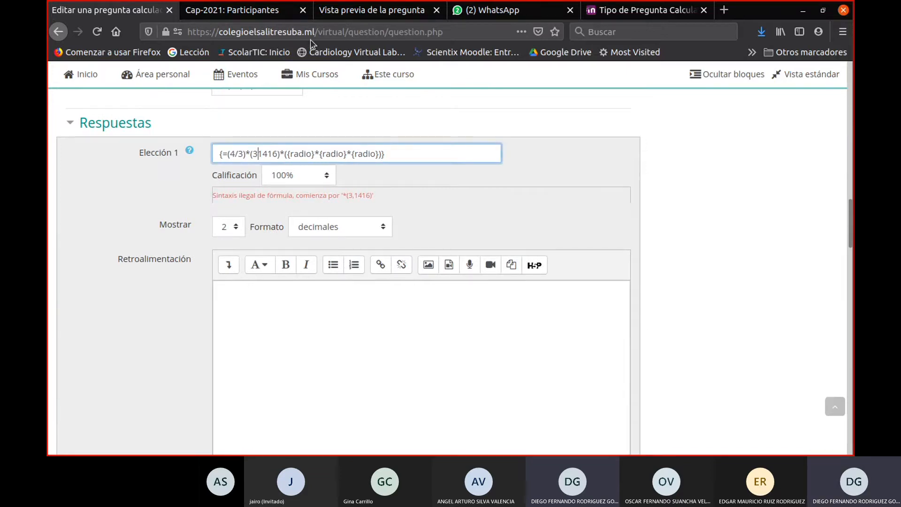
pyautogui.write('.')
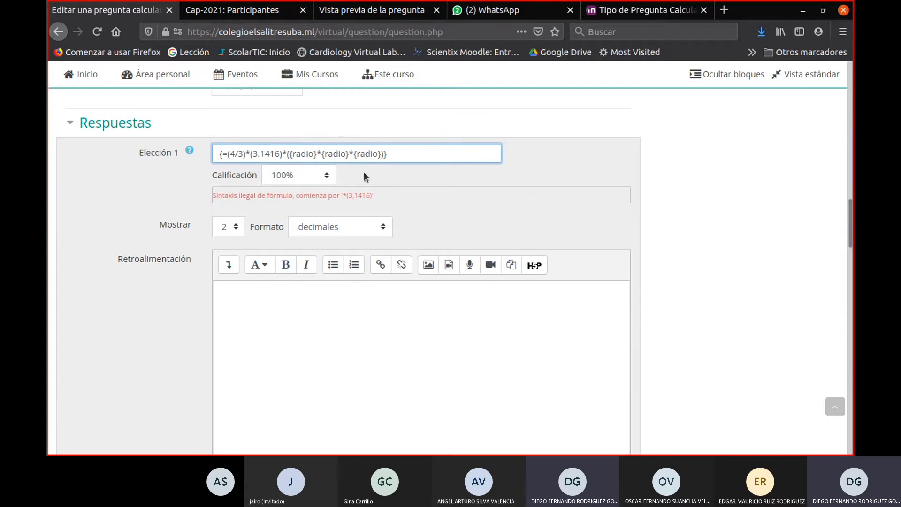
pyautogui.moveTo(345, 195); pyautogui.dragTo(368, 197)
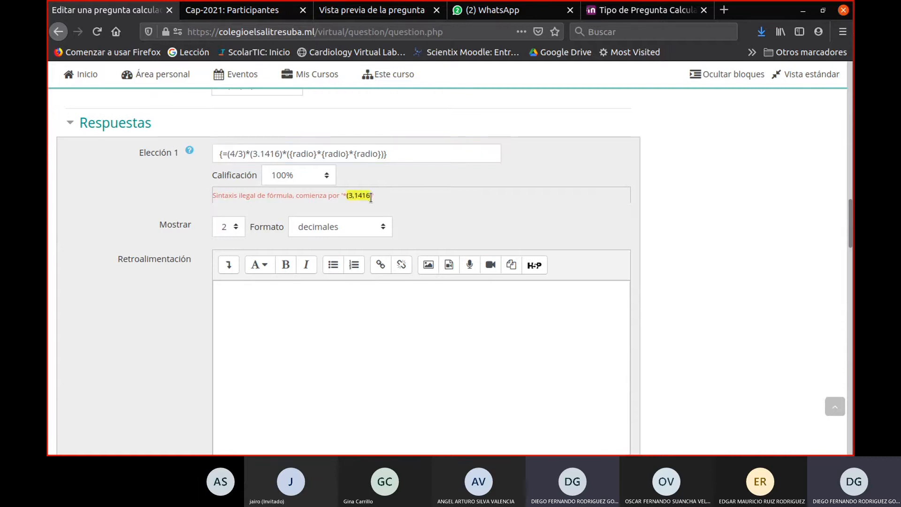
# - Save the question with the decimal-point correction and recheck the Elección 1 answer
pyautogui.scroll(-20, 357, 220)
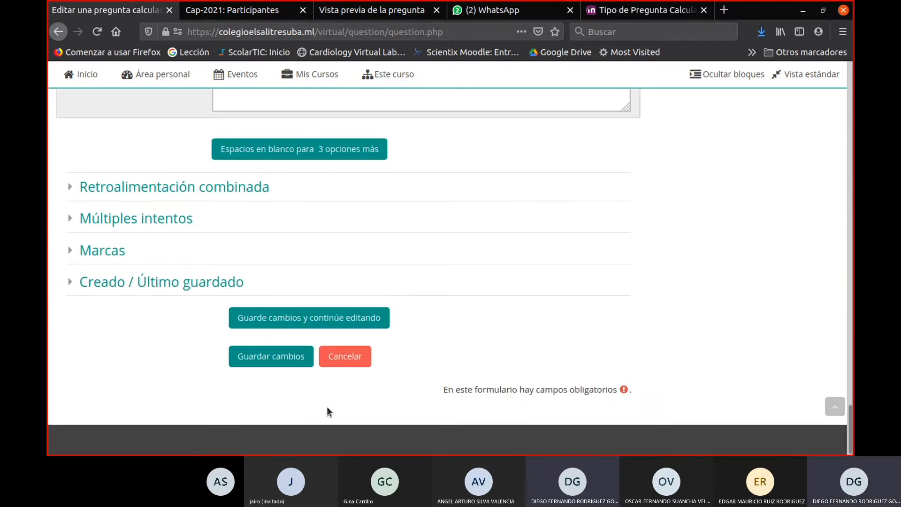
pyautogui.click(293, 365)
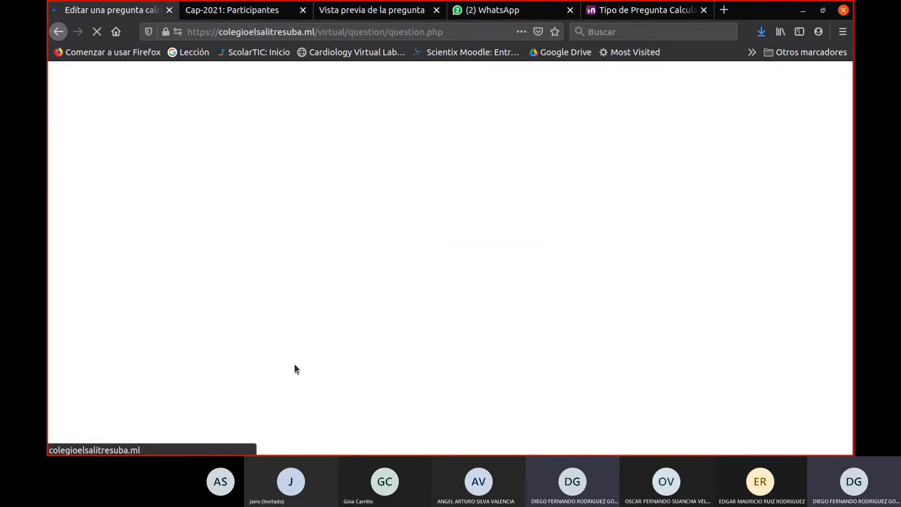
pyautogui.scroll(-15, 362, 246)
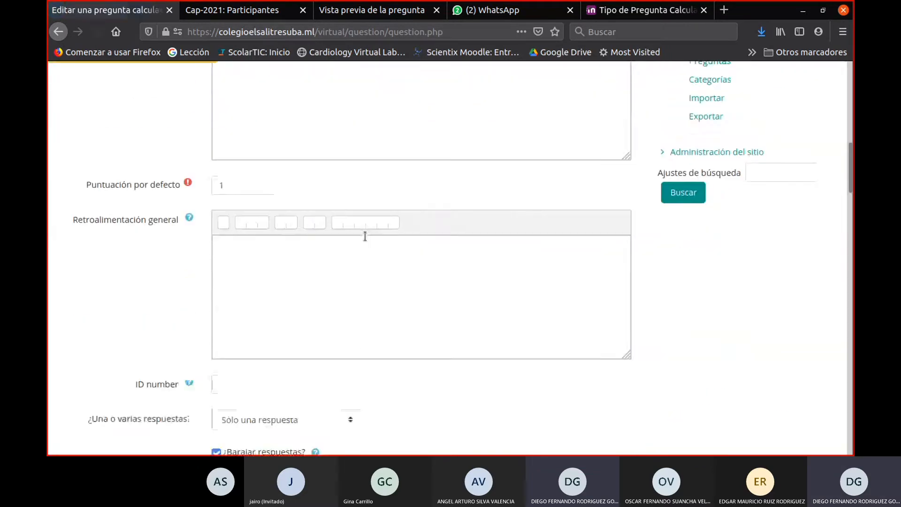
pyautogui.scroll(-5, 365, 235)
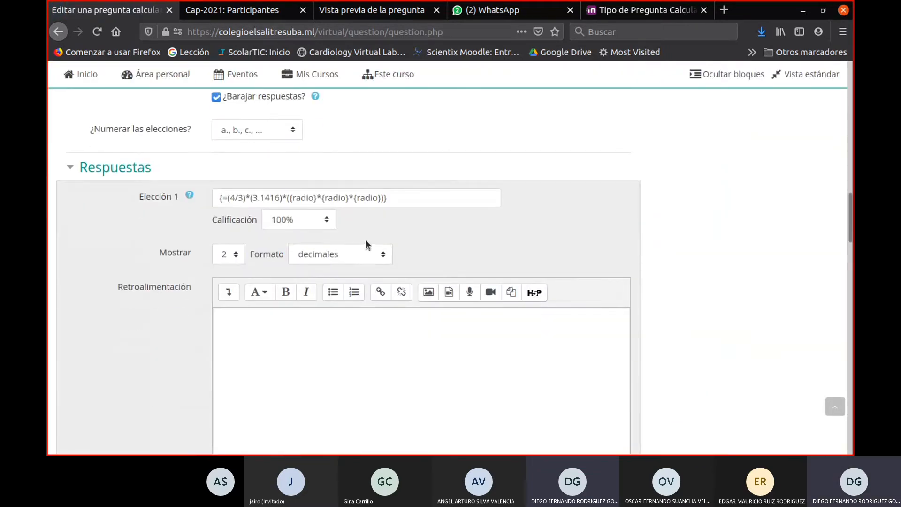
# - Replace the Elección 2 formula with a copy of Elección 1's and divide by the radius product: {=(4/3)*(3.1416)/({radio}*{radio}*{radio})}
pyautogui.moveTo(397, 197); pyautogui.dragTo(201, 196)
pyautogui.hotkey('ctrl', 'c')
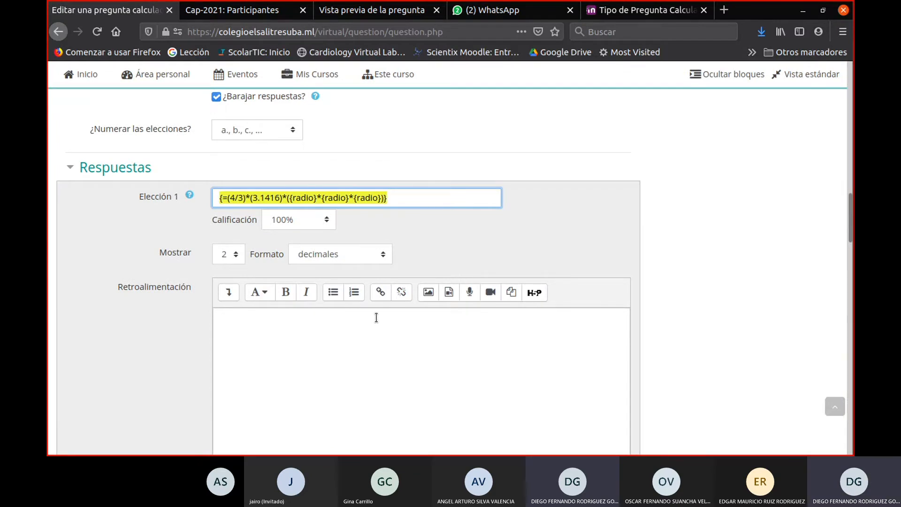
pyautogui.scroll(-6, 441, 298)
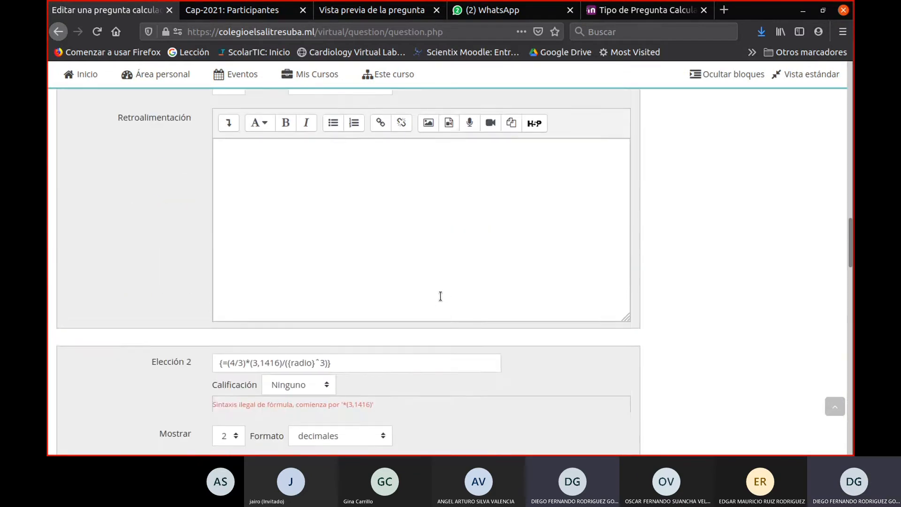
pyautogui.moveTo(378, 262); pyautogui.dragTo(179, 264)
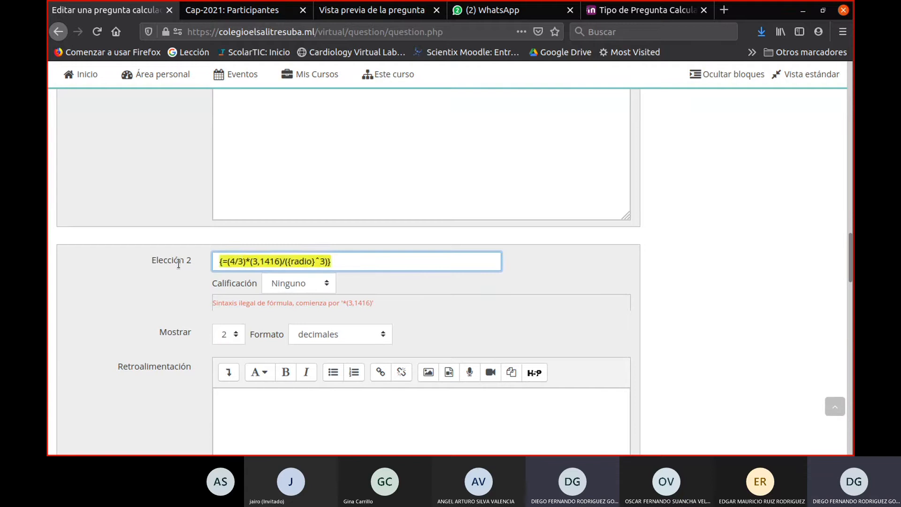
pyautogui.hotkey('ctrl', 'v')
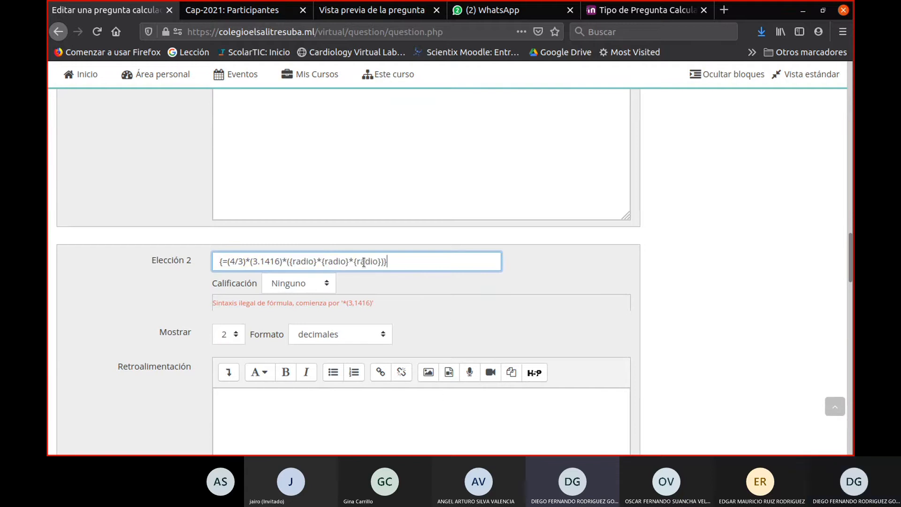
pyautogui.click(286, 262)
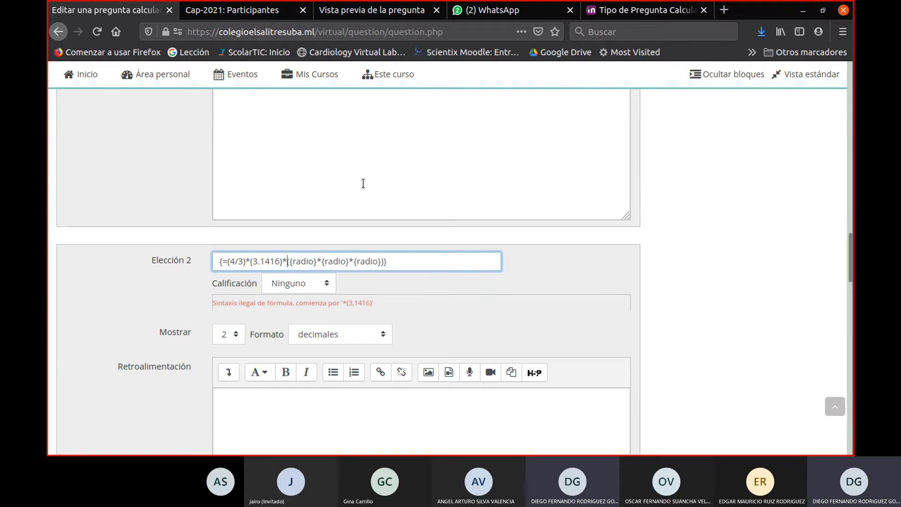
pyautogui.press('BackSpace')
pyautogui.write('/')
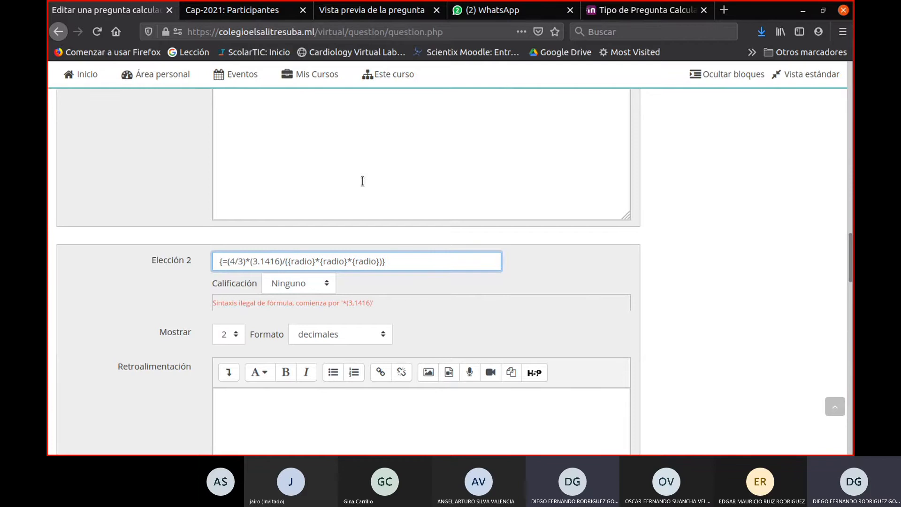
# - Replace the Elección 3 formula with a copy of Elección 2's and remove one radius factor: {=(4/3)*(3.1416)/({radio}*{radio})}
pyautogui.hotkey('ctrl', 'a')
pyautogui.hotkey('ctrl', 'c')
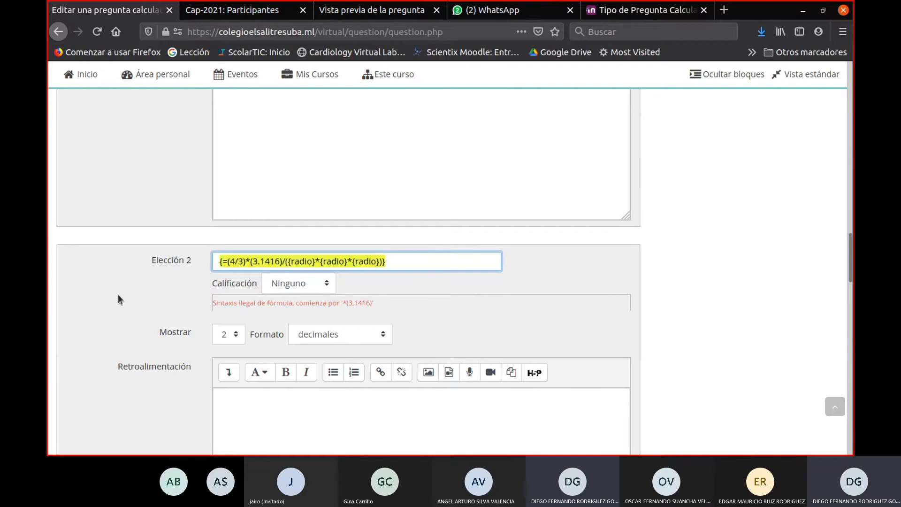
pyautogui.scroll(-7, 299, 286)
pyautogui.moveTo(345, 240); pyautogui.dragTo(167, 214)
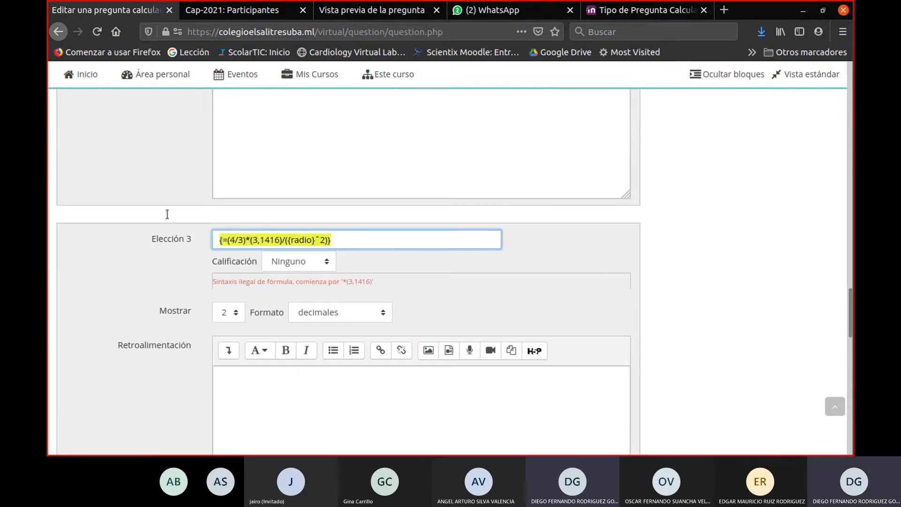
pyautogui.hotkey('ctrl', 'v')
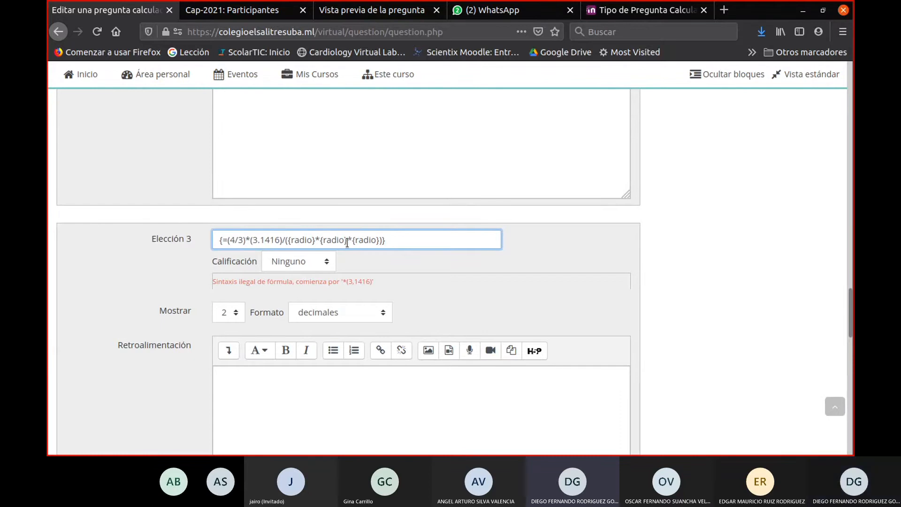
pyautogui.moveTo(349, 243); pyautogui.dragTo(379, 241)
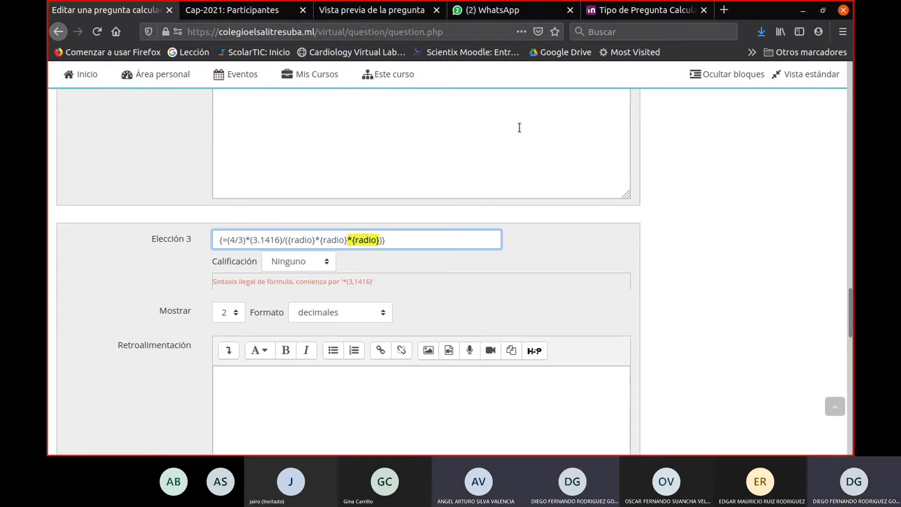
pyautogui.press('Delete')
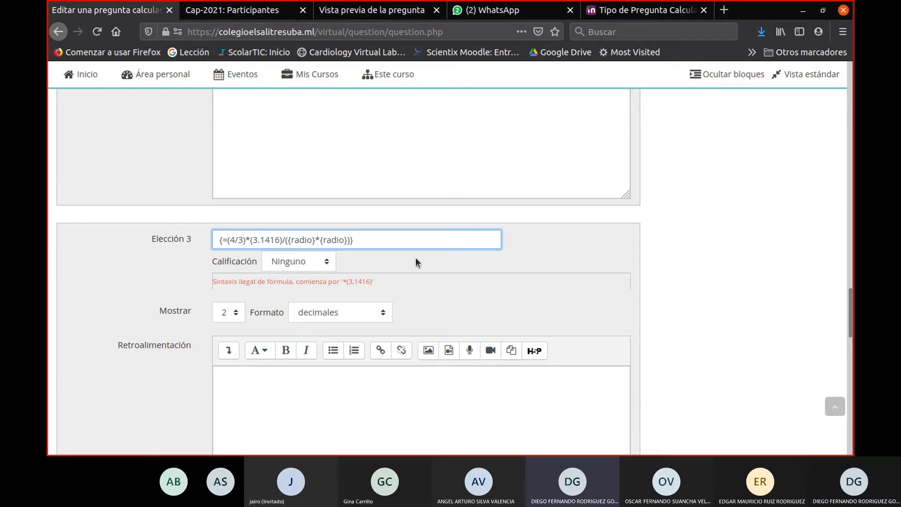
pyautogui.press('BackSpace')
# - Replace the Elección 4 formula with a copy of Elección 2's: {=(4/3)*(3.1416)/({radio}*{radio}*{radio})}
pyautogui.scroll(-2, 408, 256)
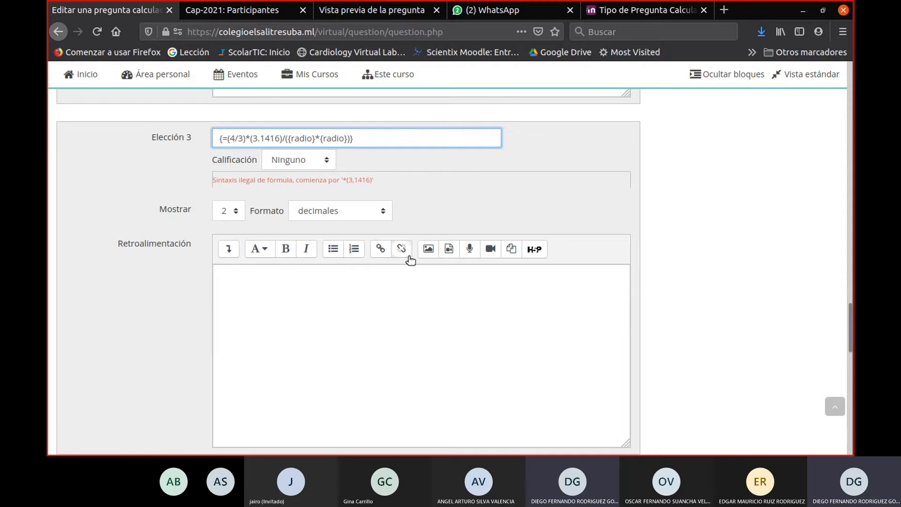
pyautogui.scroll(-5, 451, 299)
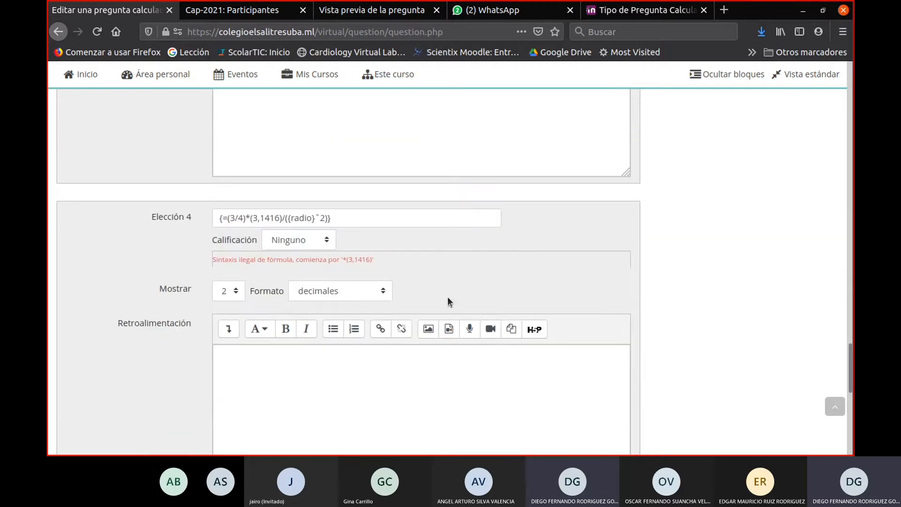
pyautogui.scroll(4, 382, 230)
pyautogui.moveTo(373, 104); pyautogui.dragTo(150, 103)
pyautogui.scroll(12, 300, 234)
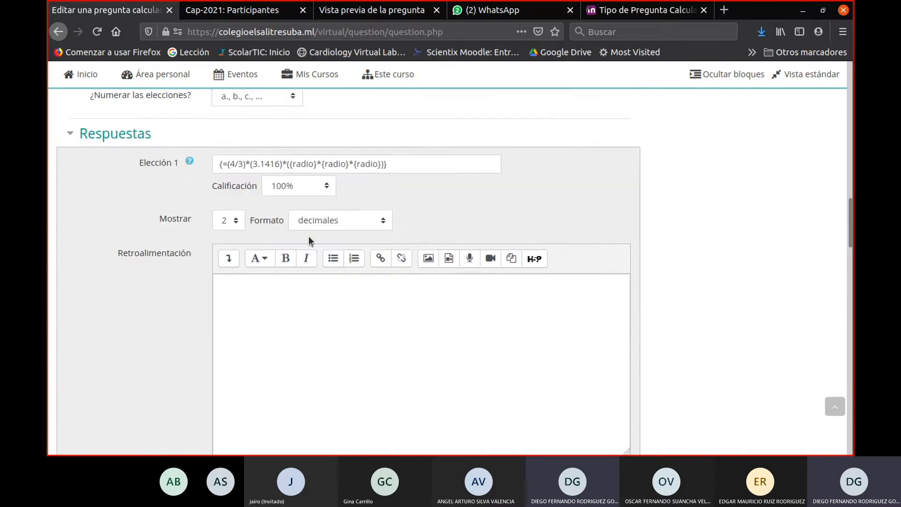
pyautogui.scroll(-6, 308, 235)
pyautogui.click(155, 186)
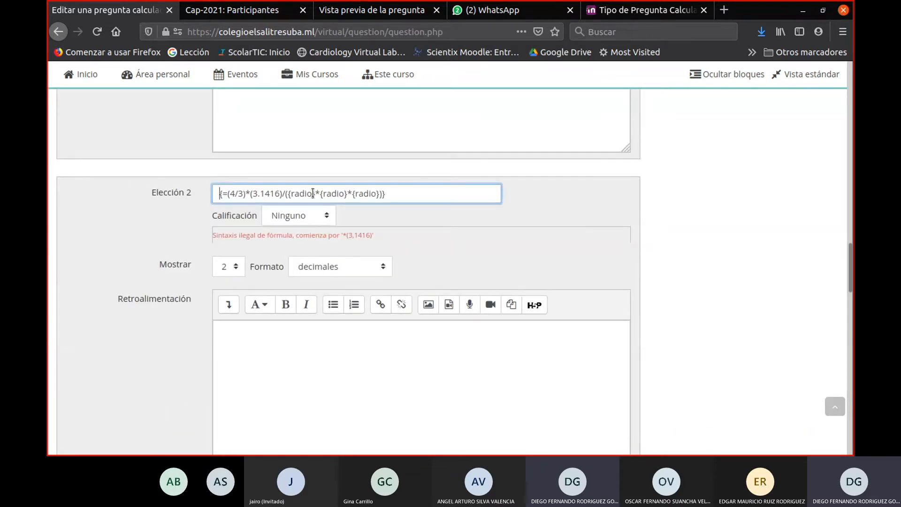
pyautogui.moveTo(419, 189); pyautogui.dragTo(143, 189)
pyautogui.hotkey('ctrl', 'c')
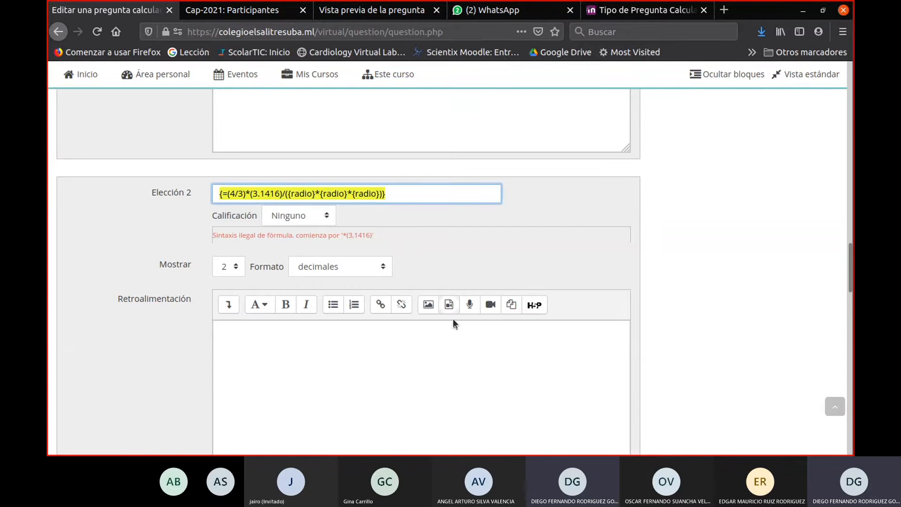
pyautogui.scroll(-15, 446, 396)
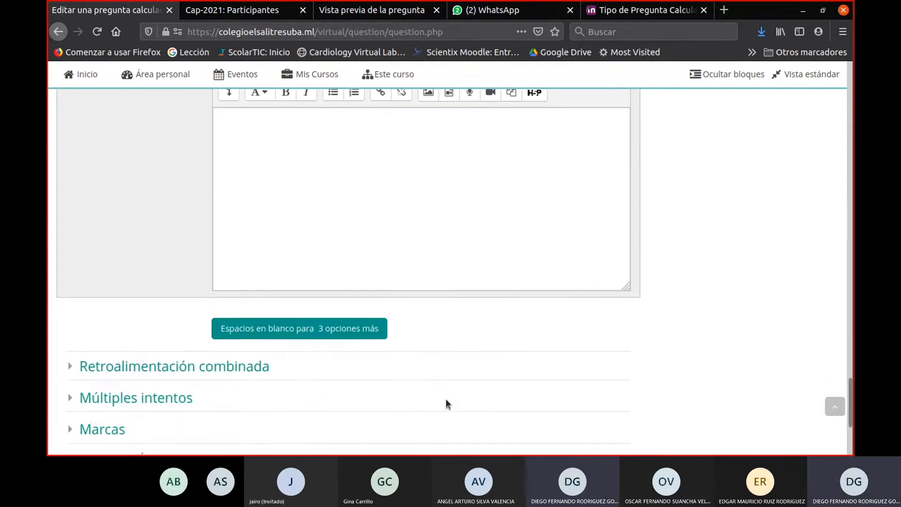
pyautogui.scroll(5, 446, 399)
pyautogui.moveTo(379, 218); pyautogui.dragTo(135, 215)
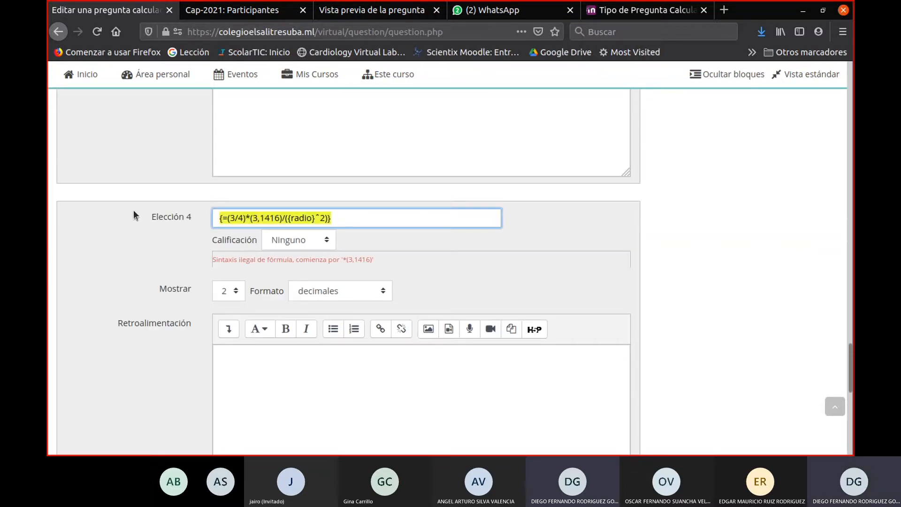
pyautogui.hotkey('ctrl', 'v')
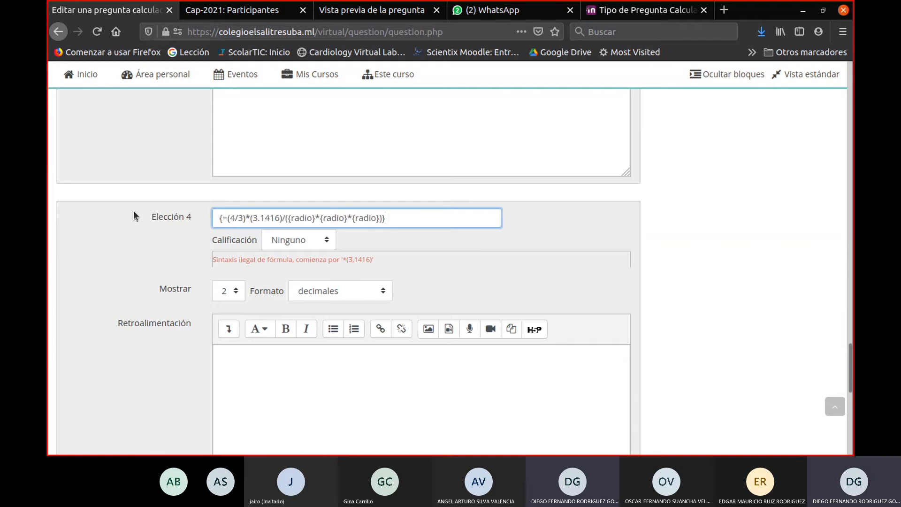
# - Invert the fraction in the Elección 4 formula to 3/4 and save the question changes
pyautogui.click(233, 218)
pyautogui.press('BackSpace')
pyautogui.write('3')
pyautogui.press('BackSpace')
pyautogui.write('4')
pyautogui.scroll(-9, 463, 305)
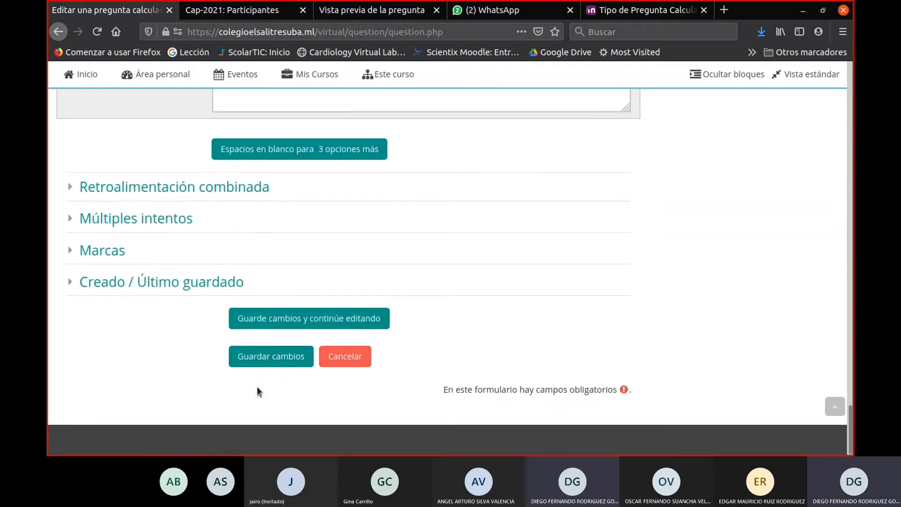
pyautogui.click(271, 359)
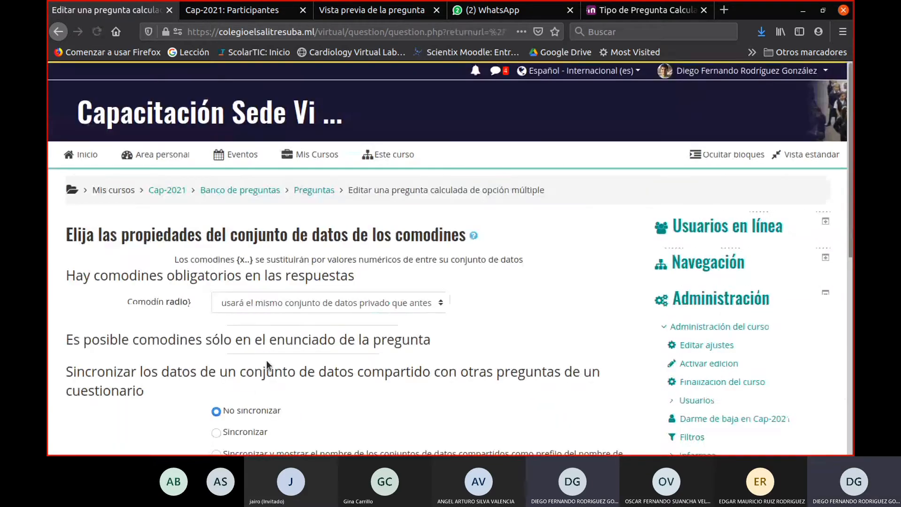
# - Continue to the dataset items with No sincronizar kept and review the formulas and calculated results of the four answer choices
pyautogui.scroll(-5, 319, 332)
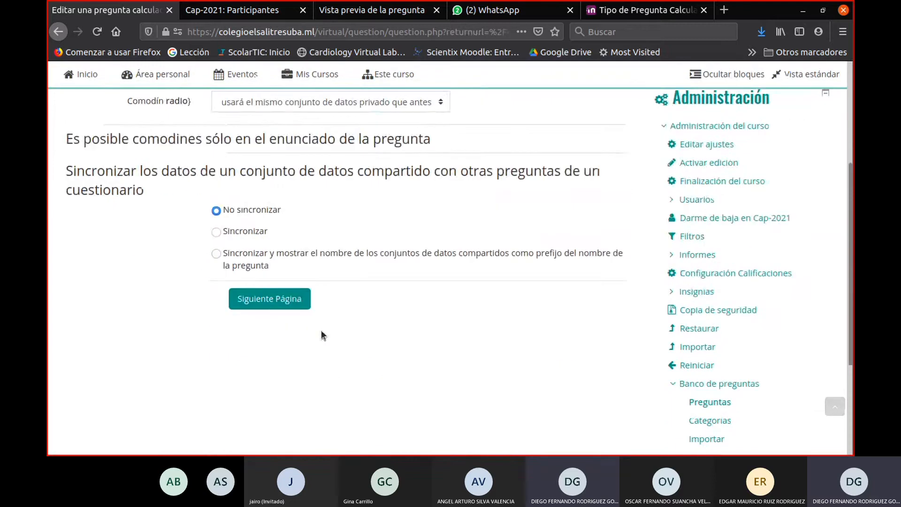
pyautogui.click(288, 243)
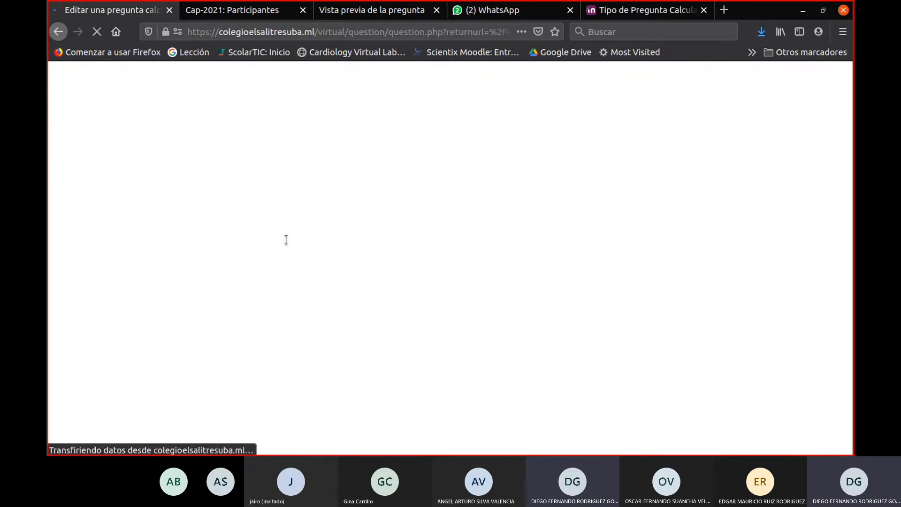
pyautogui.scroll(-8, 402, 356)
pyautogui.scroll(-3, 402, 359)
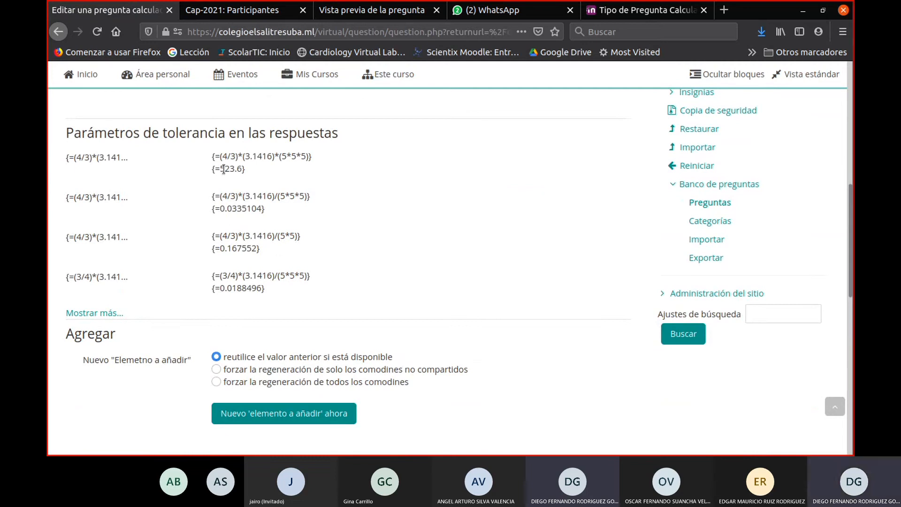
pyautogui.moveTo(221, 171); pyautogui.dragTo(241, 171)
pyautogui.moveTo(220, 207); pyautogui.dragTo(265, 213)
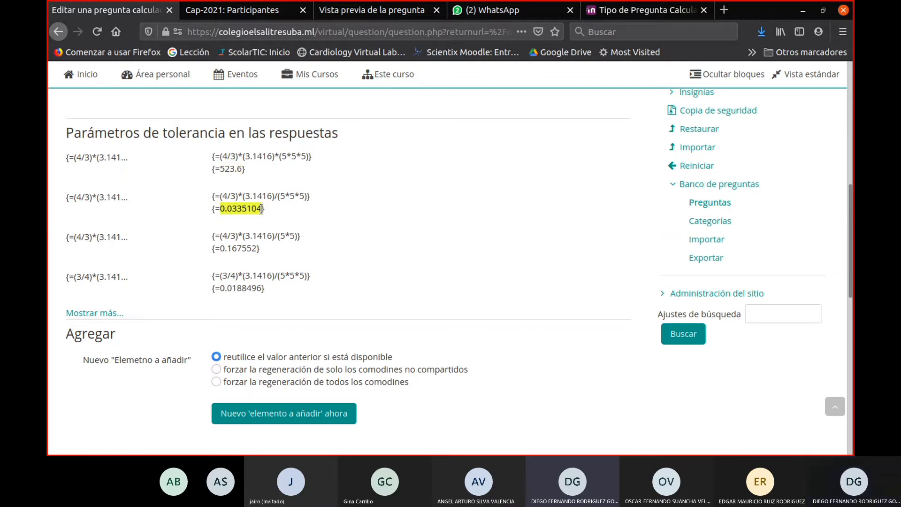
pyautogui.moveTo(220, 249); pyautogui.dragTo(259, 249)
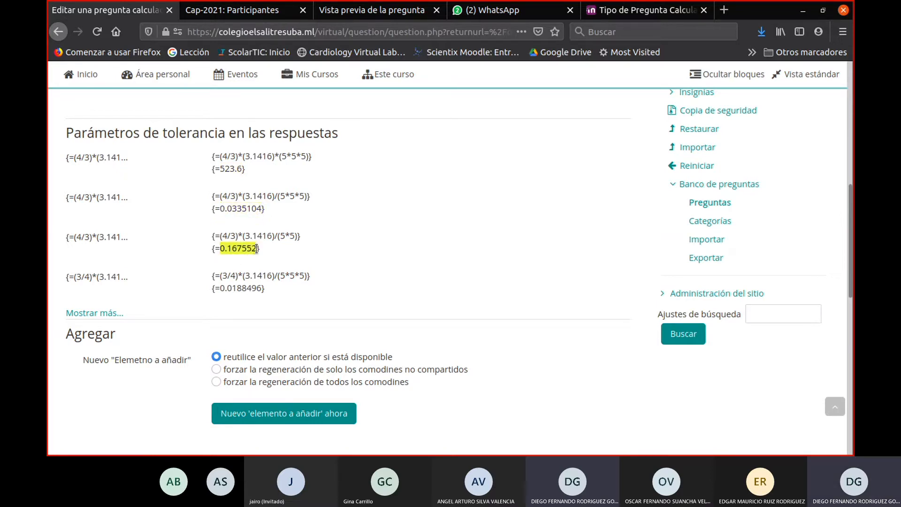
pyautogui.moveTo(220, 288); pyautogui.dragTo(261, 289)
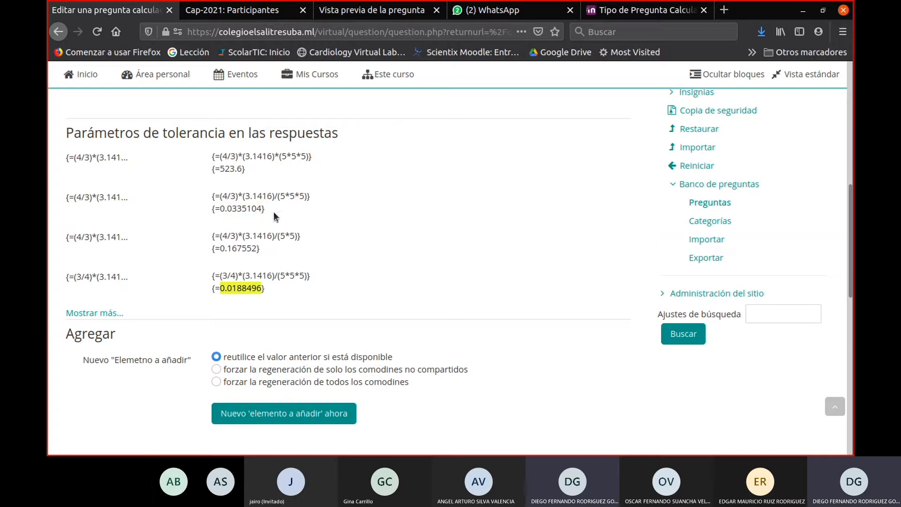
pyautogui.moveTo(279, 156); pyautogui.dragTo(312, 157)
pyautogui.moveTo(213, 160); pyautogui.dragTo(314, 156)
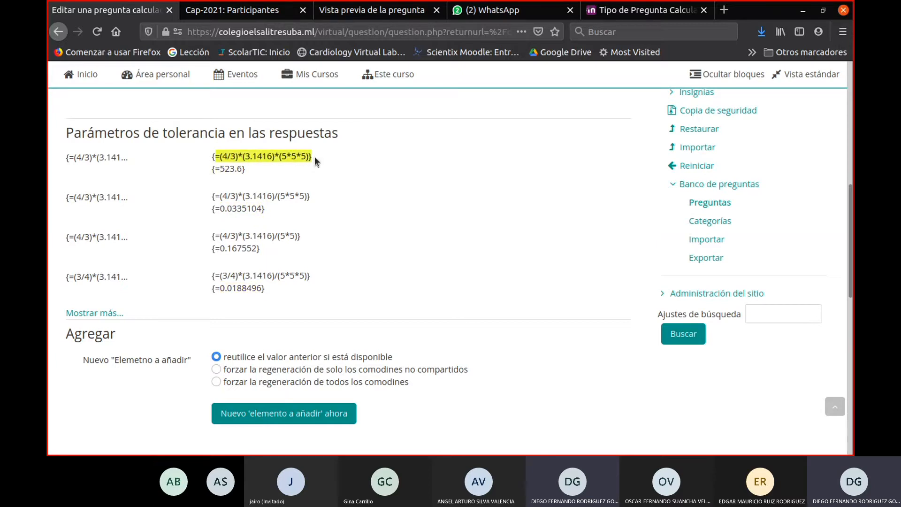
# - Save the wildcard dataset changes of the sphere-volume question
pyautogui.scroll(-3, 291, 366)
pyautogui.scroll(-5, 290, 382)
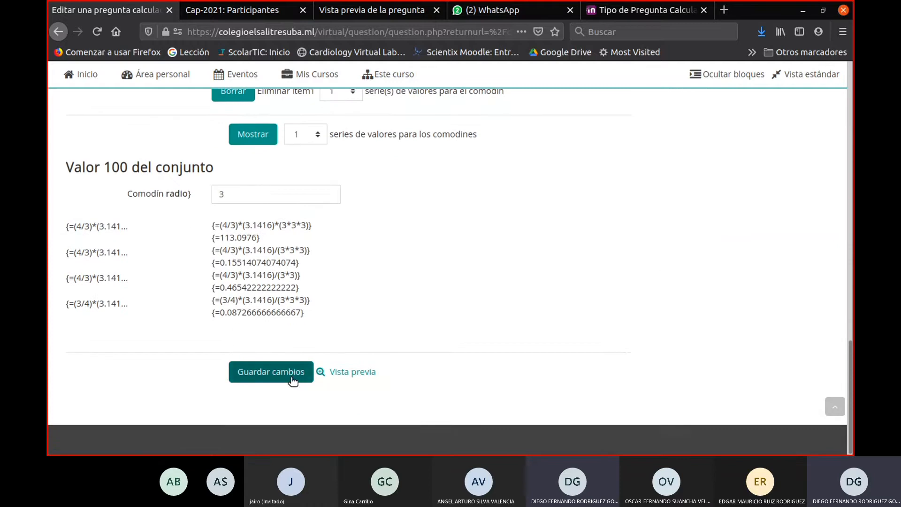
pyautogui.click(294, 372)
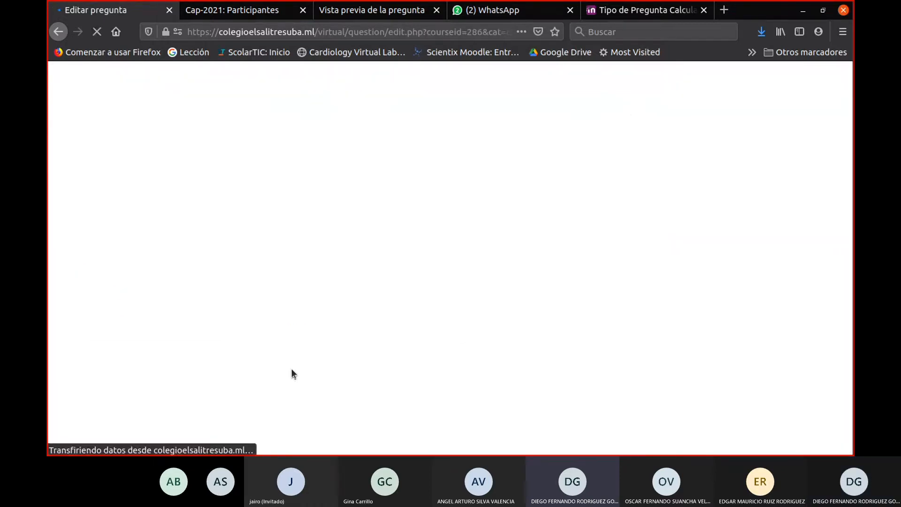
# - Preview the question Volumen de una esfera and check its statement, generated radius and answer options
pyautogui.scroll(-5, 292, 371)
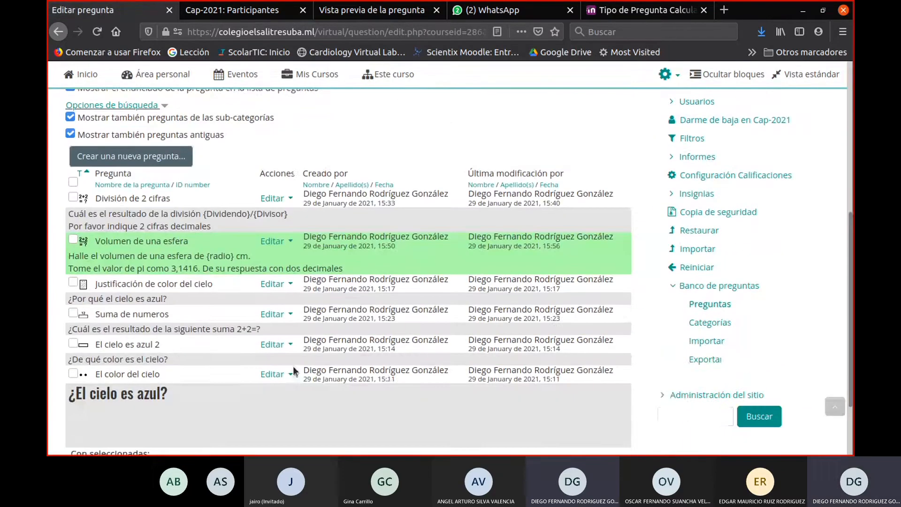
pyautogui.click(271, 242)
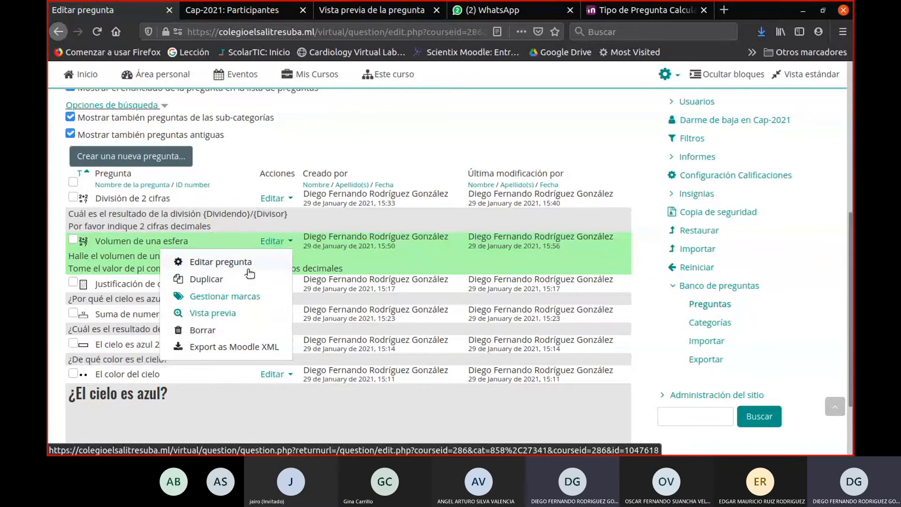
pyautogui.click(213, 313)
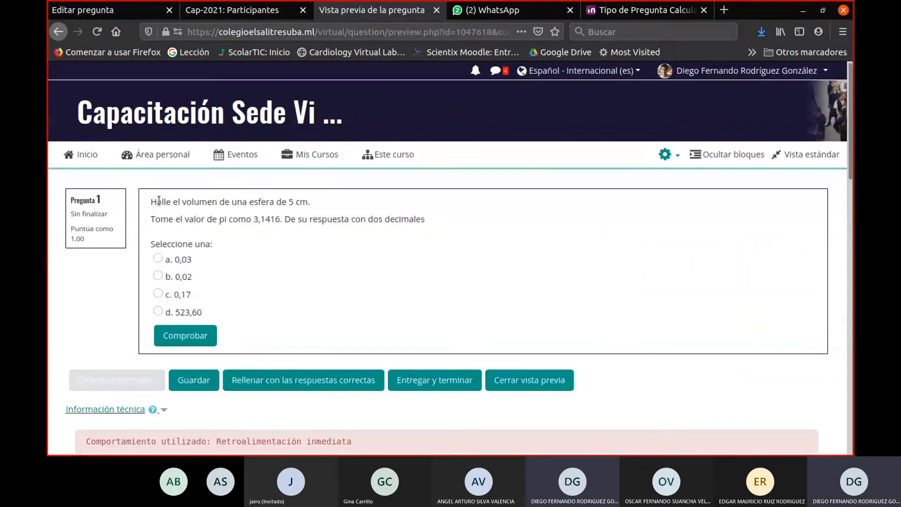
pyautogui.moveTo(151, 202); pyautogui.dragTo(313, 206)
pyautogui.moveTo(155, 219); pyautogui.dragTo(282, 224)
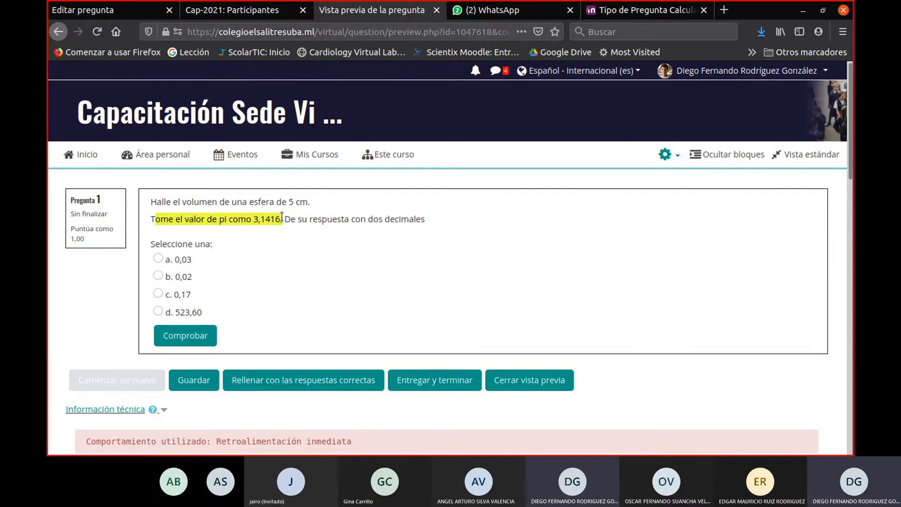
pyautogui.moveTo(283, 220); pyautogui.dragTo(370, 229)
pyautogui.moveTo(291, 219); pyautogui.dragTo(440, 219)
pyautogui.click(180, 255)
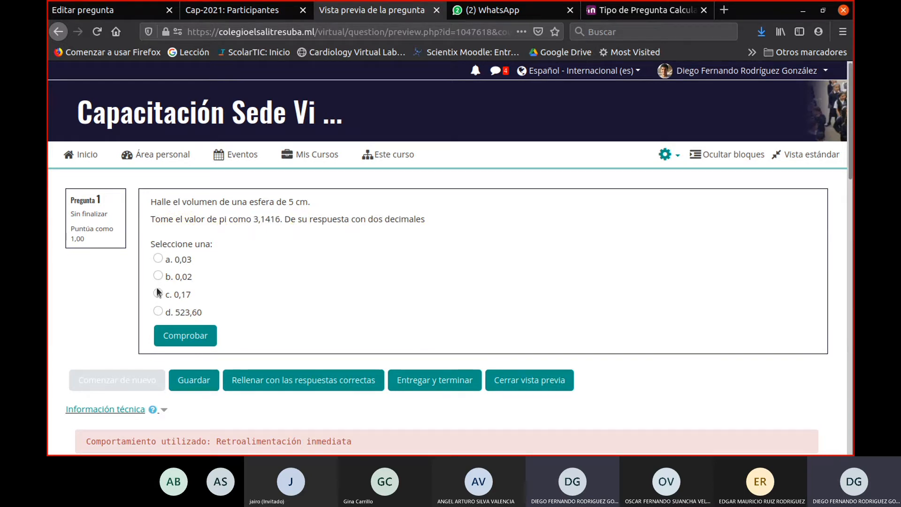
pyautogui.doubleClick(290, 203)
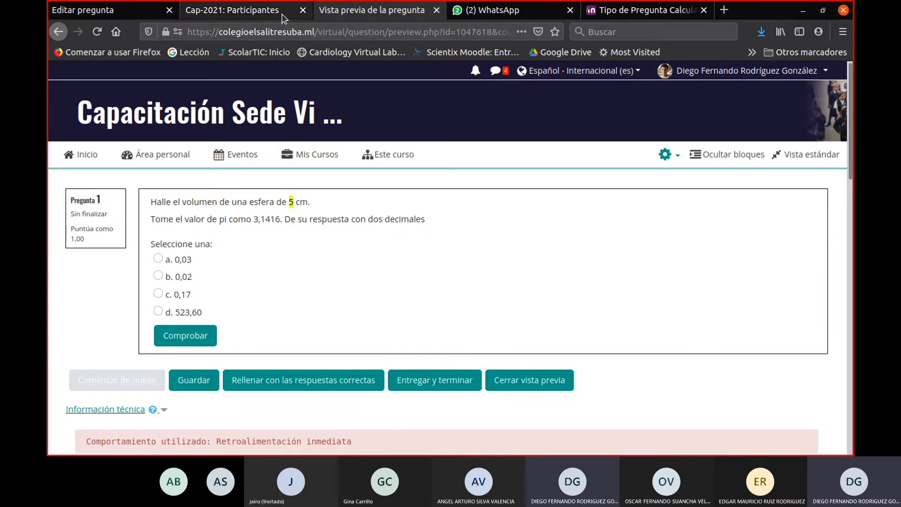
# - Preview Volumen de una esfera two more times to compare the generated radius and answer options
pyautogui.click(214, 12)
pyautogui.click(121, 13)
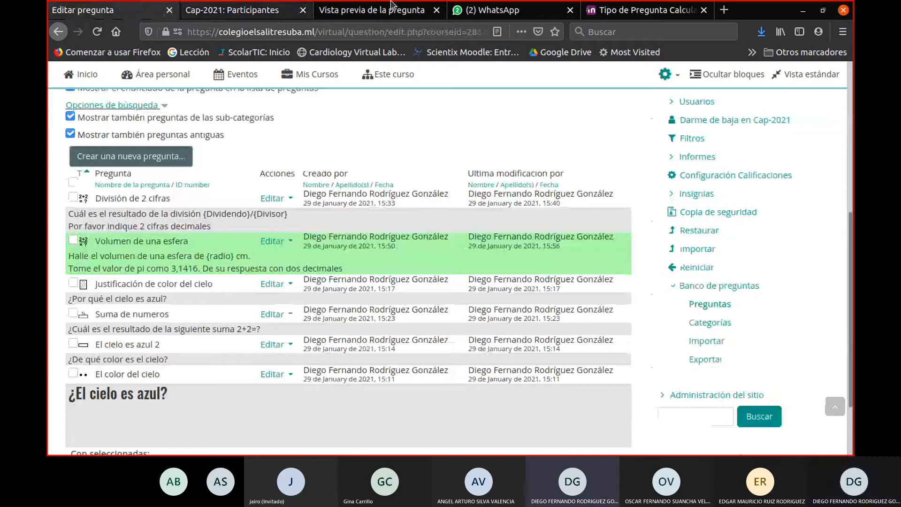
pyautogui.click(319, 18)
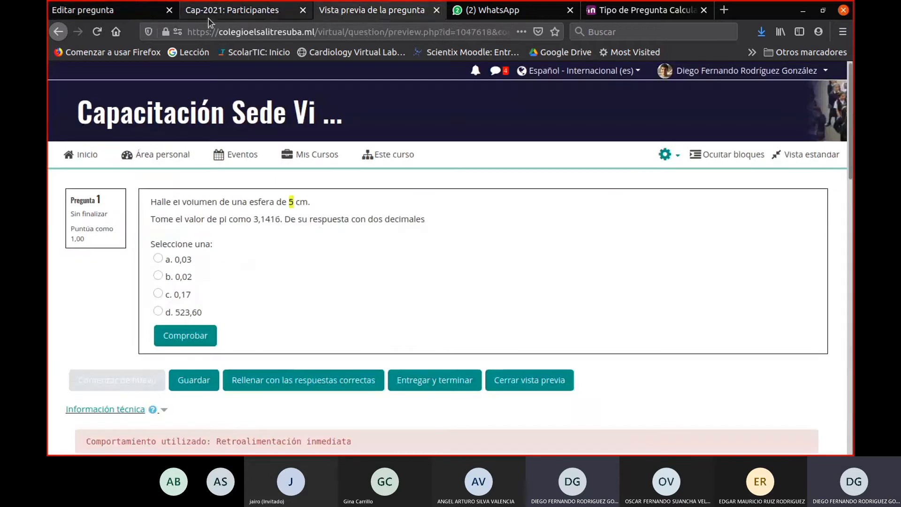
pyautogui.click(133, 12)
pyautogui.click(276, 241)
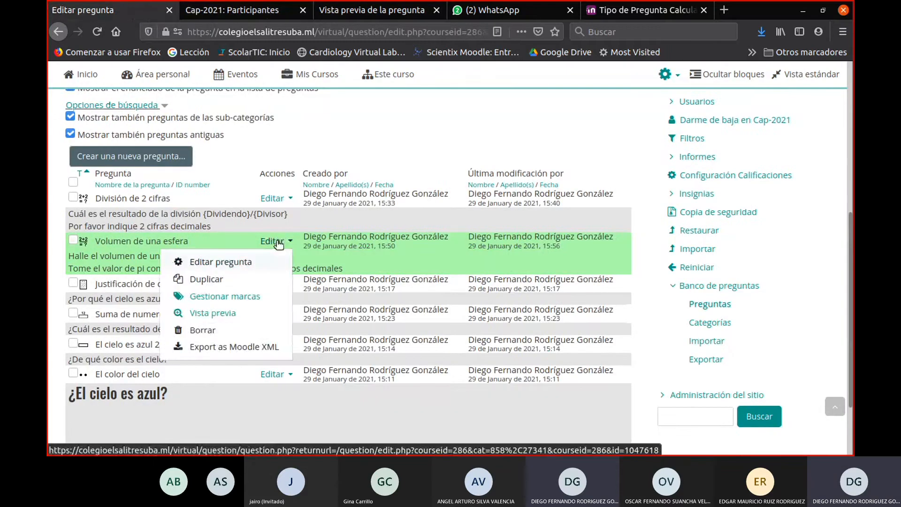
pyautogui.click(232, 312)
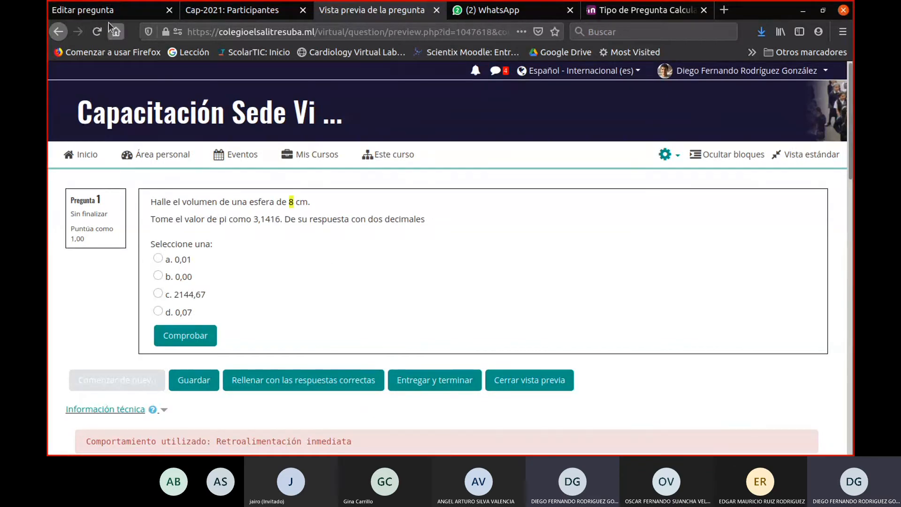
pyautogui.click(114, 9)
pyautogui.click(278, 243)
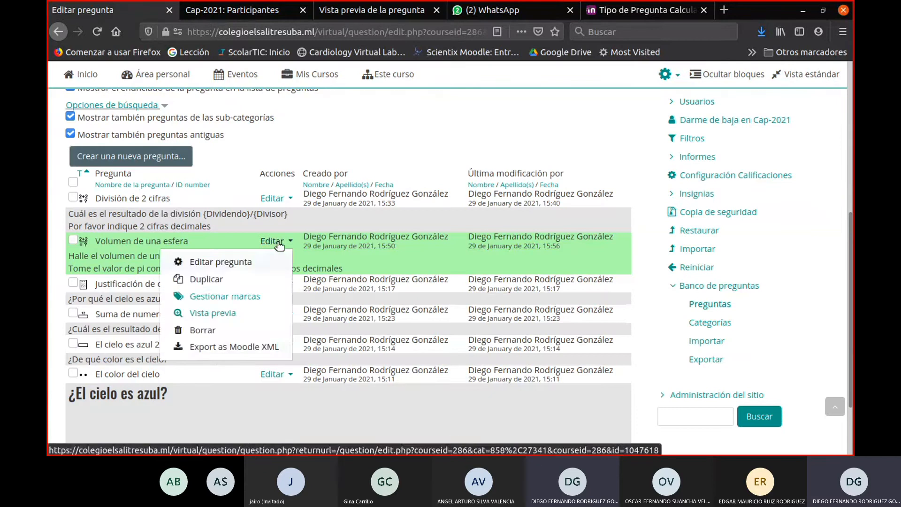
pyautogui.click(221, 315)
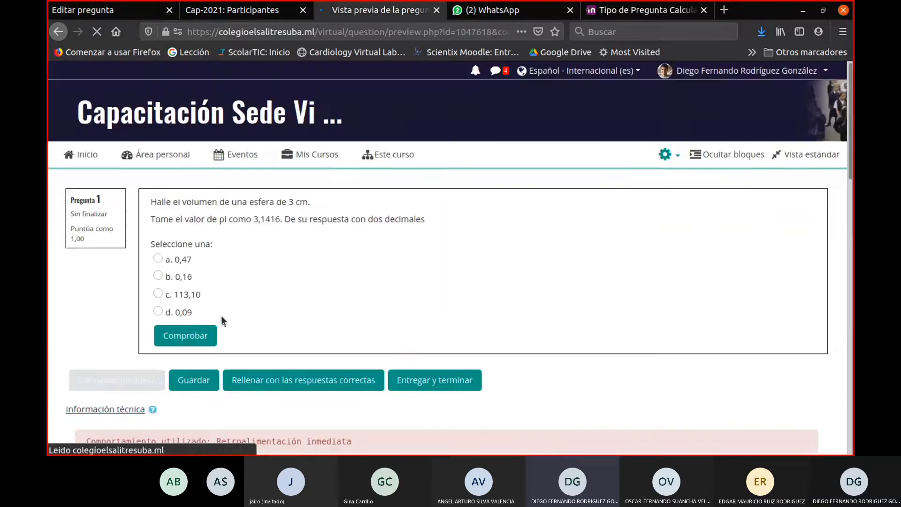
pyautogui.tripleClick(291, 203)
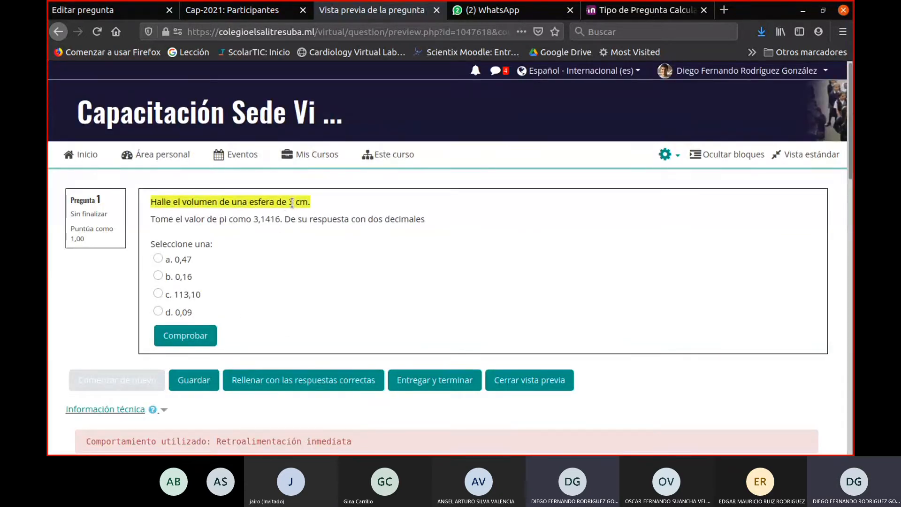
pyautogui.click(292, 204)
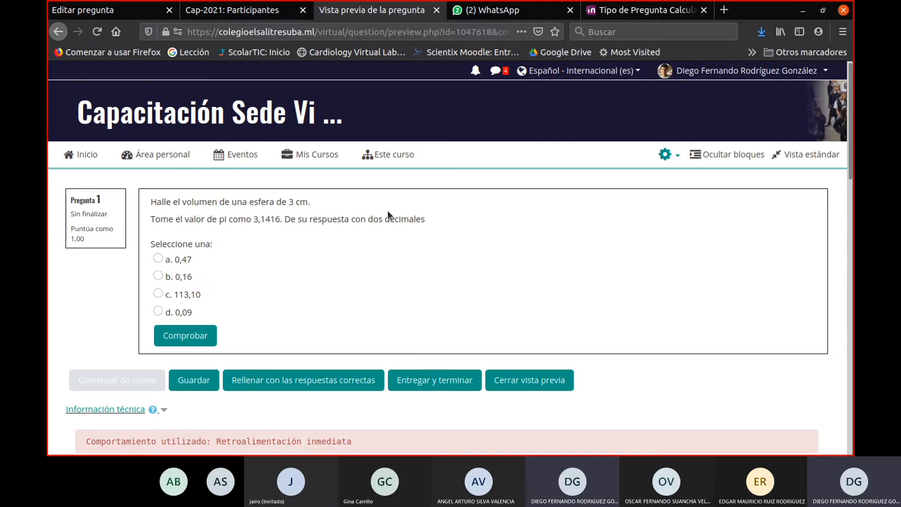
# - Fill the preview with the correct answer, close it and return to the question list
pyautogui.click(359, 386)
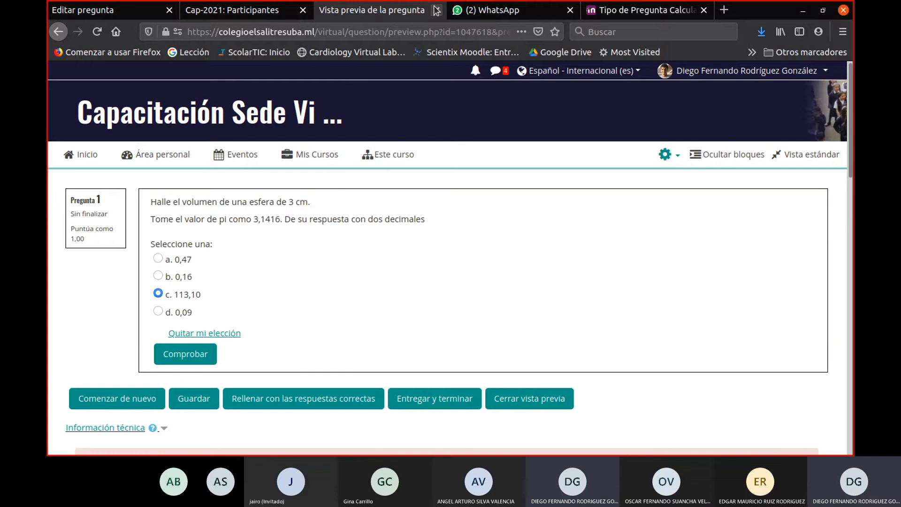
pyautogui.click(436, 9)
pyautogui.click(112, 10)
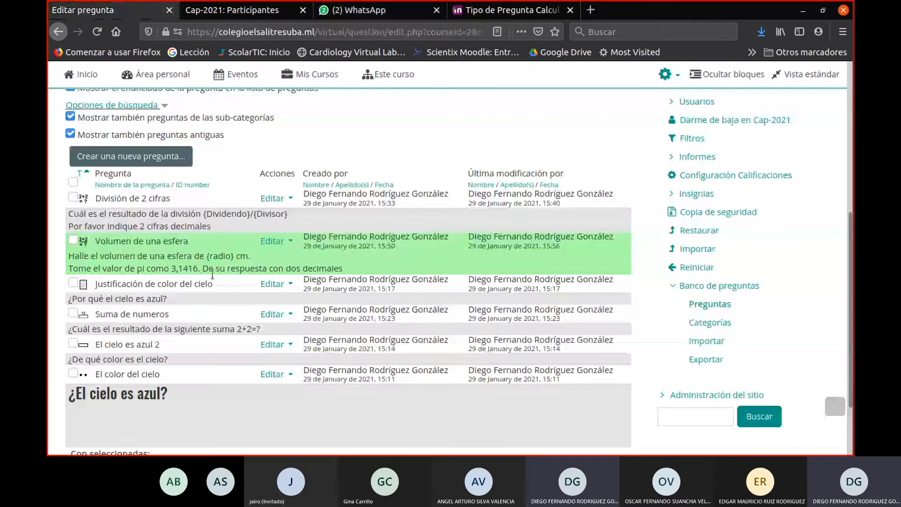
# - Reload the question bank and open the short-answer question El cielo es azul 2 for editing
pyautogui.click(721, 287)
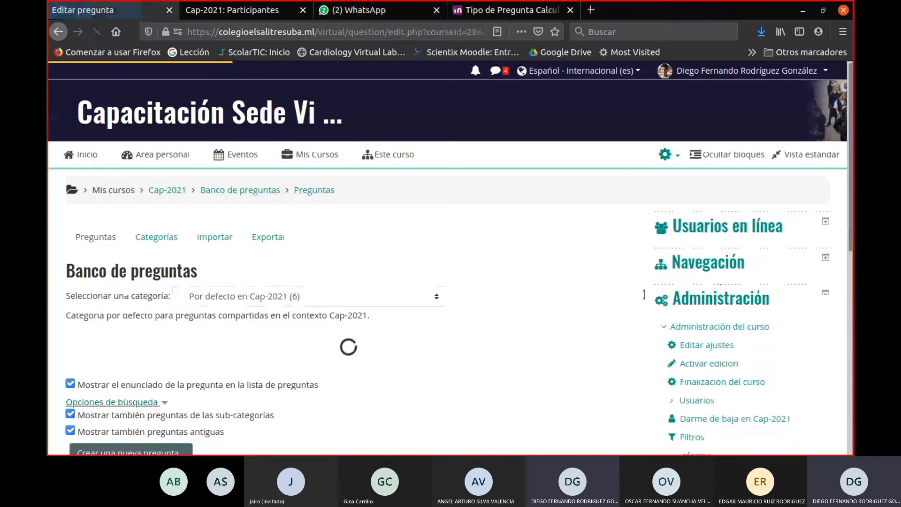
pyautogui.scroll(-5, 209, 210)
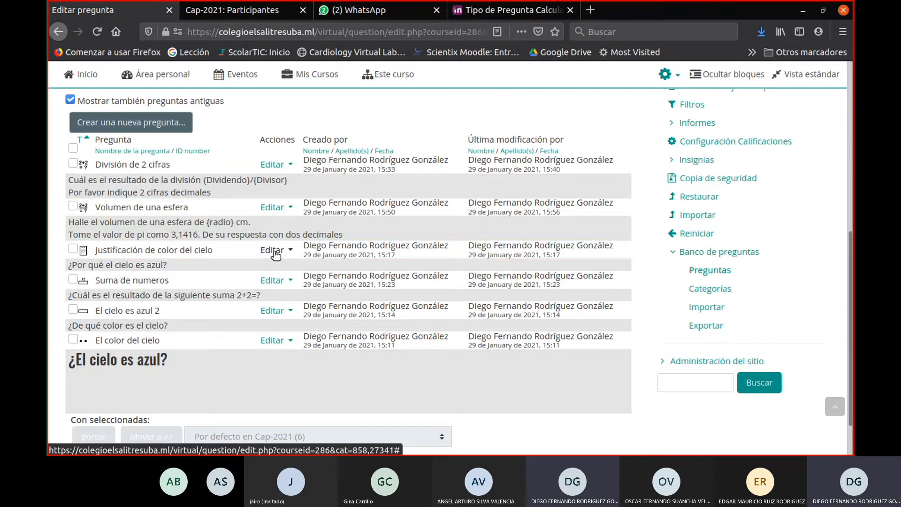
pyautogui.click(273, 312)
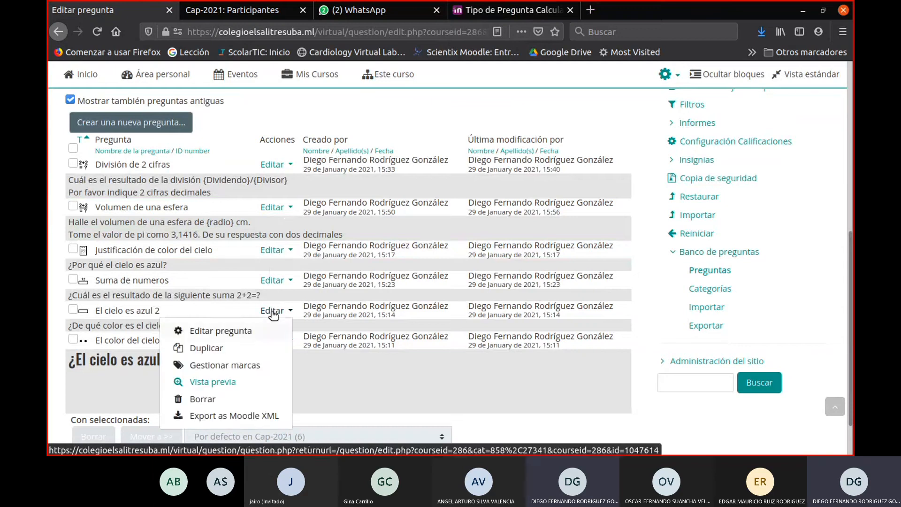
pyautogui.click(207, 332)
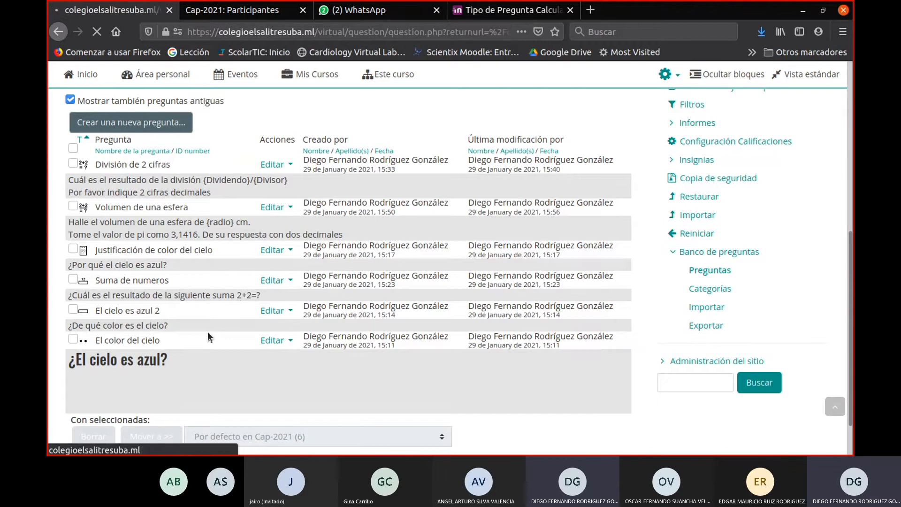
# - Review the short-answer question's name, statement, upper/lower-case setting, accepted answers and grading without editing them
pyautogui.scroll(-3, 310, 310)
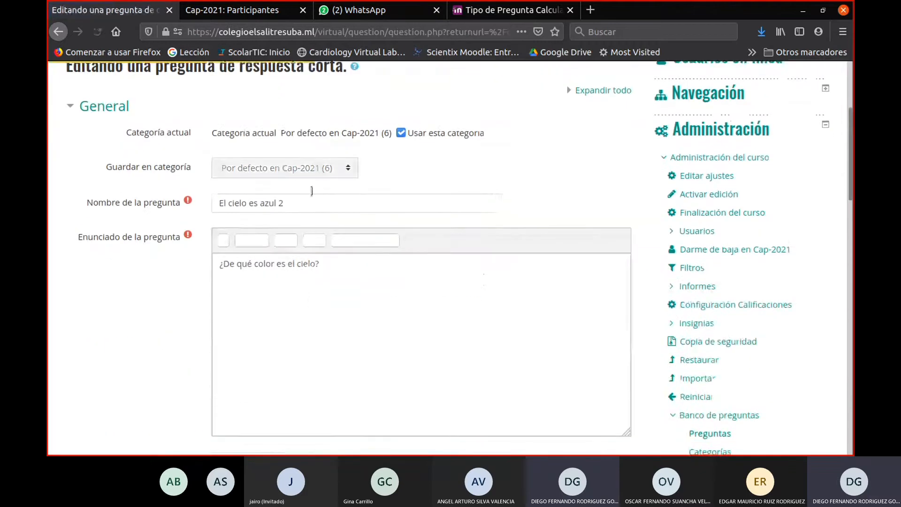
pyautogui.click(252, 184)
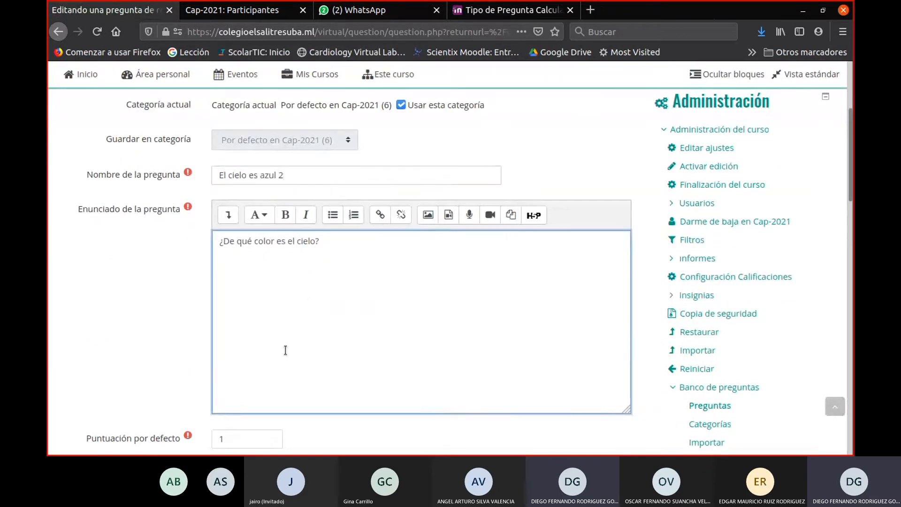
pyautogui.scroll(-8, 291, 338)
pyautogui.scroll(-2, 303, 316)
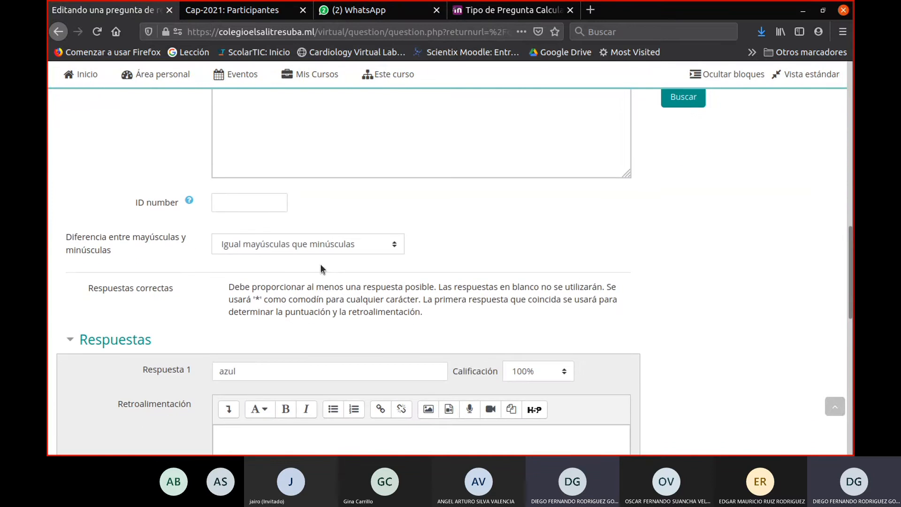
pyautogui.scroll(-2, 303, 310)
pyautogui.click(302, 309)
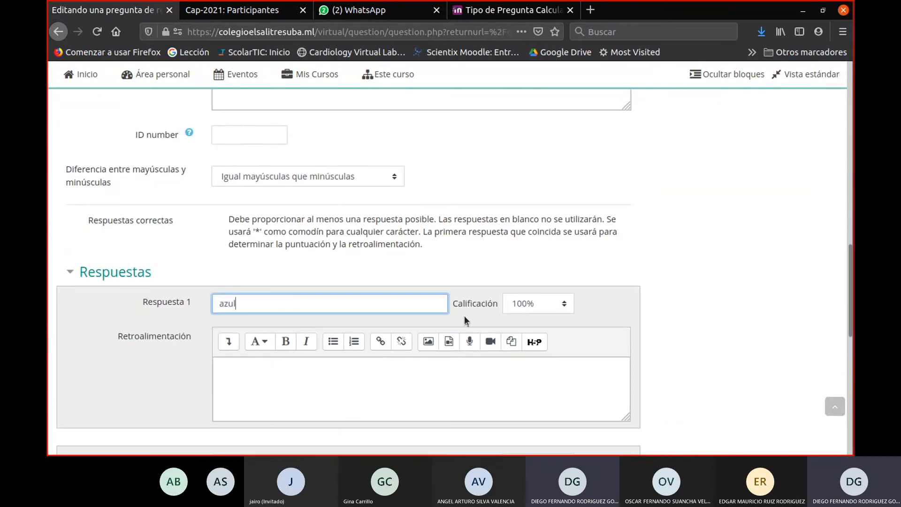
pyautogui.scroll(-3, 486, 317)
pyautogui.scroll(15, 476, 375)
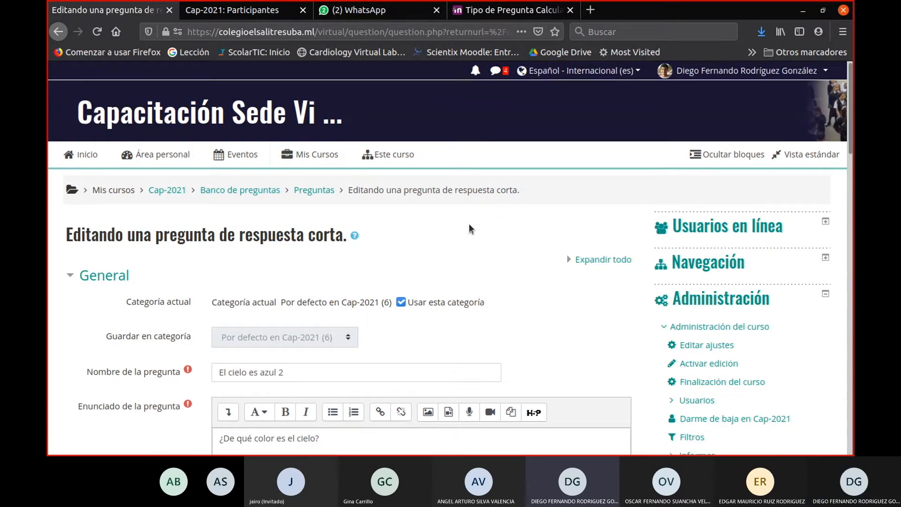
pyautogui.scroll(-15, 469, 225)
pyautogui.scroll(-5, 452, 301)
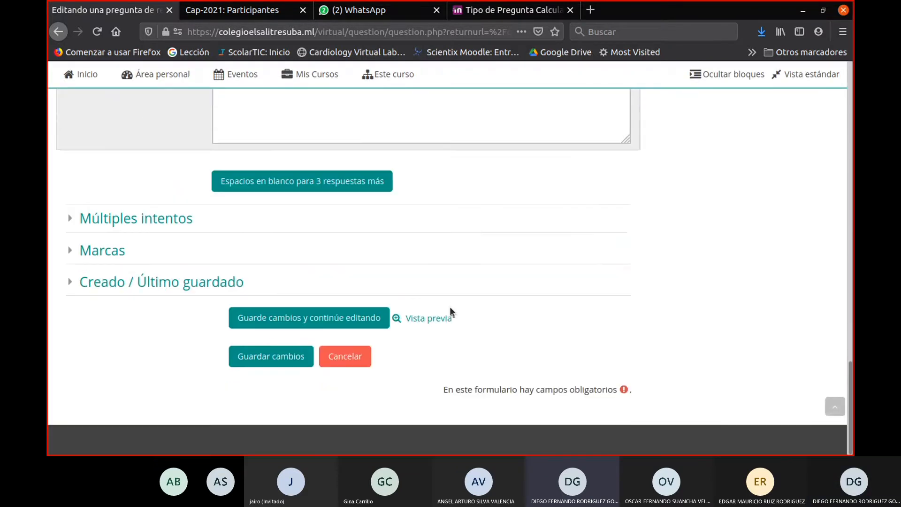
# - Save the short-answer question El cielo es azul 2 and return to the question list
pyautogui.click(266, 364)
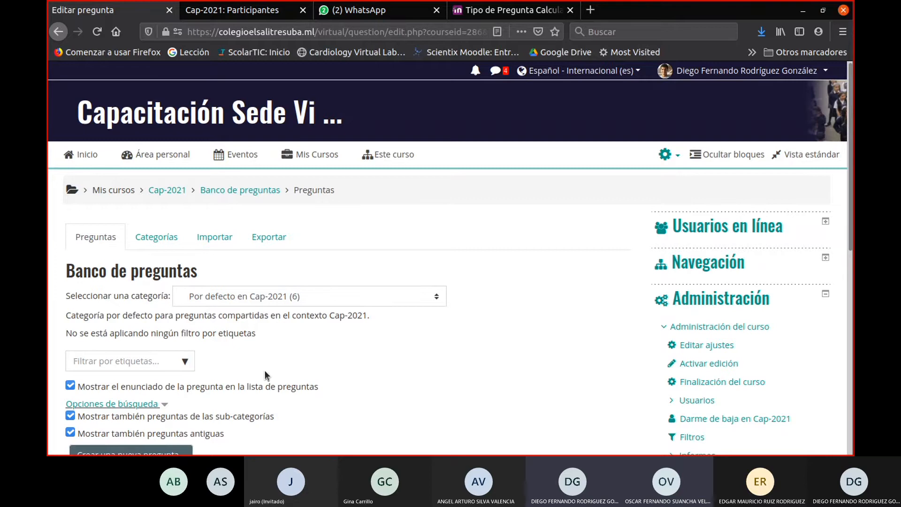
pyautogui.scroll(-3, 374, 354)
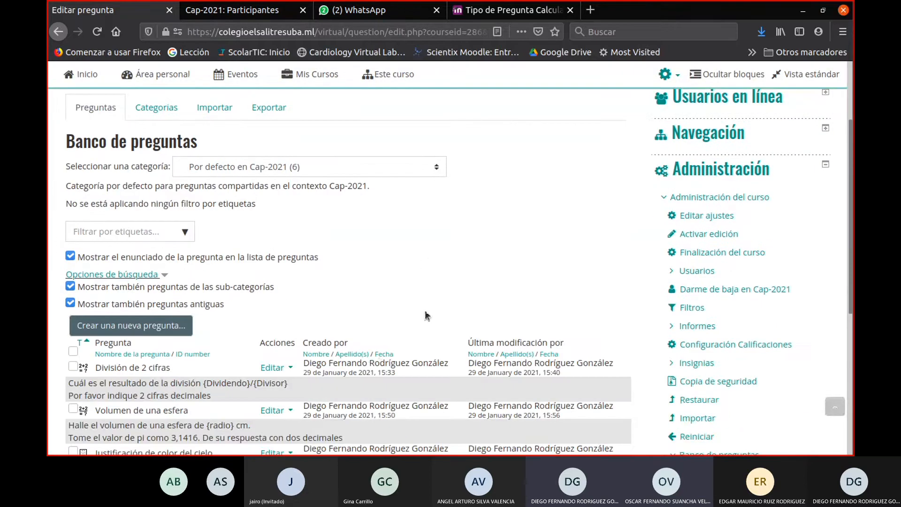
# - Switch to the Moodle documentation on calculated multiple-choice questions and review the rectangle-area example with the answer formula {={A}*{B}}
pyautogui.click(514, 10)
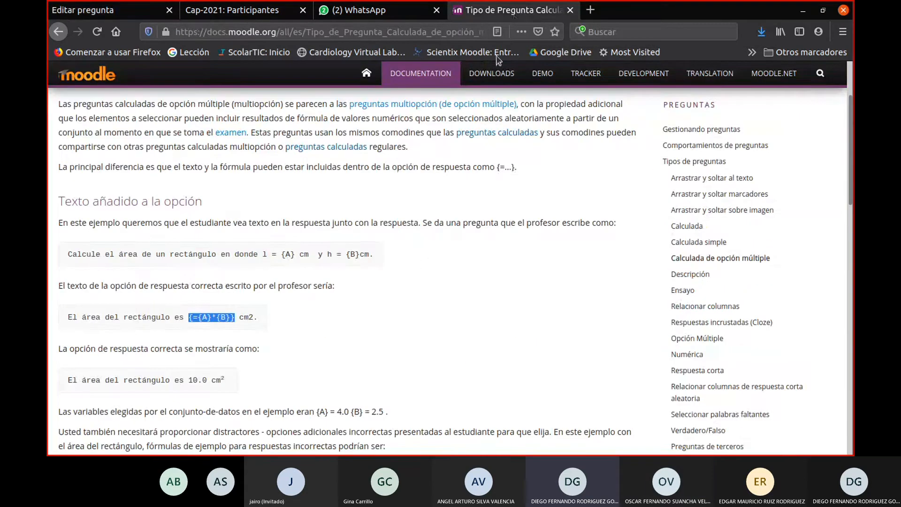
pyautogui.scroll(2, 413, 250)
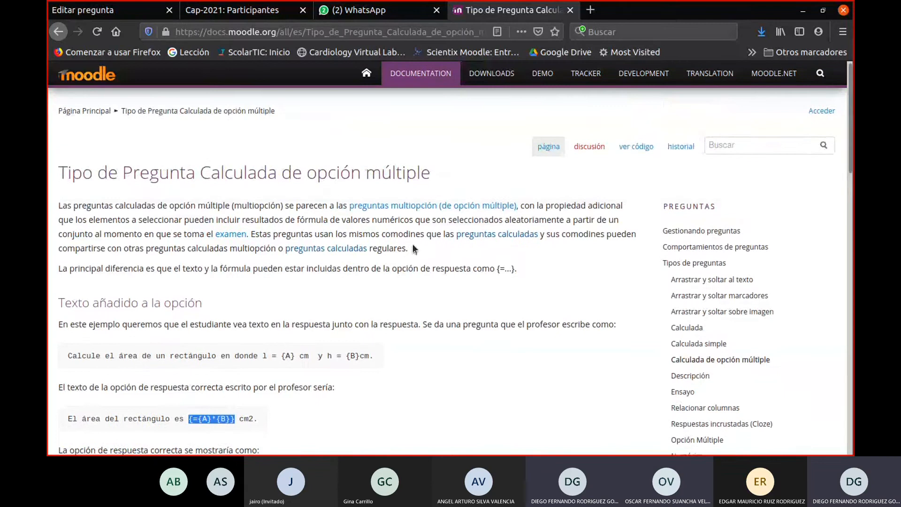
pyautogui.scroll(-1, 407, 256)
pyautogui.scroll(-2, 406, 256)
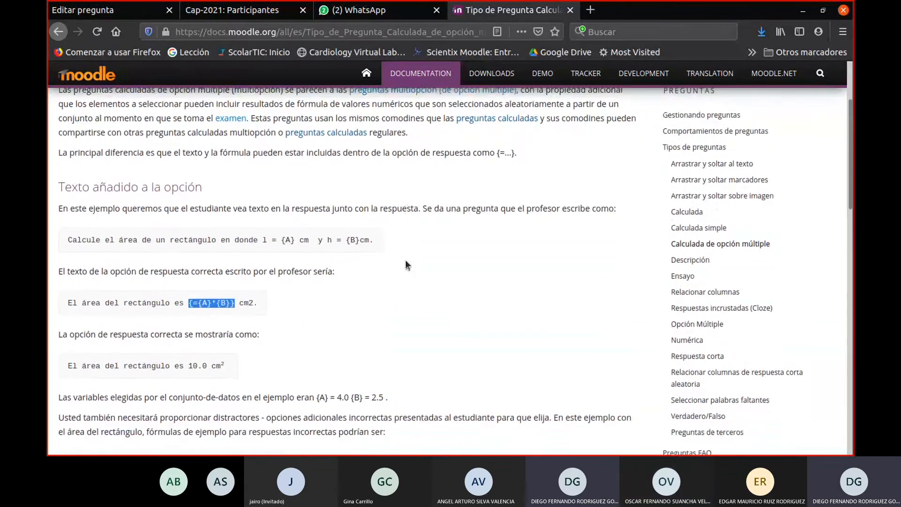
pyautogui.moveTo(63, 284); pyautogui.dragTo(233, 285)
pyautogui.click(239, 287)
pyautogui.click(187, 286)
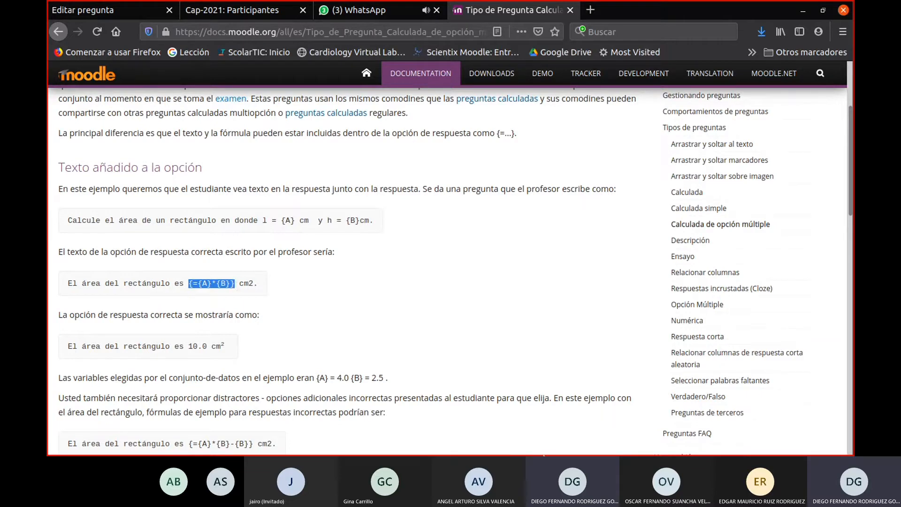
pyautogui.click(621, 437)
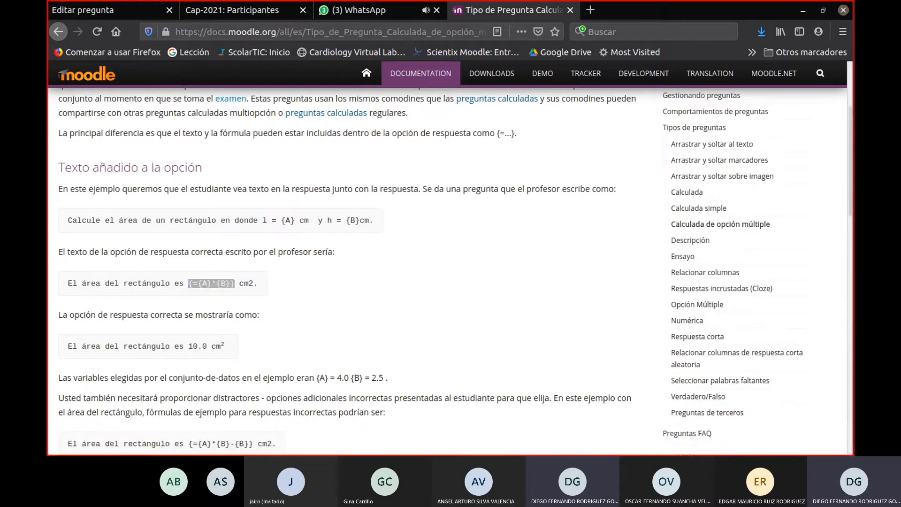
# - Return to the Cap-2021 question bank, review the listed questions and highlight the Volumen de una esfera statement
pyautogui.click(135, 8)
pyautogui.scroll(-6, 382, 305)
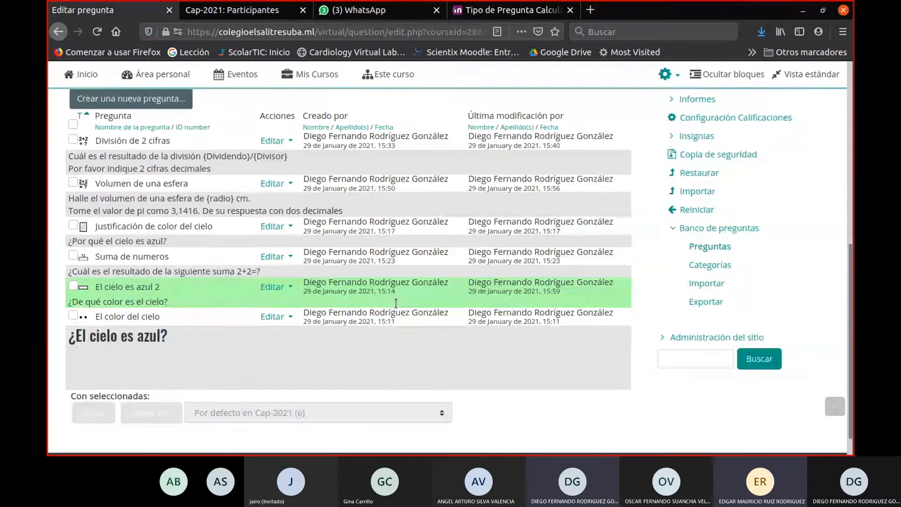
pyautogui.scroll(3, 396, 303)
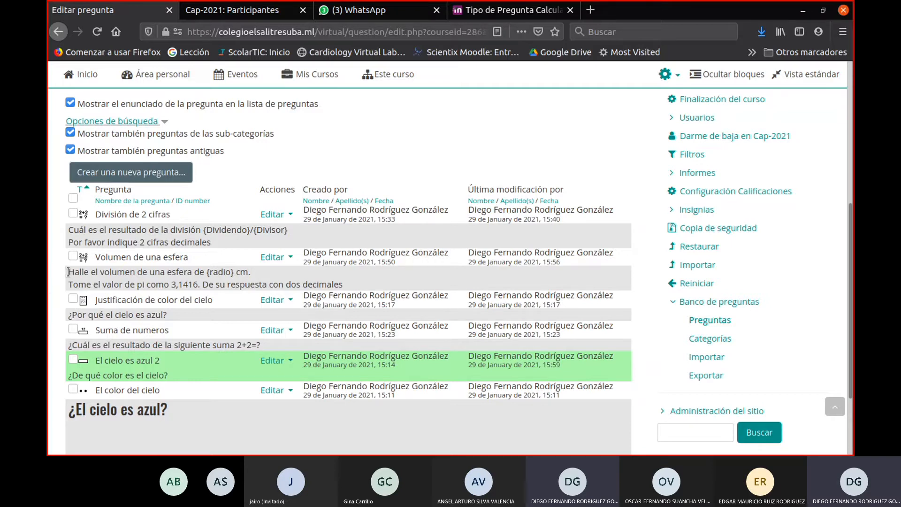
pyautogui.moveTo(69, 272); pyautogui.dragTo(270, 273)
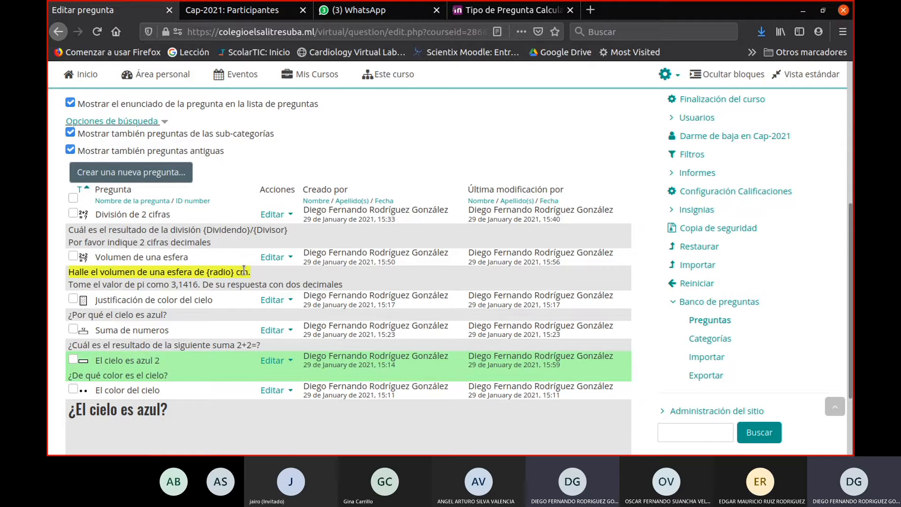
pyautogui.click(433, 147)
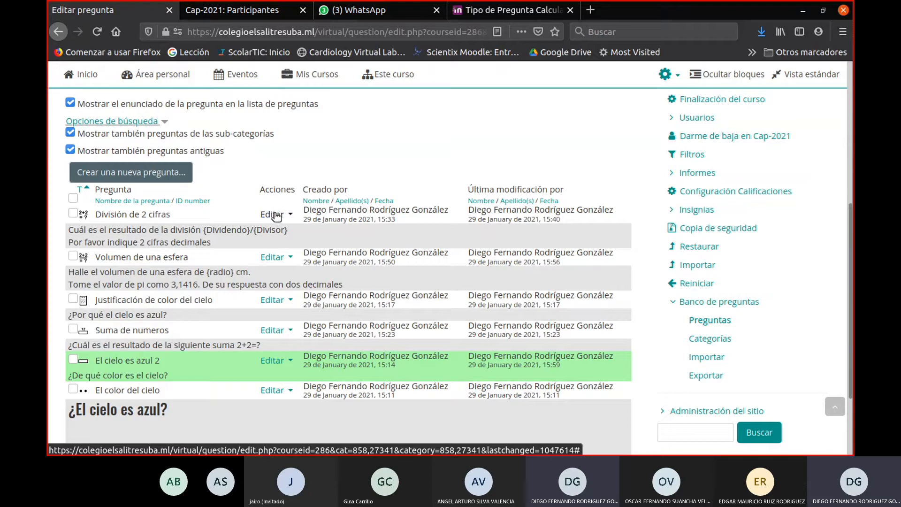
# - Start a new question of type Elige la palabra perdida and place the cursor in its empty statement
pyautogui.click(138, 176)
pyautogui.scroll(-1, 181, 301)
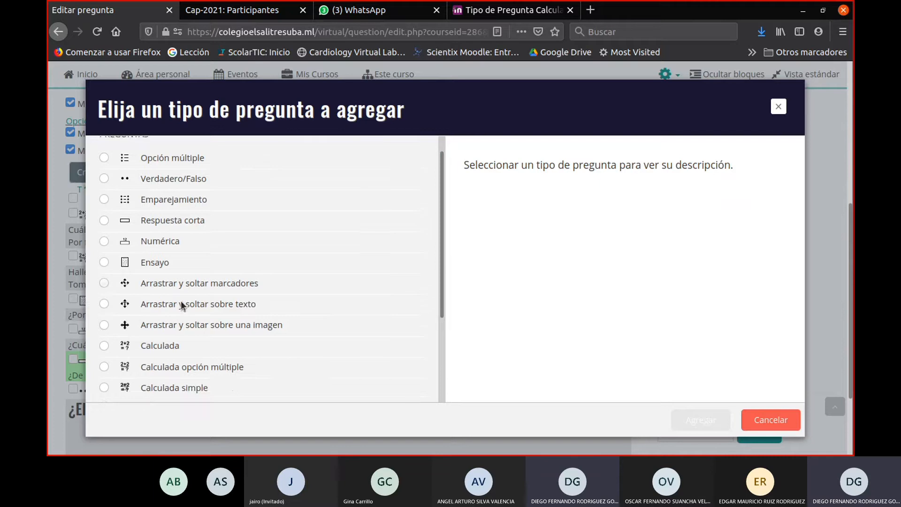
pyautogui.scroll(-5, 181, 304)
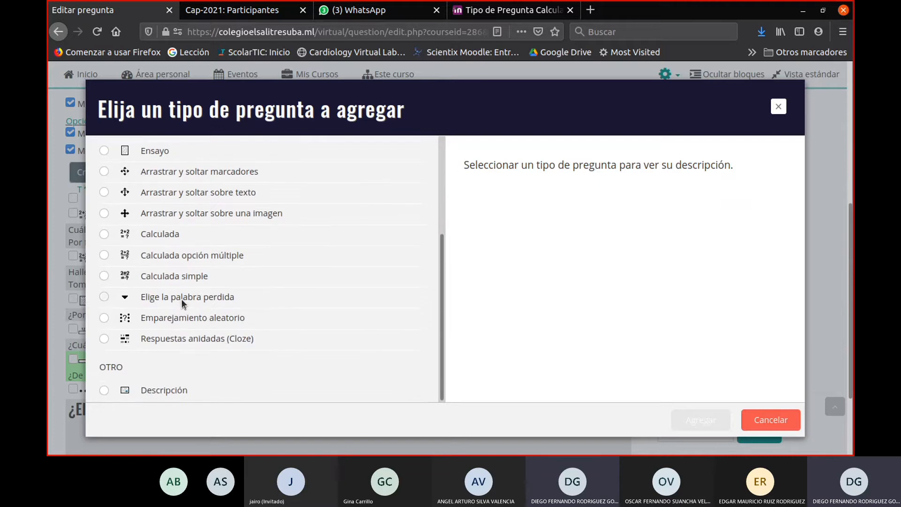
pyautogui.click(104, 297)
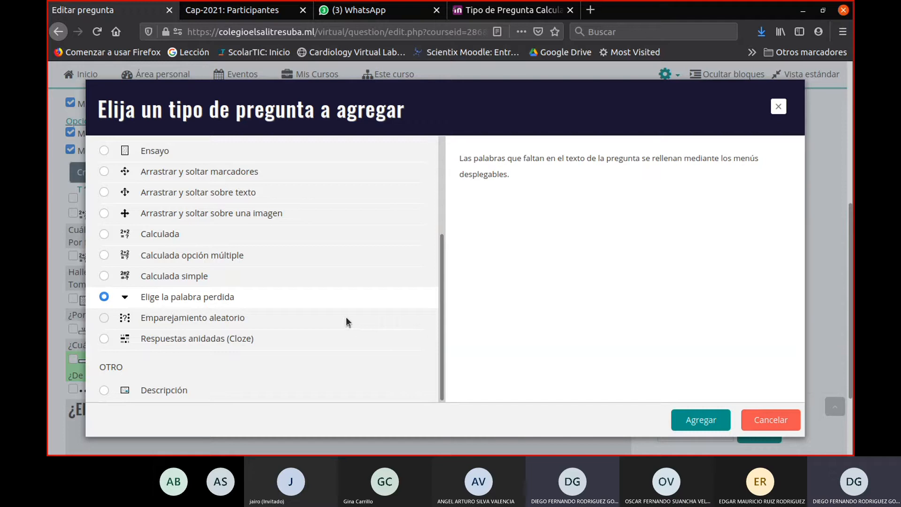
pyautogui.click(696, 427)
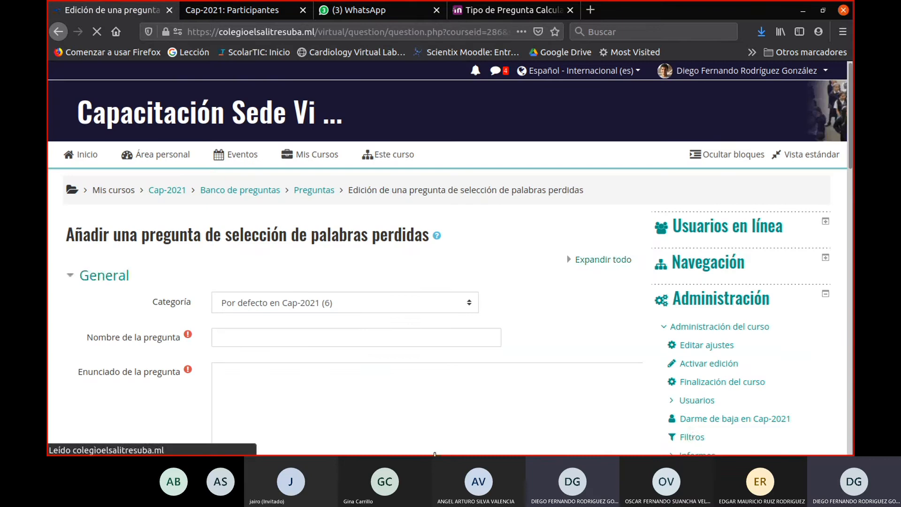
pyautogui.scroll(-5, 352, 366)
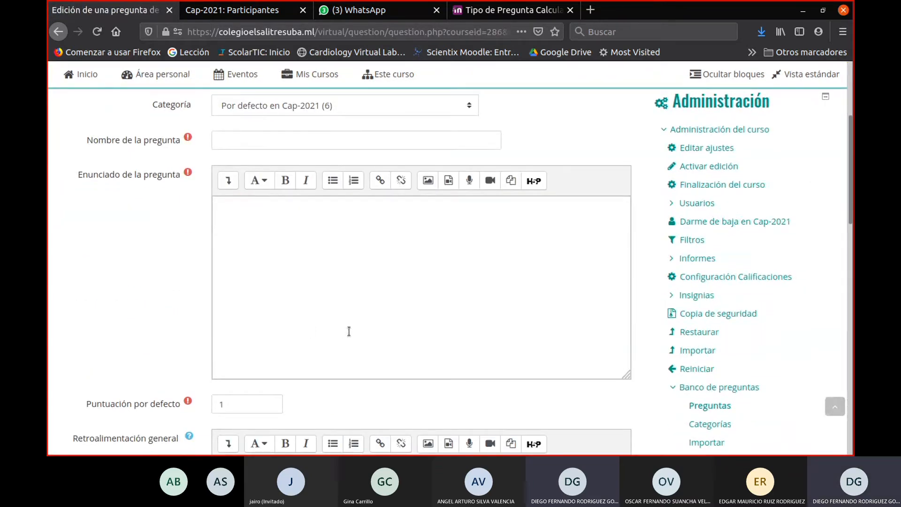
pyautogui.scroll(1, 348, 332)
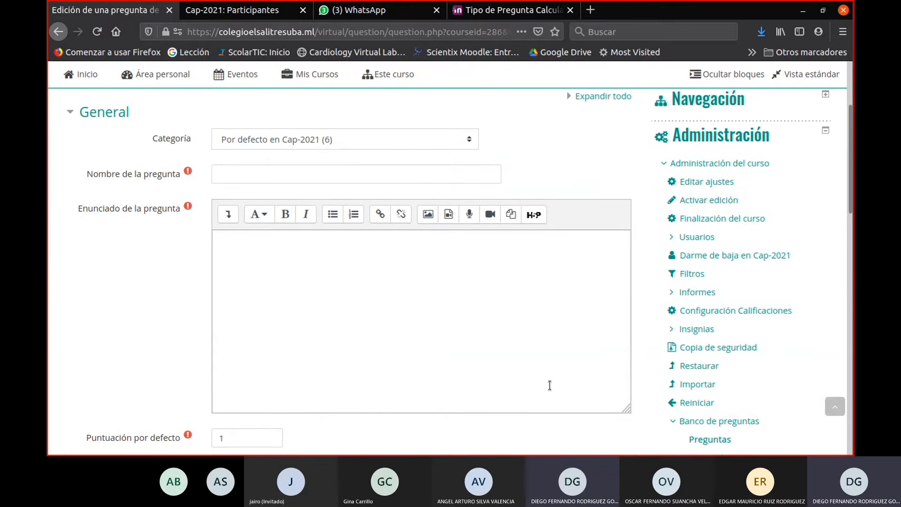
pyautogui.click(523, 283)
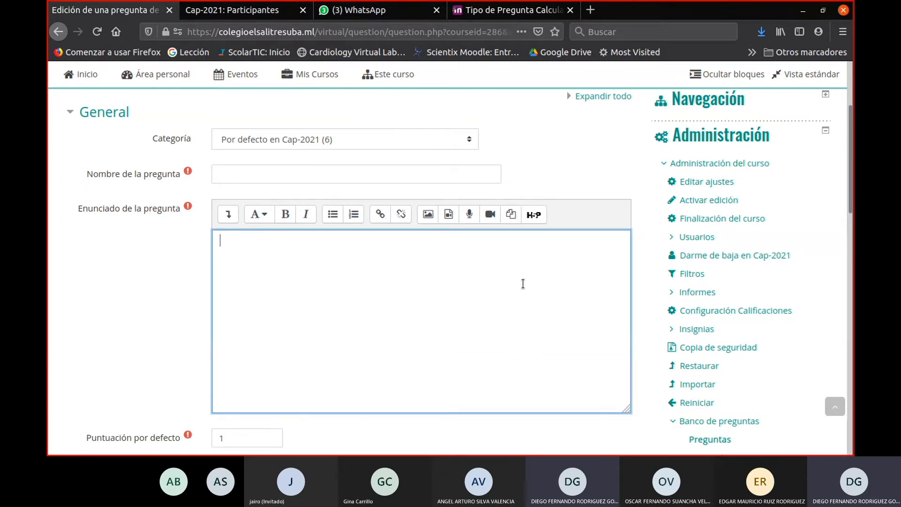
# - Switch to the participants page and open the Ciencias Naturales 6 C JT course from there
pyautogui.click(241, 12)
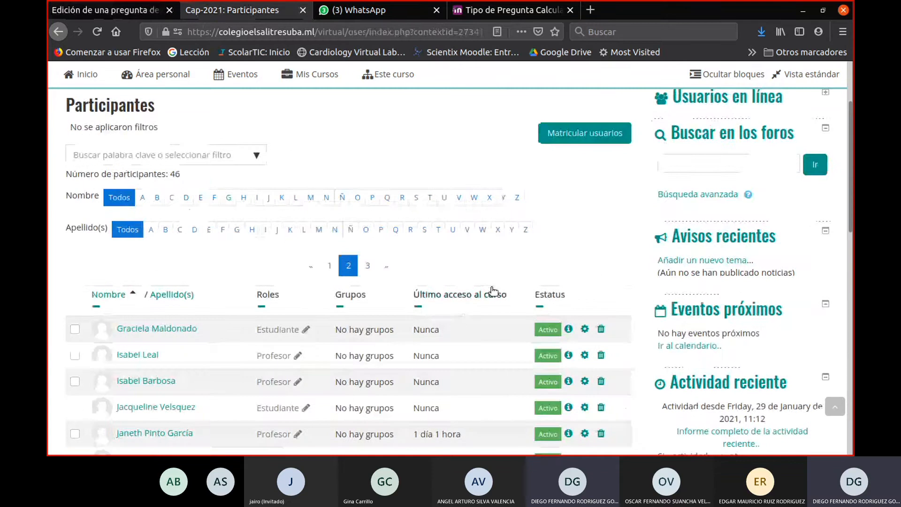
pyautogui.scroll(3, 567, 260)
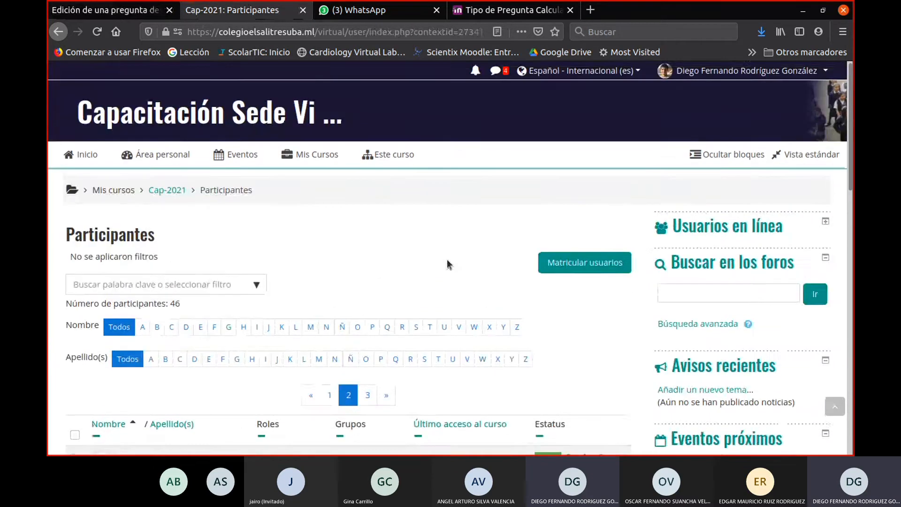
pyautogui.click(317, 154)
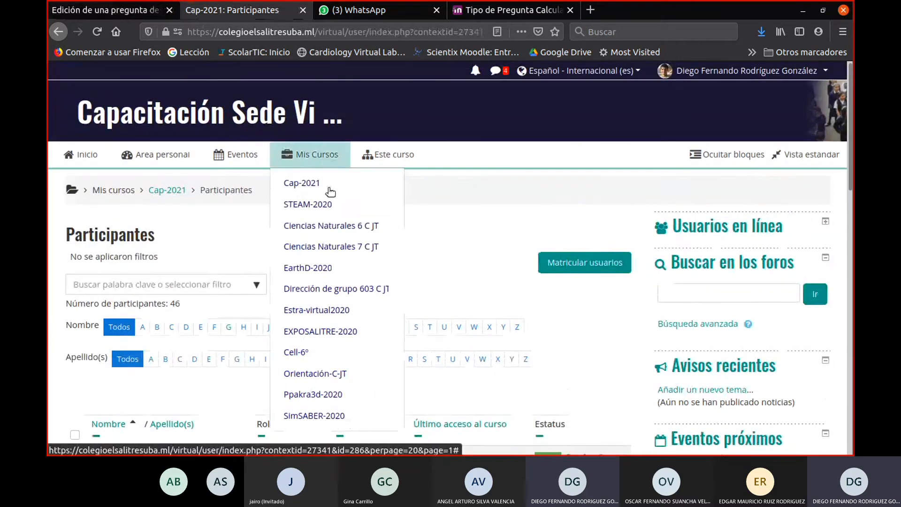
pyautogui.click(328, 226)
pyautogui.scroll(-4, 470, 286)
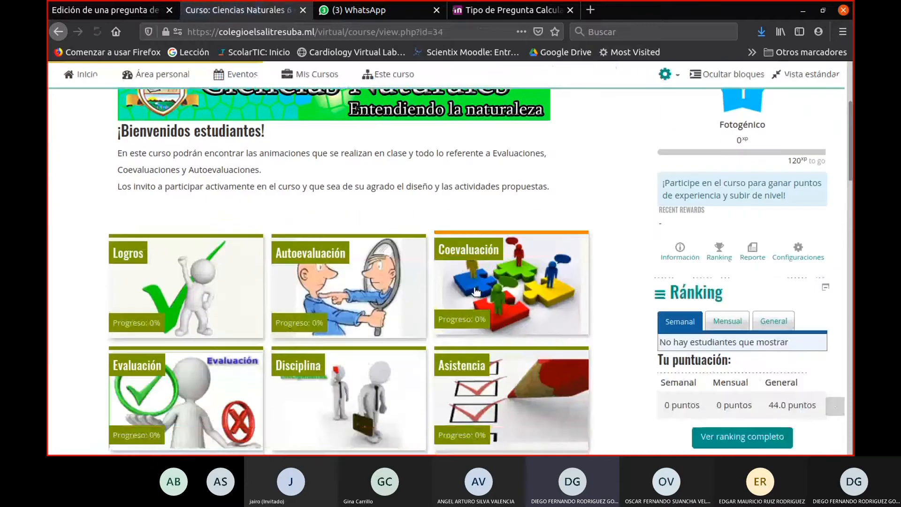
# - Open the question bank of the Ciencias Naturales 6 C JT course from its administration options
pyautogui.scroll(-20, 475, 291)
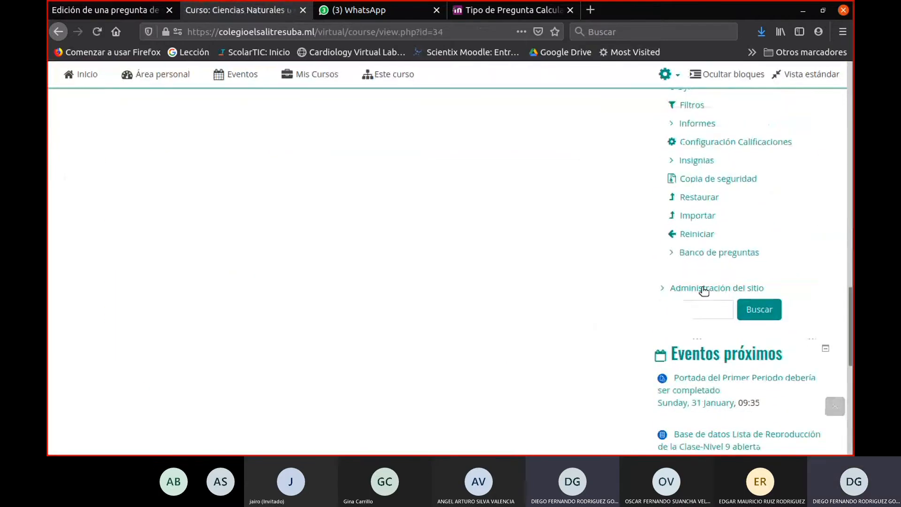
pyautogui.click(704, 288)
pyautogui.scroll(-3, 706, 309)
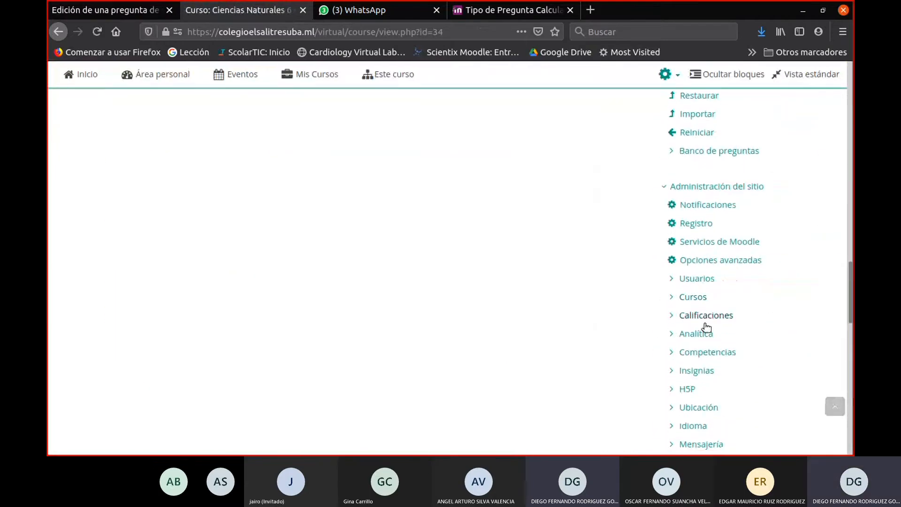
pyautogui.scroll(-10, 701, 347)
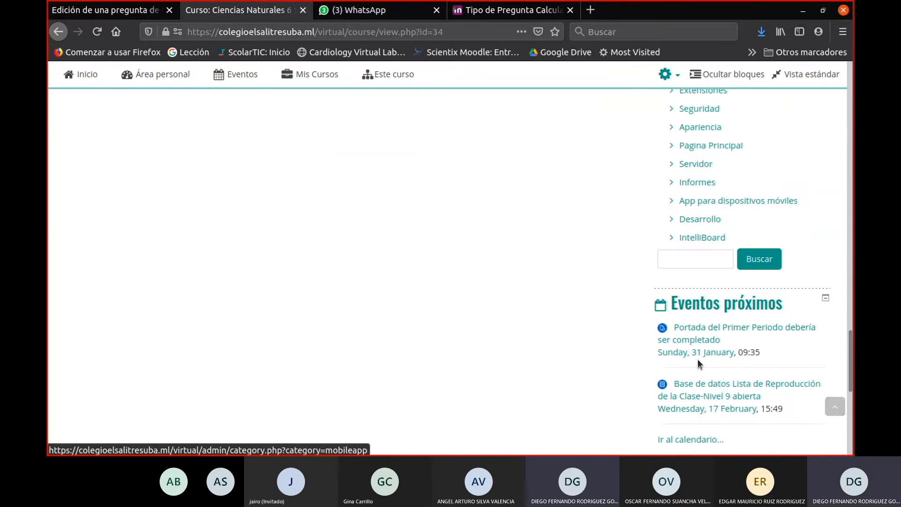
pyautogui.scroll(-4, 699, 360)
pyautogui.scroll(12, 701, 361)
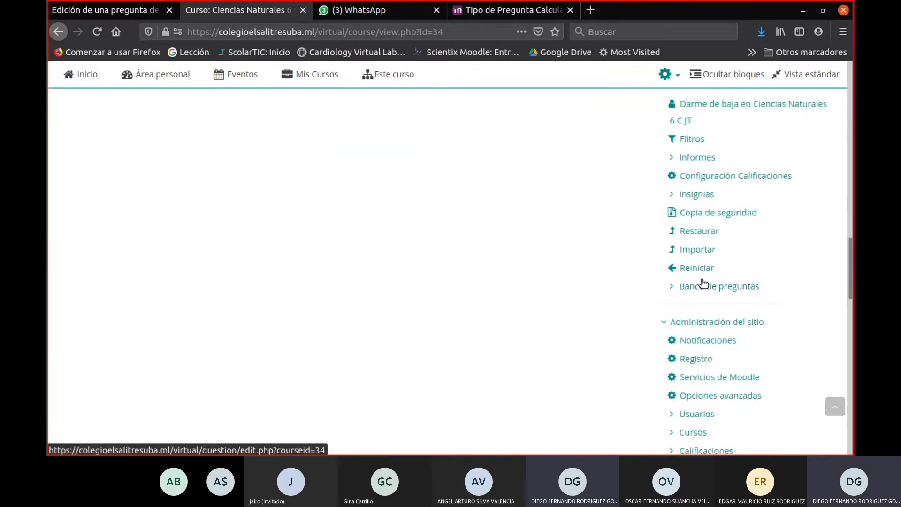
pyautogui.click(704, 286)
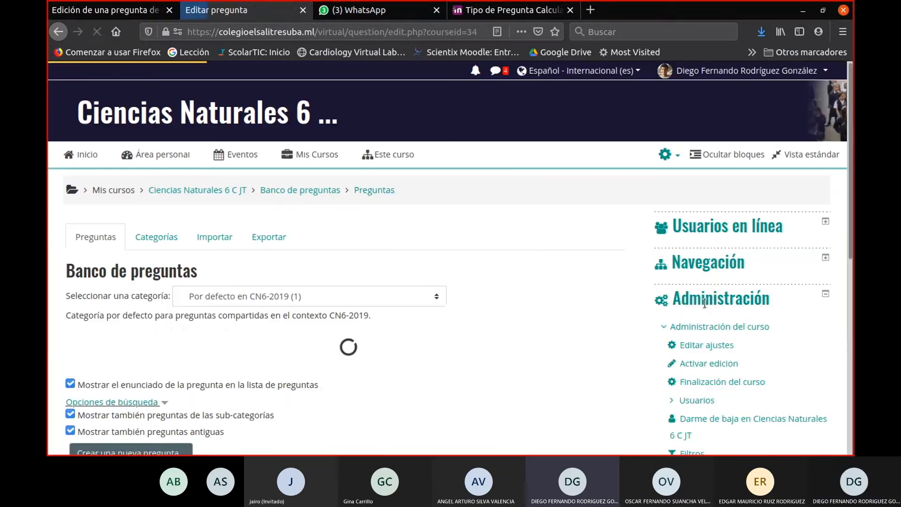
# - Show the questions of the Modelo atómico category, under Primer Periodo Sexto, in the question bank
pyautogui.scroll(-3, 480, 299)
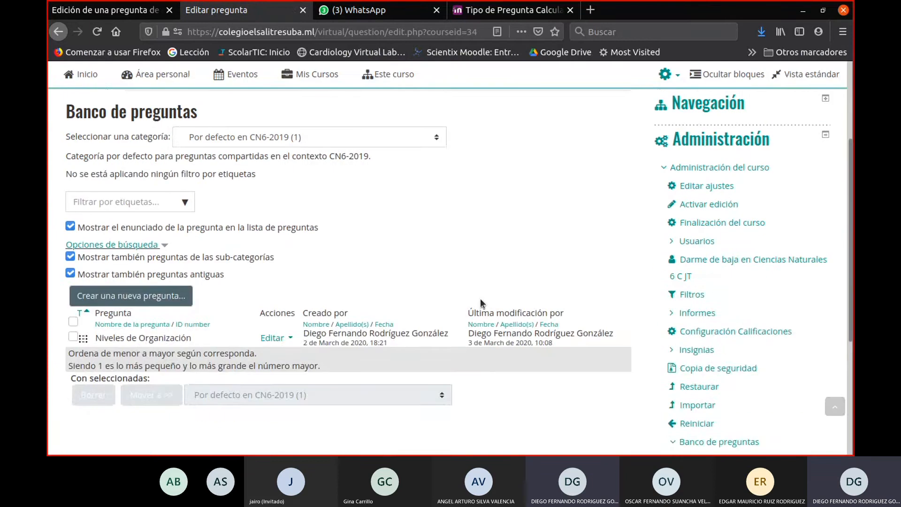
pyautogui.scroll(-2, 479, 298)
pyautogui.scroll(3, 291, 261)
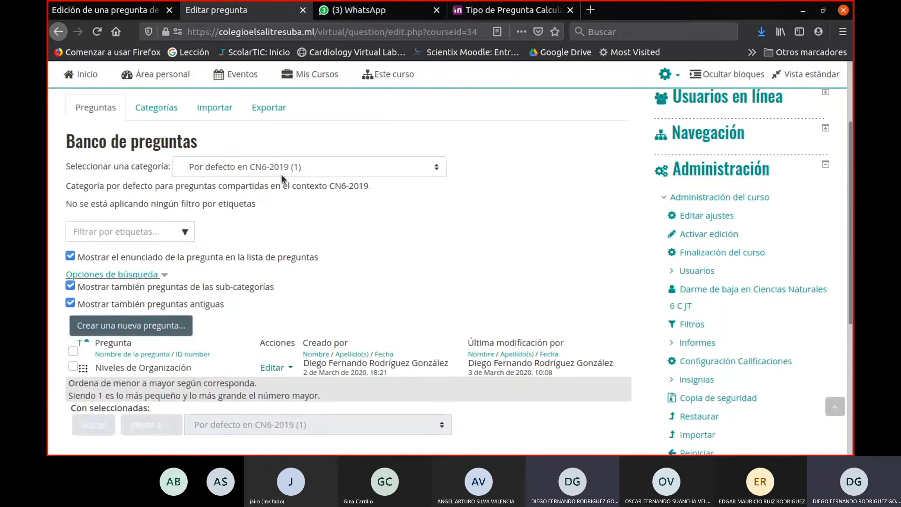
pyautogui.click(281, 174)
pyautogui.scroll(-10, 294, 338)
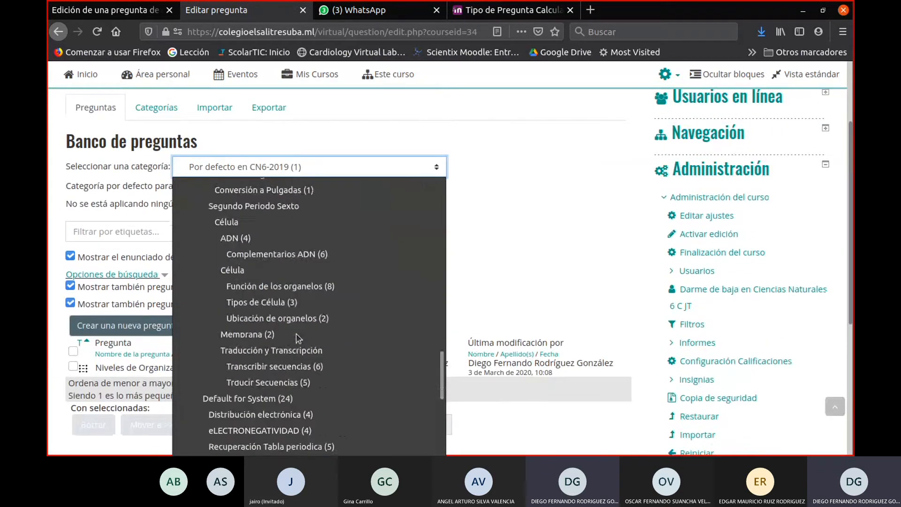
pyautogui.scroll(-2, 329, 364)
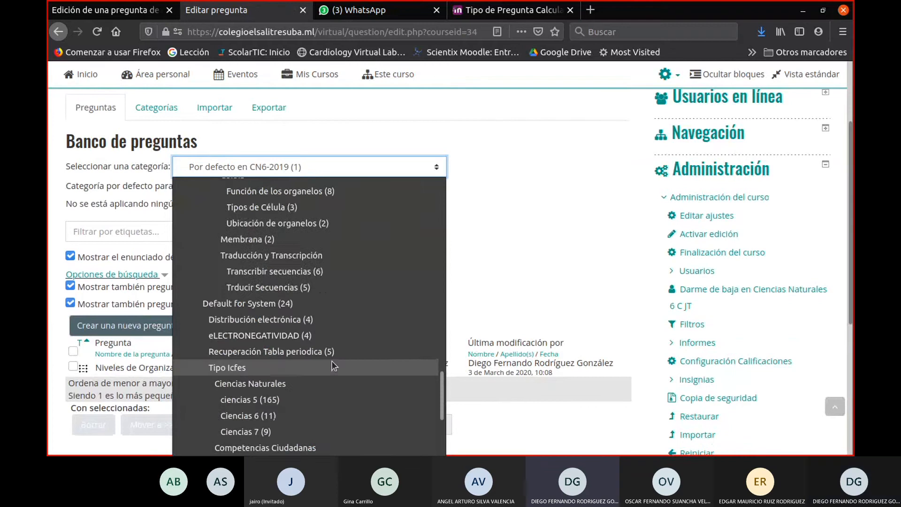
pyautogui.scroll(-3, 333, 366)
pyautogui.scroll(-1, 334, 366)
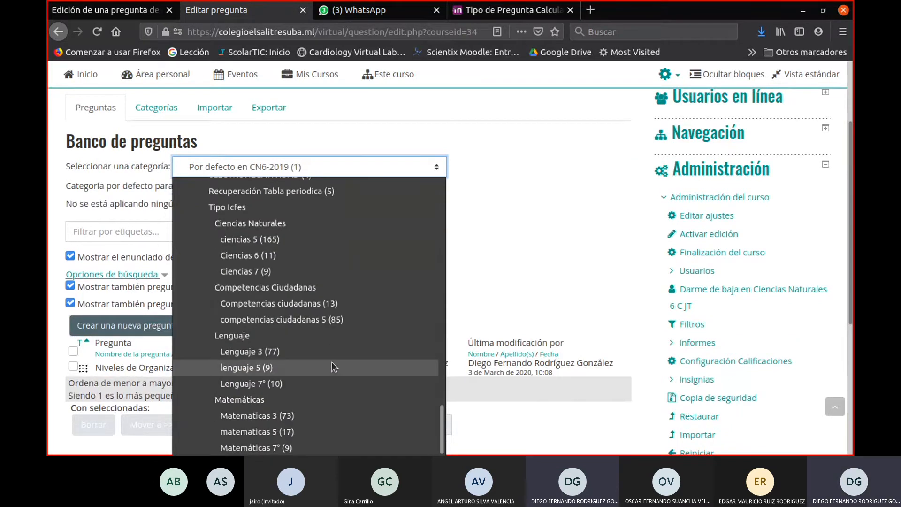
pyautogui.scroll(5, 334, 366)
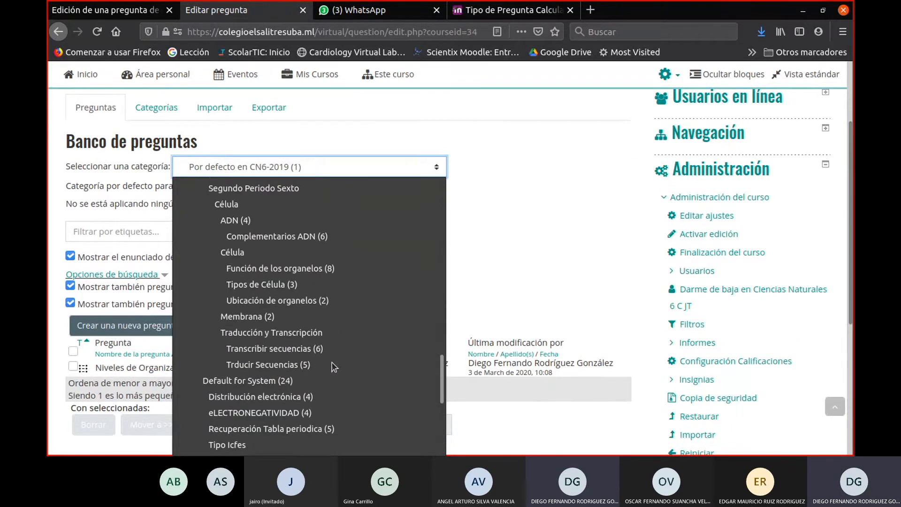
pyautogui.scroll(2, 333, 366)
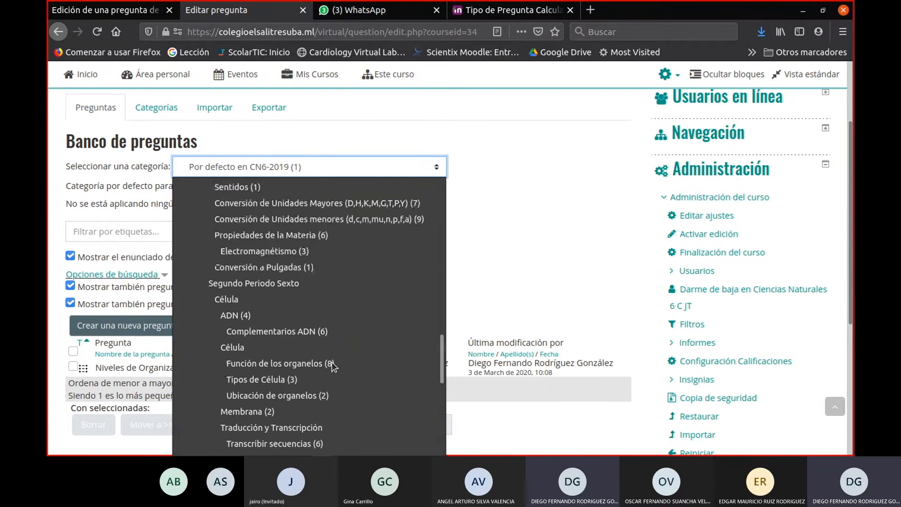
pyautogui.scroll(1, 333, 366)
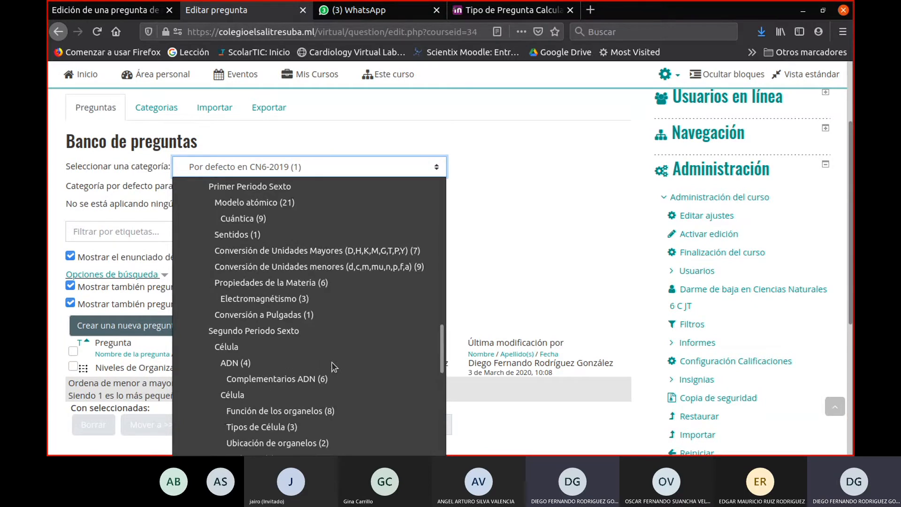
pyautogui.scroll(2, 333, 366)
pyautogui.click(285, 299)
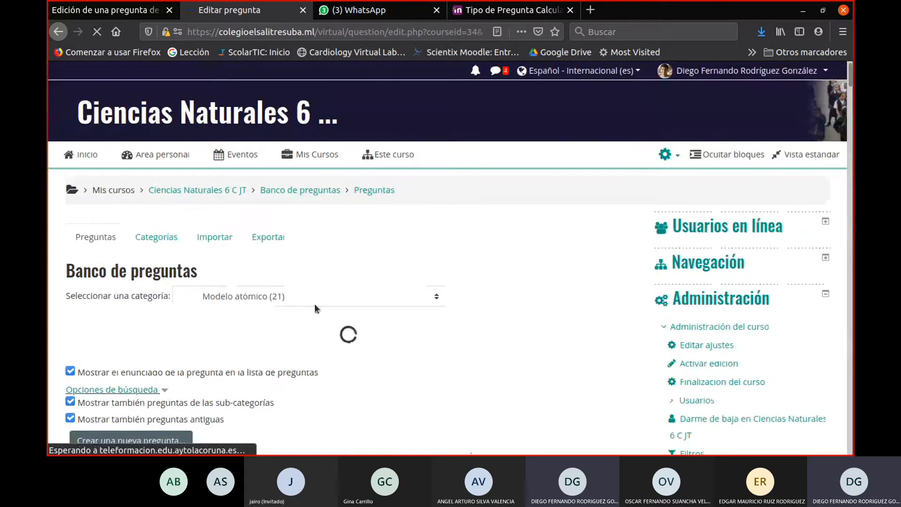
# - Highlight the statement of the original Doble rendija Párrafo question in the list and open that question for editing
pyautogui.scroll(-5, 315, 303)
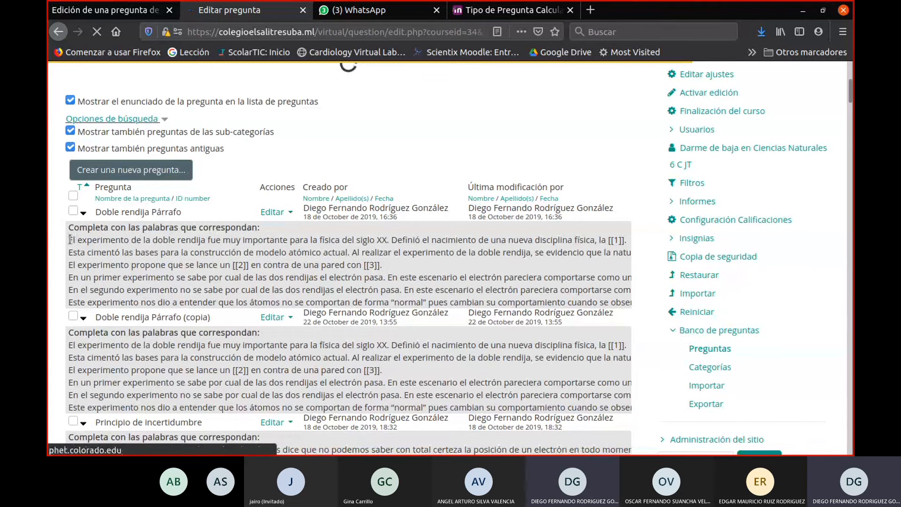
pyautogui.moveTo(70, 239); pyautogui.dragTo(498, 289)
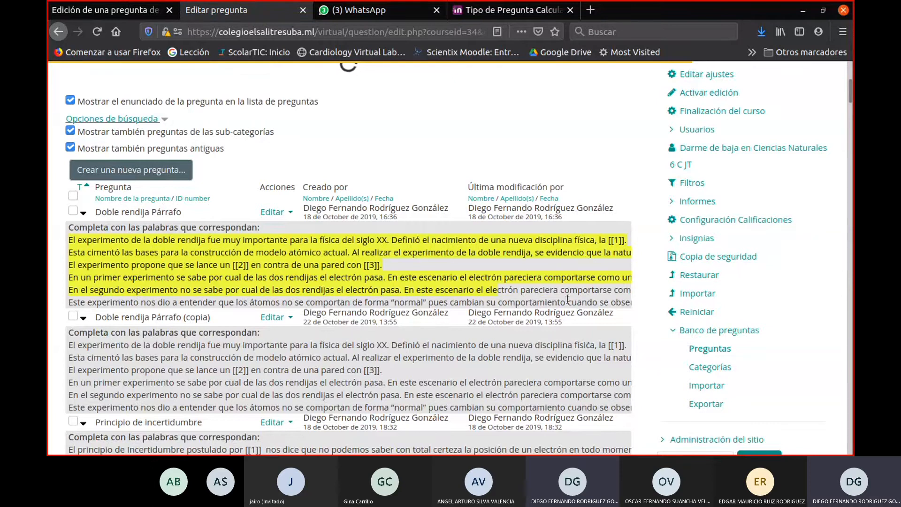
pyautogui.click(281, 214)
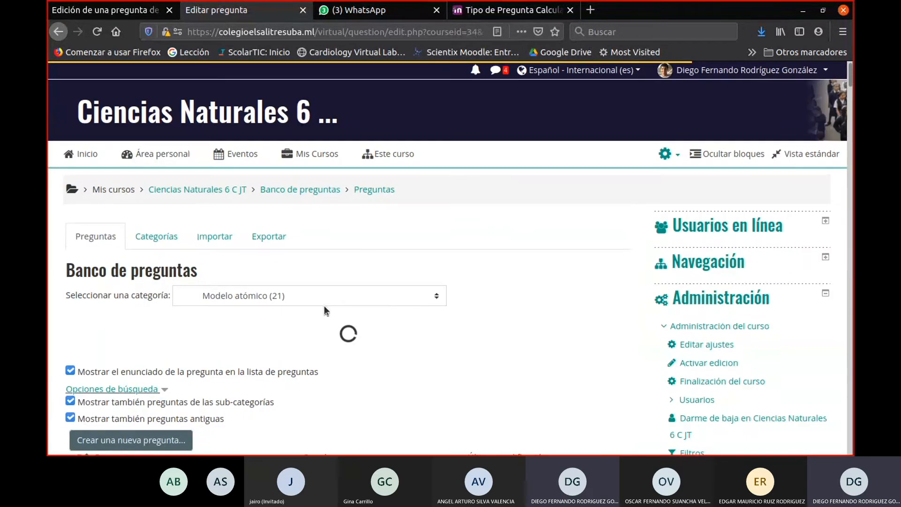
pyautogui.scroll(-6, 324, 305)
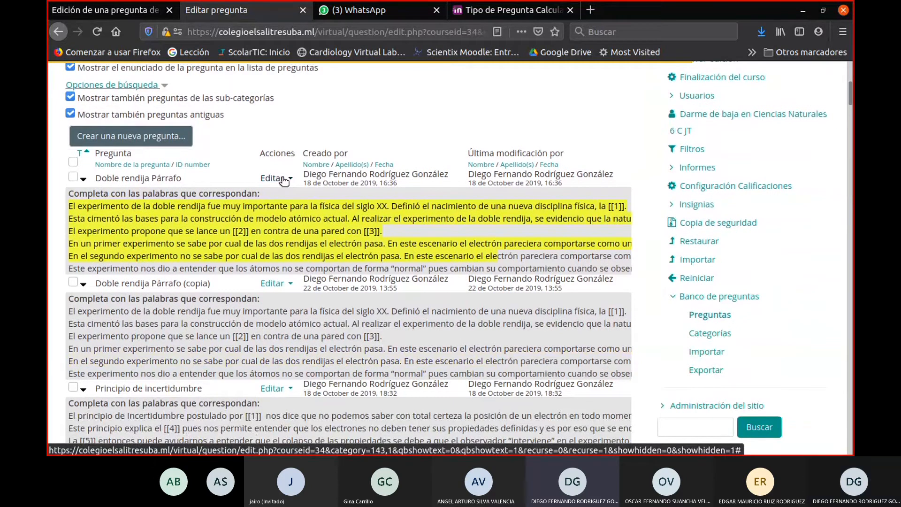
pyautogui.click(283, 179)
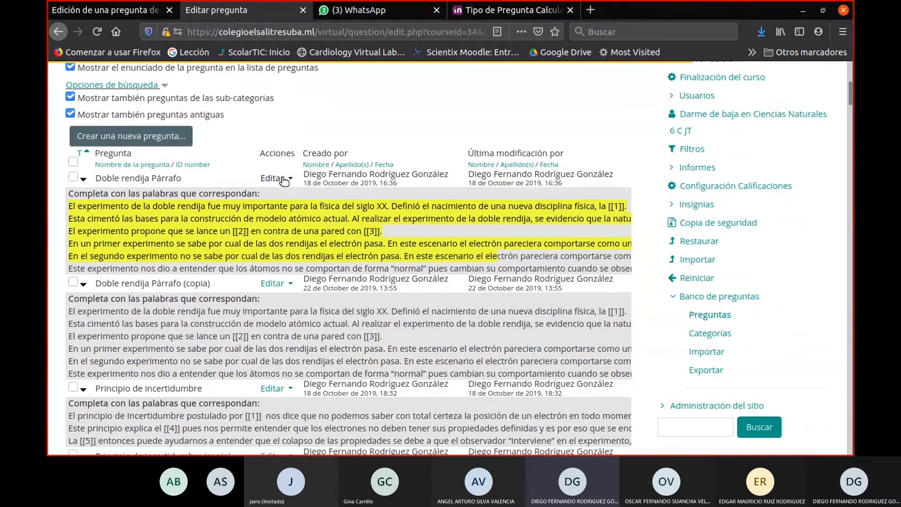
pyautogui.scroll(-3, 270, 274)
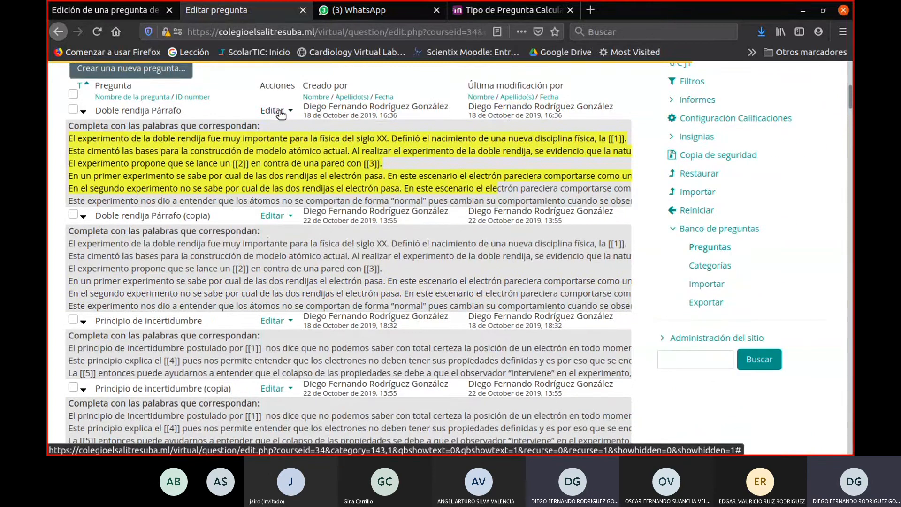
pyautogui.click(281, 114)
pyautogui.scroll(-5, 286, 198)
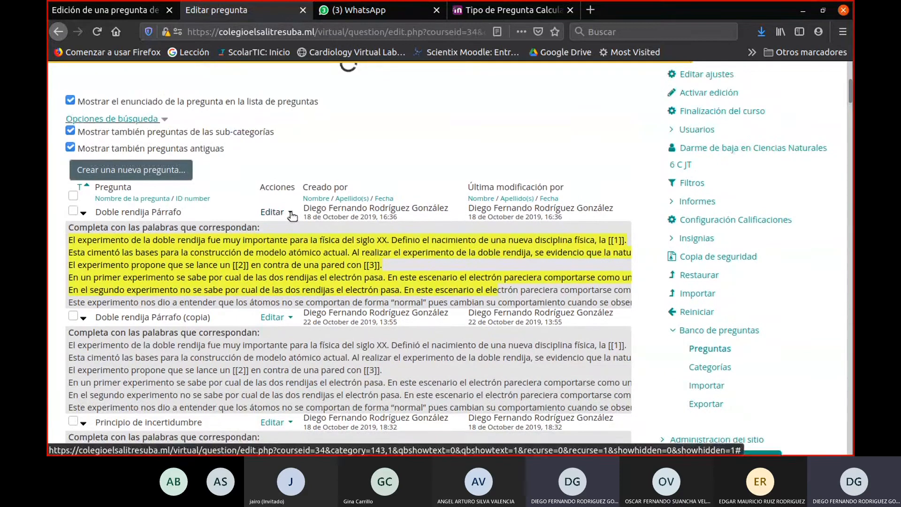
pyautogui.click(291, 214)
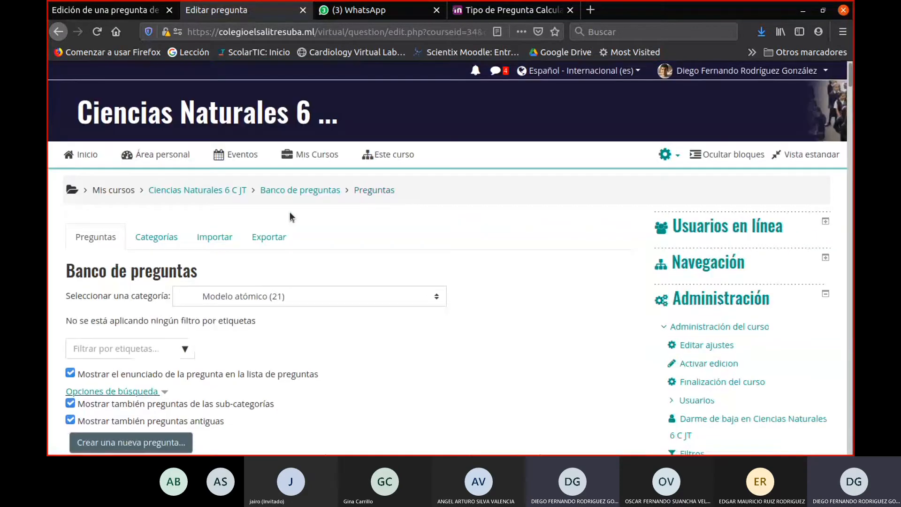
pyautogui.scroll(-5, 289, 214)
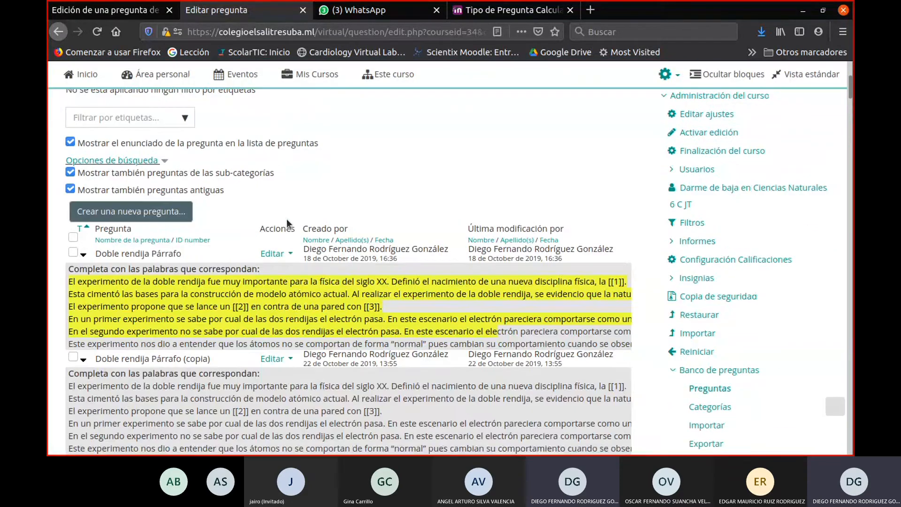
pyautogui.click(291, 255)
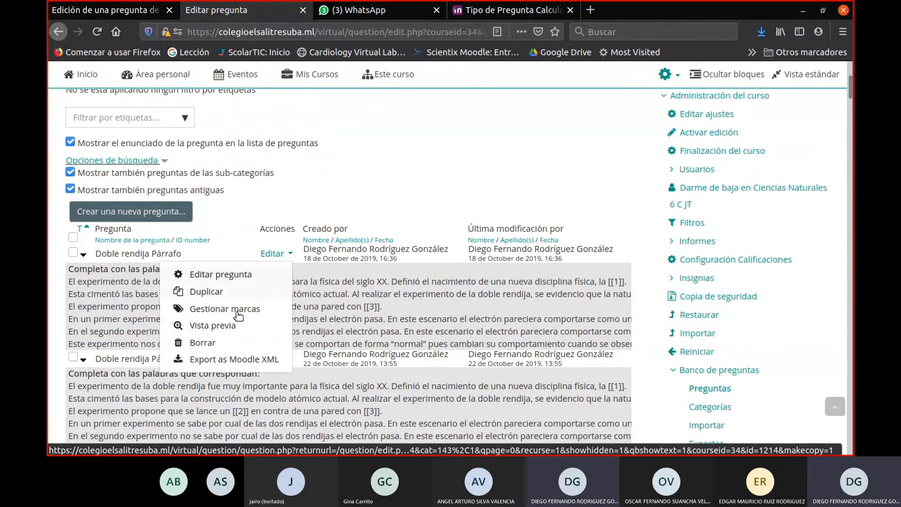
pyautogui.click(230, 277)
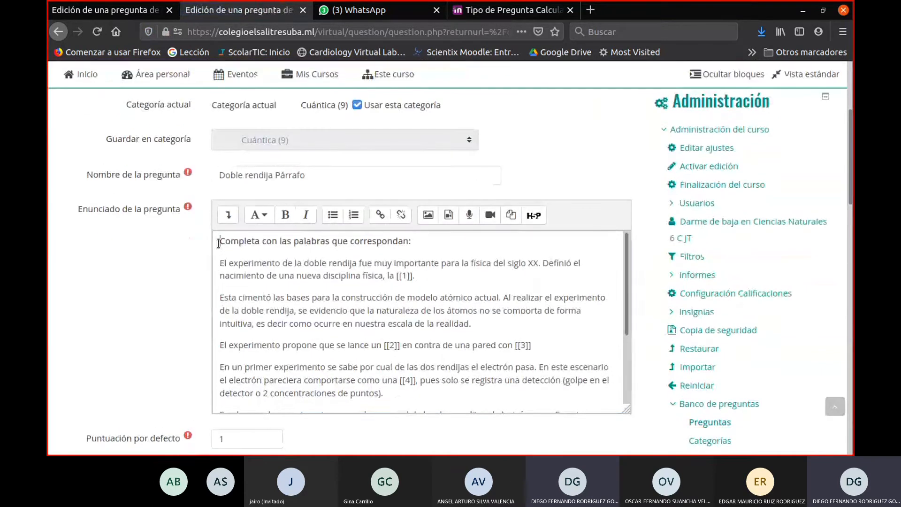
# - Copy the whole statement of Doble rendija Párrafo into the empty statement of the new missing-word question in Cap-2021
pyautogui.moveTo(219, 241); pyautogui.dragTo(405, 397)
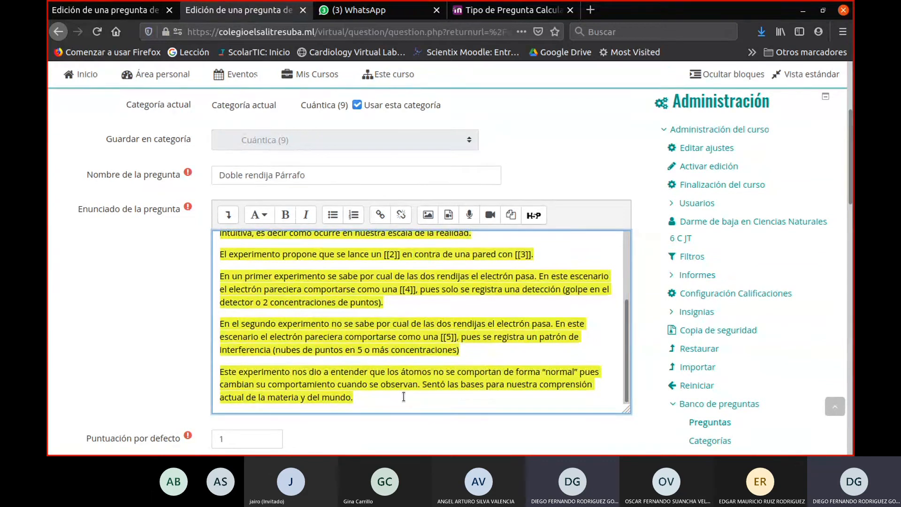
pyautogui.click(209, 13)
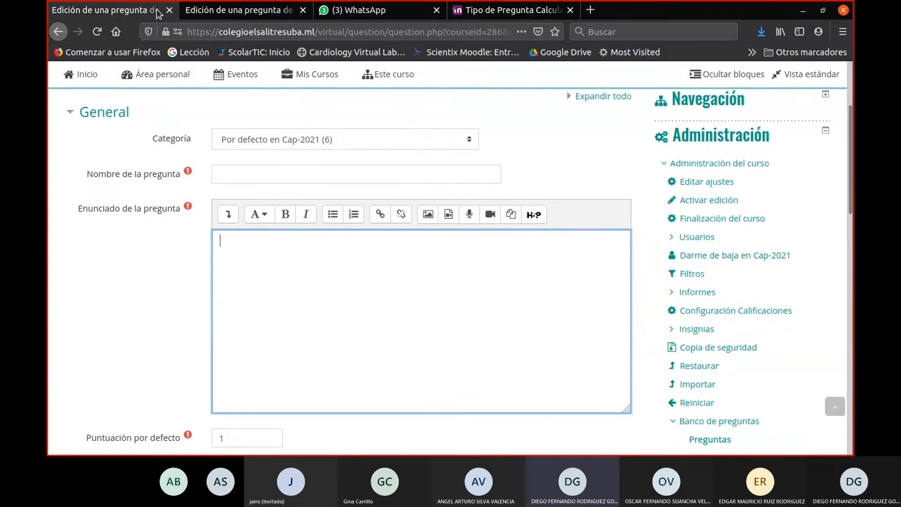
pyautogui.hotkey('ctrl', 'v')
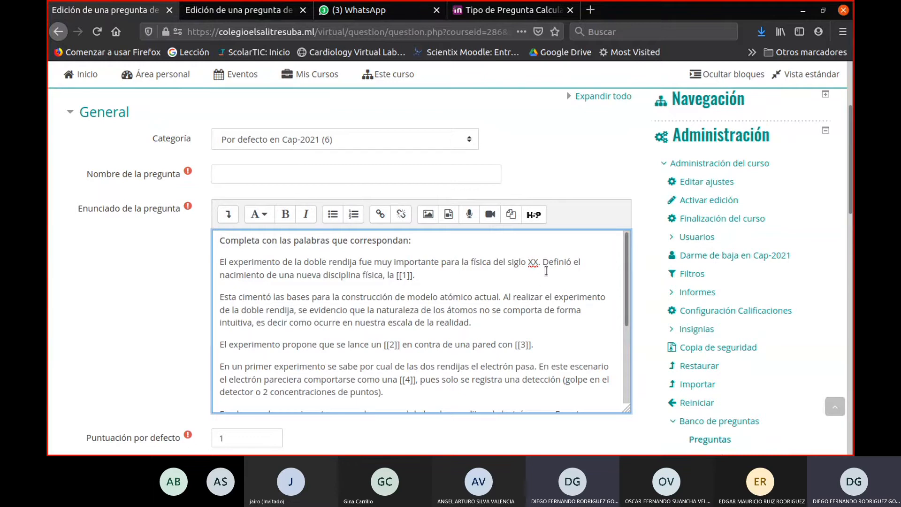
# - Examine the numbered gaps [[1]] to [[5]] in the pasted statement, highlighting them one after another
pyautogui.click(384, 277)
pyautogui.write(',')
pyautogui.moveTo(415, 277); pyautogui.dragTo(397, 279)
pyautogui.click(550, 315)
pyautogui.scroll(-1, 380, 319)
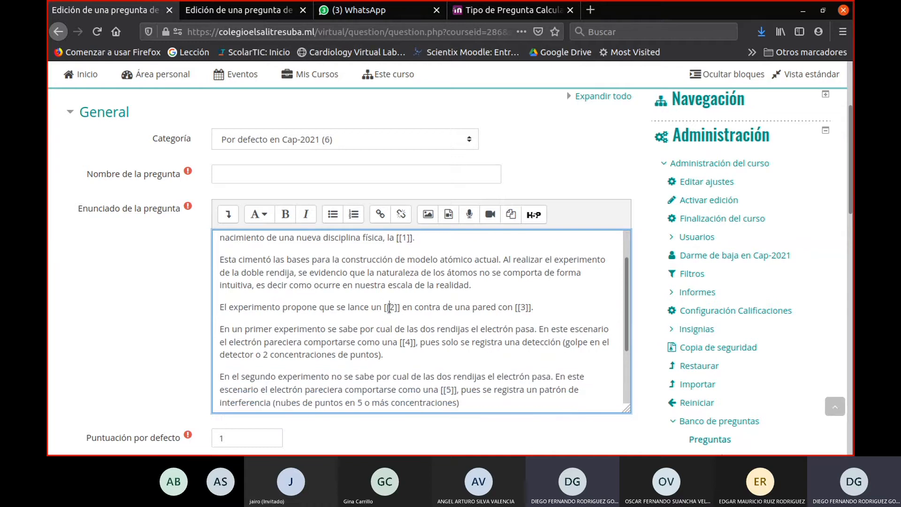
pyautogui.tripleClick(389, 307)
pyautogui.tripleClick(390, 307)
pyautogui.click(394, 309)
pyautogui.doubleClick(526, 308)
pyautogui.moveTo(407, 343); pyautogui.dragTo(417, 343)
pyautogui.scroll(-2, 423, 363)
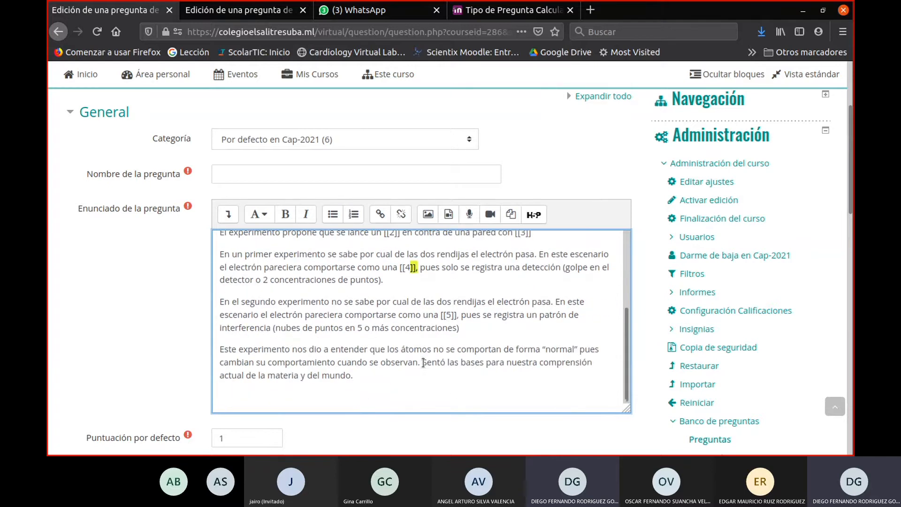
pyautogui.click(447, 315)
pyautogui.scroll(-3, 440, 365)
pyautogui.scroll(2, 440, 365)
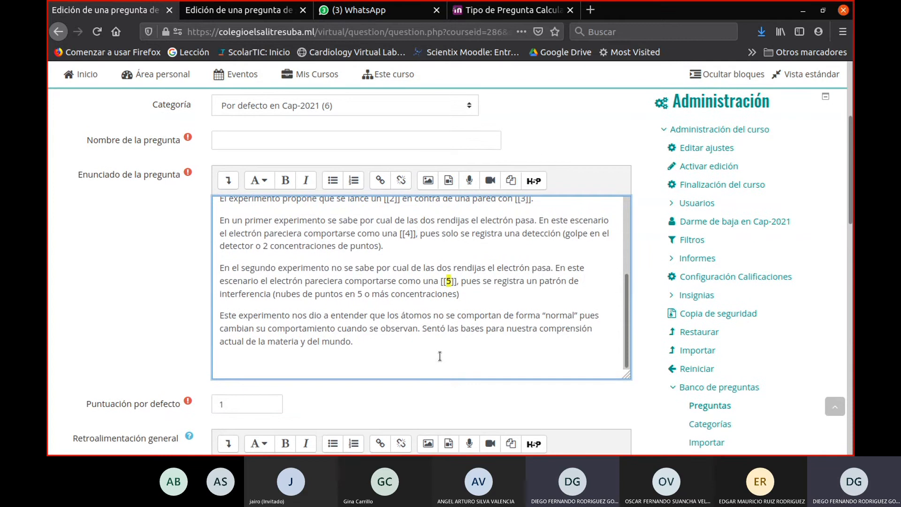
pyautogui.scroll(-5, 439, 356)
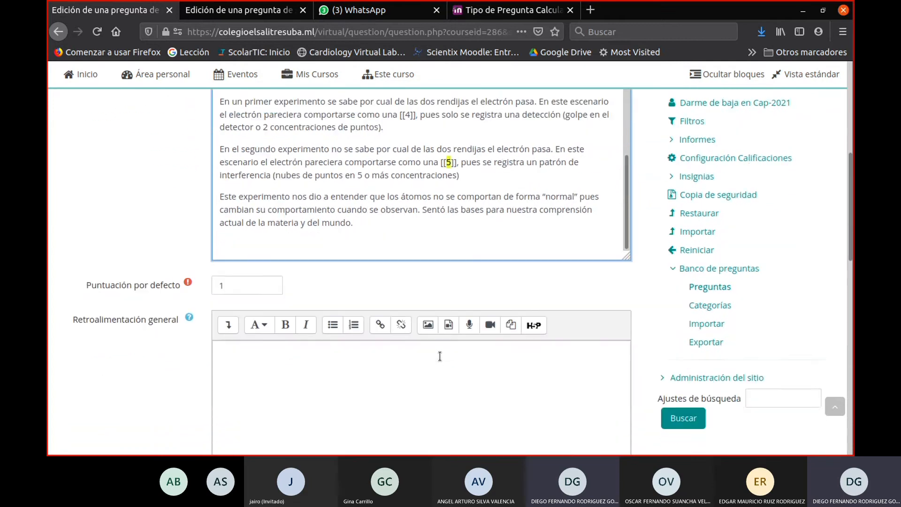
pyautogui.scroll(4, 440, 355)
pyautogui.scroll(2, 440, 353)
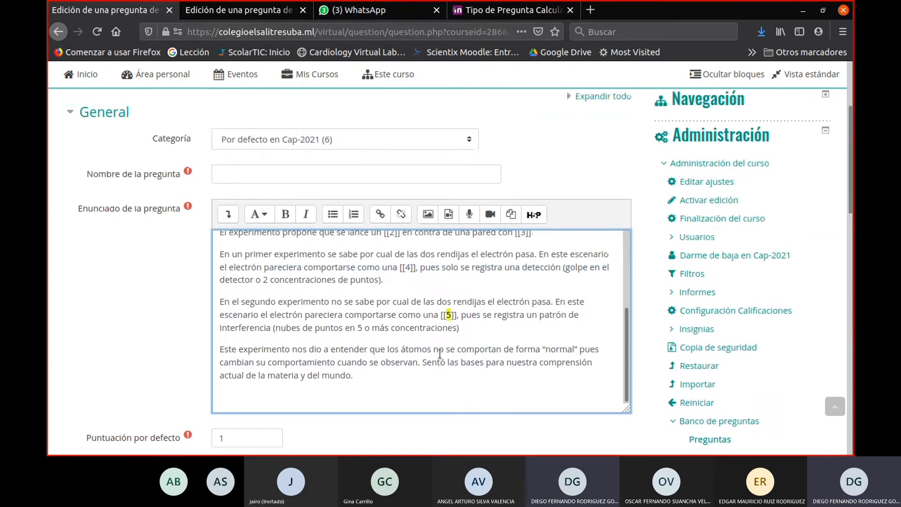
# - Name the new question Preguntas de palabra perdida
pyautogui.click(257, 183)
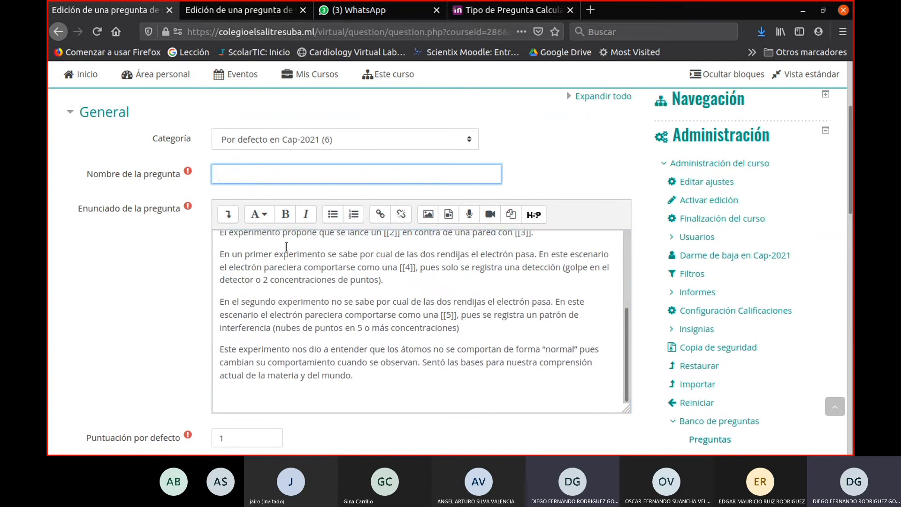
pyautogui.scroll(6, 287, 247)
pyautogui.scroll(-4, 288, 258)
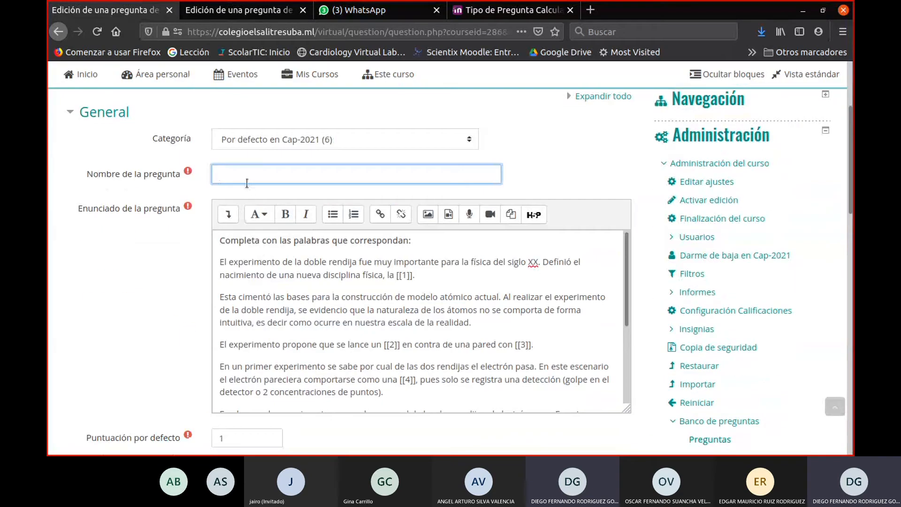
pyautogui.write('F')
pyautogui.press('BackSpace')
pyautogui.press('BackSpace')
pyautogui.write('Preguntas de palabra perdida')
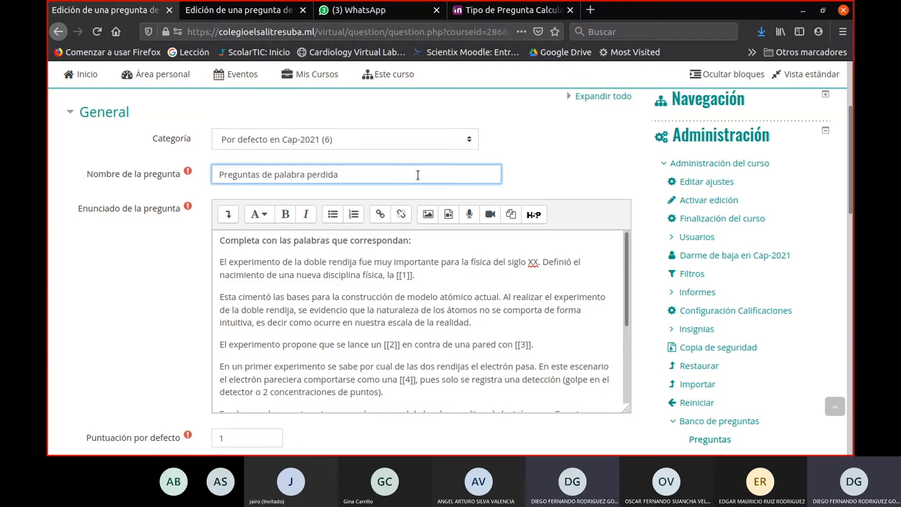
# - Review the answer options, place the cursor in the Opción 1 answer and relate it to gap [[1]] in the statement
pyautogui.scroll(-10, 417, 175)
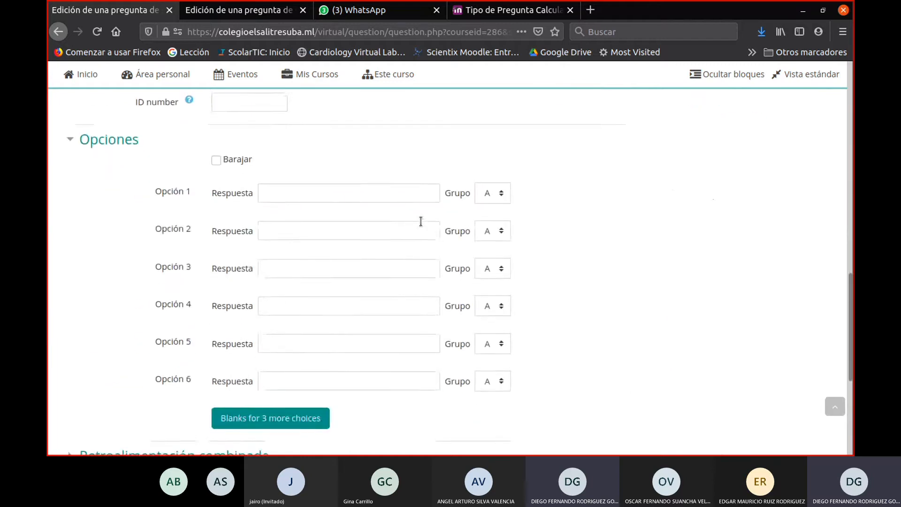
pyautogui.scroll(2, 249, 297)
pyautogui.click(278, 260)
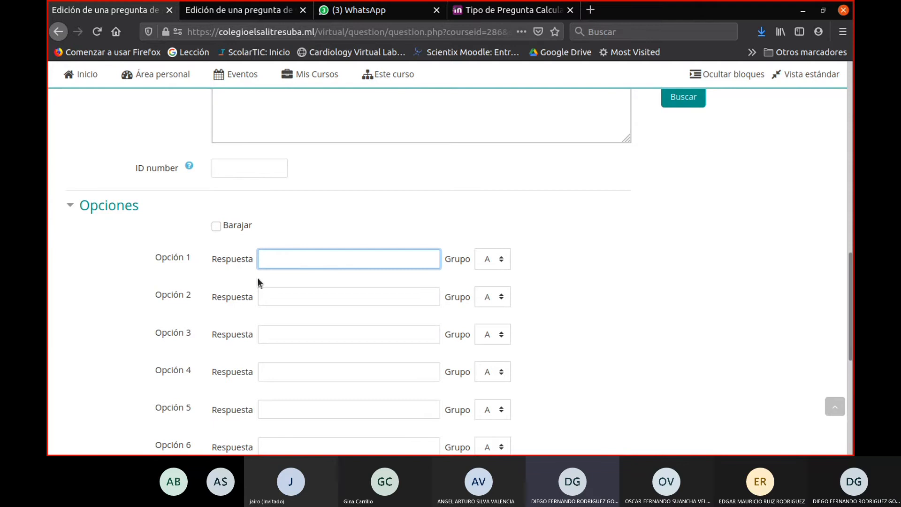
pyautogui.scroll(8, 382, 275)
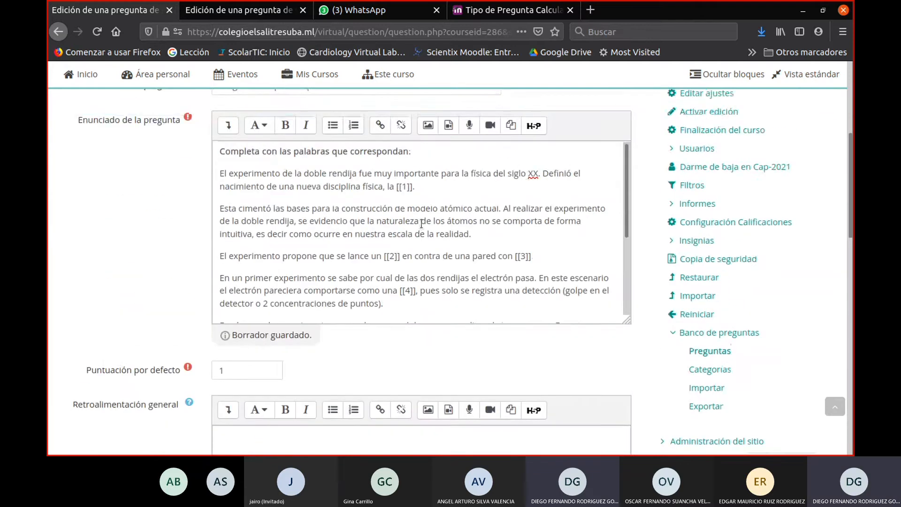
pyautogui.tripleClick(403, 187)
pyautogui.click(402, 189)
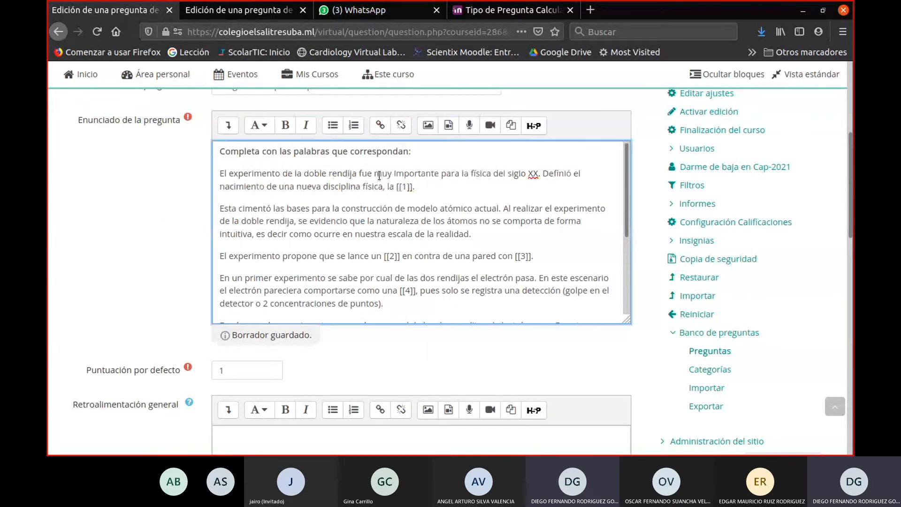
# - Copy the Opción 1 answer Mecánica Cuantica from the source question into Opción 1 of the new missing-word question
pyautogui.click(237, 10)
pyautogui.scroll(-8, 407, 330)
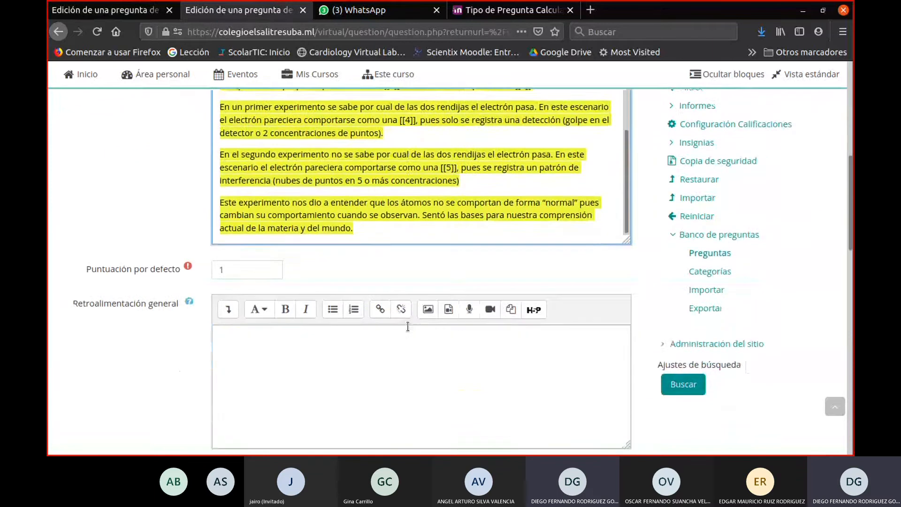
pyautogui.moveTo(339, 226); pyautogui.dragTo(245, 227)
pyautogui.hotkey('ctrl', 'c')
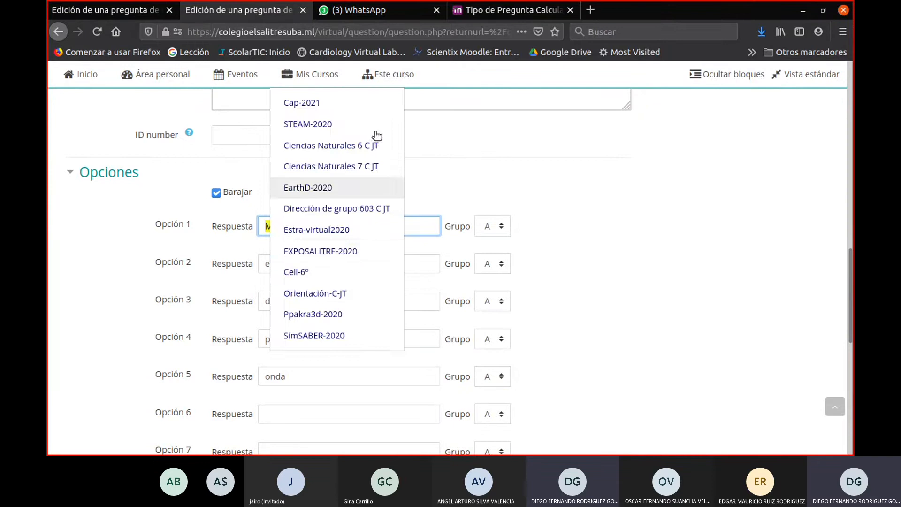
pyautogui.click(103, 10)
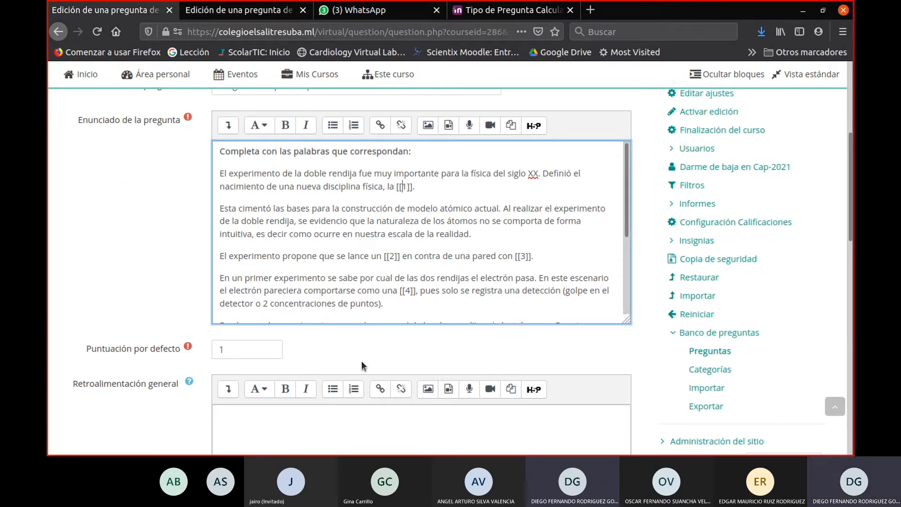
pyautogui.scroll(-6, 361, 360)
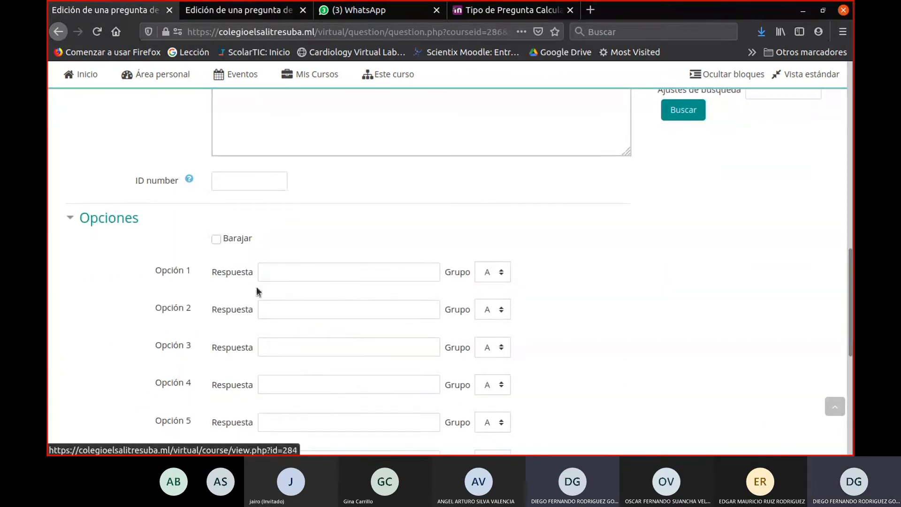
pyautogui.click(291, 274)
pyautogui.hotkey('ctrl', 'v')
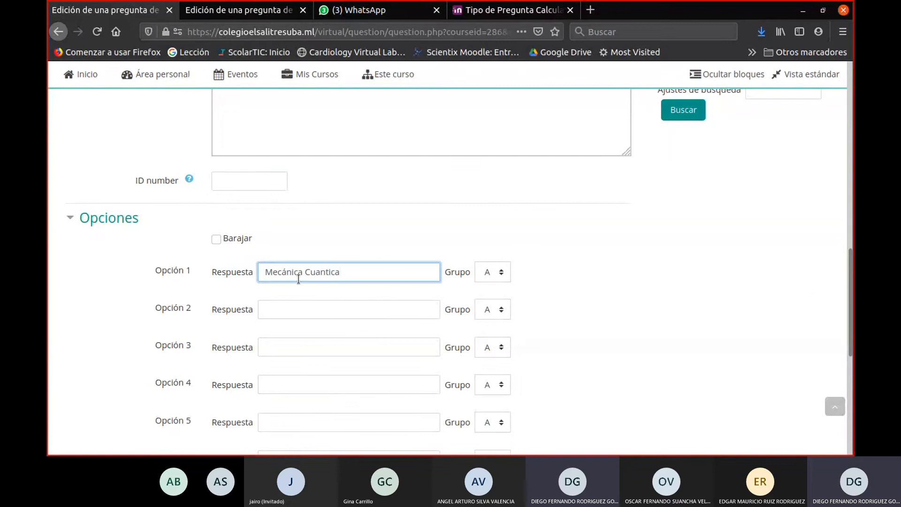
# - Copy the answer electrón from the source question into Opción 2 of the new question
pyautogui.click(239, 10)
pyautogui.press('Tab')
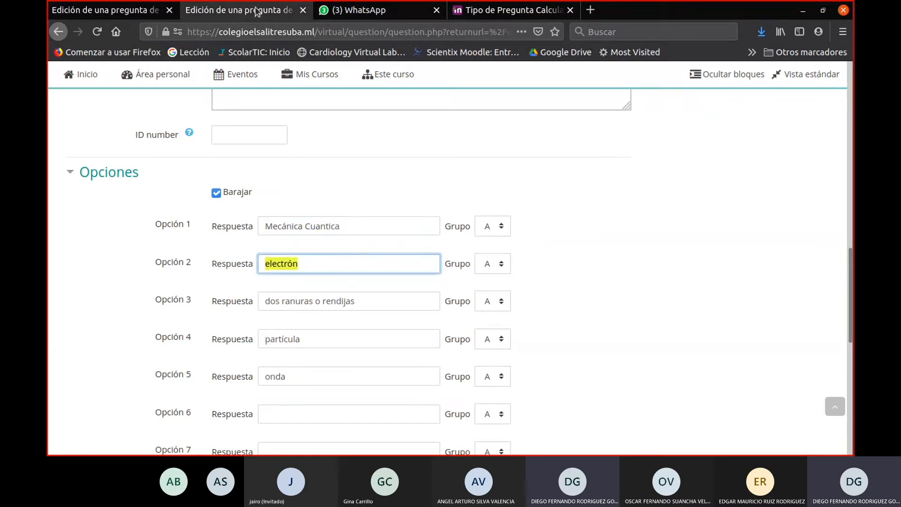
pyautogui.click(127, 10)
pyautogui.click(300, 309)
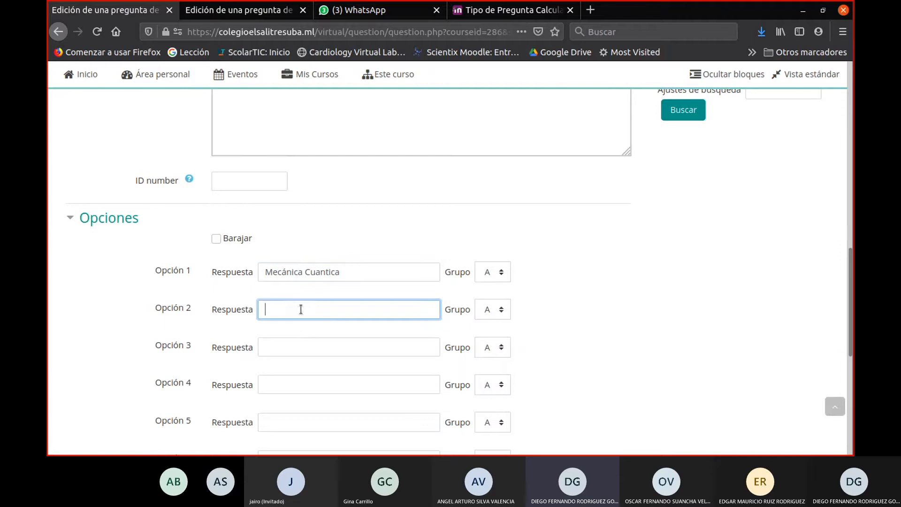
pyautogui.write('electrón')
# - Copy the answer dos ranuras o rendijas from the source question into Opción 3 of the new question
pyautogui.click(235, 10)
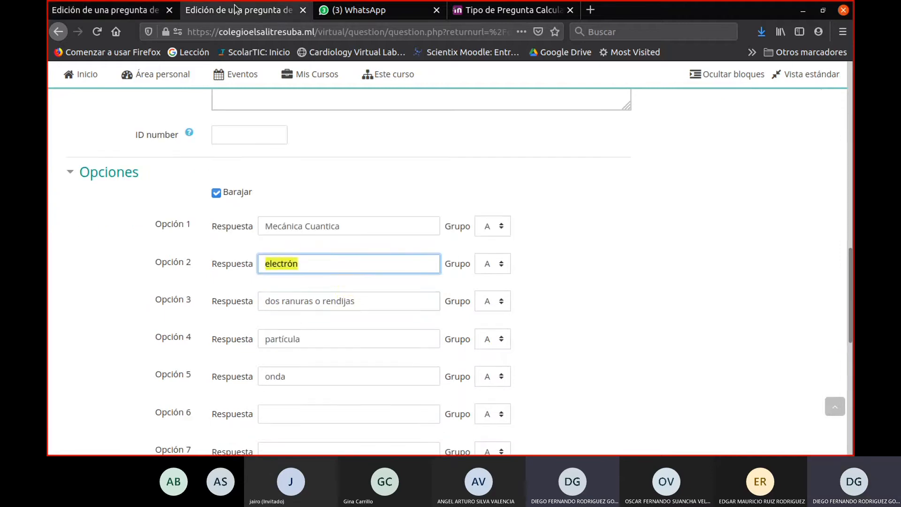
pyautogui.press('Tab')
pyautogui.press('Tab')
pyautogui.hotkey('ctrl', 'c')
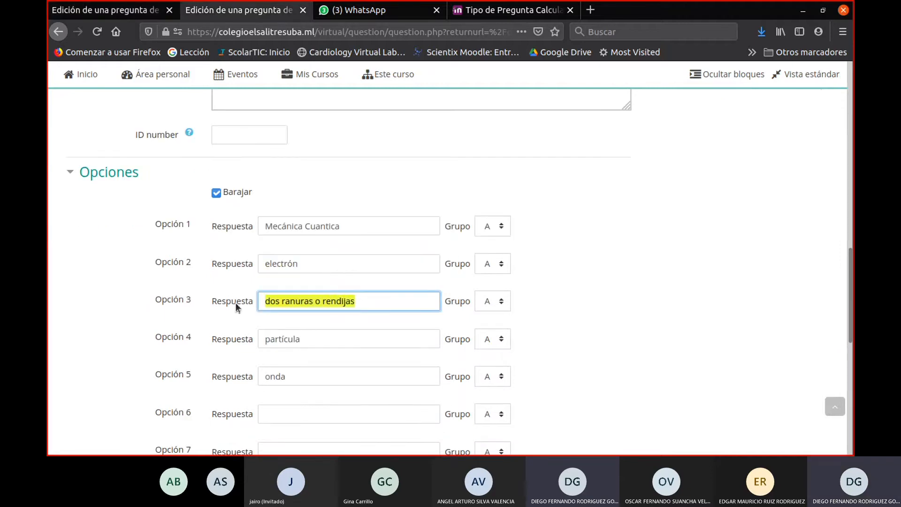
pyautogui.click(141, 10)
pyautogui.click(292, 343)
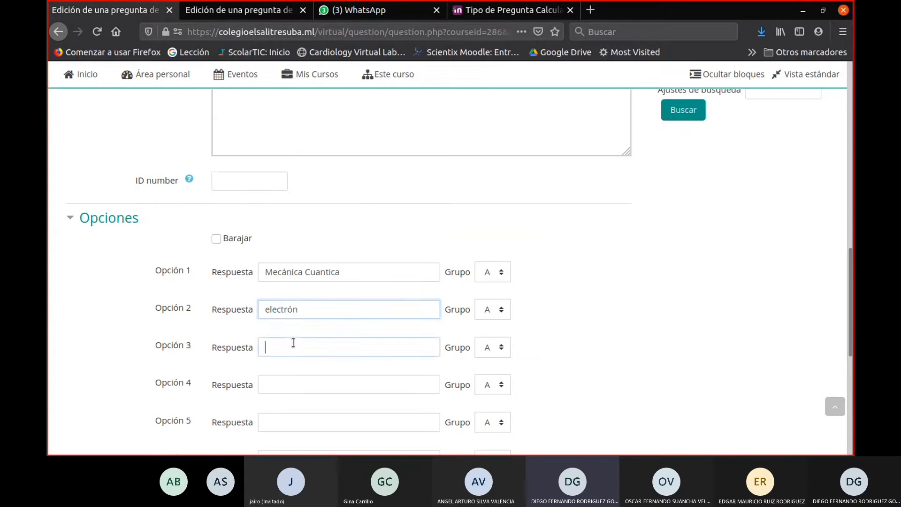
pyautogui.hotkey('ctrl', 'v')
# - Copy the answer partícula from the source question into Opción 4 of the new question
pyautogui.click(235, 10)
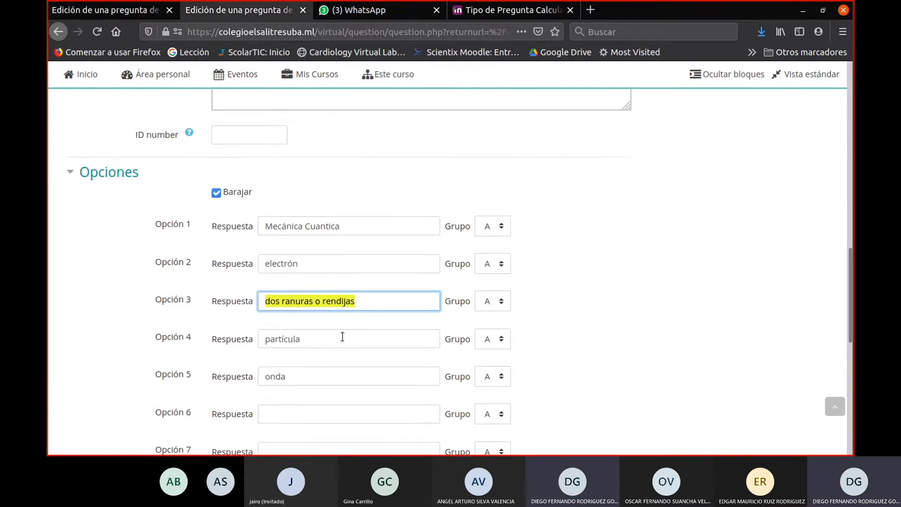
pyautogui.scroll(-3, 327, 310)
pyautogui.press('Tab')
pyautogui.press('Tab')
pyautogui.hotkey('ctrl', 'c')
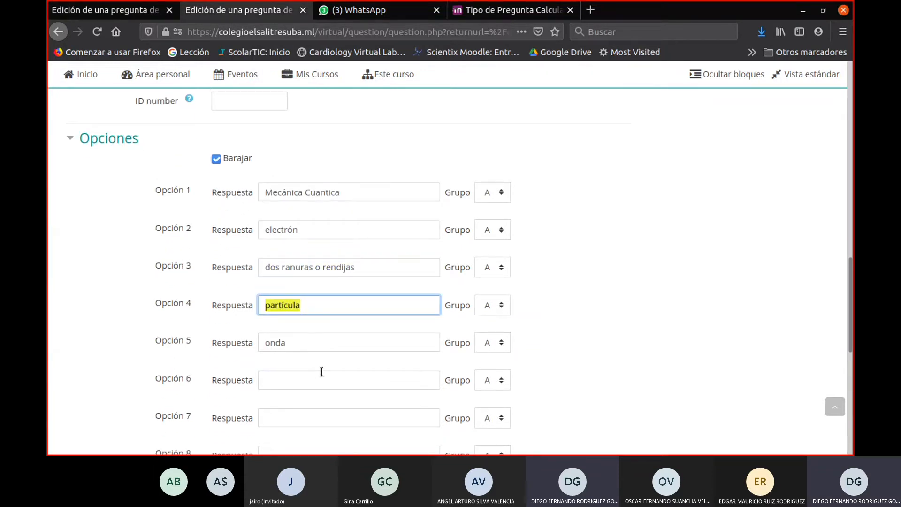
pyautogui.click(141, 11)
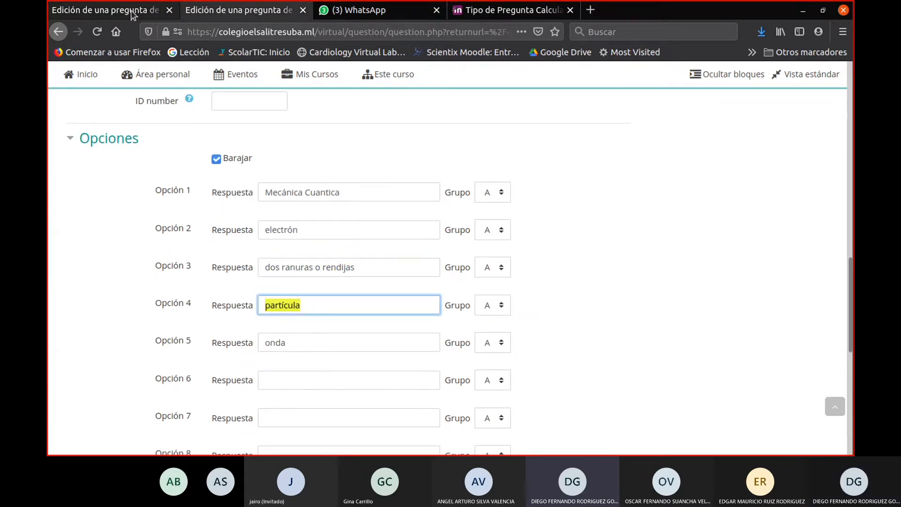
pyautogui.click(281, 385)
pyautogui.hotkey('ctrl', 'v')
# - Copy the answer onda from the source question into Opción 5 of the new question
pyautogui.click(212, 12)
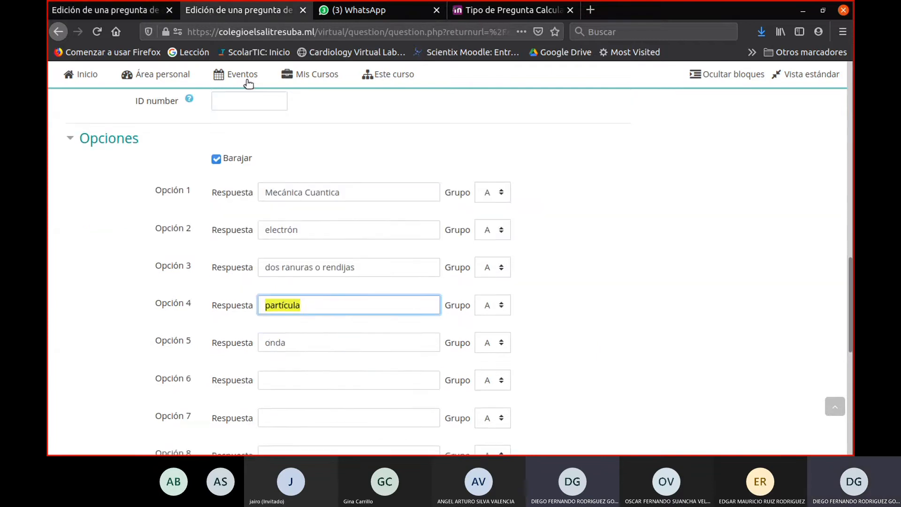
pyautogui.press('Tab')
pyautogui.press('Tab')
pyautogui.hotkey('ctrl', 'c')
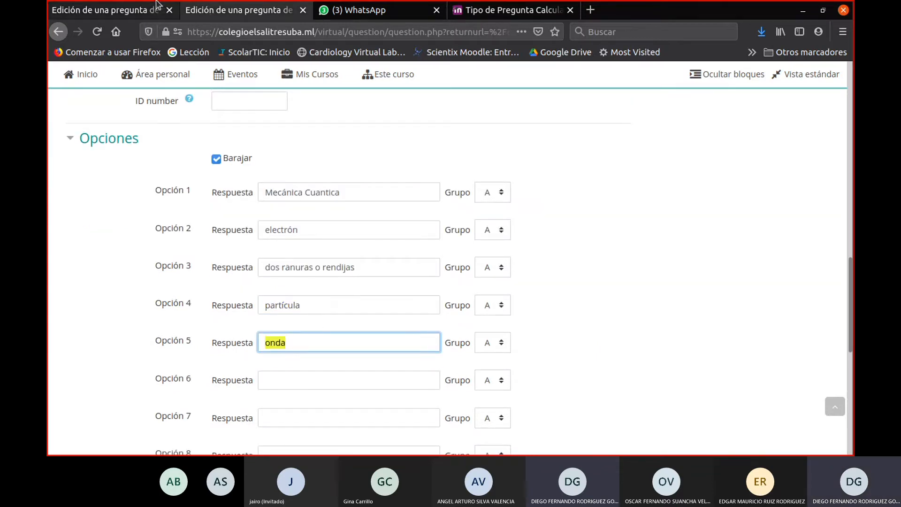
pyautogui.click(122, 9)
pyautogui.scroll(-2, 281, 371)
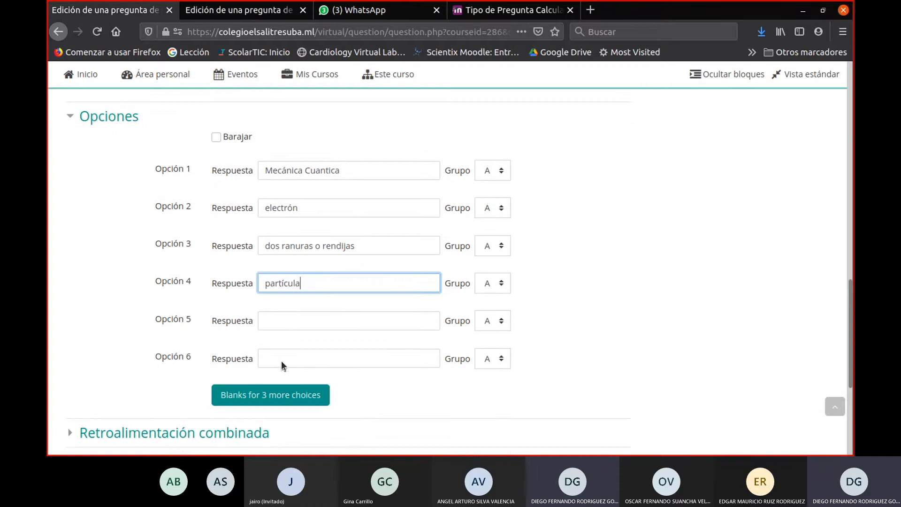
pyautogui.click(281, 320)
pyautogui.hotkey('ctrl', 'v')
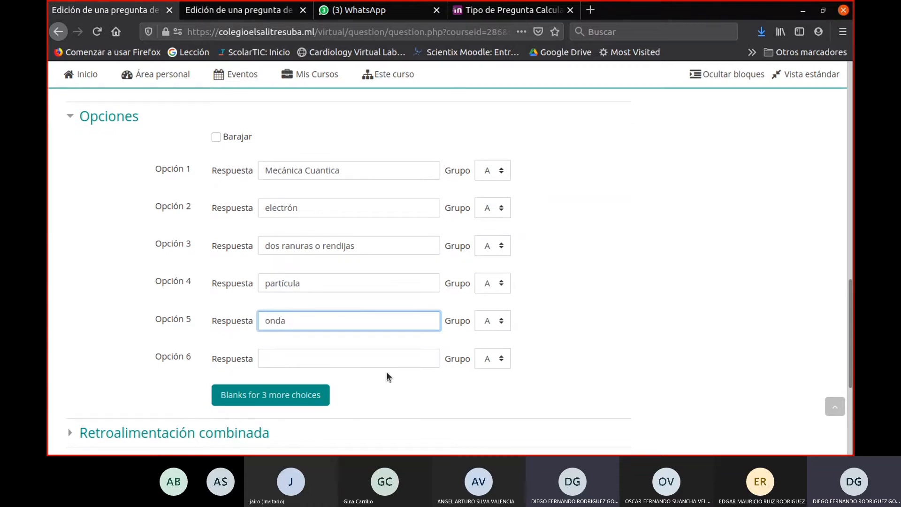
# - Save the new missing-word question and close the source question's editing form by saving it too
pyautogui.scroll(-3, 387, 376)
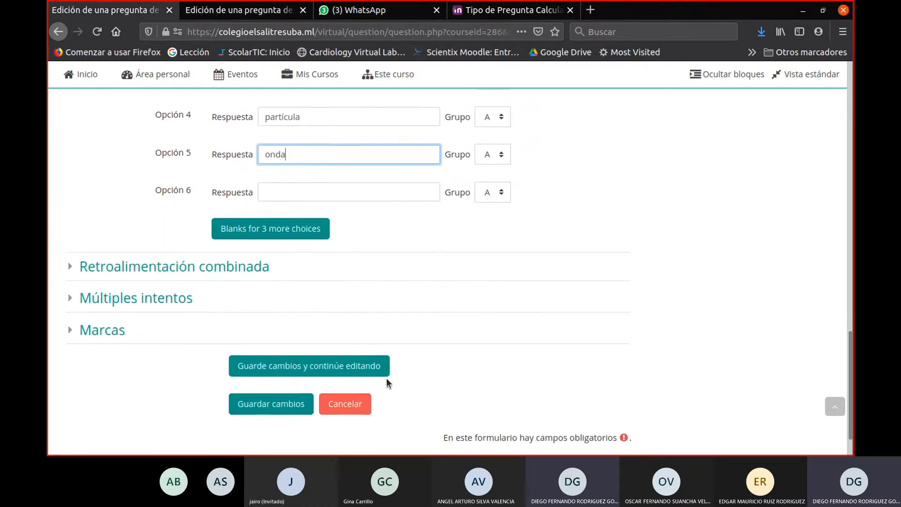
pyautogui.click(269, 406)
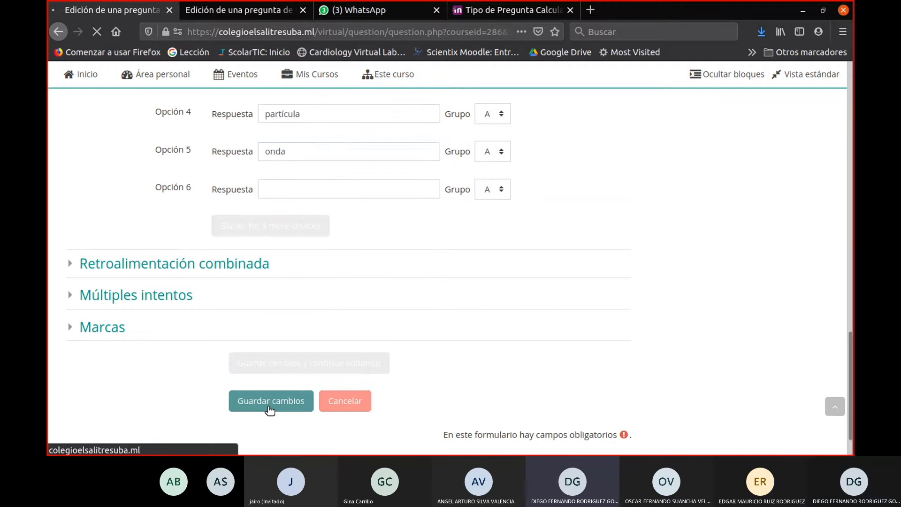
pyautogui.click(202, 10)
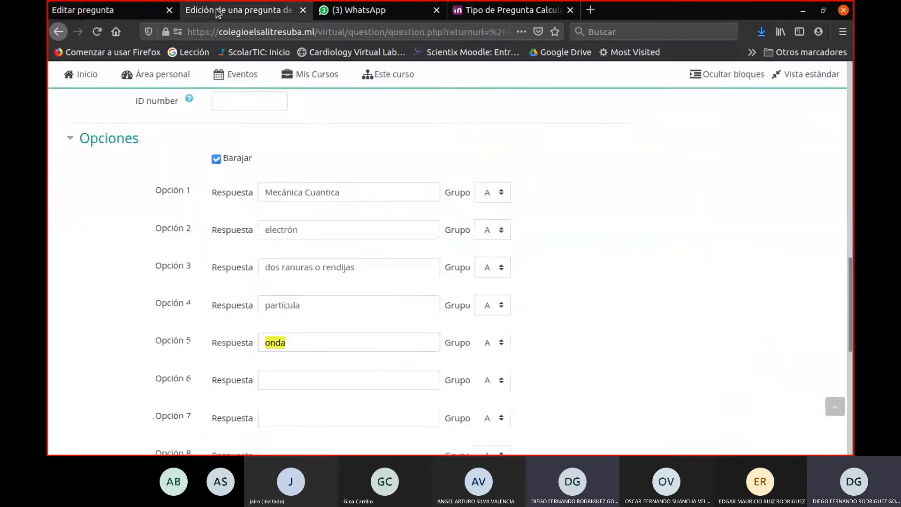
pyautogui.scroll(-6, 326, 275)
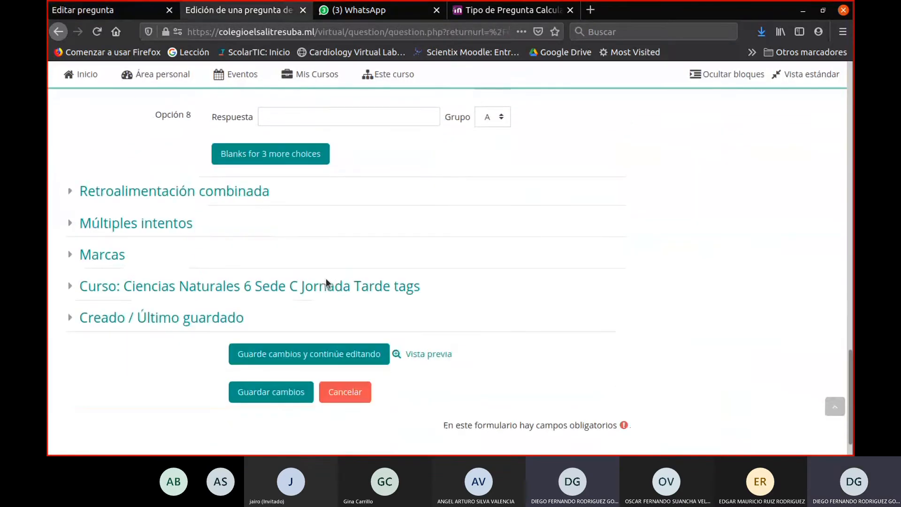
pyautogui.click(275, 399)
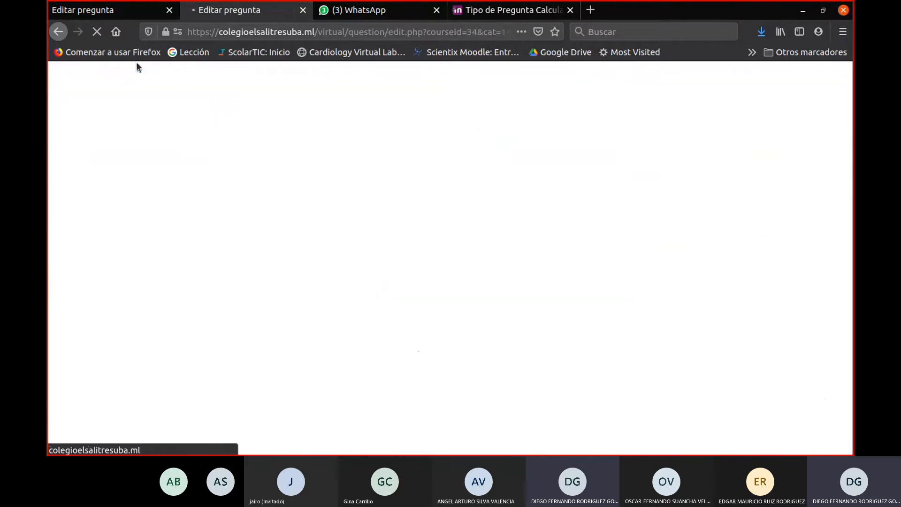
# - Find Preguntas de palabra perdida in the Cap-2021 question bank and open its preview
pyautogui.scroll(-2, 266, 177)
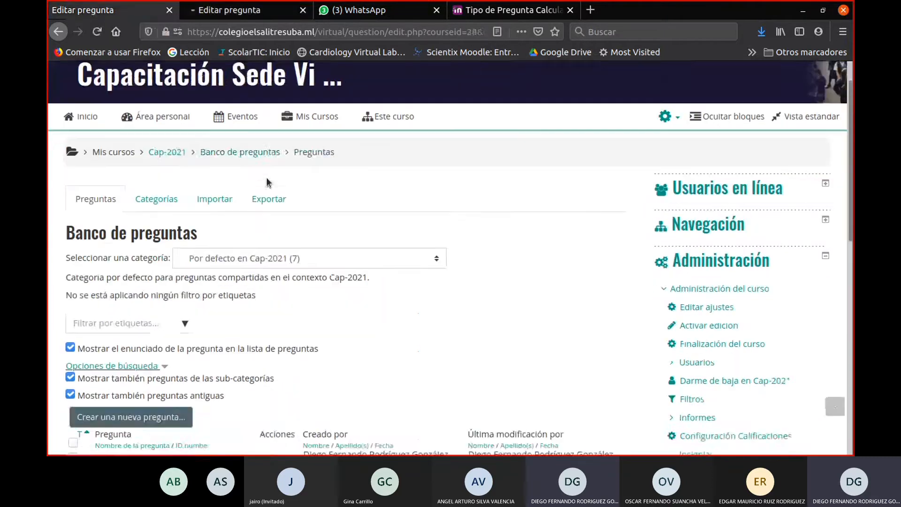
pyautogui.scroll(2, 268, 181)
pyautogui.scroll(-1, 294, 225)
pyautogui.scroll(-8, 300, 229)
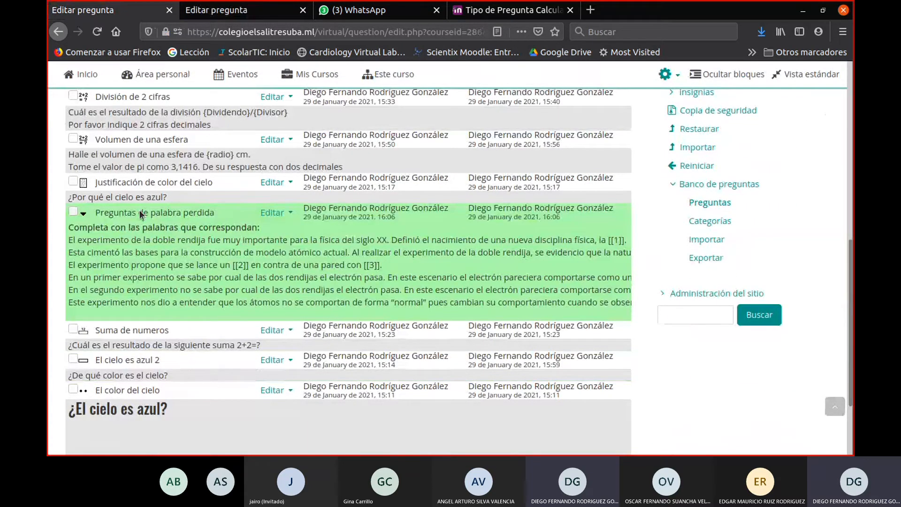
pyautogui.click(268, 213)
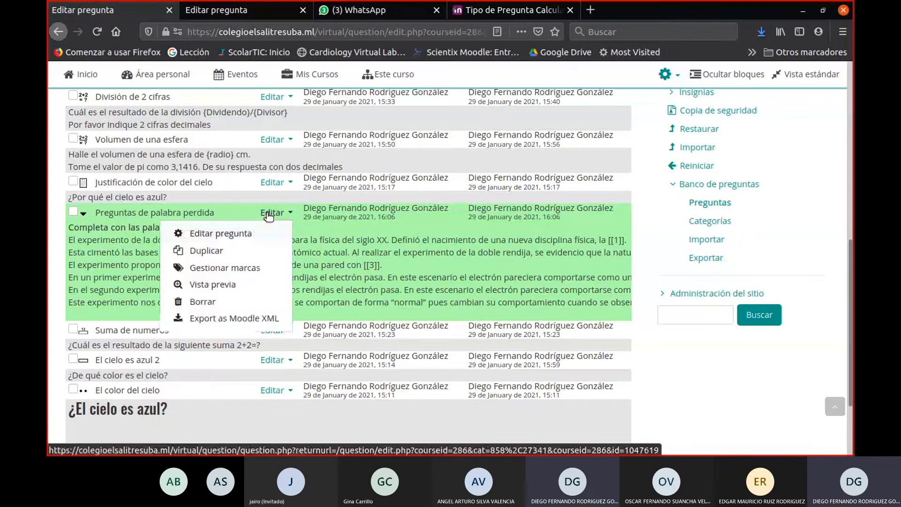
pyautogui.click(221, 286)
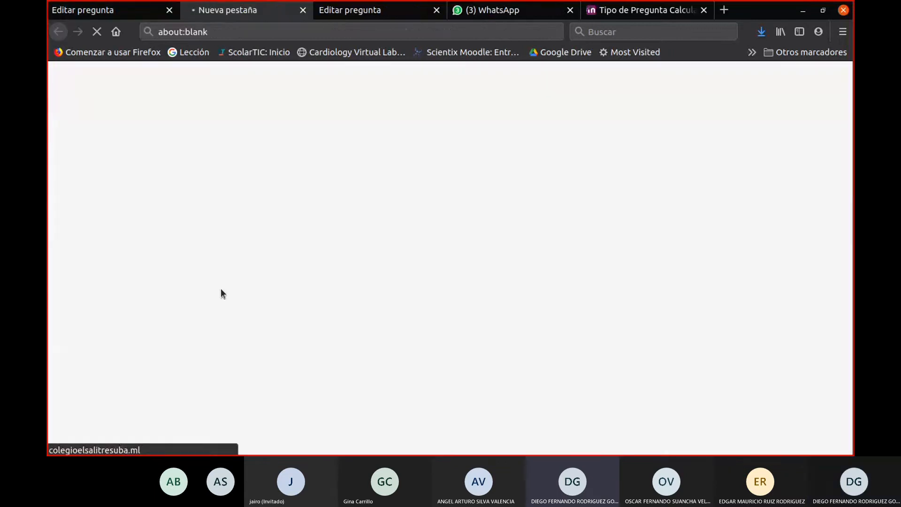
pyautogui.scroll(-2, 515, 242)
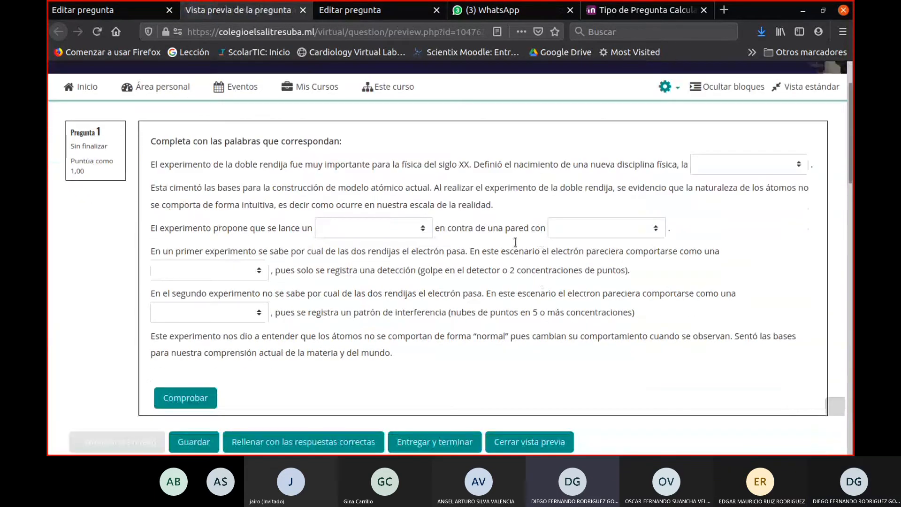
# - Review the choices offered for the first gap in the preview and select Mecánica Cuantica
pyautogui.click(715, 166)
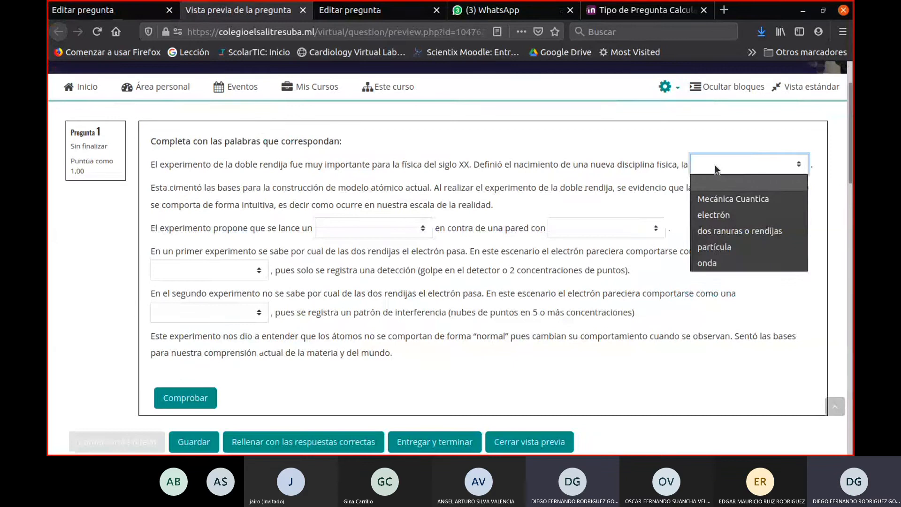
pyautogui.click(709, 164)
pyautogui.click(710, 164)
pyautogui.click(709, 164)
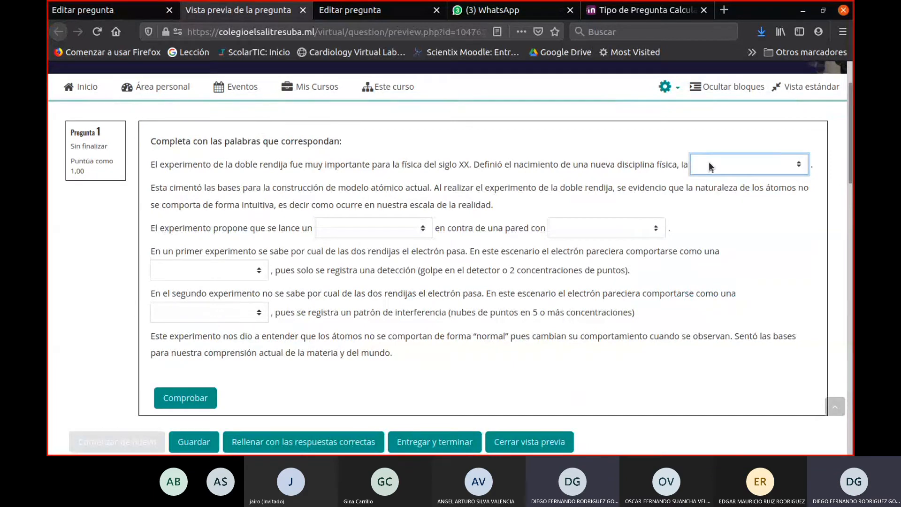
pyautogui.click(709, 162)
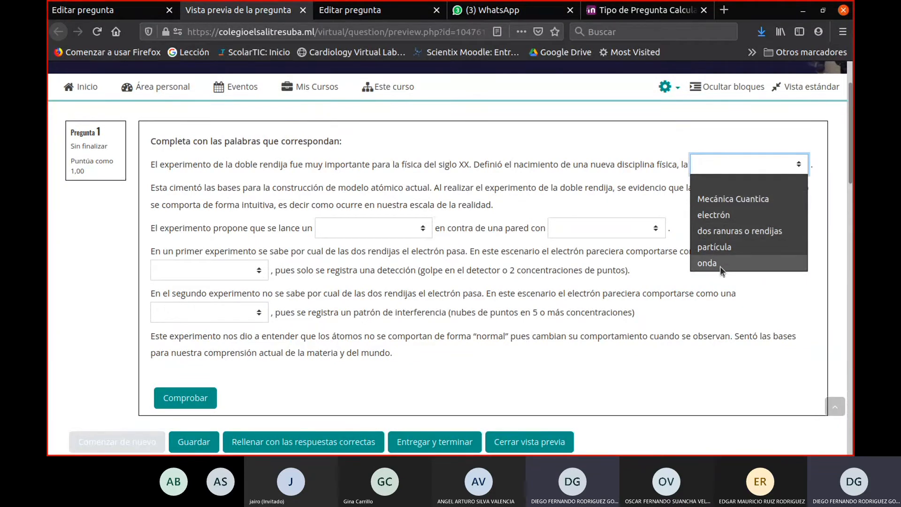
pyautogui.click(727, 202)
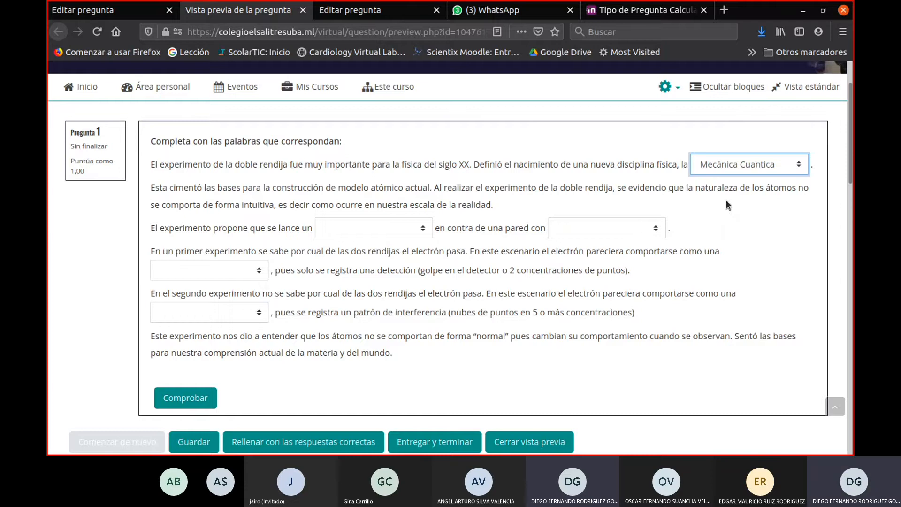
# - Answer the two gaps in the electron-launch sentence with dos ranuras o rendijas for the first and electrón for the second
pyautogui.click(639, 229)
pyautogui.click(624, 278)
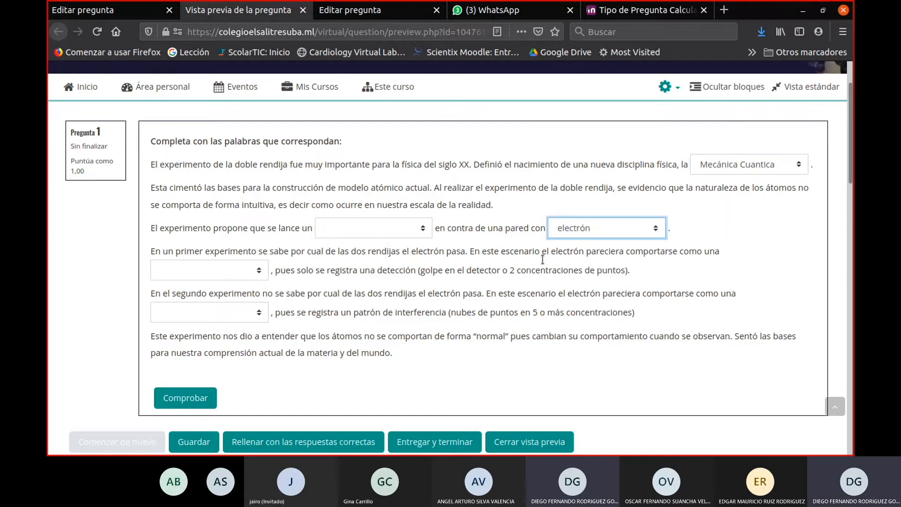
pyautogui.click(356, 229)
pyautogui.click(356, 296)
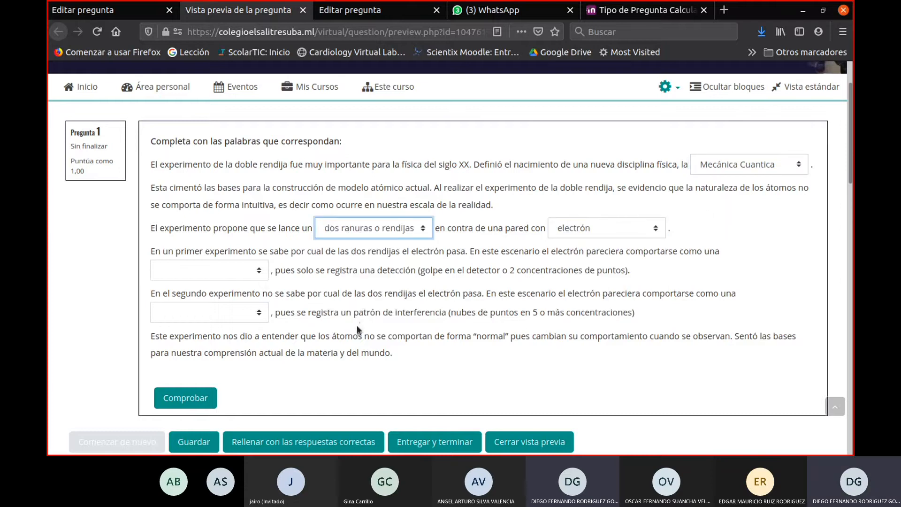
# - Choose onda for the first experiment's gap and partícula for the second experiment's gap
pyautogui.click(224, 276)
pyautogui.click(205, 369)
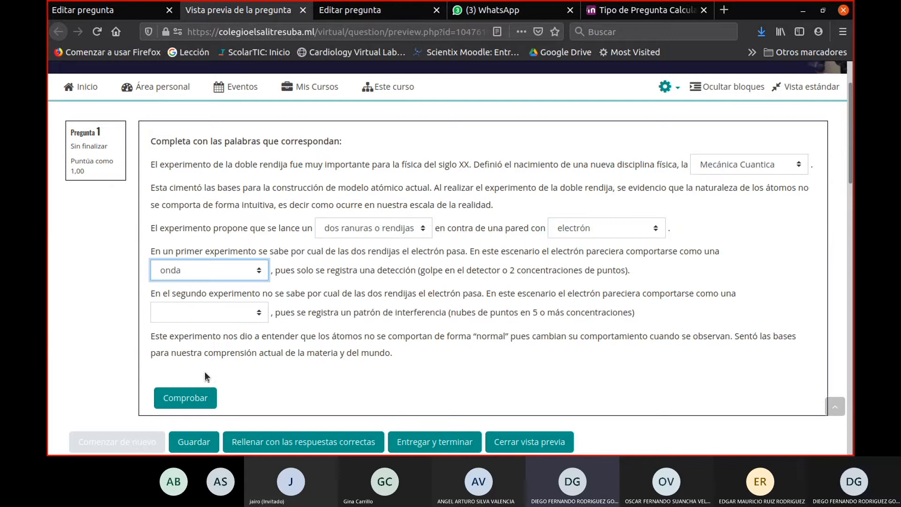
pyautogui.click(228, 314)
pyautogui.click(178, 395)
pyautogui.scroll(-3, 188, 310)
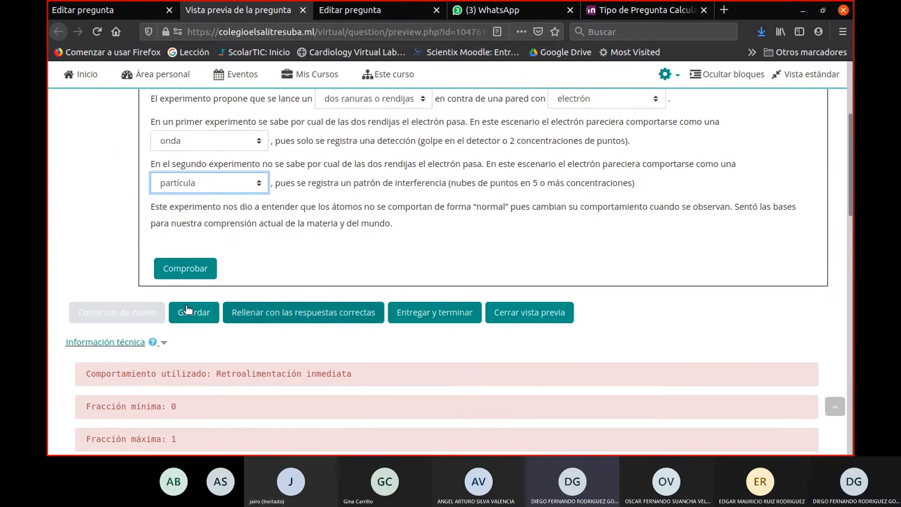
# - Fill all gaps of the previewed missing-word question with the correct answers, review them, and close the preview
pyautogui.click(188, 309)
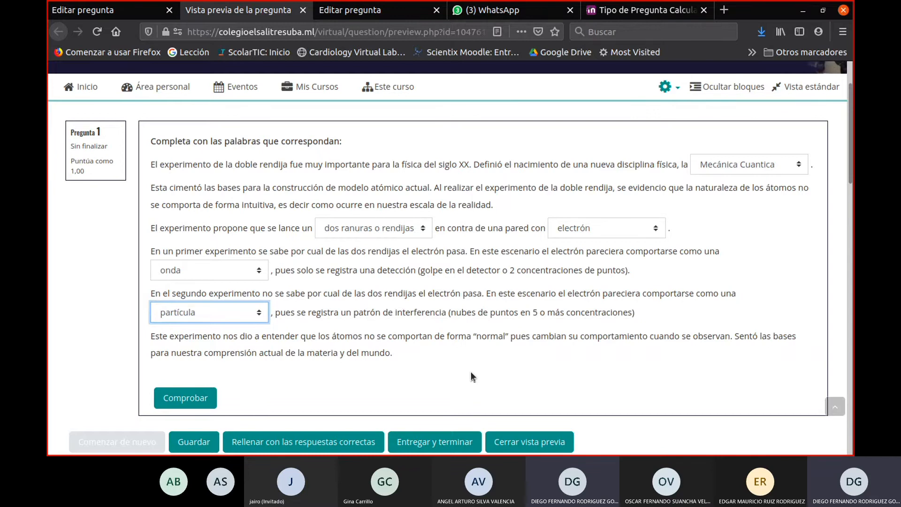
pyautogui.scroll(-3, 472, 377)
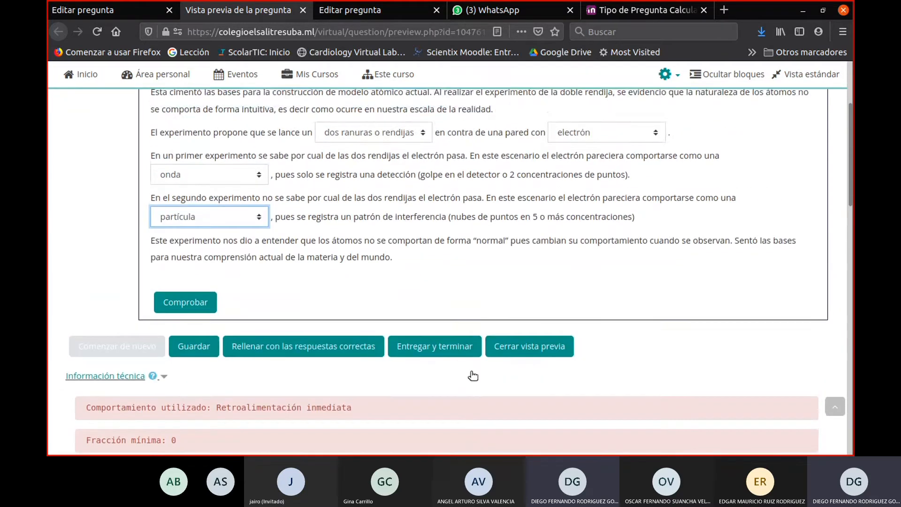
pyautogui.scroll(3, 328, 359)
pyautogui.click(313, 442)
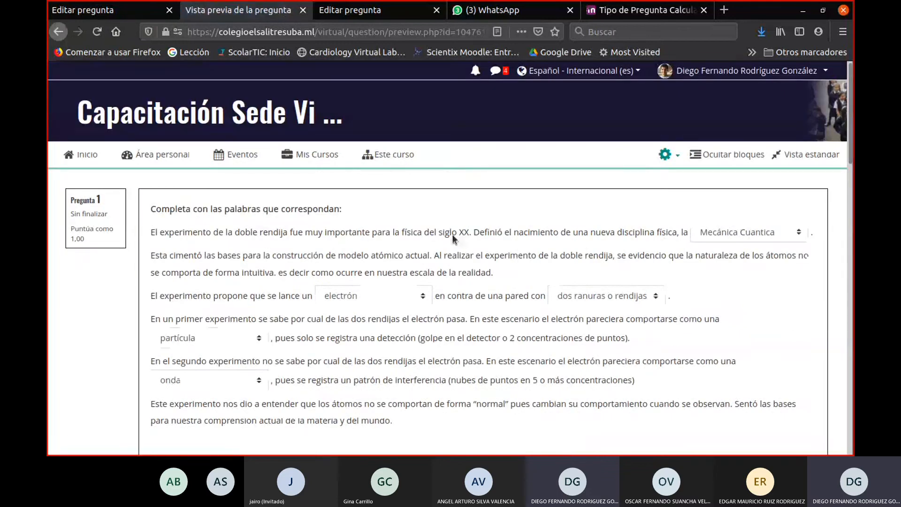
pyautogui.scroll(-3, 572, 337)
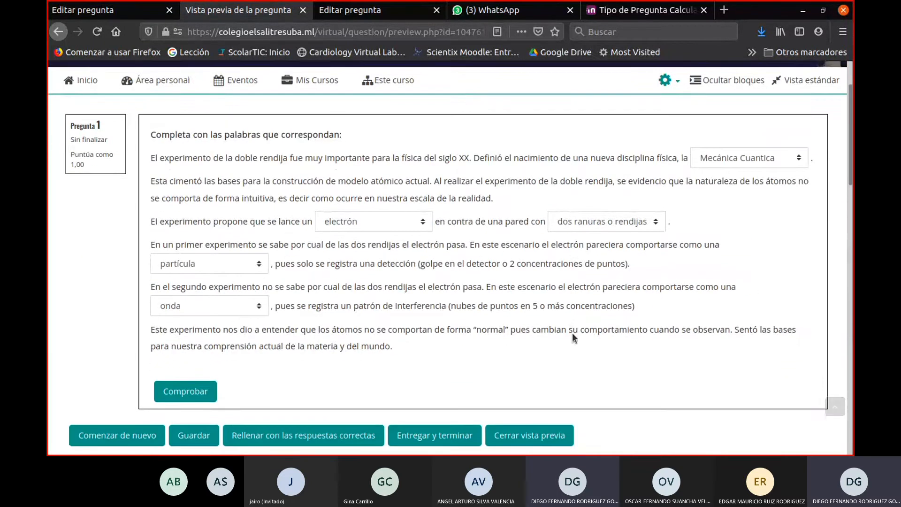
pyautogui.scroll(-2, 572, 337)
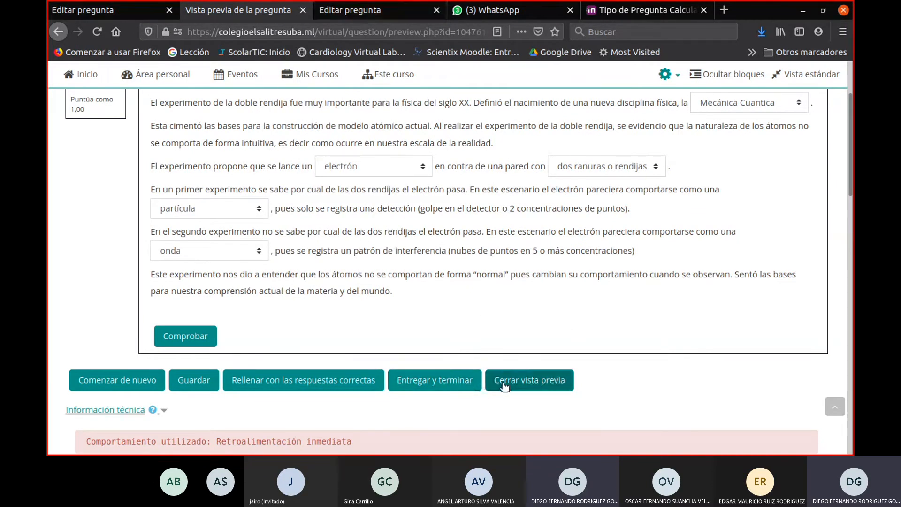
pyautogui.click(530, 380)
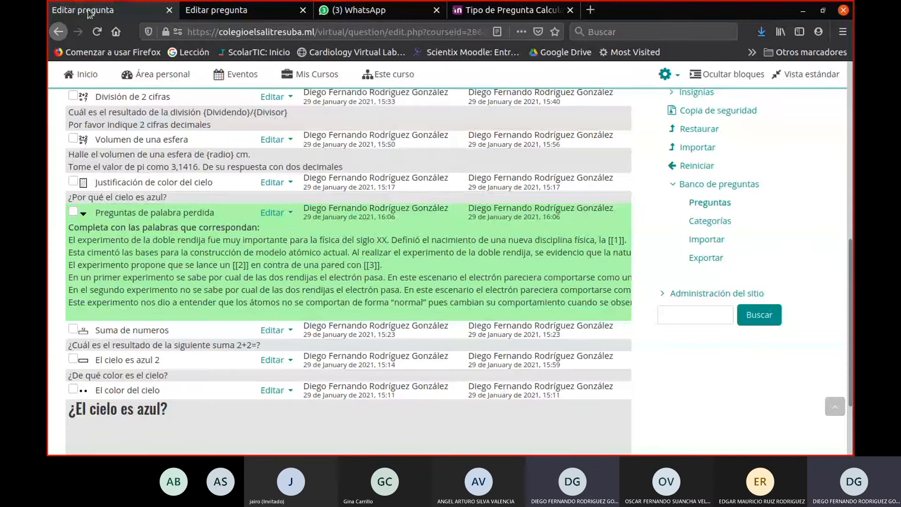
# - Close the browser tab holding the Ciencias Naturales 6 C JT question bank
pyautogui.click(275, 4)
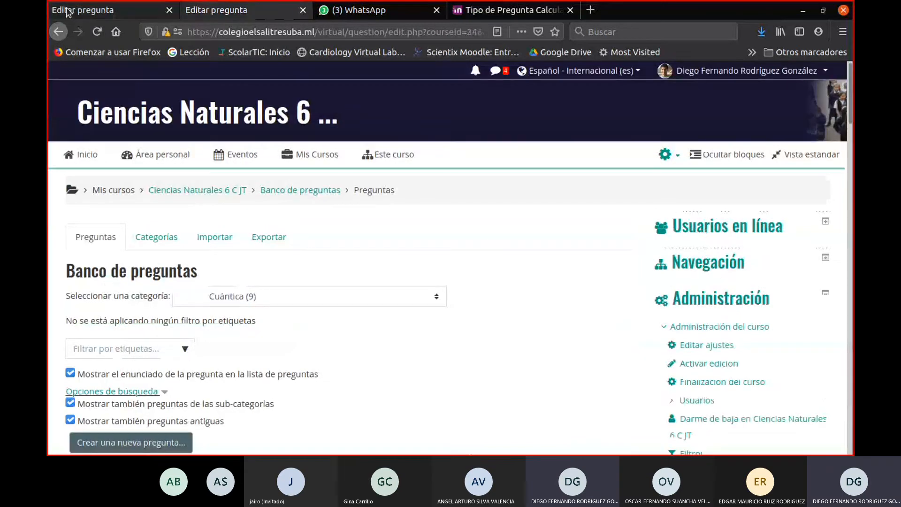
pyautogui.click(130, 14)
pyautogui.click(315, 10)
pyautogui.click(263, 10)
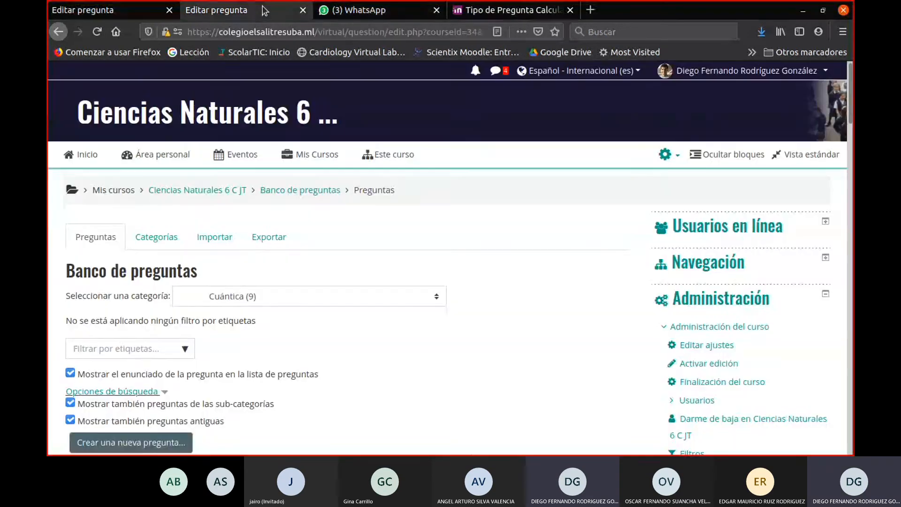
pyautogui.click(302, 10)
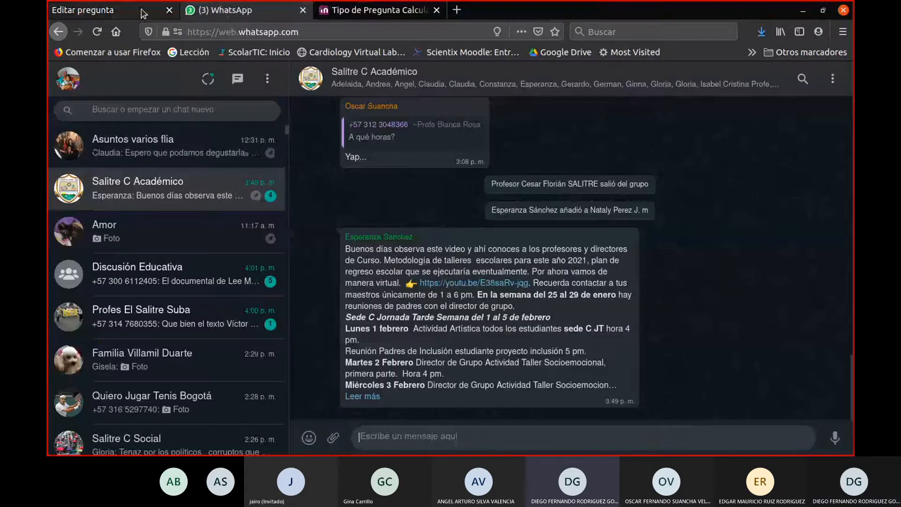
# - Return to the Cap-2021 question bank and open the course's main page
pyautogui.click(108, 9)
pyautogui.scroll(5, 287, 268)
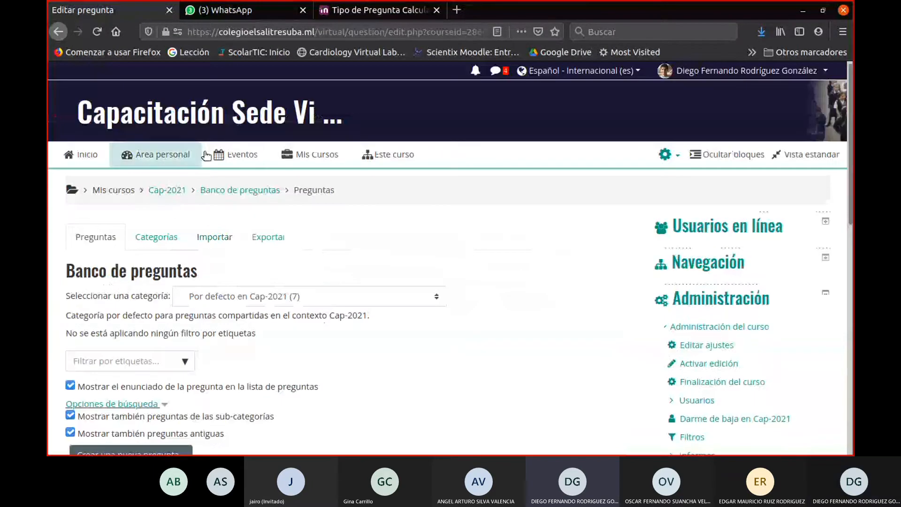
pyautogui.click(173, 190)
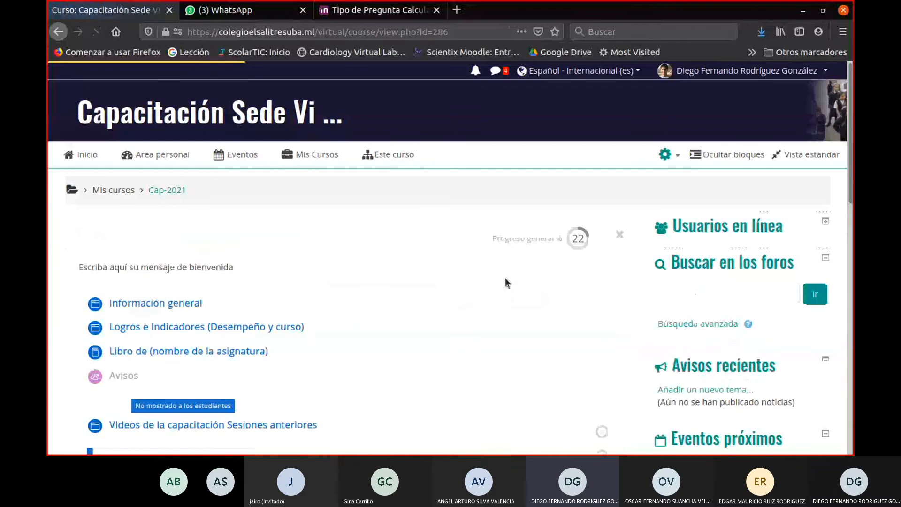
# - Look over the Cap-2021 course page and highlight the heading "Sesión 4 Preguntas de Moodle, Formato del curso para llenar + Video Interactivo"
pyautogui.scroll(-5, 505, 279)
pyautogui.scroll(2, 505, 281)
pyautogui.scroll(3, 509, 286)
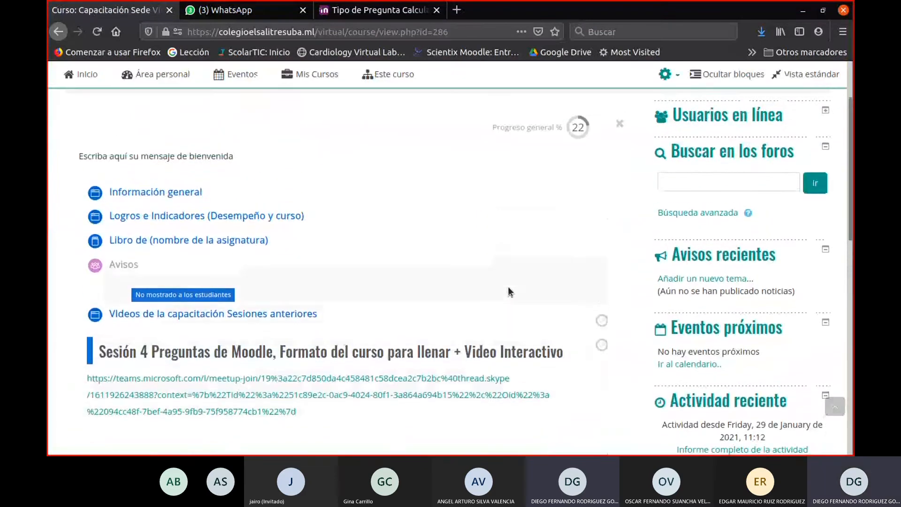
pyautogui.scroll(-3, 509, 287)
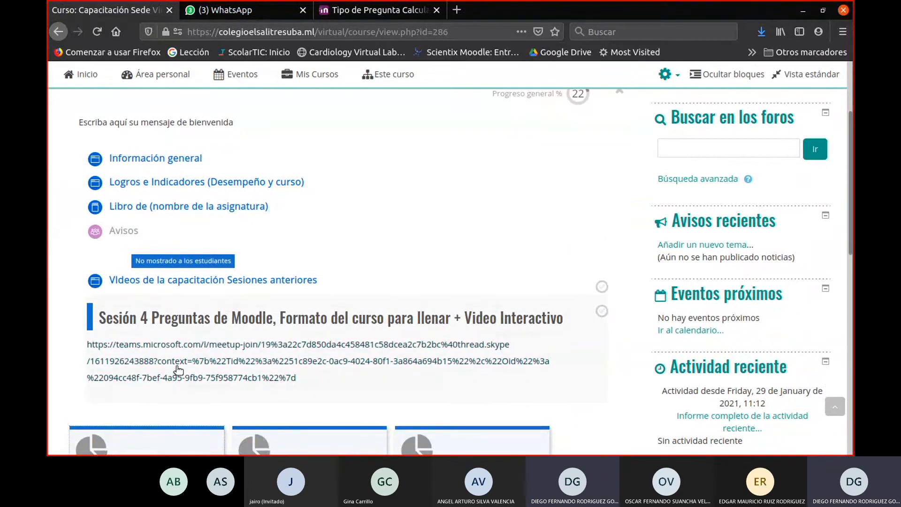
pyautogui.moveTo(570, 320); pyautogui.dragTo(98, 318)
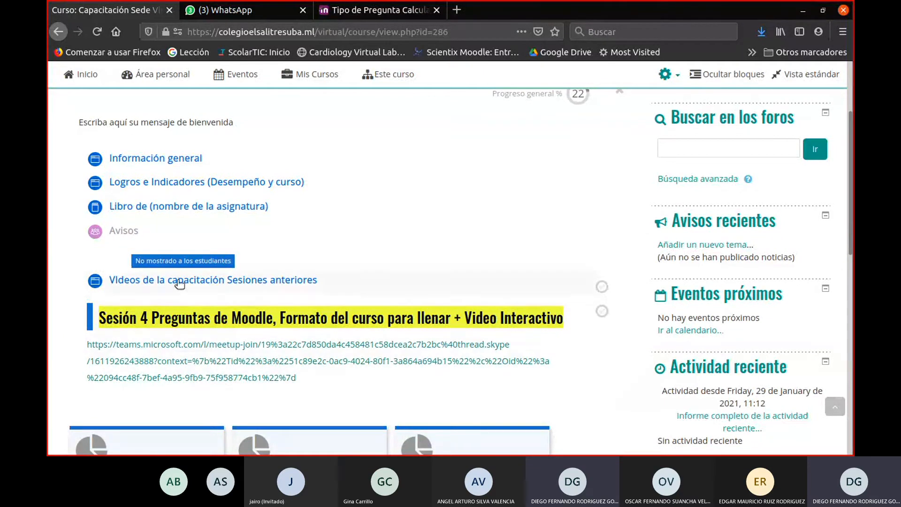
# - Open "VIdeos de la capacitación Sesiones anteriores", look through the embedded training videos, and close the window
pyautogui.click(113, 283)
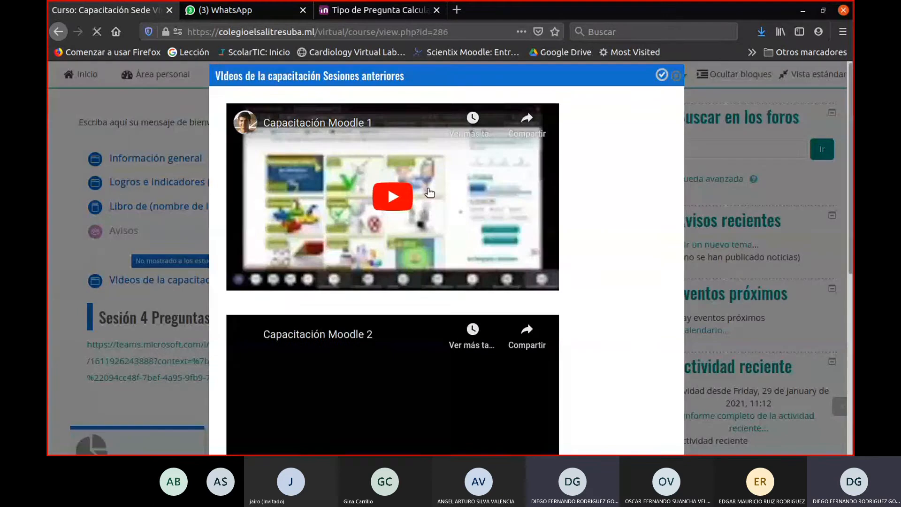
pyautogui.scroll(-4, 427, 196)
pyautogui.scroll(-4, 427, 196)
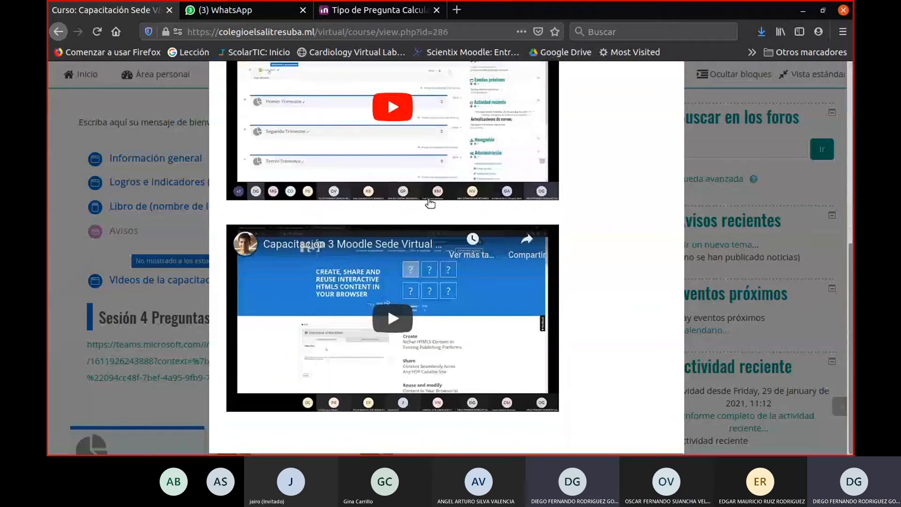
pyautogui.scroll(7, 428, 200)
pyautogui.scroll(-6, 450, 324)
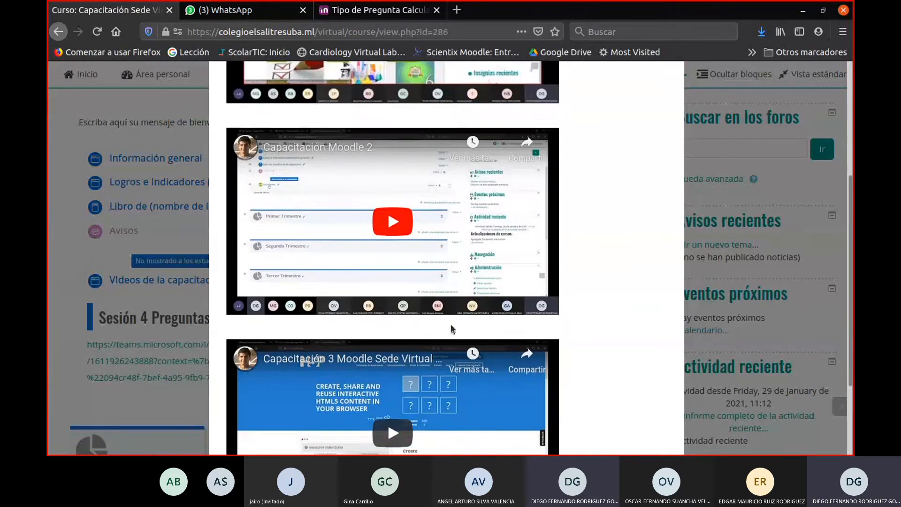
pyautogui.scroll(3, 467, 374)
pyautogui.scroll(5, 467, 374)
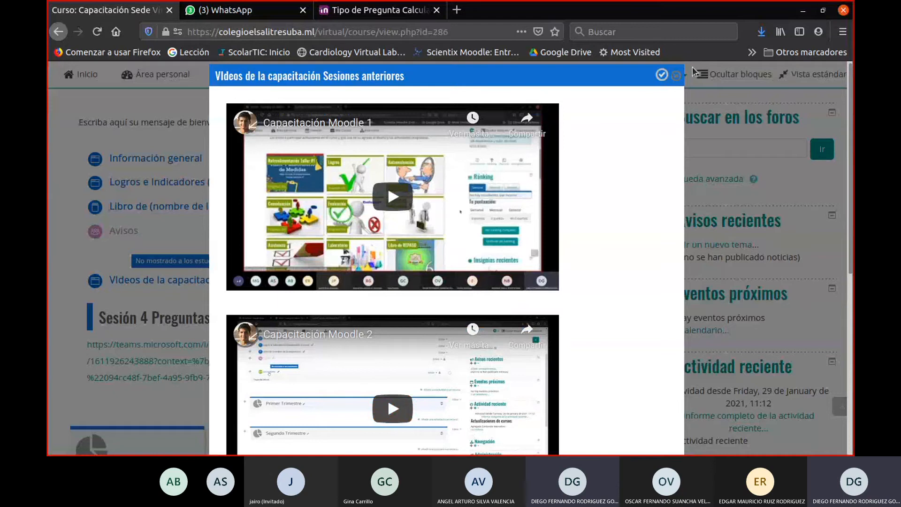
pyautogui.click(674, 76)
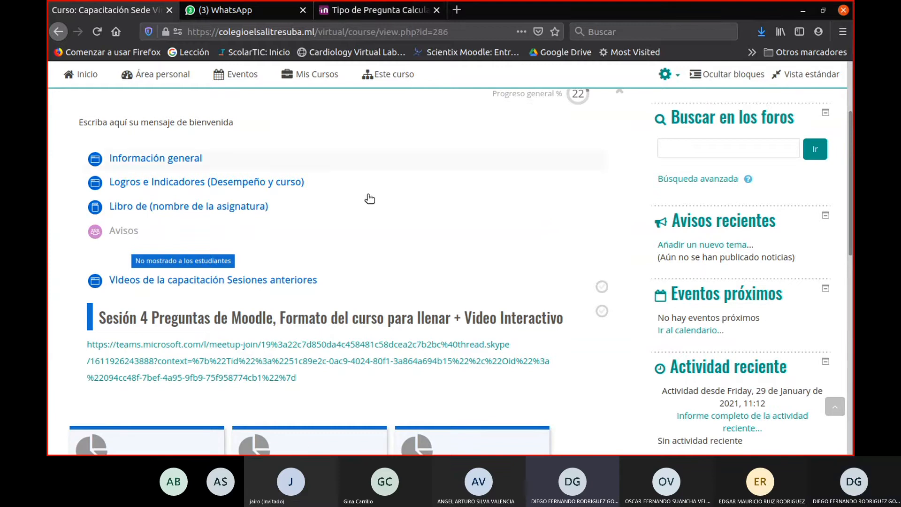
pyautogui.scroll(1, 452, 240)
pyautogui.scroll(3, 452, 241)
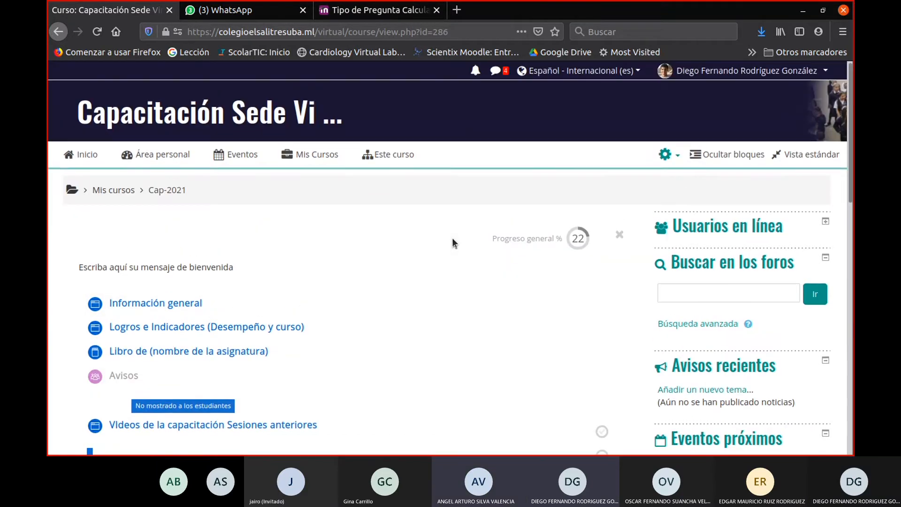
pyautogui.scroll(-2, 453, 241)
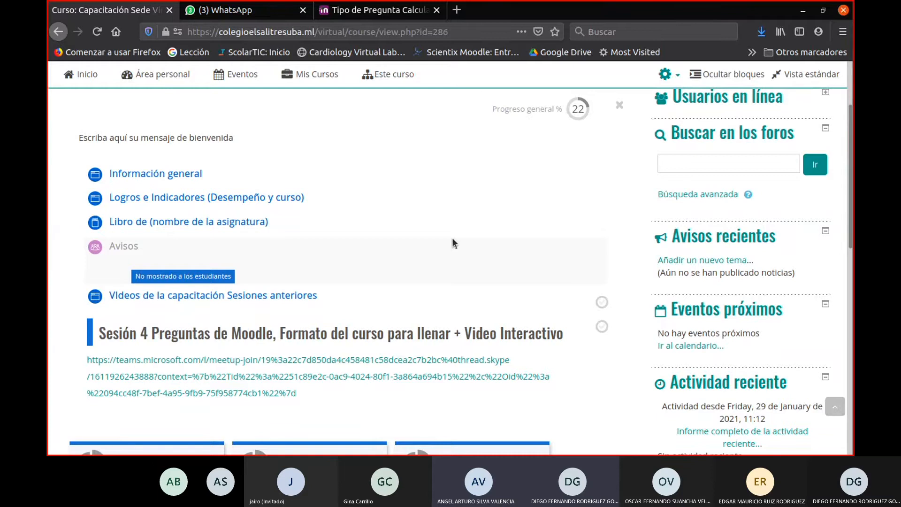
pyautogui.scroll(3, 450, 244)
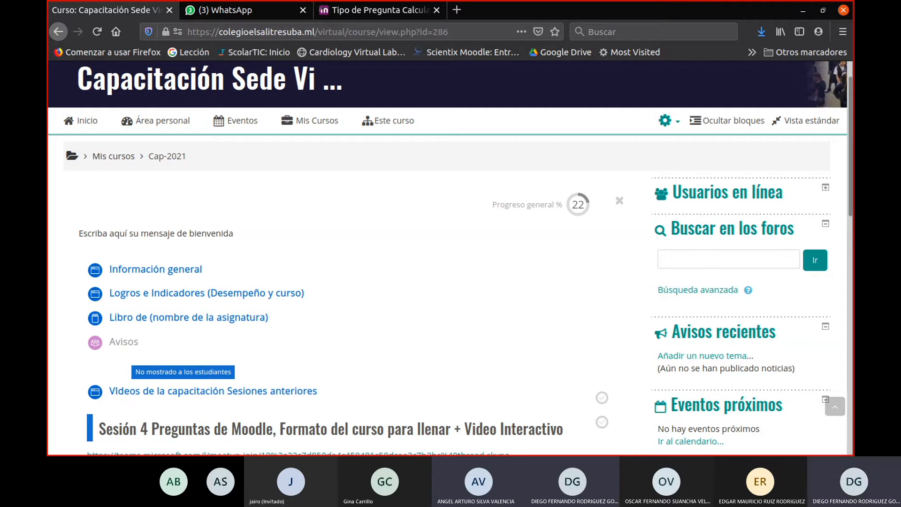
# - Go to the site home page and open the Proyecto Simulacros Pruebas Saber y Avancemos course
pyautogui.click(99, 132)
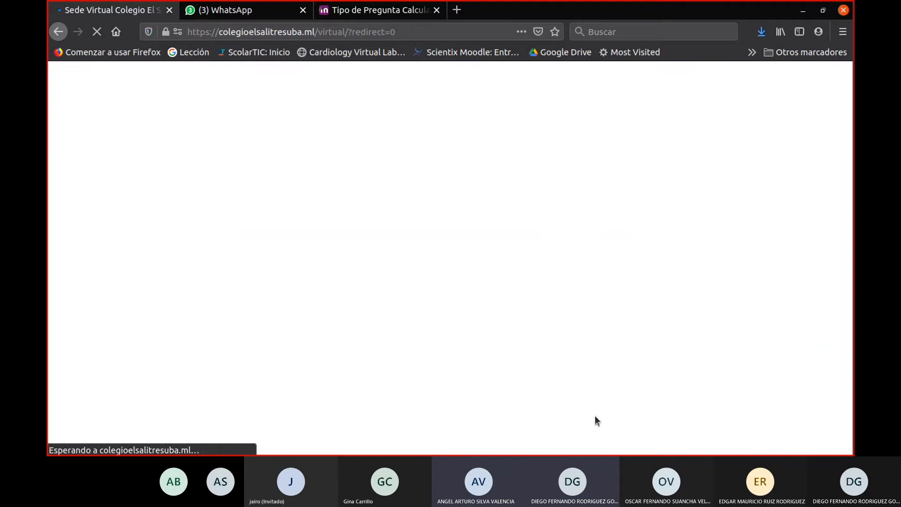
pyautogui.scroll(-6, 492, 290)
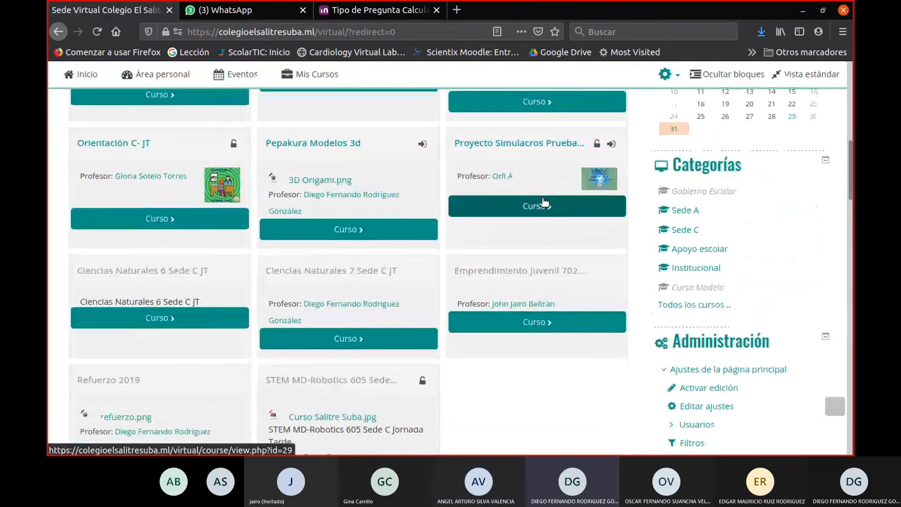
pyautogui.click(539, 204)
# - Open the question bank of the SimSABER-2020 course
pyautogui.scroll(-6, 530, 279)
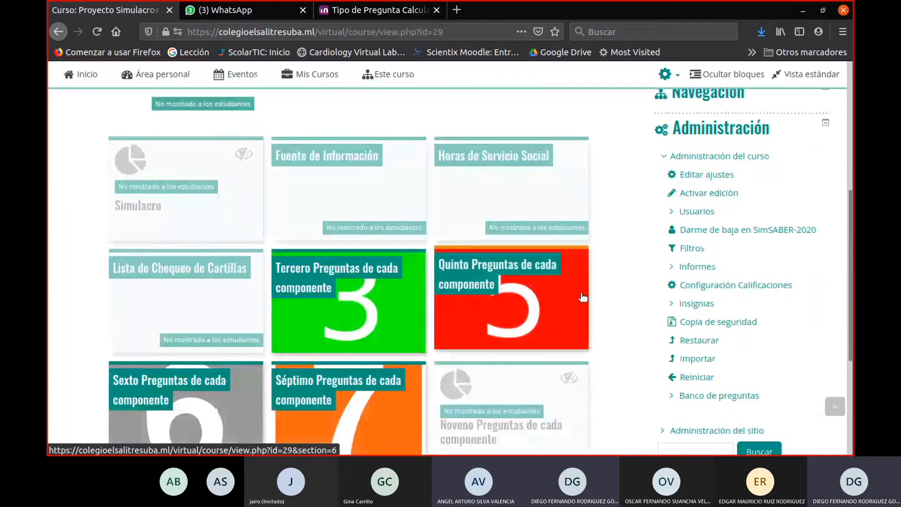
pyautogui.scroll(-2, 582, 298)
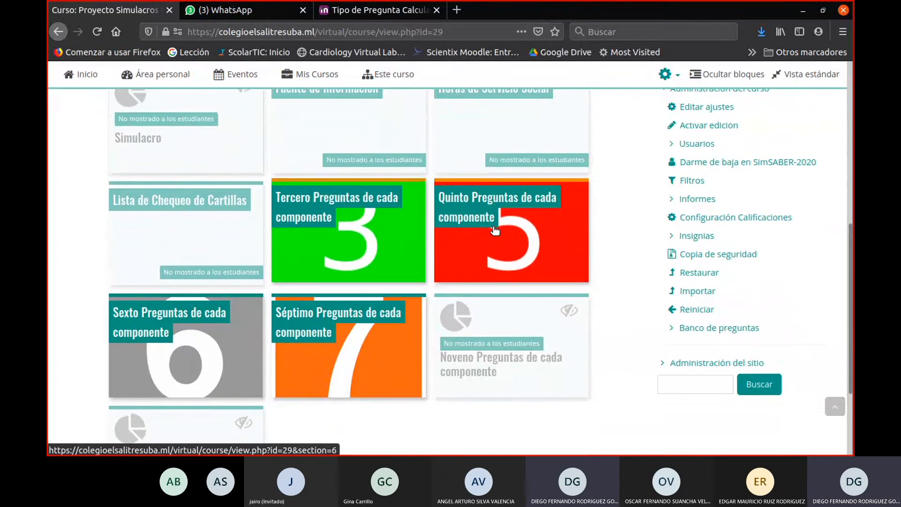
pyautogui.click(729, 327)
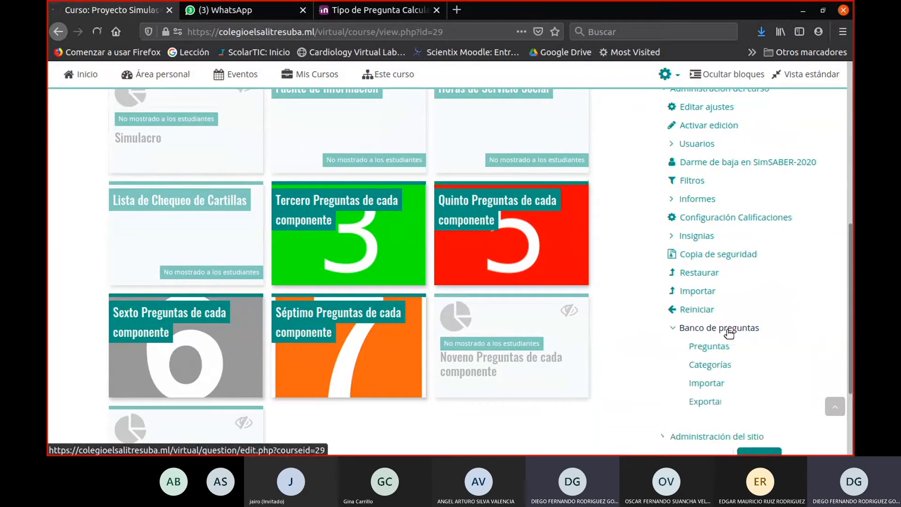
# - Look through the question bank's category list, including the Tipo Icfes categories for sciences, citizenship, language and mathematics, and close it without choosing one
pyautogui.scroll(-5, 429, 281)
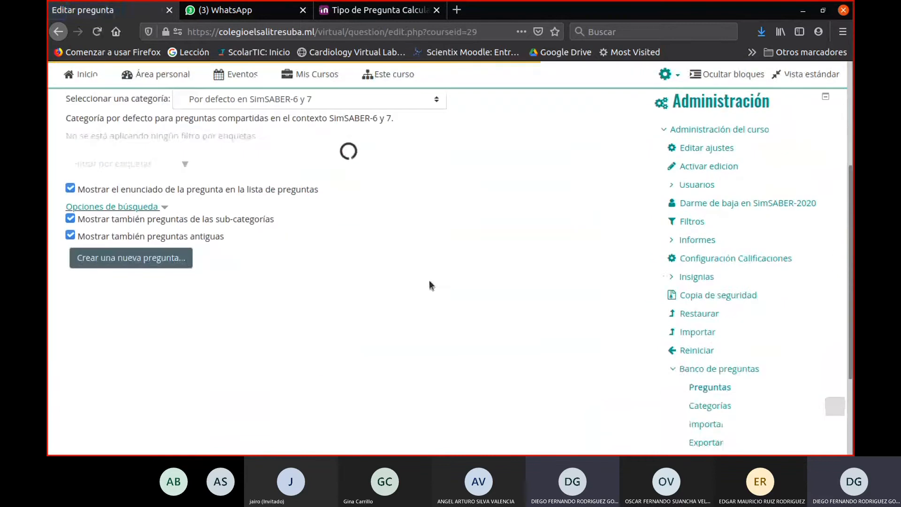
pyautogui.scroll(1, 435, 279)
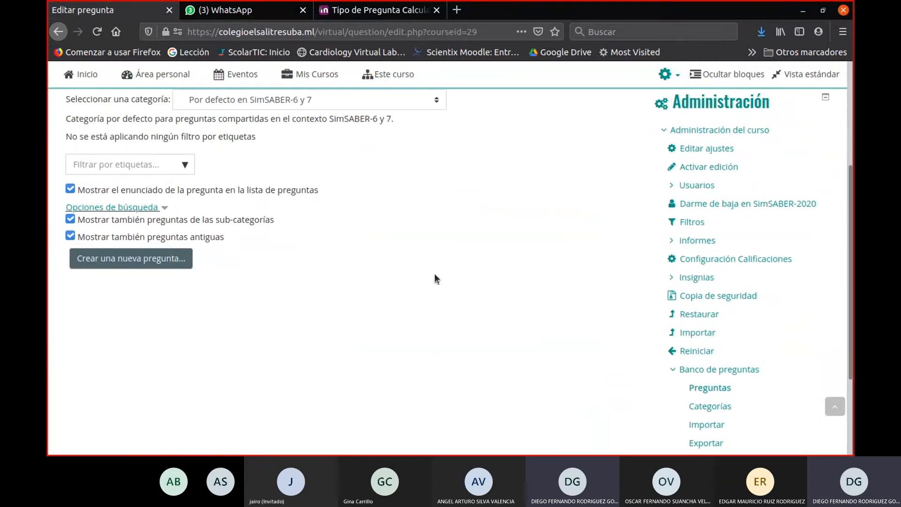
pyautogui.scroll(3, 435, 279)
pyautogui.click(258, 229)
pyautogui.scroll(-15, 298, 311)
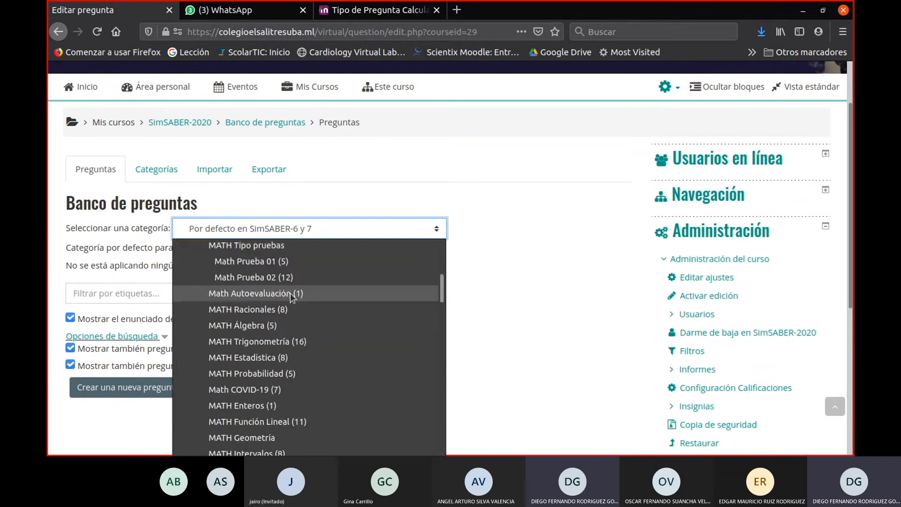
pyautogui.scroll(5, 344, 324)
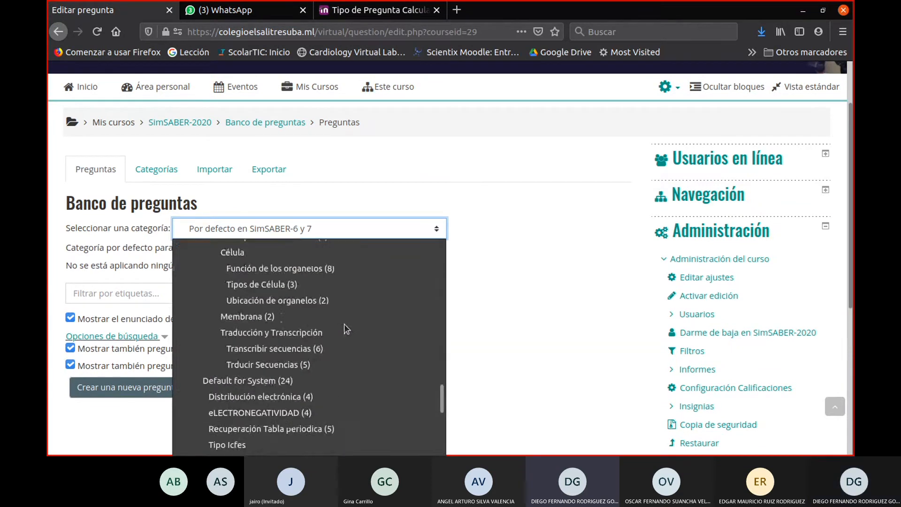
pyautogui.scroll(-4, 345, 324)
pyautogui.scroll(1, 344, 324)
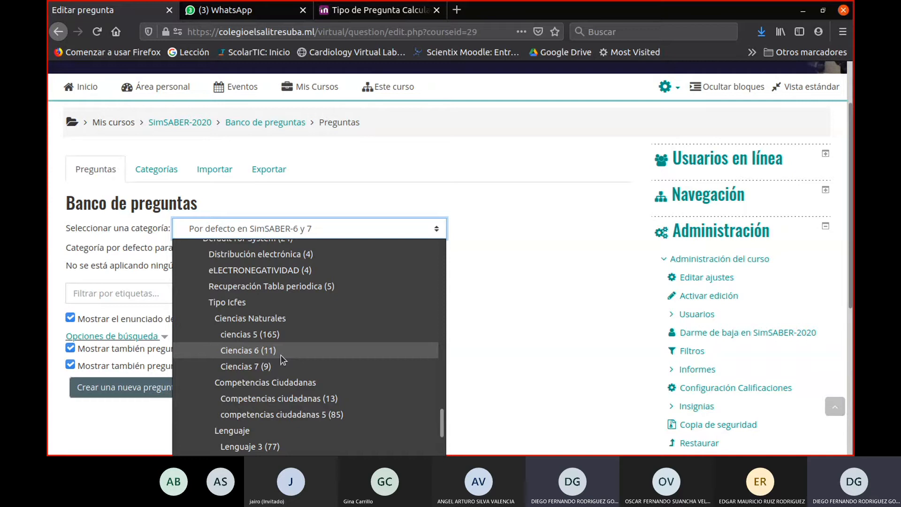
pyautogui.scroll(-1, 279, 359)
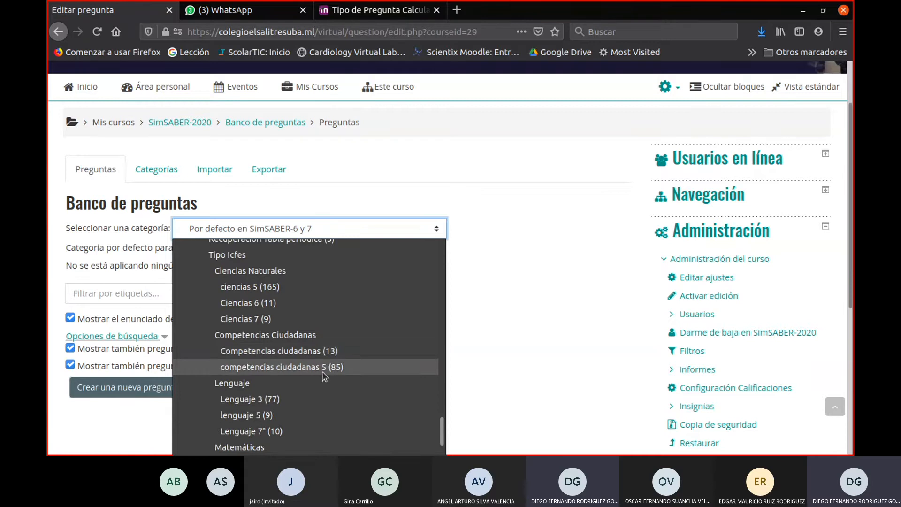
pyautogui.scroll(-1, 321, 371)
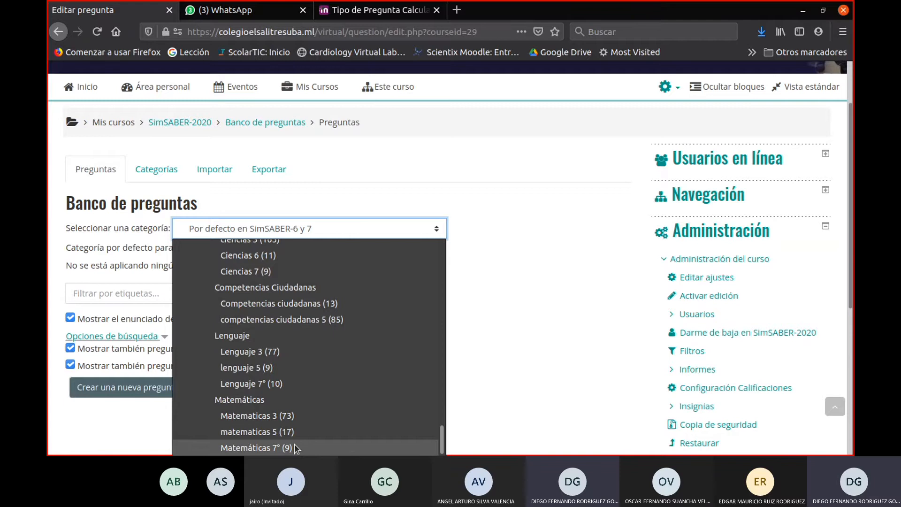
pyautogui.click(546, 349)
# - Show the Lenguaje 3 category in the question bank of SimSABER-2020
pyautogui.scroll(-2, 291, 278)
pyautogui.click(310, 169)
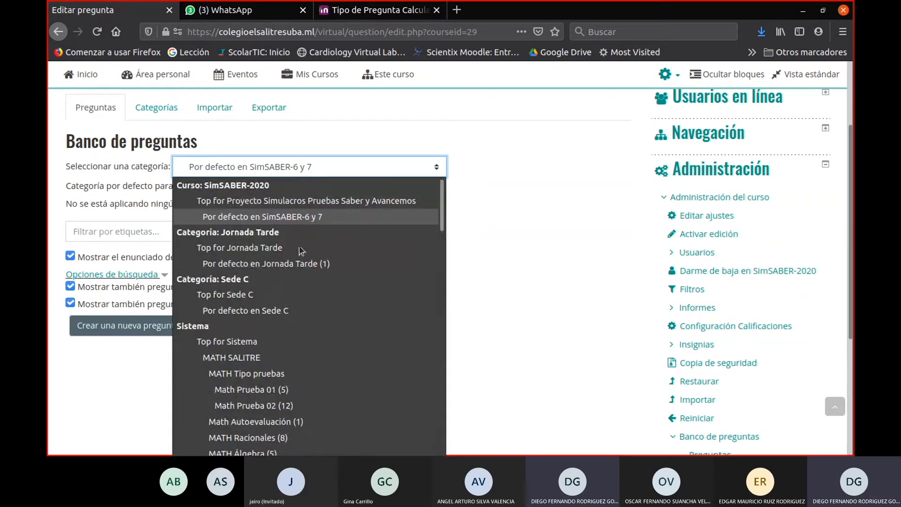
pyautogui.scroll(-20, 291, 338)
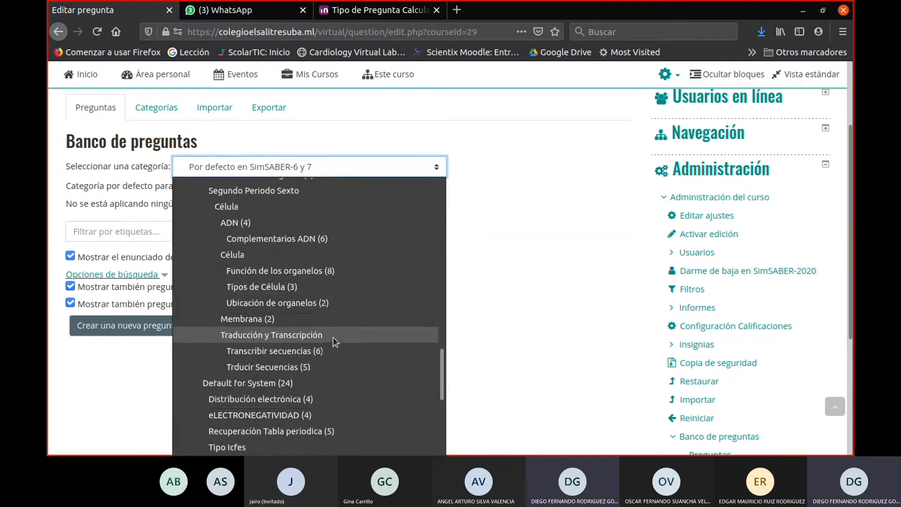
pyautogui.scroll(-5, 336, 336)
pyautogui.click(301, 345)
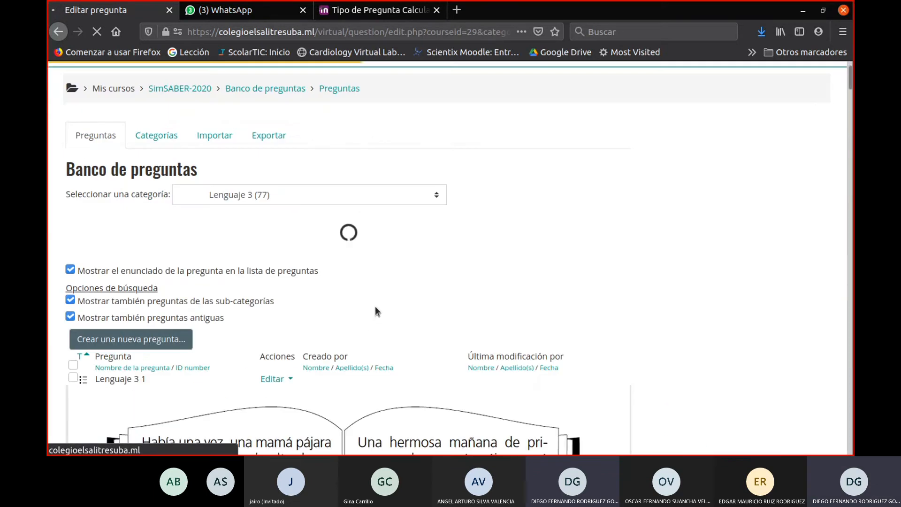
# - Look over the first Lenguaje 3 questions and open a preview of the question Lenguaje 3 1
pyautogui.scroll(-7, 375, 311)
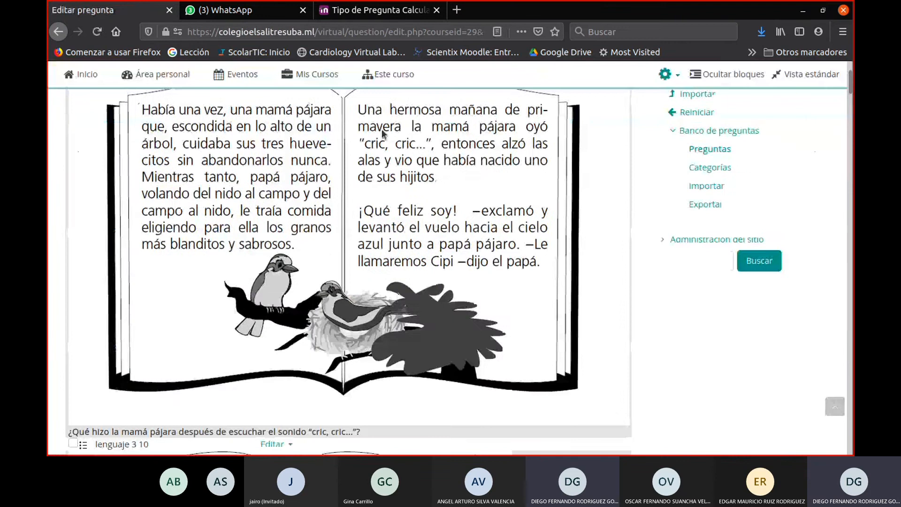
pyautogui.scroll(-3, 447, 267)
pyautogui.scroll(5, 447, 267)
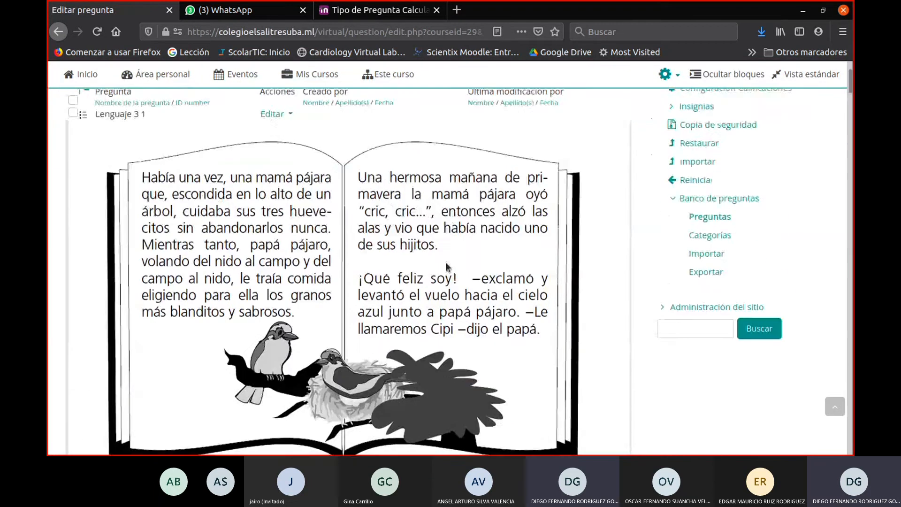
pyautogui.scroll(2, 277, 207)
pyautogui.click(276, 182)
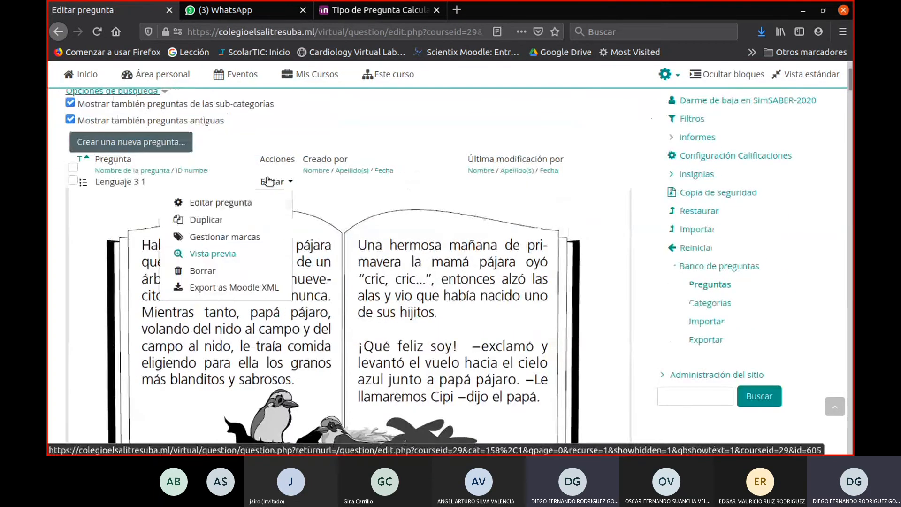
pyautogui.click(214, 257)
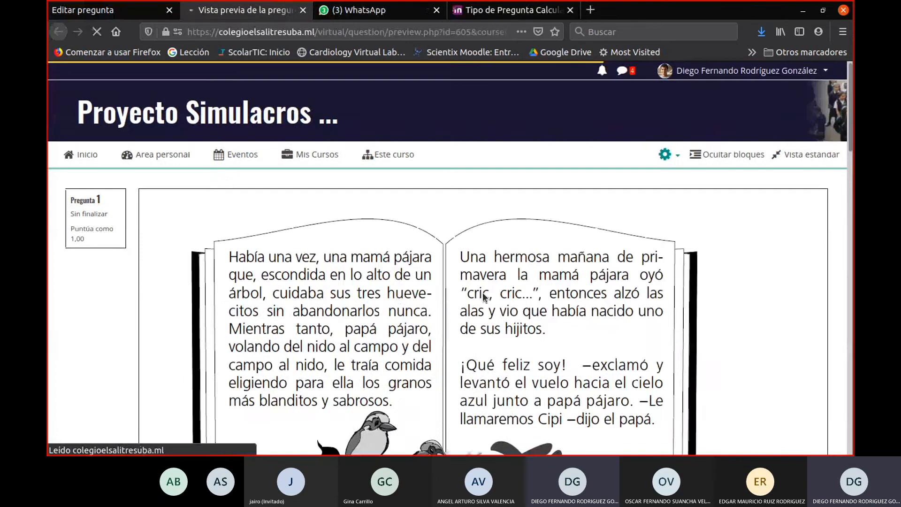
# - Examine the previewed question, selecting its statement text and comparing the illustrated bird story with the four answer options
pyautogui.scroll(-8, 488, 282)
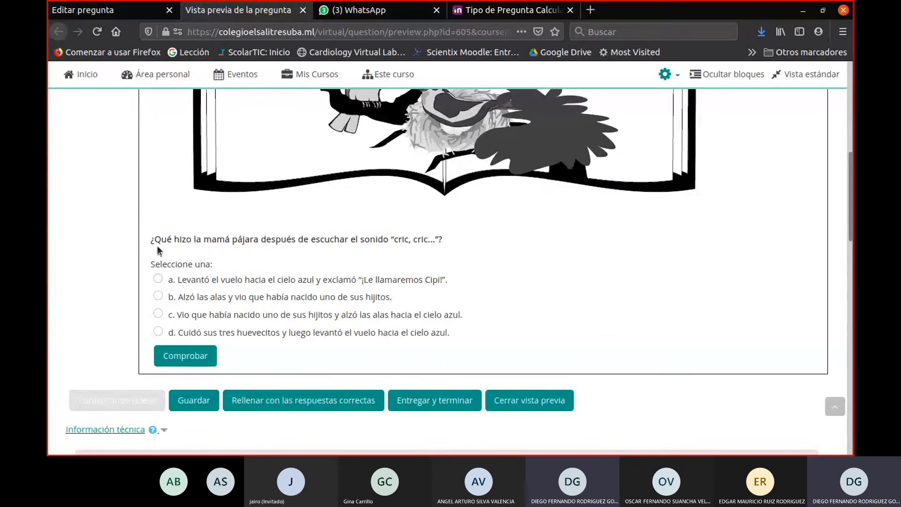
pyautogui.moveTo(151, 239); pyautogui.dragTo(419, 256)
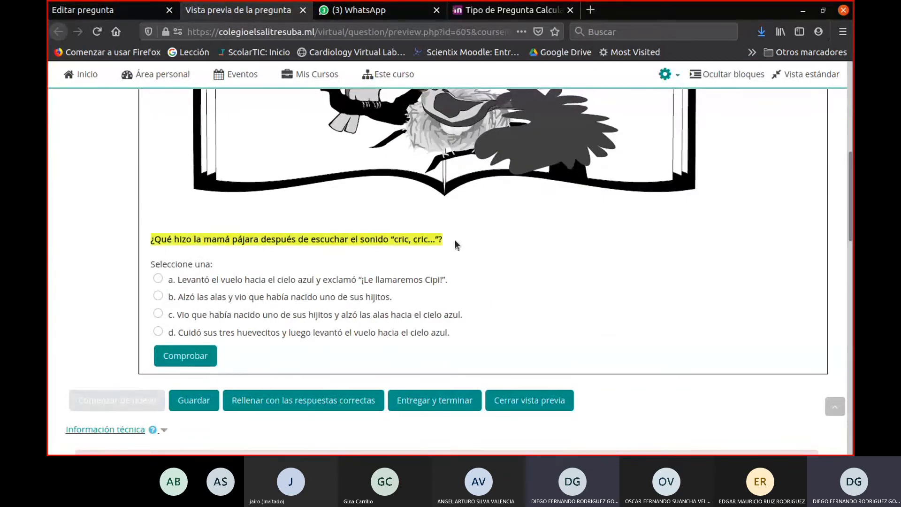
pyautogui.scroll(3, 455, 241)
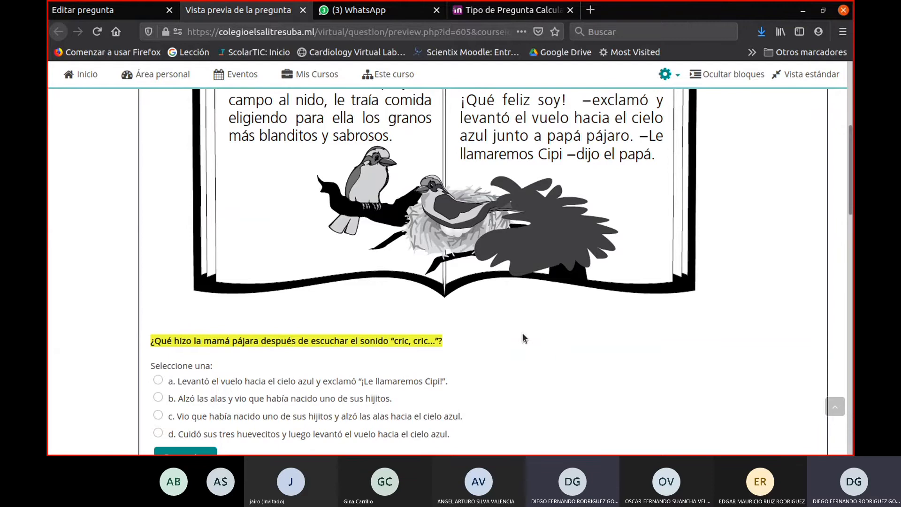
pyautogui.scroll(-2, 452, 344)
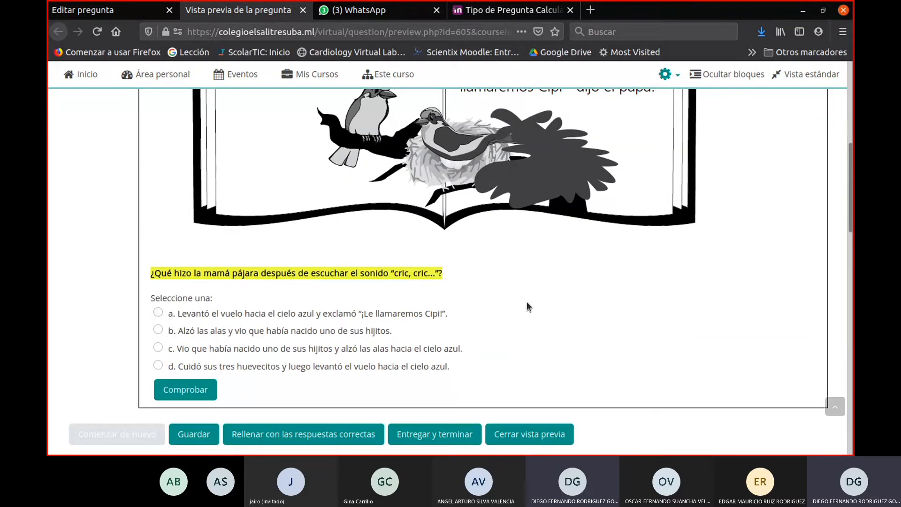
pyautogui.scroll(5, 471, 305)
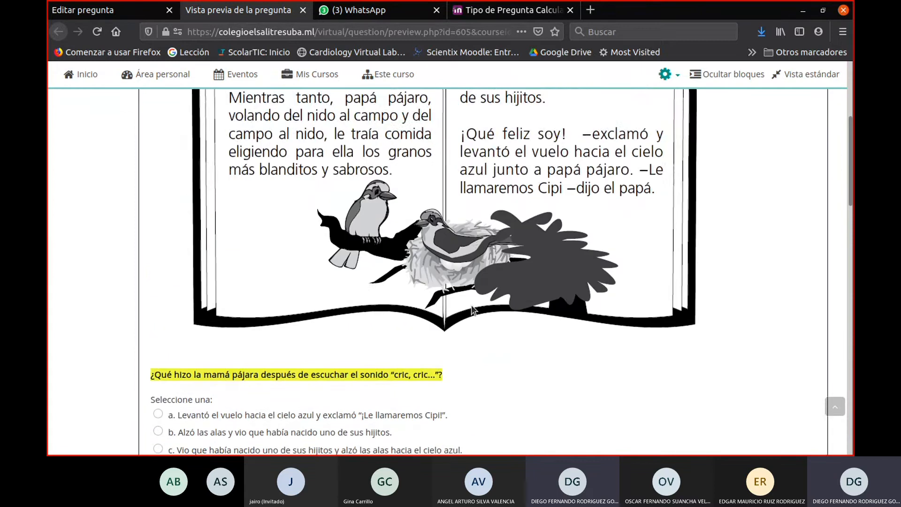
pyautogui.scroll(-2, 472, 307)
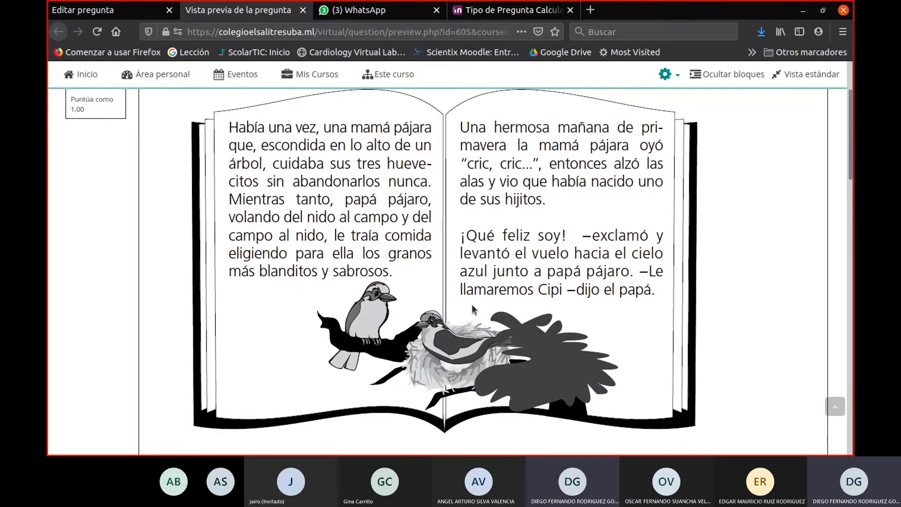
pyautogui.scroll(-8, 472, 304)
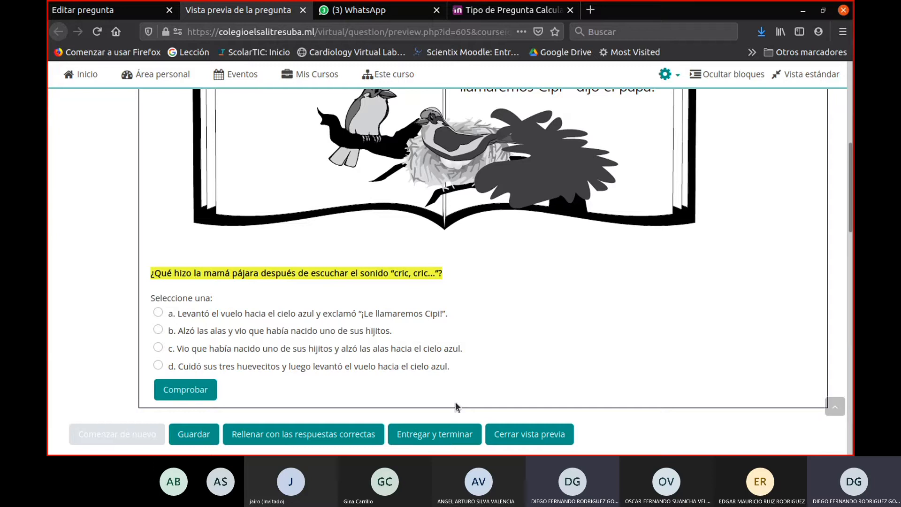
pyautogui.scroll(3, 467, 334)
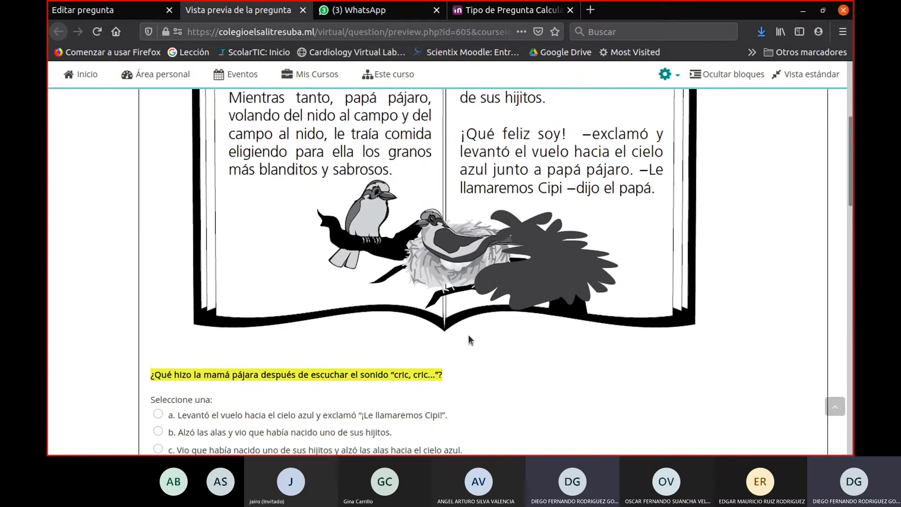
pyautogui.scroll(2, 512, 404)
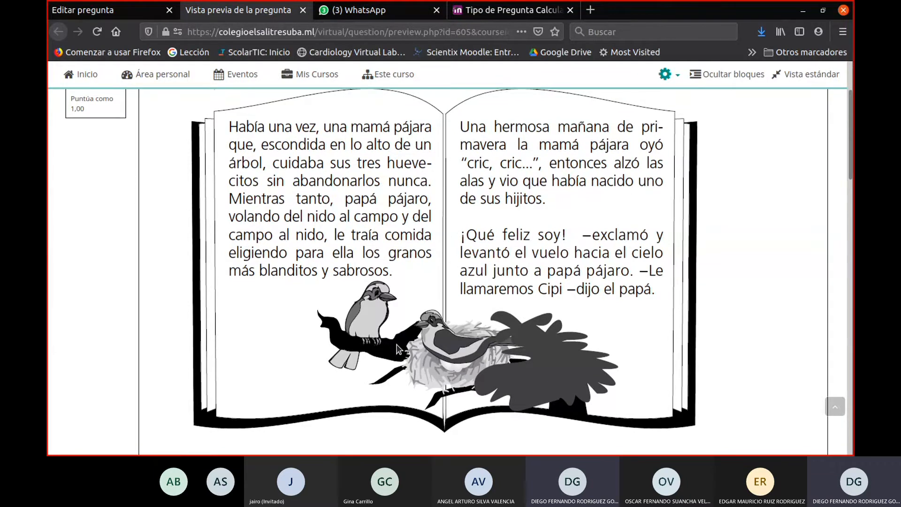
pyautogui.scroll(-2, 396, 344)
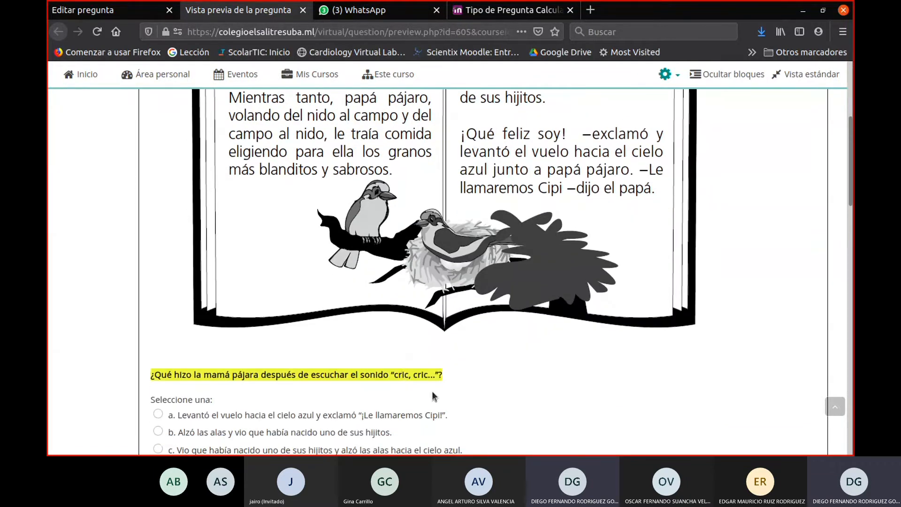
pyautogui.scroll(-2, 432, 392)
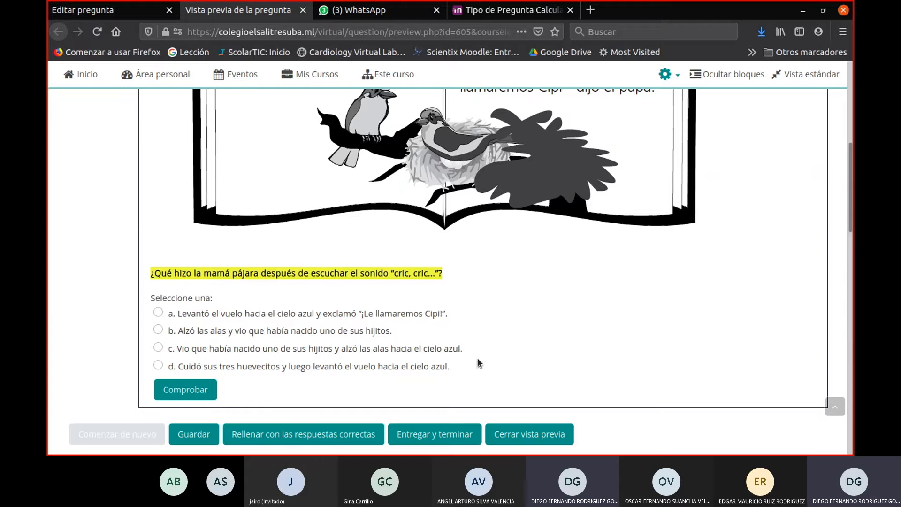
pyautogui.scroll(6, 477, 359)
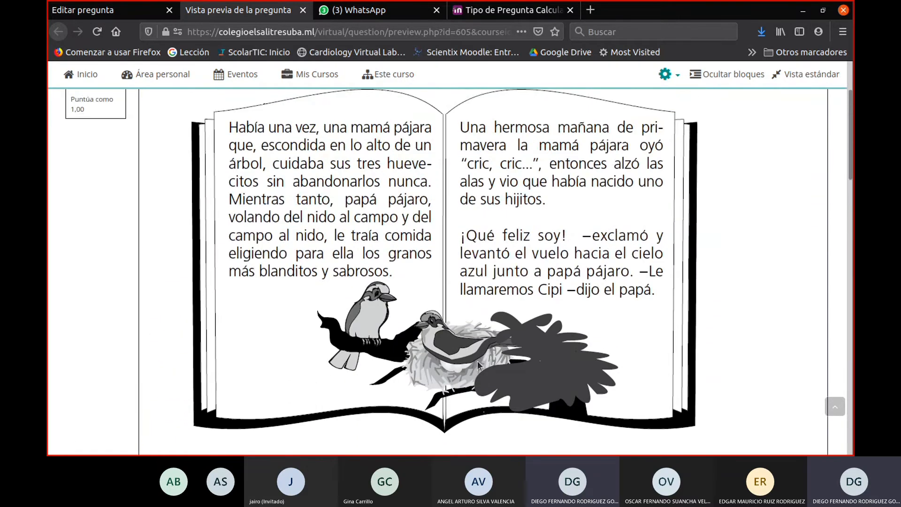
# - Go to the site home page and open the Capacitación Sede Virtual course
pyautogui.scroll(5, 477, 361)
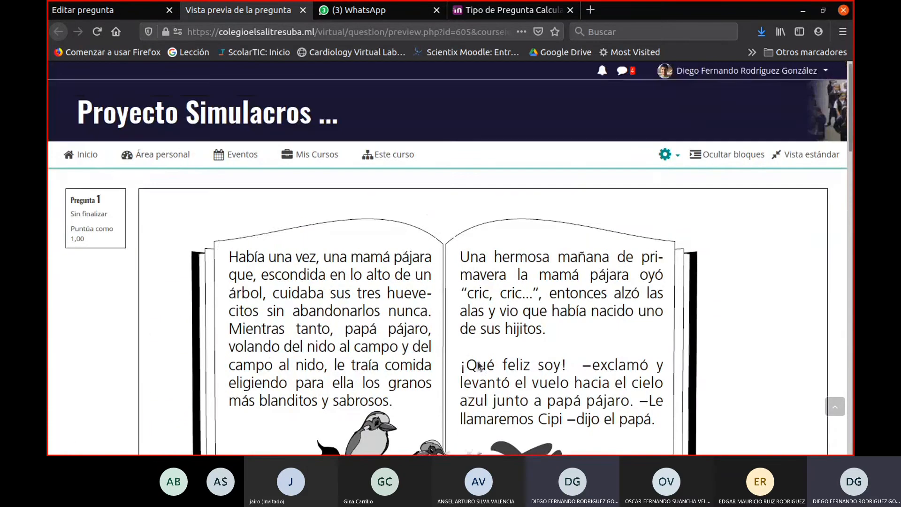
pyautogui.click(77, 156)
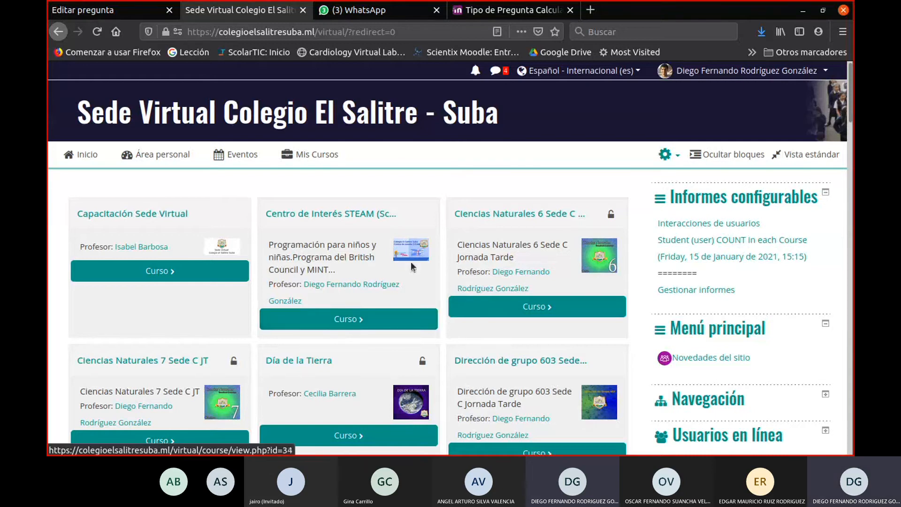
pyautogui.click(206, 281)
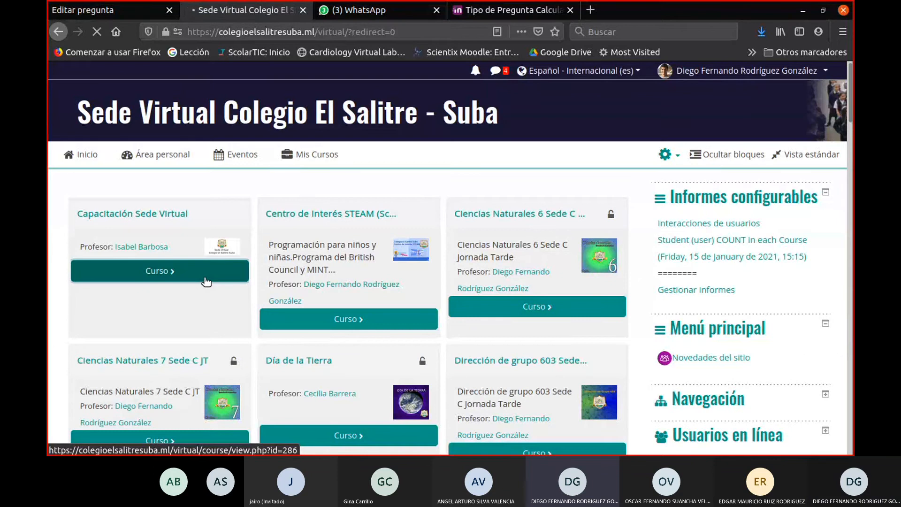
# - Look through the course page, from the general resources and Sesión 4 heading to the Primer, Segundo and Tercer Trimestre sections
pyautogui.scroll(-3, 388, 267)
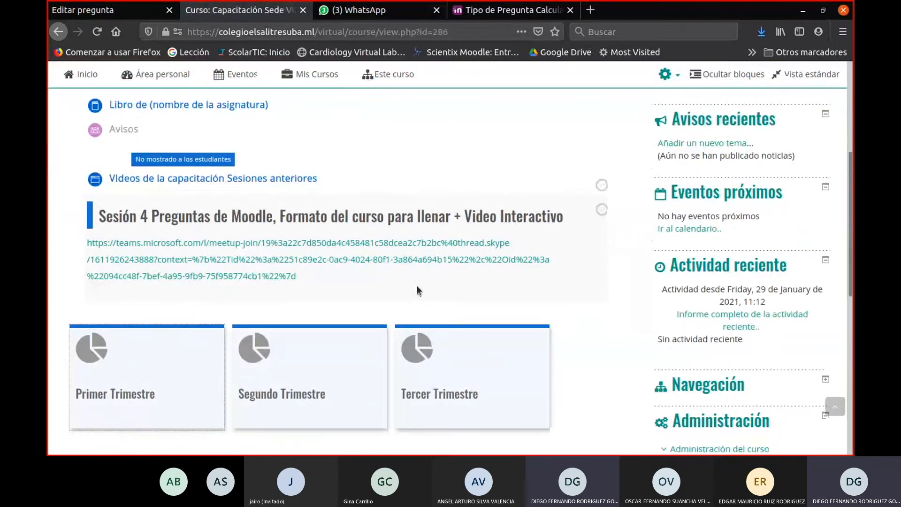
pyautogui.scroll(3, 416, 285)
pyautogui.scroll(2, 416, 289)
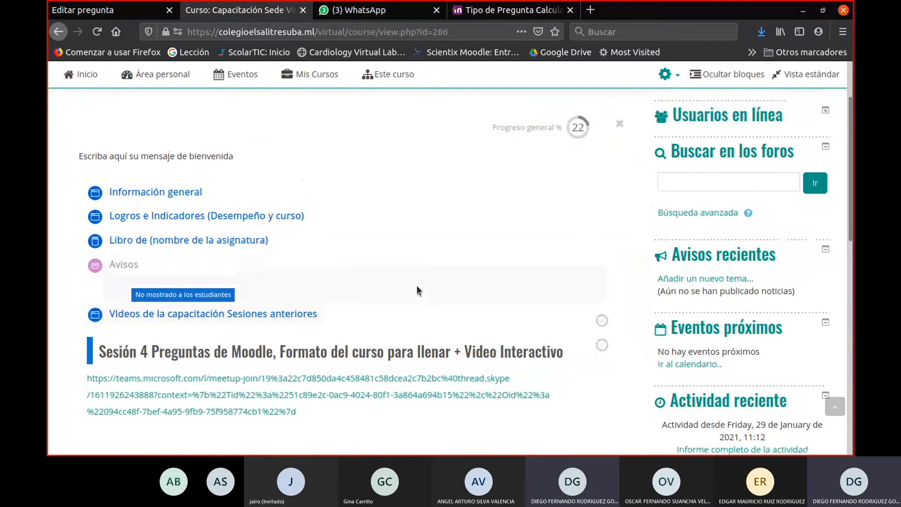
pyautogui.scroll(-3, 417, 291)
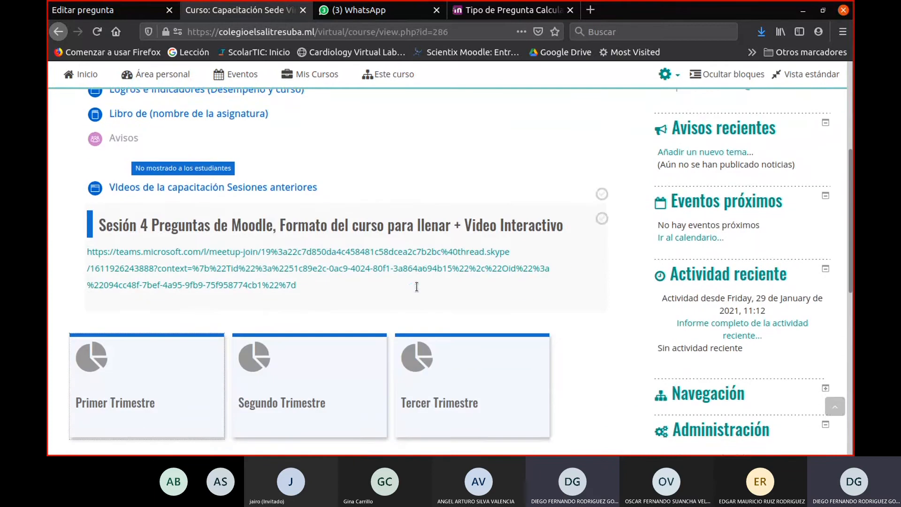
pyautogui.scroll(3, 417, 292)
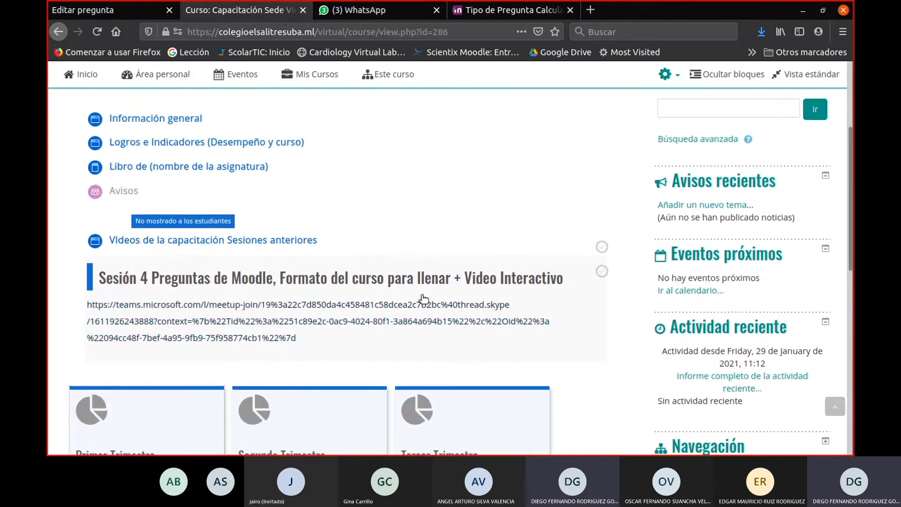
pyautogui.scroll(1, 422, 296)
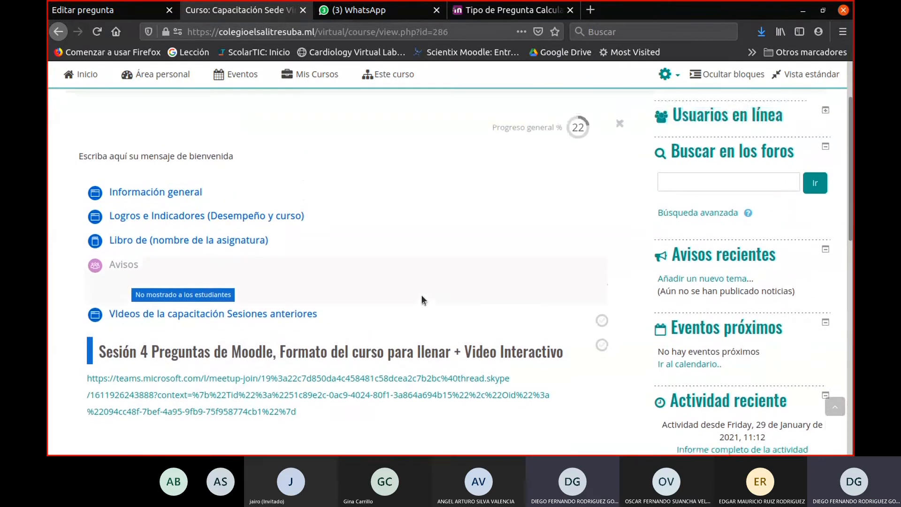
pyautogui.scroll(-2, 422, 300)
pyautogui.scroll(1, 421, 300)
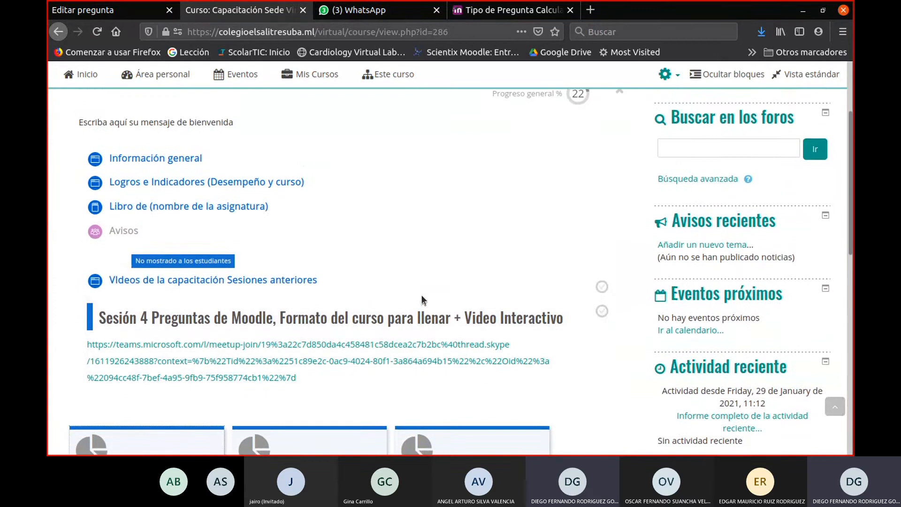
pyautogui.scroll(2, 422, 301)
pyautogui.scroll(-2, 422, 300)
pyautogui.scroll(1, 421, 300)
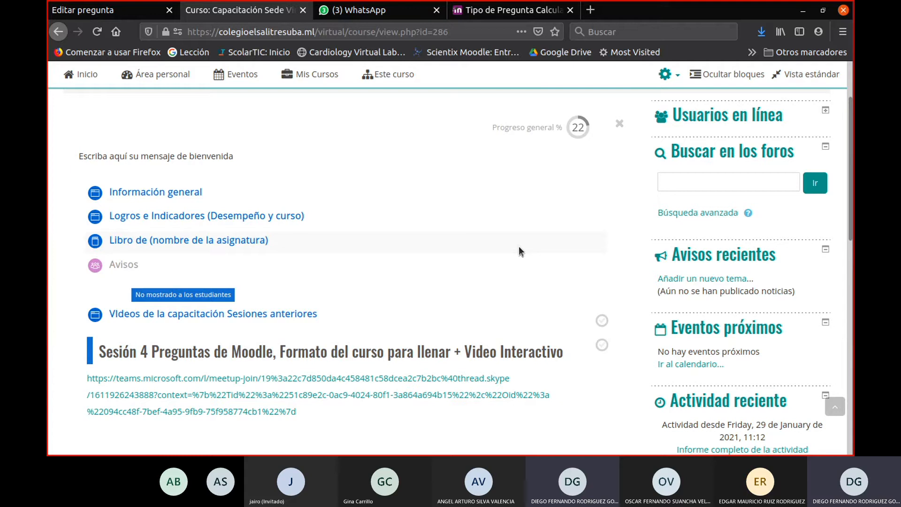
pyautogui.click(665, 74)
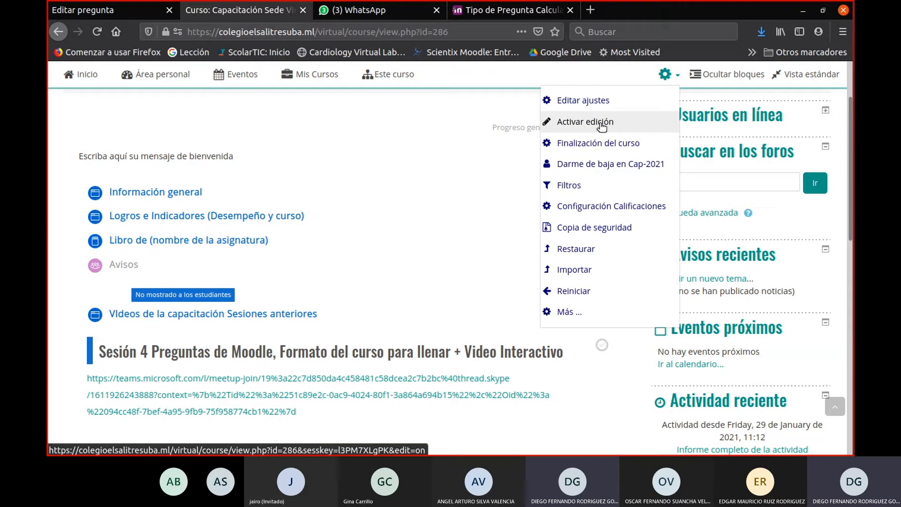
pyautogui.click(477, 102)
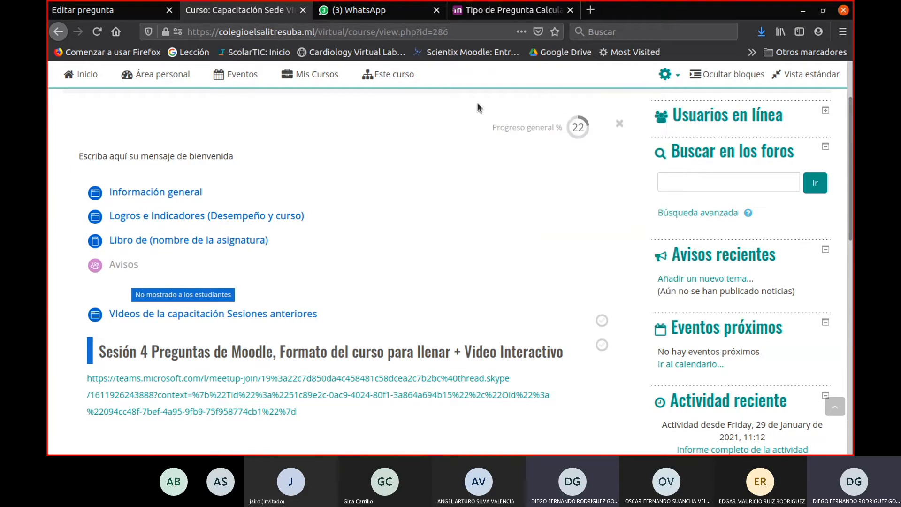
pyautogui.click(666, 75)
pyautogui.click(550, 77)
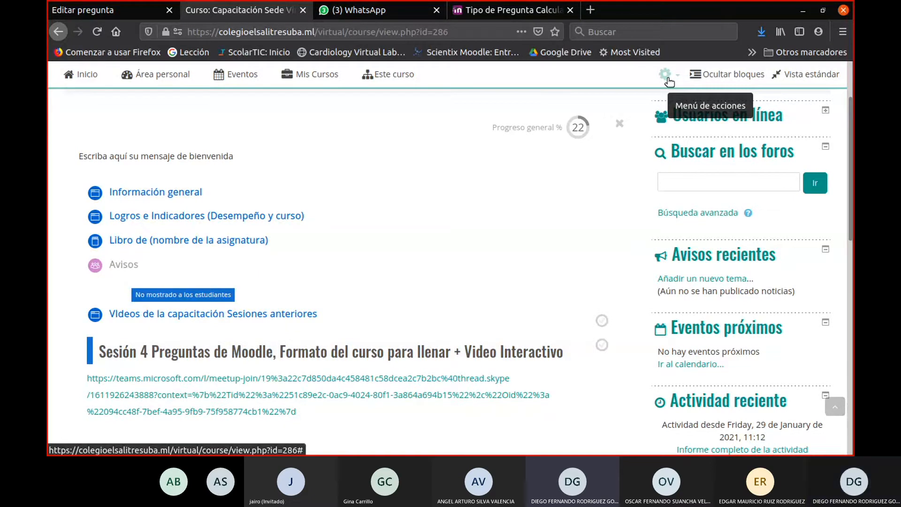
# - Turn editing on for the Capacitación Sede Virtual course and bring the Primer Trimestre section into view
pyautogui.click(666, 76)
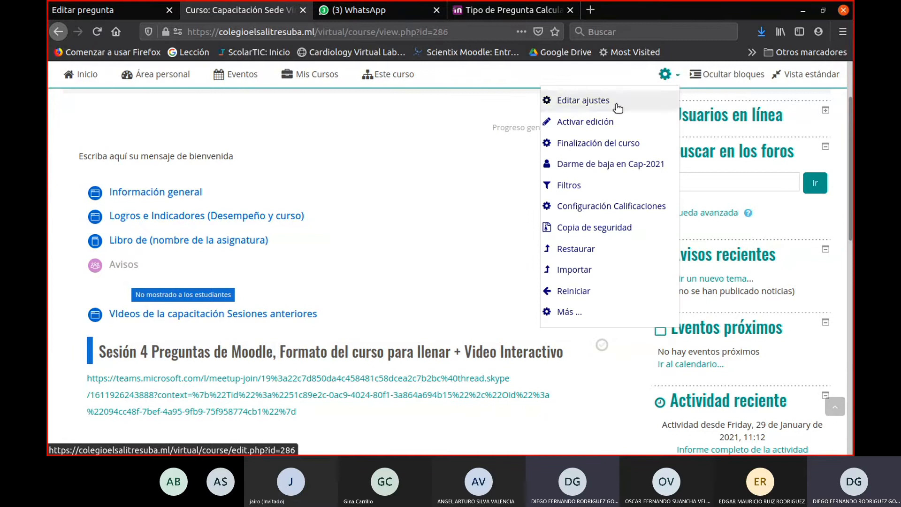
pyautogui.click(604, 123)
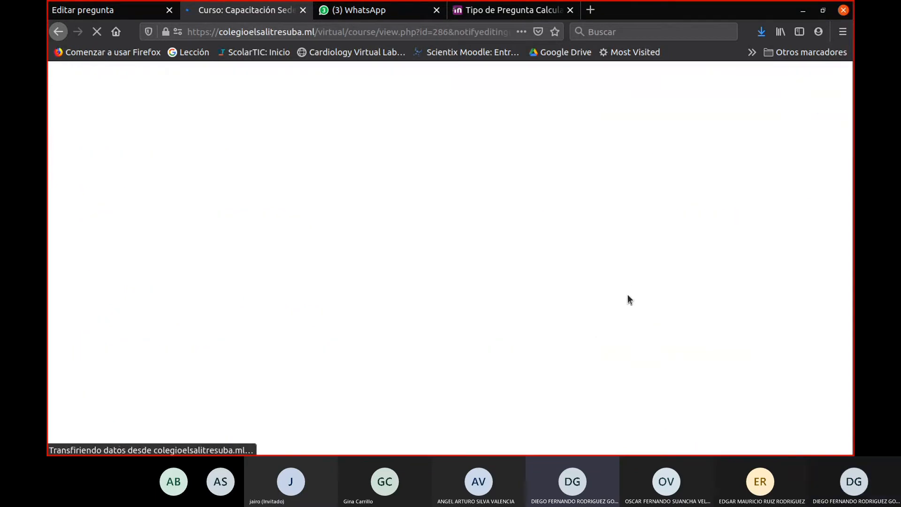
pyautogui.scroll(-4, 559, 279)
pyautogui.scroll(-5, 516, 282)
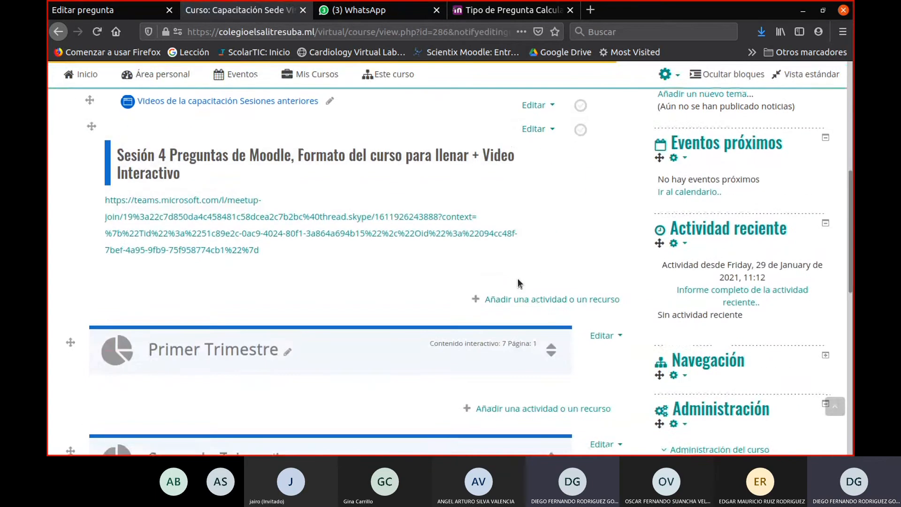
# - Look through the activity and resource types offered for the course's general section, including the Juego activities, without adding one
pyautogui.click(553, 233)
pyautogui.scroll(-6, 174, 246)
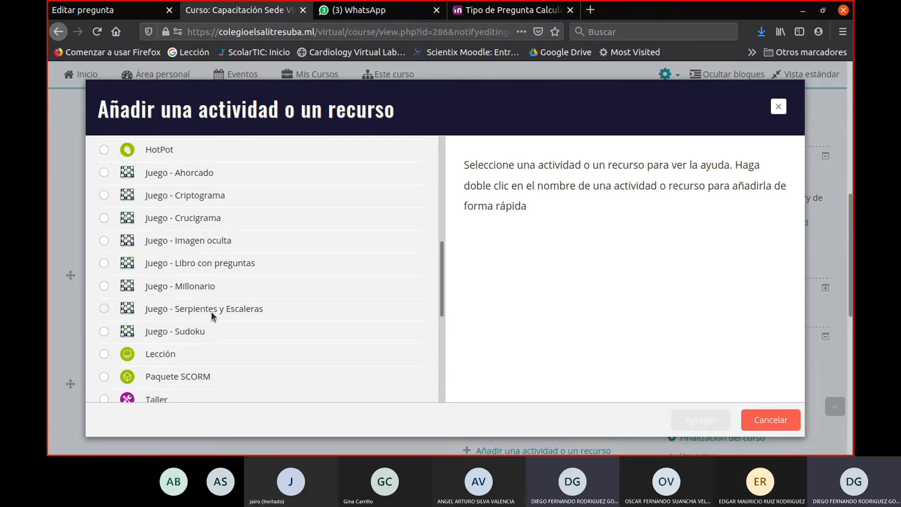
pyautogui.click(778, 107)
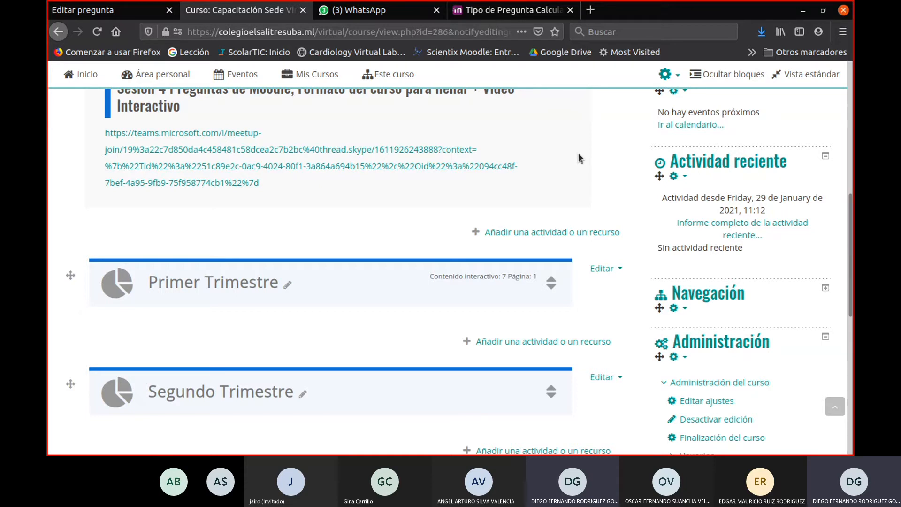
# - Review the course's general section, selecting the text from the welcome message through Información general, Logros e Indicadores and Libro de (nombre de la asignatura)
pyautogui.scroll(5, 574, 151)
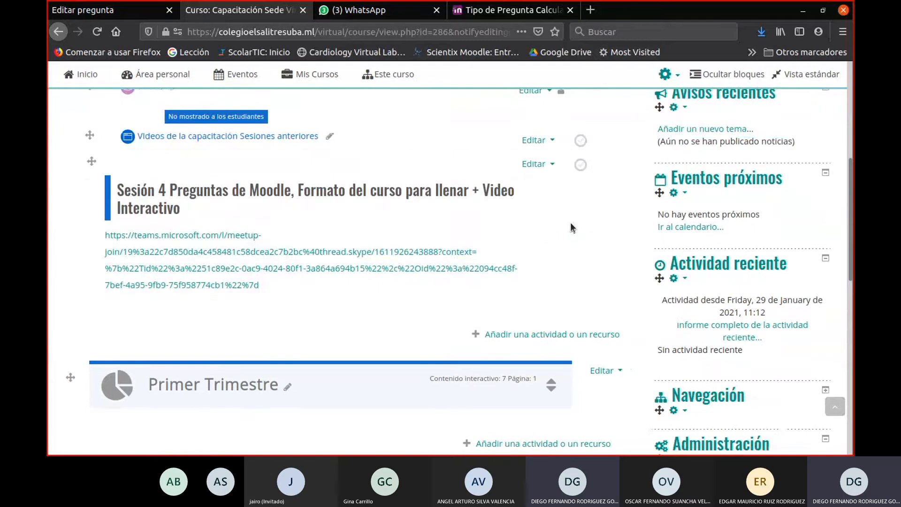
pyautogui.scroll(4, 576, 253)
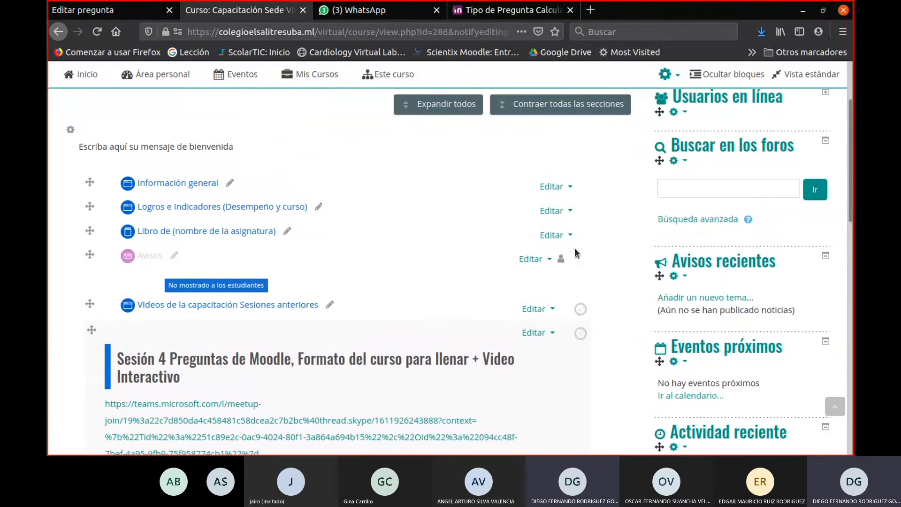
pyautogui.scroll(2, 538, 310)
pyautogui.scroll(-3, 534, 311)
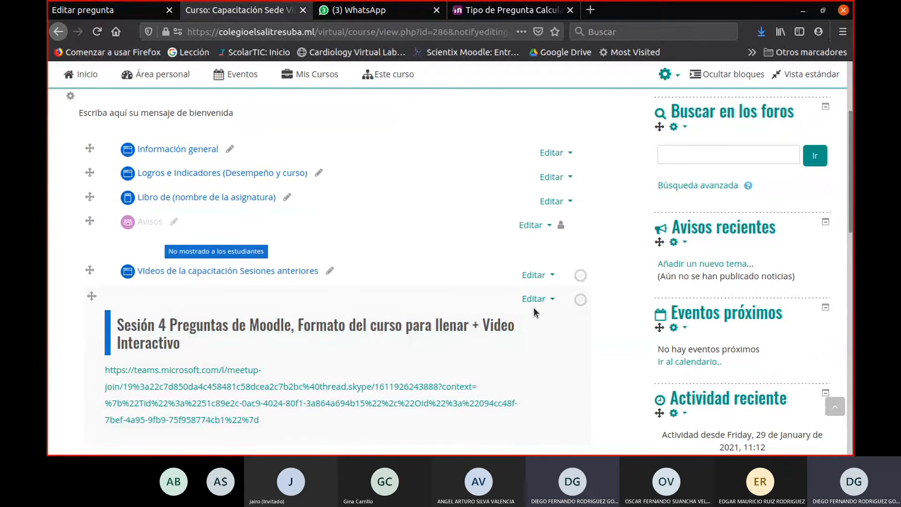
pyautogui.scroll(3, 256, 206)
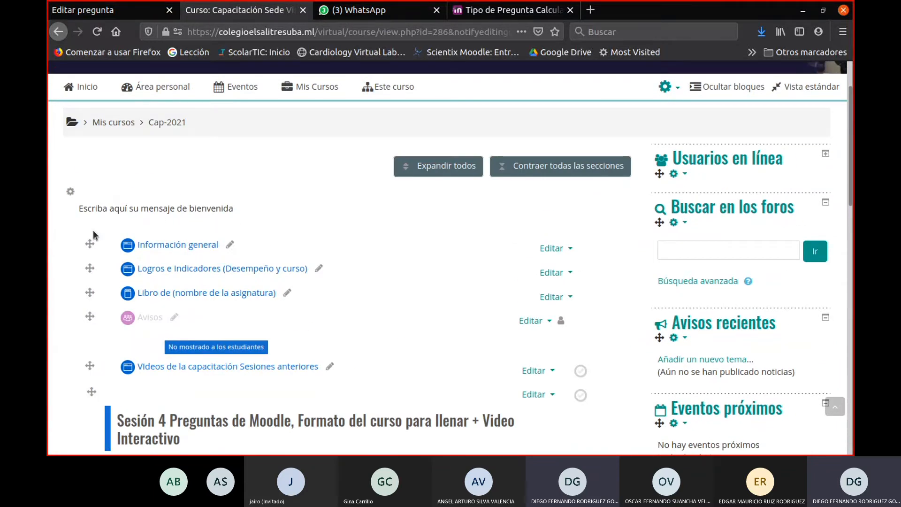
pyautogui.moveTo(76, 205); pyautogui.dragTo(298, 297)
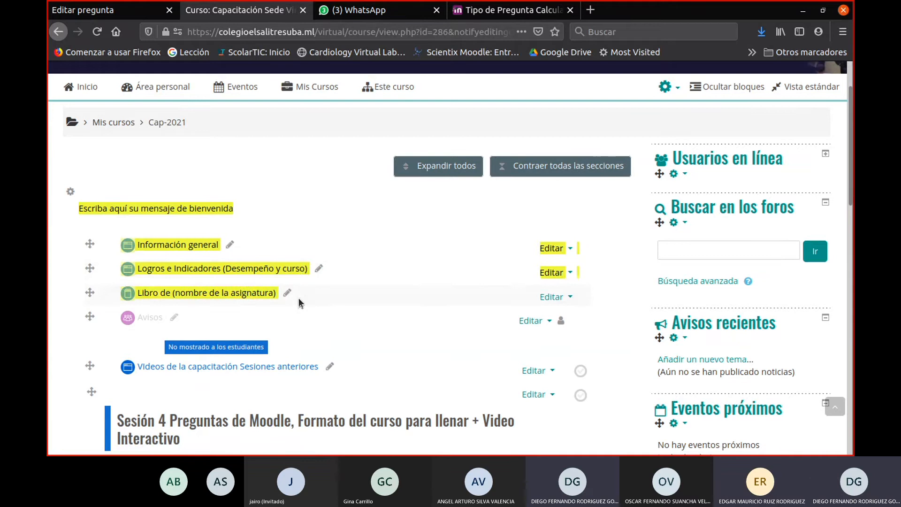
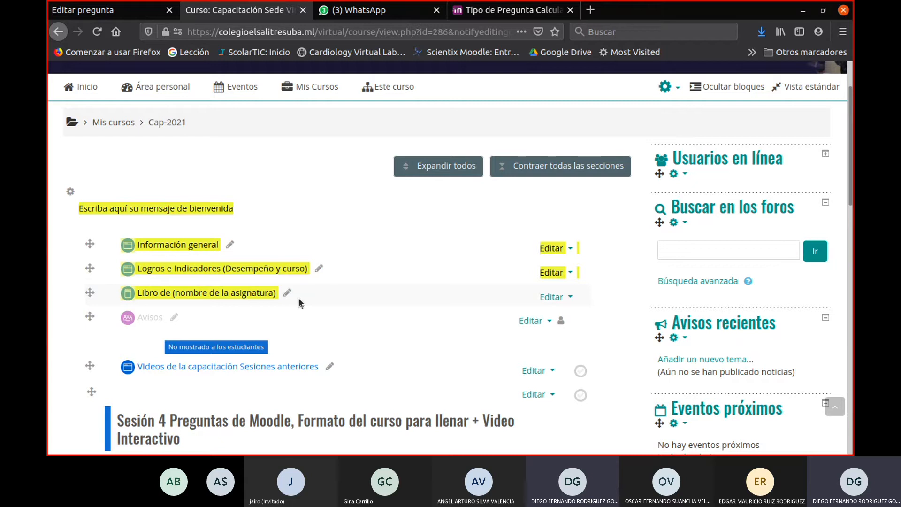
# - Open the PhET website, phet.colorado.edu, in a new browser tab
pyautogui.click(591, 9)
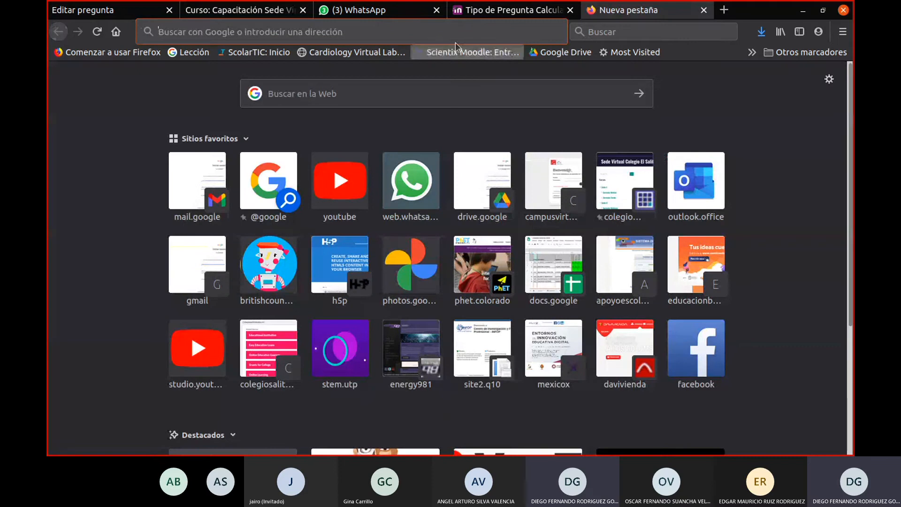
pyautogui.click(445, 36)
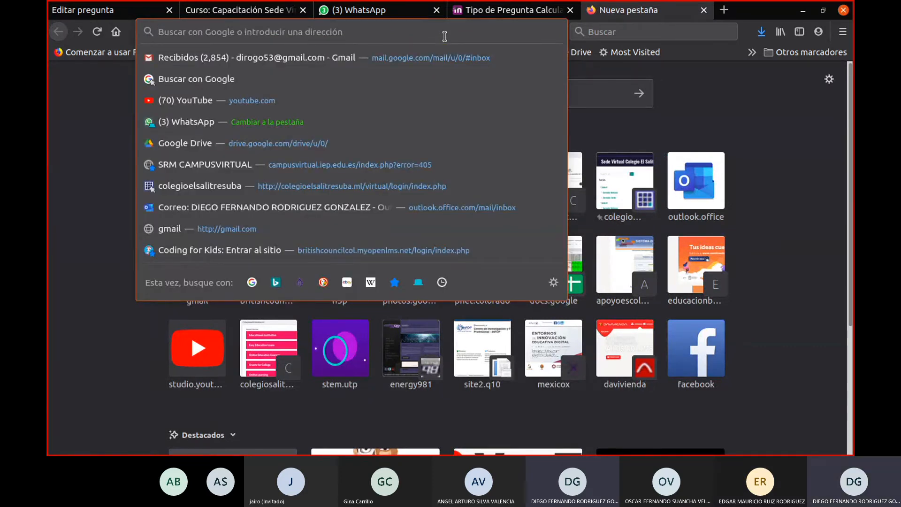
pyautogui.write('phet.colorado.edu')
pyautogui.press('Return')
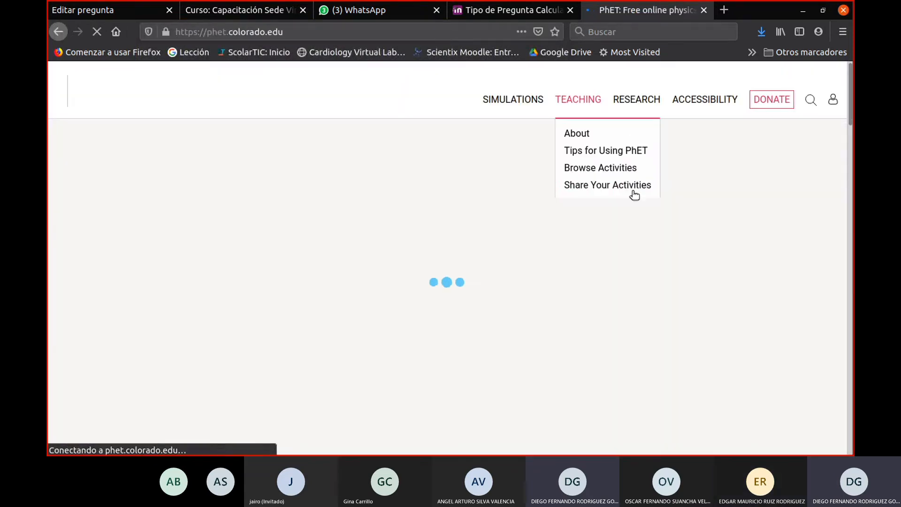
# - Switch the PhET website's language to español
pyautogui.scroll(-5, 630, 239)
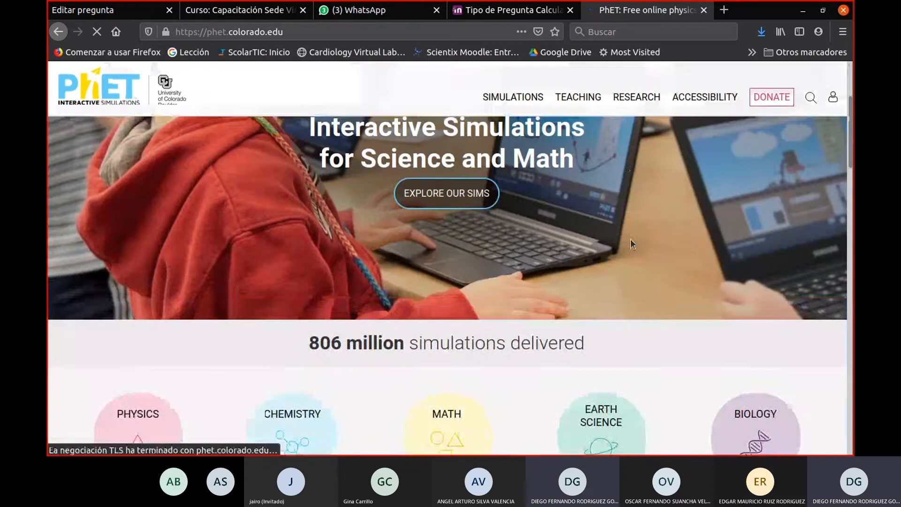
pyautogui.scroll(-3, 629, 244)
pyautogui.scroll(2, 629, 250)
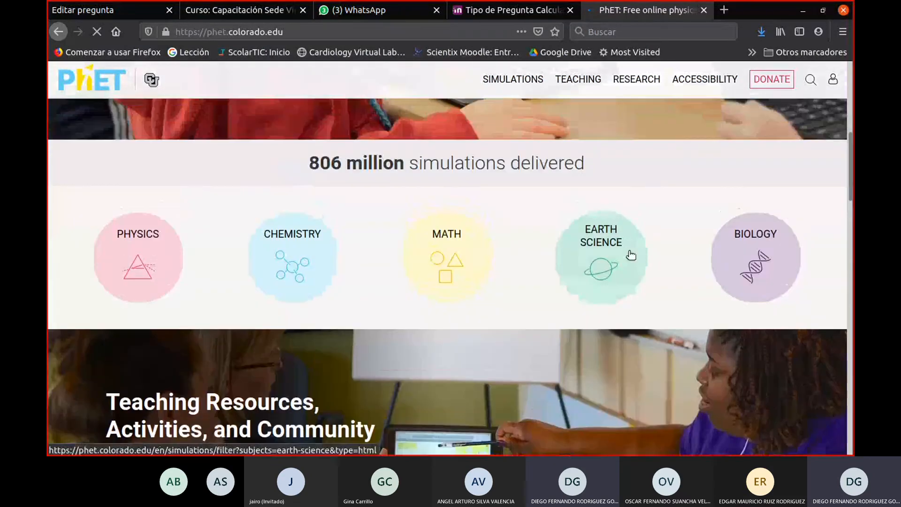
pyautogui.scroll(-15, 632, 255)
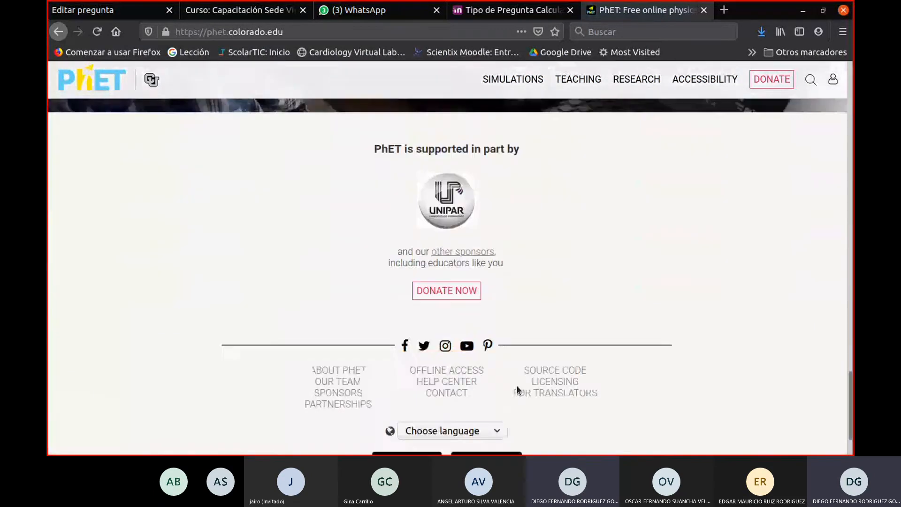
pyautogui.scroll(-3, 516, 389)
pyautogui.click(441, 360)
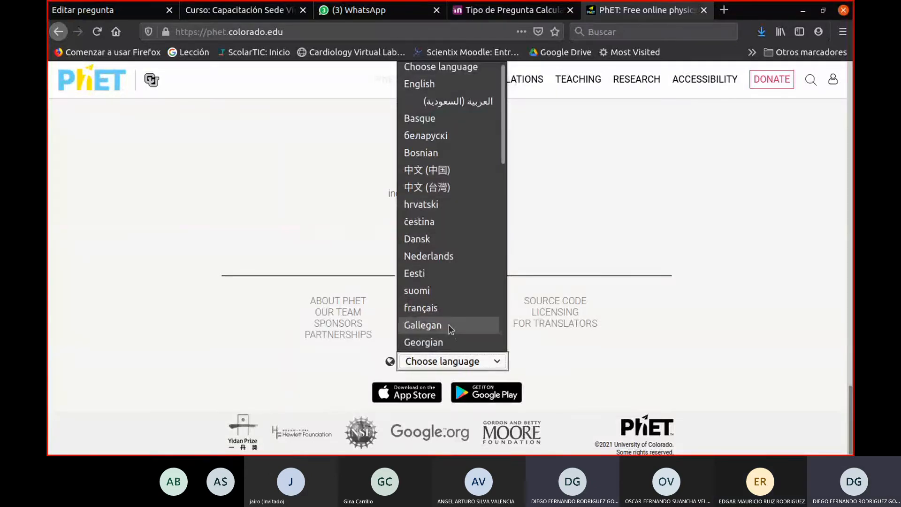
pyautogui.scroll(-1, 449, 326)
pyautogui.scroll(-1, 448, 325)
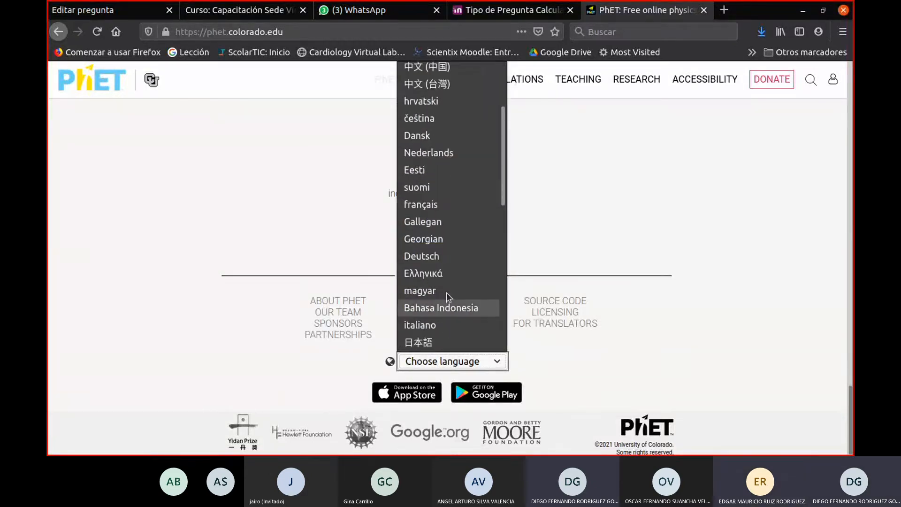
pyautogui.scroll(1, 455, 303)
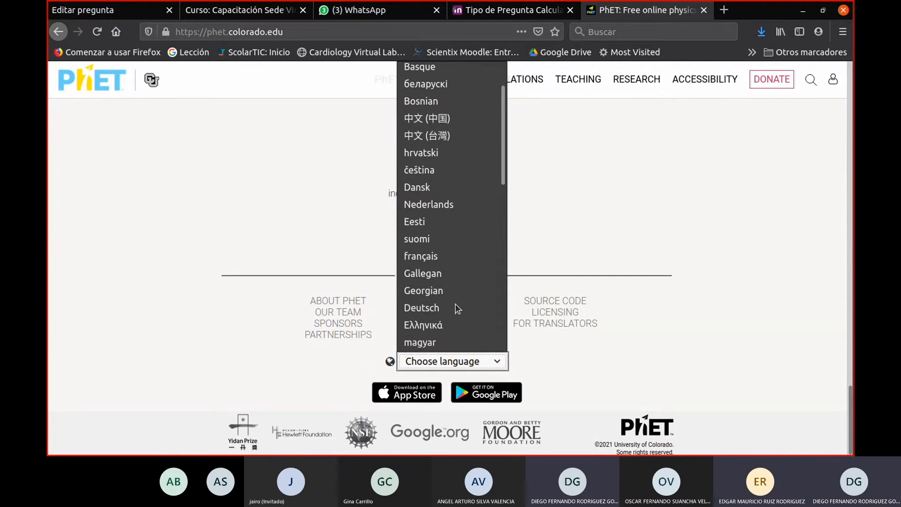
pyautogui.scroll(1, 455, 305)
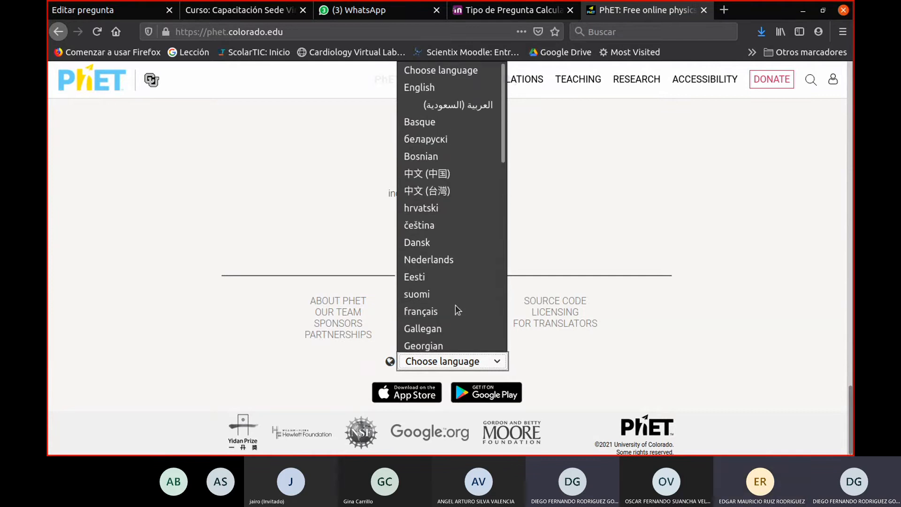
pyautogui.scroll(-2, 463, 305)
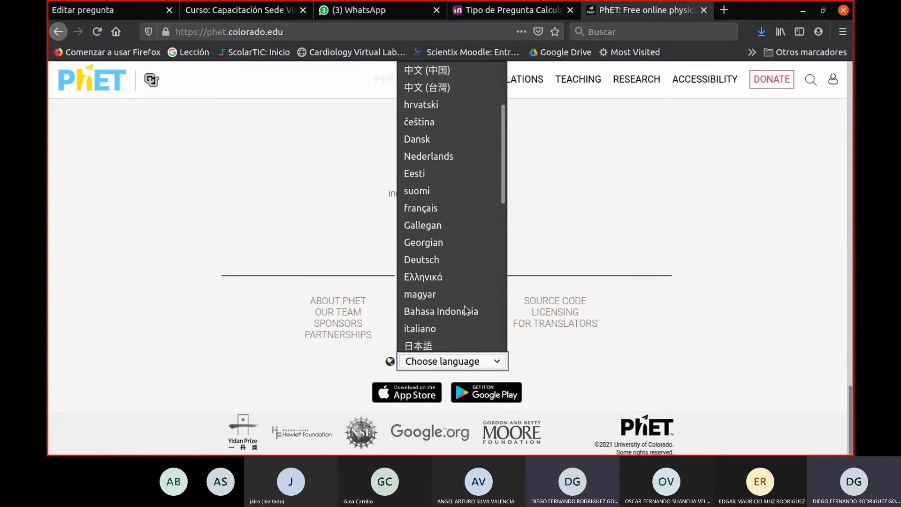
pyautogui.scroll(-7, 465, 307)
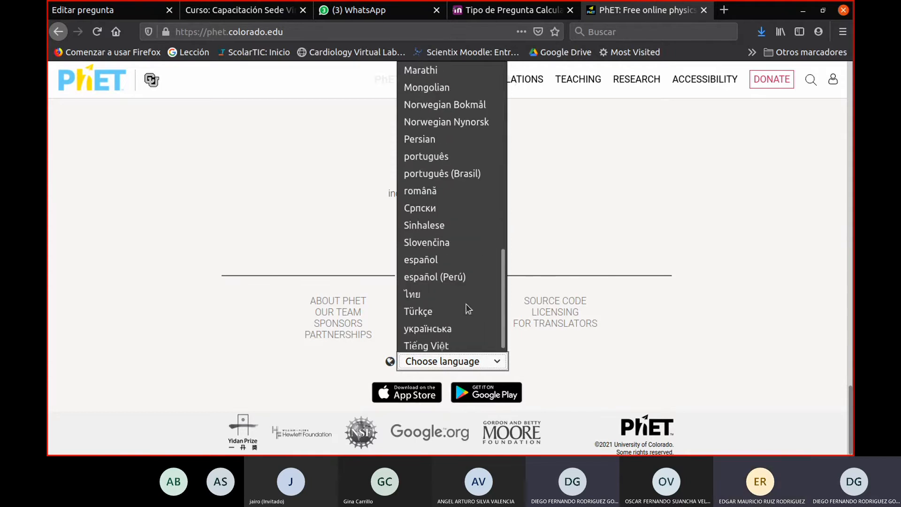
pyautogui.click(466, 259)
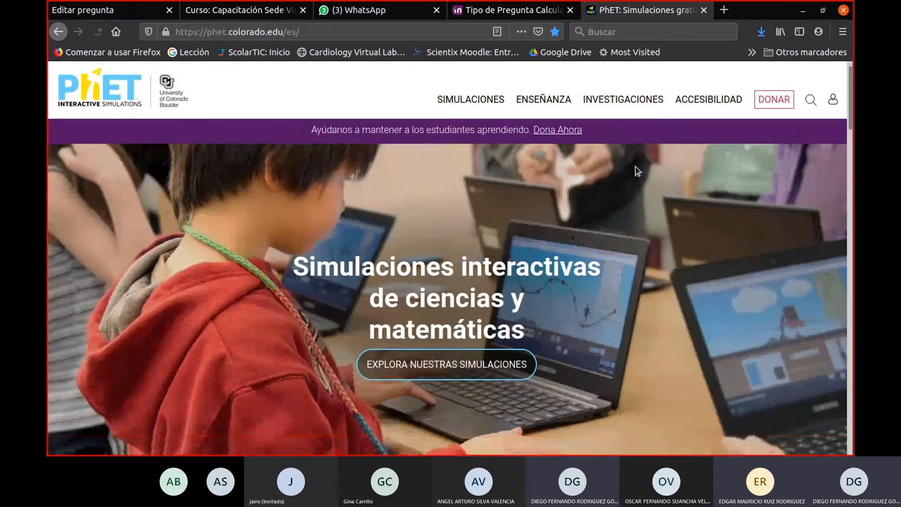
# - Open the Biología simulations and remove the HTML5 compatibility filter
pyautogui.scroll(-7, 637, 172)
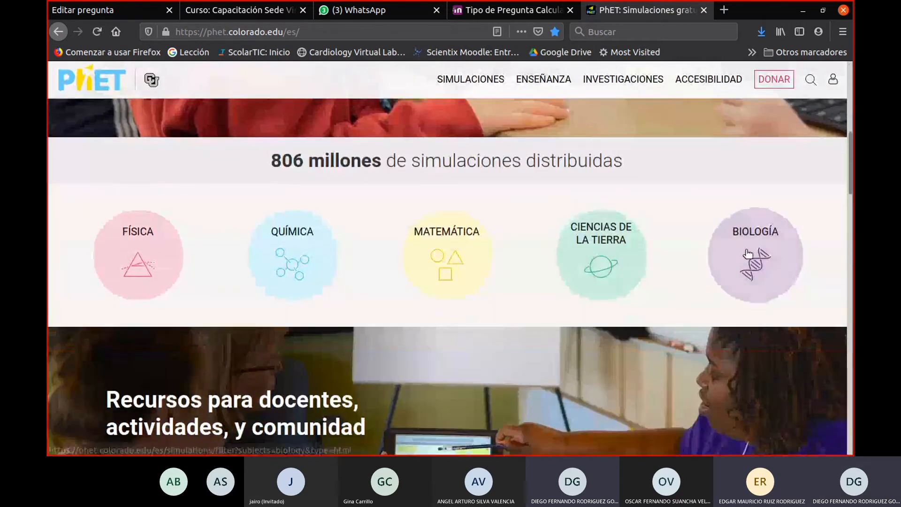
pyautogui.click(748, 253)
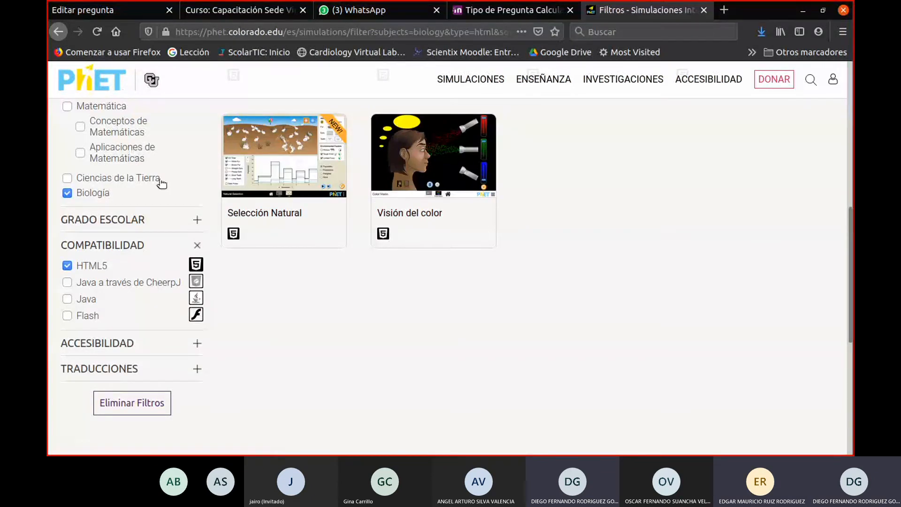
pyautogui.scroll(6, 203, 286)
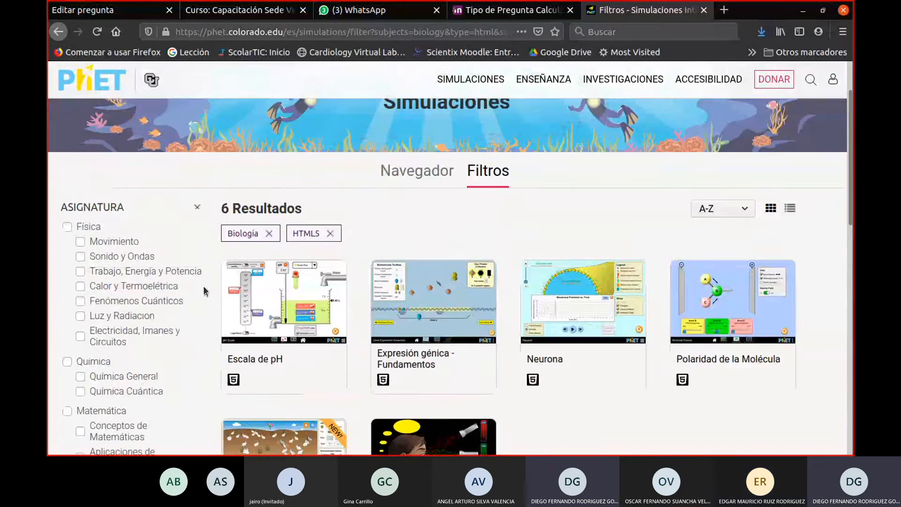
pyautogui.scroll(-5, 204, 291)
pyautogui.click(68, 367)
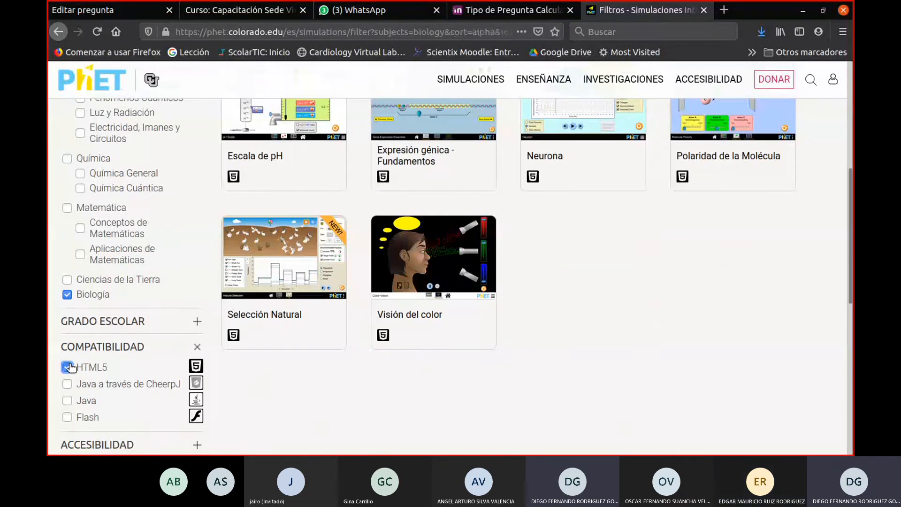
# - Open the Comida y Ejercicio simulation from the biology results and launch its browser version
pyautogui.scroll(3, 657, 277)
pyautogui.scroll(-2, 663, 277)
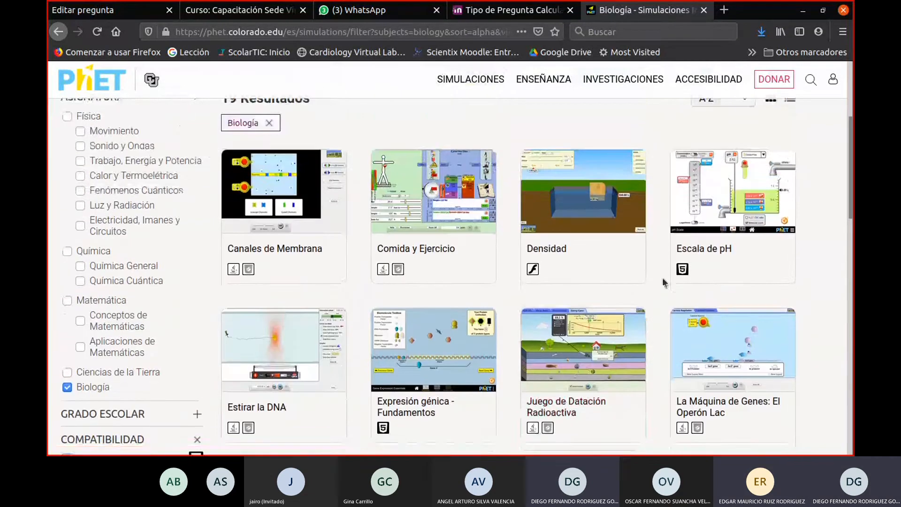
pyautogui.scroll(2, 534, 251)
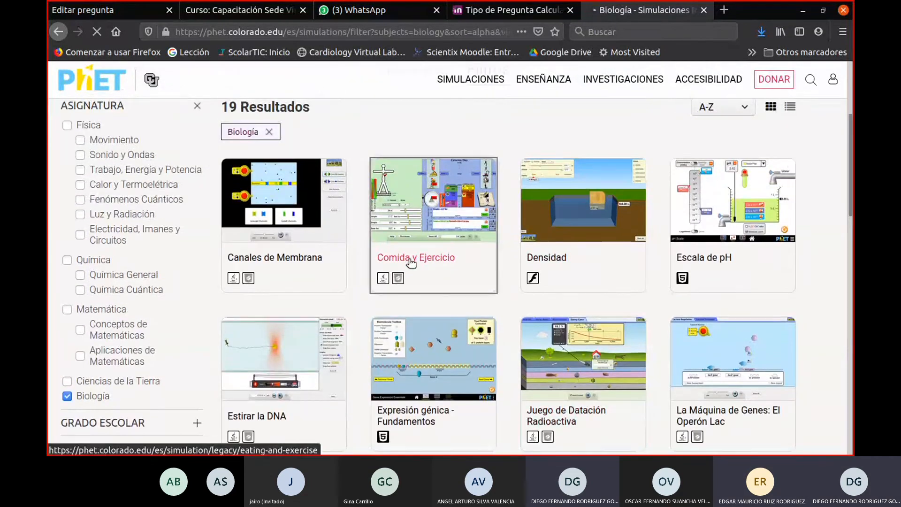
pyautogui.click(411, 261)
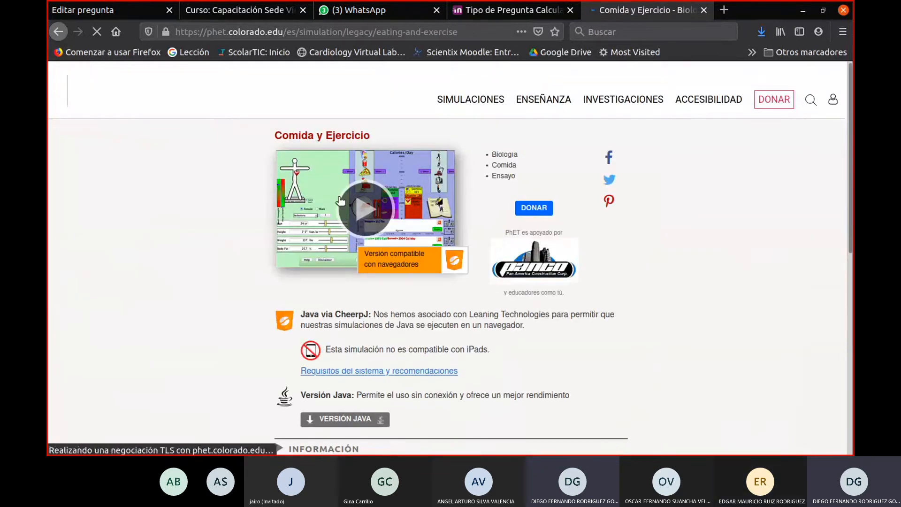
pyautogui.click(374, 223)
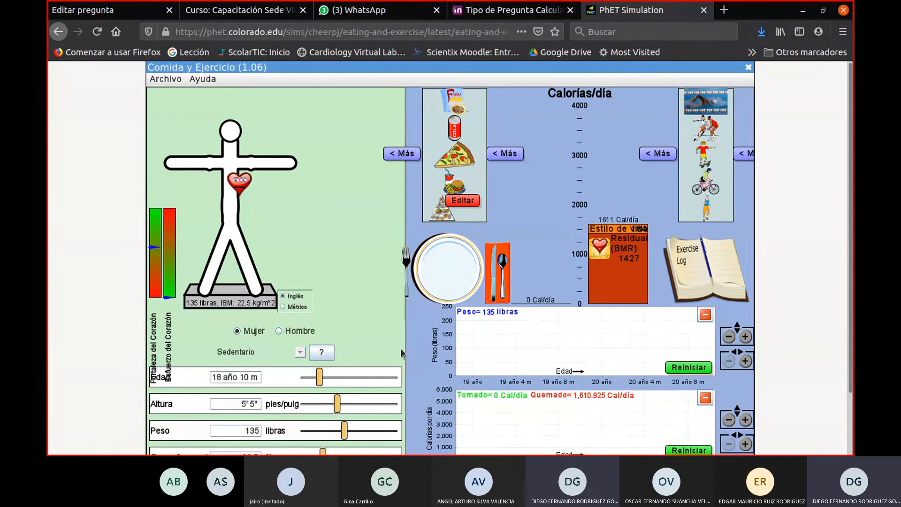
# - Set the person's age to 14 years 6 months and the units to Métrico
pyautogui.click(311, 378)
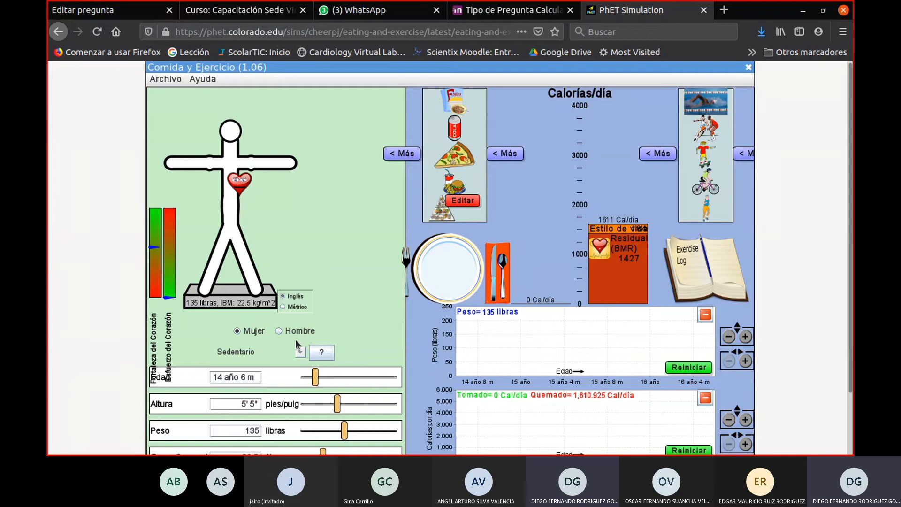
pyautogui.click(282, 307)
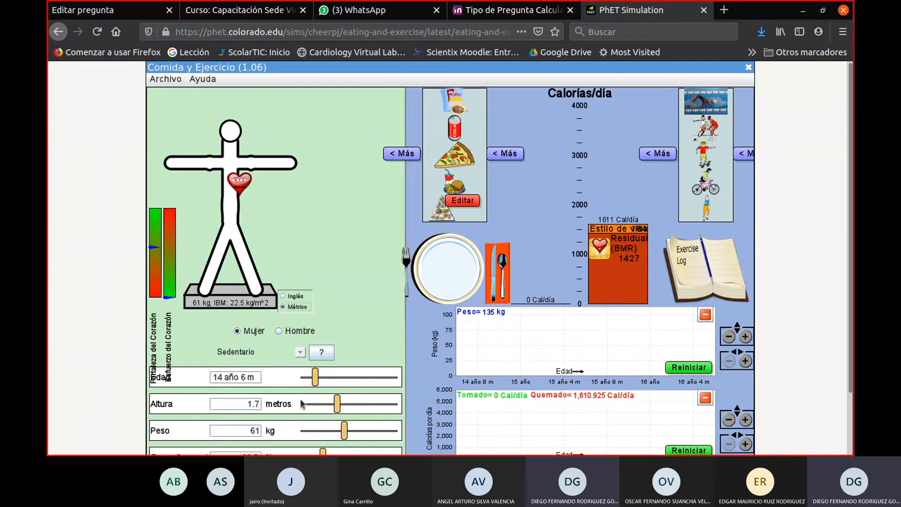
# - Put three large fast-food meals of 1355 Cal each on the plate and start the simulation
pyautogui.scroll(-2, 850, 223)
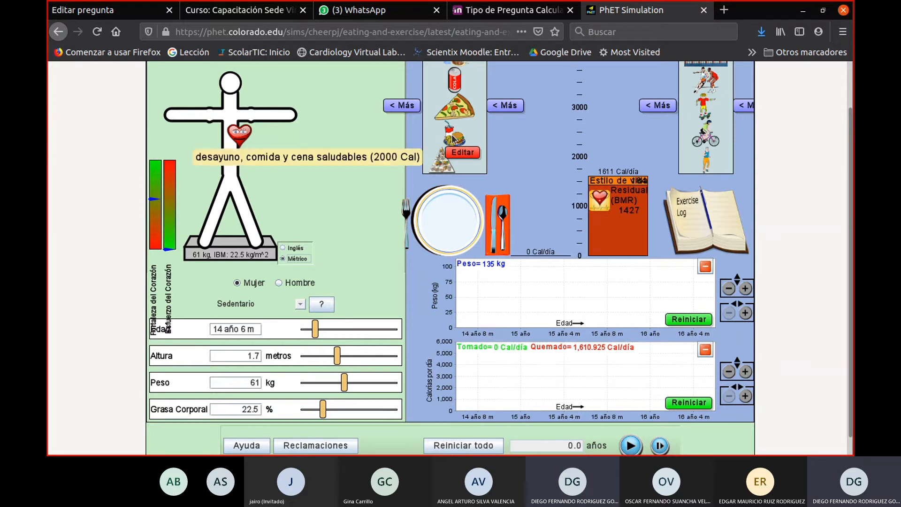
pyautogui.moveTo(454, 135); pyautogui.dragTo(441, 231)
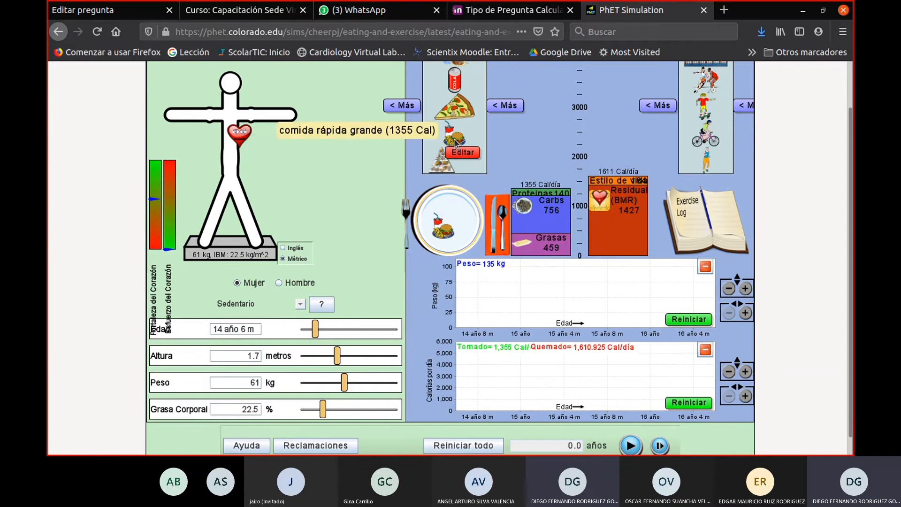
pyautogui.moveTo(454, 137); pyautogui.dragTo(440, 208)
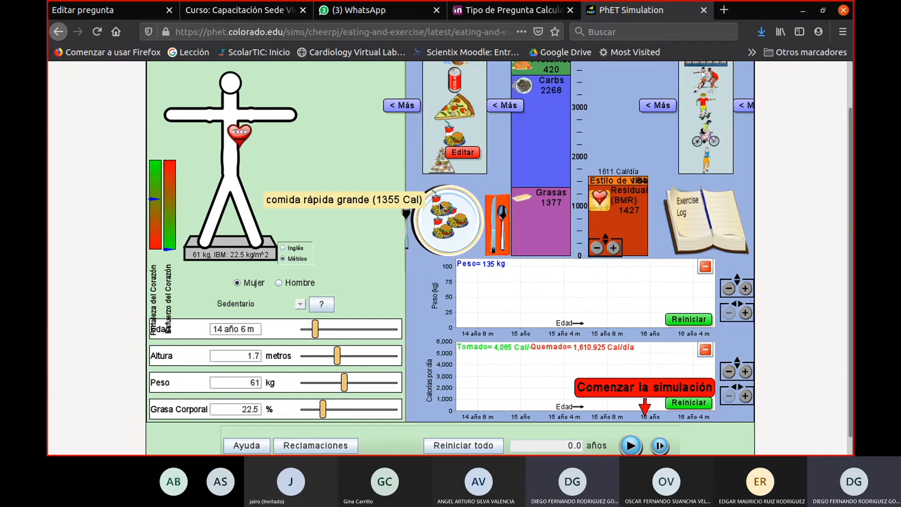
pyautogui.click(630, 447)
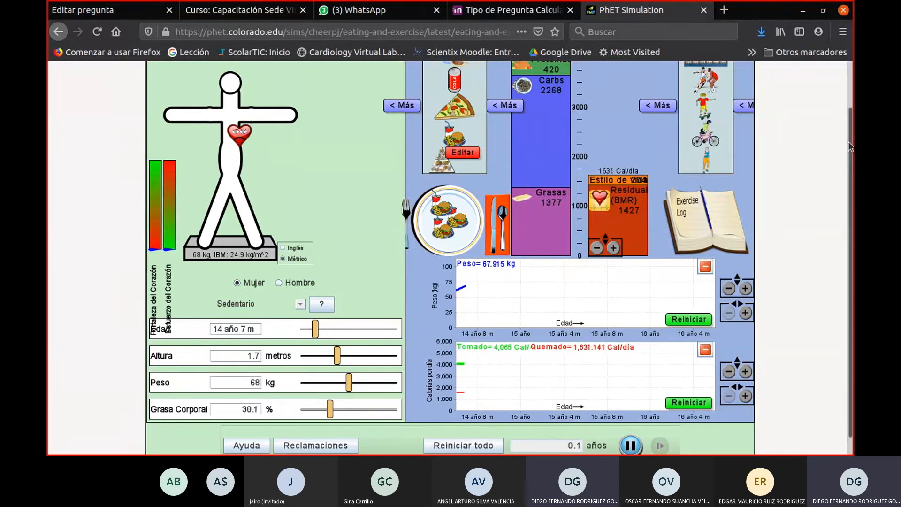
pyautogui.moveTo(848, 141); pyautogui.dragTo(847, 112)
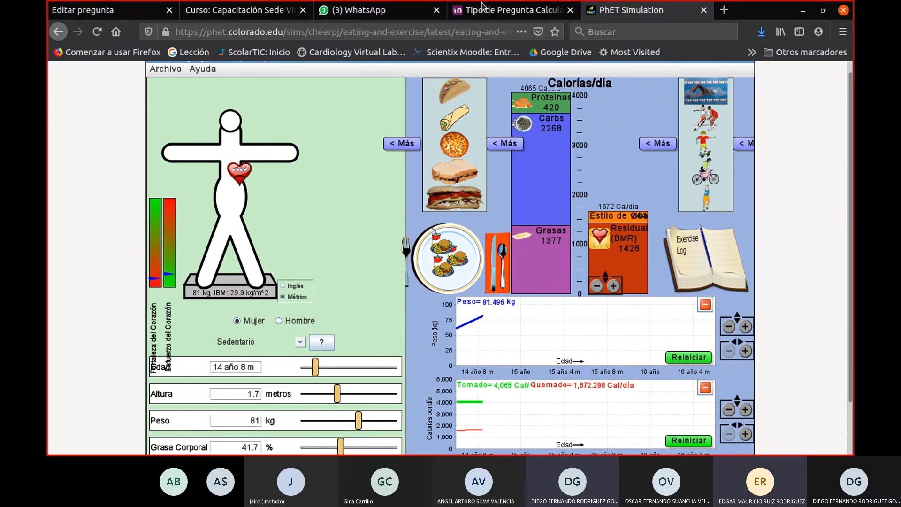
# - Copy the simulation's web address, switch to WhatsApp, find the colleague's chat by name and send the link there
pyautogui.click(469, 31)
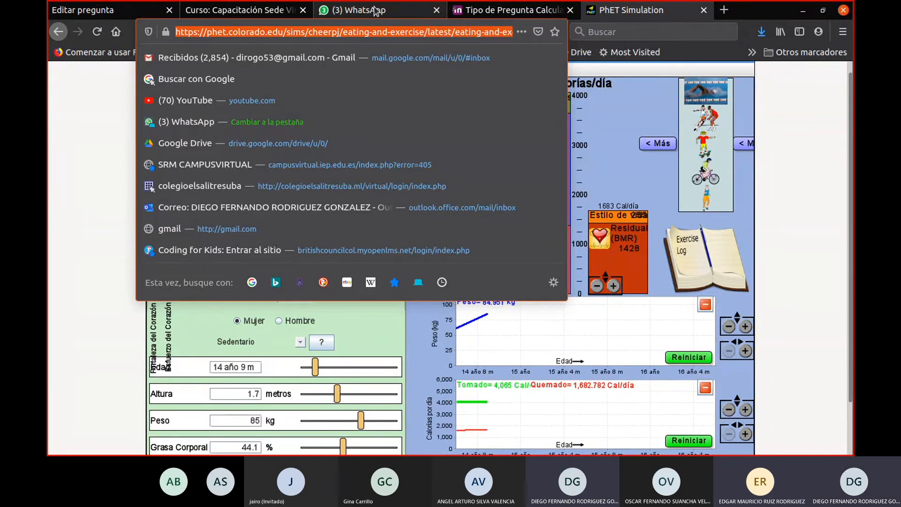
pyautogui.click(376, 10)
pyautogui.click(179, 107)
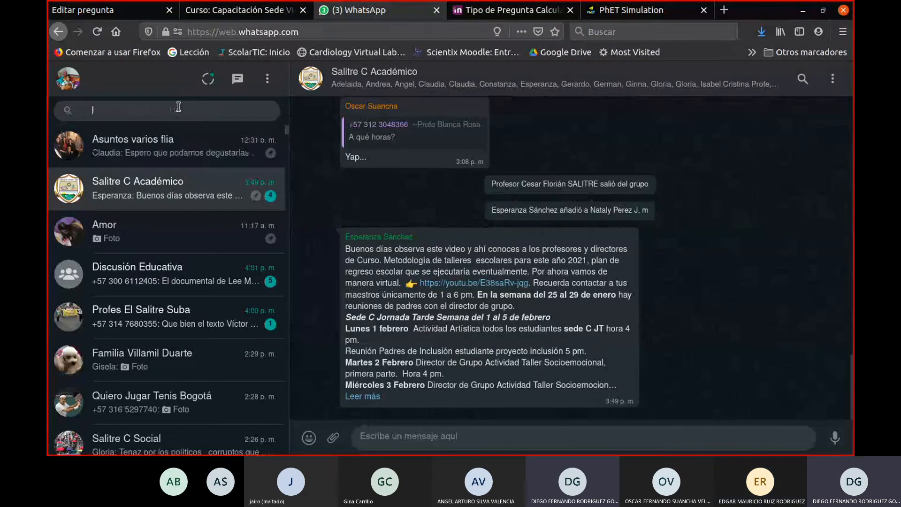
pyautogui.write('mauri')
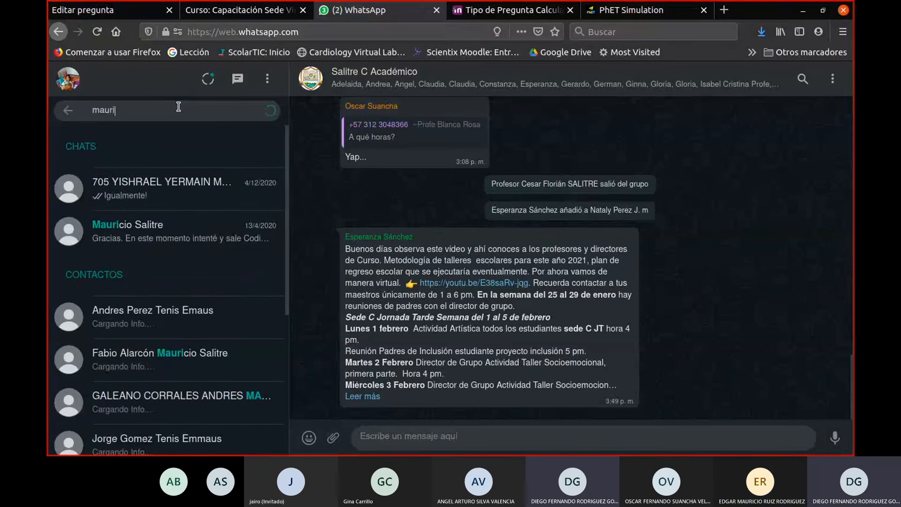
pyautogui.click(169, 188)
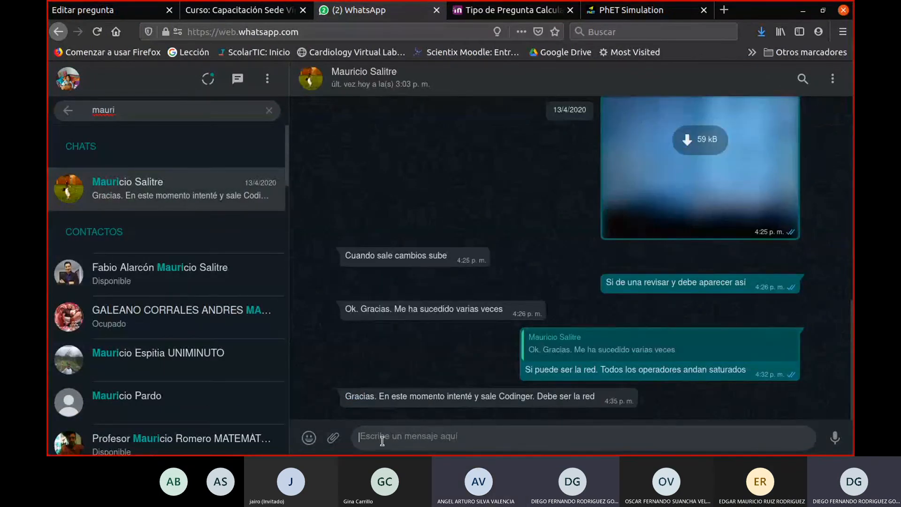
pyautogui.write('https://phet.colorado.edu/sims/cheerpj/eating-and-exercise/latest/eating-and-exercise.html?simulation=eating-and-exercise&locale=es')
pyautogui.press('Return')
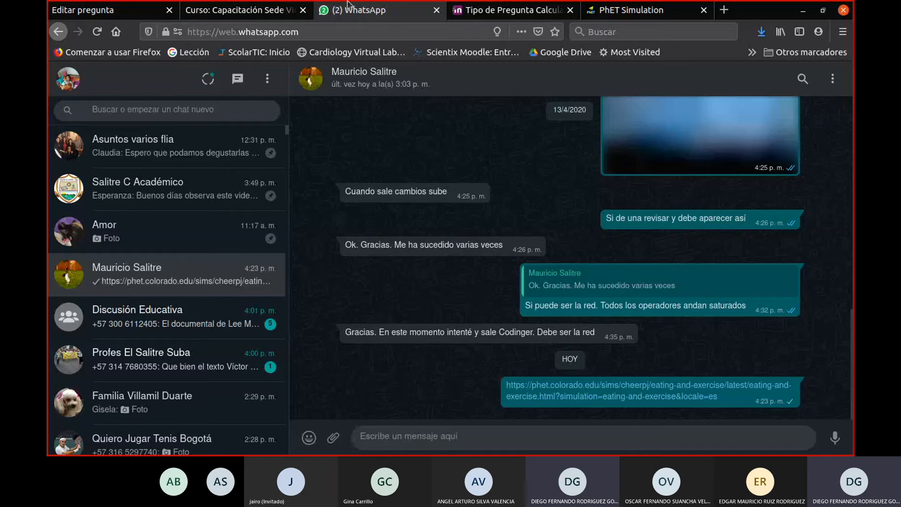
# - Return to the running Comida y Ejercicio simulation and examine the body figure and the weight and calorie graphs
pyautogui.click(244, 10)
pyautogui.click(618, 11)
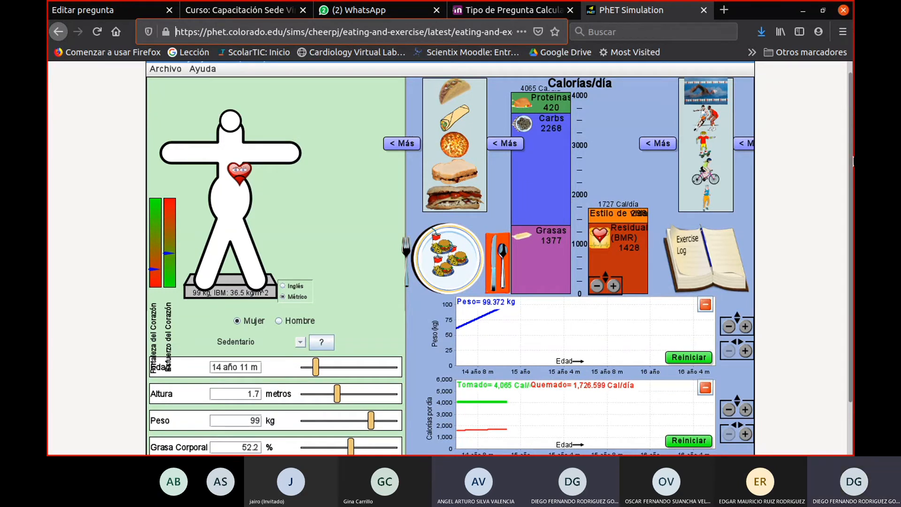
pyautogui.moveTo(852, 181); pyautogui.dragTo(850, 199)
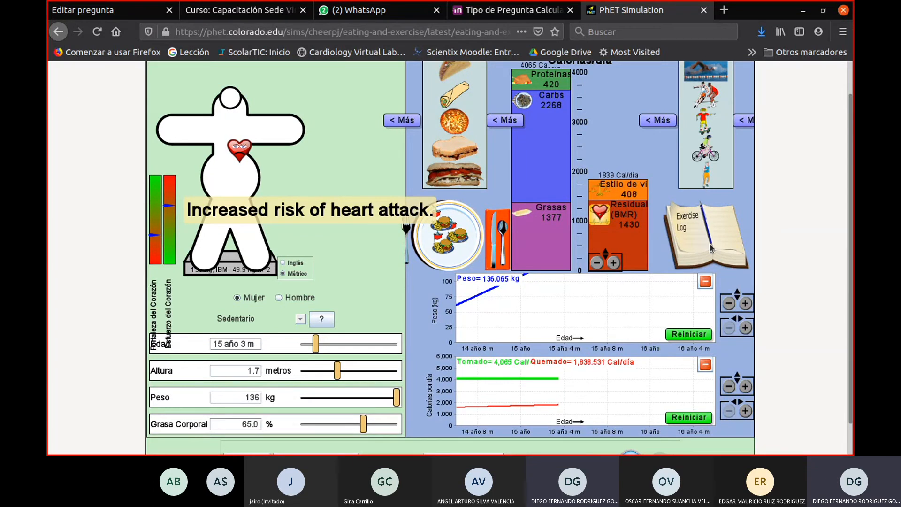
# - Add an exercise activity from the exercise list to the Exercise Log of the running simulation
pyautogui.moveTo(705, 181); pyautogui.dragTo(716, 243)
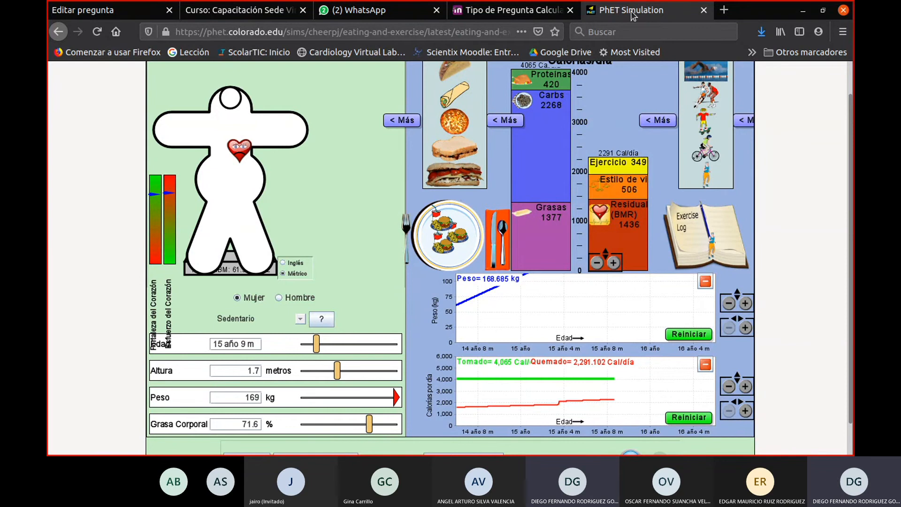
# - Open a new browser tab and try to load phet.colorado.edu.co
pyautogui.click(724, 10)
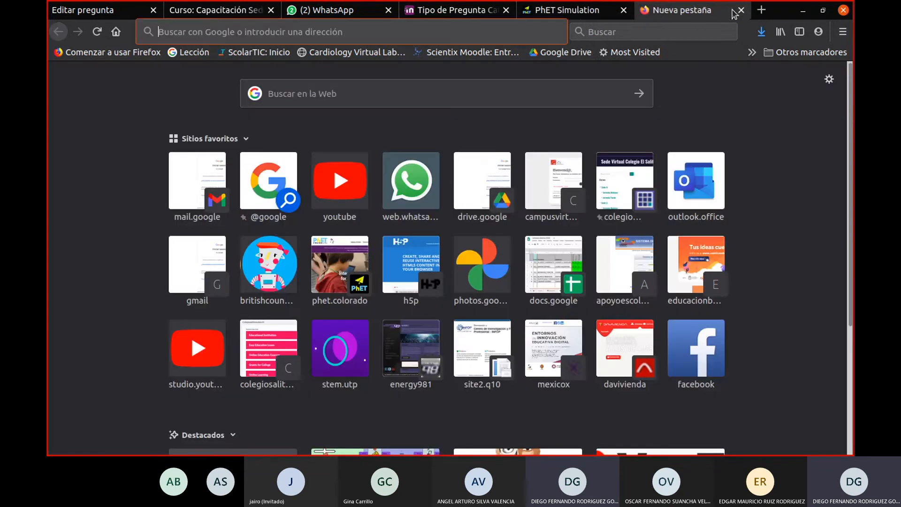
pyautogui.write('phet.')
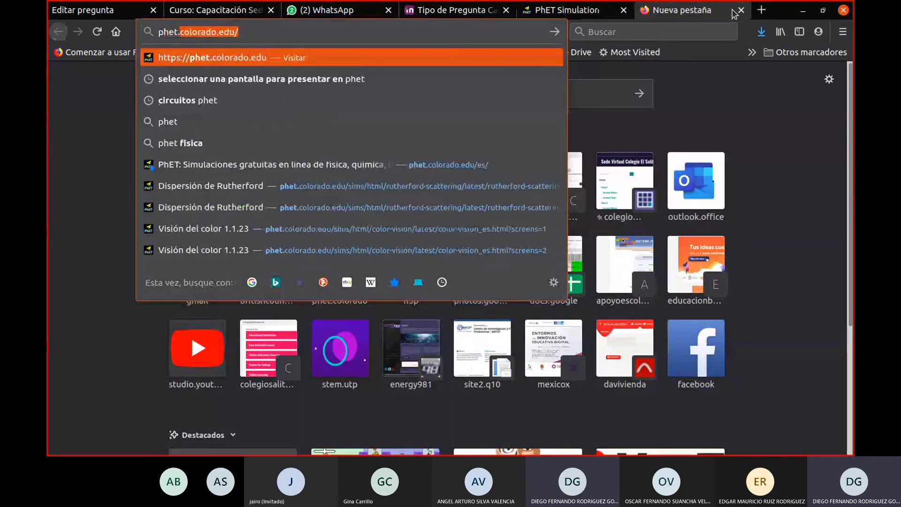
pyautogui.write('colorado.edu.co')
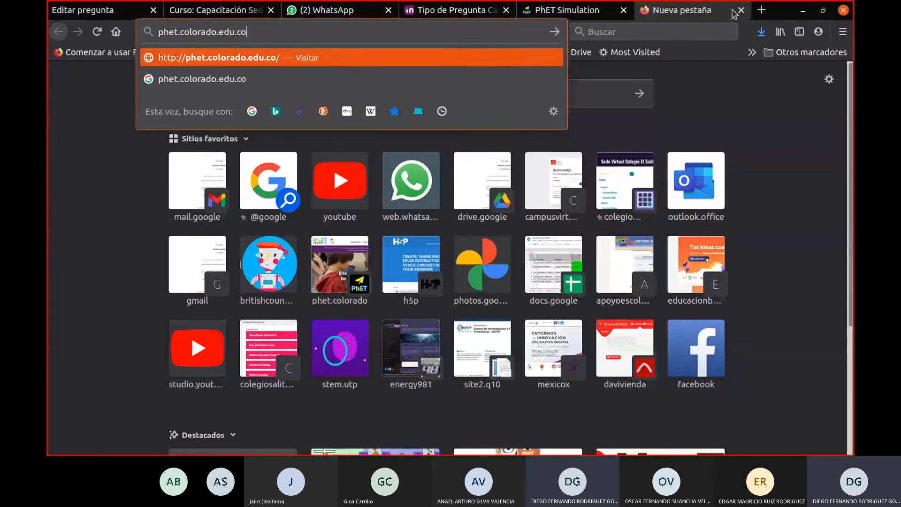
pyautogui.press('Return')
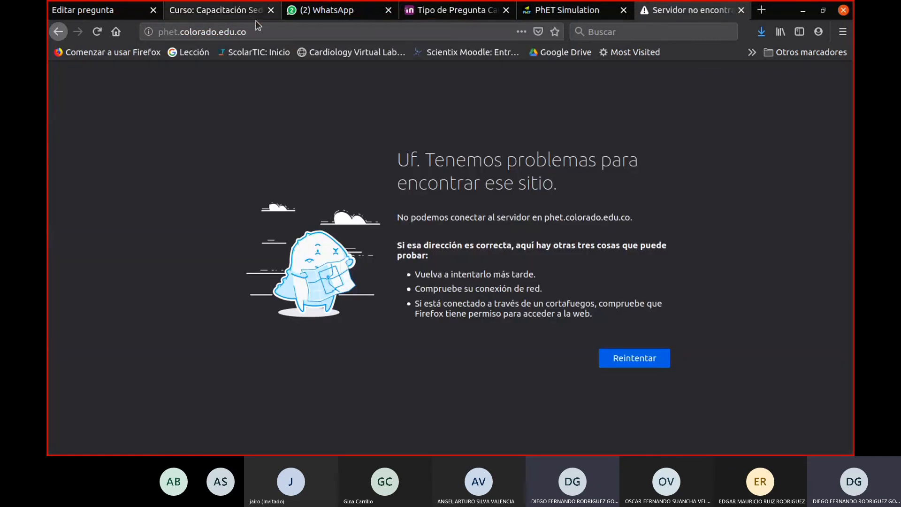
# - Replace the address with phet.colorado.edu and load the PhET home page
pyautogui.click(263, 31)
pyautogui.click(264, 30)
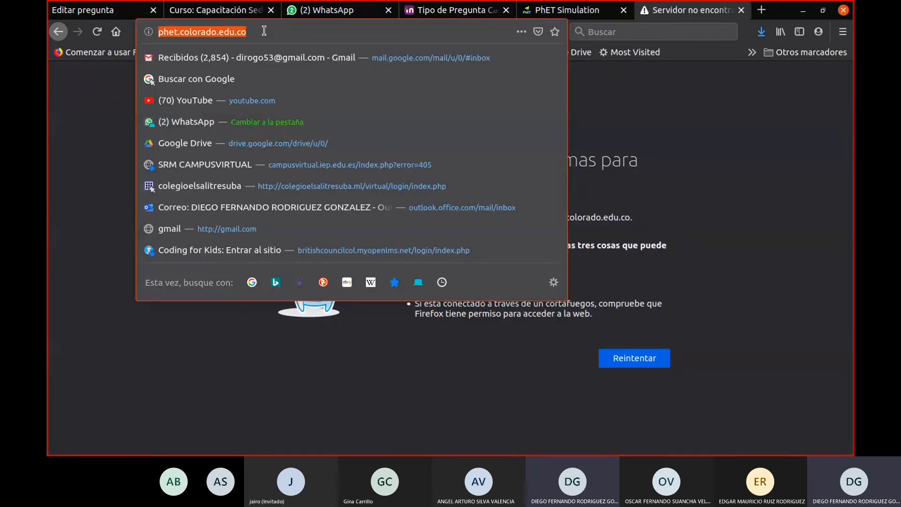
pyautogui.press('BackSpace')
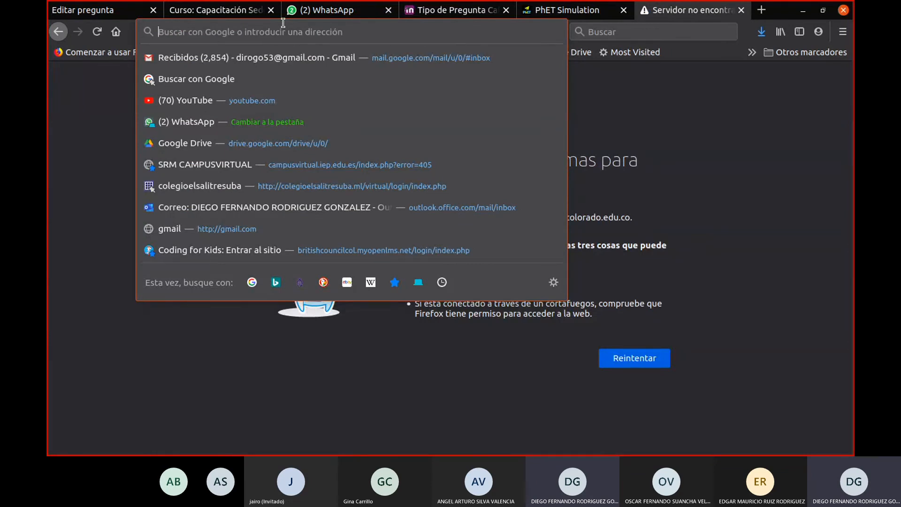
pyautogui.write('phet.ed')
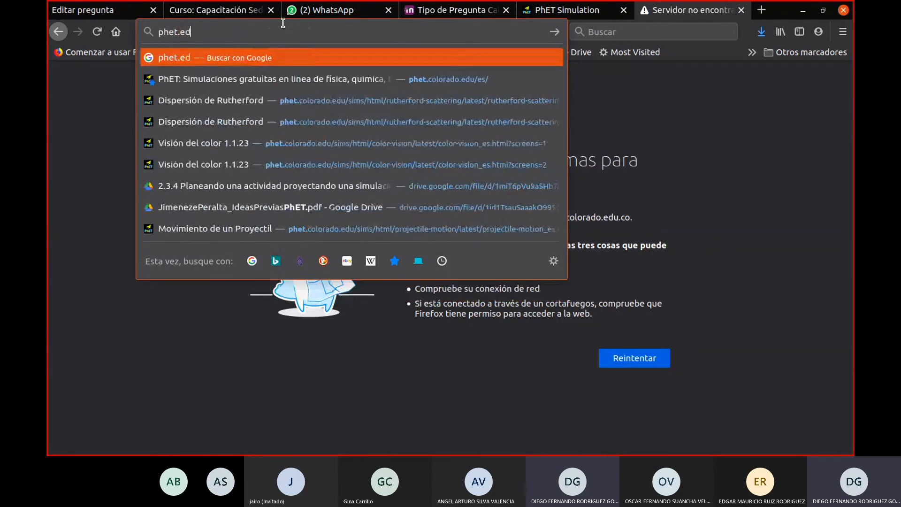
pyautogui.press('BackSpace')
pyautogui.press('BackSpace')
pyautogui.write('colorado.edu/')
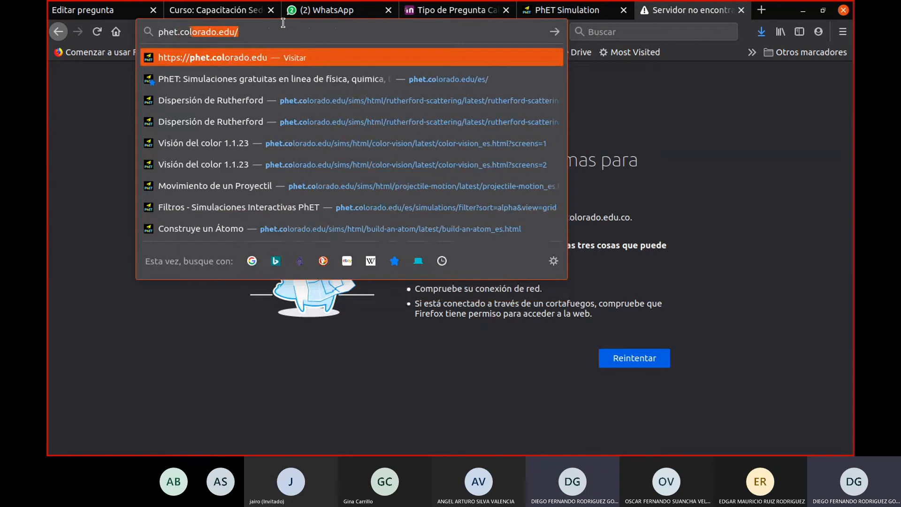
pyautogui.click(250, 59)
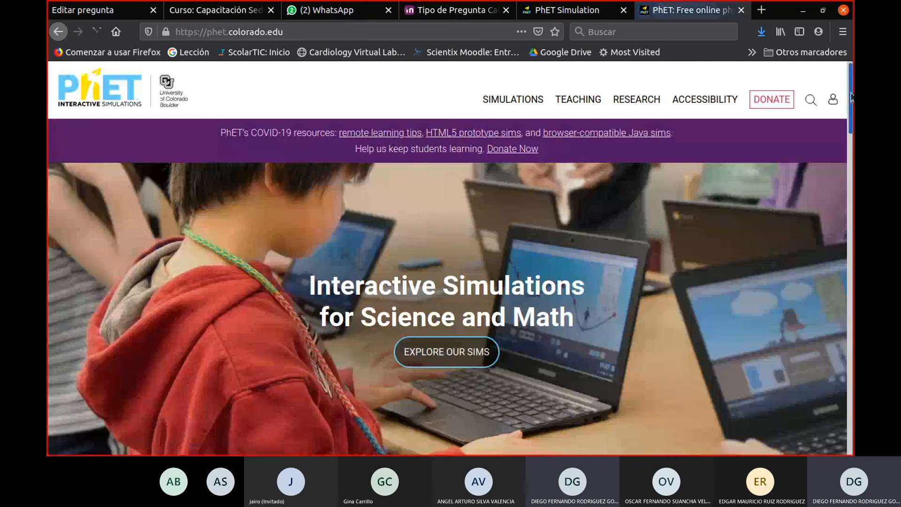
# - Change the PhET site's language to español using the language selector in the page footer
pyautogui.moveTo(851, 96); pyautogui.dragTo(828, 427)
pyautogui.click(483, 362)
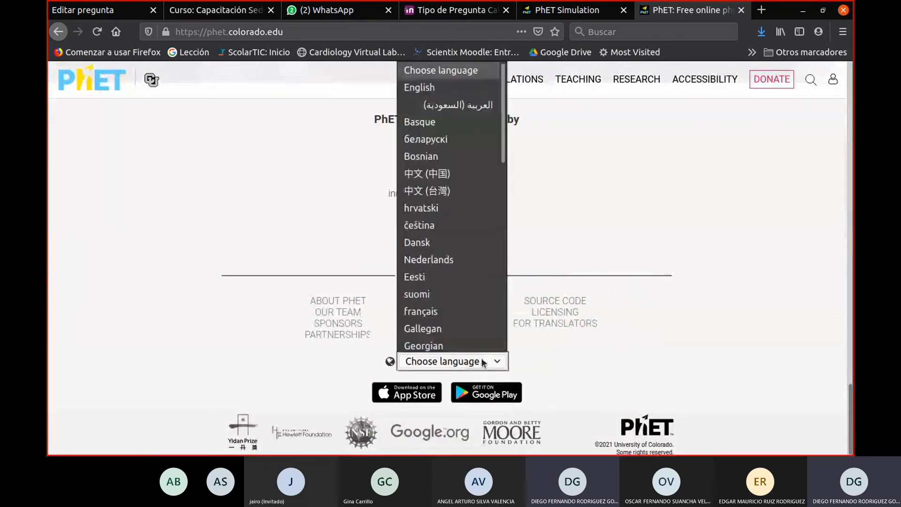
pyautogui.scroll(-8, 471, 302)
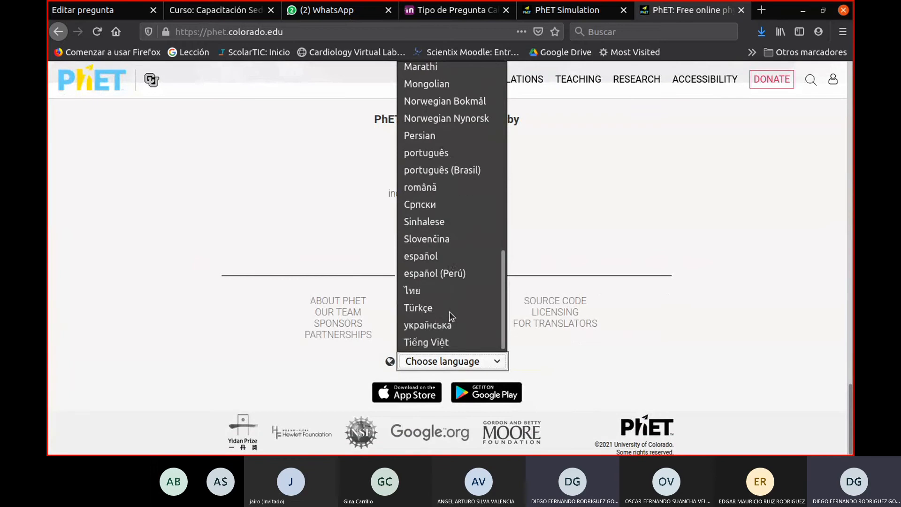
pyautogui.click(443, 259)
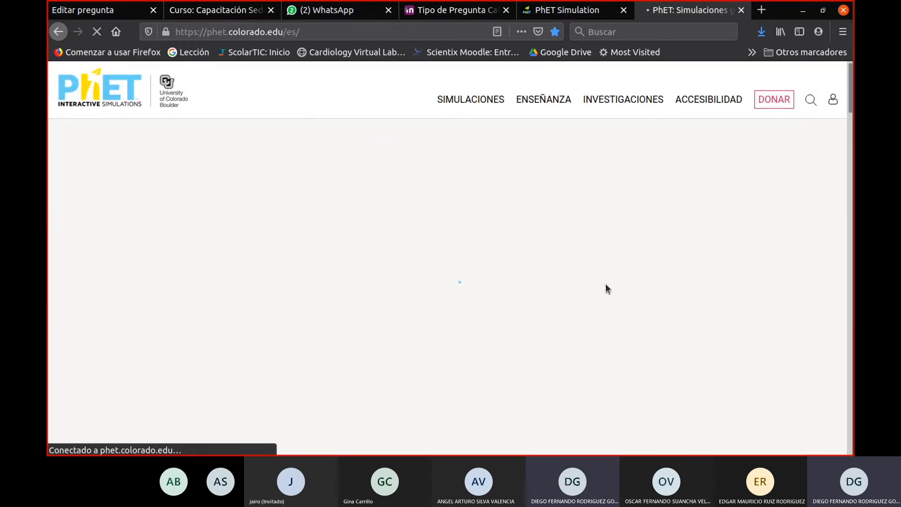
# - Open the Matemática category of simulations from the Spanish home page
pyautogui.scroll(-5, 601, 285)
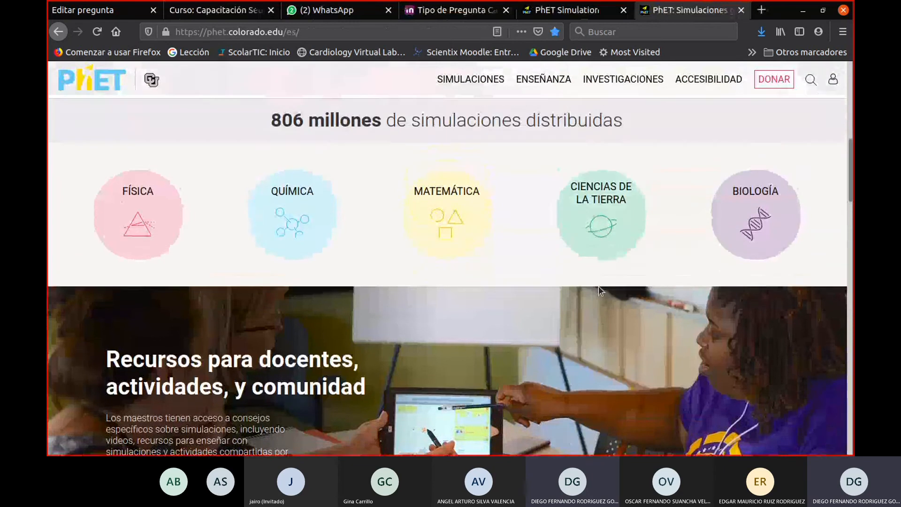
pyautogui.scroll(1, 599, 286)
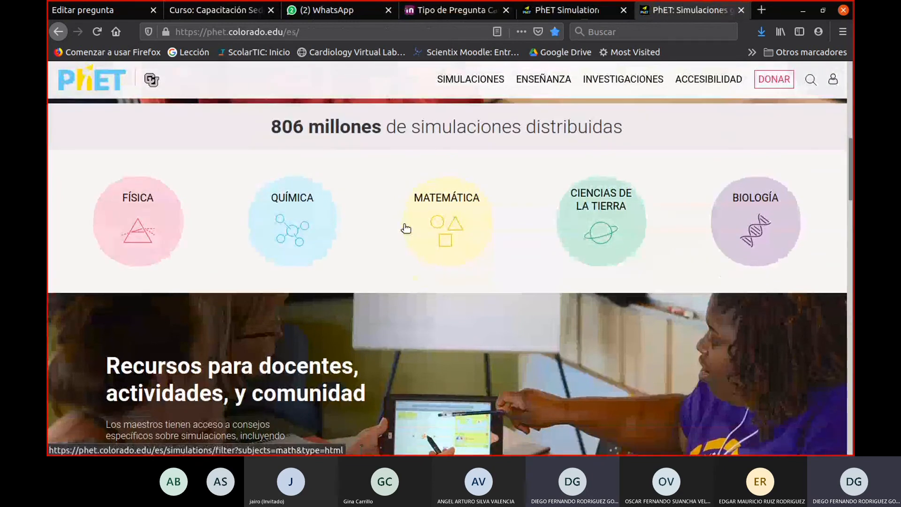
pyautogui.click(437, 229)
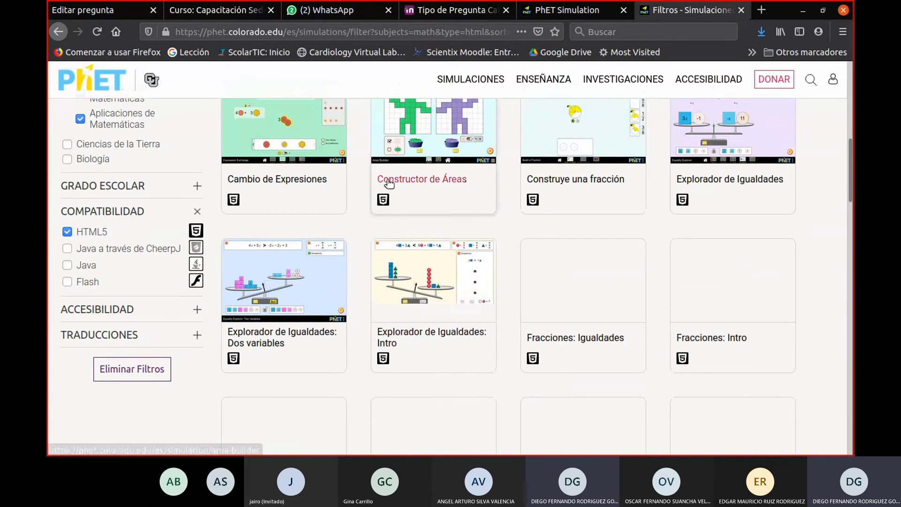
# - Examine the list of HTML5 mathematics simulations, from Cambio de Expresiones through to Parejas de Fracciones and Probabilidad Plinko
pyautogui.scroll(3, 389, 184)
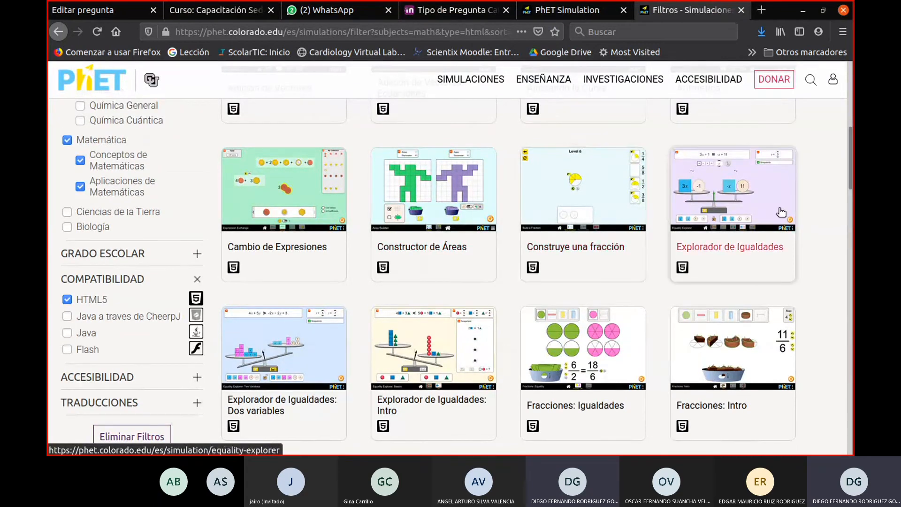
pyautogui.scroll(-3, 781, 212)
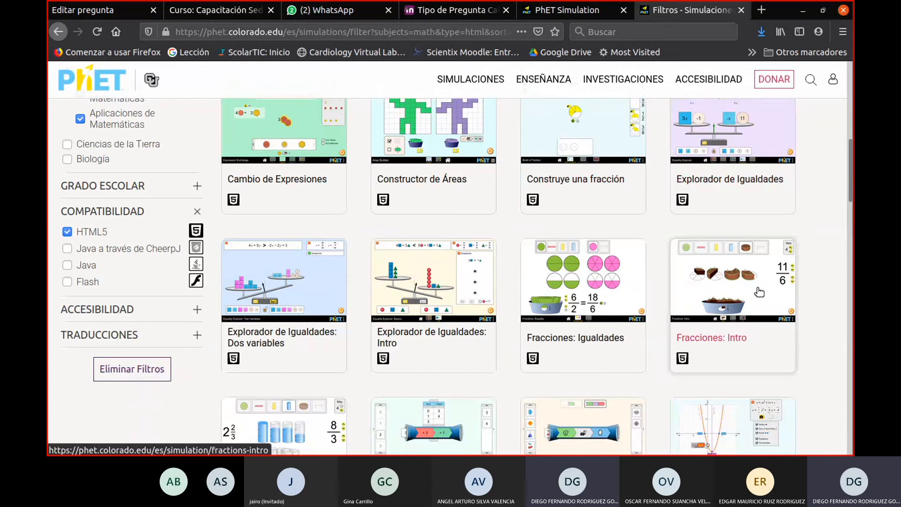
pyautogui.scroll(-5, 432, 295)
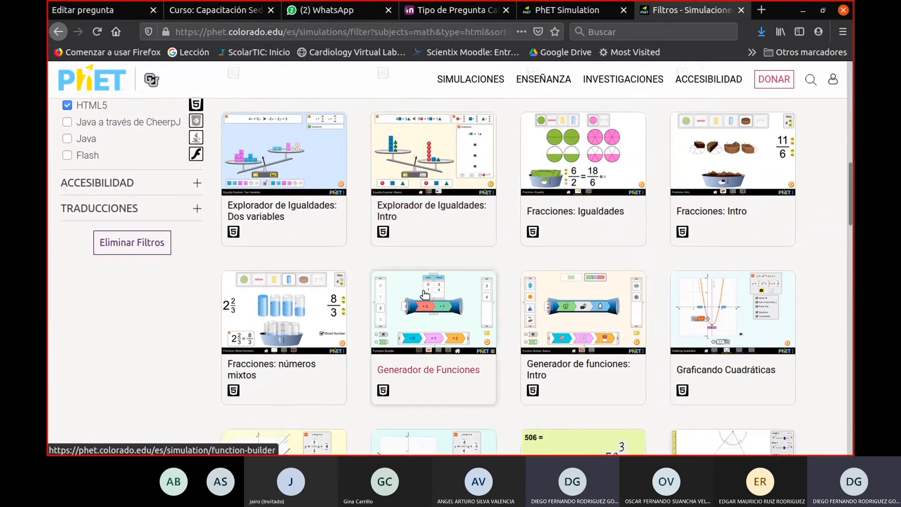
pyautogui.scroll(-6, 492, 295)
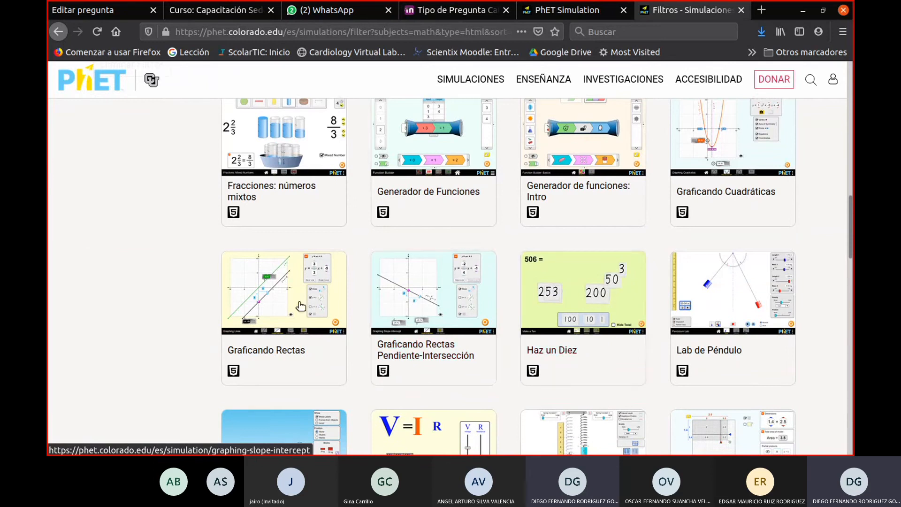
pyautogui.scroll(-3, 732, 284)
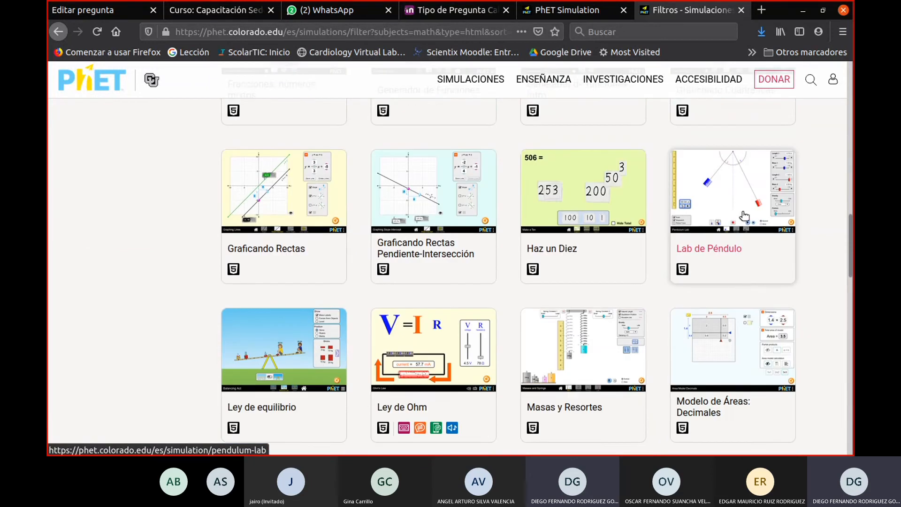
pyautogui.scroll(-1, 740, 205)
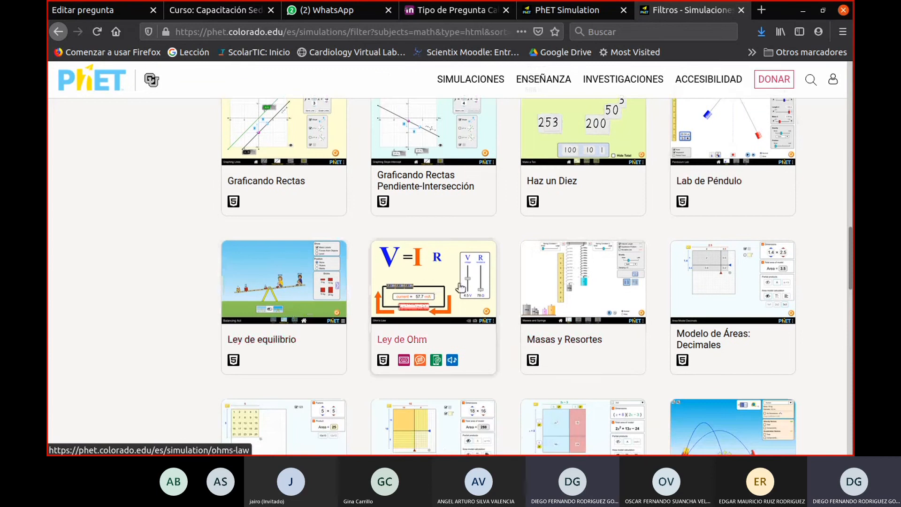
pyautogui.scroll(-3, 516, 281)
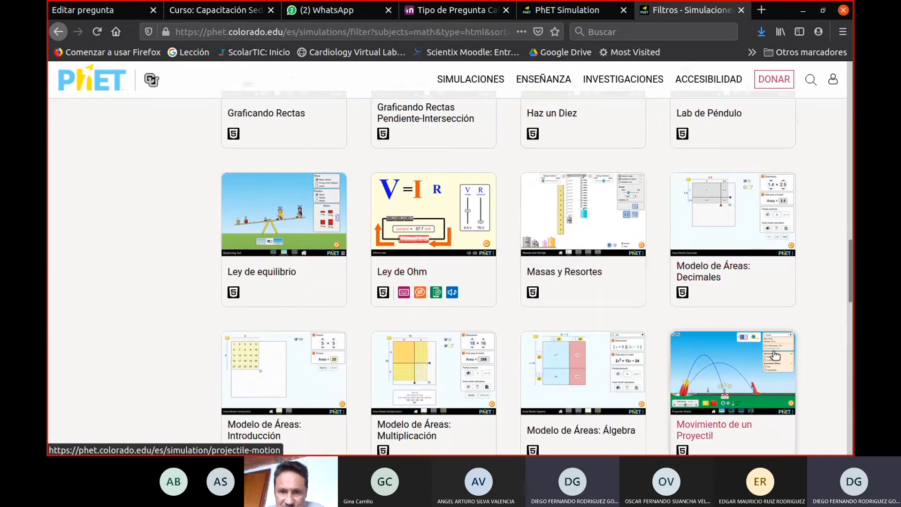
pyautogui.scroll(-3, 767, 324)
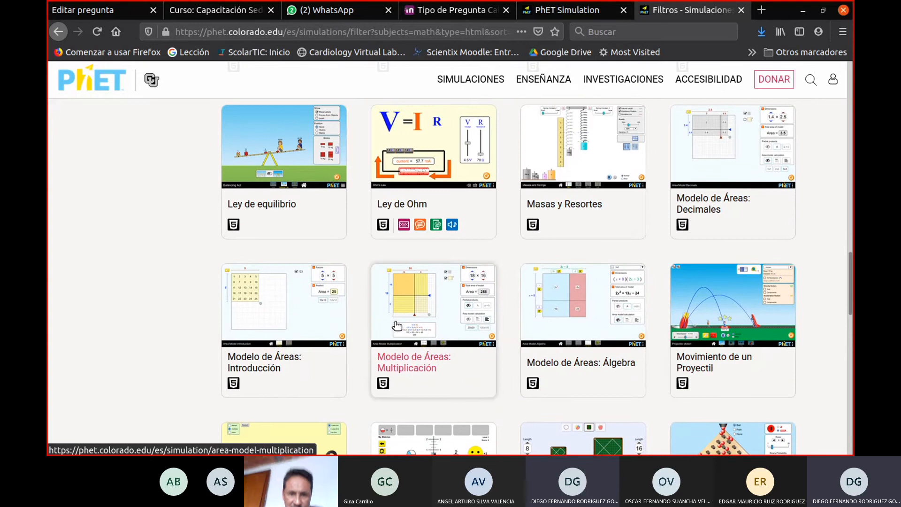
pyautogui.scroll(-5, 286, 256)
pyautogui.scroll(-3, 288, 251)
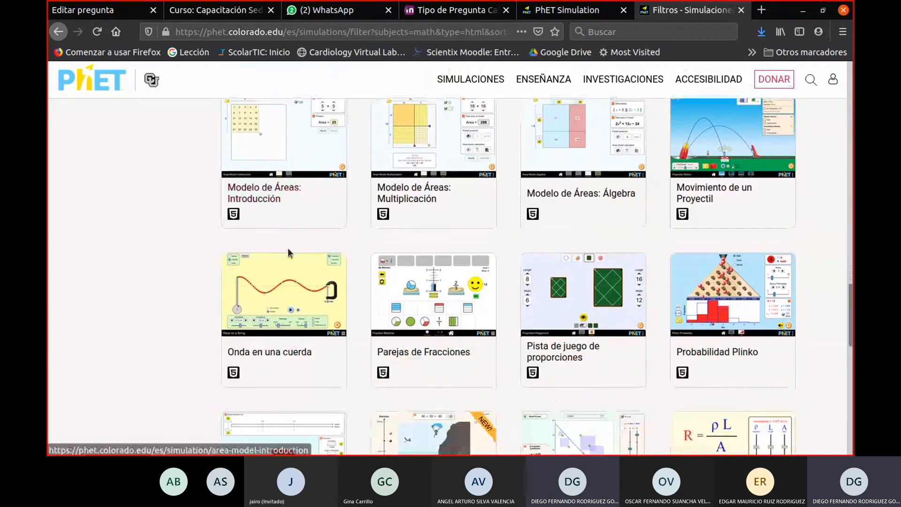
# - Launch the Parejas de Fracciones simulation and start Nivel 1 of its Fracciones game
pyautogui.click(466, 305)
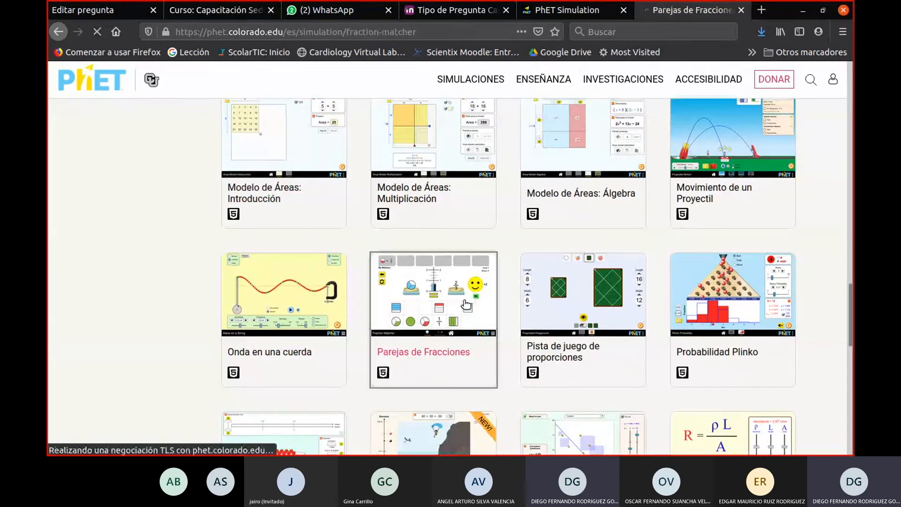
pyautogui.click(353, 216)
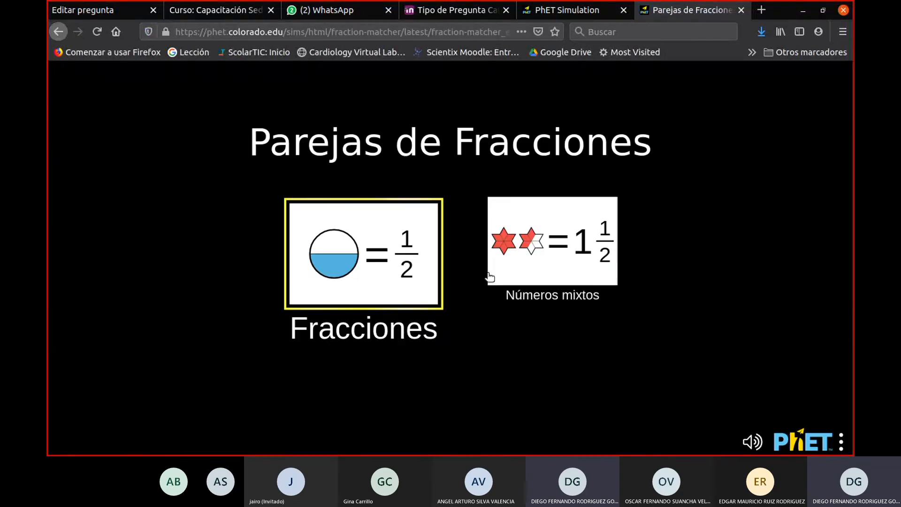
pyautogui.click(409, 287)
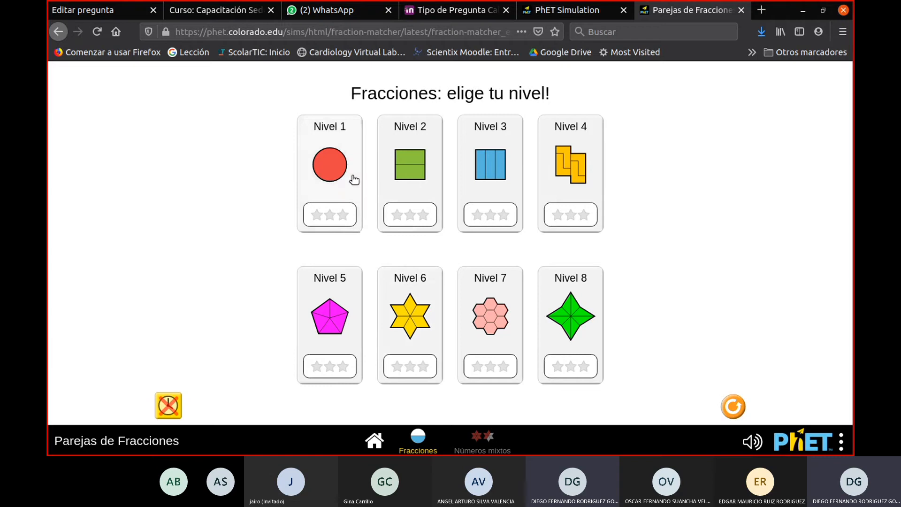
pyautogui.click(348, 191)
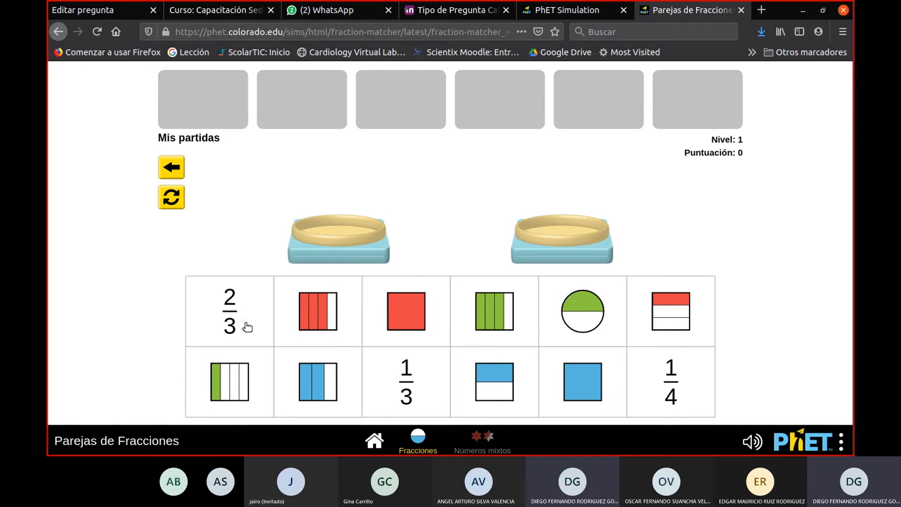
# - Pair the fraction 2/3 with the blue square shaded two thirds, check the match and accept it
pyautogui.moveTo(245, 326); pyautogui.dragTo(349, 224)
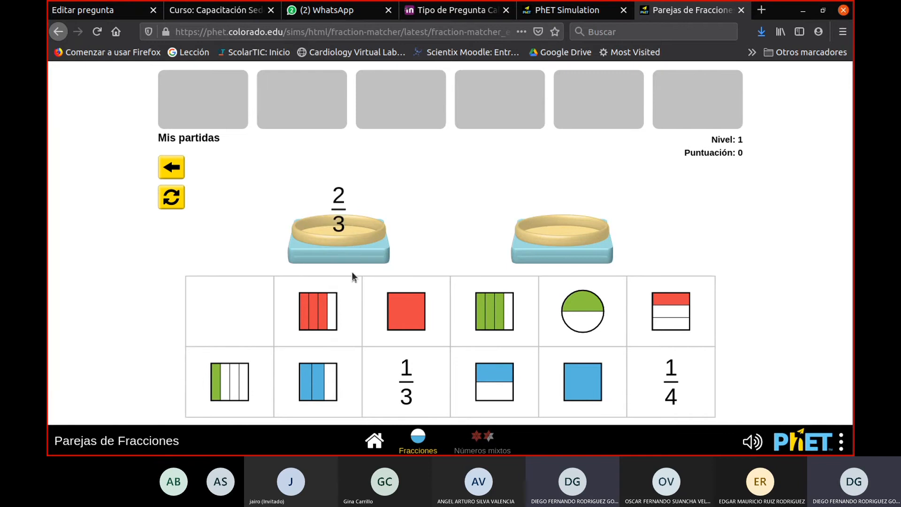
pyautogui.moveTo(335, 392); pyautogui.dragTo(585, 222)
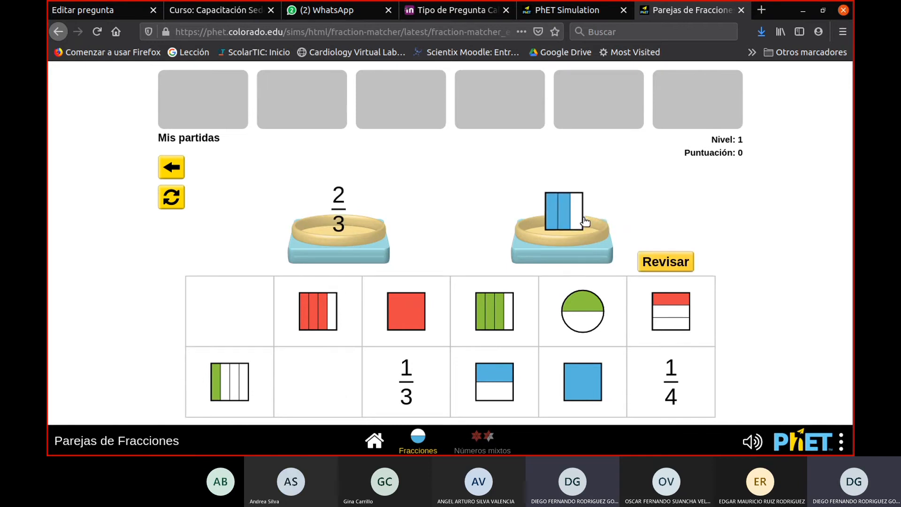
pyautogui.click(674, 265)
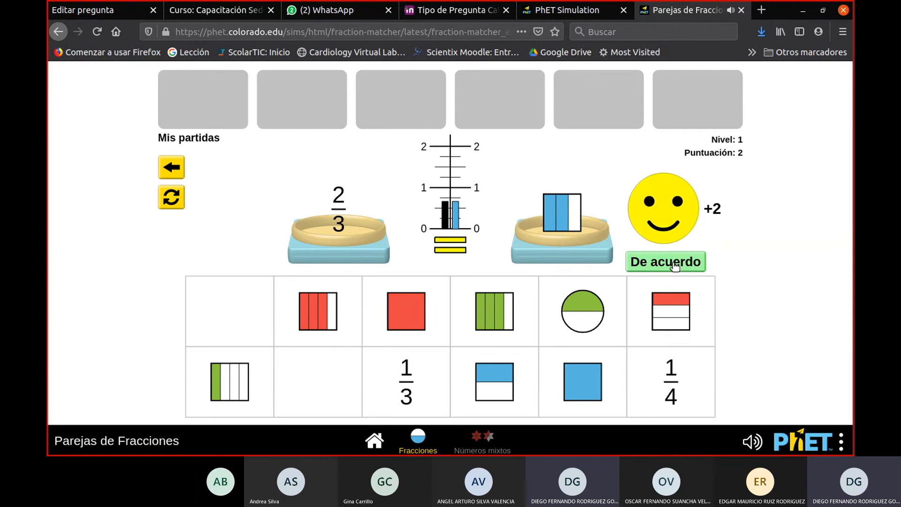
pyautogui.click(674, 263)
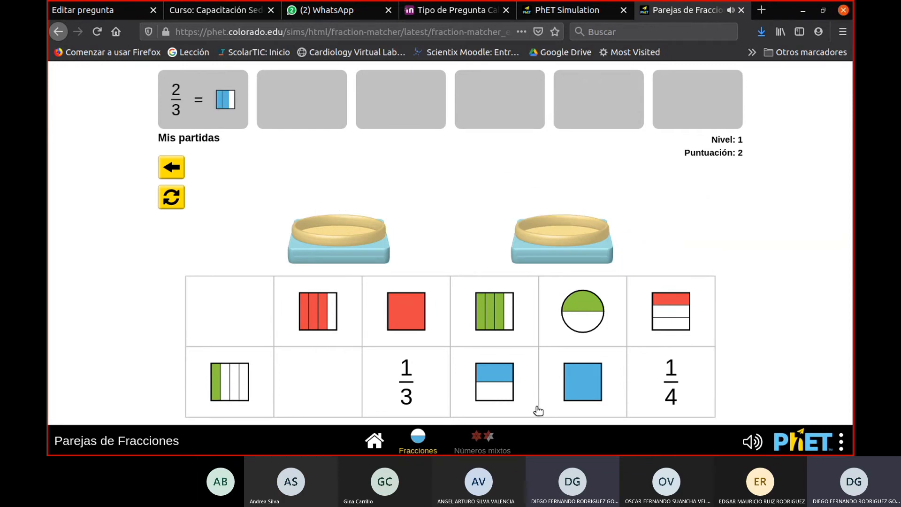
# - View the Números mixtos level selection, then return through Fracciones to the simulation's home screen
pyautogui.click(479, 440)
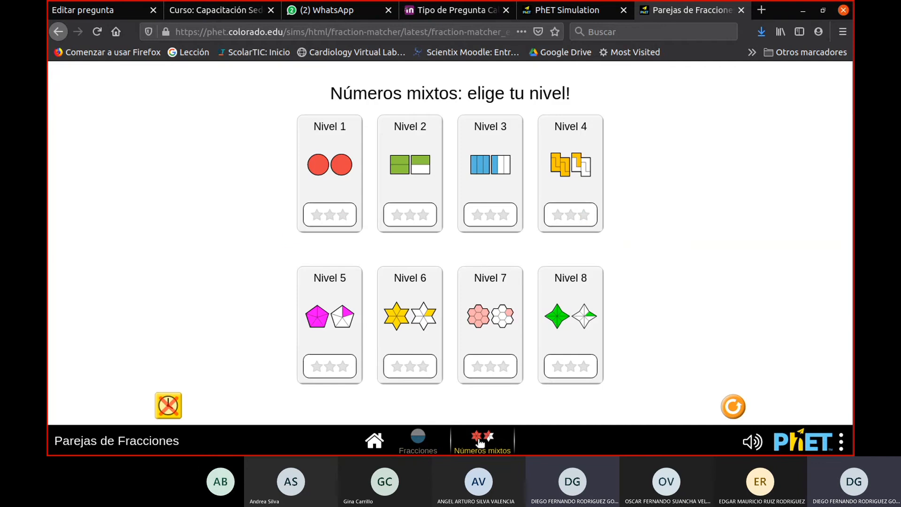
pyautogui.click(416, 440)
pyautogui.click(374, 441)
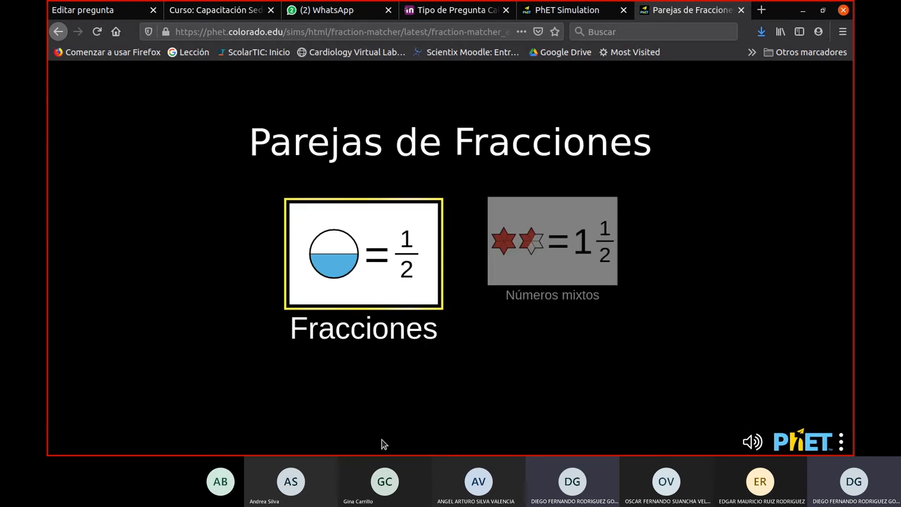
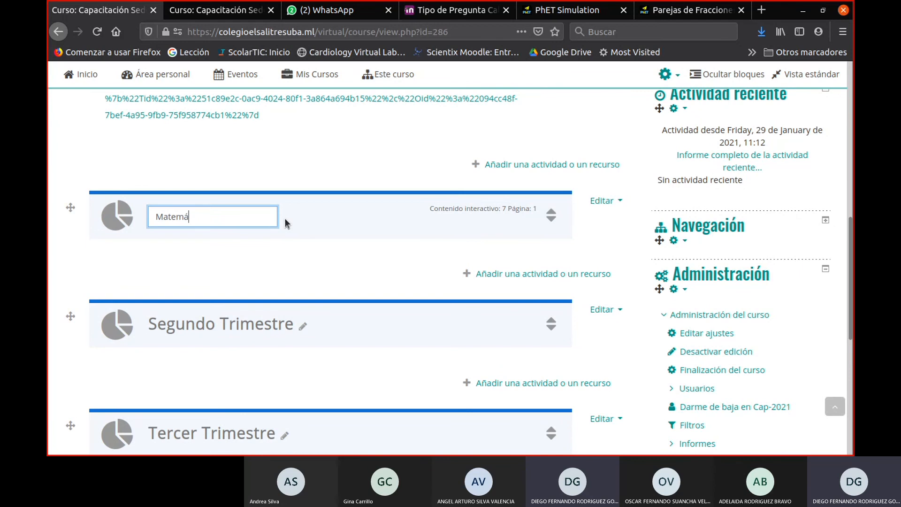
# - Finish renaming the course section above Segundo Trimestre as Matemáticas
pyautogui.press('Return')
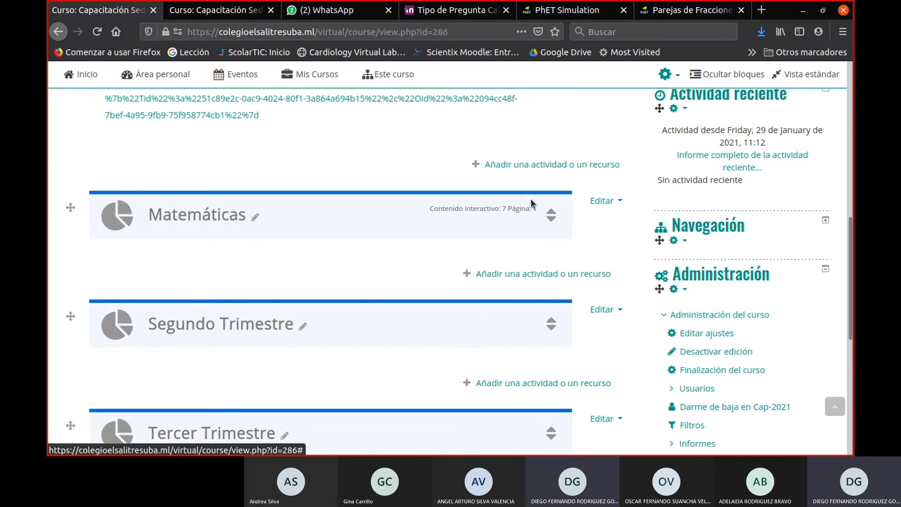
pyautogui.scroll(-3, 526, 235)
pyautogui.scroll(2, 565, 206)
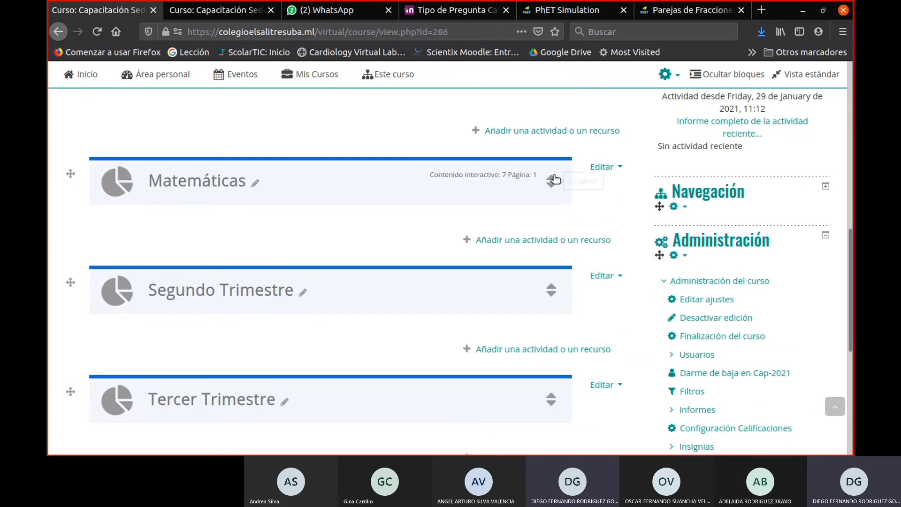
# - Open the course's question bank from the course administration and show its question categories
pyautogui.scroll(3, 551, 246)
pyautogui.scroll(-6, 565, 337)
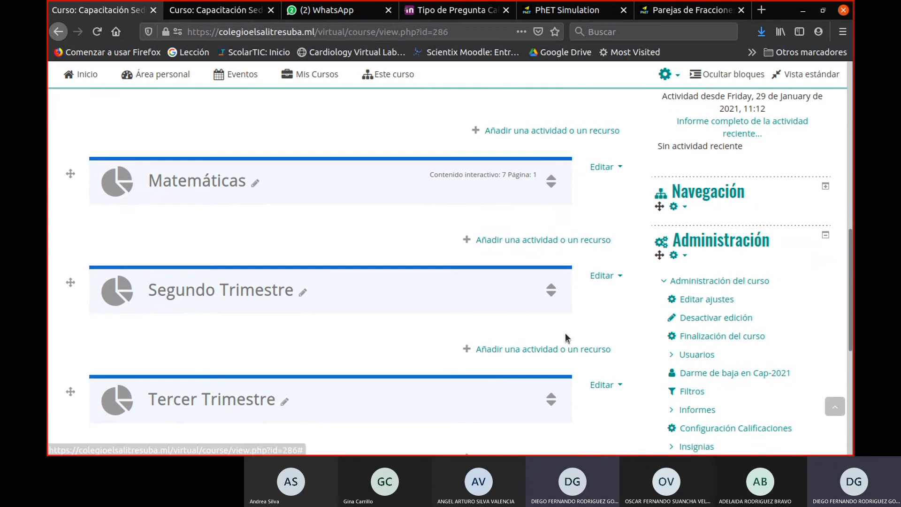
pyautogui.scroll(-4, 625, 384)
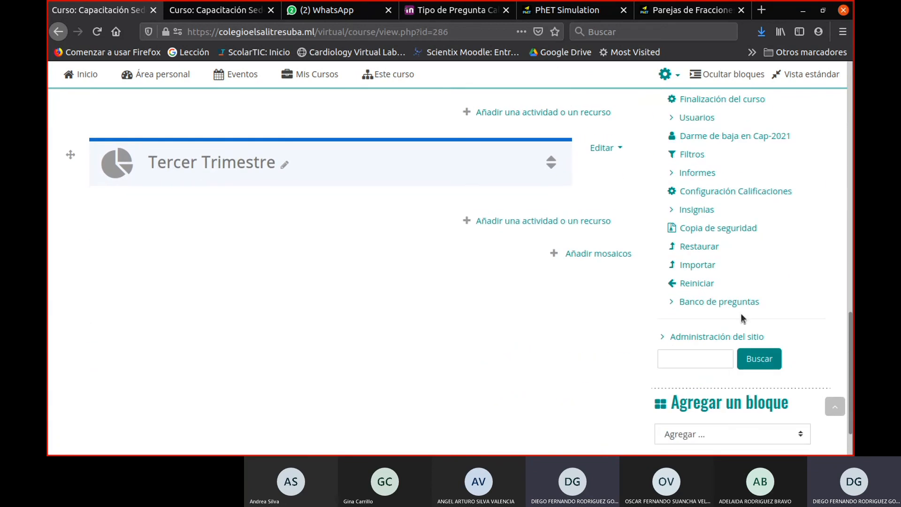
pyautogui.click(673, 304)
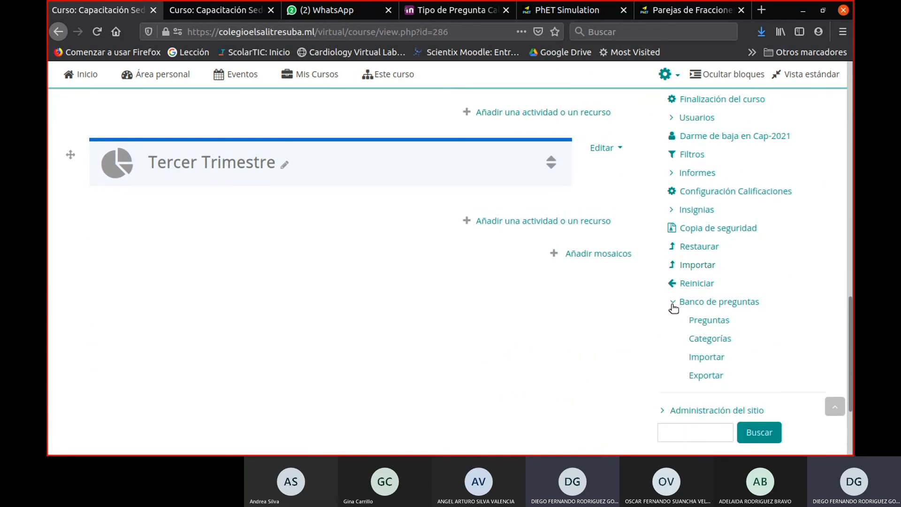
pyautogui.click(698, 320)
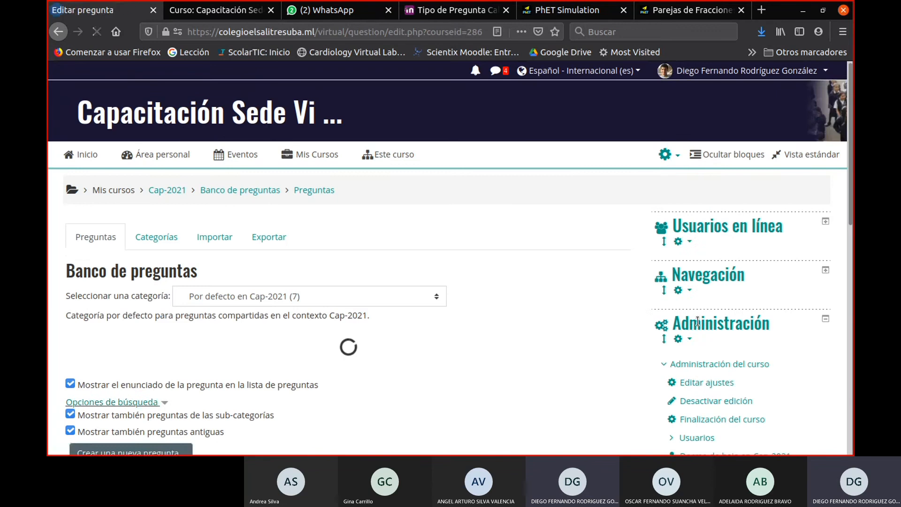
pyautogui.scroll(-3, 429, 286)
pyautogui.click(160, 111)
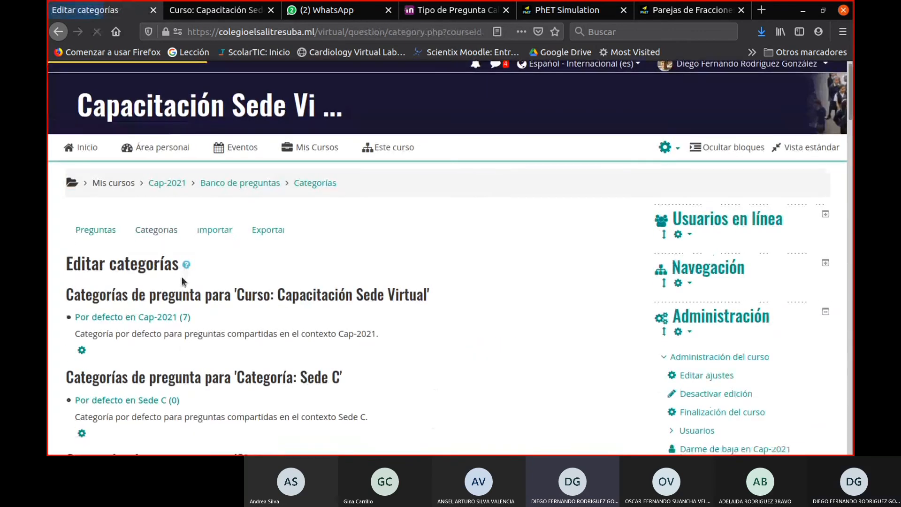
# - Examine the question categories of the course, Sede C and Sistema, including the MATH SALITRE and SCIENCE SALITRE subcategories
pyautogui.scroll(-5, 181, 276)
pyautogui.scroll(-3, 179, 274)
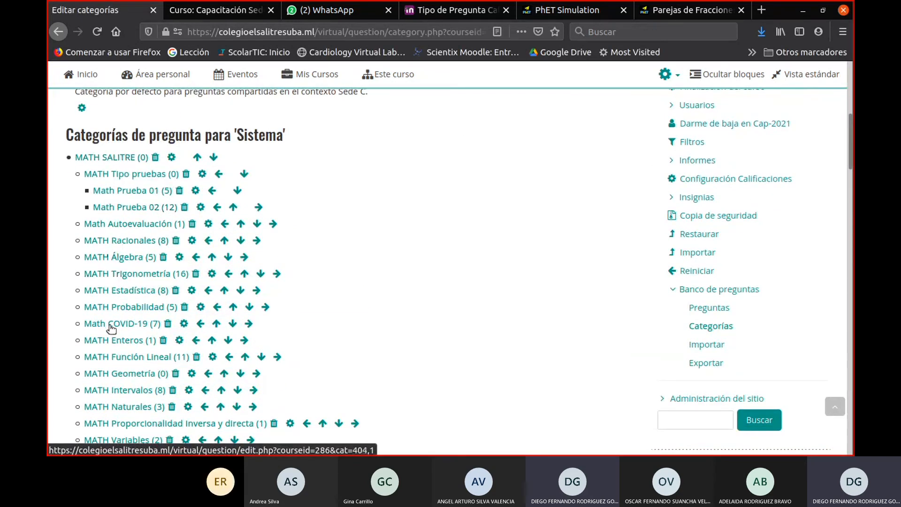
pyautogui.scroll(-1, 109, 344)
pyautogui.scroll(-5, 109, 345)
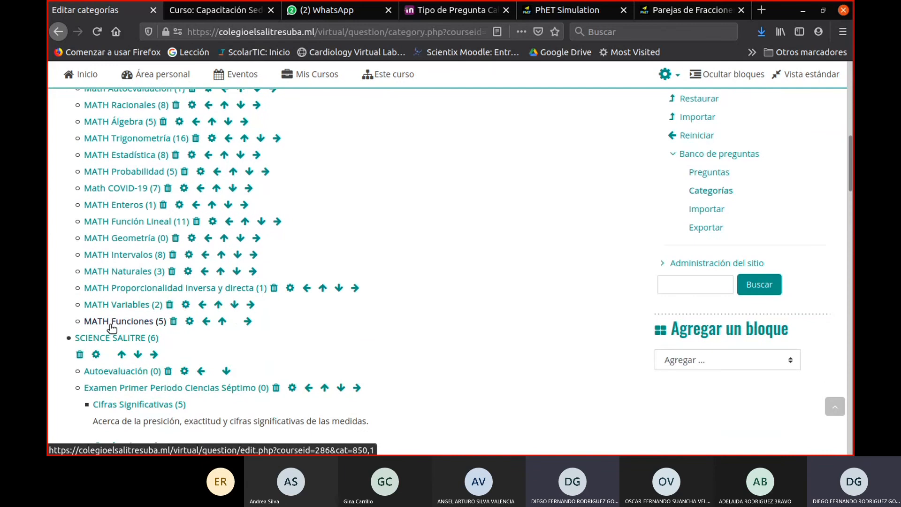
pyautogui.scroll(2, 113, 309)
pyautogui.scroll(4, 112, 281)
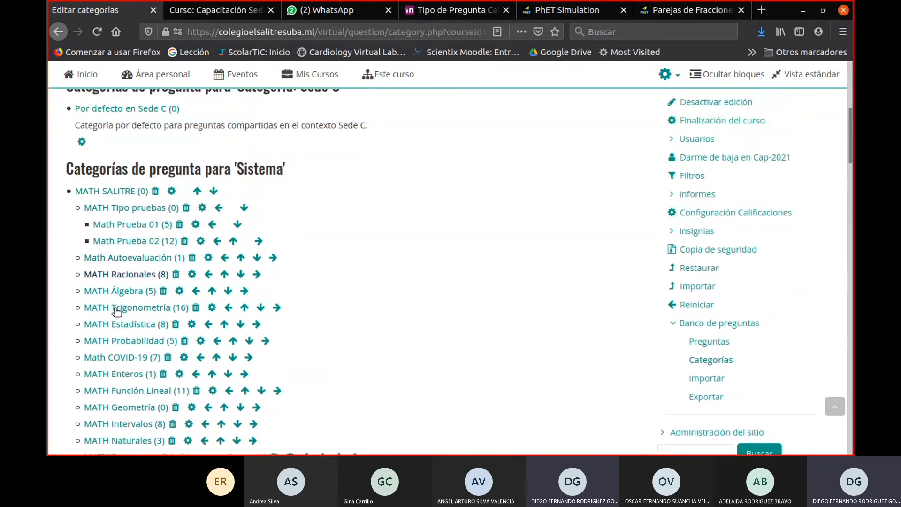
pyautogui.scroll(-5, 115, 411)
pyautogui.scroll(-3, 117, 385)
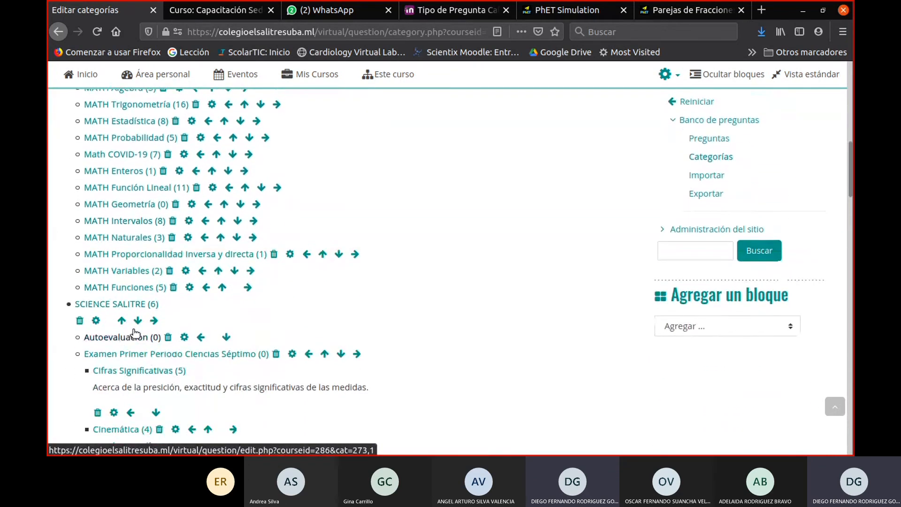
pyautogui.scroll(-3, 145, 310)
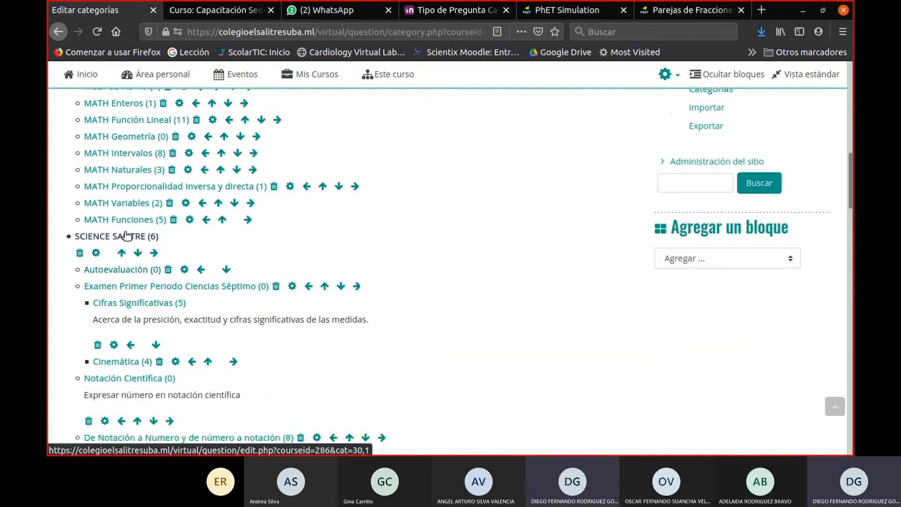
pyautogui.scroll(-6, 125, 234)
pyautogui.scroll(16, 239, 305)
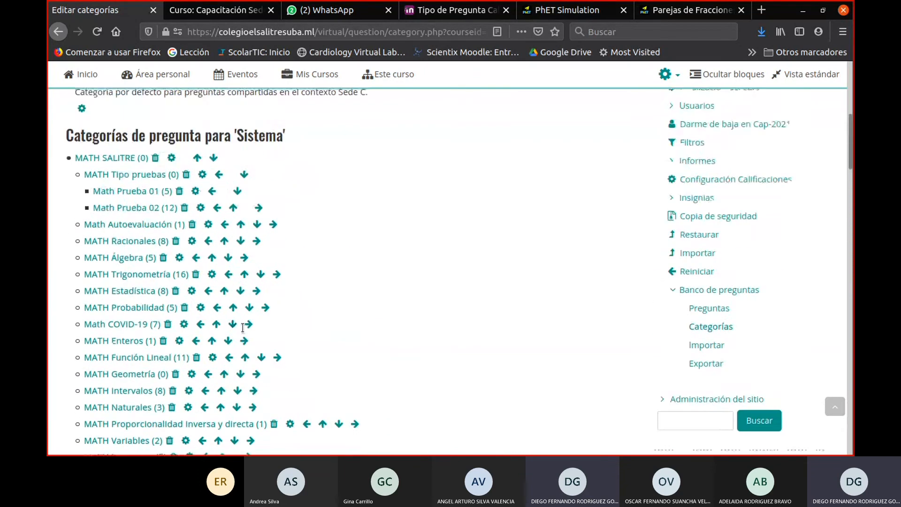
pyautogui.scroll(10, 243, 327)
pyautogui.scroll(-8, 243, 326)
pyautogui.scroll(7, 242, 326)
pyautogui.scroll(-1, 242, 324)
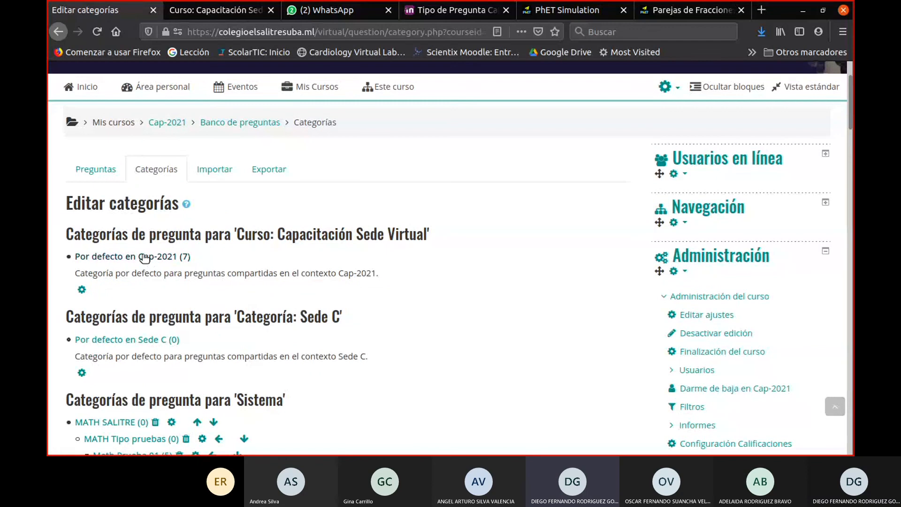
# - Open the category Por defecto en Cap-2021 and review the questions stored in it
pyautogui.click(143, 259)
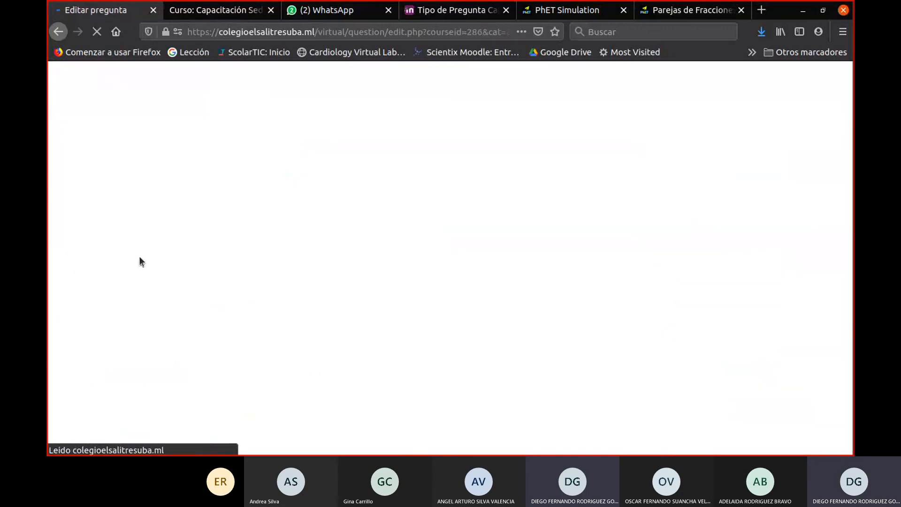
pyautogui.scroll(-6, 259, 297)
pyautogui.scroll(2, 258, 303)
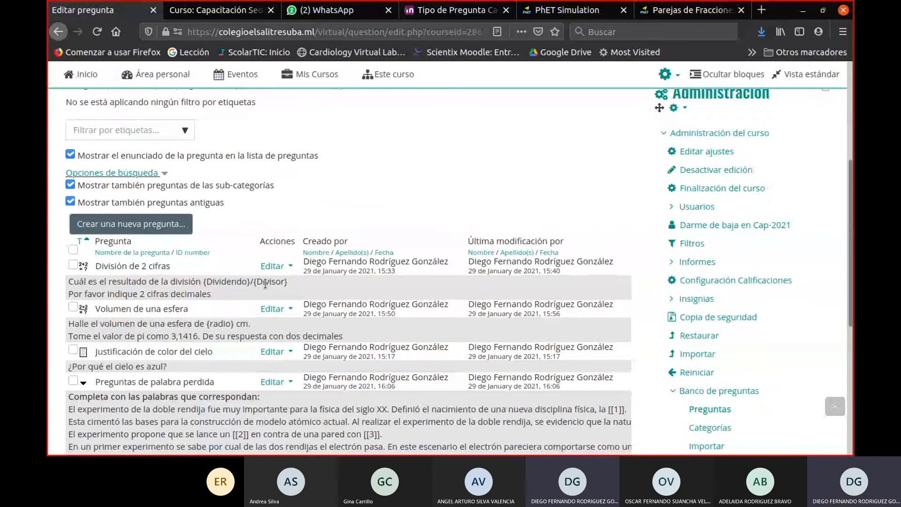
pyautogui.scroll(-4, 262, 293)
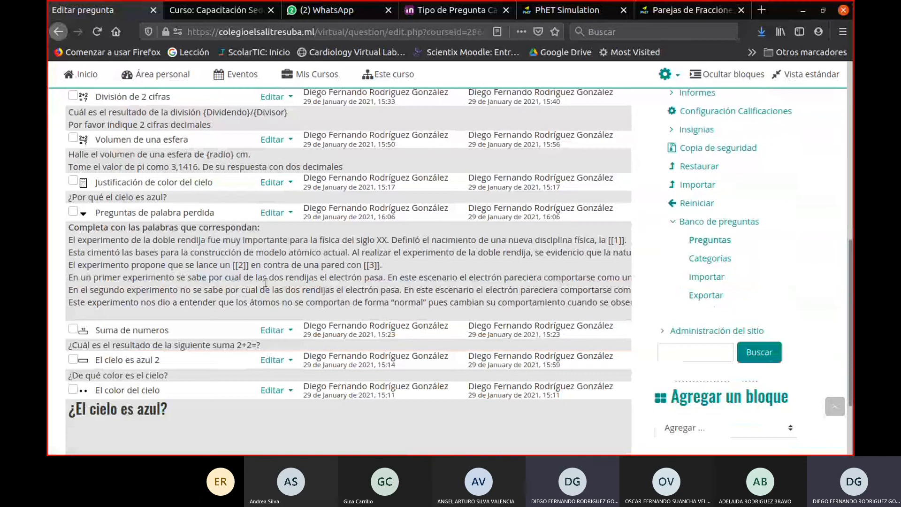
# - Add a question category named Humanidades under the parent category Por defecto en Cap-2021
pyautogui.scroll(3, 266, 282)
pyautogui.scroll(4, 266, 283)
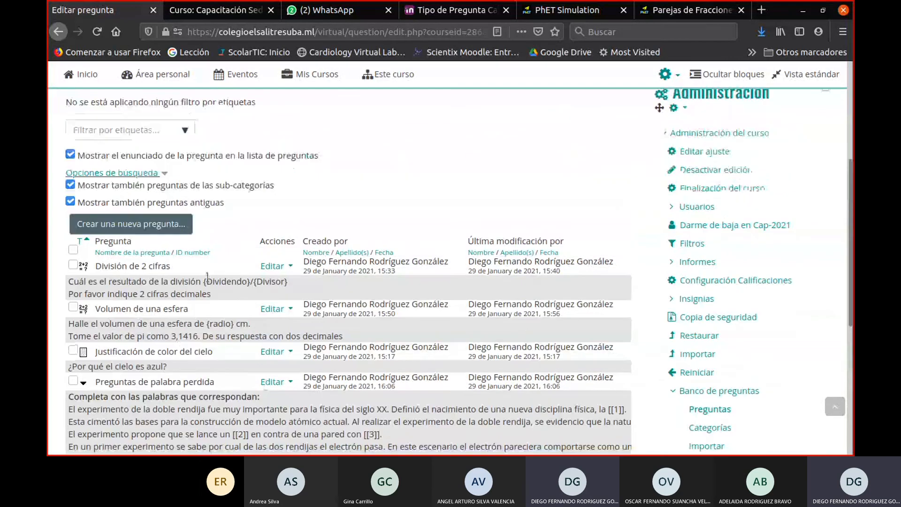
pyautogui.scroll(4, 207, 276)
pyautogui.click(158, 173)
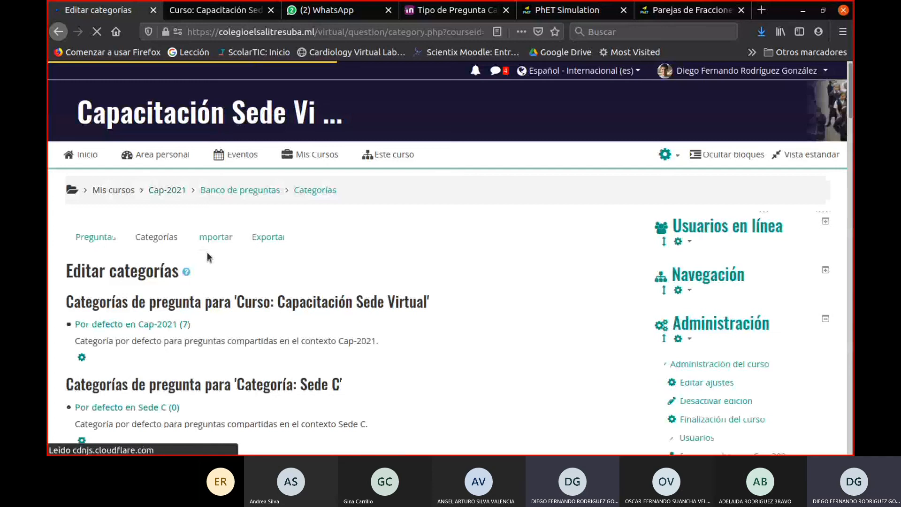
pyautogui.scroll(-3, 207, 253)
pyautogui.scroll(-15, 209, 267)
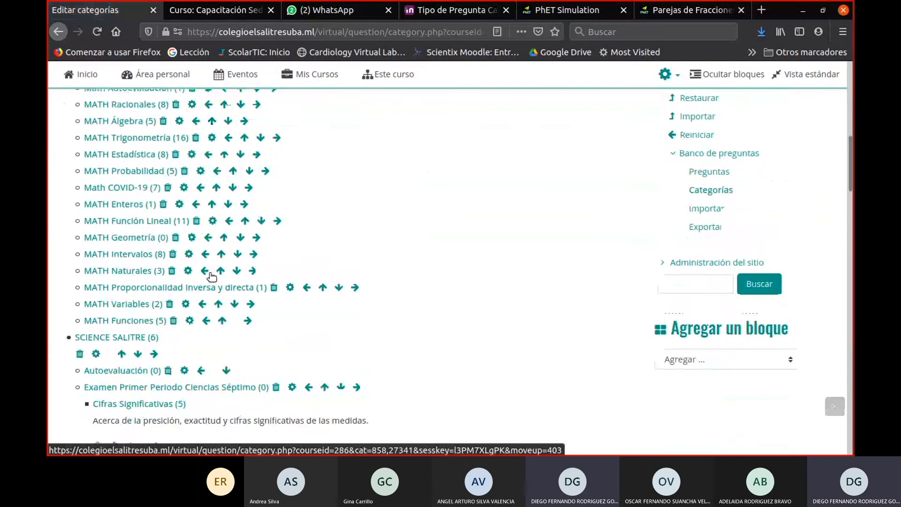
pyautogui.scroll(-20, 213, 278)
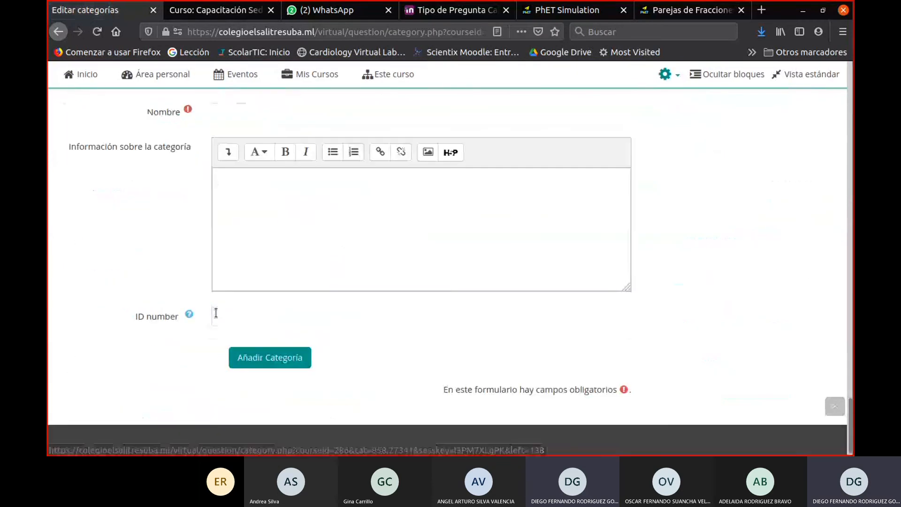
pyautogui.click(241, 245)
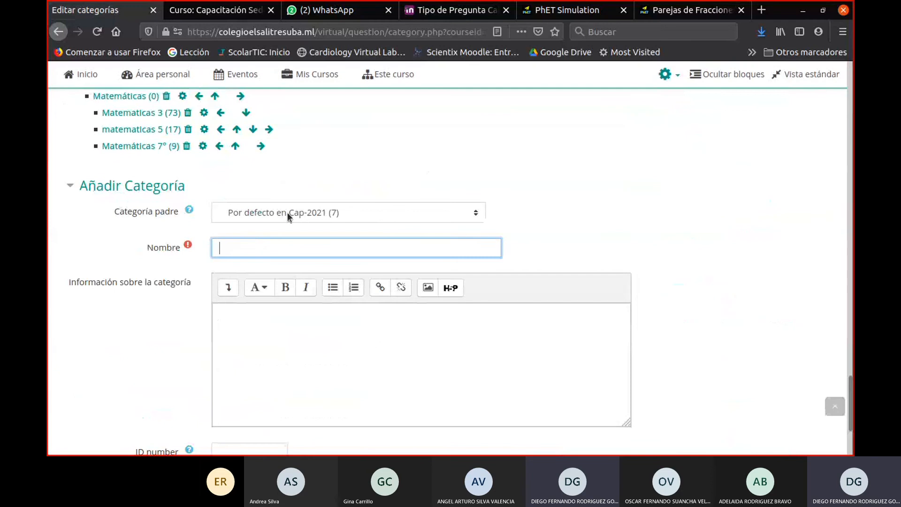
pyautogui.write('Humanidades')
pyautogui.scroll(-2, 289, 255)
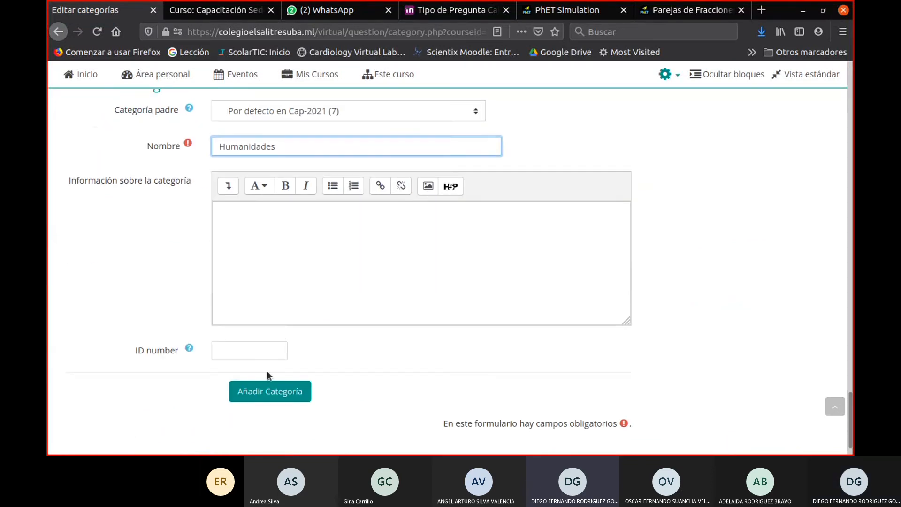
pyautogui.click(267, 393)
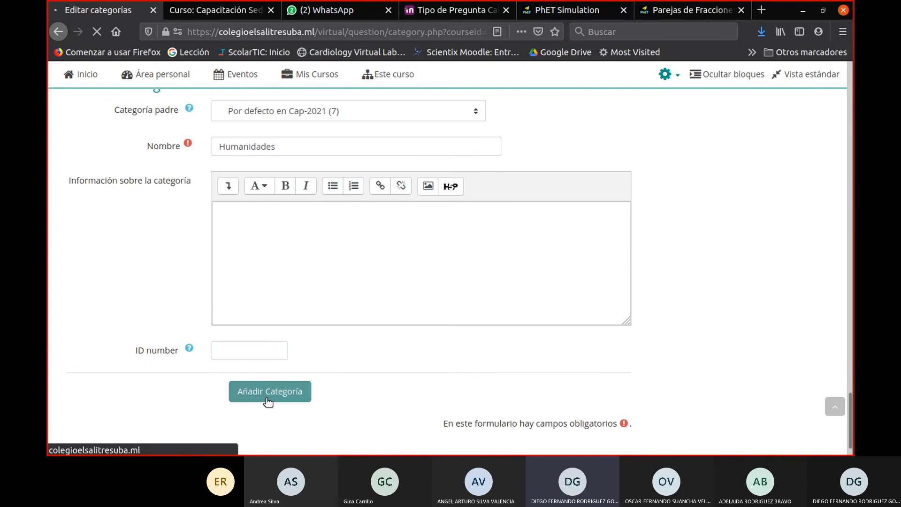
# - Check the new category in the category list, then return to the question list of Por defecto en Cap-2021
pyautogui.scroll(-8, 258, 321)
pyautogui.scroll(2, 258, 322)
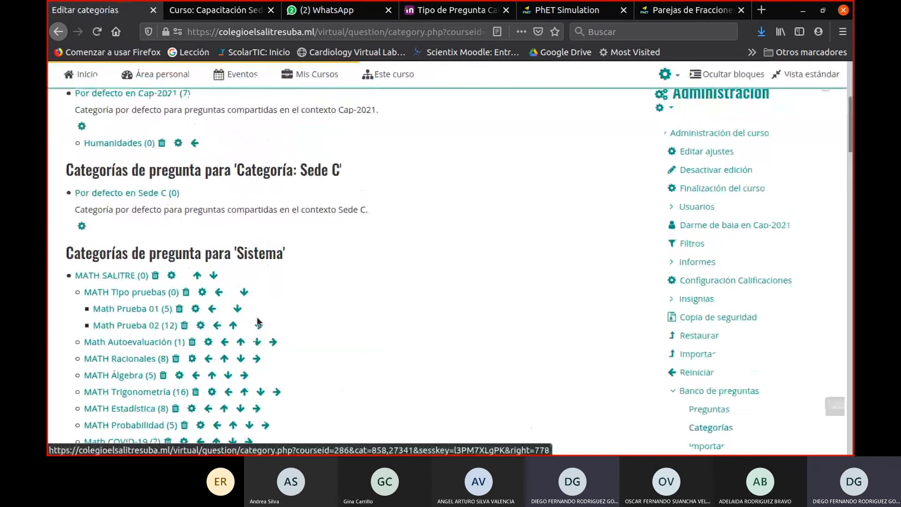
pyautogui.scroll(2, 154, 212)
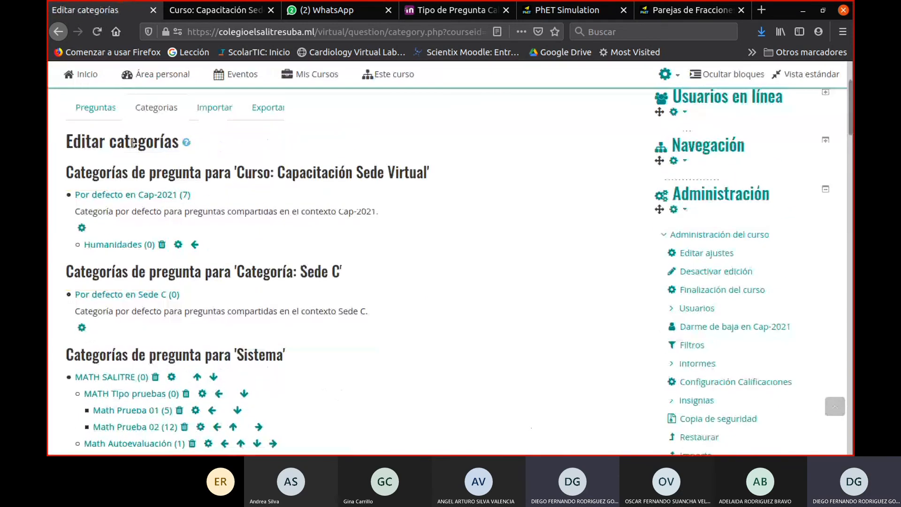
pyautogui.click(104, 109)
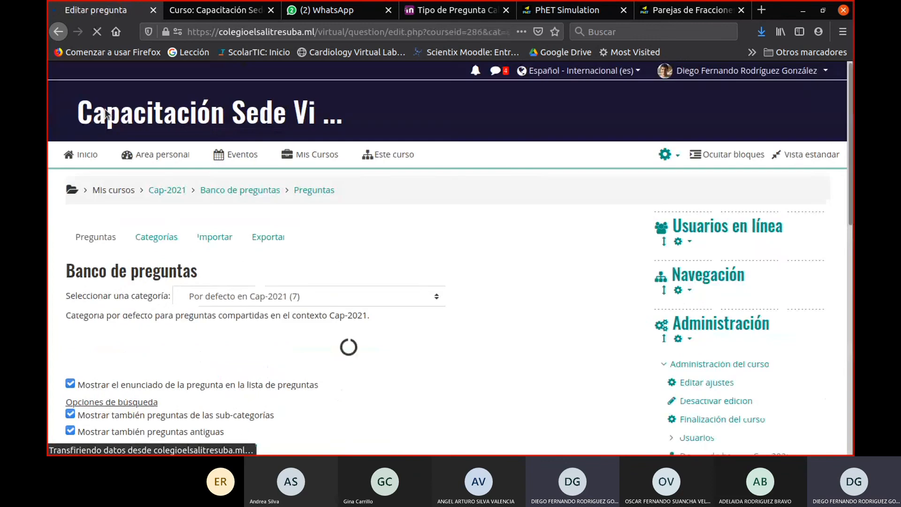
pyautogui.scroll(-5, 314, 283)
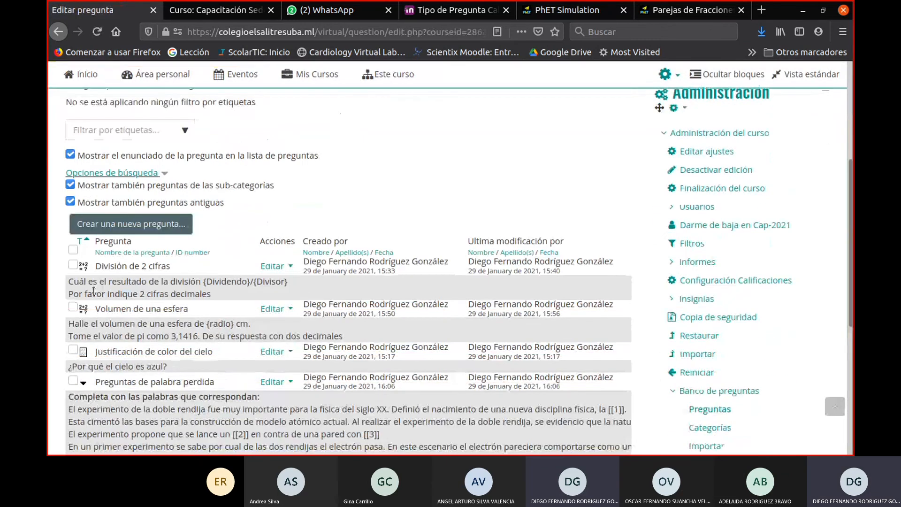
pyautogui.scroll(-2, 94, 291)
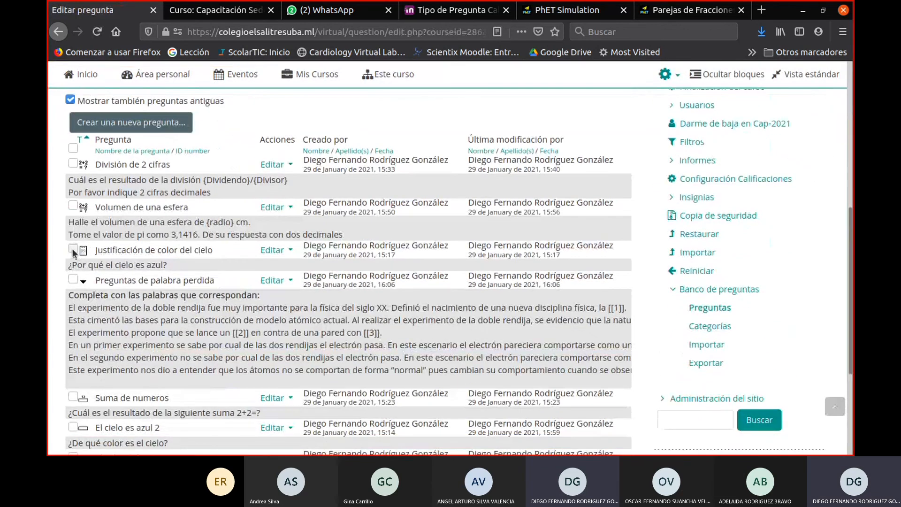
# - Move the questions Justificación de color del cielo, Preguntas de palabra perdida, El cielo es azul 2 and El color del cielo to the Humanidades category
pyautogui.click(73, 248)
pyautogui.click(74, 279)
pyautogui.scroll(-2, 77, 293)
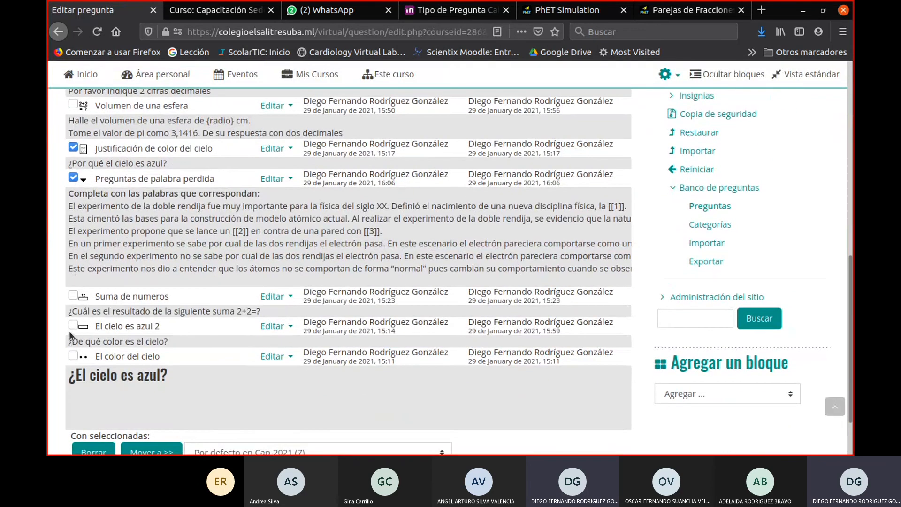
pyautogui.click(72, 324)
pyautogui.click(73, 356)
pyautogui.scroll(-2, 178, 307)
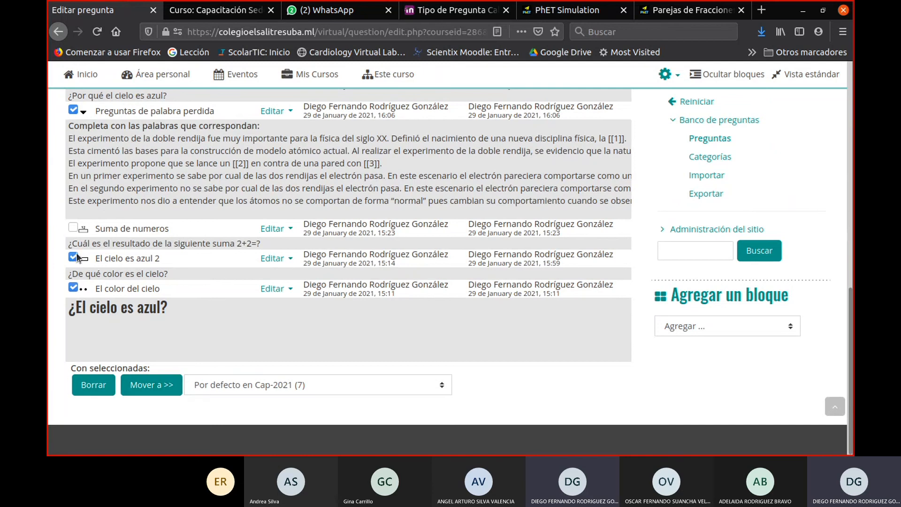
pyautogui.click(266, 384)
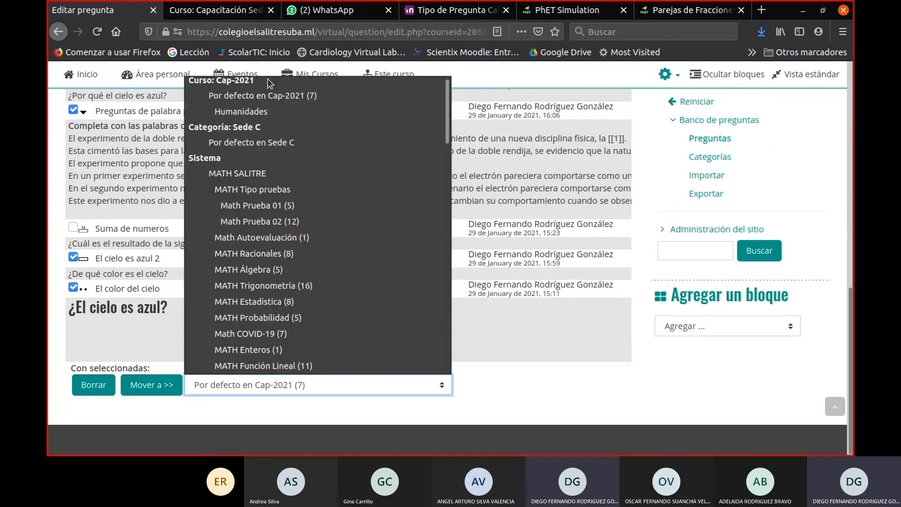
pyautogui.click(266, 111)
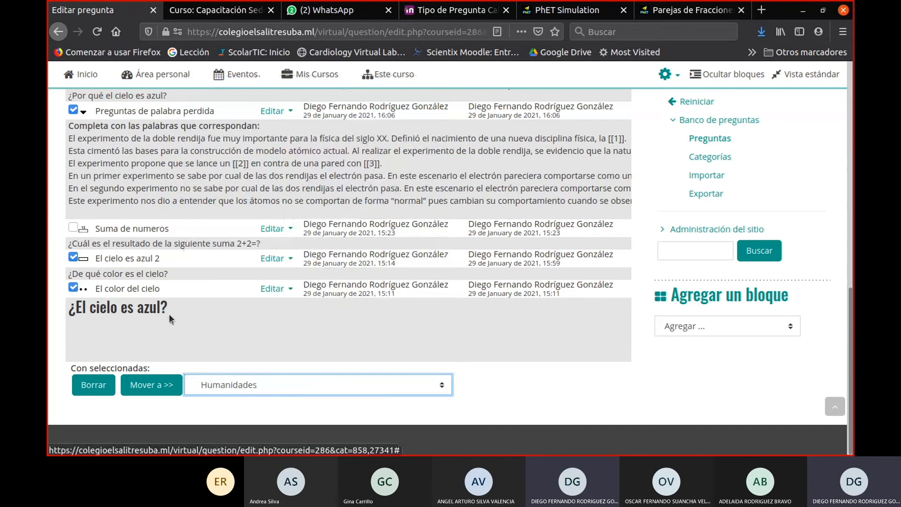
pyautogui.click(147, 392)
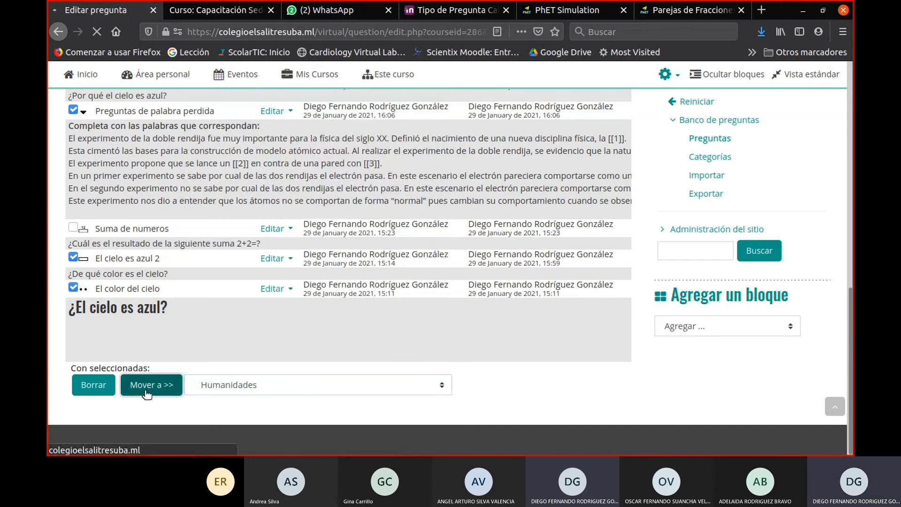
pyautogui.scroll(-4, 386, 376)
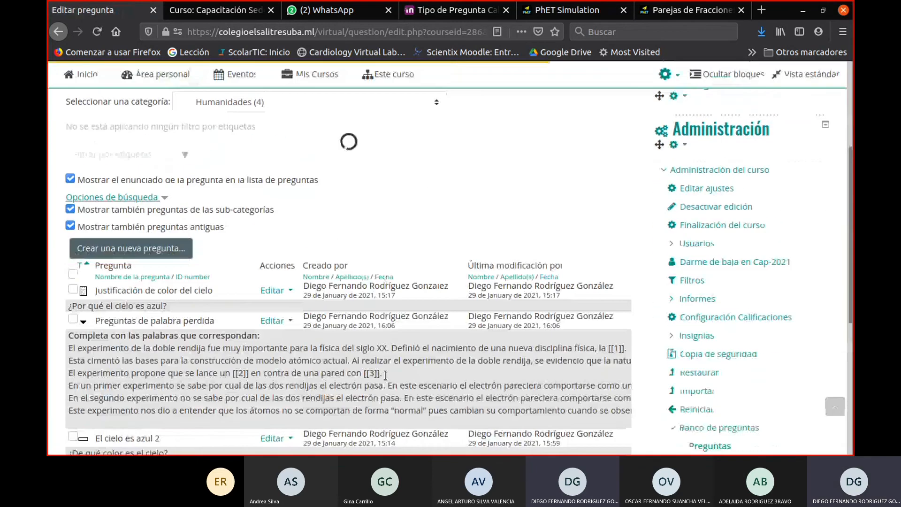
# - Review the questions moved into the Humanidades category of the question bank
pyautogui.scroll(-2, 385, 374)
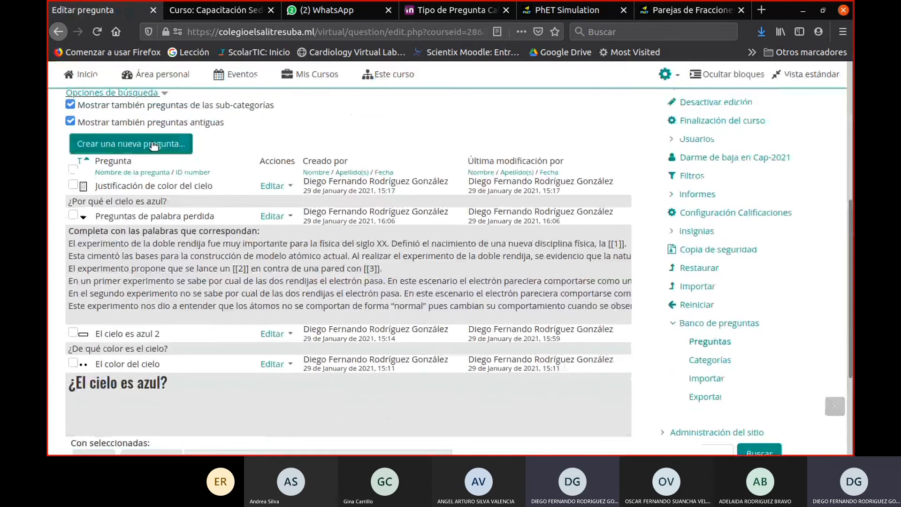
pyautogui.scroll(6, 235, 214)
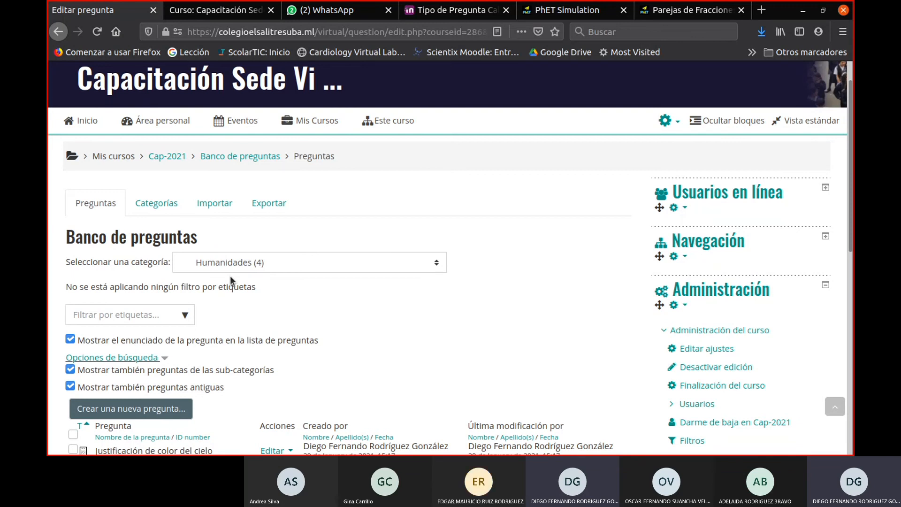
pyautogui.click(361, 10)
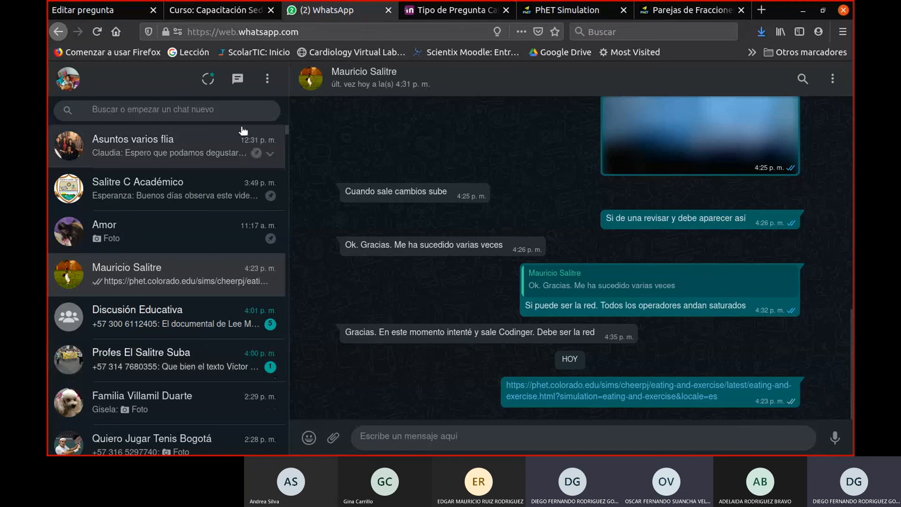
pyautogui.click(133, 6)
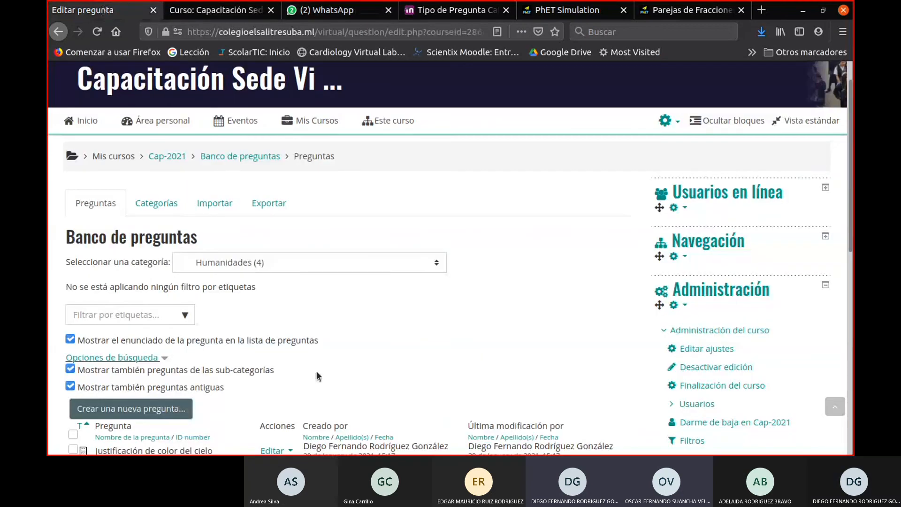
pyautogui.scroll(-2, 351, 357)
pyautogui.scroll(-3, 368, 342)
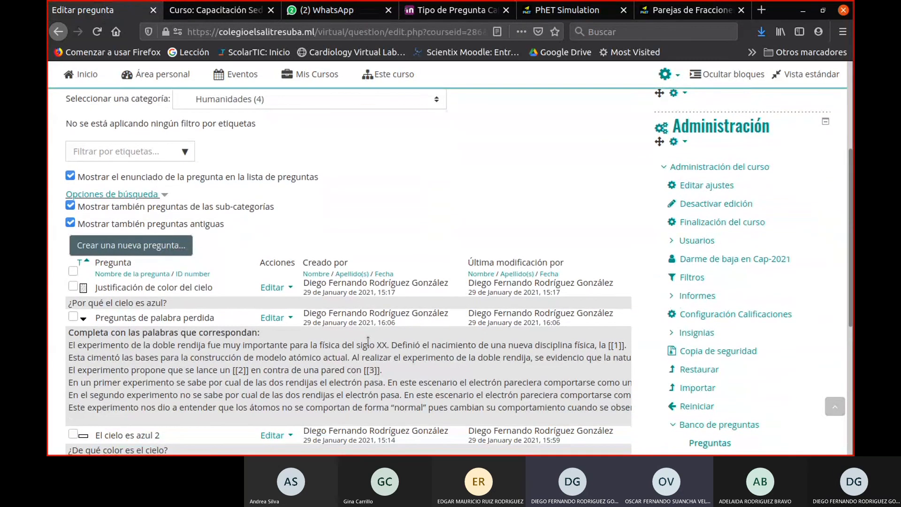
pyautogui.scroll(1, 368, 341)
pyautogui.scroll(5, 368, 345)
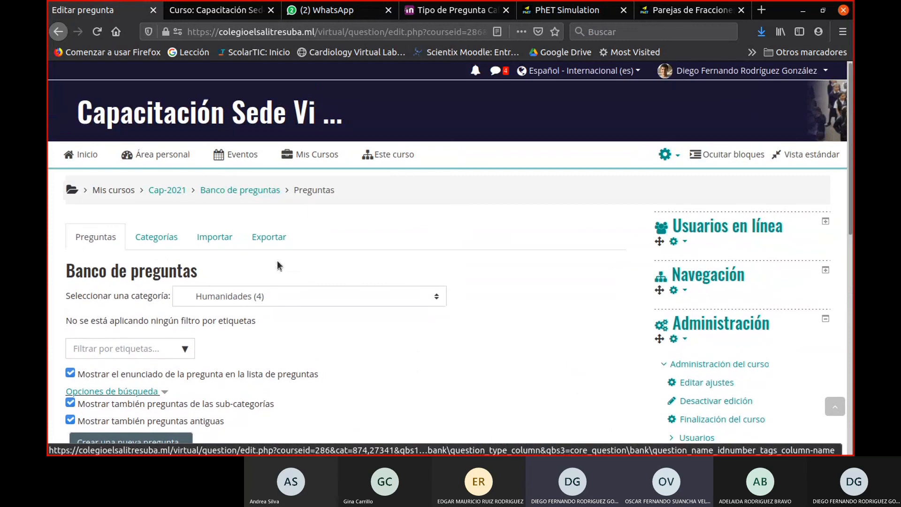
# - Return to the Cap-2021 course page, reopen its question bank from there and look through the default category's questions
pyautogui.click(159, 190)
pyautogui.scroll(-7, 491, 364)
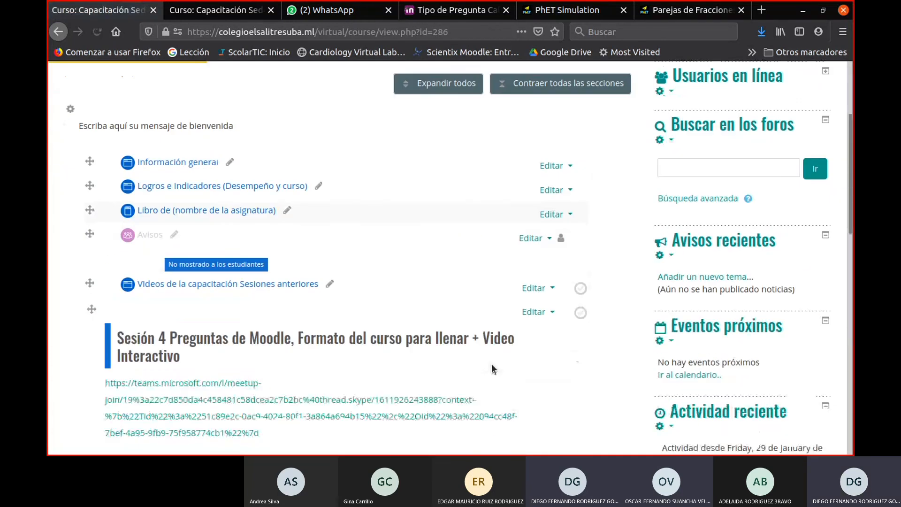
pyautogui.scroll(-10, 801, 381)
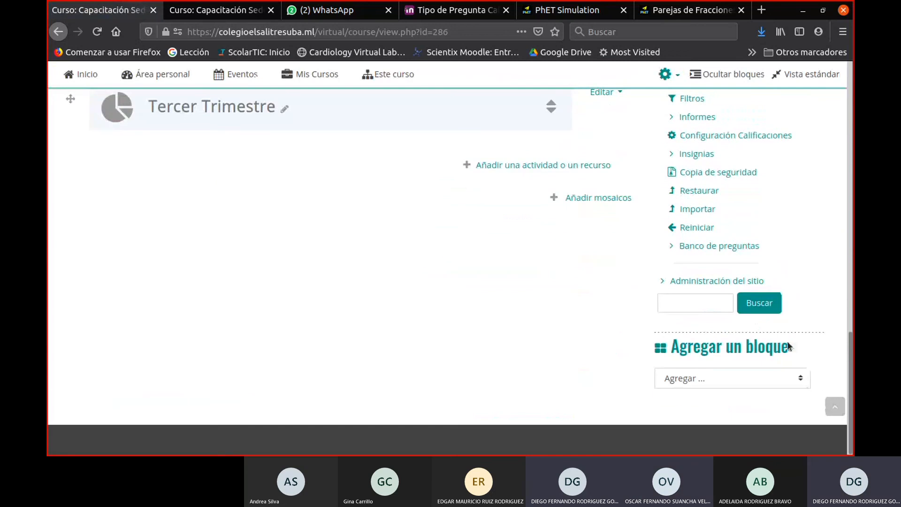
pyautogui.click(674, 247)
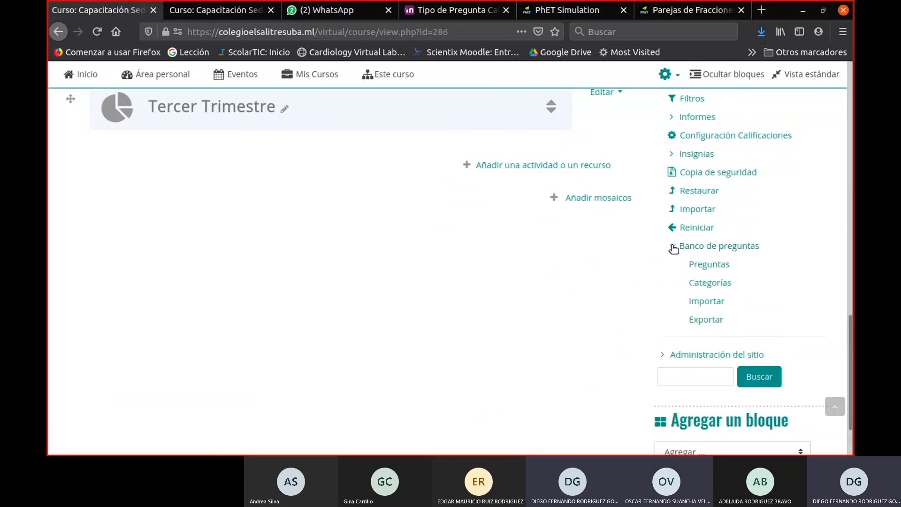
pyautogui.click(697, 264)
pyautogui.scroll(-8, 244, 323)
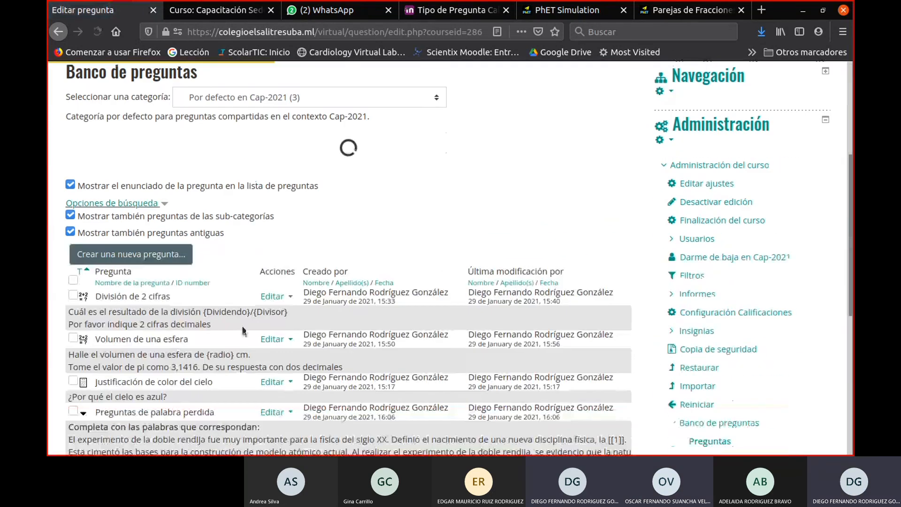
pyautogui.scroll(4, 243, 326)
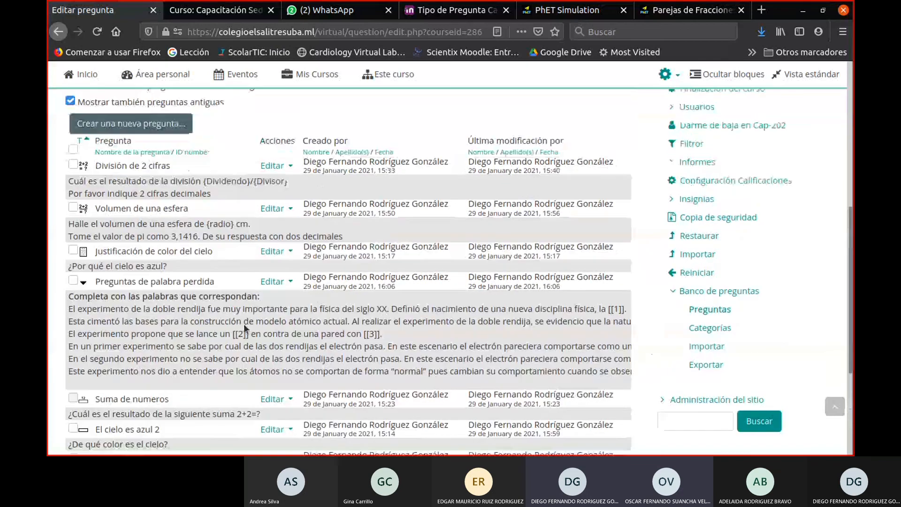
pyautogui.scroll(4, 244, 324)
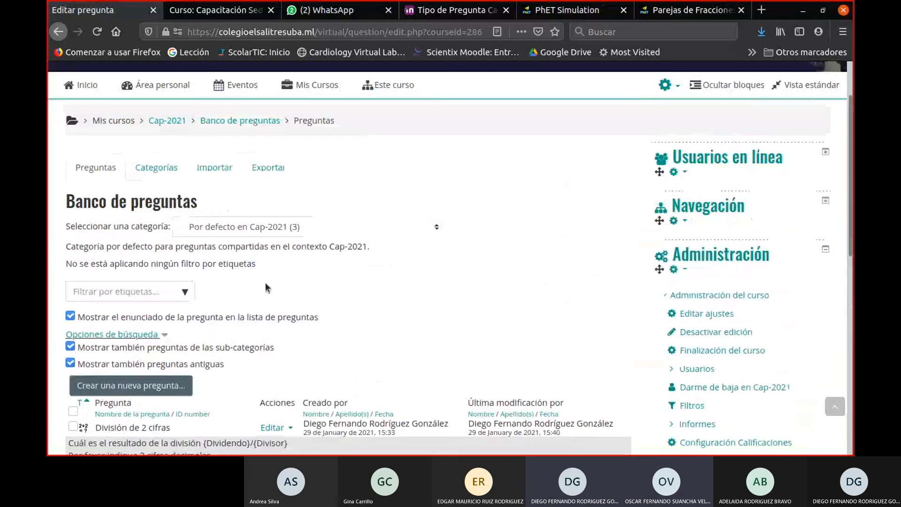
# - Filter the question bank by the Humanidades category and look through its questions
pyautogui.click(272, 227)
pyautogui.click(274, 292)
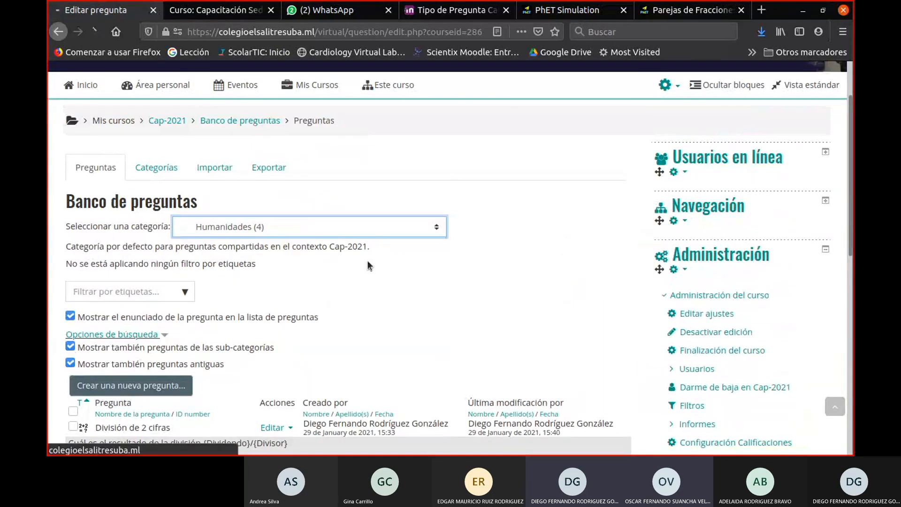
pyautogui.scroll(-8, 413, 254)
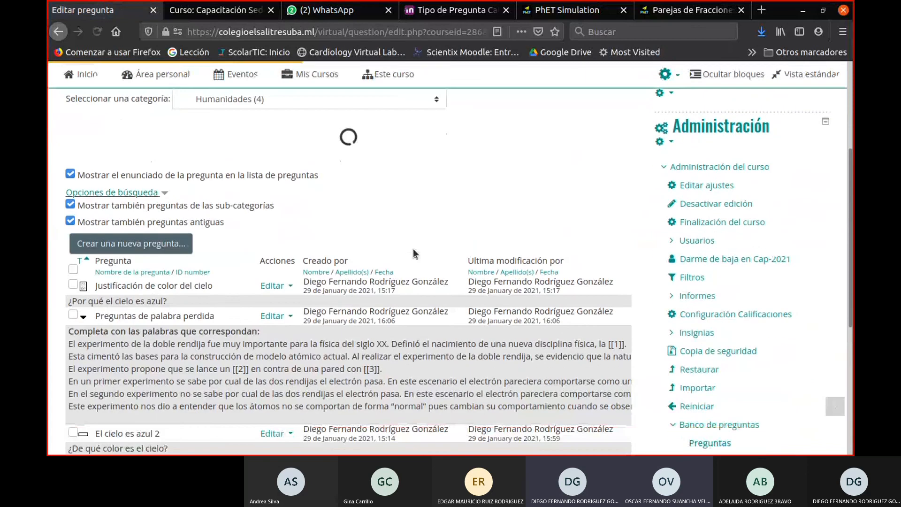
pyautogui.scroll(2, 413, 249)
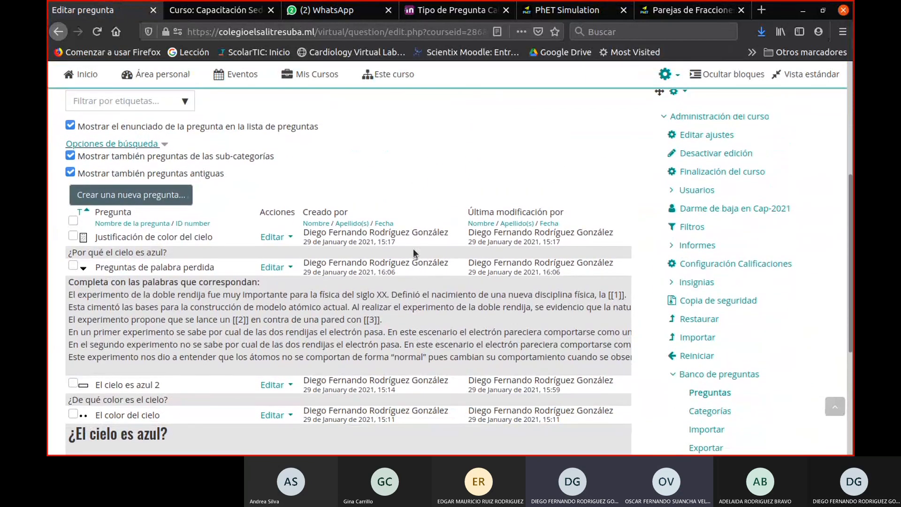
pyautogui.scroll(2, 412, 248)
pyautogui.scroll(-3, 413, 248)
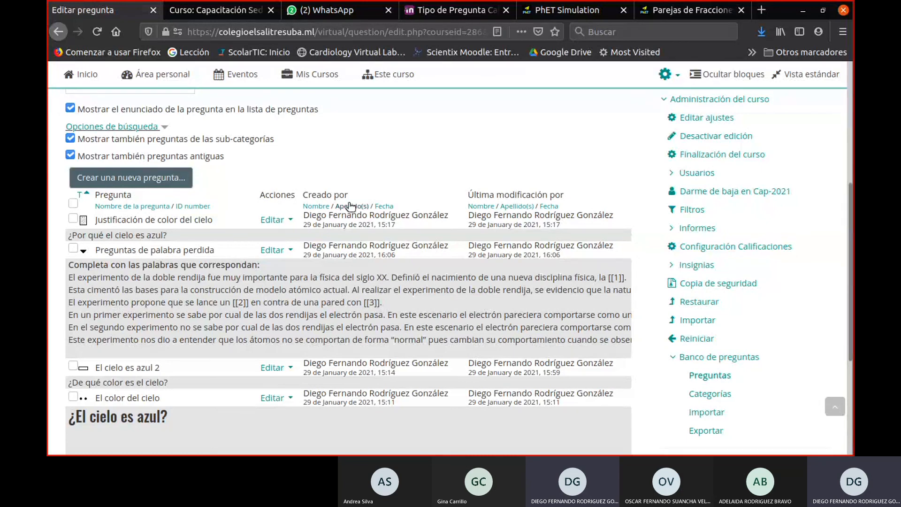
pyautogui.scroll(3, 316, 216)
# - Show the parent category Por defecto en Cap-2021 and examine which questions it lists, including those of its sub-categories
pyautogui.click(258, 175)
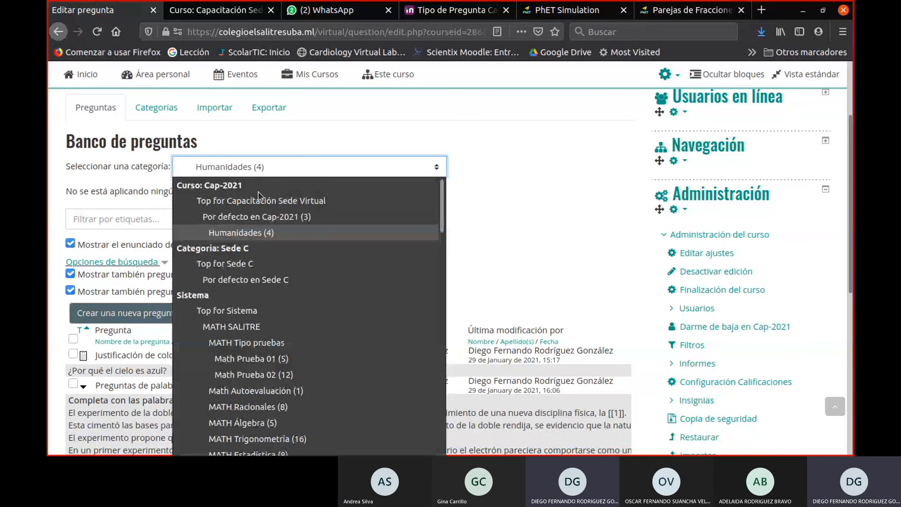
pyautogui.click(258, 220)
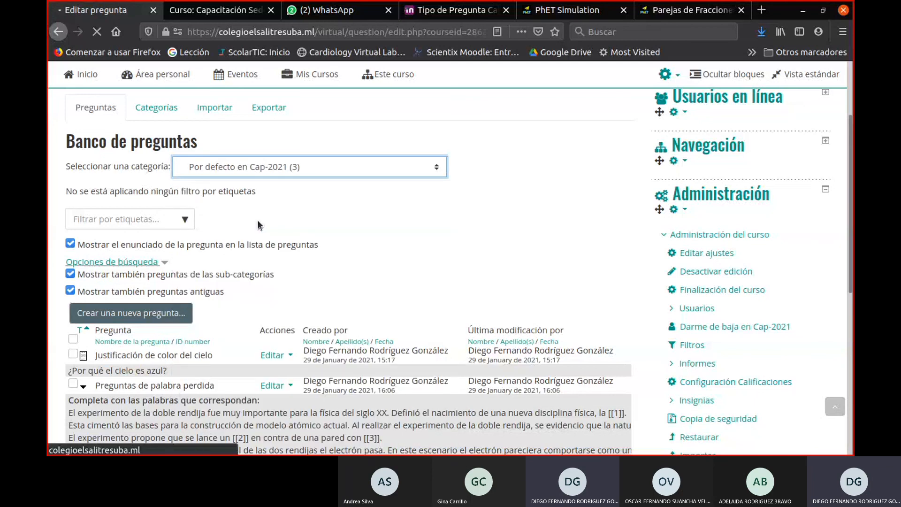
pyautogui.scroll(-10, 291, 254)
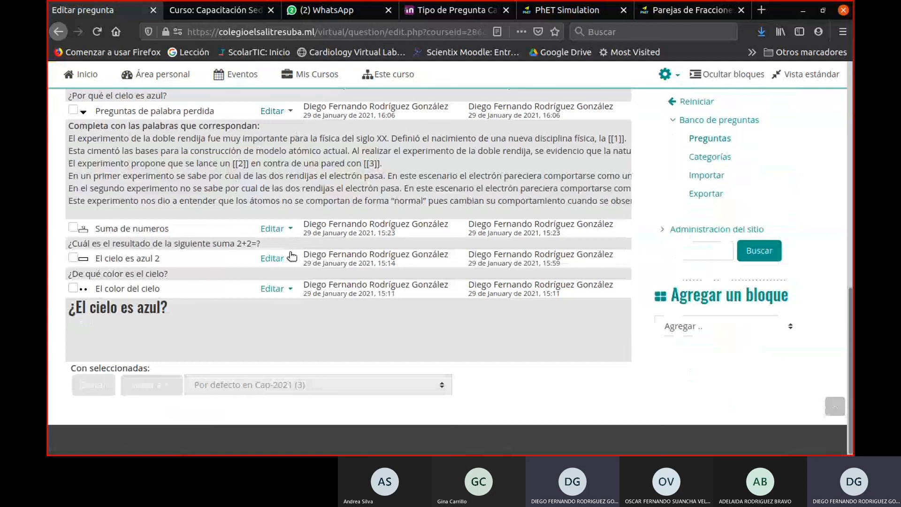
pyautogui.scroll(6, 291, 256)
pyautogui.scroll(5, 252, 313)
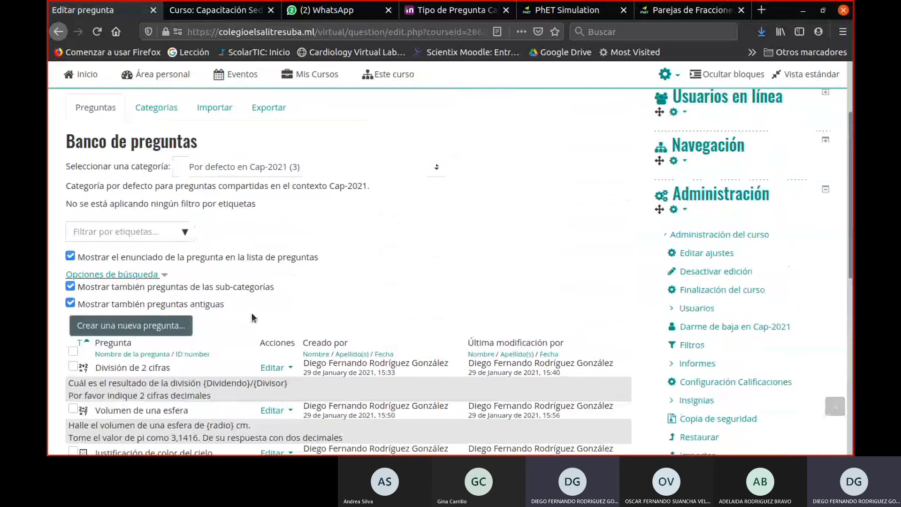
# - Switch the question list back to Humanidades and compare its questions with the parent category's
pyautogui.click(273, 297)
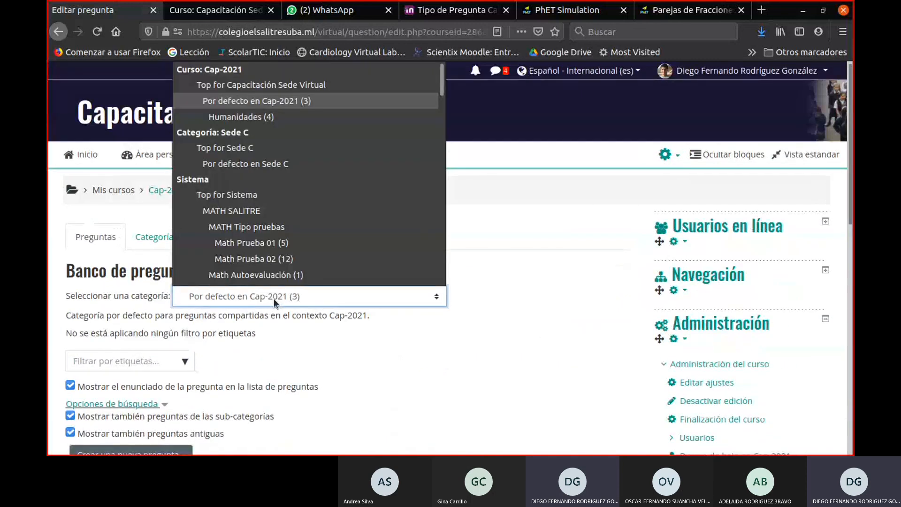
pyautogui.click(261, 119)
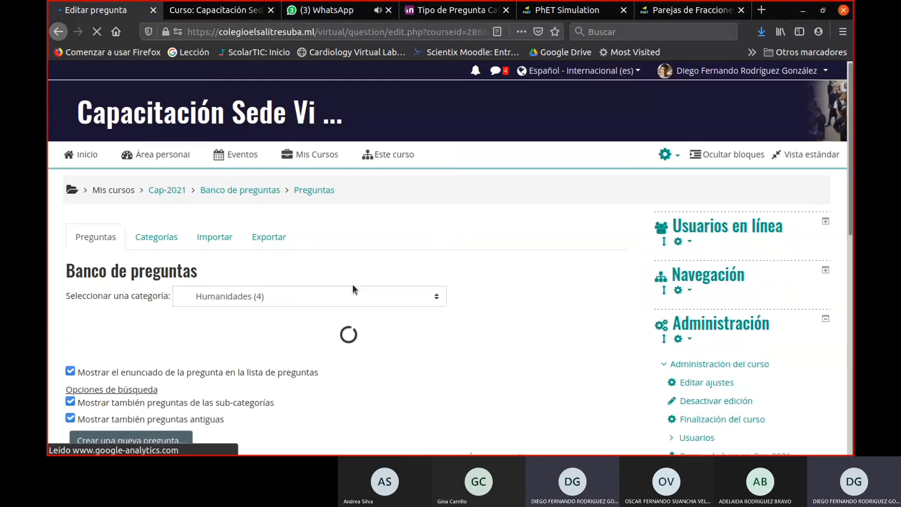
pyautogui.scroll(-6, 352, 283)
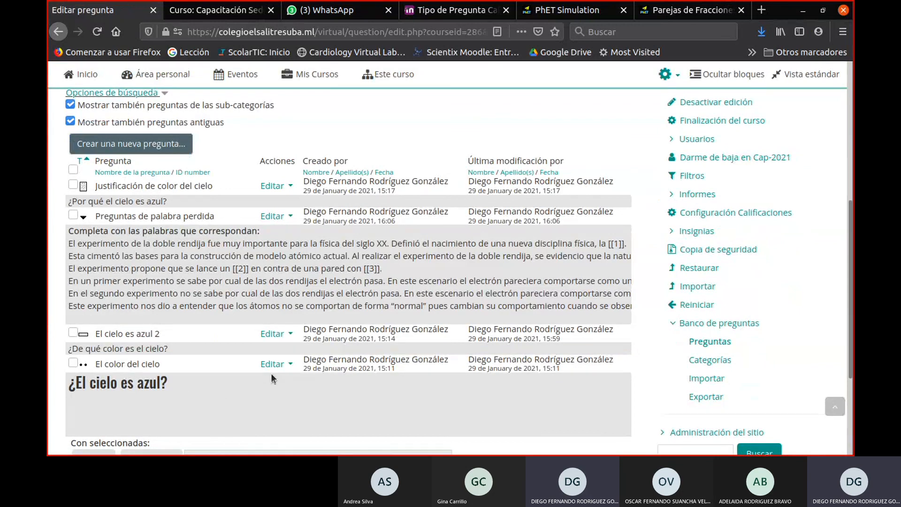
pyautogui.scroll(-2, 272, 373)
pyautogui.scroll(1, 276, 363)
pyautogui.scroll(1, 277, 362)
pyautogui.scroll(5, 458, 322)
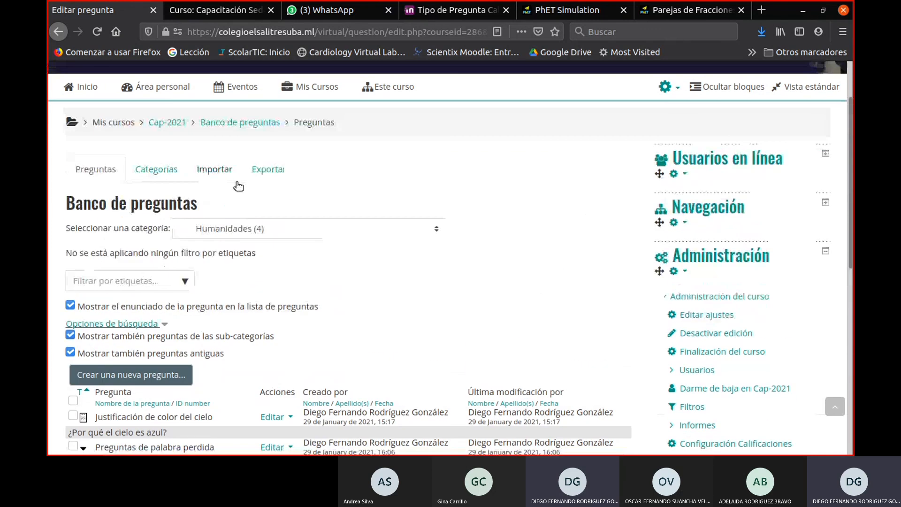
# - Check the available question categories for the course, category and system levels, keeping Humanidades selected
pyautogui.click(226, 230)
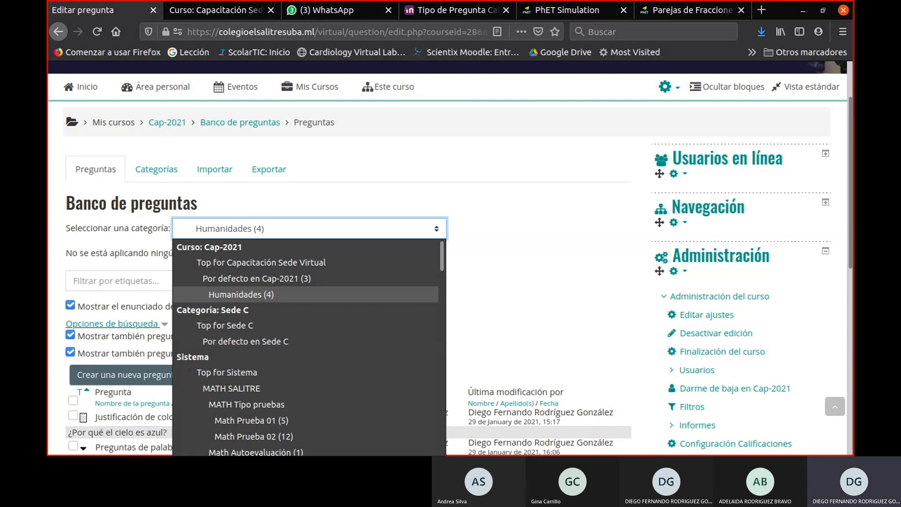
pyautogui.press('Escape')
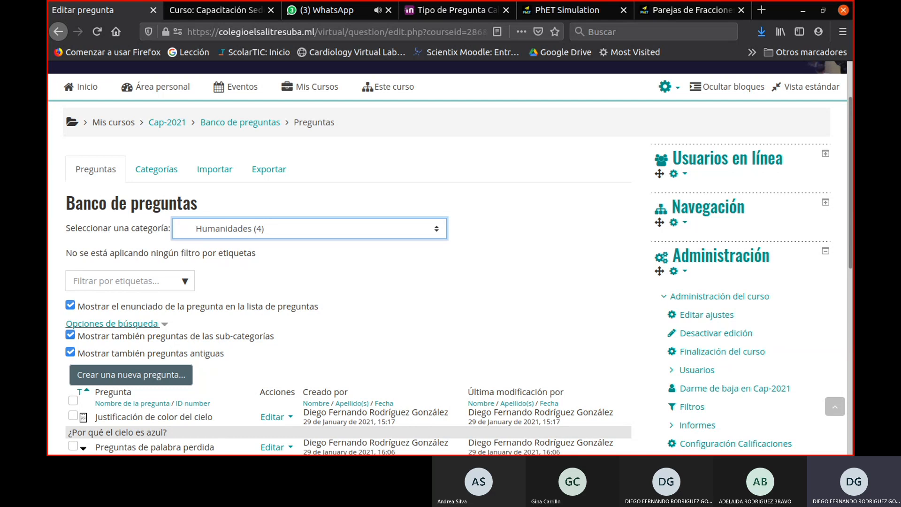
pyautogui.hotkey('alt', 'Tab')
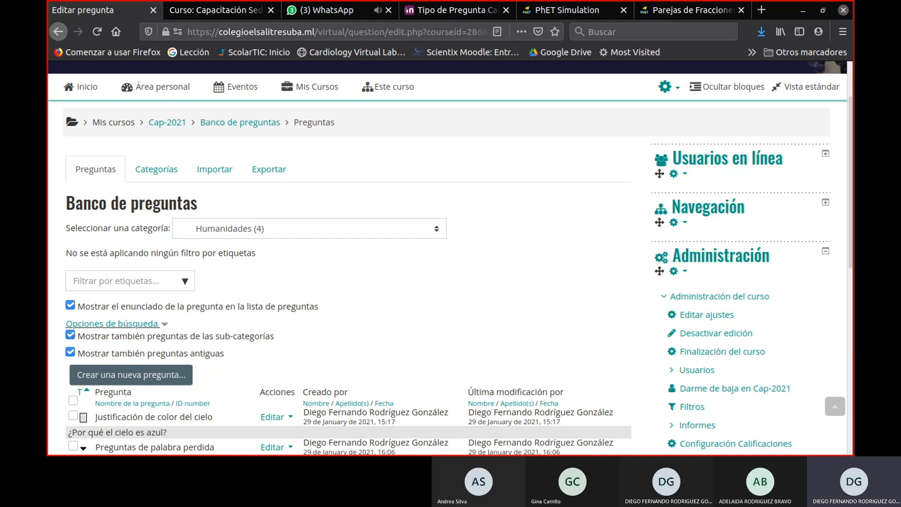